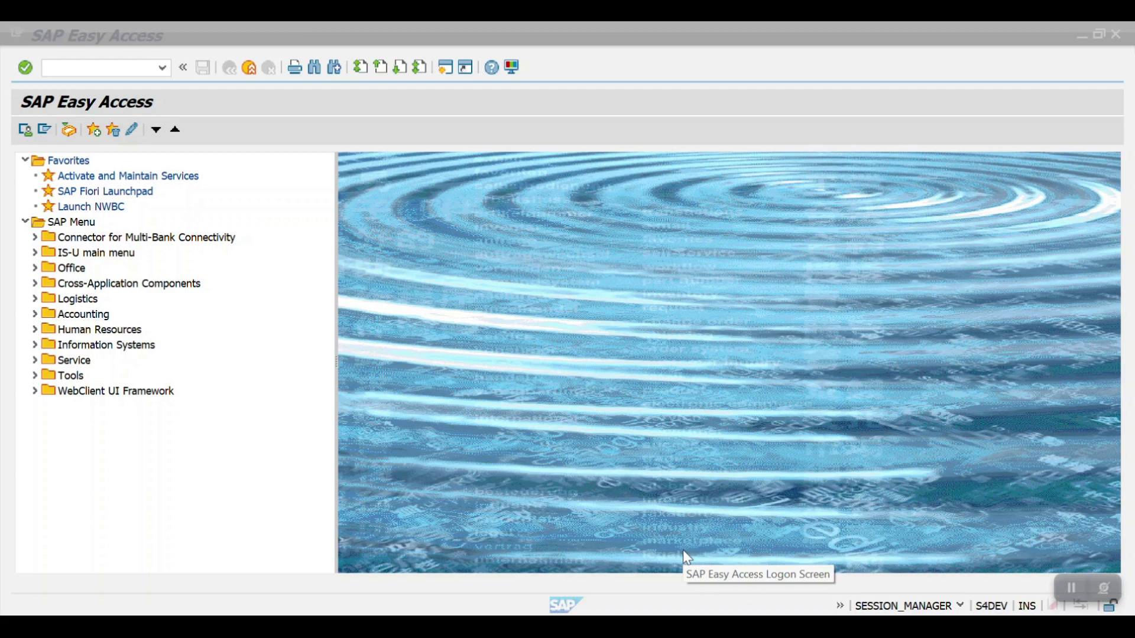
- Open the SAP Customizing Implementation Guide with transaction spro
{"action": "left_click", "coordinate": [83, 69]}
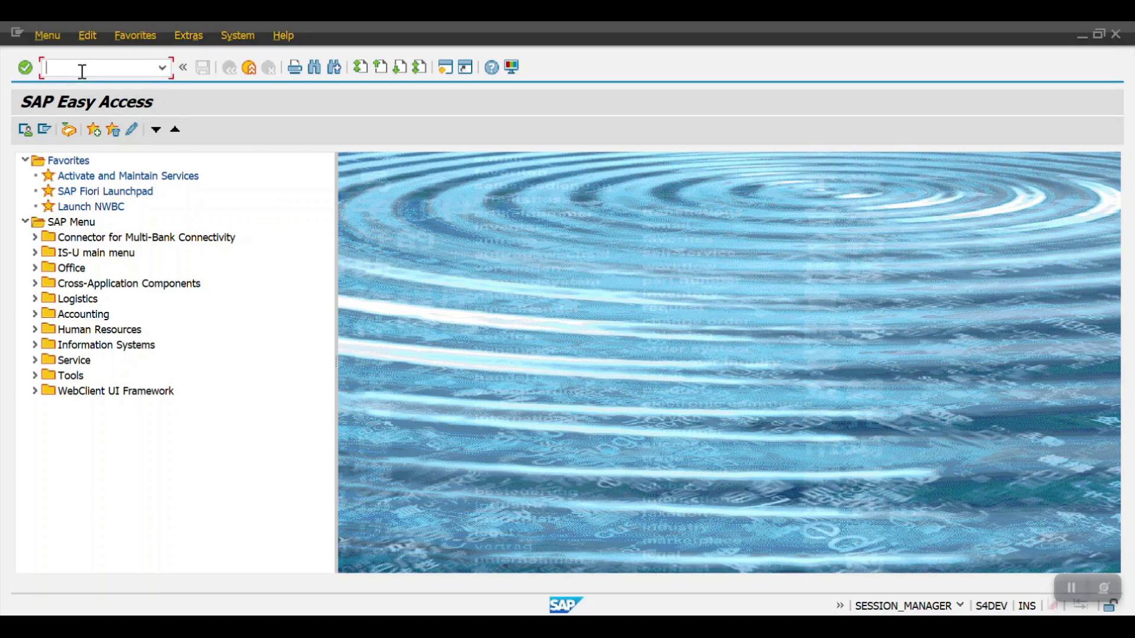
{"action": "type", "text": "spro"}
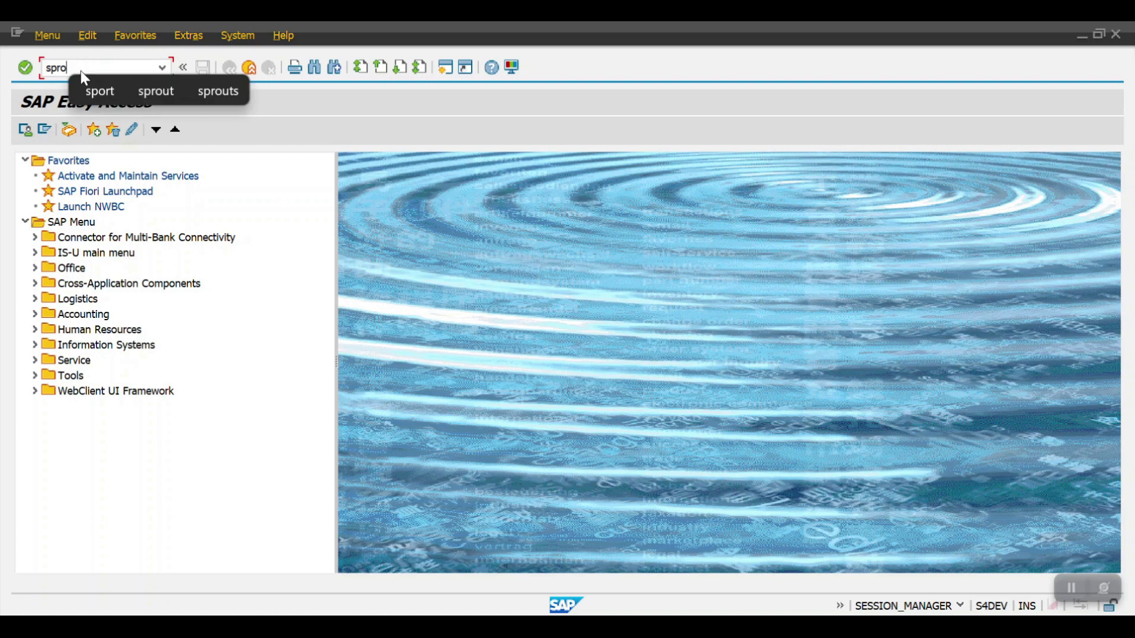
{"action": "key", "text": "Return"}
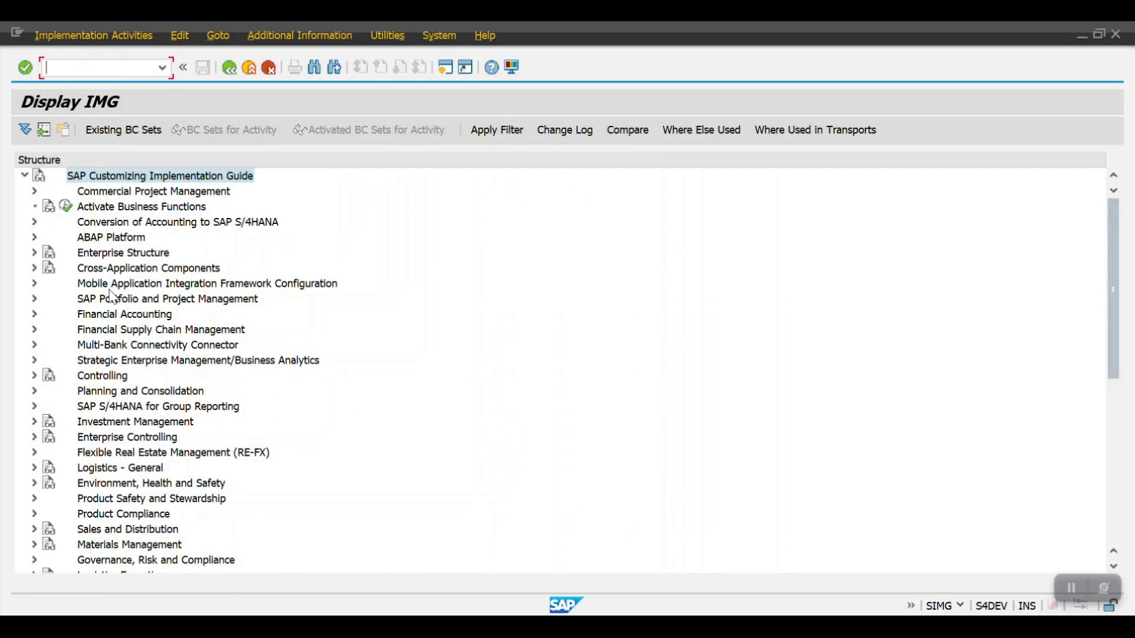
- Expand Financial Accounting and its General Ledger Accounting node in the implementation guide
{"action": "key", "text": "Down"}
{"action": "key", "text": "Down"}
{"action": "key", "text": "Up"}
{"action": "key", "text": "Right"}
{"action": "key", "text": "Down"}
{"action": "key", "text": "Down"}
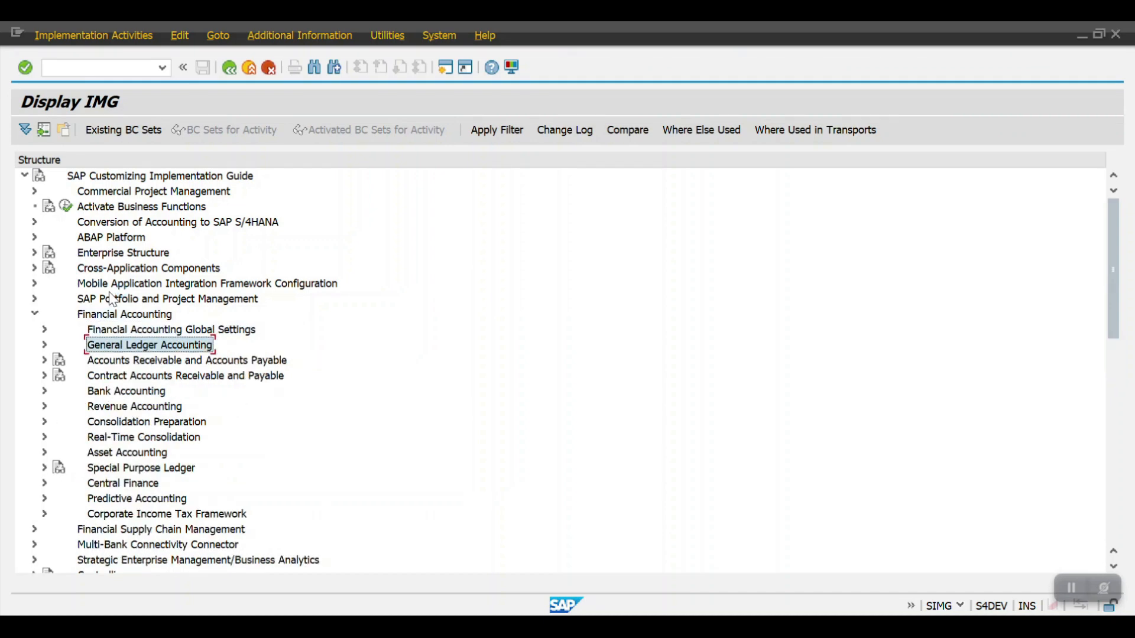
{"action": "key", "text": "Right"}
- Expand Periodic Processing and Valuate under General Ledger Accounting, and open the Define Valuation Methods activity
{"action": "key", "text": "Down"}
{"action": "key", "text": "Down"}
{"action": "key", "text": "Down"}
{"action": "key", "text": "Down"}
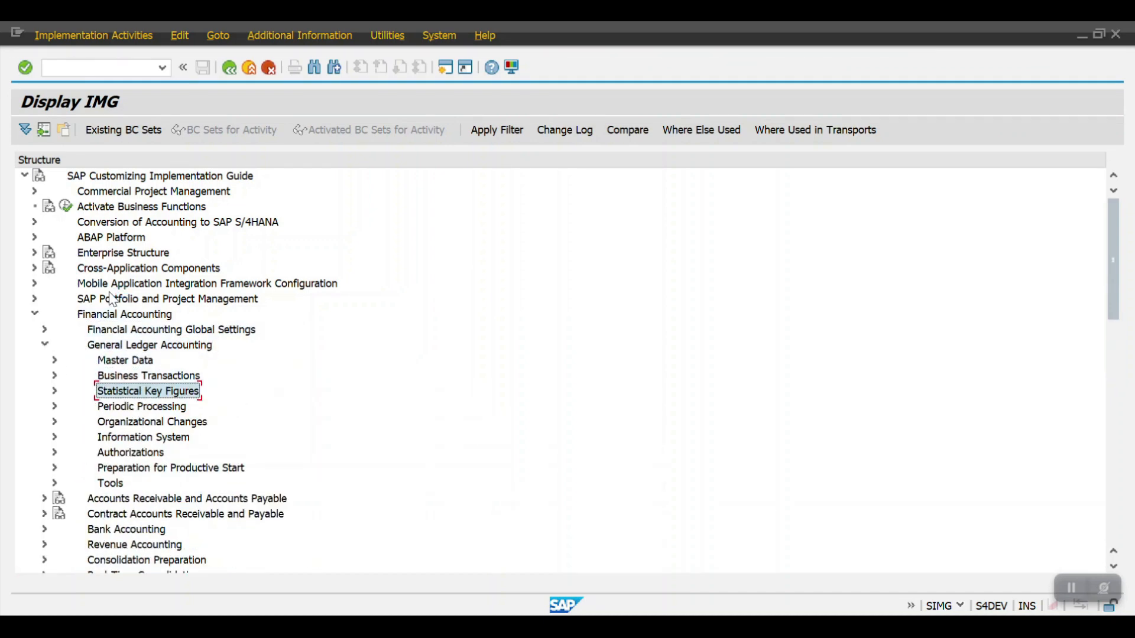
{"action": "key", "text": "Right"}
{"action": "key", "text": "Down"}
{"action": "key", "text": "Down"}
{"action": "key", "text": "Down"}
{"action": "key", "text": "Right"}
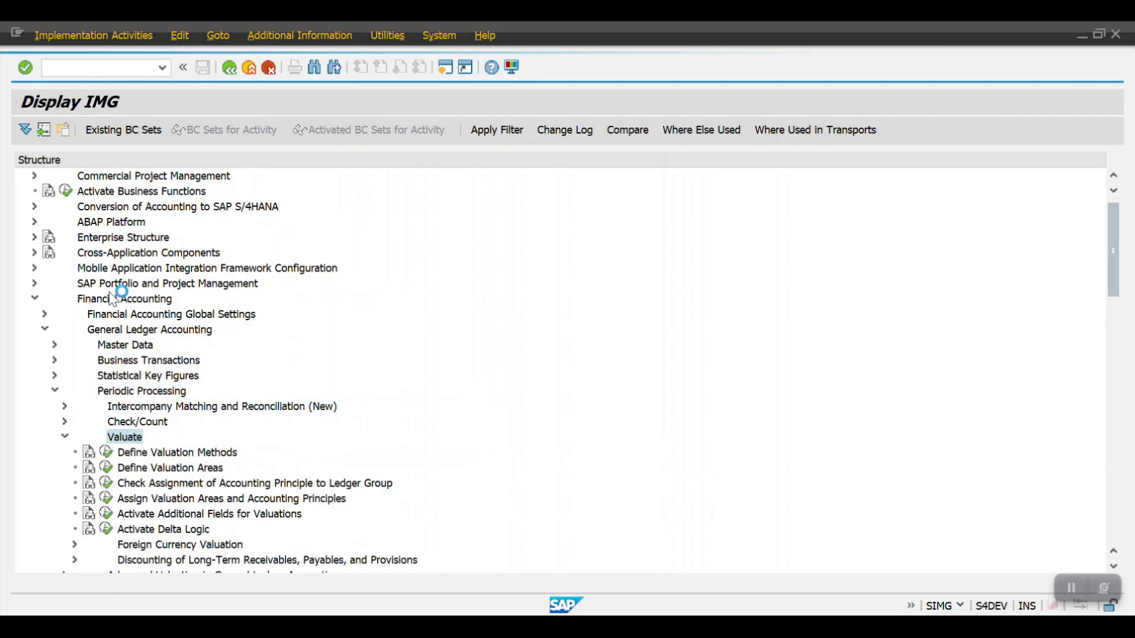
{"action": "scroll", "coordinate": [118, 307], "scroll_direction": "down", "scroll_amount": 3}
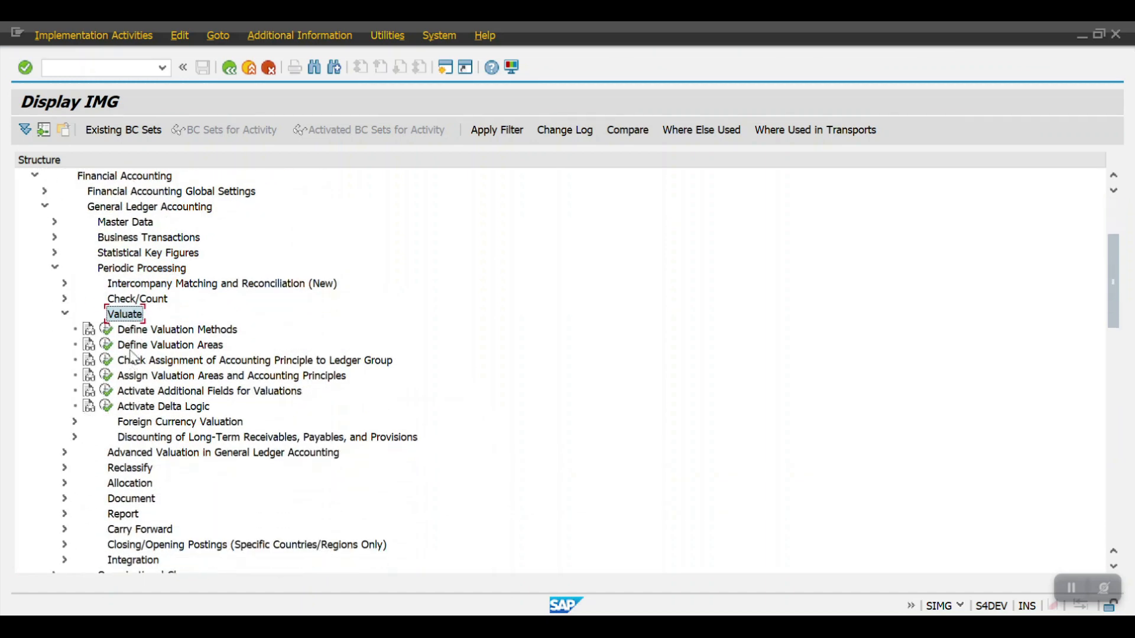
{"action": "left_click", "coordinate": [105, 331]}
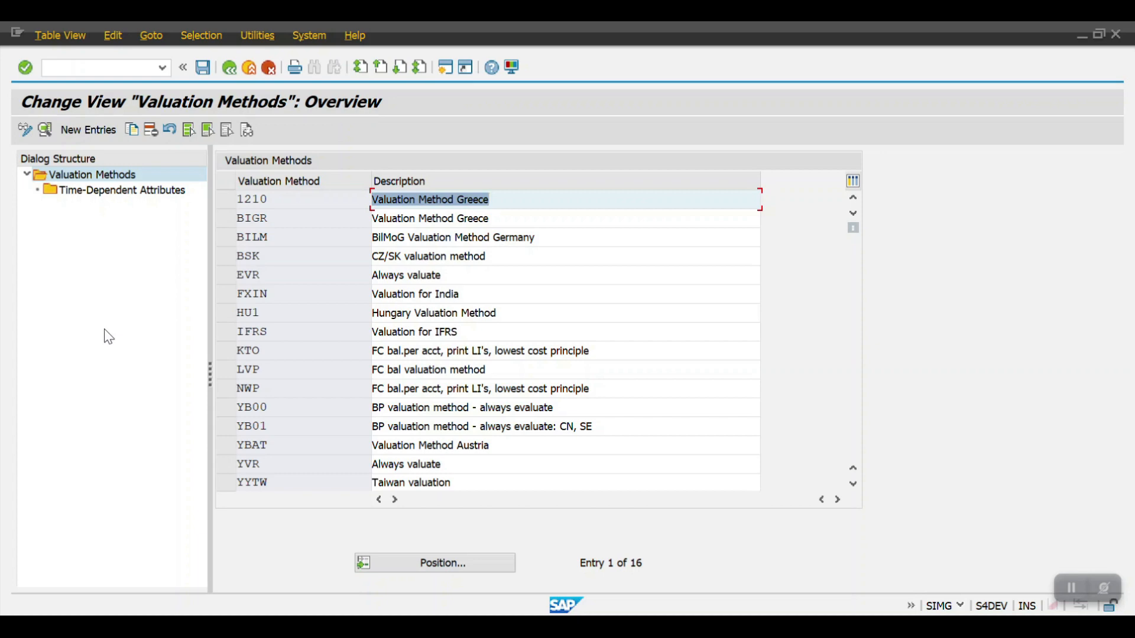
- Copy the valuation method EVR to a new valuation method named HSBC
{"action": "left_click", "coordinate": [226, 275]}
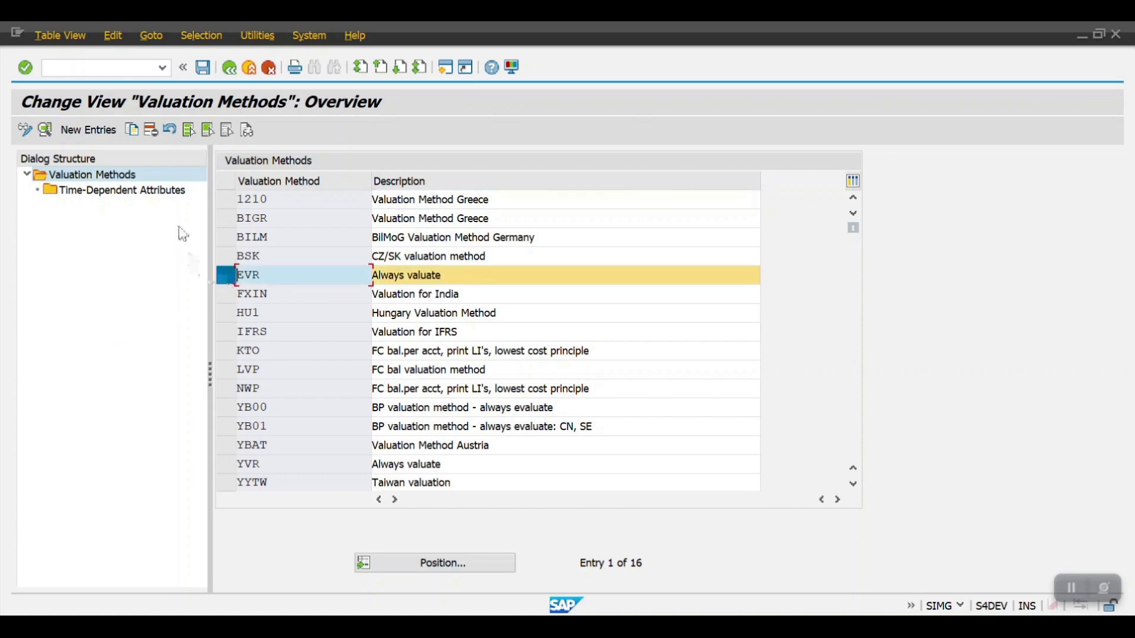
{"action": "left_click", "coordinate": [133, 131]}
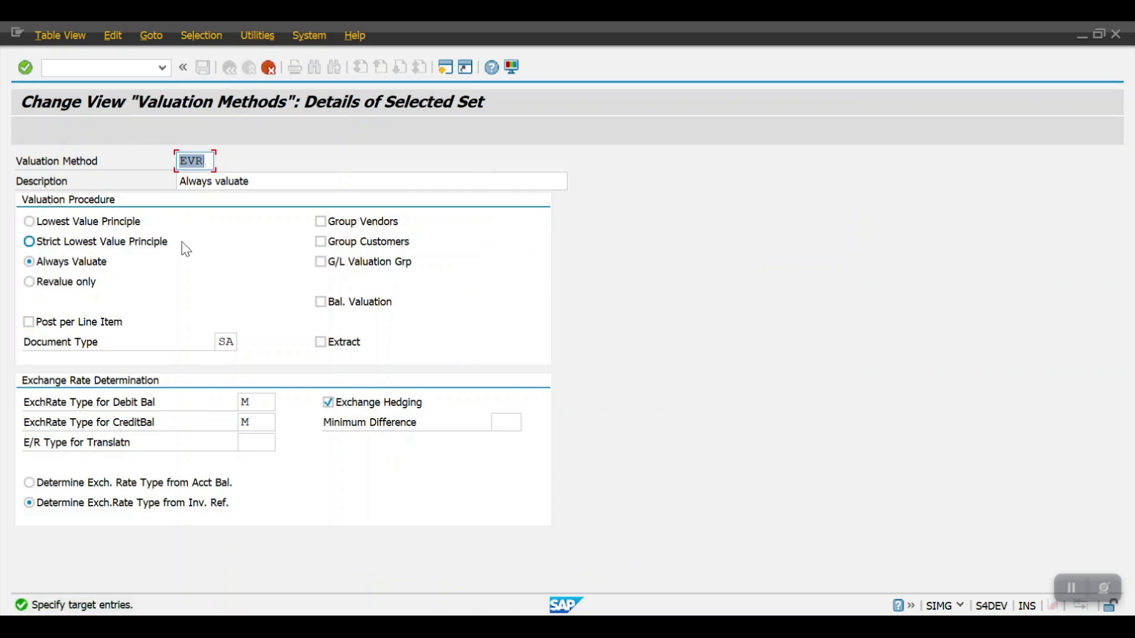
{"action": "type", "text": "HSBC"}
{"action": "key", "text": "Return"}
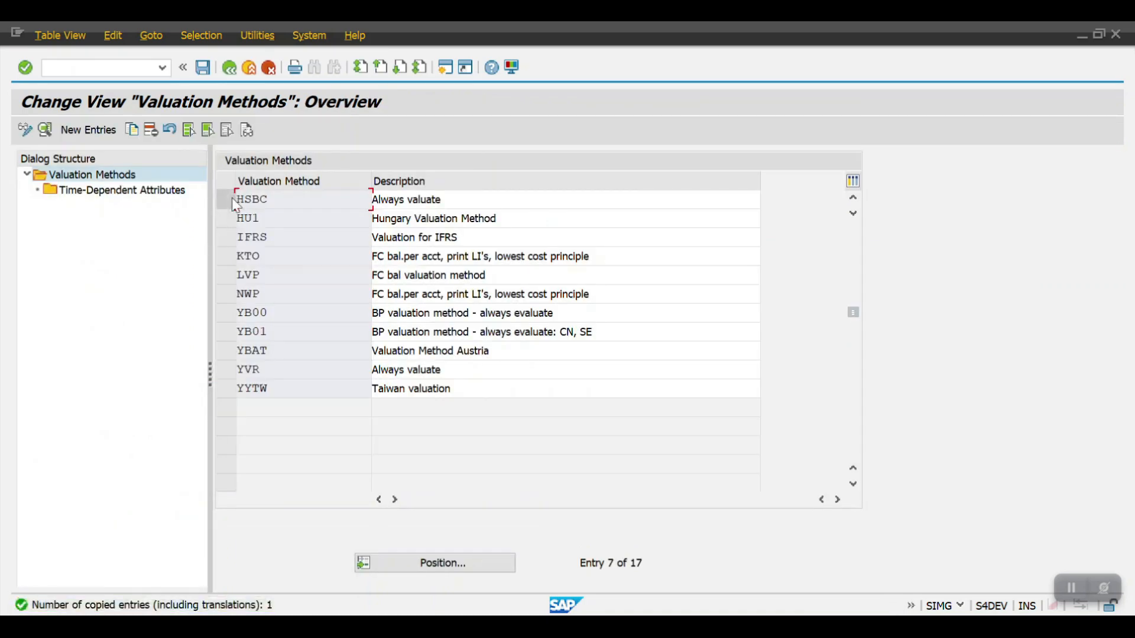
- Enable Post per Line Item for valuation method HSBC, save it to the HSBC Config customizing request and return to the implementation guide
{"action": "double_click", "coordinate": [261, 202]}
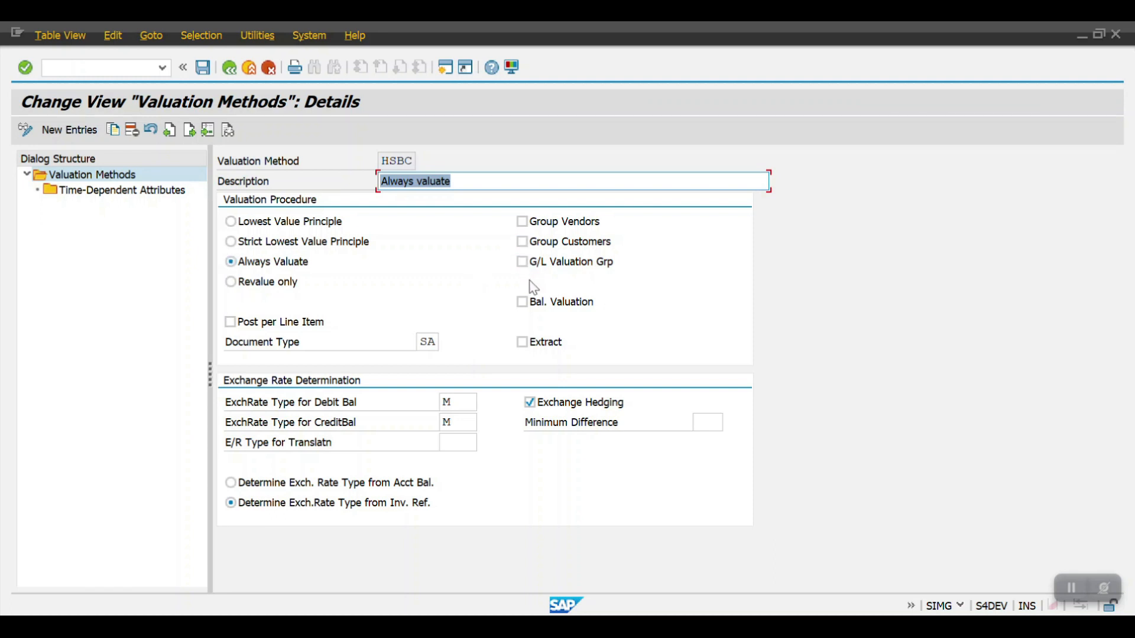
{"action": "left_click", "coordinate": [245, 326]}
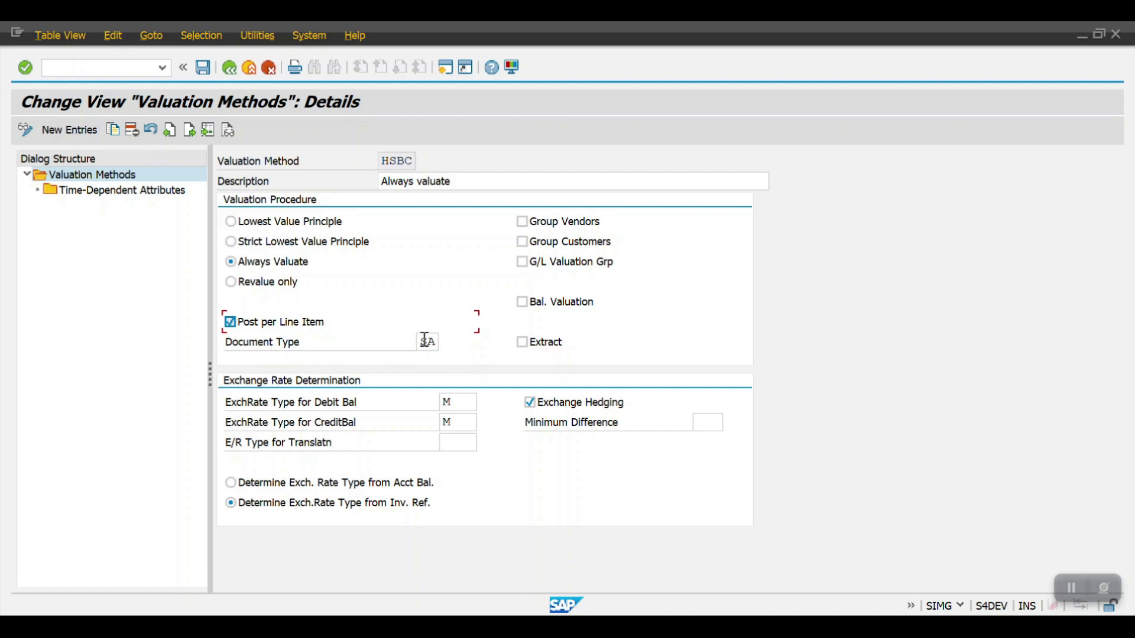
{"action": "left_click_drag", "start_coordinate": [418, 342], "coordinate": [436, 341]}
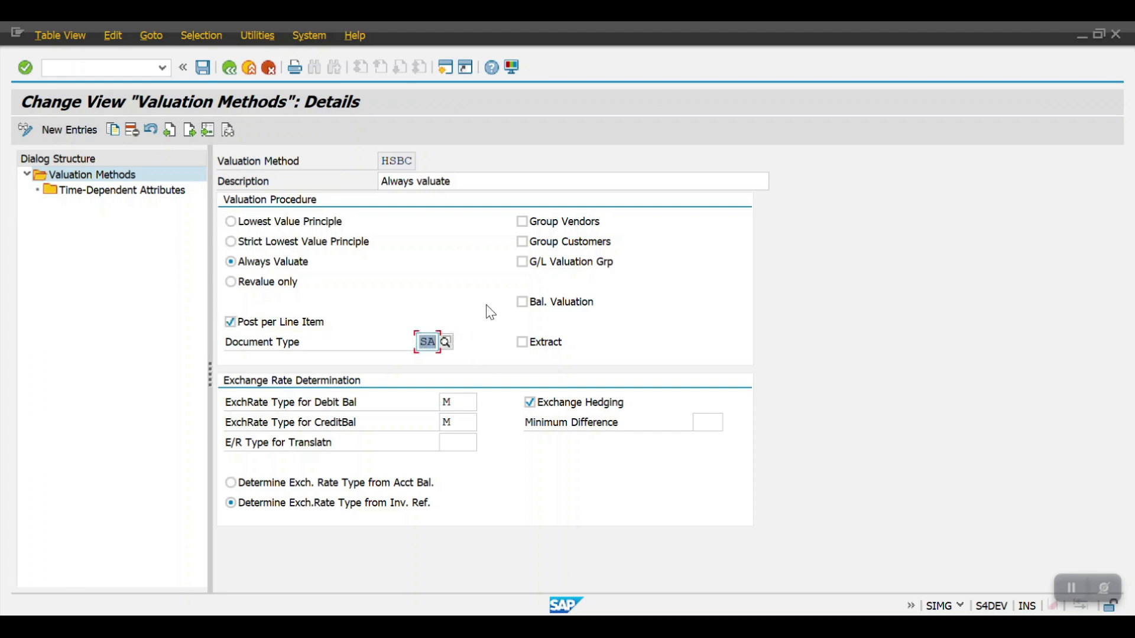
{"action": "left_click", "coordinate": [460, 404]}
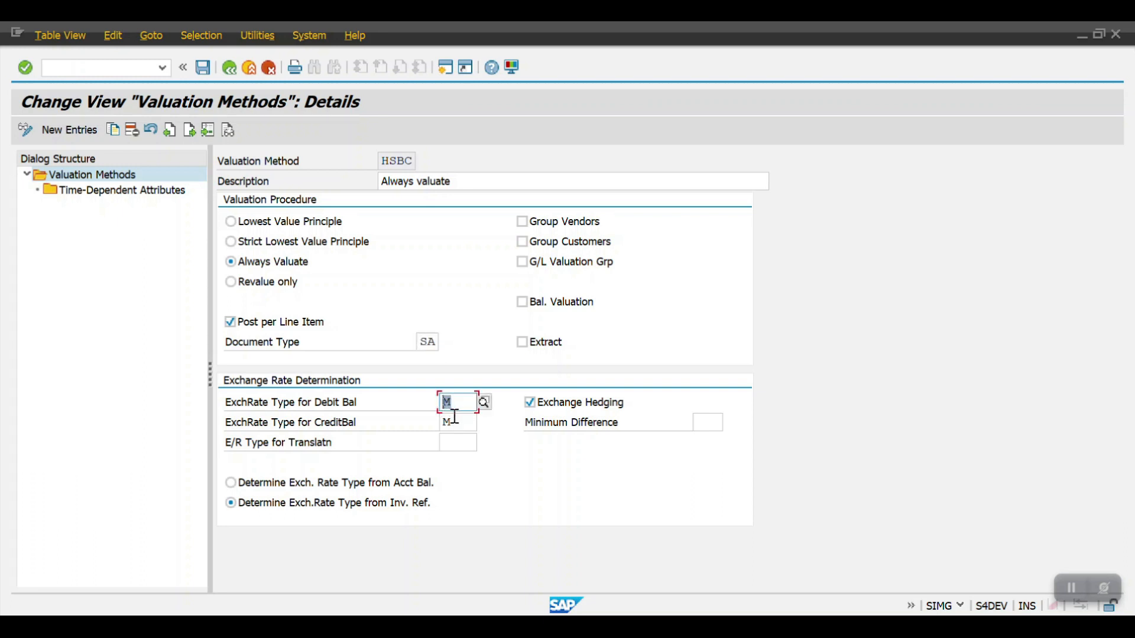
{"action": "left_click", "coordinate": [451, 424]}
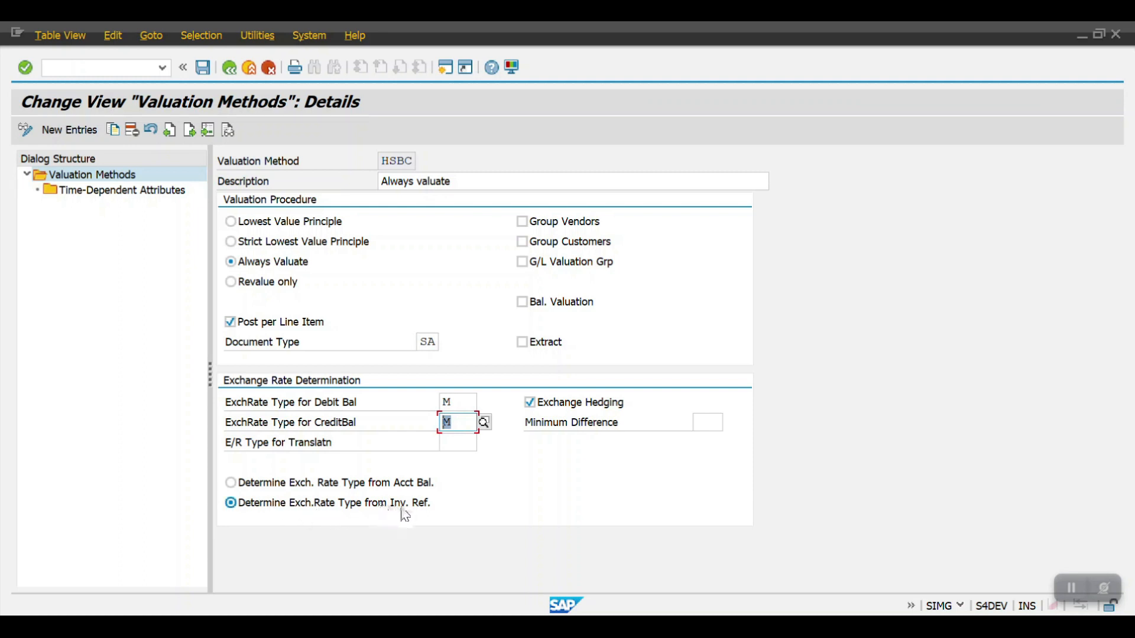
{"action": "left_click", "coordinate": [203, 68]}
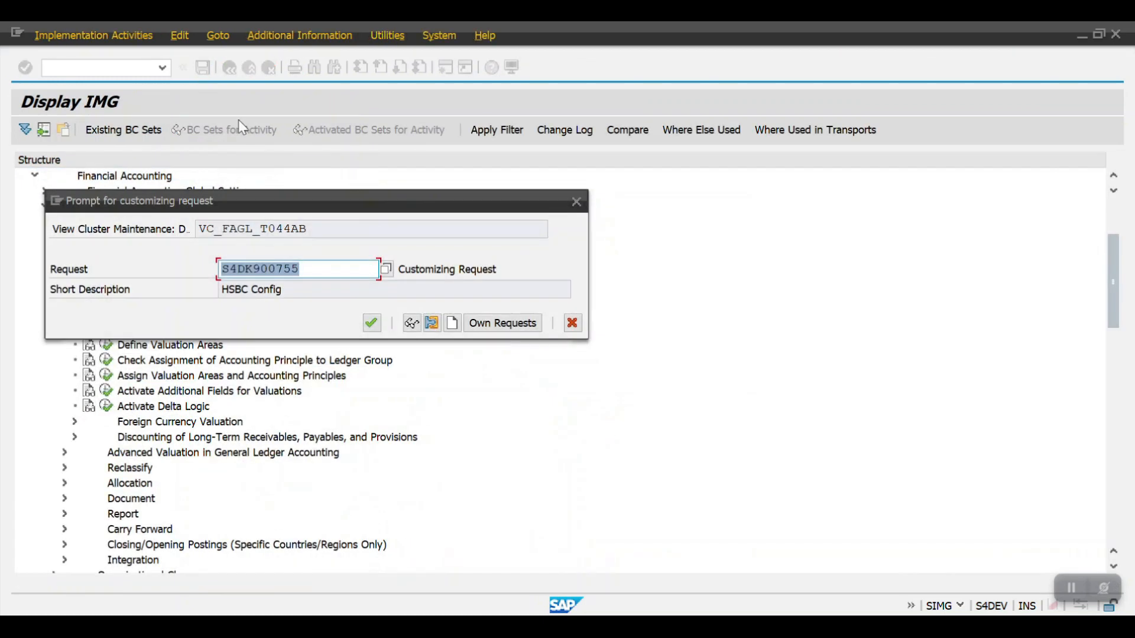
{"action": "left_click", "coordinate": [372, 322]}
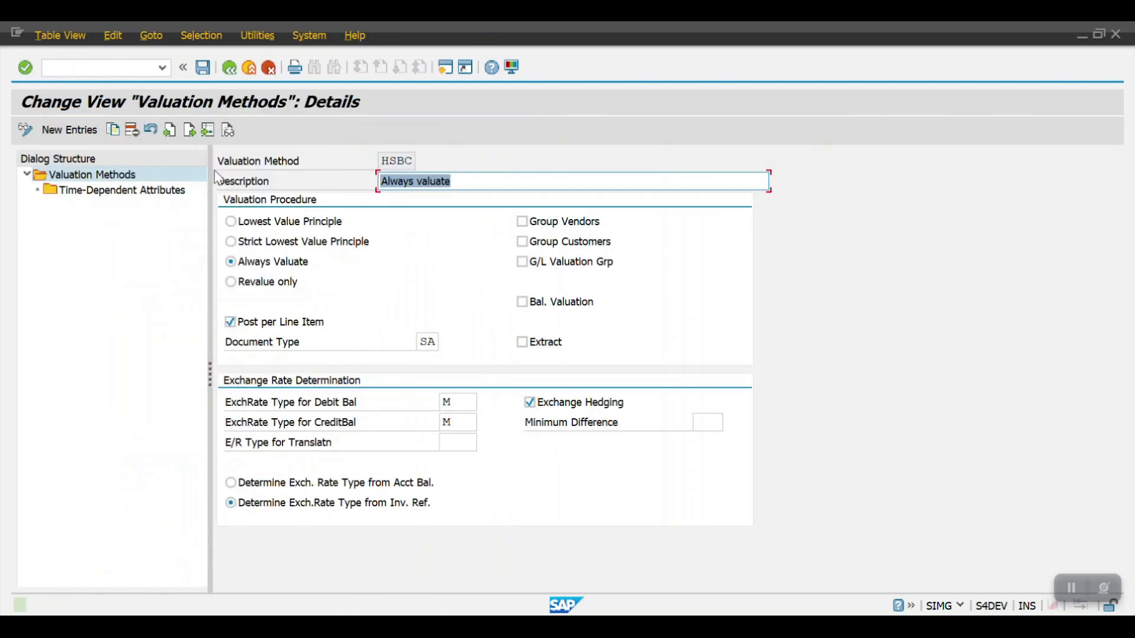
{"action": "left_click", "coordinate": [233, 72]}
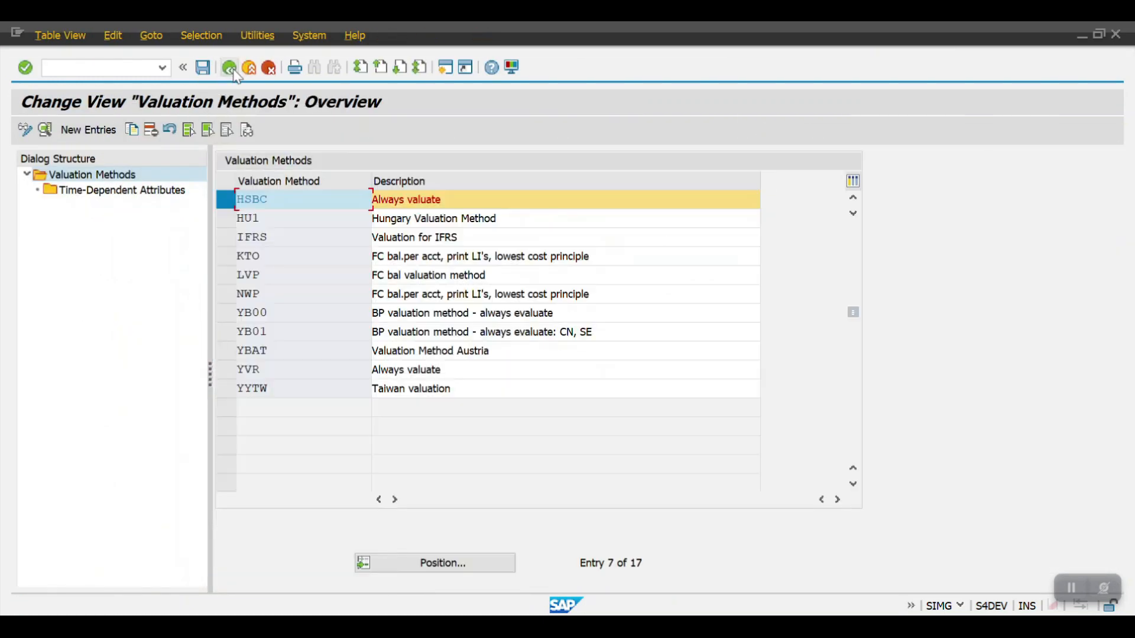
{"action": "left_click", "coordinate": [234, 72]}
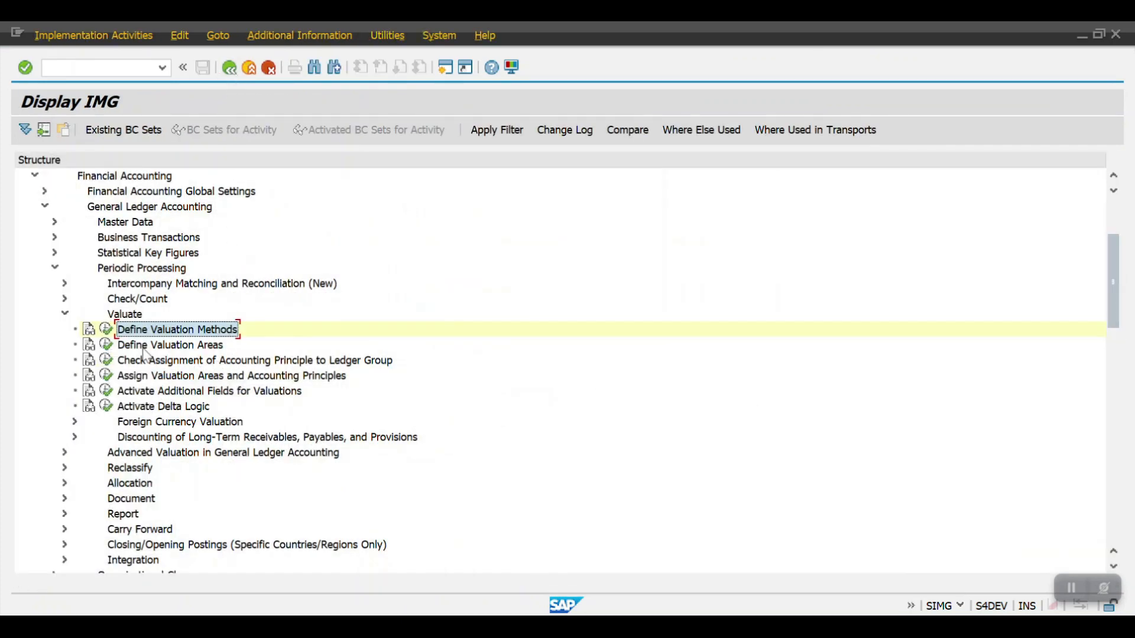
- Open Define Valuation Areas and create new entries for valuation areas H1, H2 and H3
{"action": "left_click", "coordinate": [108, 346]}
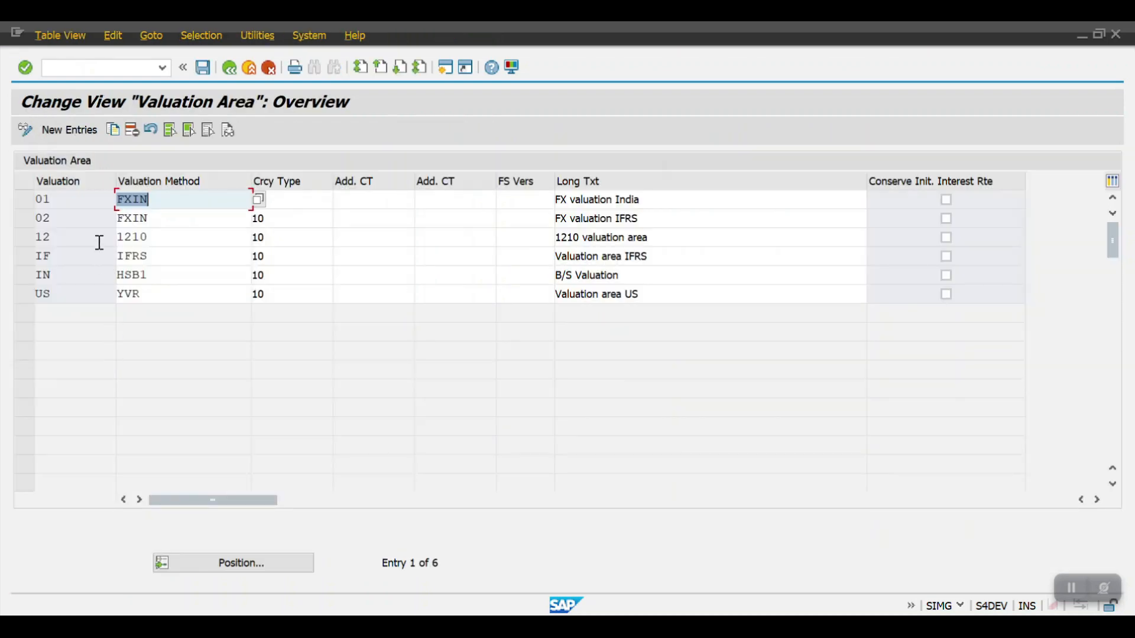
{"action": "left_click", "coordinate": [69, 130]}
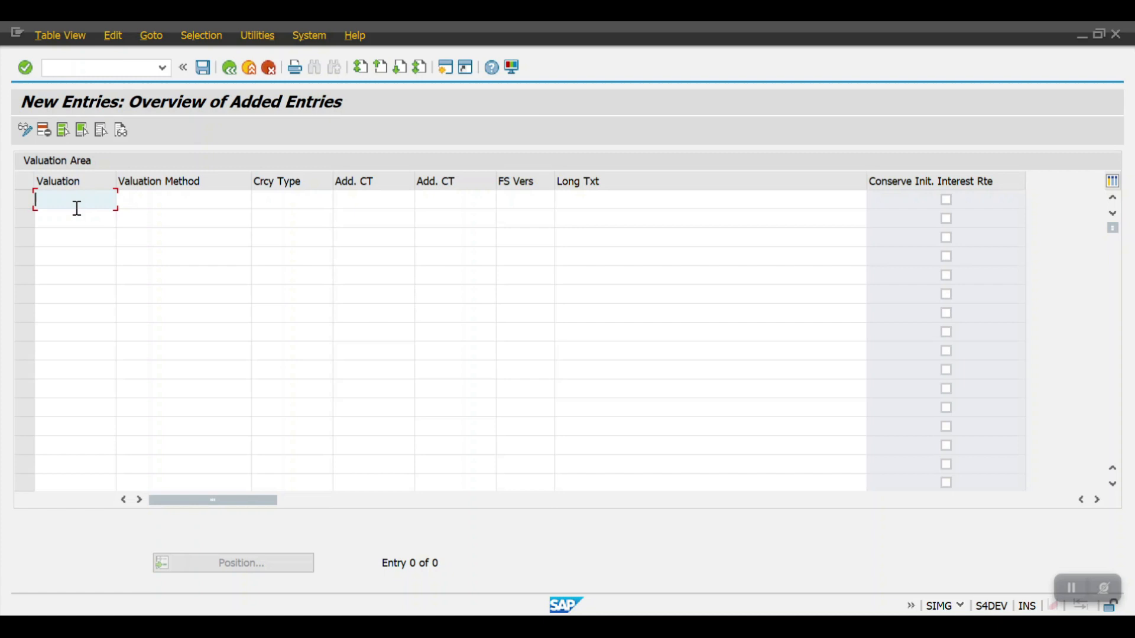
{"action": "type", "text": "H1"}
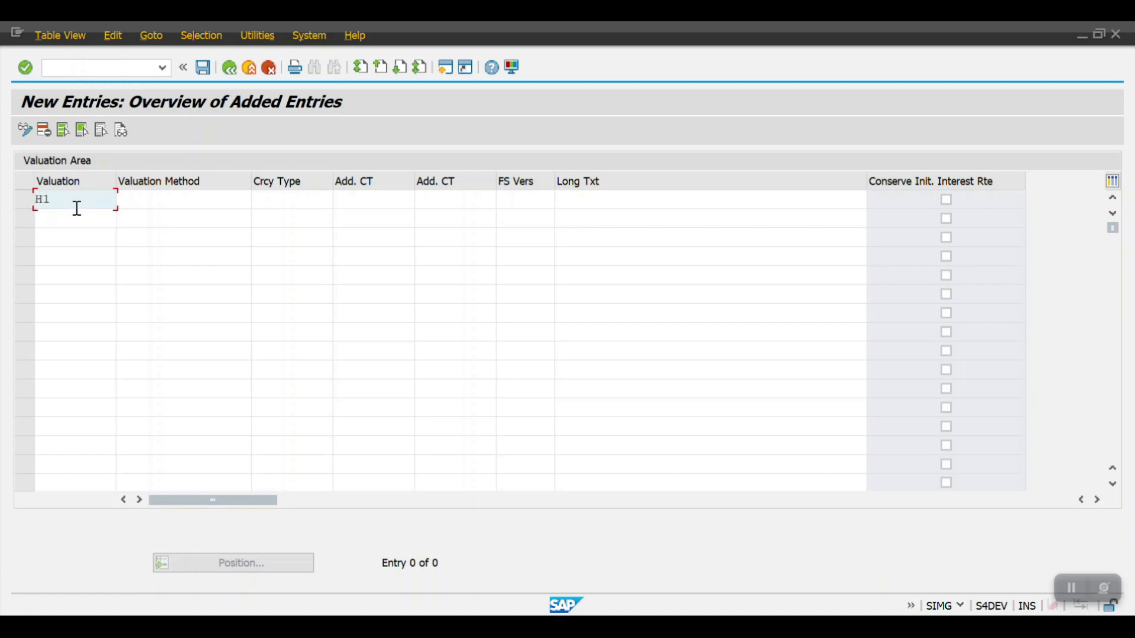
{"action": "key", "text": "Down"}
{"action": "type", "text": "H"}
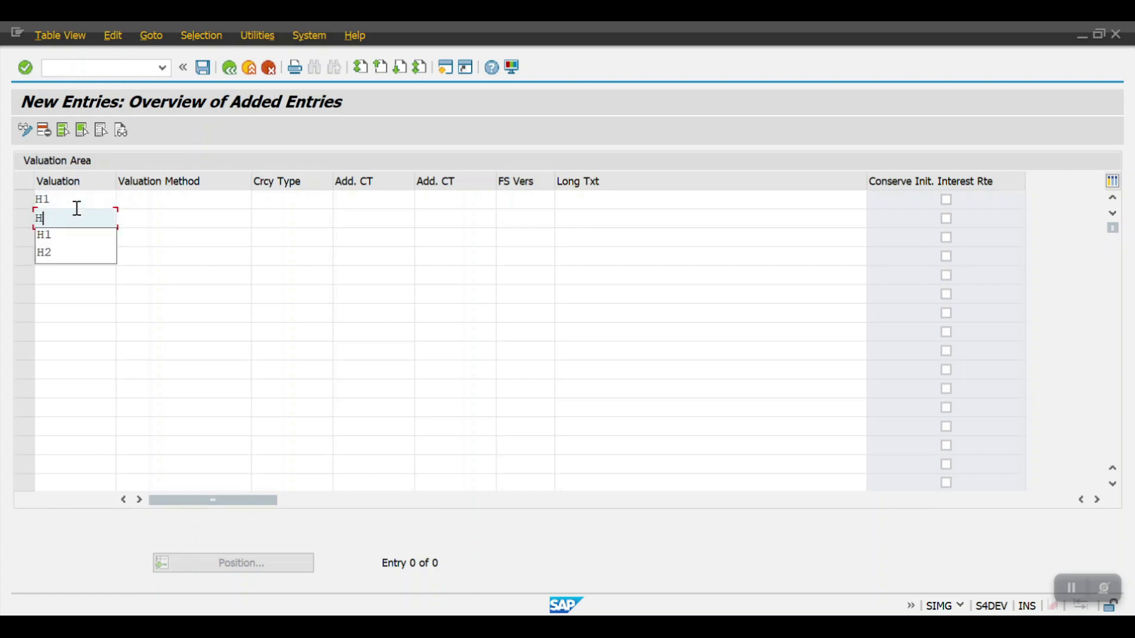
{"action": "type", "text": "2"}
{"action": "key", "text": "Down"}
{"action": "type", "text": "H3"}
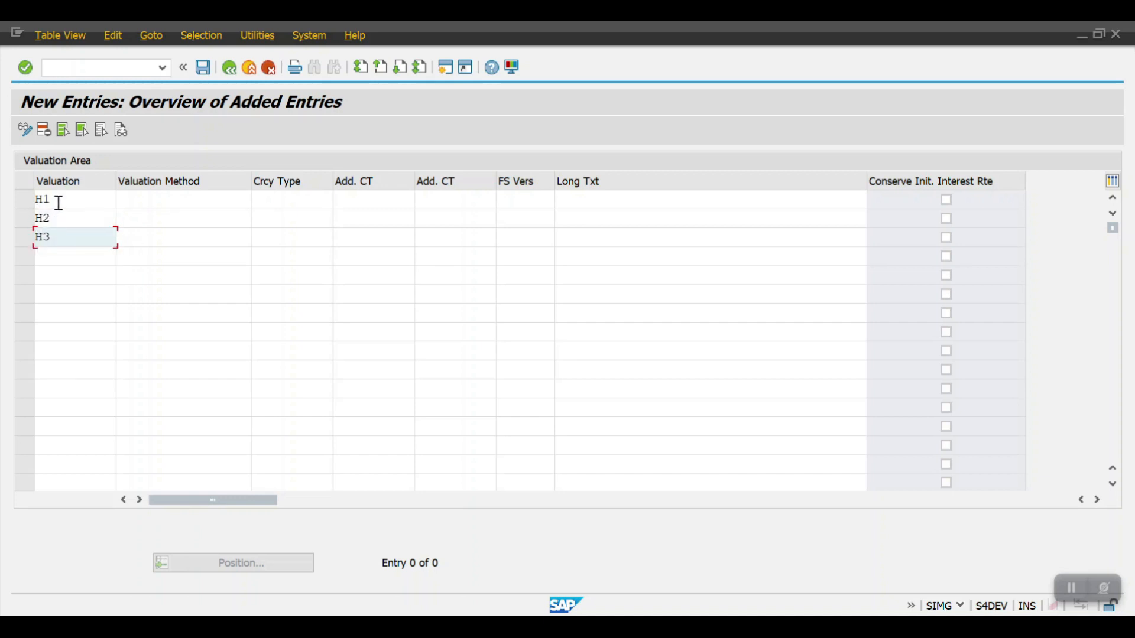
{"action": "left_click", "coordinate": [62, 215]}
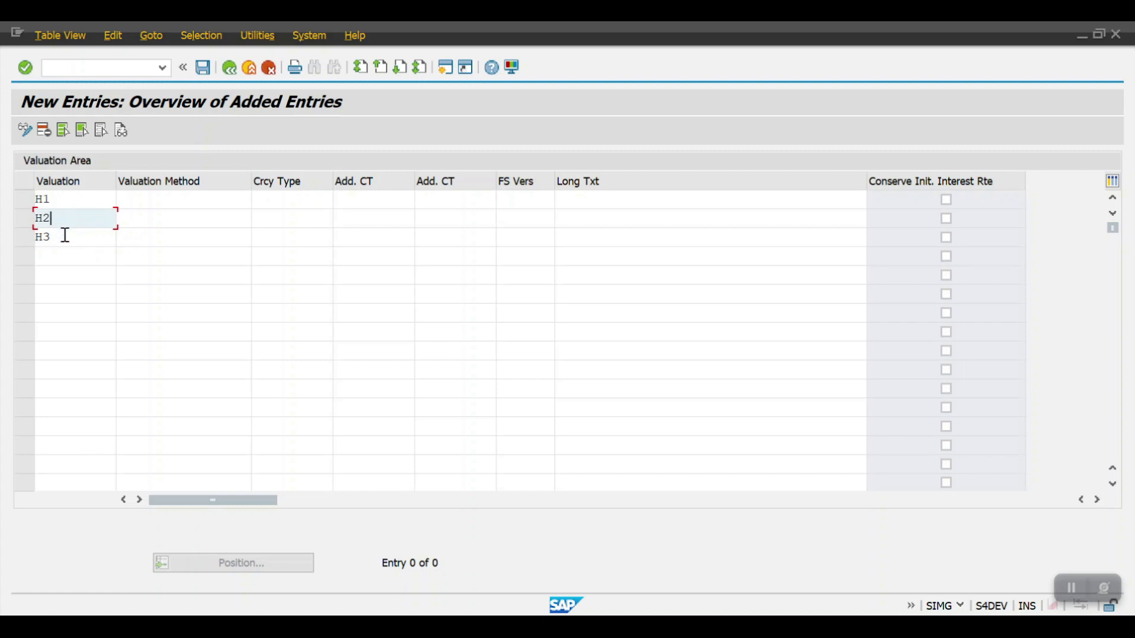
- Assign valuation method HSBC to the valuation areas H1, H2 and H3
{"action": "left_click", "coordinate": [130, 201]}
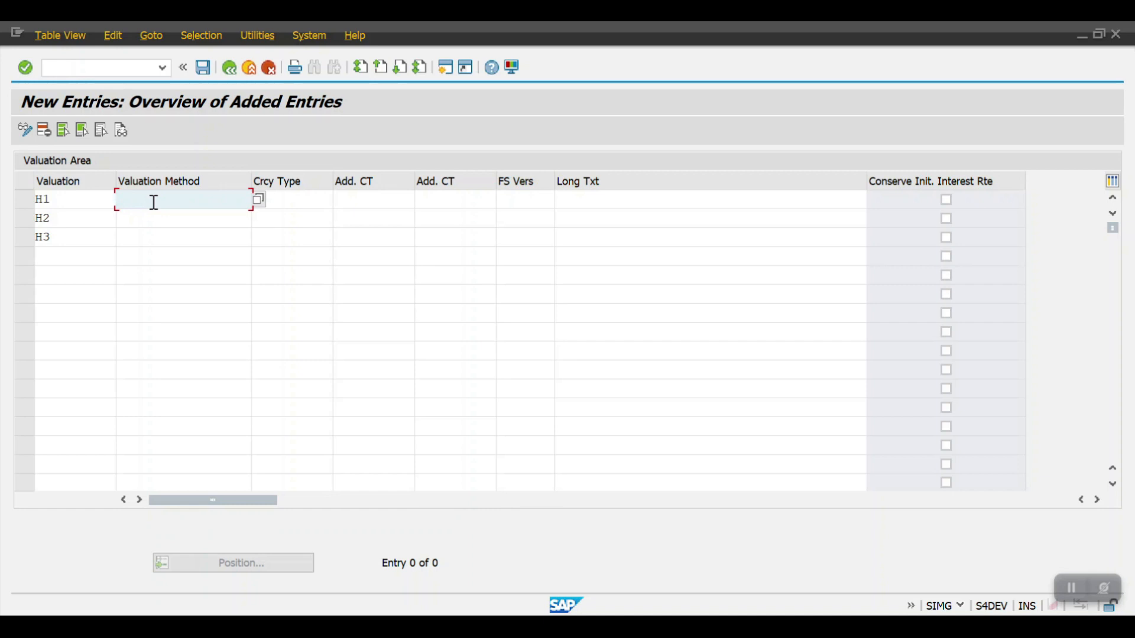
{"action": "type", "text": "HSBC"}
{"action": "key", "text": "shift+Home"}
{"action": "key", "text": "ctrl+c"}
{"action": "key", "text": "Down"}
{"action": "key", "text": "ctrl+v"}
{"action": "key", "text": "Down"}
{"action": "key", "text": "ctrl+v"}
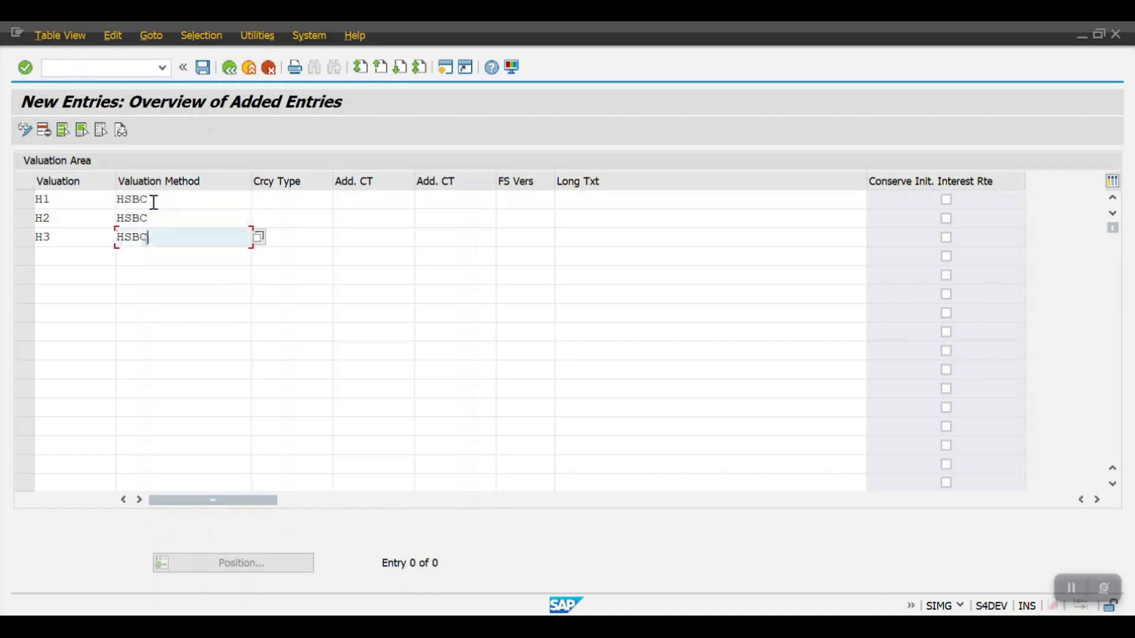
- Set the currency type to 10 for valuation areas H1, H2 and H3
{"action": "left_click", "coordinate": [283, 197]}
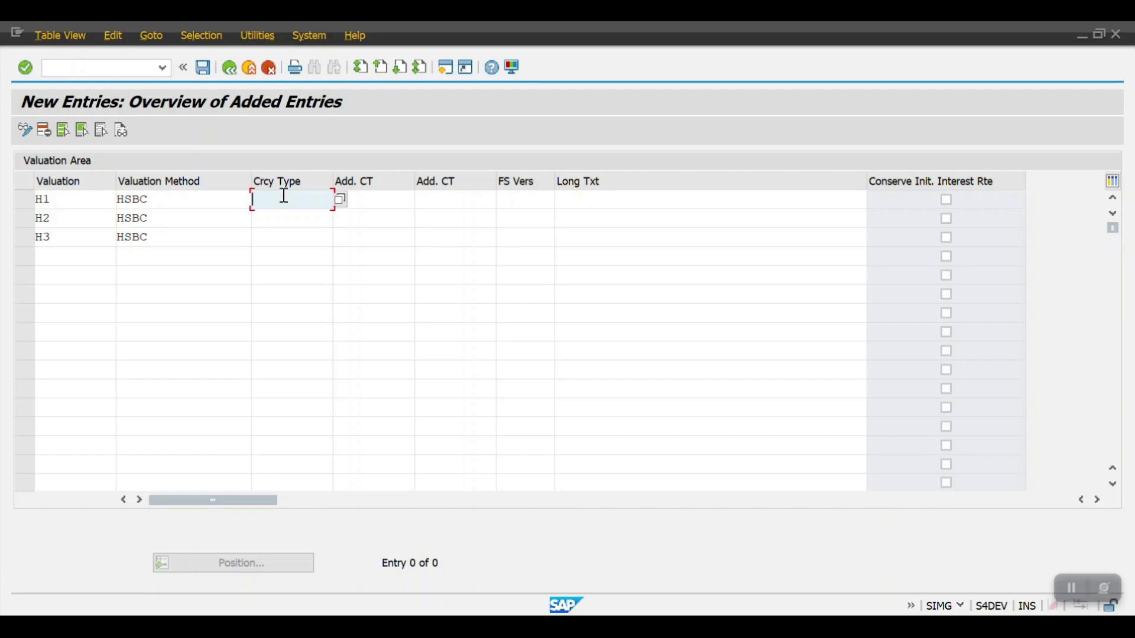
{"action": "type", "text": "10"}
{"action": "key", "text": "Down"}
{"action": "type", "text": "1"}
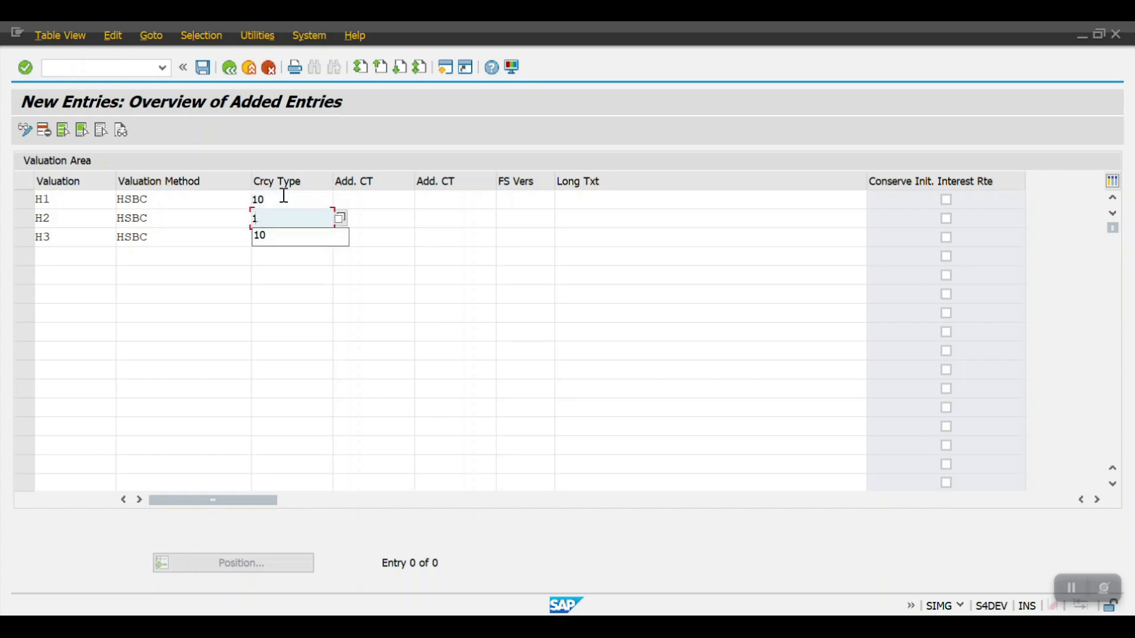
{"action": "type", "text": "0"}
{"action": "key", "text": "Down"}
{"action": "type", "text": "10"}
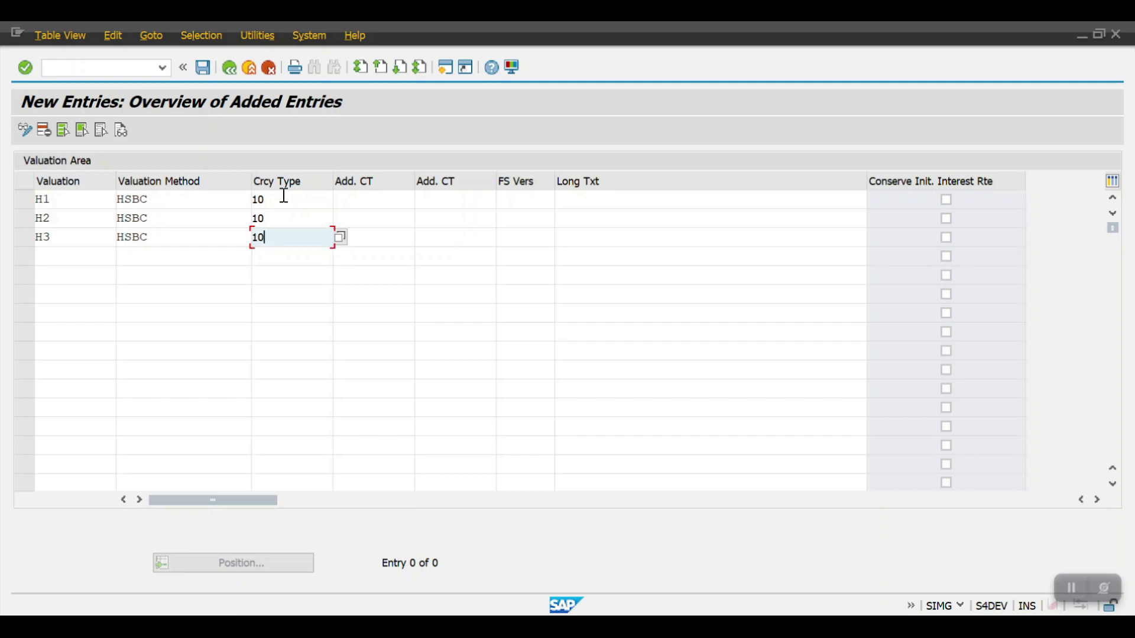
- Enter the long texts "Customer & Vendor Valuation" for H1 and "Open Item GL Valuation" for H2
{"action": "left_click", "coordinate": [579, 201]}
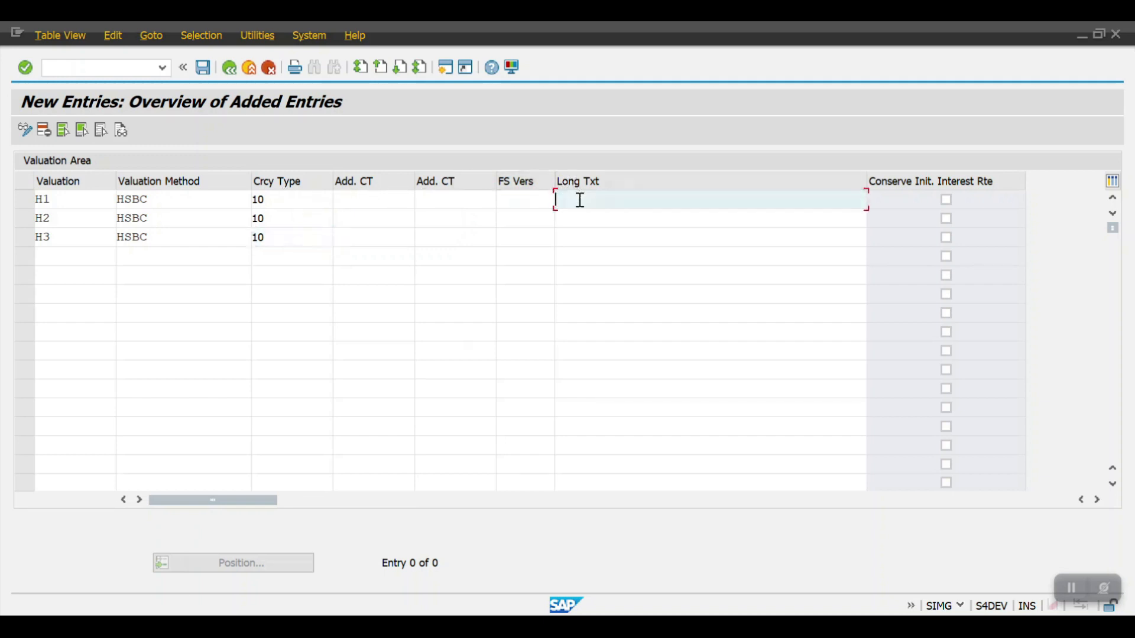
{"action": "type", "text": "C"}
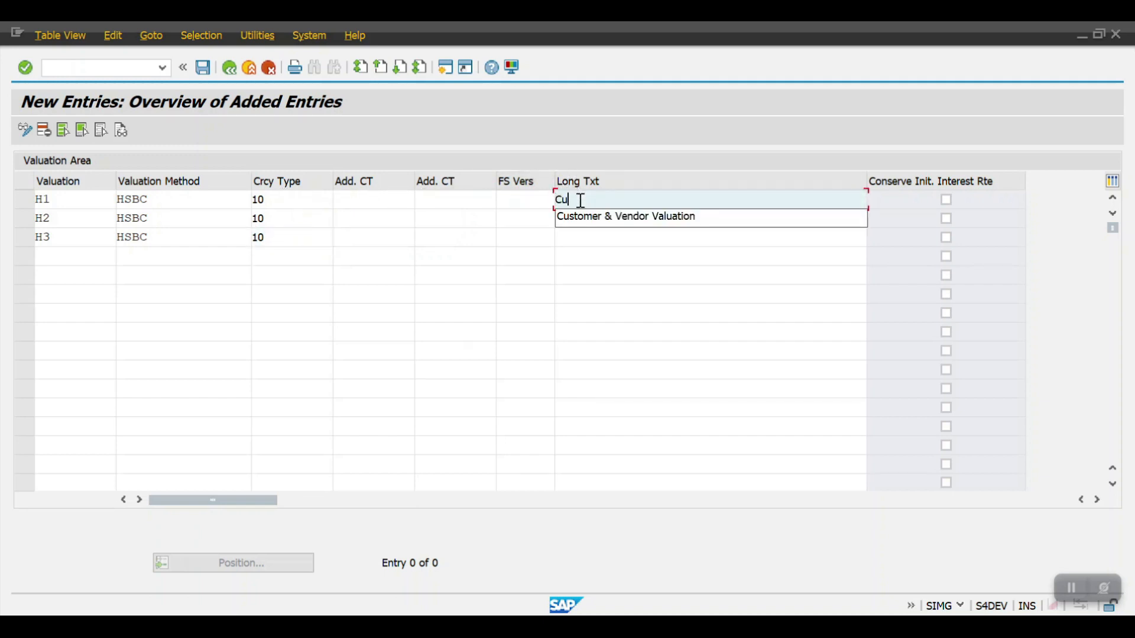
{"action": "type", "text": "u"}
{"action": "key", "text": "Down"}
{"action": "key", "text": "Return"}
{"action": "key", "text": "Down"}
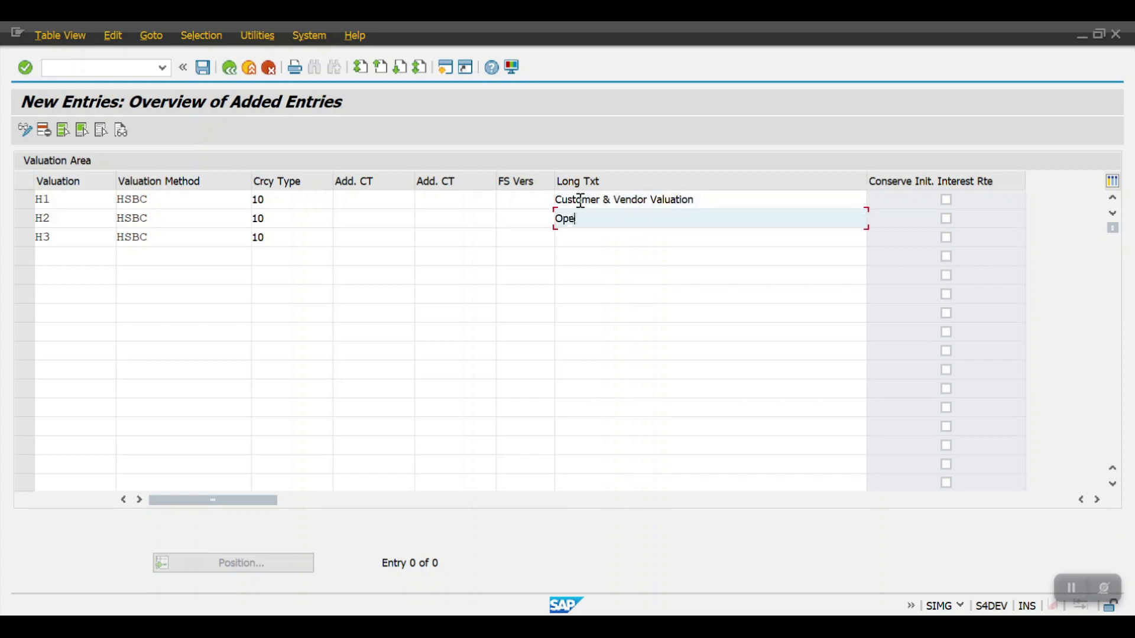
{"action": "type", "text": "Open Item GL Valuation"}
{"action": "key", "text": "Down"}
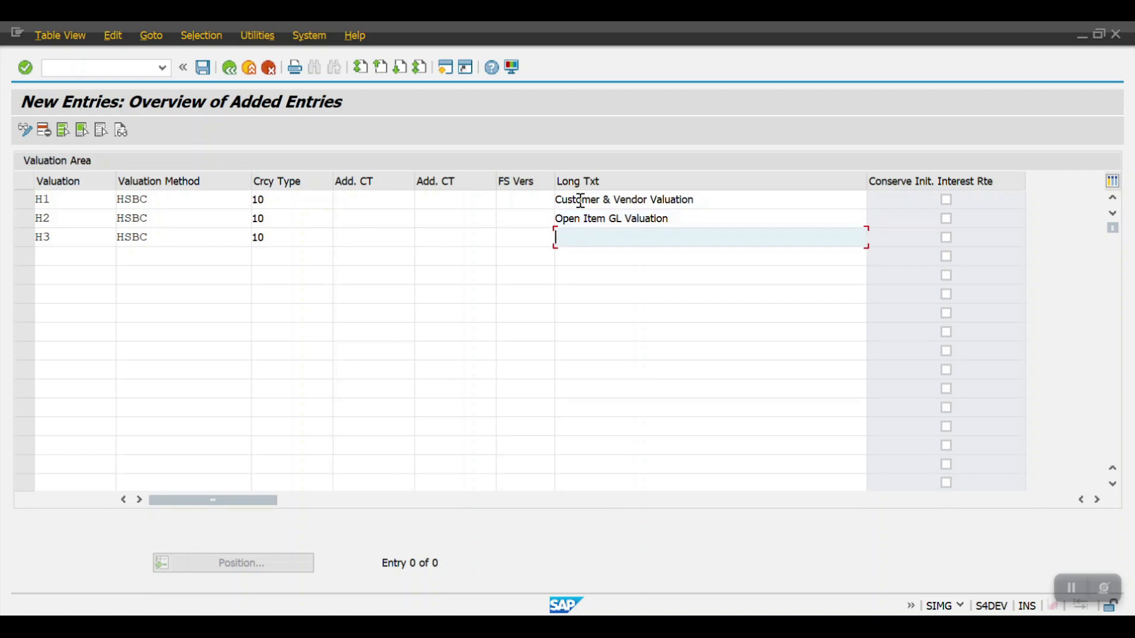
- Enter the long text "B/S and EXP GL Valuation" for H3, save the valuation areas to the HSBC Config request, and return to the IMG
{"action": "type", "text": "B"}
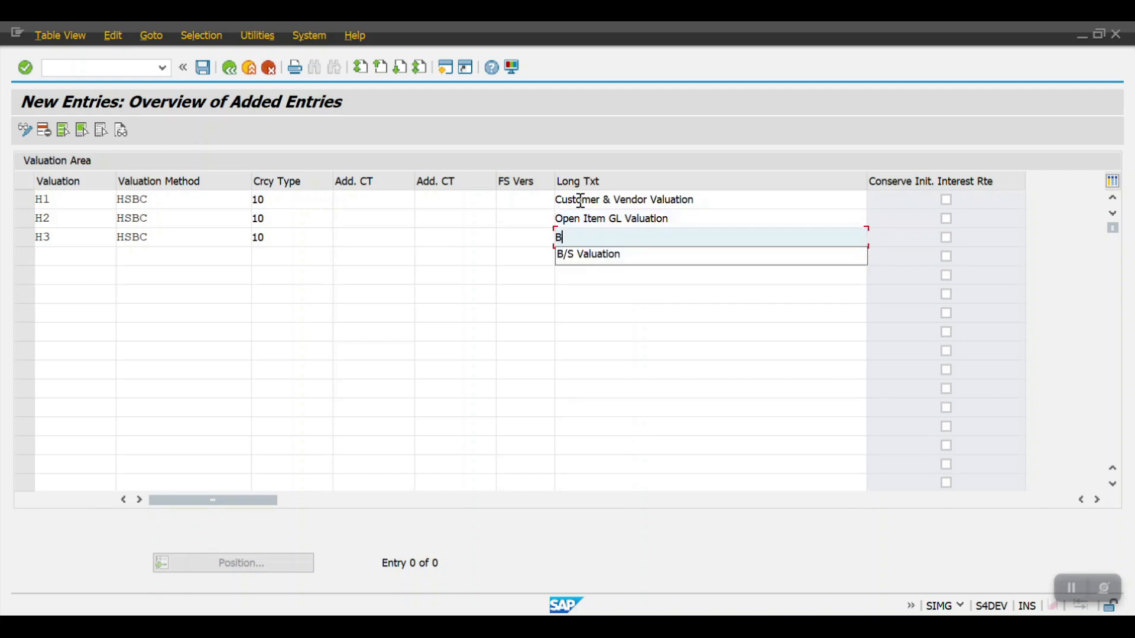
{"action": "type", "text": "/S and EXP GL Valuation"}
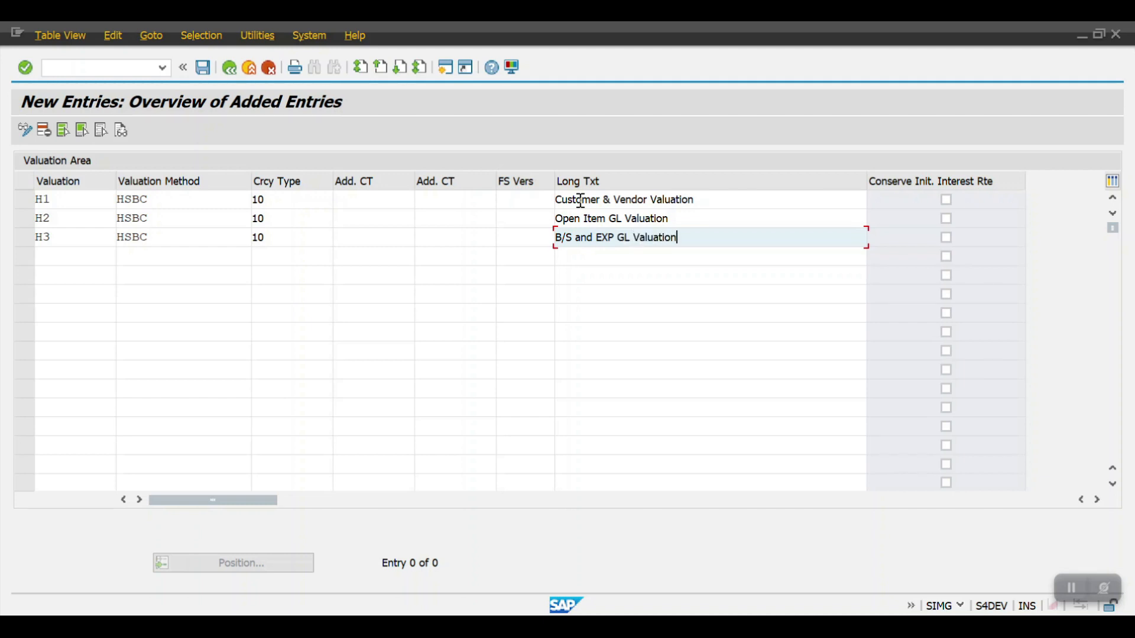
{"action": "key", "text": "ctrl+s"}
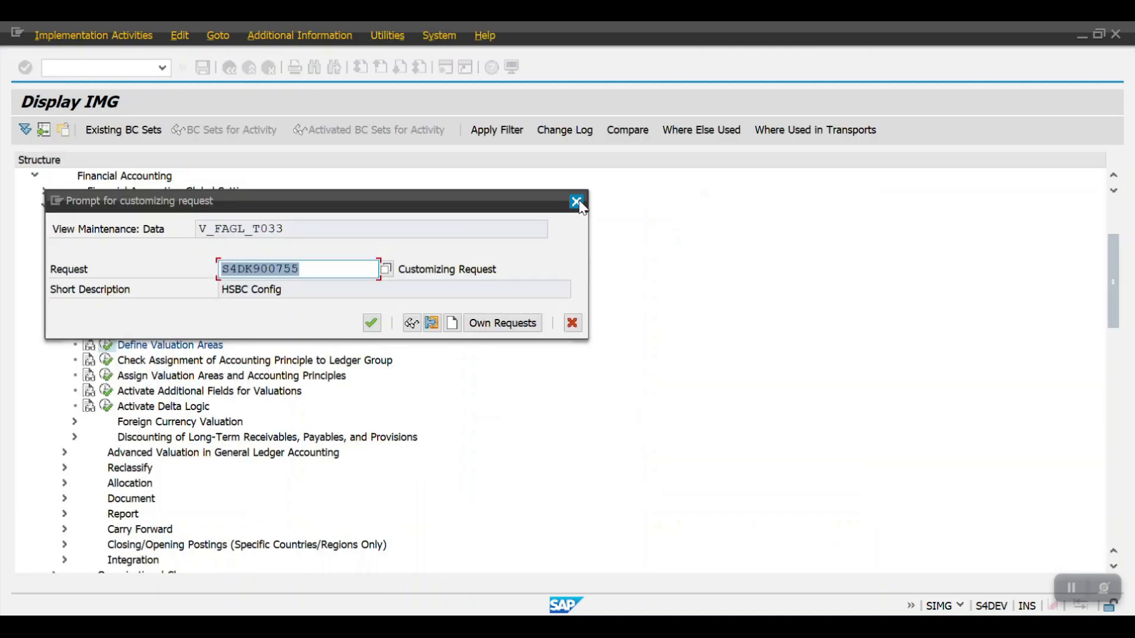
{"action": "left_click", "coordinate": [369, 325]}
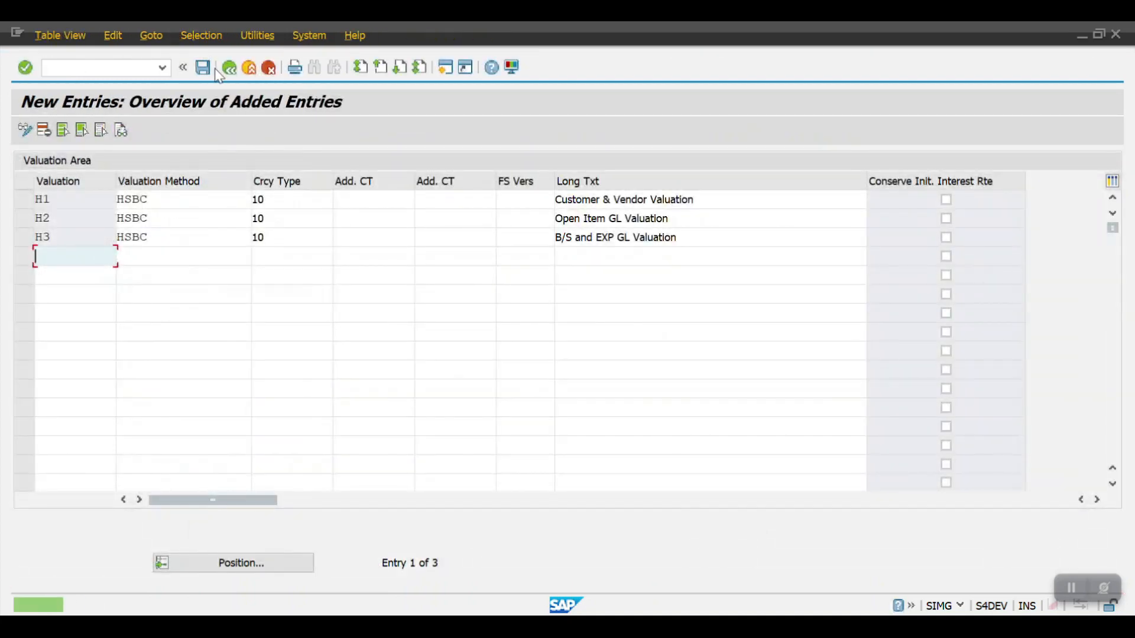
{"action": "left_click", "coordinate": [230, 69]}
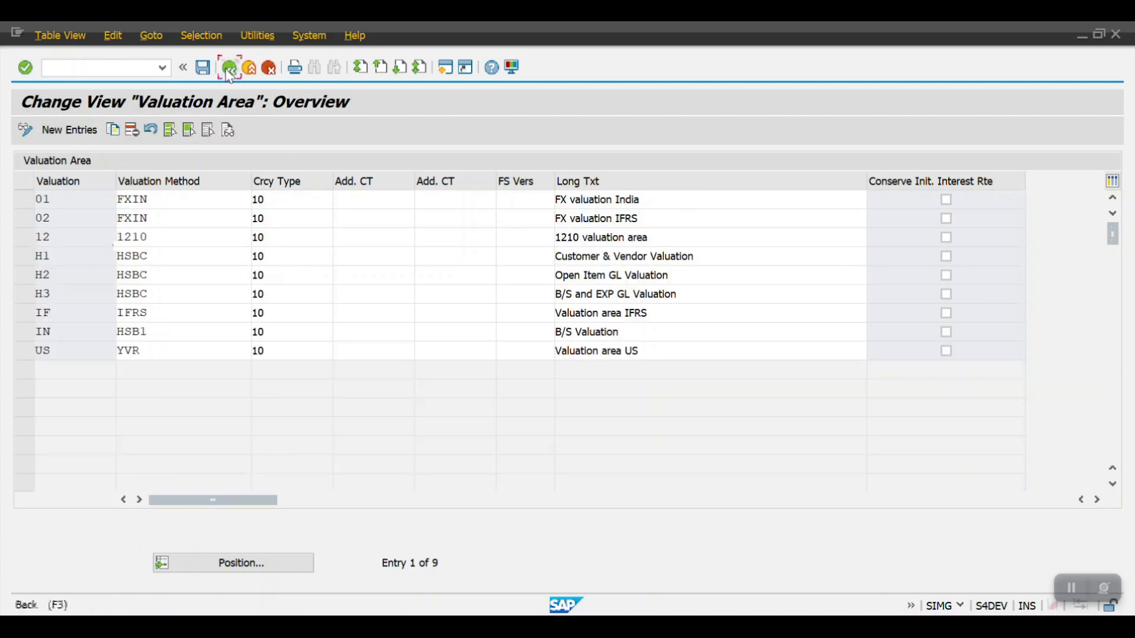
{"action": "left_click", "coordinate": [229, 69]}
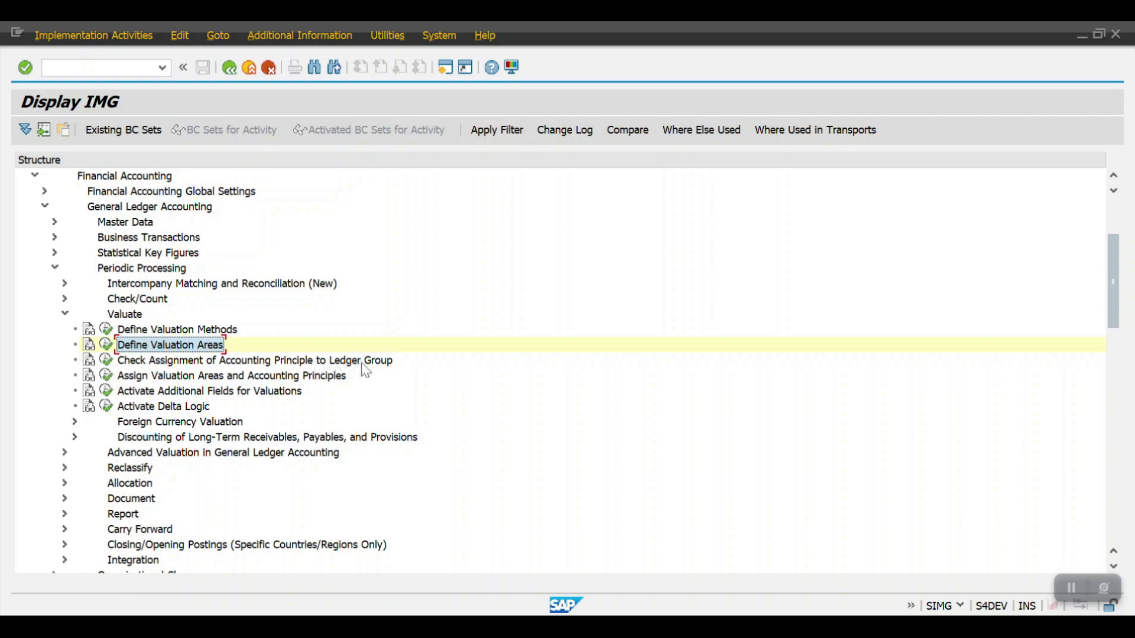
- Look up accounting principle GAAP in Check Assignment of Accounting Principle to Ledger Group to check its target ledger group
{"action": "left_click", "coordinate": [106, 360]}
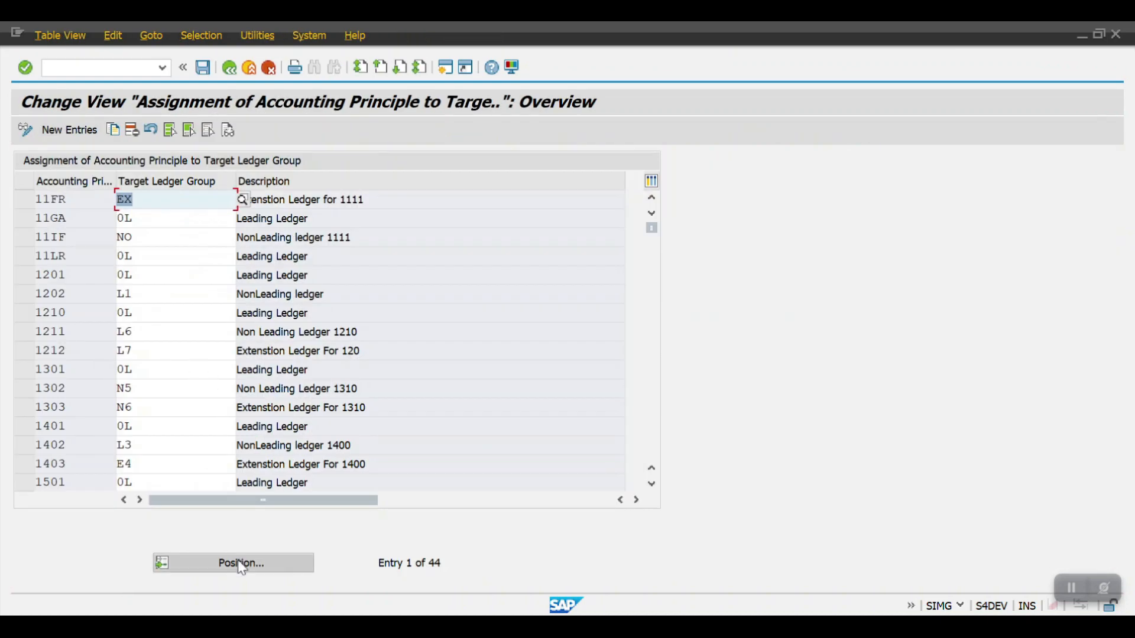
{"action": "left_click", "coordinate": [240, 564]}
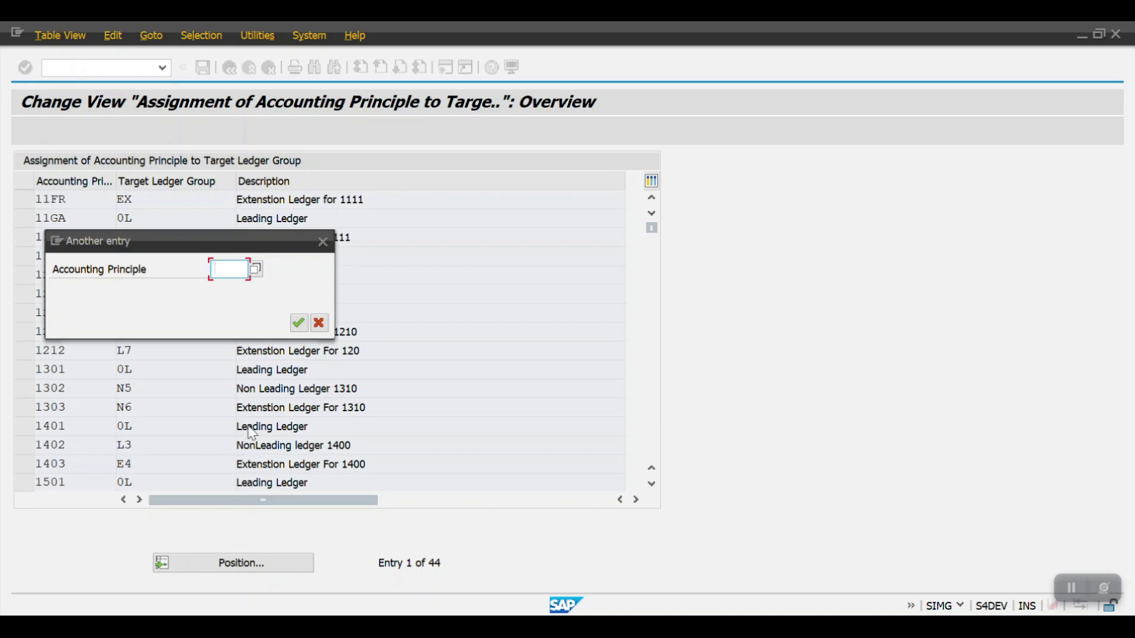
{"action": "type", "text": "gaap"}
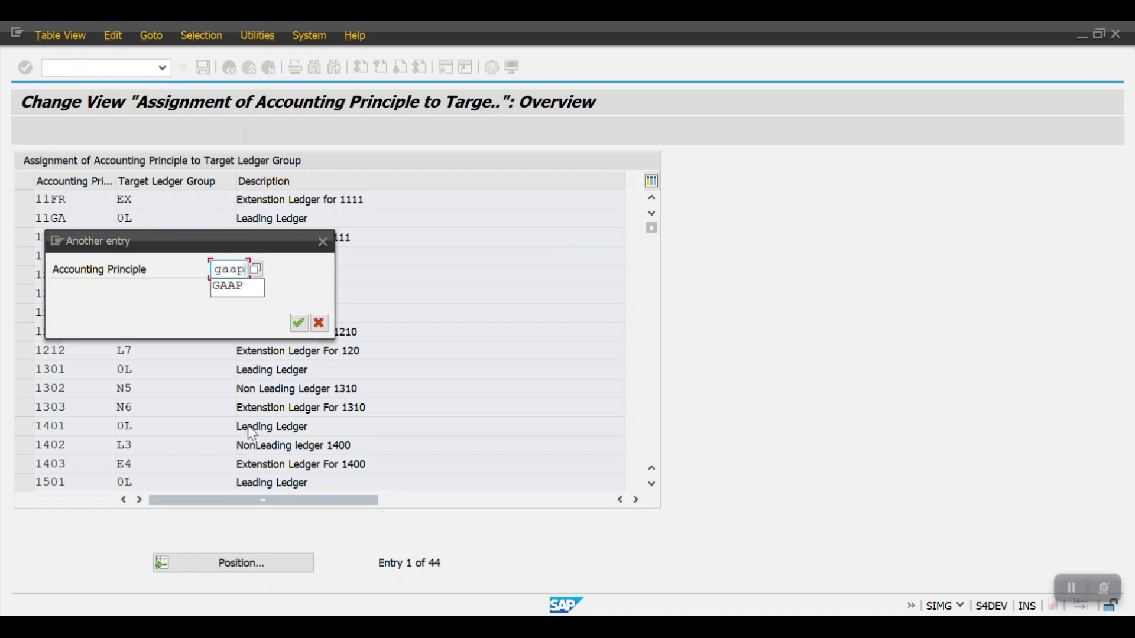
{"action": "key", "text": "Return"}
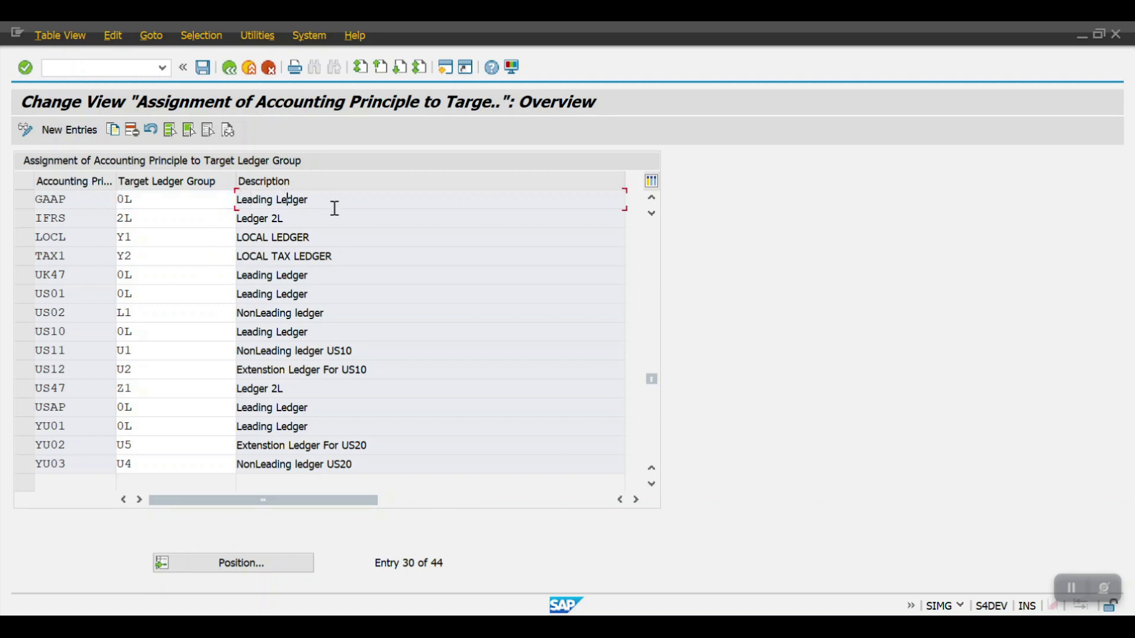
{"action": "left_click", "coordinate": [25, 199]}
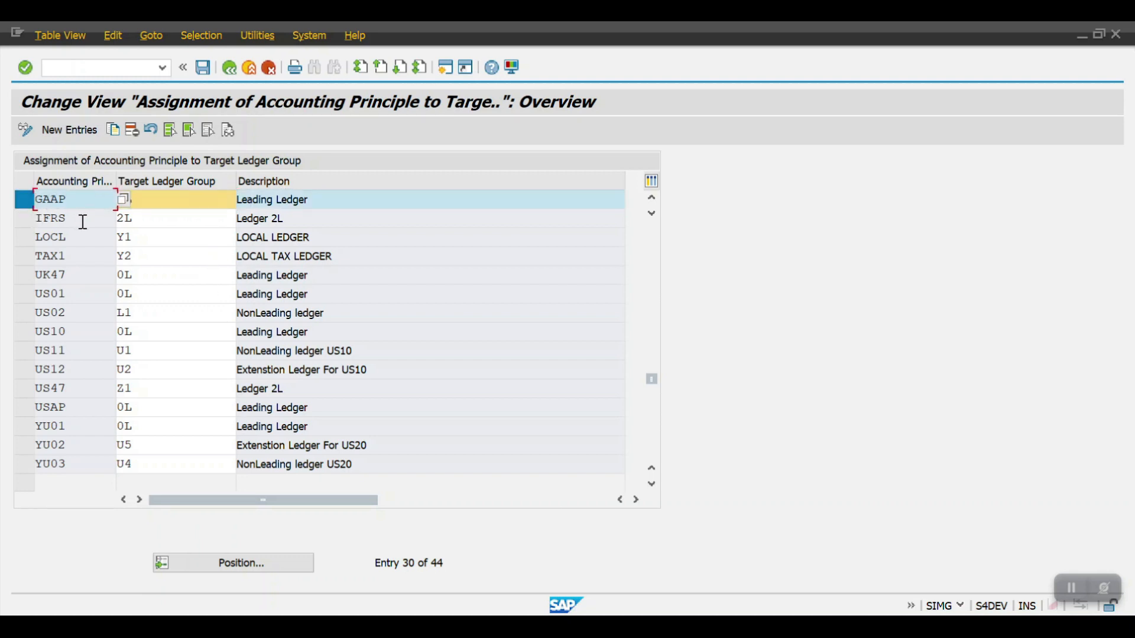
{"action": "left_click", "coordinate": [173, 204]}
{"action": "left_click", "coordinate": [230, 67]}
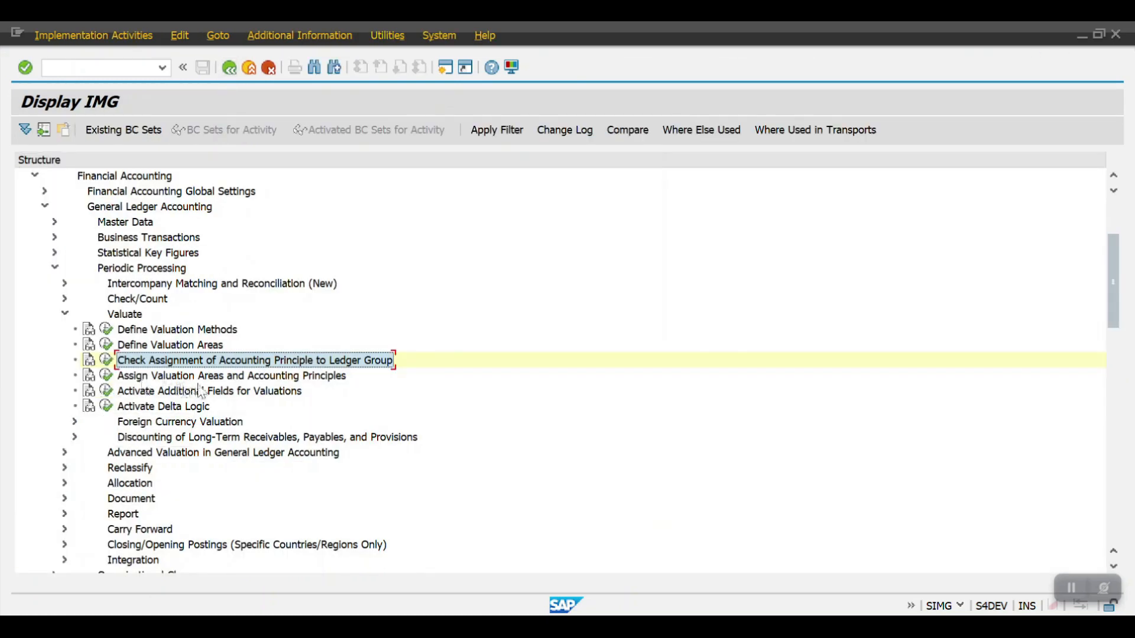
- Open Assign Valuation Areas and Accounting Principles and create new entries for valuation areas H1, H2 and H3
{"action": "left_click", "coordinate": [107, 376]}
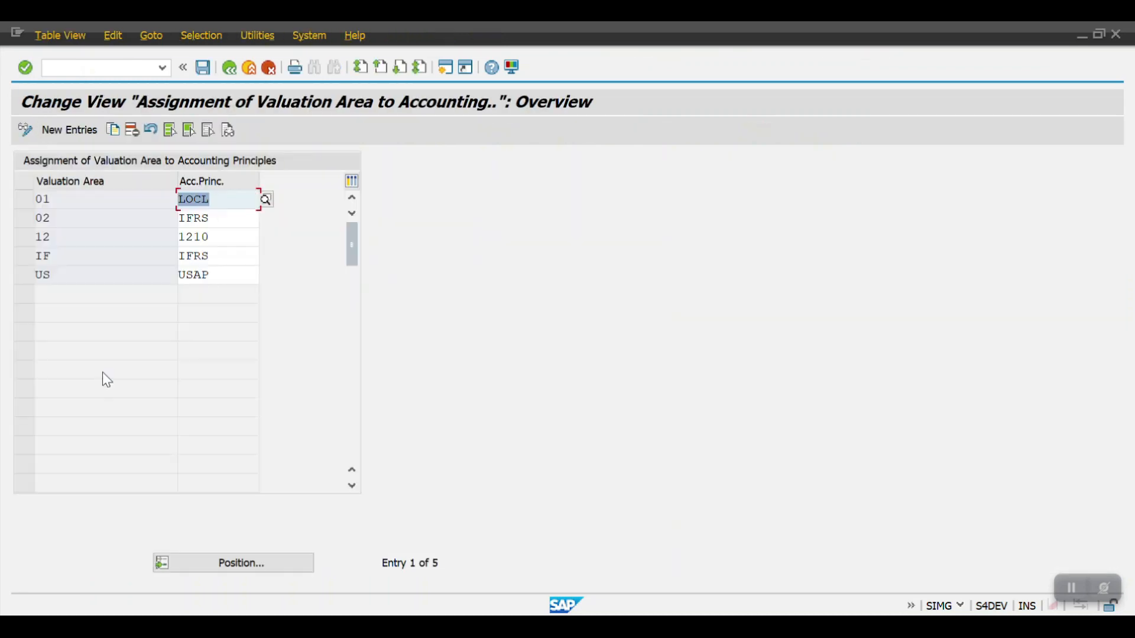
{"action": "left_click", "coordinate": [70, 130]}
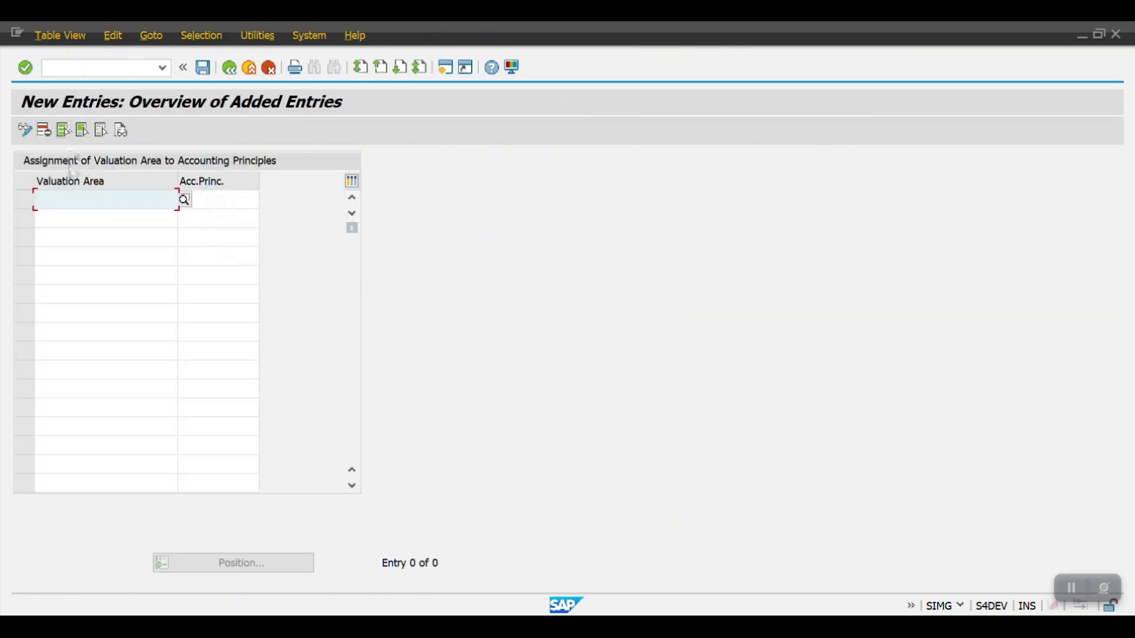
{"action": "type", "text": "H1"}
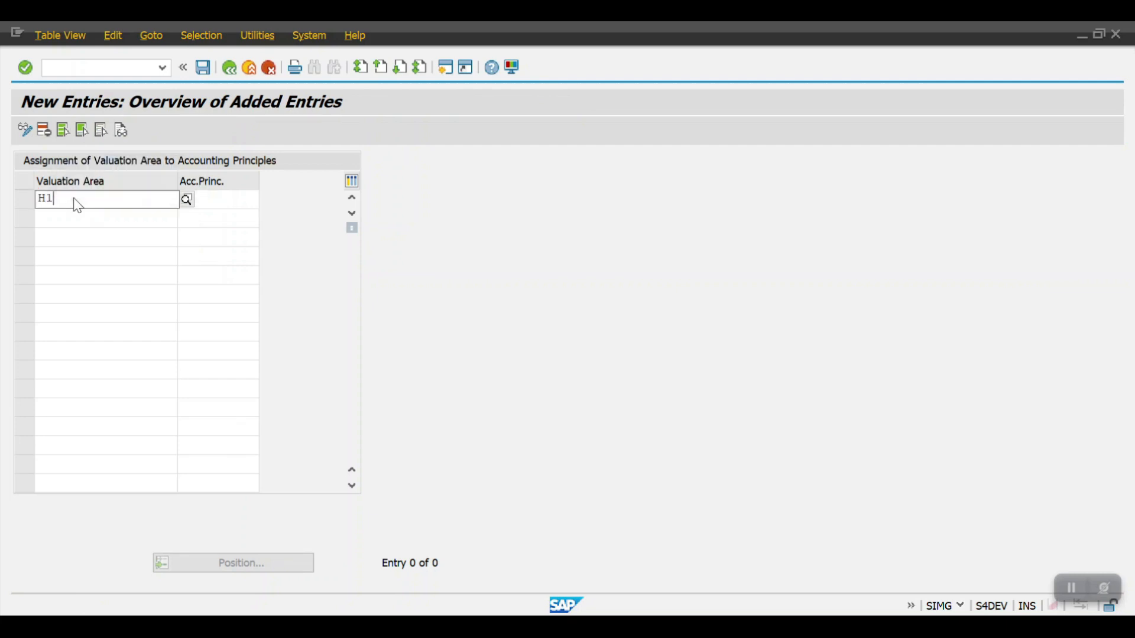
{"action": "key", "text": "Down"}
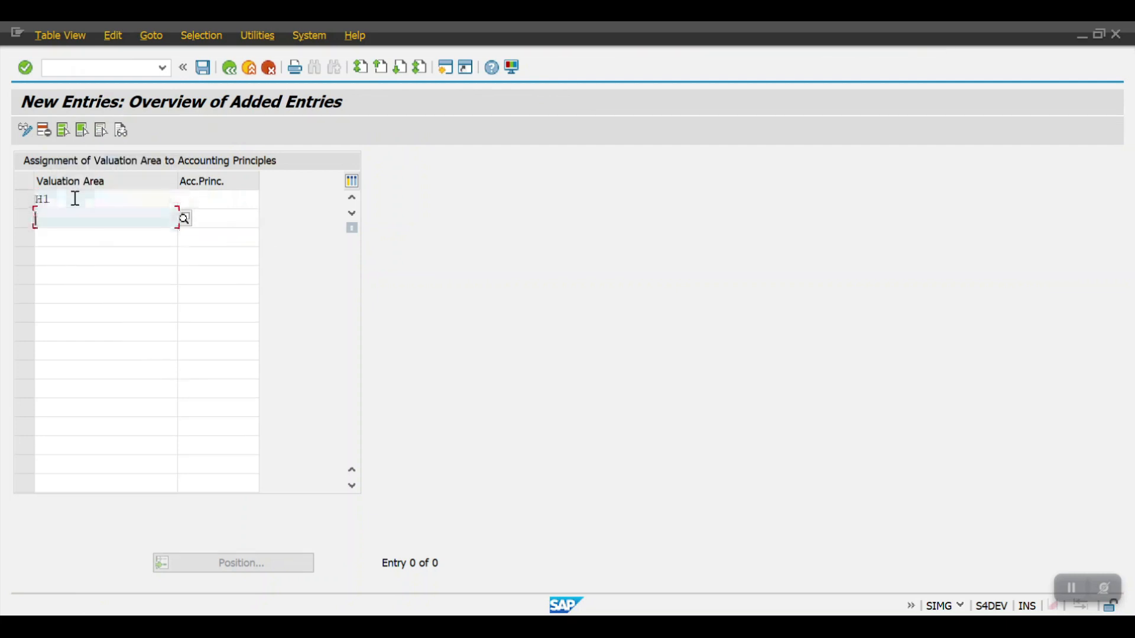
{"action": "type", "text": "H2"}
{"action": "key", "text": "Down"}
{"action": "key", "text": "Return"}
{"action": "key", "text": "Up"}
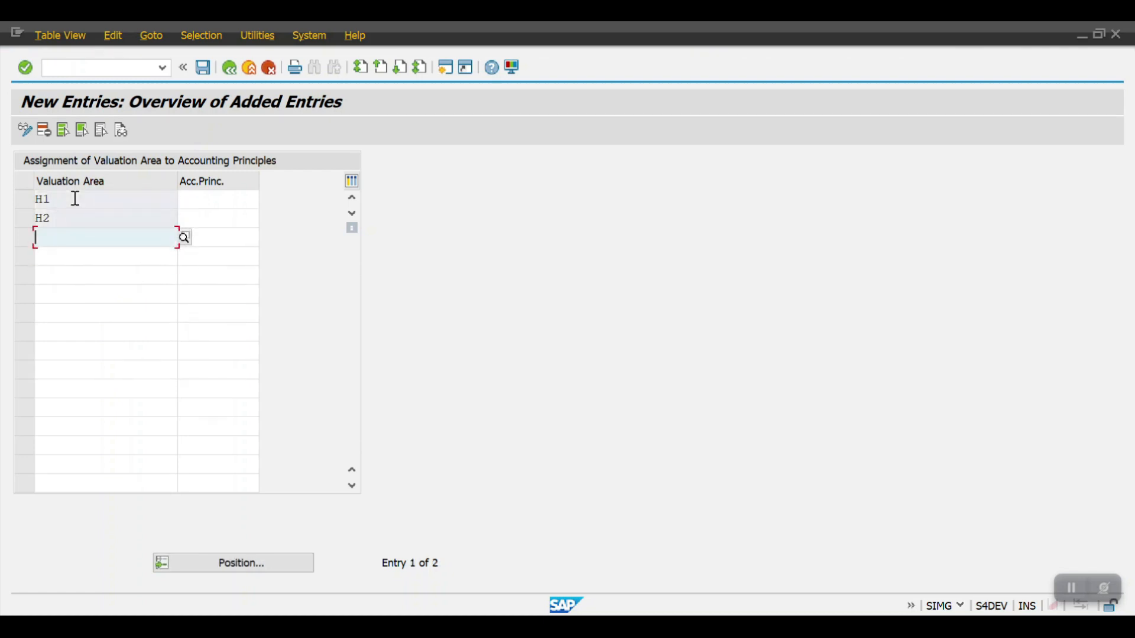
{"action": "type", "text": "H3"}
{"action": "key", "text": "Escape"}
{"action": "key", "text": "Return"}
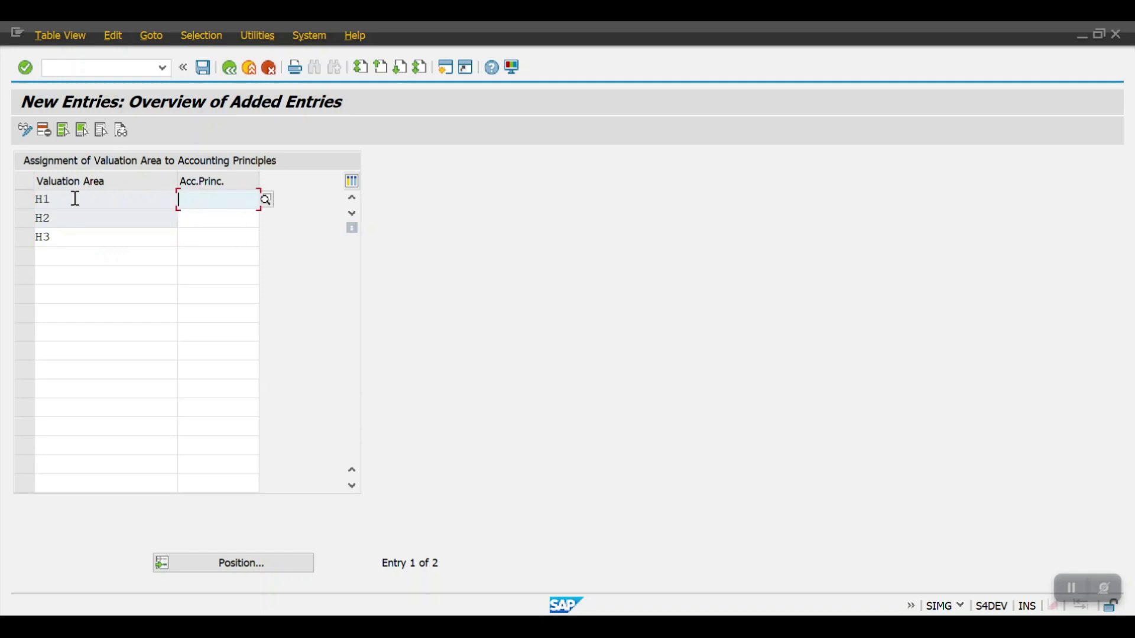
- Assign accounting principle GAAP to valuation areas H1, H2 and H3
{"action": "type", "text": "GAAP"}
{"action": "key", "text": "Tab"}
{"action": "type", "text": "GAAP"}
{"action": "key", "text": "Tab"}
{"action": "type", "text": "GAAP"}
{"action": "key", "text": "Return"}
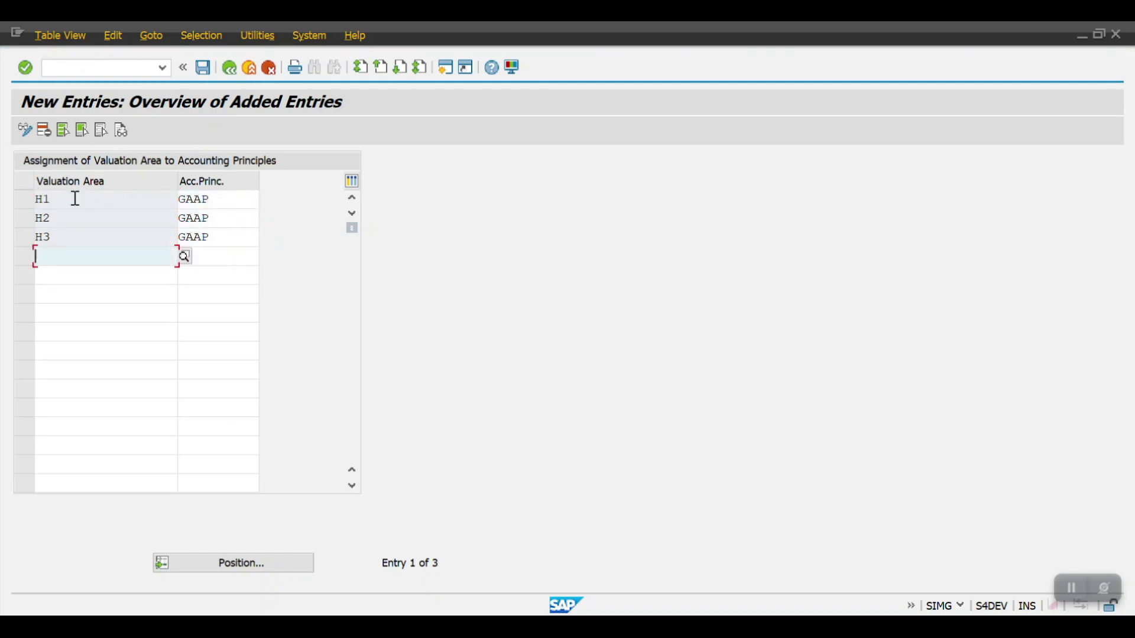
- Save the accounting principle assignments to the HSBC Config customizing request and return to the IMG
{"action": "key", "text": "ctrl+s"}
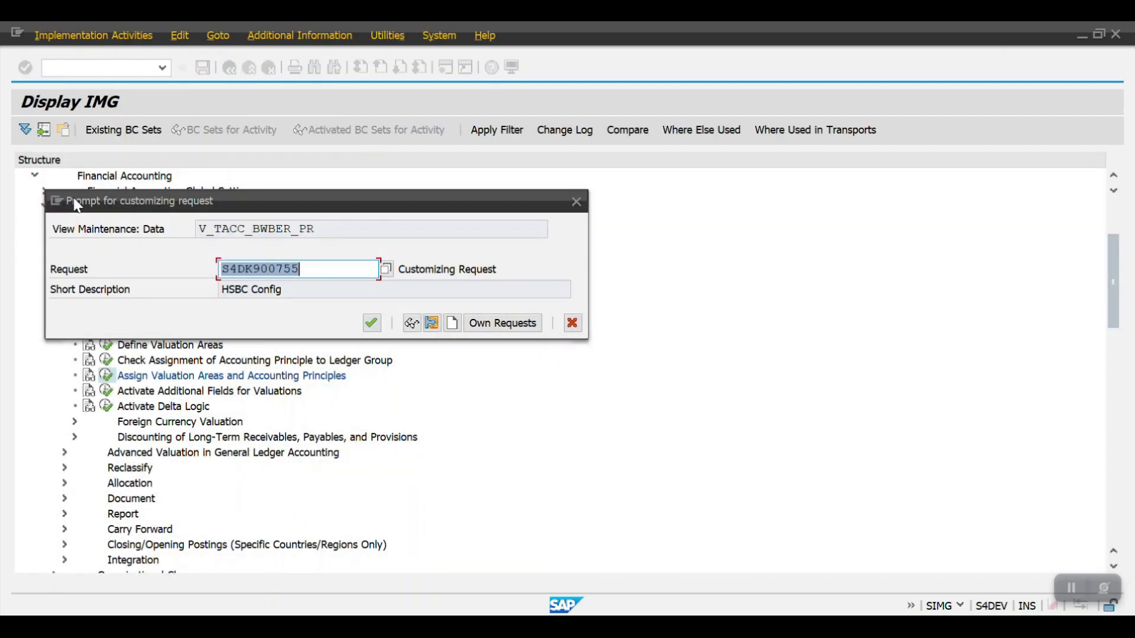
{"action": "left_click", "coordinate": [371, 323]}
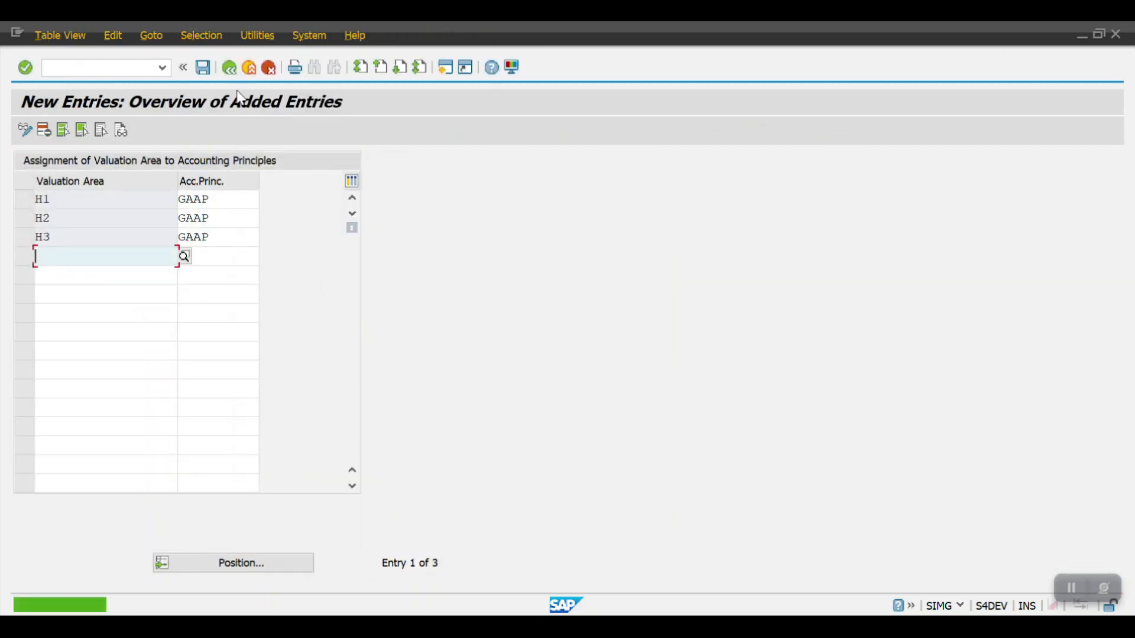
{"action": "left_click", "coordinate": [230, 68]}
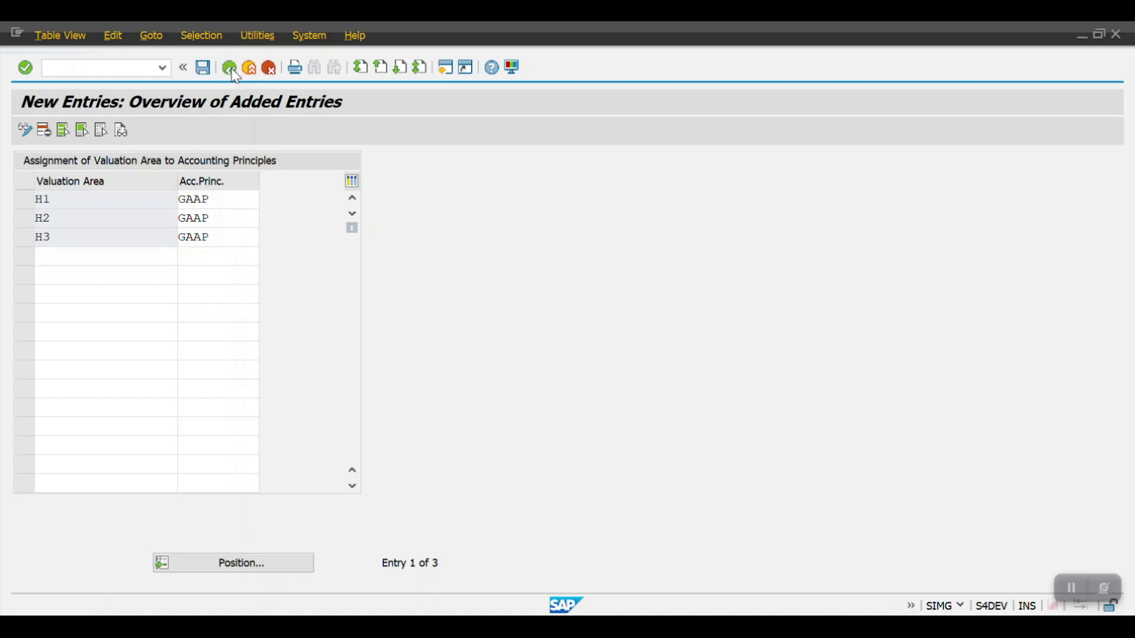
{"action": "left_click", "coordinate": [231, 68]}
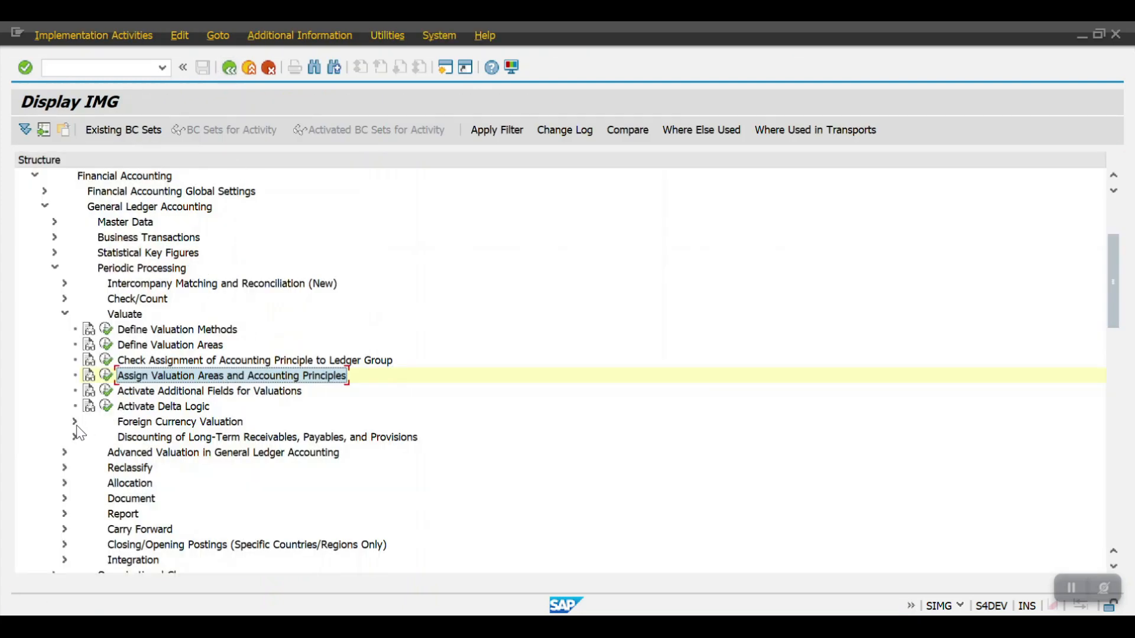
- Open transaction OB09 for chart of accounts 2000 and start a new account determination entry for open item exchange rate differences
{"action": "left_click", "coordinate": [75, 422]}
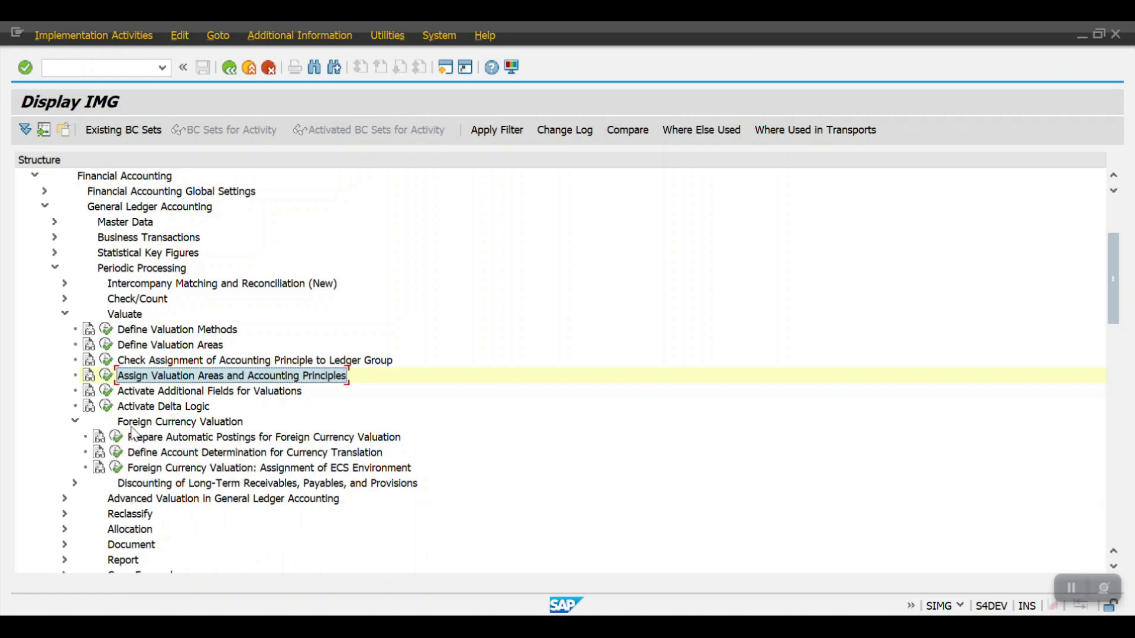
{"action": "left_click", "coordinate": [169, 439]}
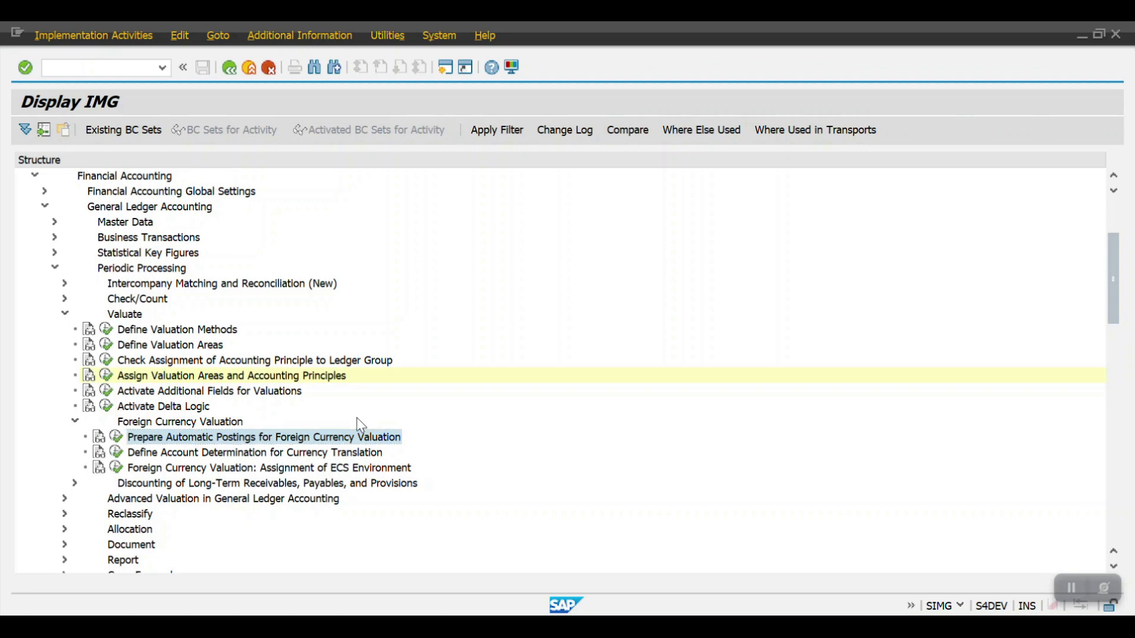
{"action": "key", "text": "F3"}
{"action": "type", "text": "OB09"}
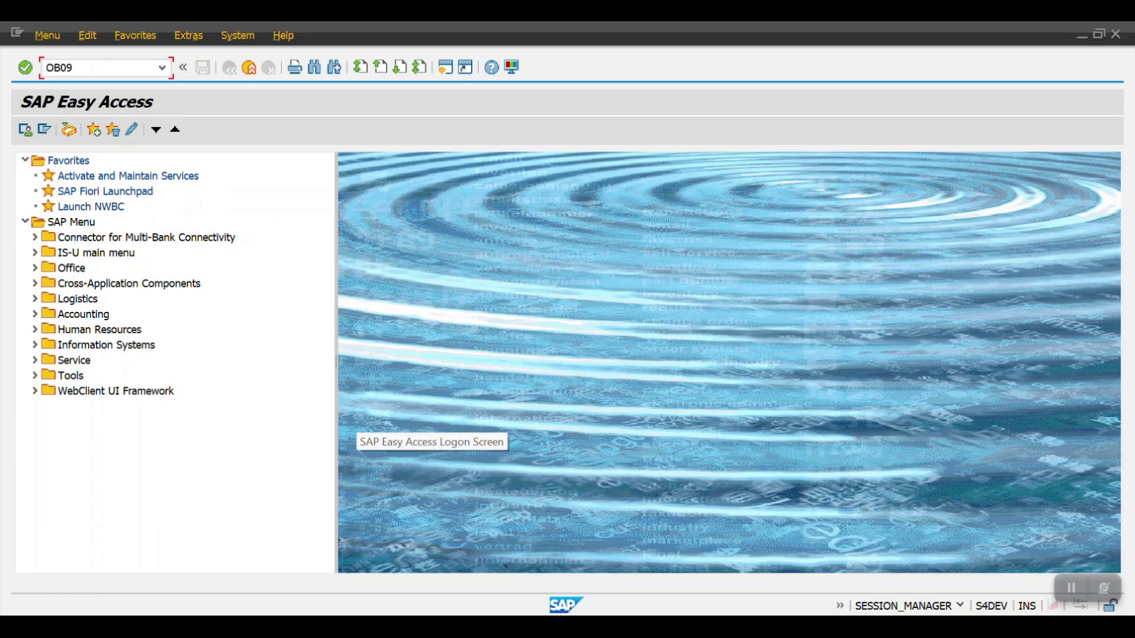
{"action": "key", "text": "Return"}
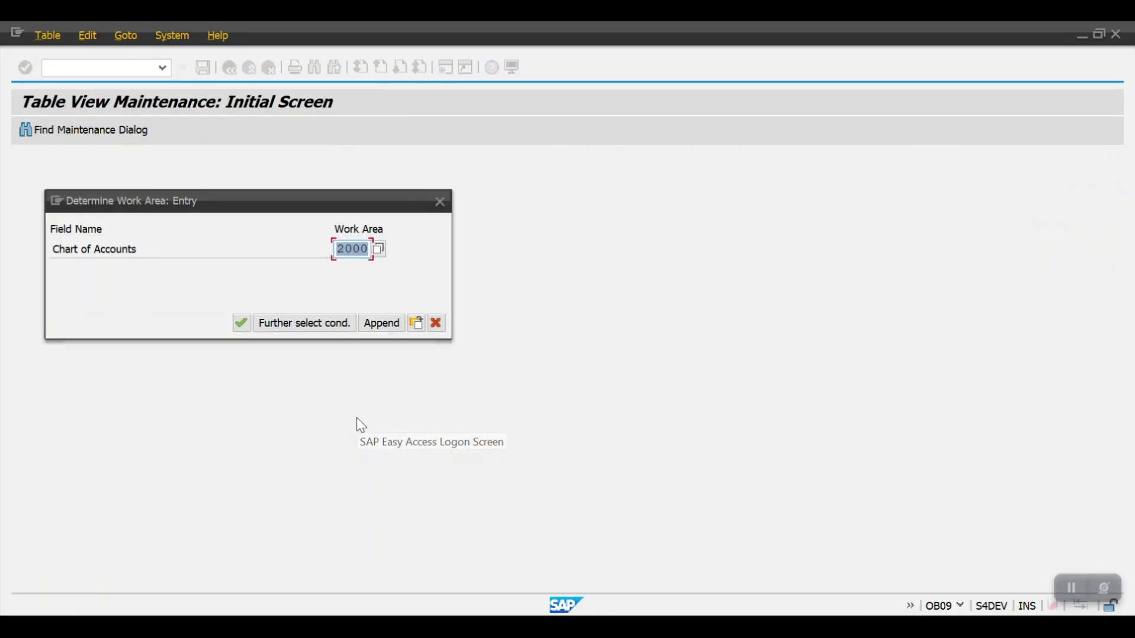
{"action": "key", "text": "Return"}
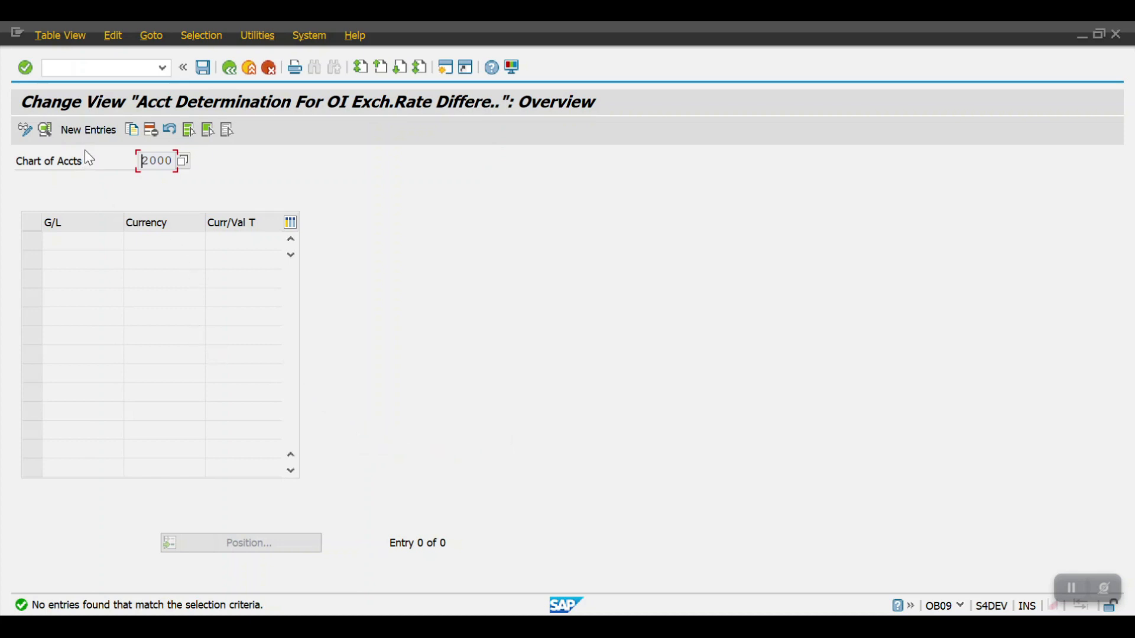
{"action": "left_click", "coordinate": [87, 132]}
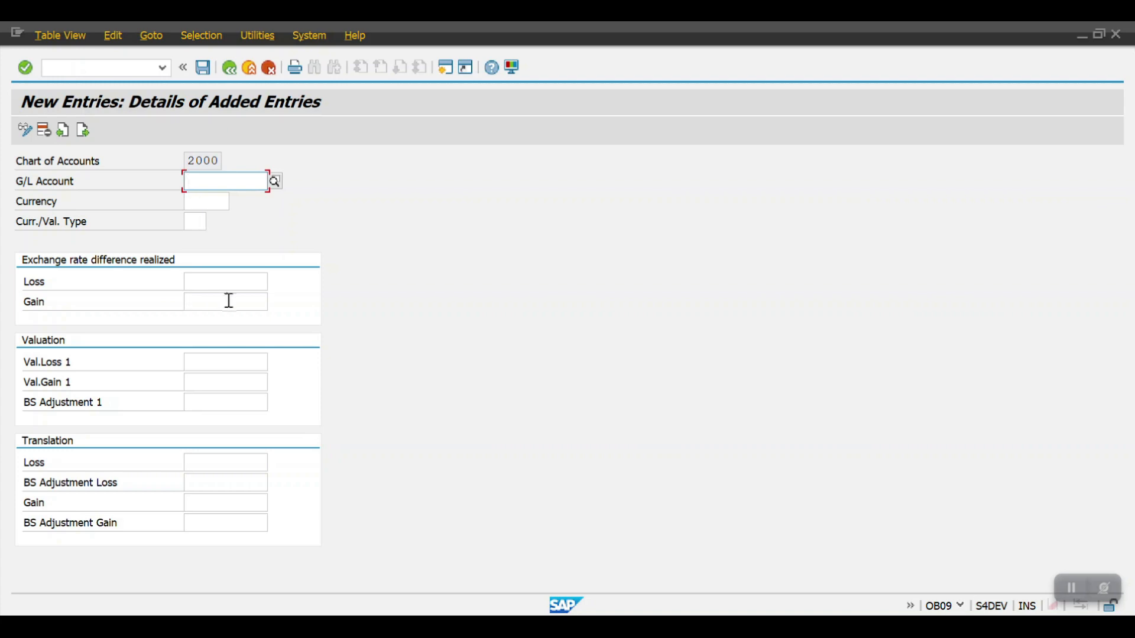
- Display the balance sheet account Accounts Payable AC in transaction FS00, copy its G/L account number, and return to the new OB09 entry
{"action": "key", "text": "F4"}
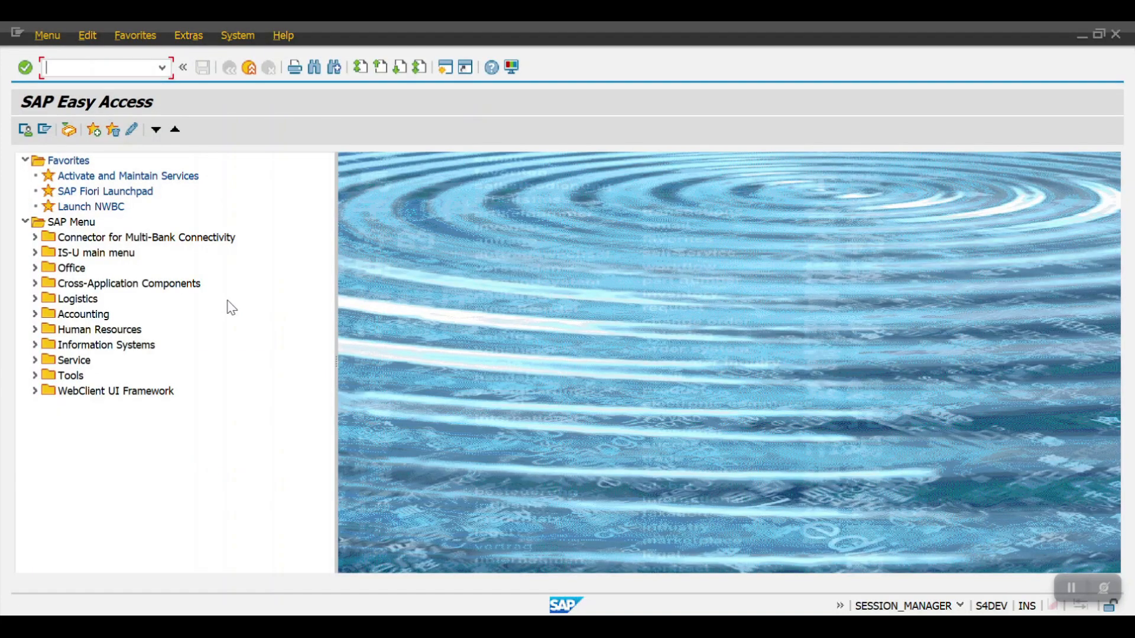
{"action": "type", "text": "FS00"}
{"action": "key", "text": "Return"}
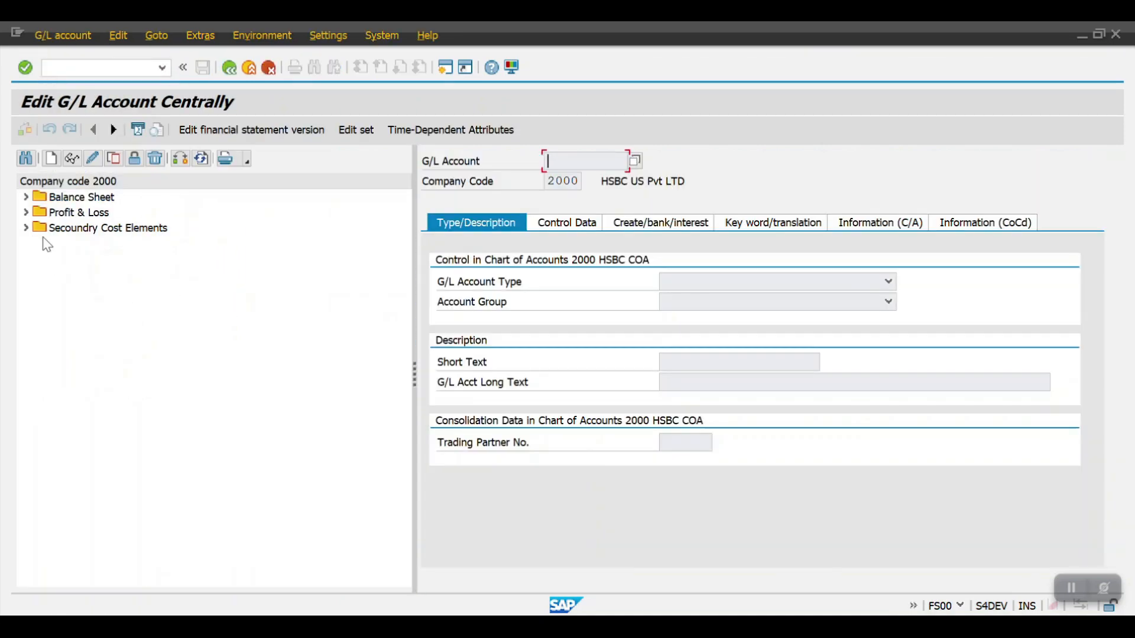
{"action": "left_click", "coordinate": [27, 198]}
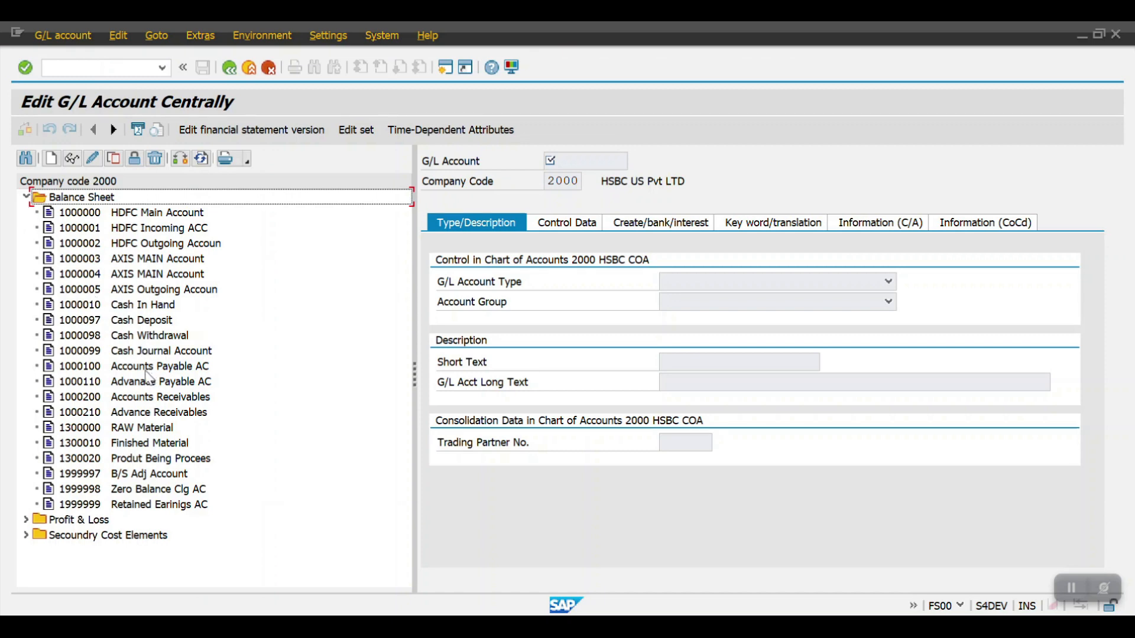
{"action": "double_click", "coordinate": [85, 368]}
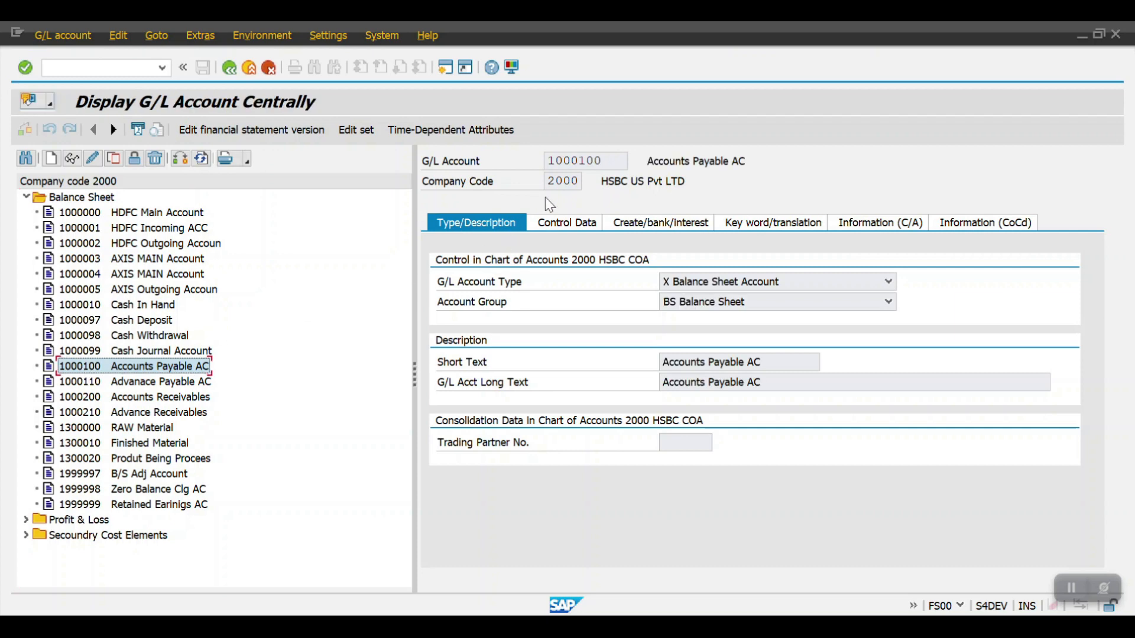
{"action": "left_click_drag", "start_coordinate": [612, 163], "coordinate": [516, 160]}
{"action": "key", "text": "ctrl+c"}
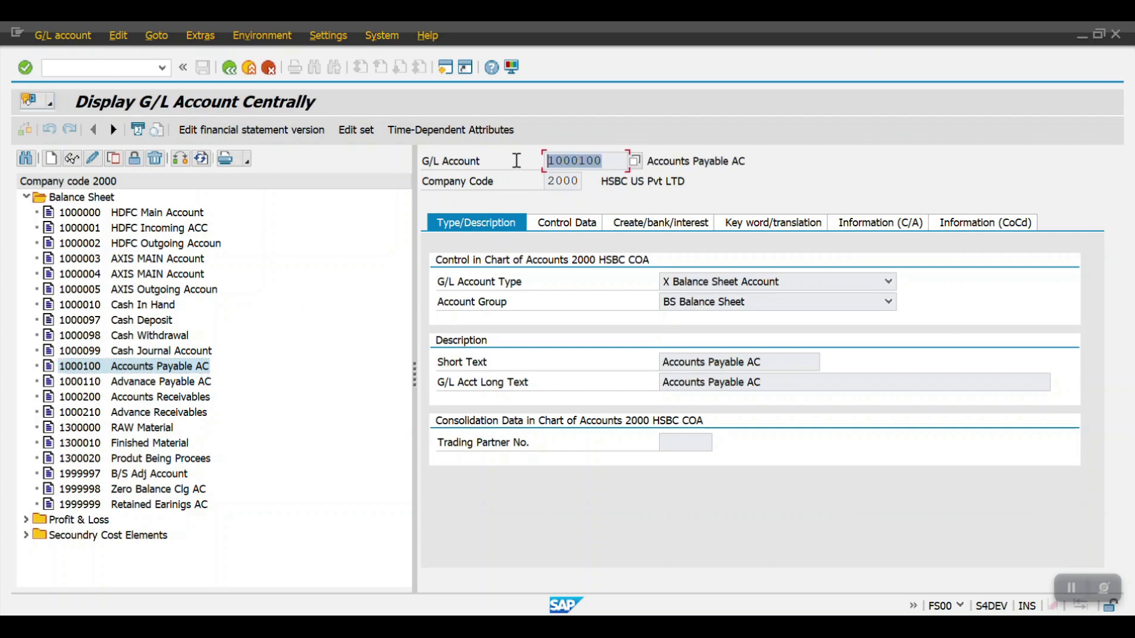
{"action": "left_click", "coordinate": [590, 169]}
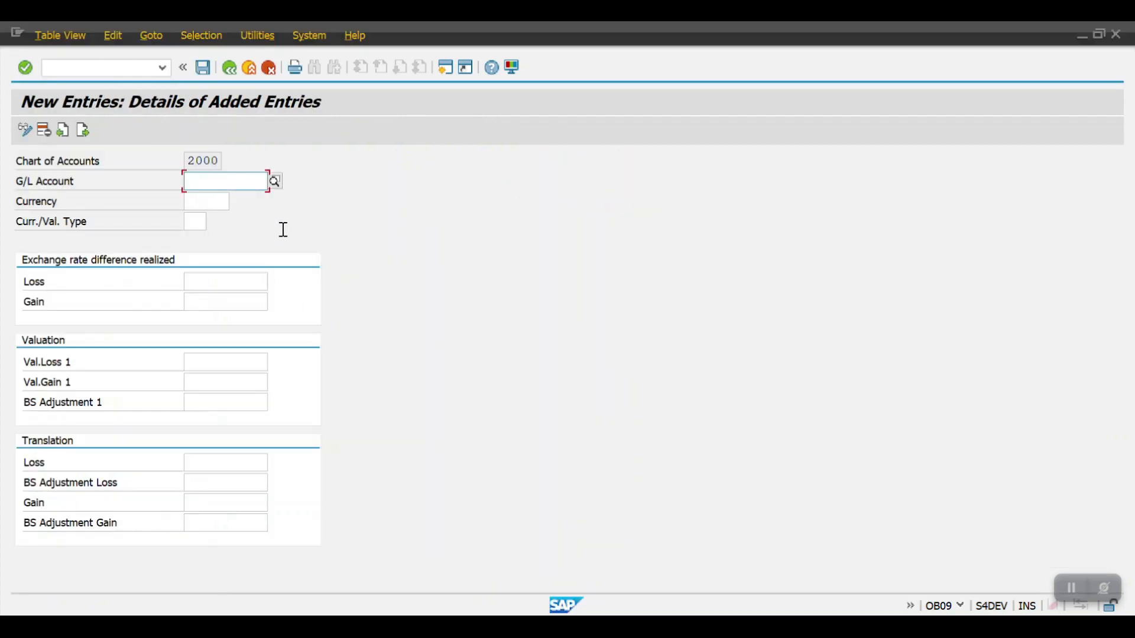
- Set the G/L account of the new exchange rate difference entry to Accounts Payable AC, 1000100
{"action": "key", "text": "ctrl+v"}
{"action": "left_click", "coordinate": [214, 281]}
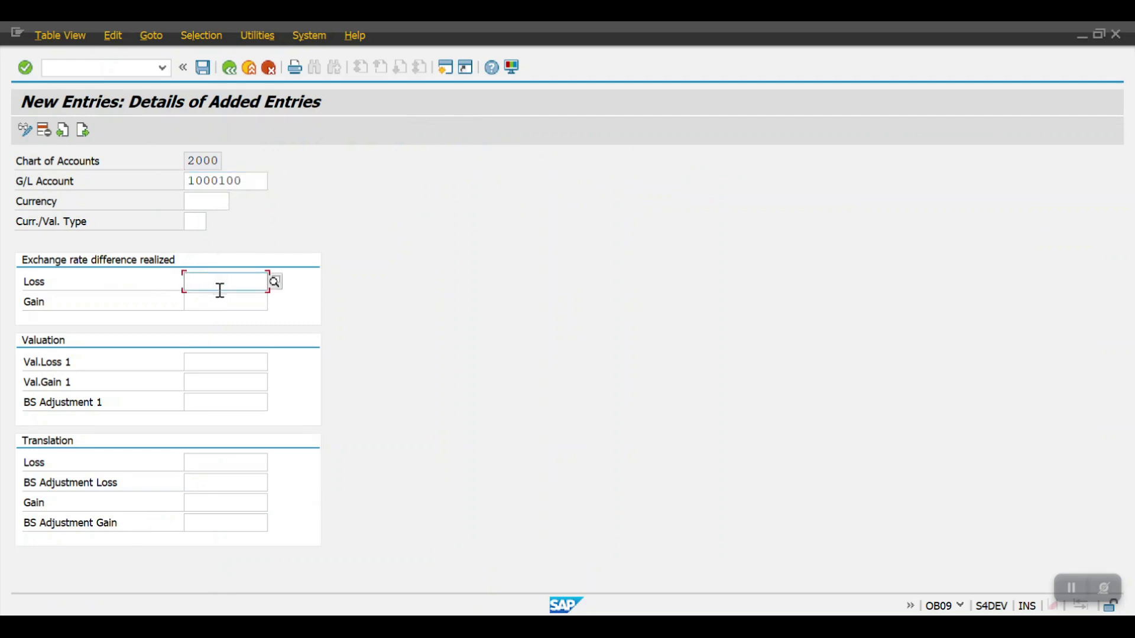
{"action": "left_click", "coordinate": [210, 363]}
{"action": "left_click", "coordinate": [212, 404]}
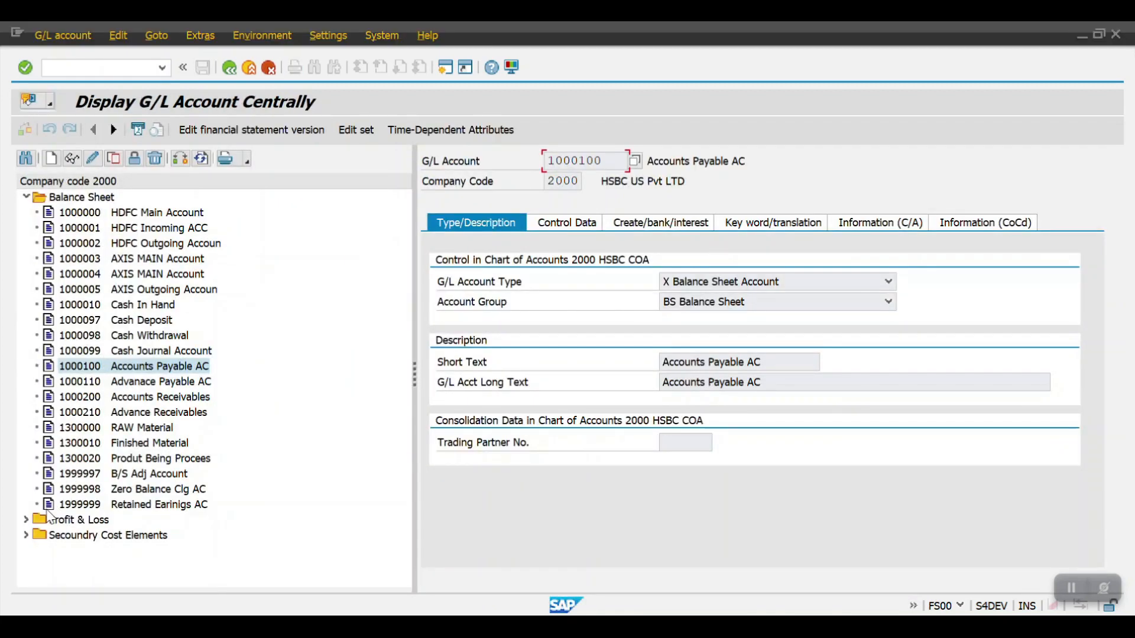
- Display the Profit & Loss account EX Realized Loss in transaction FS00 and copy its G/L account number
{"action": "left_click", "coordinate": [26, 520]}
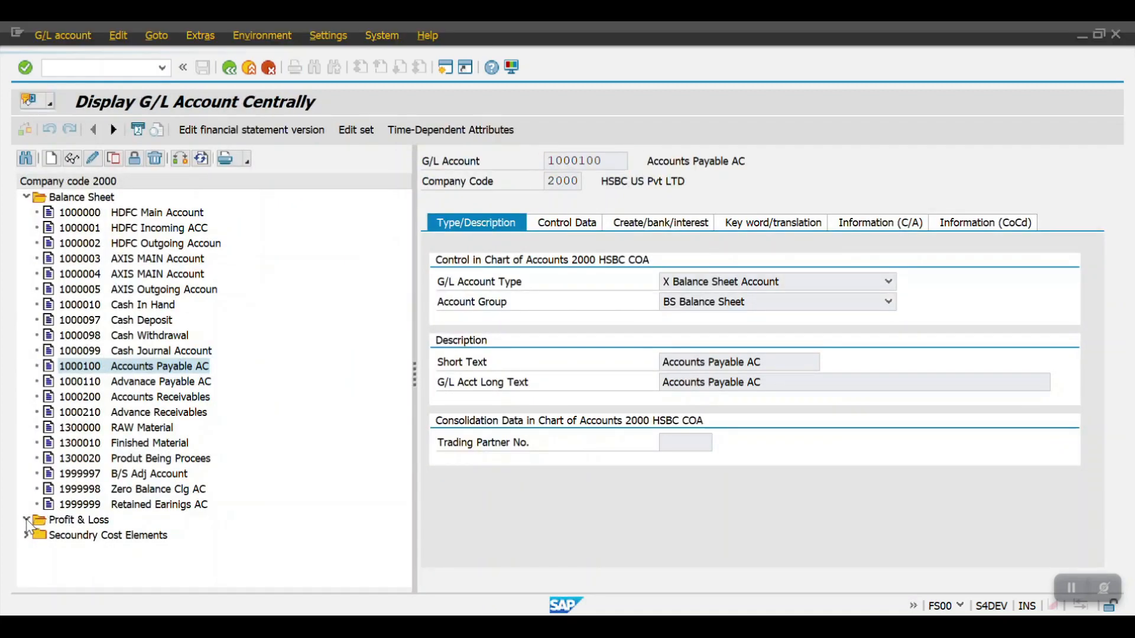
{"action": "scroll", "coordinate": [110, 445], "scroll_direction": "down", "scroll_amount": 9}
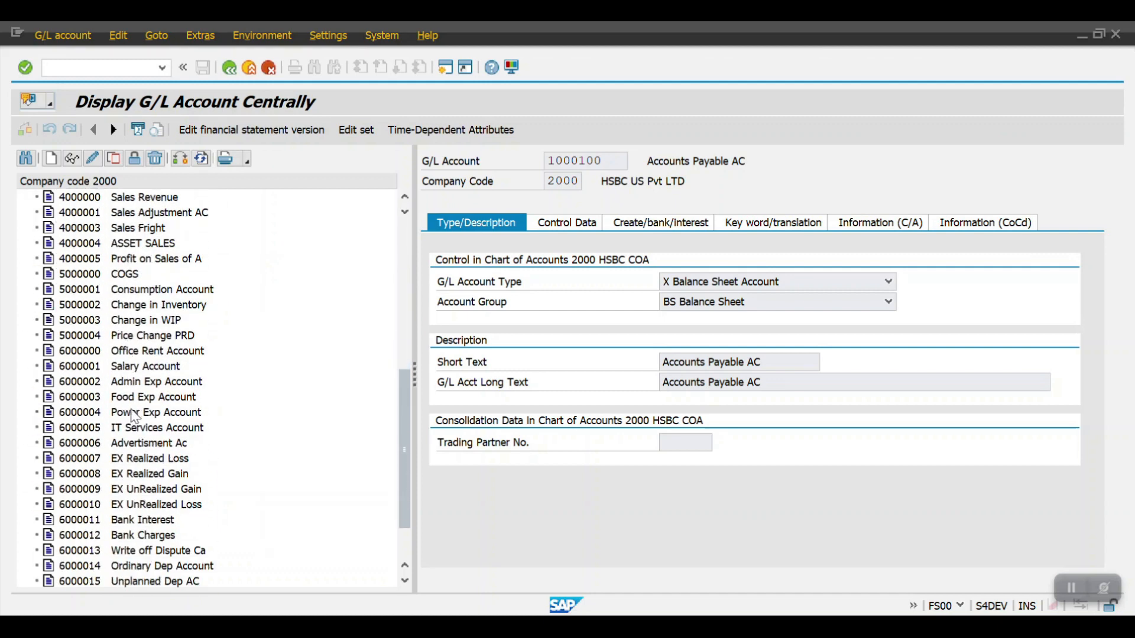
{"action": "left_click", "coordinate": [90, 383]}
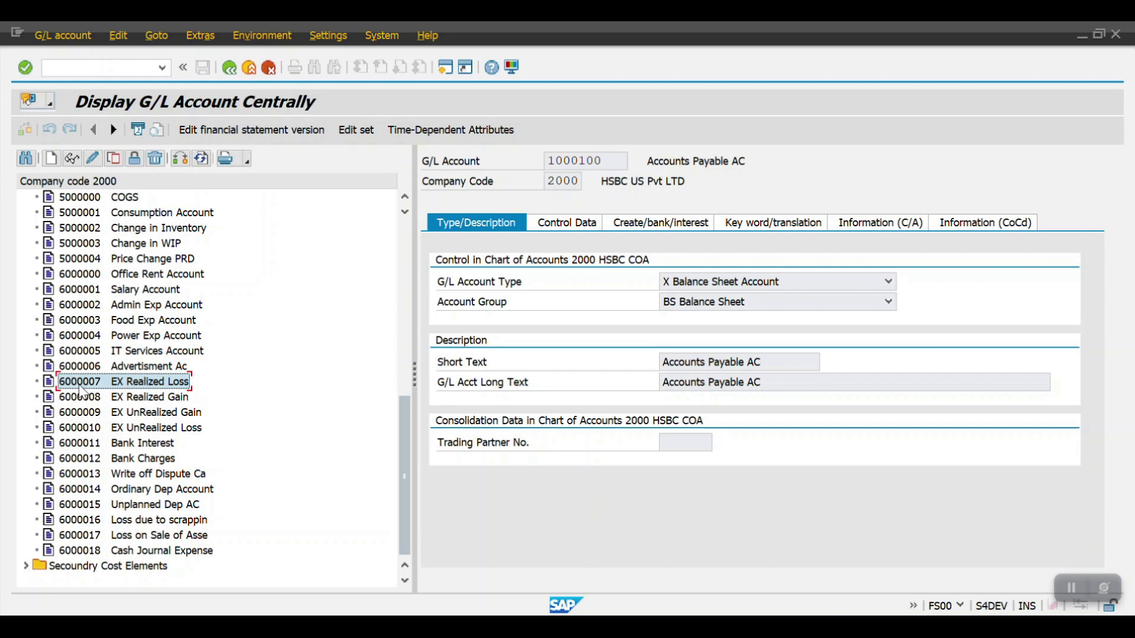
{"action": "double_click", "coordinate": [81, 382]}
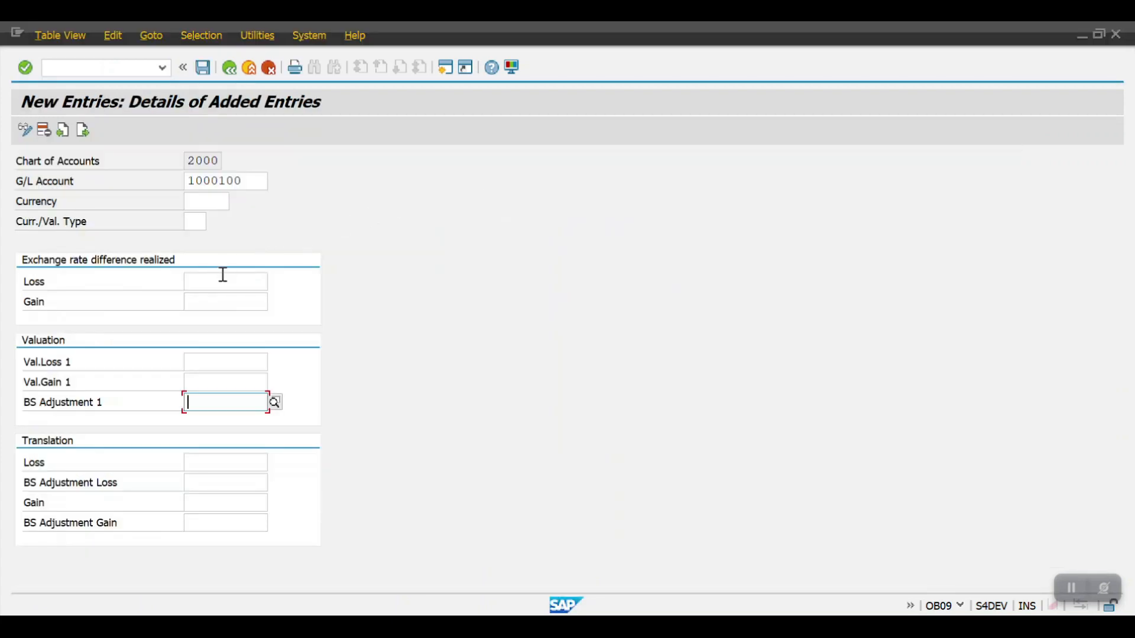
- In the new OB09 entry, enter 6000007 as the realized exchange rate loss account and 6000008 as the realized gain account
{"action": "left_click", "coordinate": [223, 275]}
{"action": "type", "text": "6000007"}
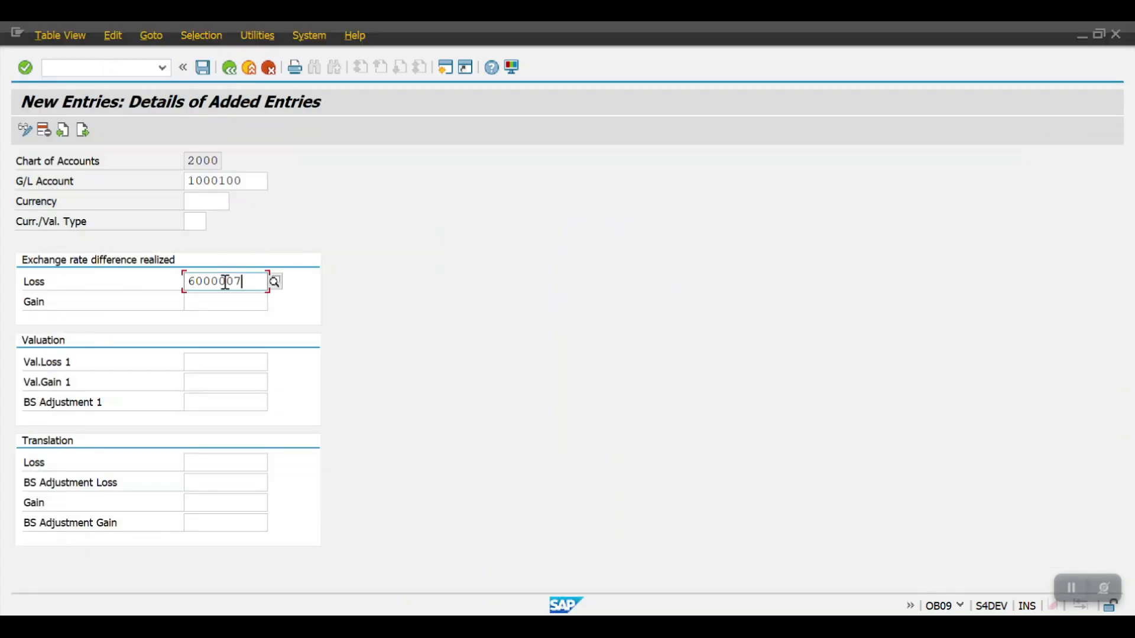
{"action": "left_click", "coordinate": [229, 296]}
{"action": "type", "text": "6000007"}
{"action": "key", "text": "BackSpace"}
{"action": "type", "text": "8"}
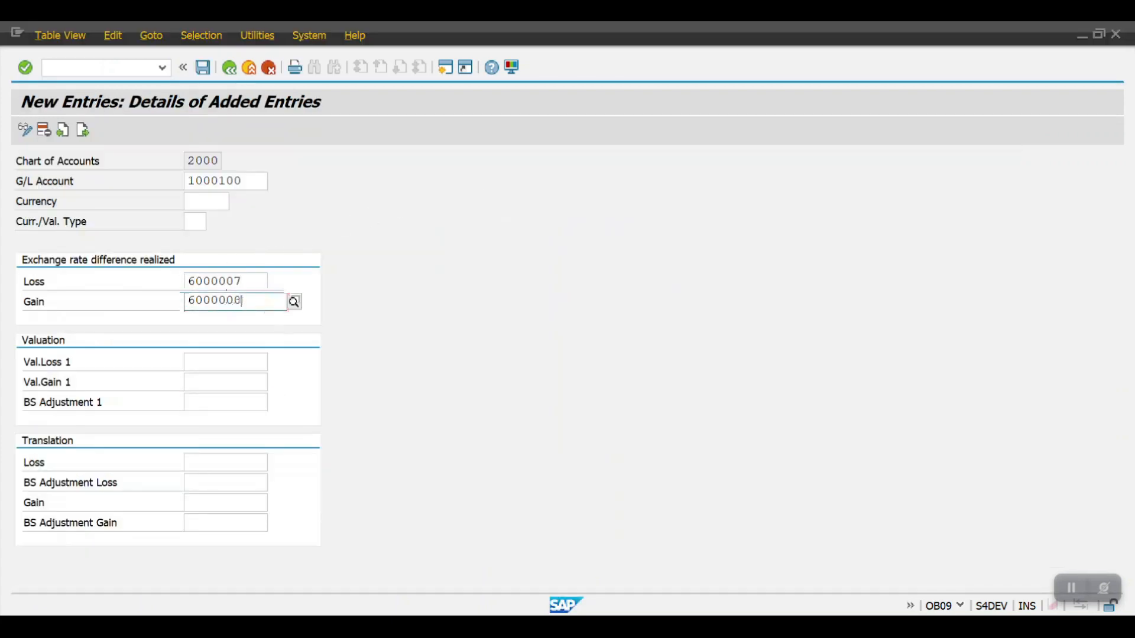
- Copy the EX UnRealized Gain account number from FS00 and enter 6000009 as Val.Gain 1 in the OB09 entry
{"action": "left_click", "coordinate": [218, 360]}
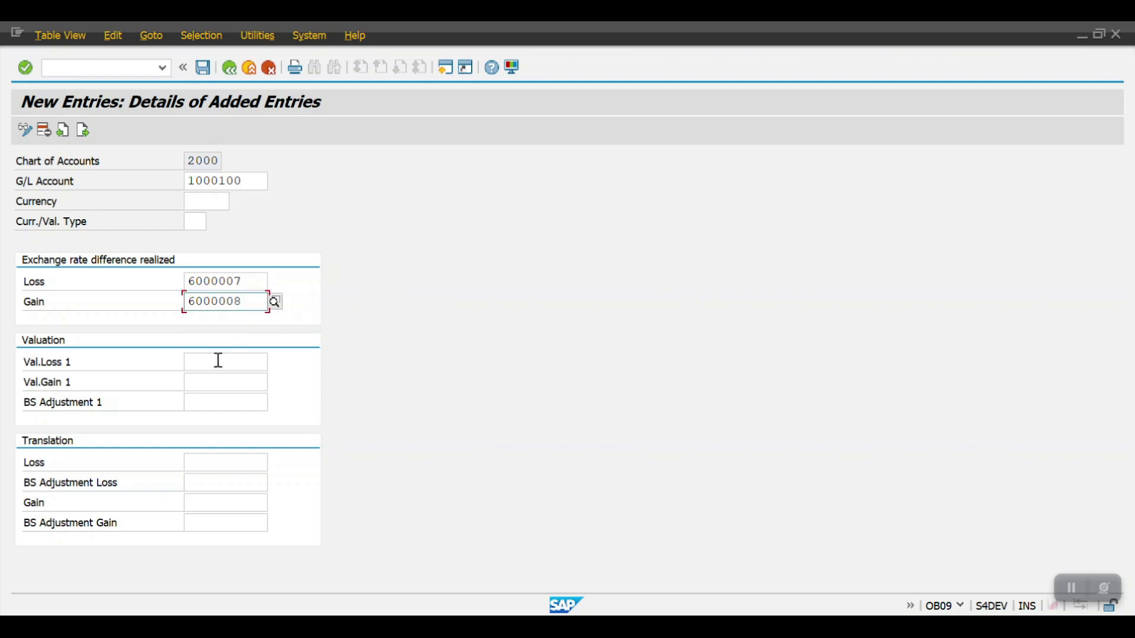
{"action": "key", "text": "alt+Tab"}
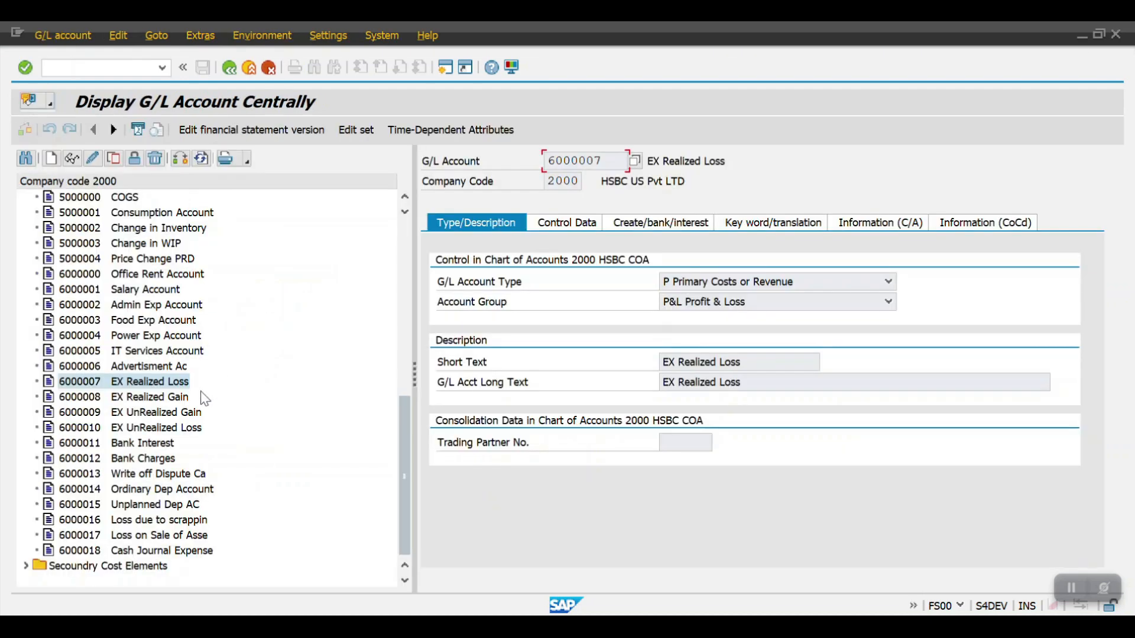
{"action": "double_click", "coordinate": [86, 414]}
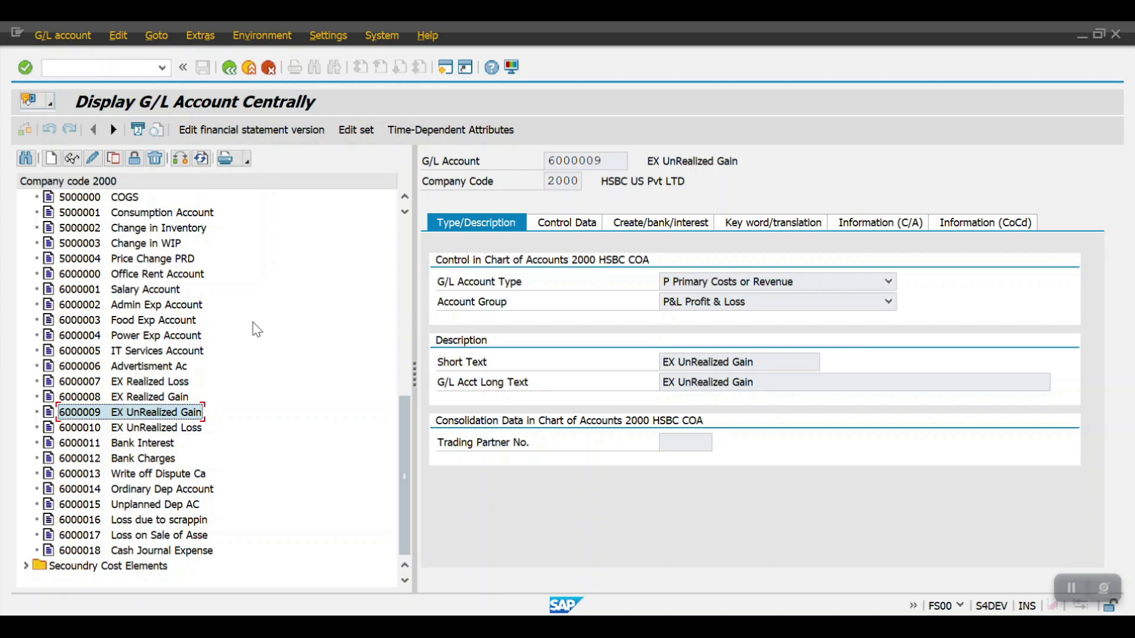
{"action": "left_click_drag", "start_coordinate": [604, 160], "coordinate": [514, 170]}
{"action": "key", "text": "ctrl+c"}
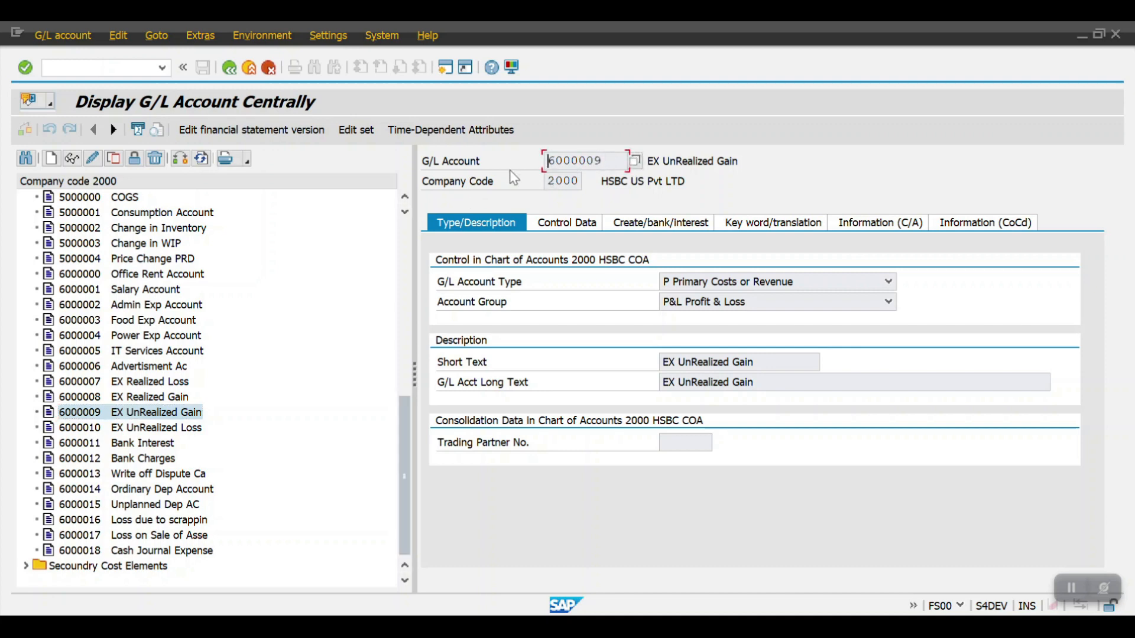
{"action": "key", "text": "alt+Tab"}
{"action": "left_click", "coordinate": [218, 384]}
{"action": "key", "text": "ctrl+v"}
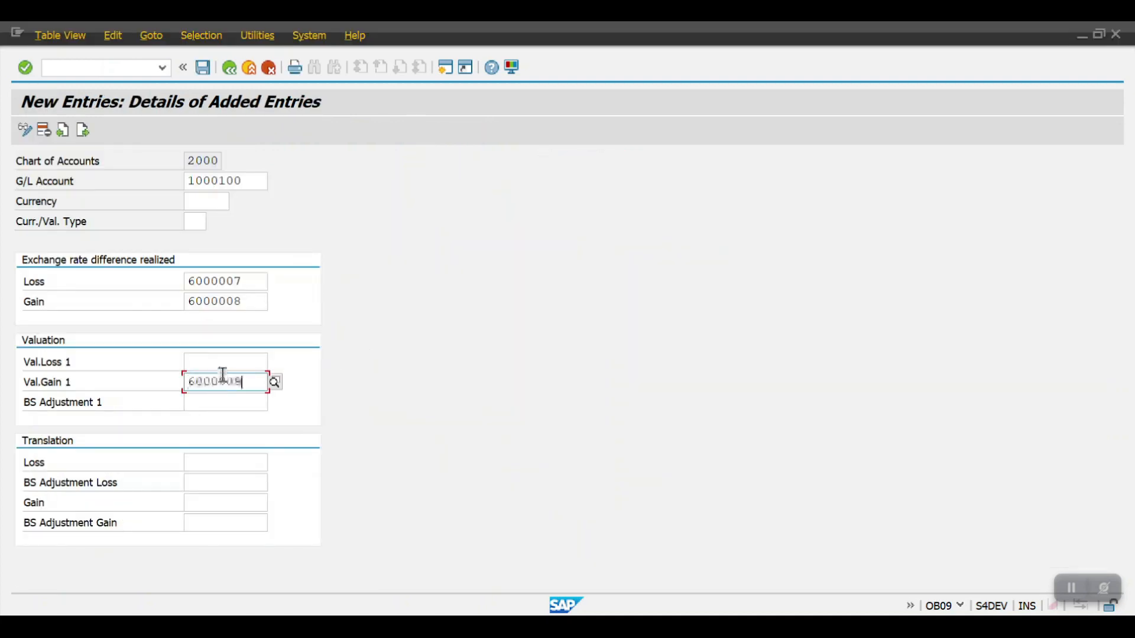
- Enter 6000010, the EX UnRealized Loss account, as Val.Loss 1 in the OB09 entry
{"action": "left_click", "coordinate": [224, 363]}
{"action": "key", "text": "ctrl+v"}
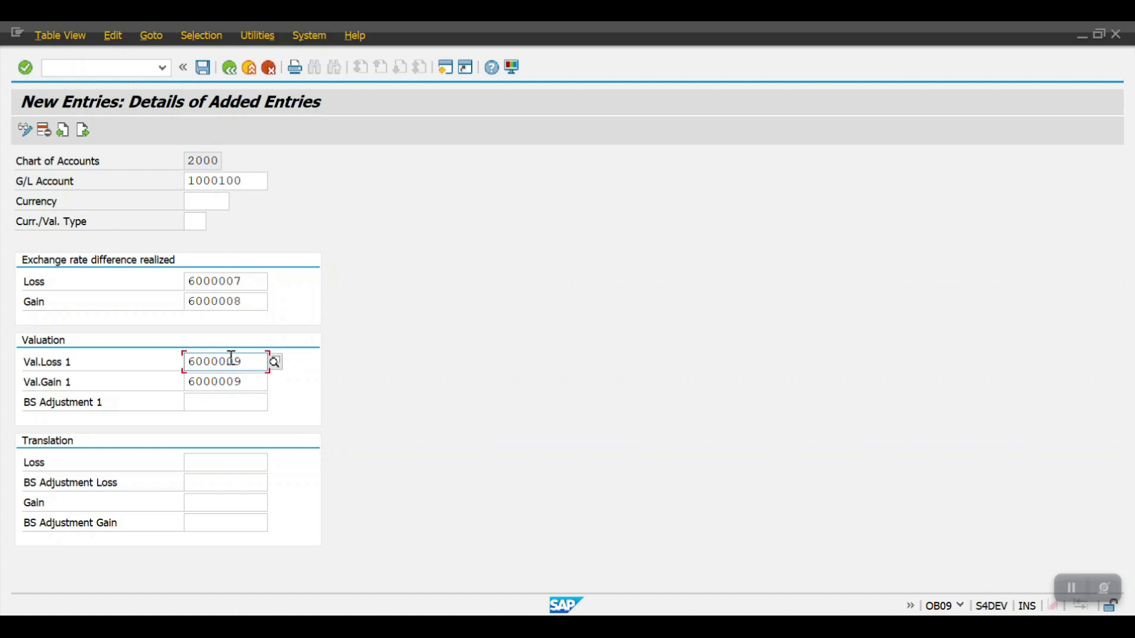
{"action": "key", "text": "BackSpace"}
{"action": "key", "text": "BackSpace"}
{"action": "type", "text": "10"}
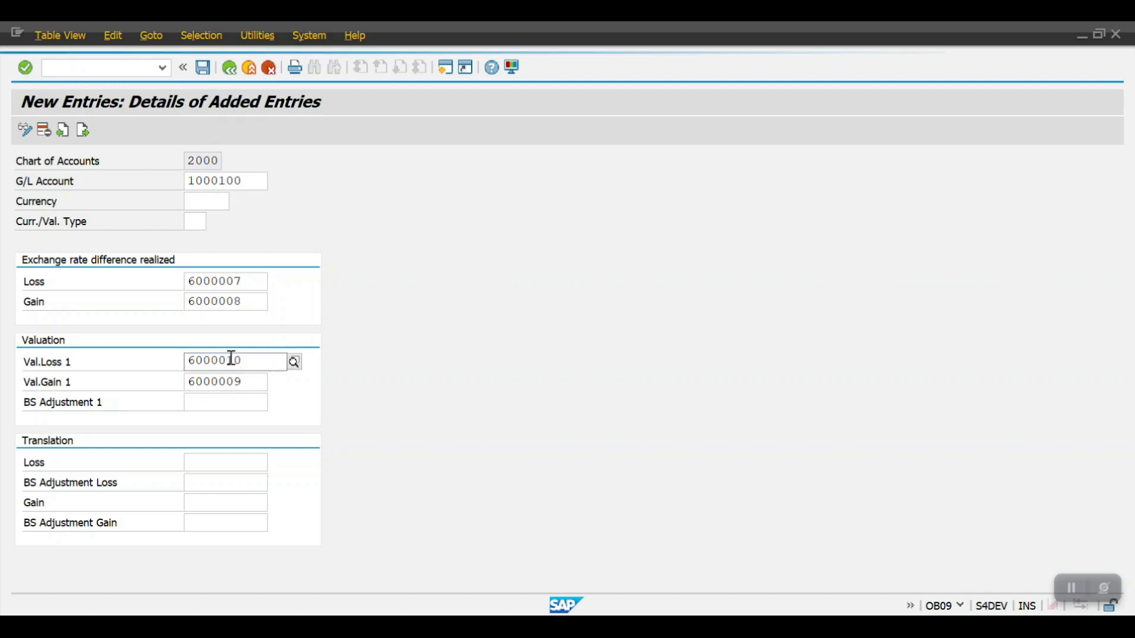
- Copy the number of the balance sheet account B/S Adj Account from FS00 and enter 1999997 as BS Adjustment 1 in the OB09 entry
{"action": "left_click", "coordinate": [240, 393]}
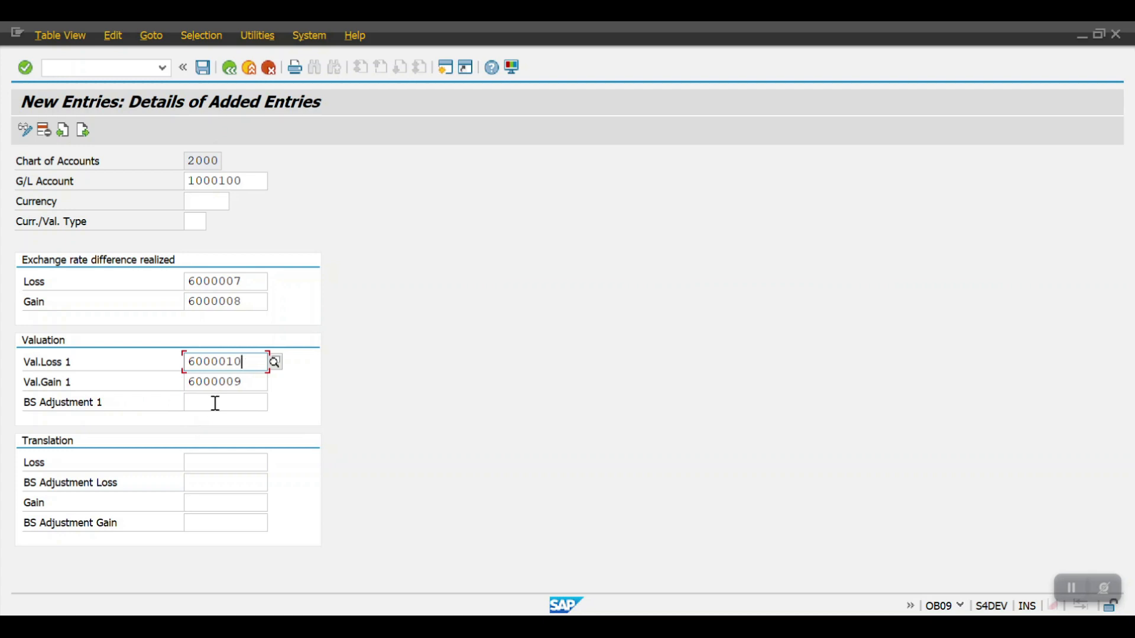
{"action": "left_click_drag", "start_coordinate": [243, 181], "coordinate": [174, 186]}
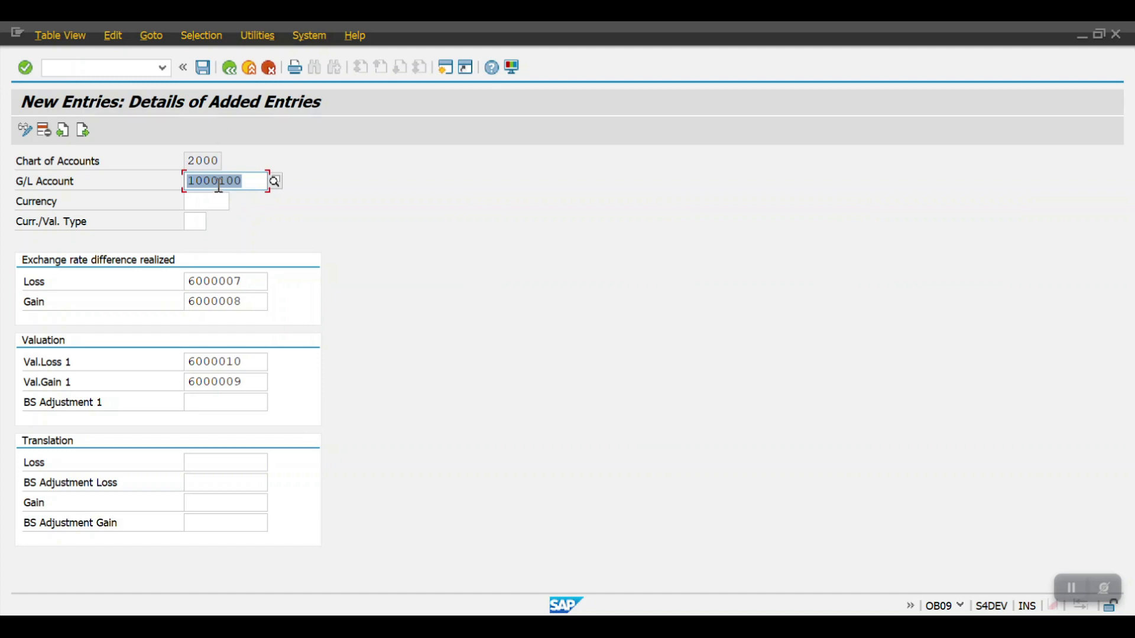
{"action": "left_click", "coordinate": [232, 404]}
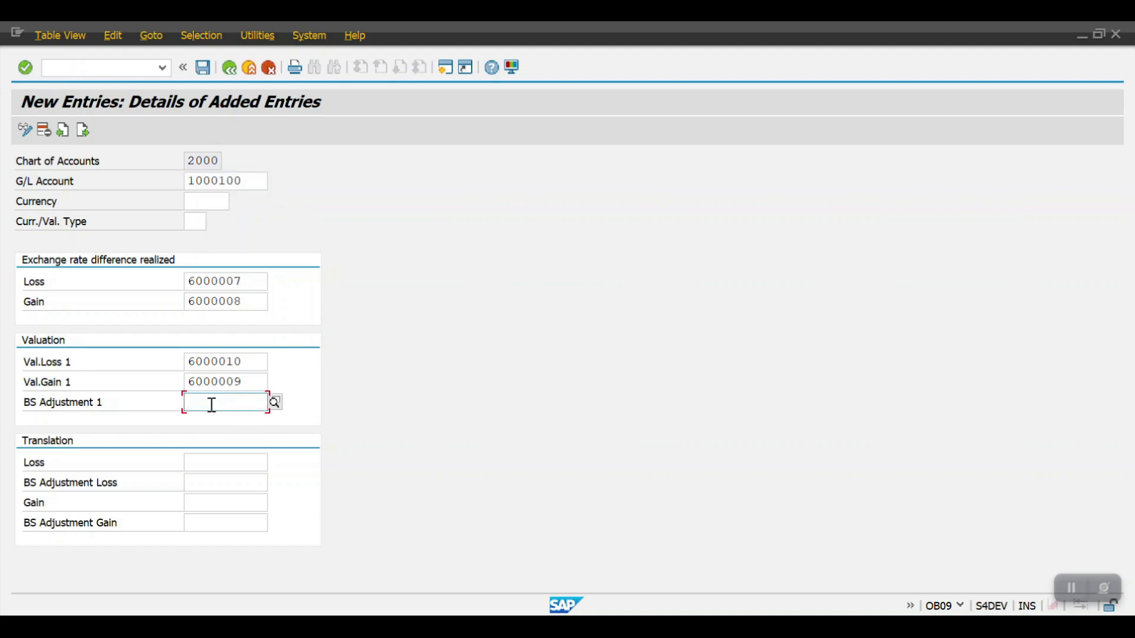
{"action": "key", "text": "alt+Tab"}
{"action": "scroll", "coordinate": [127, 353], "scroll_direction": "up", "scroll_amount": 4}
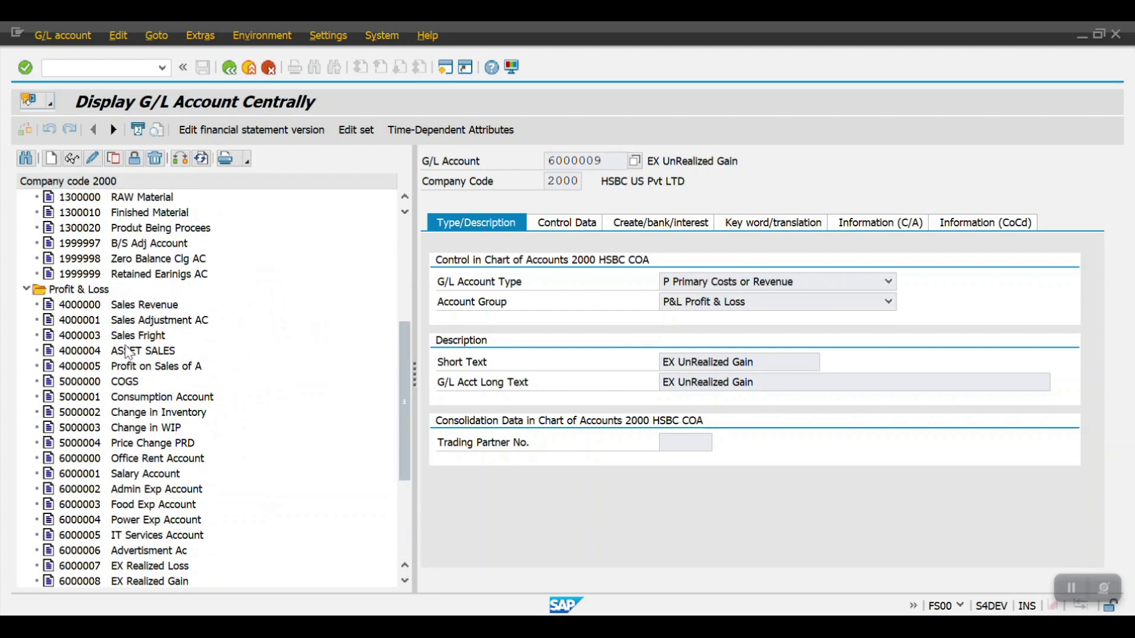
{"action": "scroll", "coordinate": [127, 353], "scroll_direction": "up", "scroll_amount": 4}
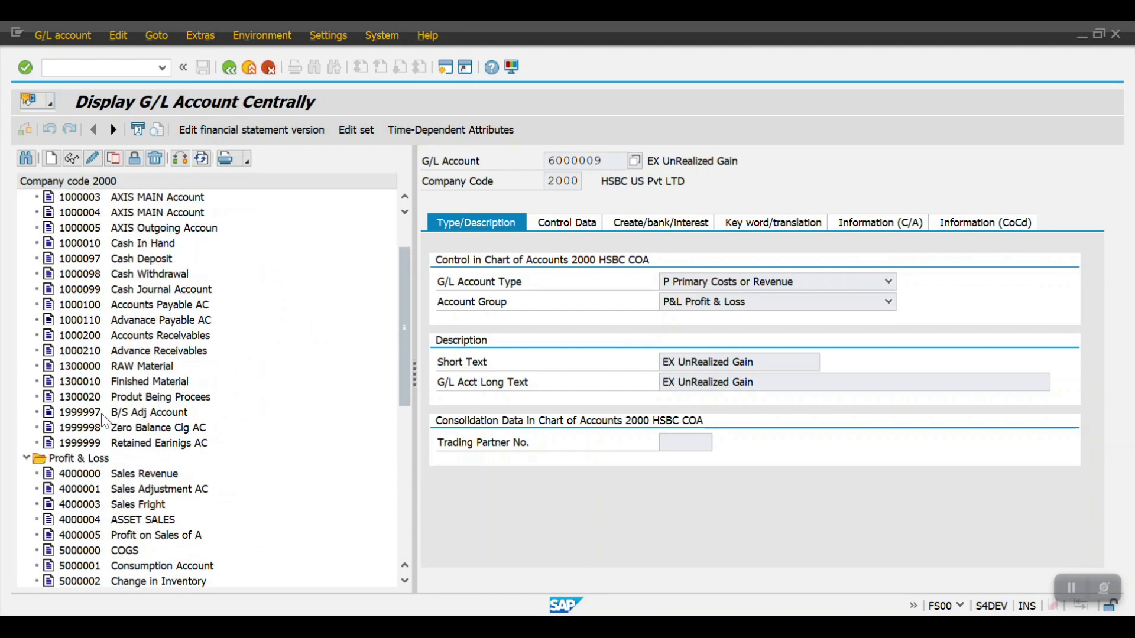
{"action": "double_click", "coordinate": [114, 413]}
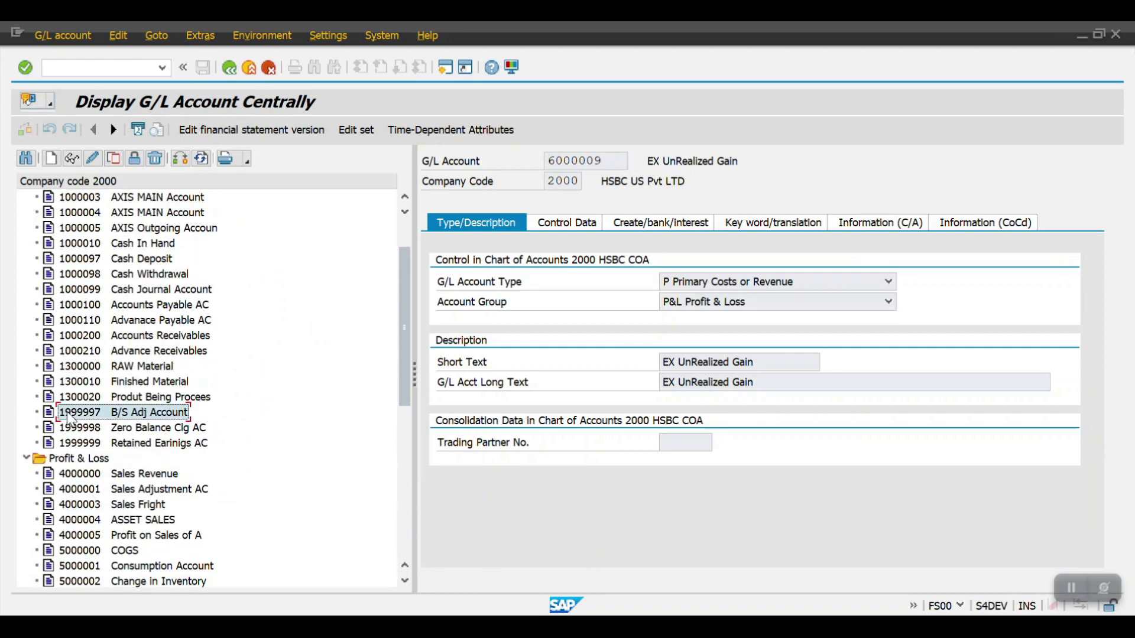
{"action": "double_click", "coordinate": [591, 160]}
{"action": "key", "text": "ctrl+c"}
{"action": "key", "text": "alt+Tab"}
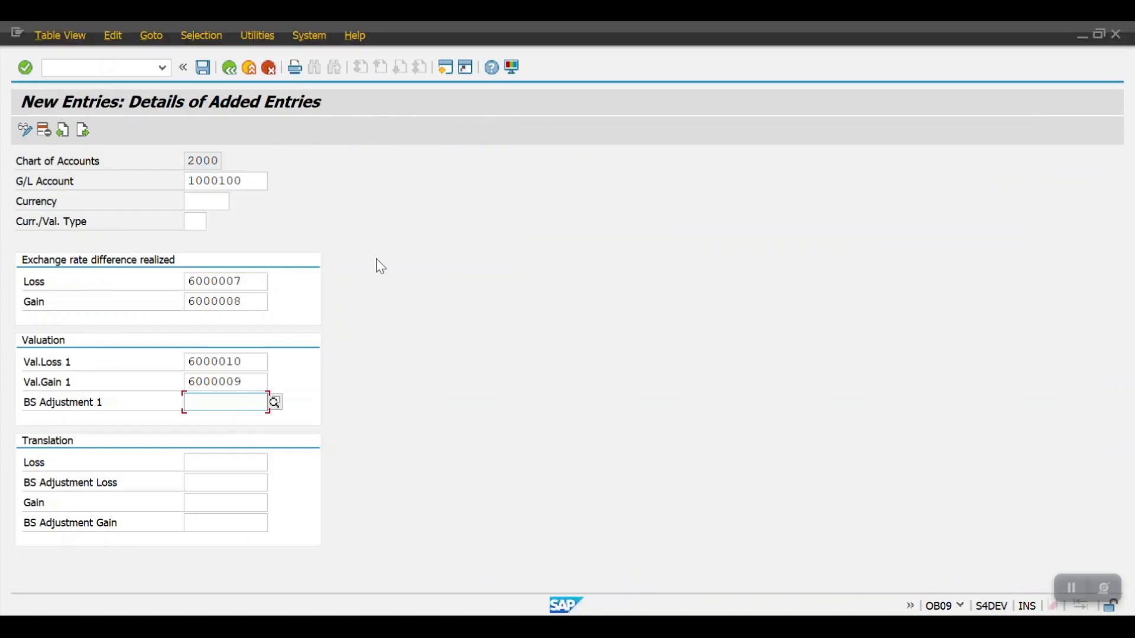
{"action": "key", "text": "ctrl+v"}
{"action": "key", "text": "Return"}
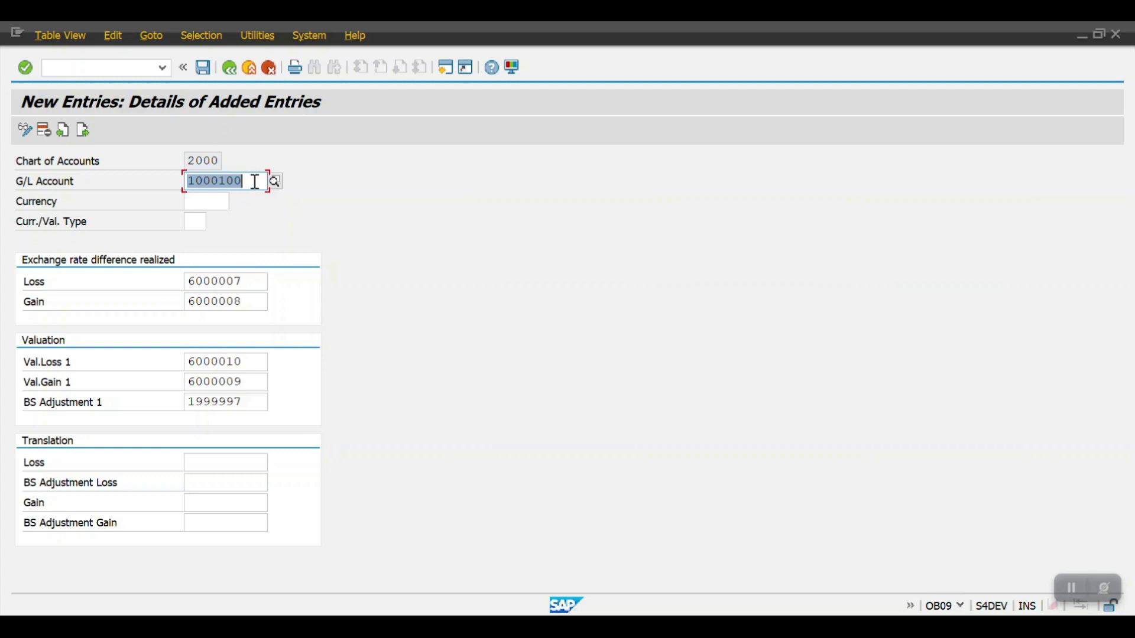
- Save the 1000100 account determination entry to the HSBC Config customizing request and leave the new entry screen
{"action": "left_click", "coordinate": [207, 69]}
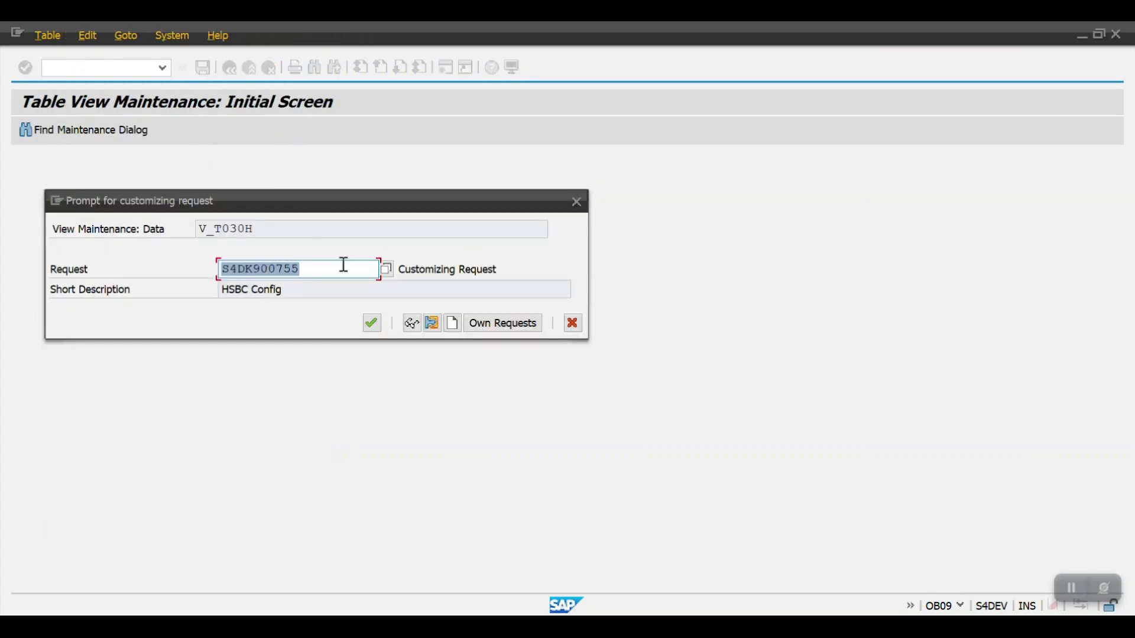
{"action": "left_click", "coordinate": [371, 324]}
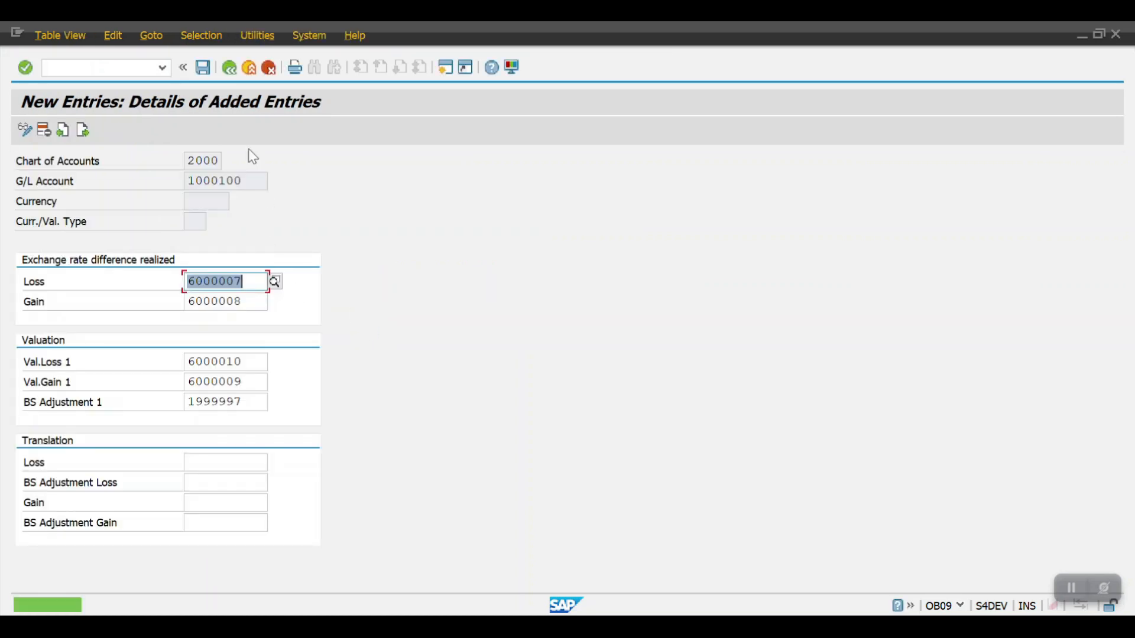
{"action": "left_click", "coordinate": [230, 69]}
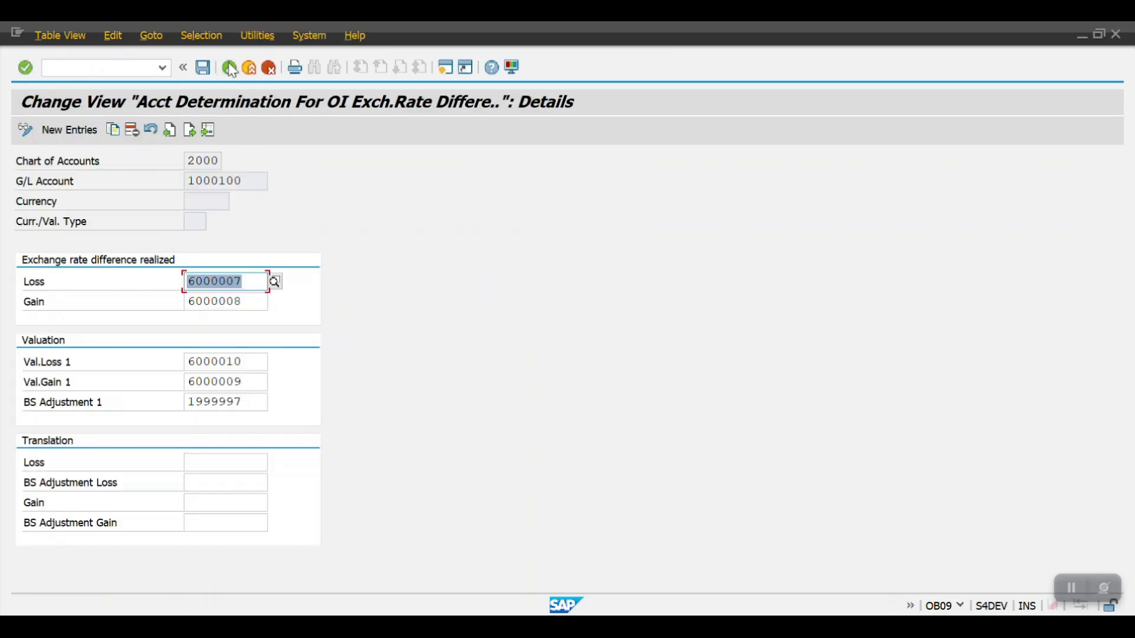
- Copy the 1000100 entry to the Accounts Receivables G/L account 1000200, save it, and return to the overview
{"action": "left_click", "coordinate": [112, 129]}
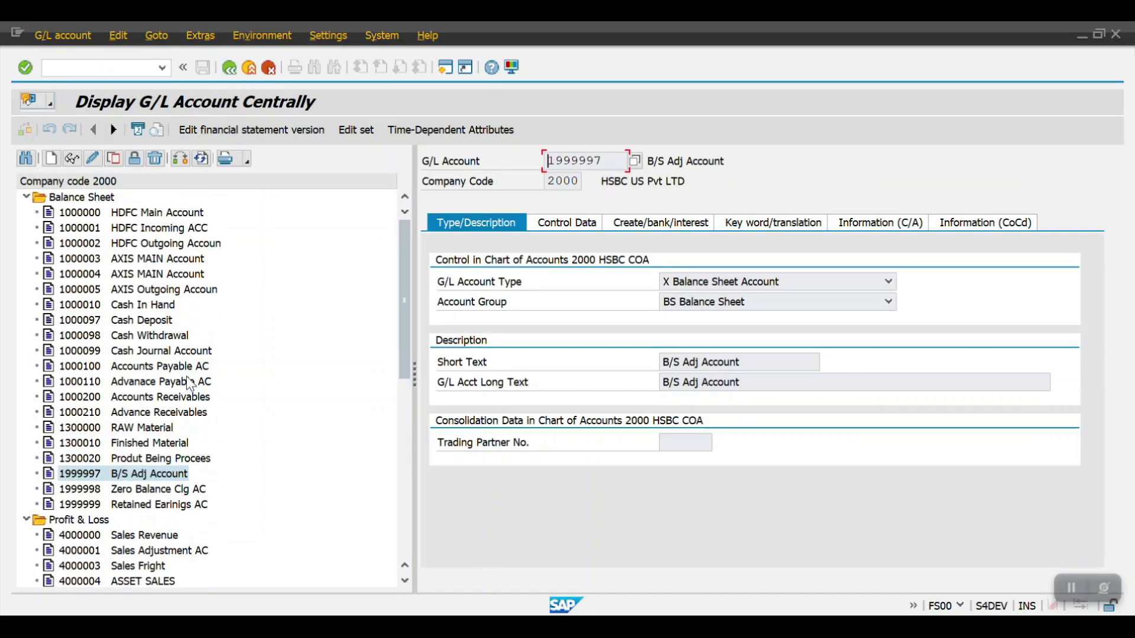
{"action": "double_click", "coordinate": [132, 397]}
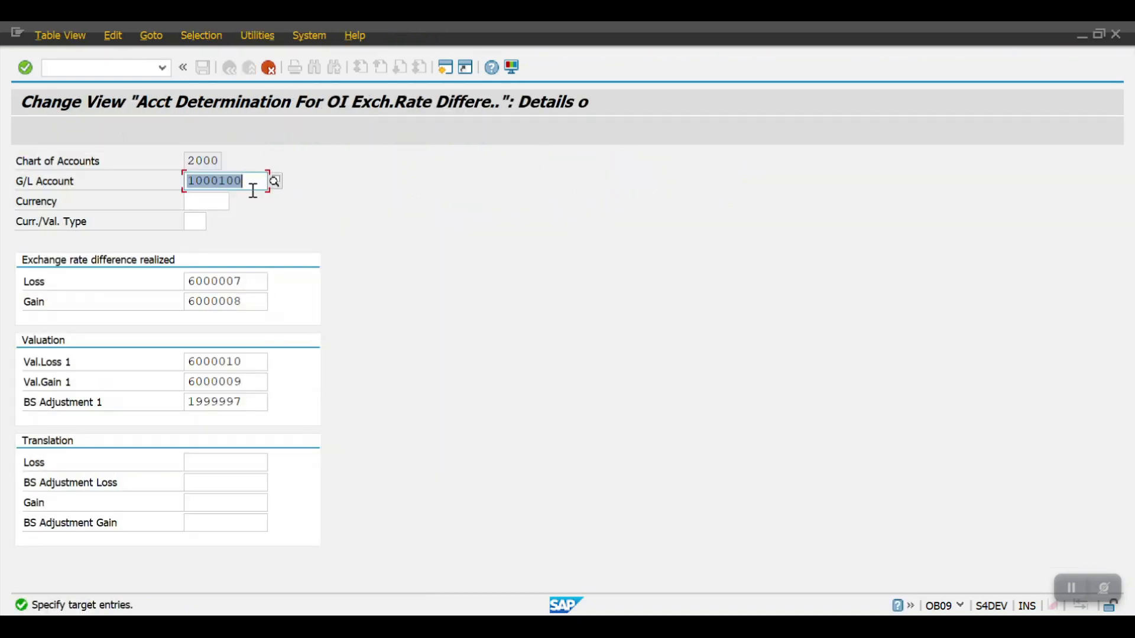
{"action": "type", "text": "1000200"}
{"action": "key", "text": "Return"}
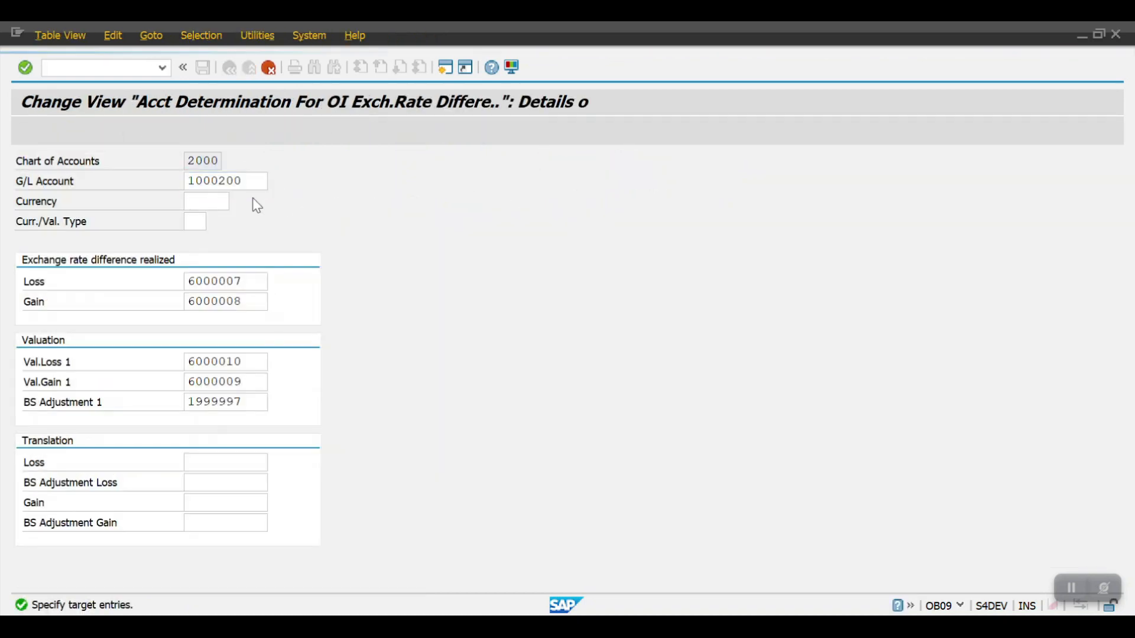
{"action": "key", "text": "ctrl+s"}
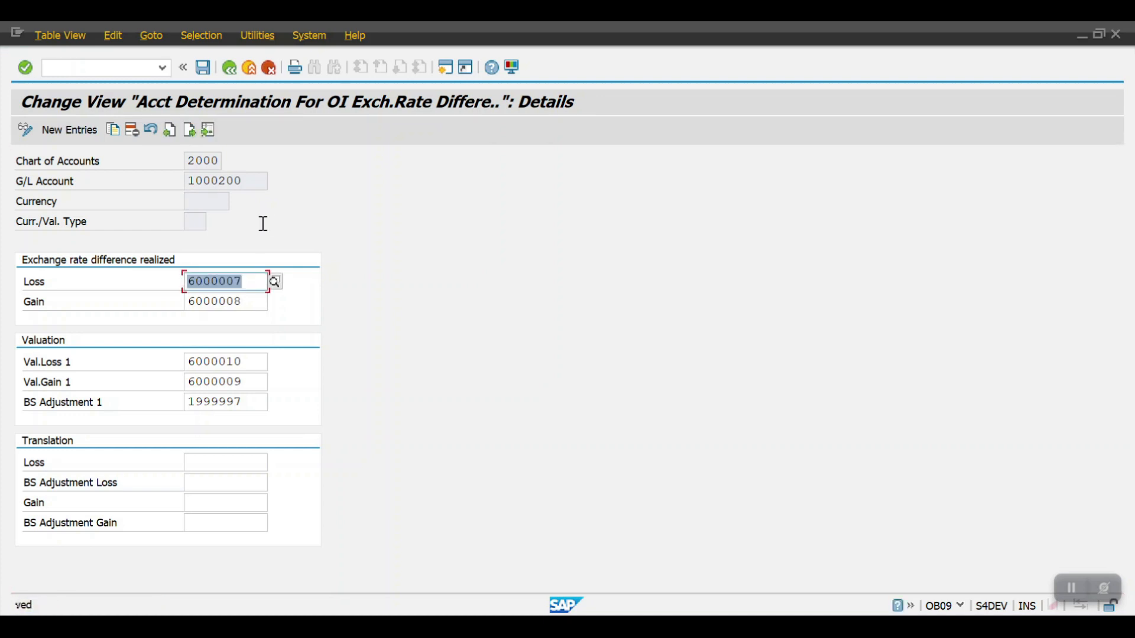
{"action": "left_click", "coordinate": [229, 68]}
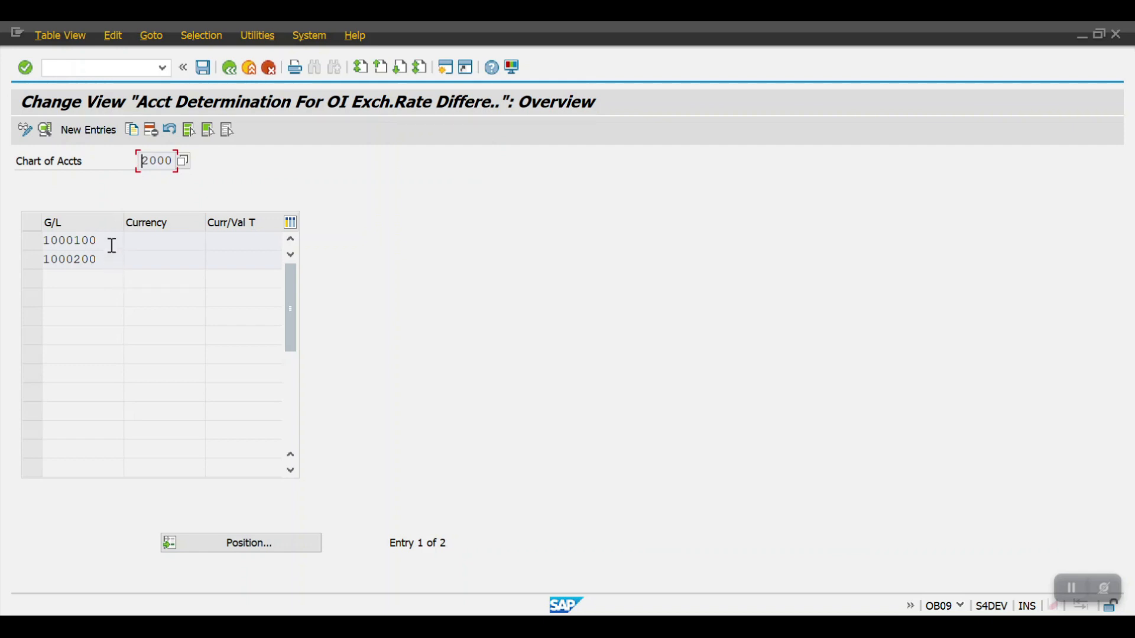
- Copy the number of the Cash In Hand account from FS00 and start a new OB09 entry for G/L account 1000010
{"action": "left_click_drag", "start_coordinate": [110, 244], "coordinate": [31, 244]}
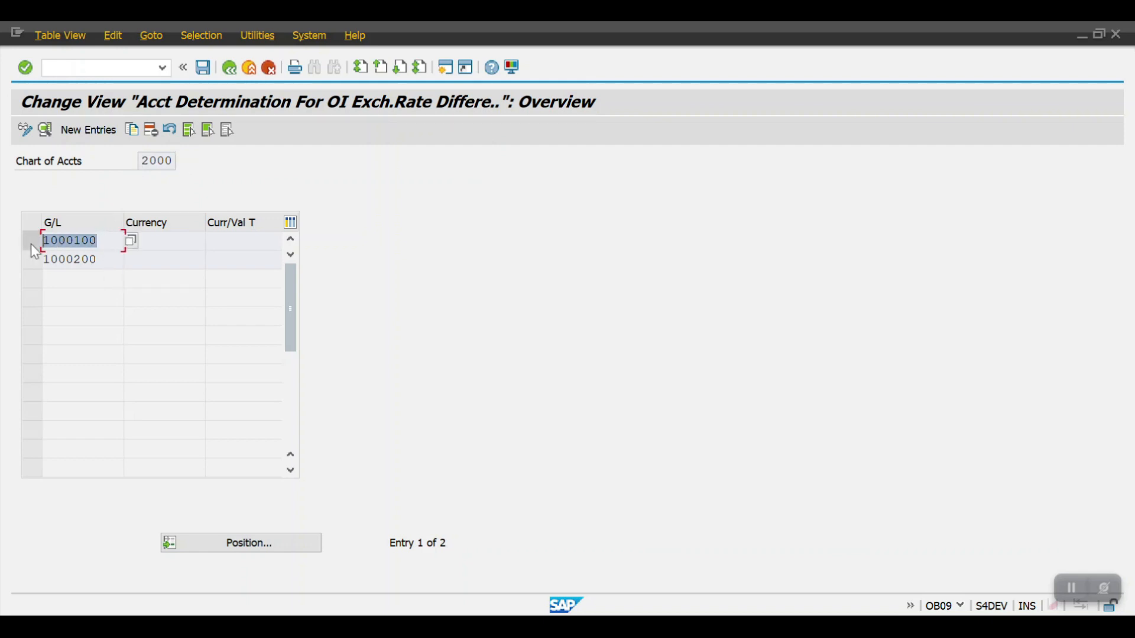
{"action": "left_click_drag", "start_coordinate": [106, 261], "coordinate": [23, 256]}
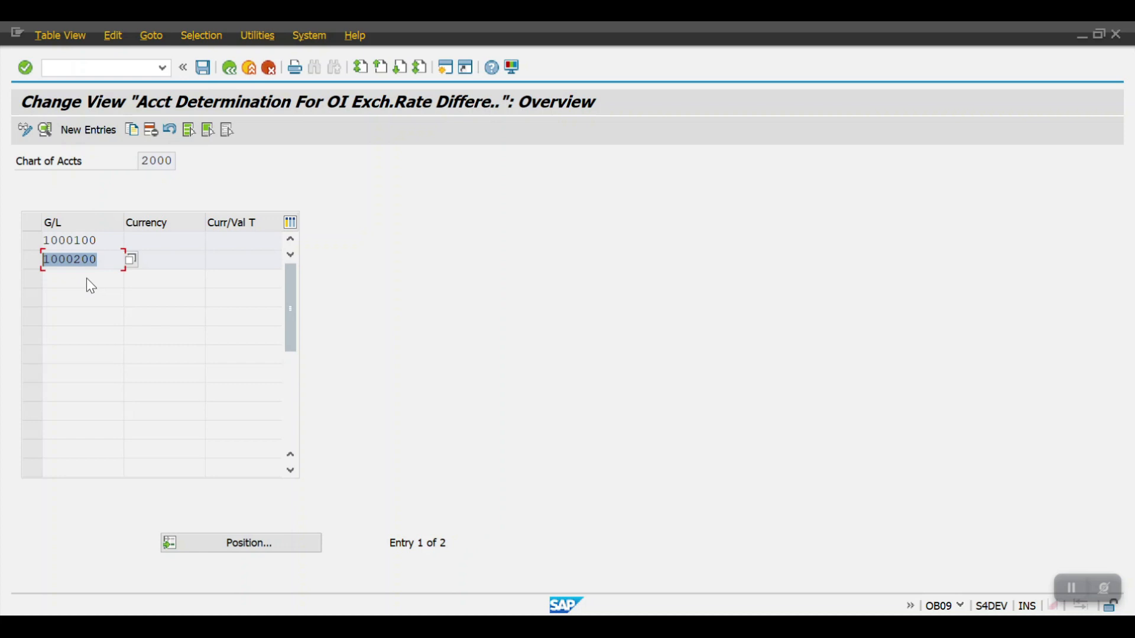
{"action": "key", "text": "F2"}
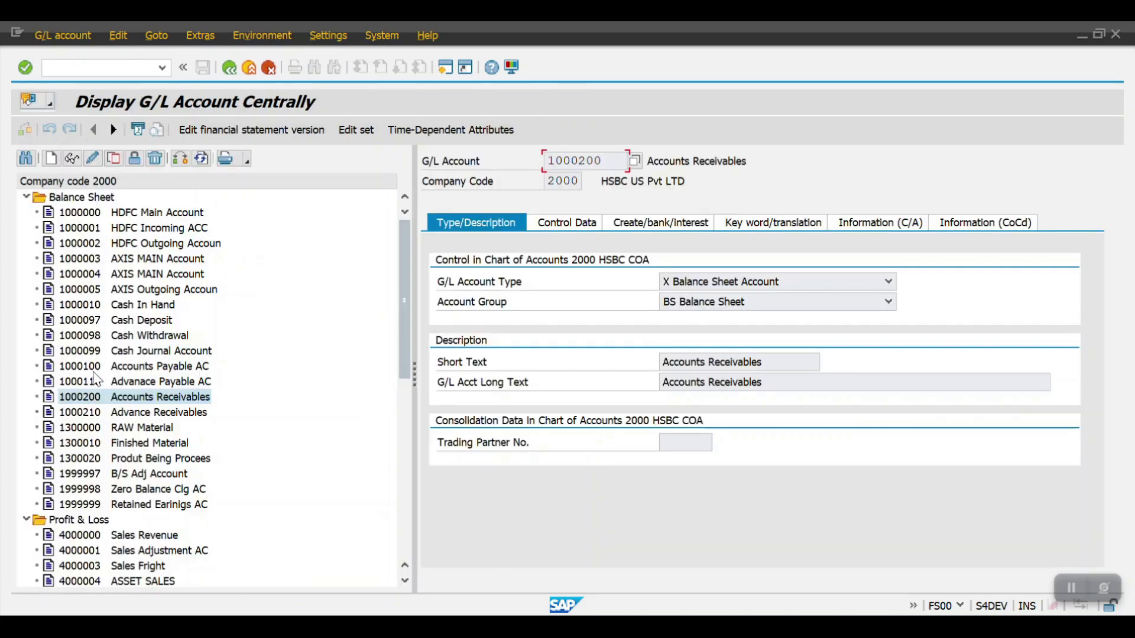
{"action": "double_click", "coordinate": [91, 309]}
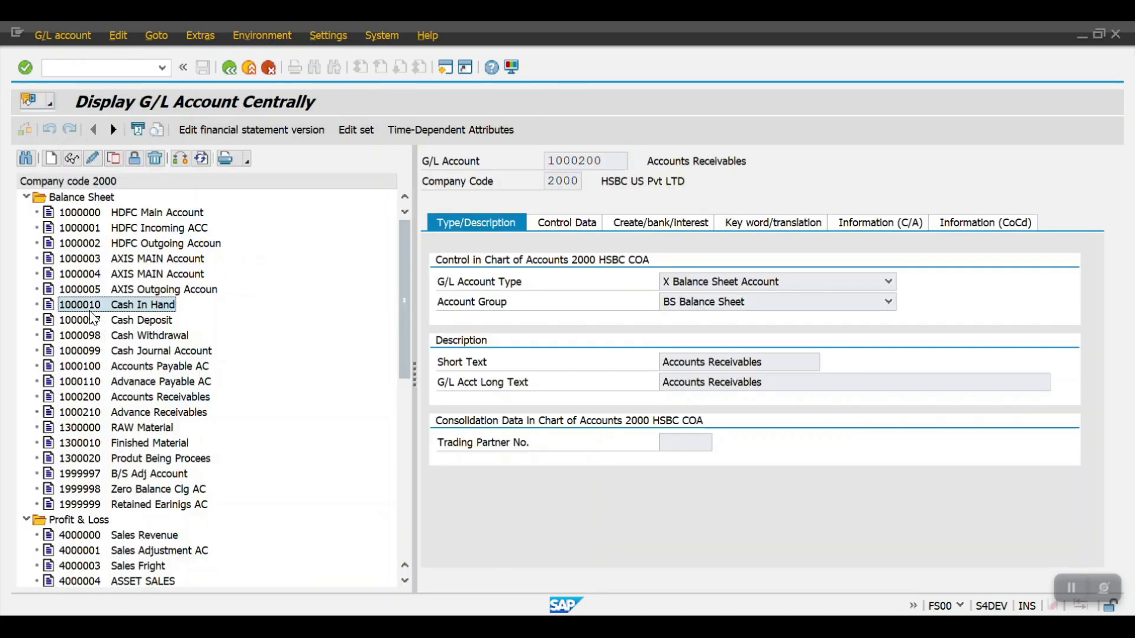
{"action": "double_click", "coordinate": [621, 153]}
{"action": "key", "text": "ctrl+c"}
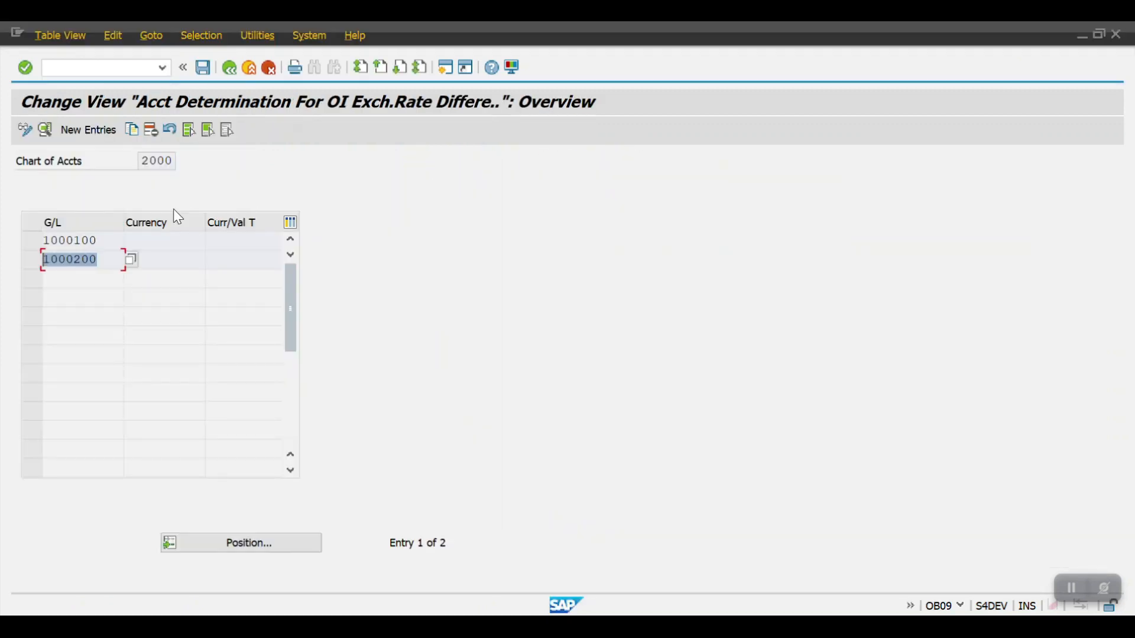
{"action": "left_click", "coordinate": [90, 130]}
{"action": "key", "text": "ctrl+v"}
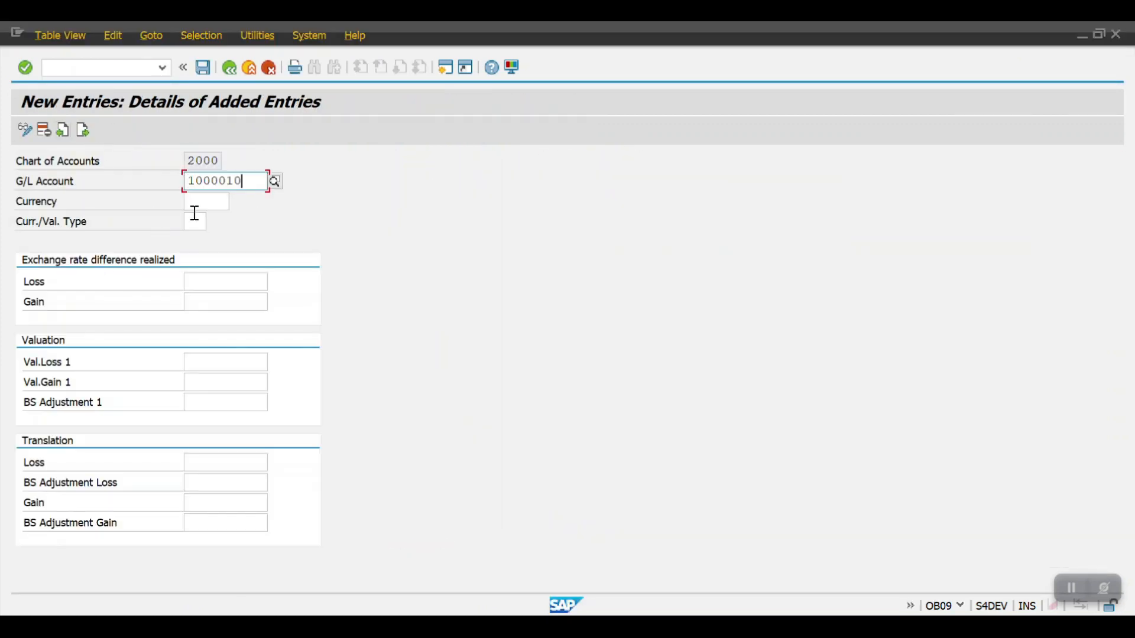
- Enter realized Loss 6000007 and Gain 6000008, plus Val.Loss 1 6000010 and Val.Gain 1 6000009, in the 1000010 entry
{"action": "left_click", "coordinate": [211, 280]}
{"action": "left_click", "coordinate": [210, 300]}
{"action": "left_click", "coordinate": [215, 320]}
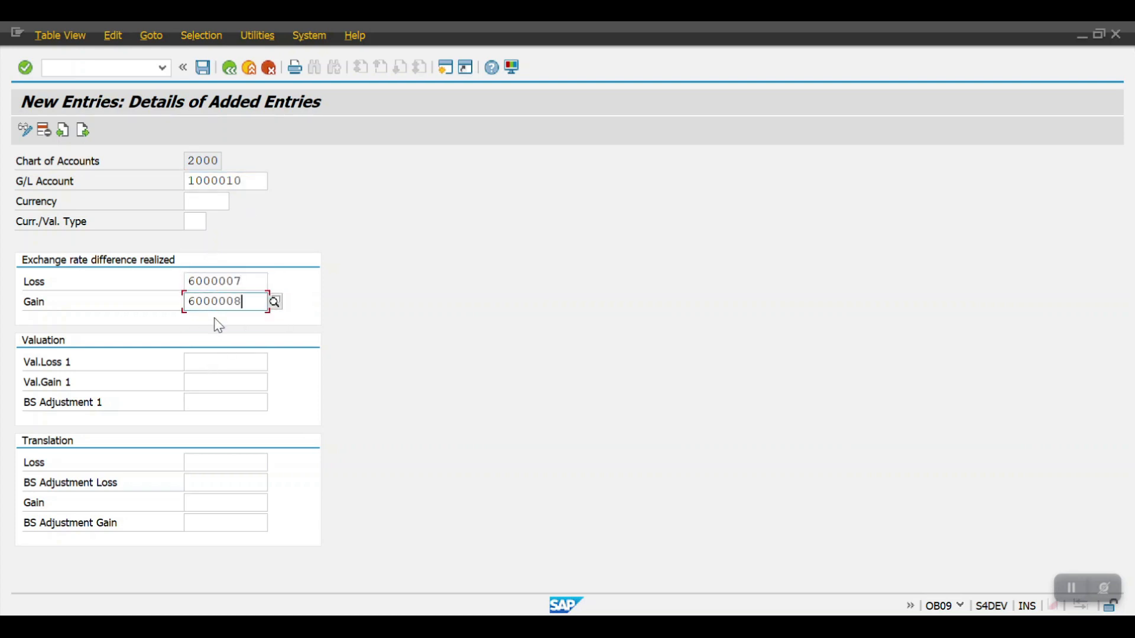
{"action": "left_click", "coordinate": [218, 360]}
{"action": "left_click", "coordinate": [222, 380]}
{"action": "left_click", "coordinate": [221, 380]}
{"action": "left_click", "coordinate": [217, 398]}
{"action": "left_click", "coordinate": [198, 403]}
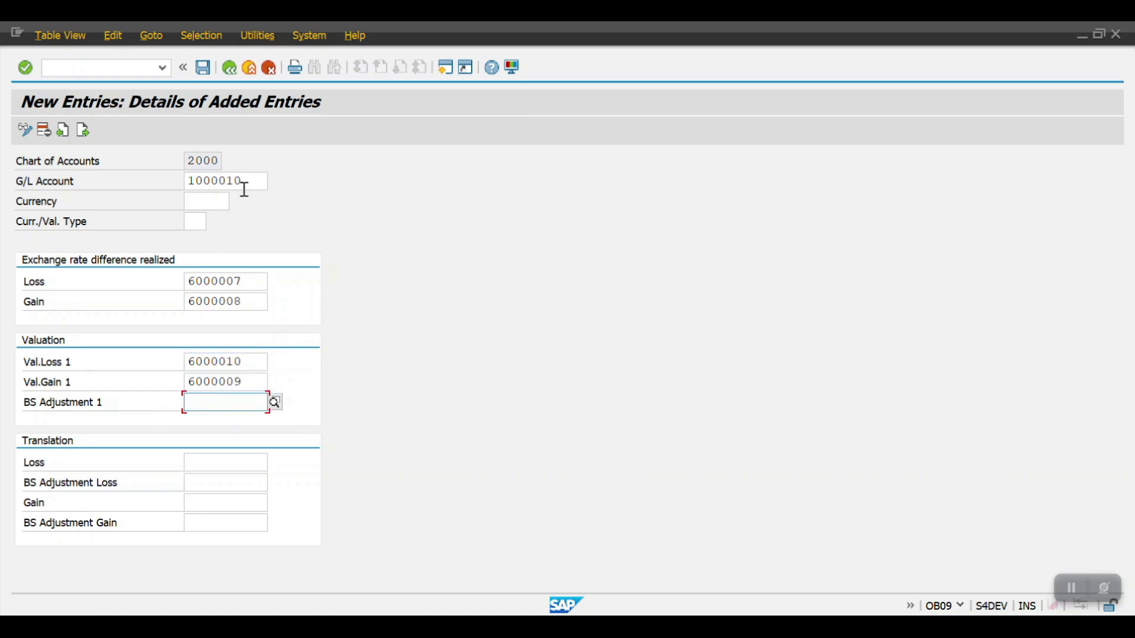
- Set BS Adjustment 1 to the entry's own G/L account 1000010, save the entry, and return to the overview
{"action": "left_click_drag", "start_coordinate": [251, 179], "coordinate": [163, 181]}
{"action": "key", "text": "ctrl+c"}
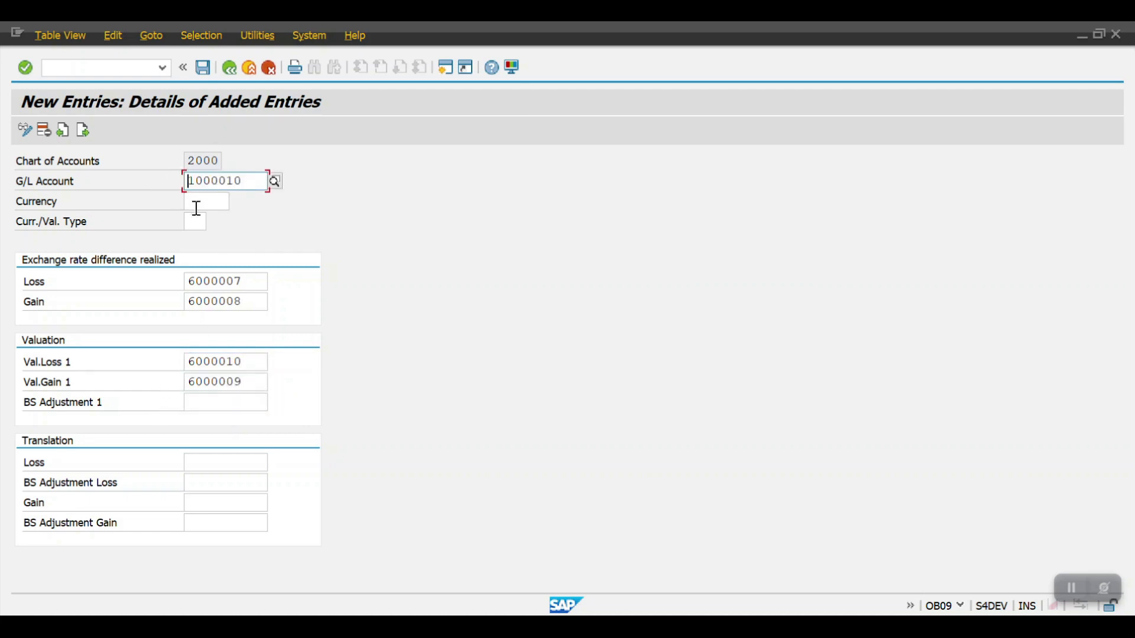
{"action": "left_click", "coordinate": [210, 398]}
{"action": "key", "text": "ctrl+v"}
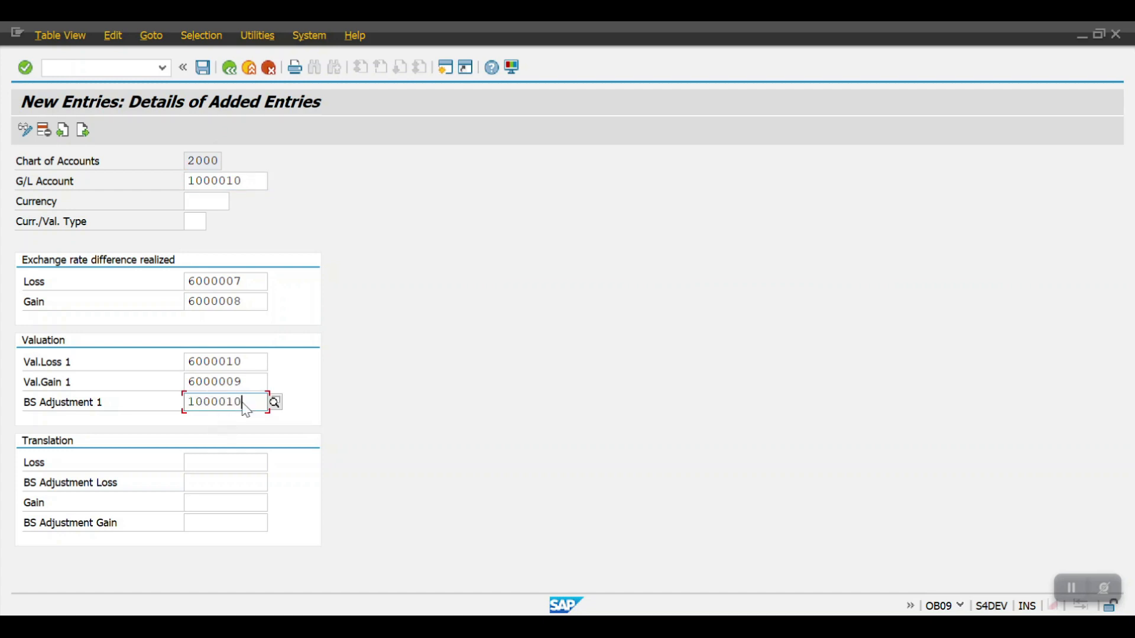
{"action": "key", "text": "ctrl+s"}
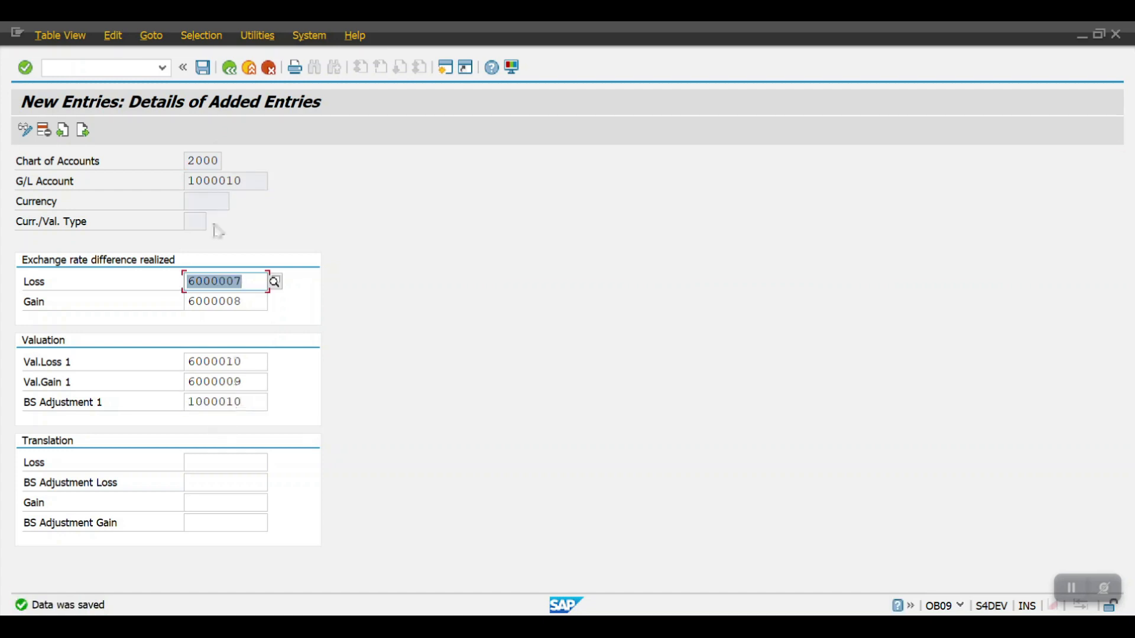
{"action": "left_click", "coordinate": [230, 67]}
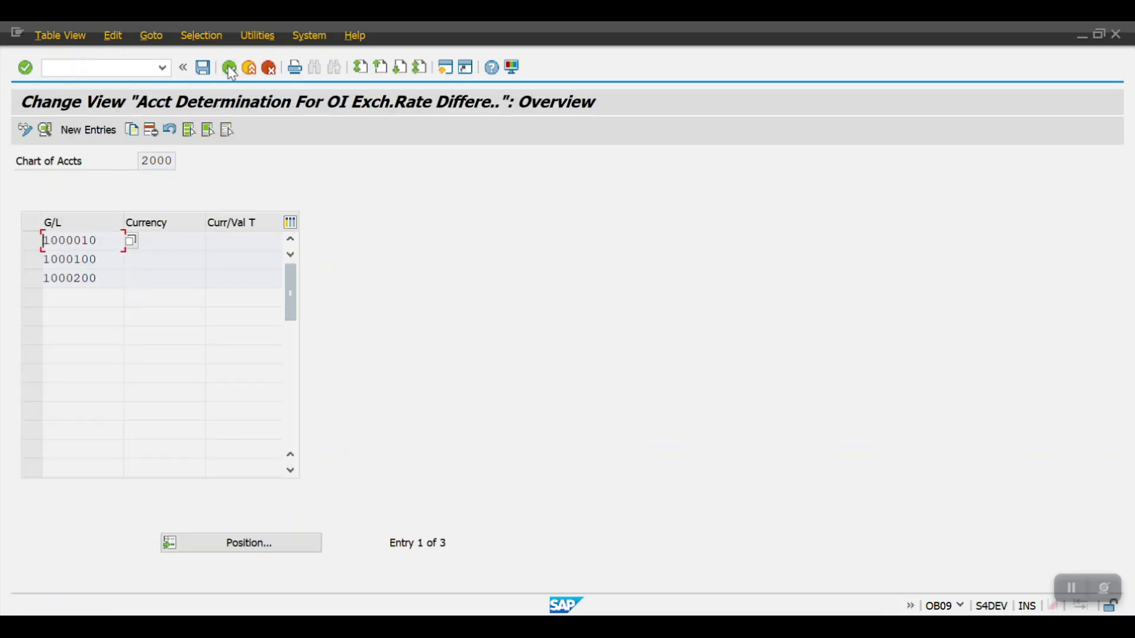
- Start another OB09 entry and enter the Office Rent Account number from FS00, 6000000, as its G/L account
{"action": "left_click", "coordinate": [92, 132]}
{"action": "key", "text": "alt+Tab"}
{"action": "scroll", "coordinate": [165, 320], "scroll_direction": "down", "scroll_amount": 4}
{"action": "scroll", "coordinate": [164, 320], "scroll_direction": "down", "scroll_amount": 5}
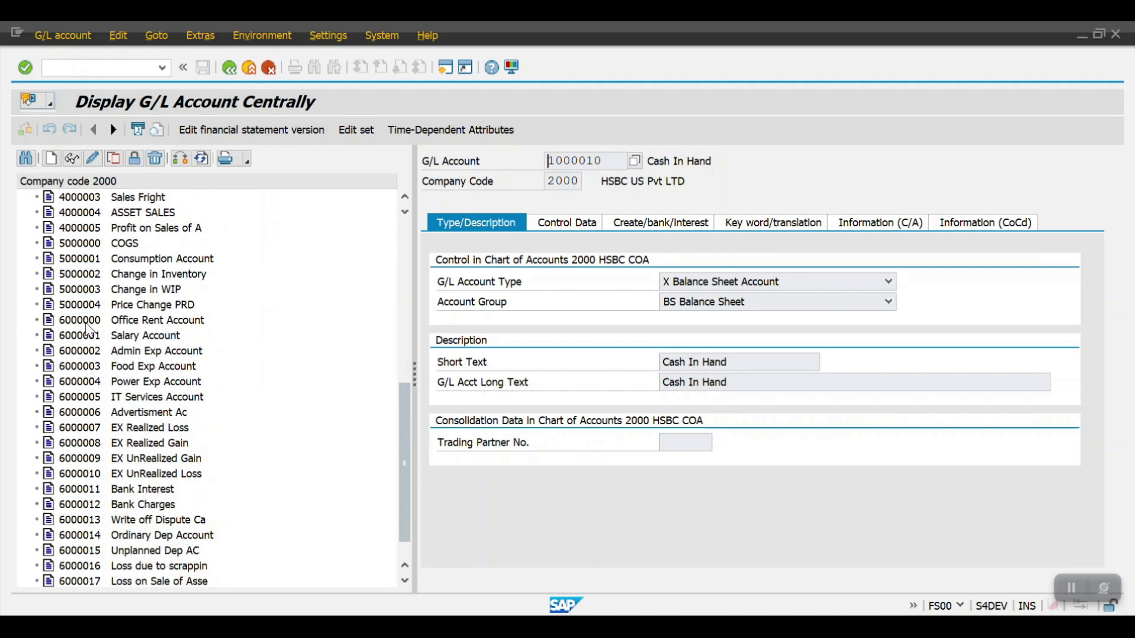
{"action": "left_click", "coordinate": [86, 322]}
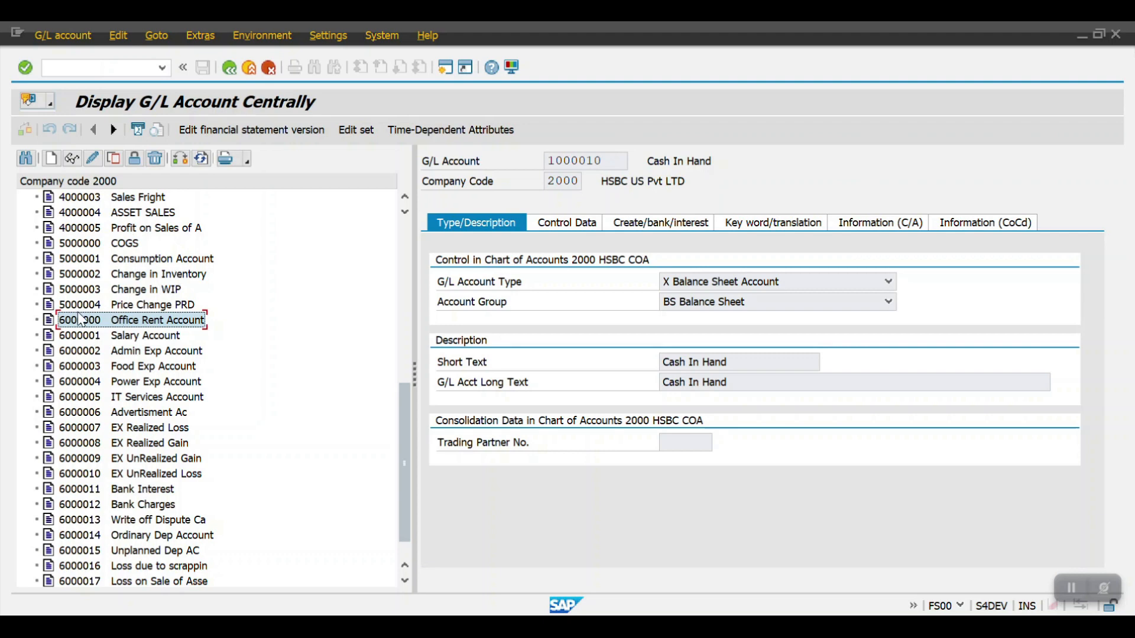
{"action": "double_click", "coordinate": [84, 321]}
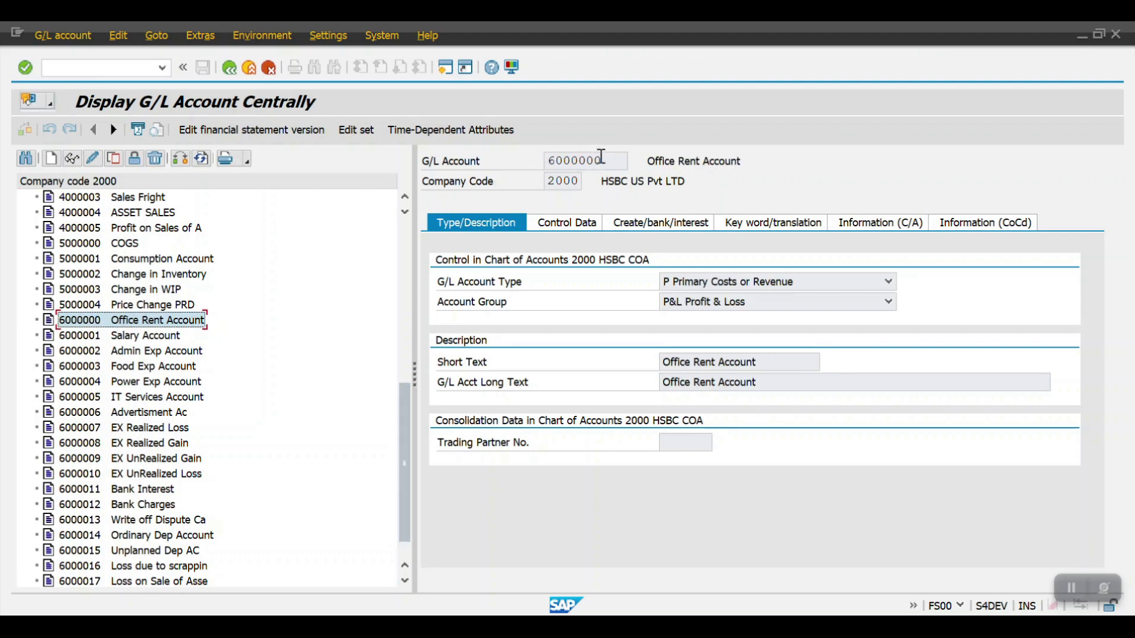
{"action": "left_click", "coordinate": [550, 160]}
{"action": "key", "text": "alt+Tab"}
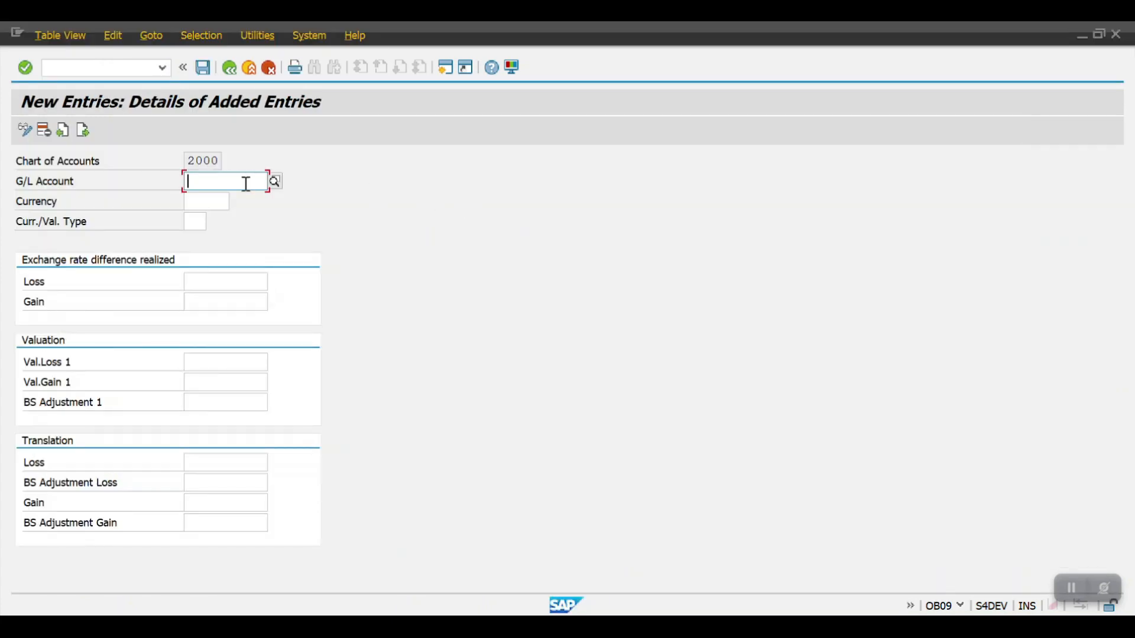
{"action": "type", "text": "6000000"}
- Enter realized Loss 6000007 and Gain 6000008, plus Val.Loss 1 6000010 and Val.Gain 1 6000009, in the 6000000 entry
{"action": "left_click", "coordinate": [211, 281]}
{"action": "left_click", "coordinate": [219, 303]}
{"action": "left_click", "coordinate": [217, 301]}
{"action": "left_click", "coordinate": [220, 321]}
{"action": "left_click", "coordinate": [223, 361]}
{"action": "left_click", "coordinate": [223, 384]}
{"action": "left_click", "coordinate": [222, 383]}
{"action": "left_click", "coordinate": [218, 397]}
{"action": "left_click", "coordinate": [217, 401]}
{"action": "type", "text": "V"}
{"action": "key", "text": "BackSpace"}
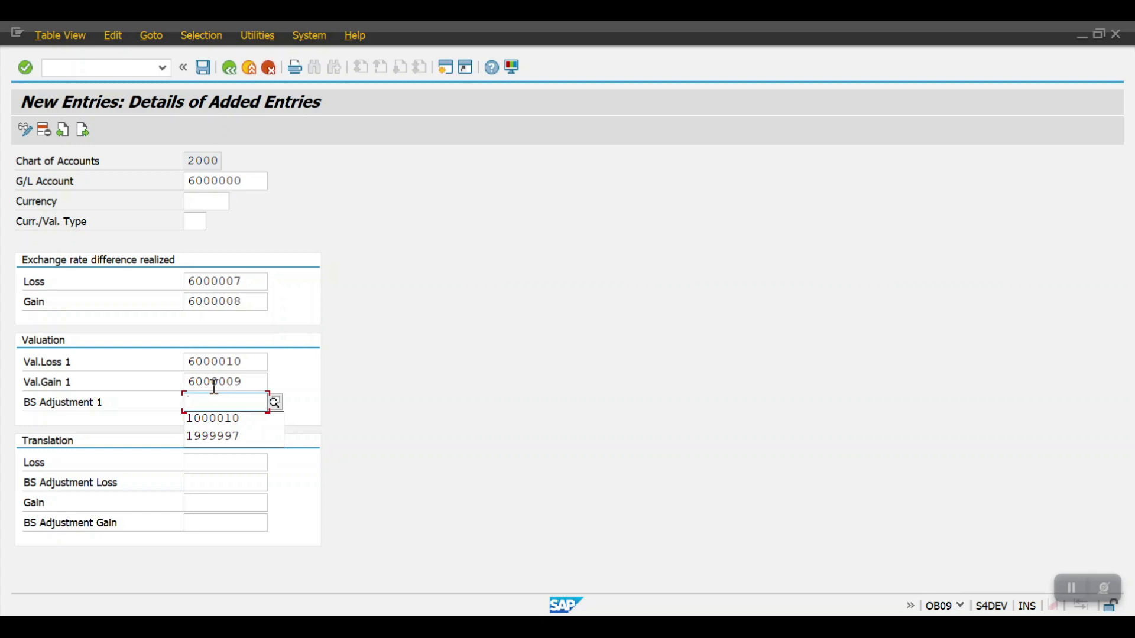
- Set BS Adjustment 1 to the entry's own G/L account 6000000, save the entry, and return to the overview
{"action": "left_click", "coordinate": [260, 181]}
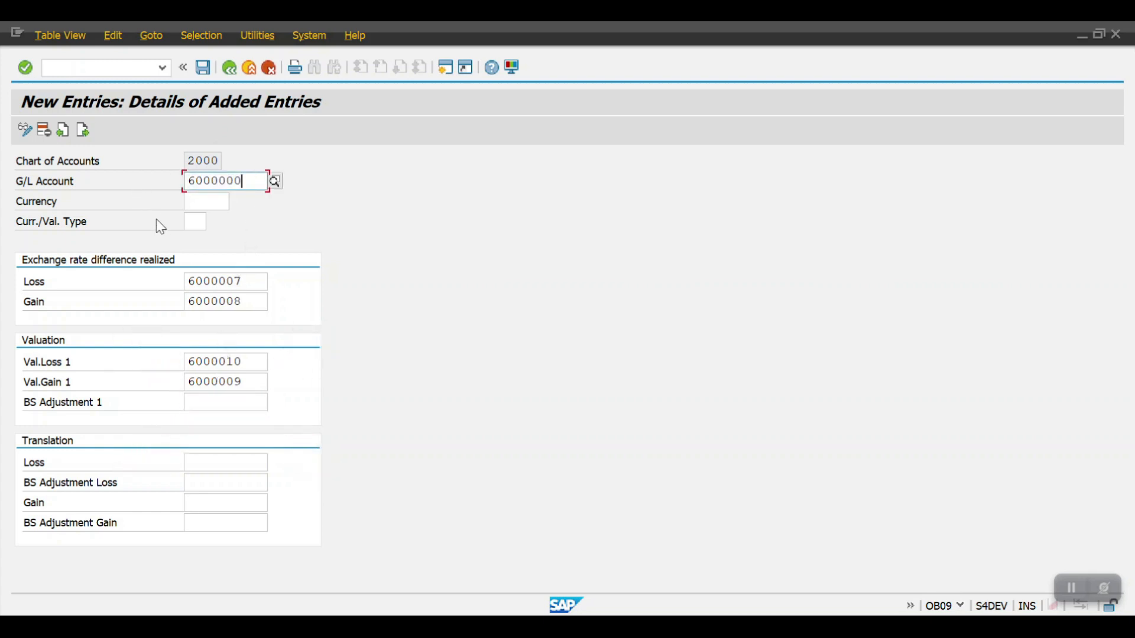
{"action": "left_click_drag", "start_coordinate": [249, 182], "coordinate": [135, 185]}
{"action": "key", "text": "ctrl+c"}
{"action": "left_click", "coordinate": [195, 405]}
{"action": "key", "text": "ctrl+v"}
{"action": "key", "text": "ctrl+s"}
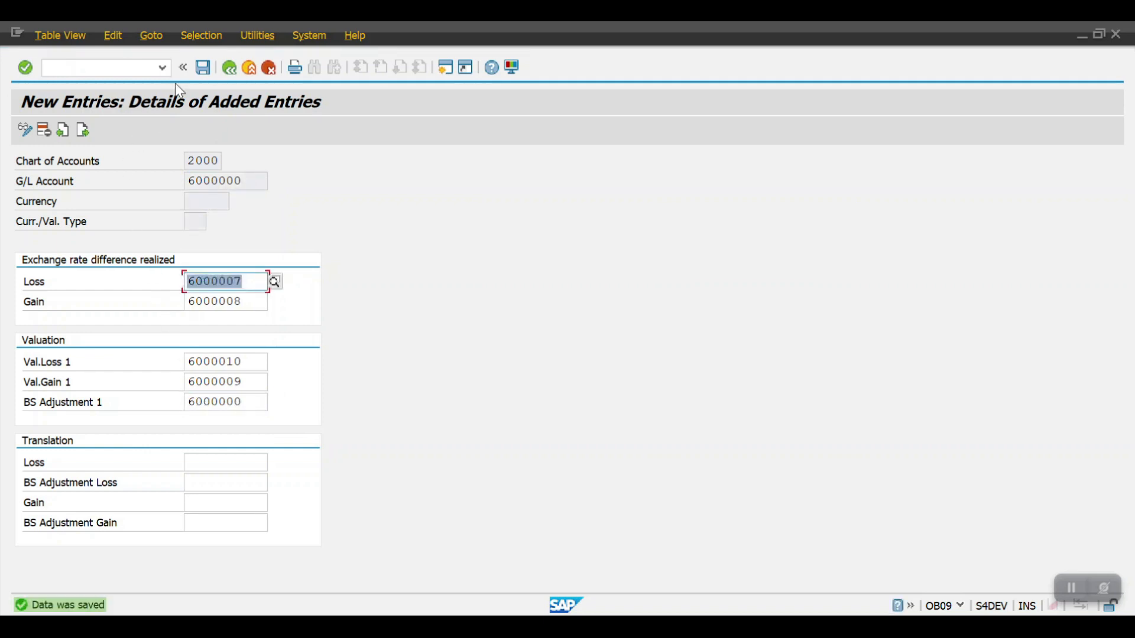
{"action": "left_click", "coordinate": [229, 67]}
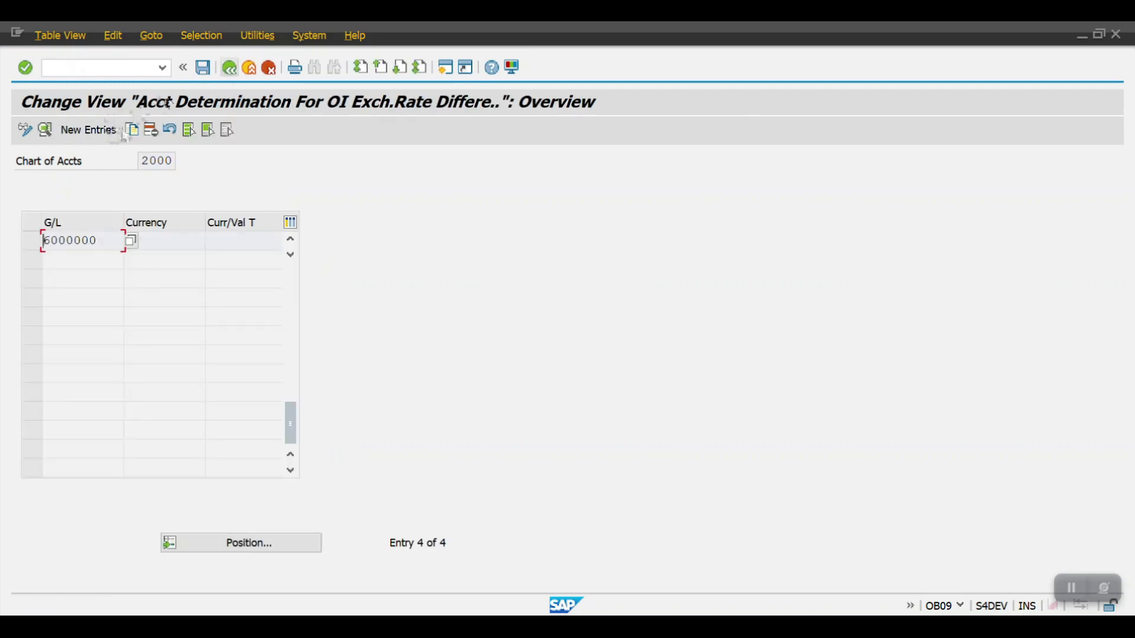
- Copy the 6000000 account determination entry and set the copy's G/L account to Salary Account 6000001
{"action": "left_click", "coordinate": [132, 129]}
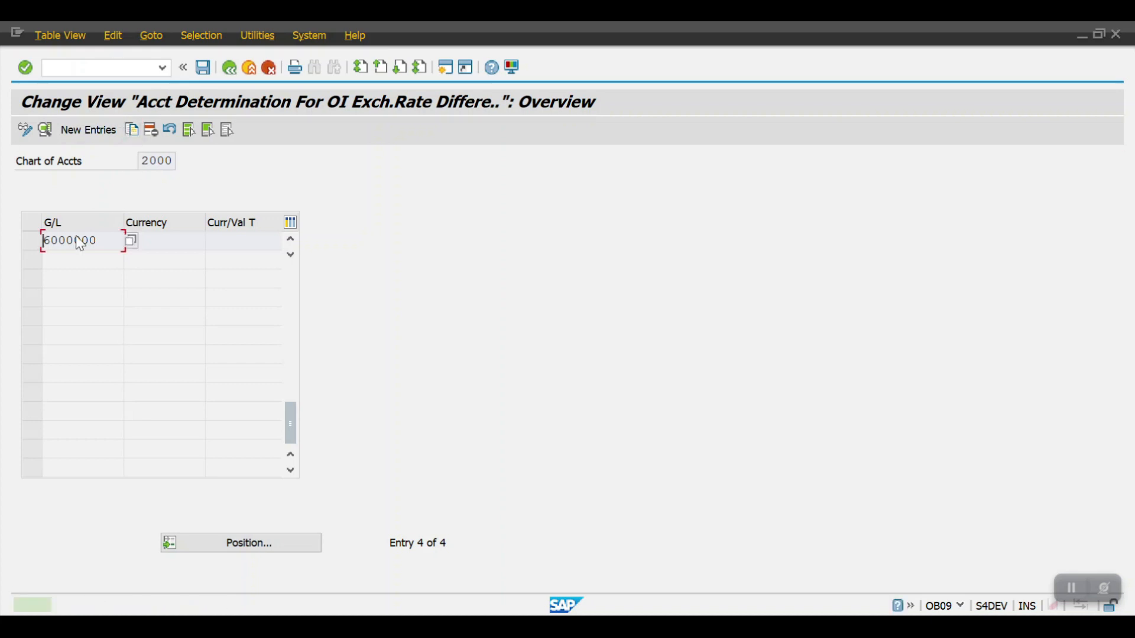
{"action": "left_click", "coordinate": [32, 241]}
{"action": "left_click", "coordinate": [131, 129]}
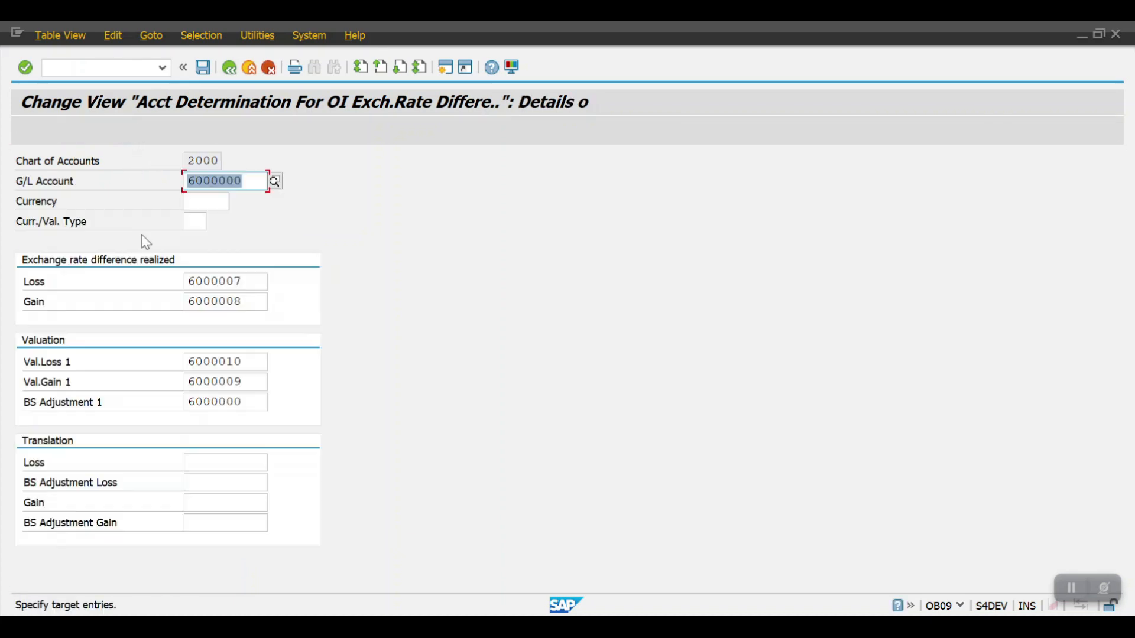
{"action": "left_click", "coordinate": [241, 181]}
{"action": "key", "text": "BackSpace"}
{"action": "type", "text": "1"}
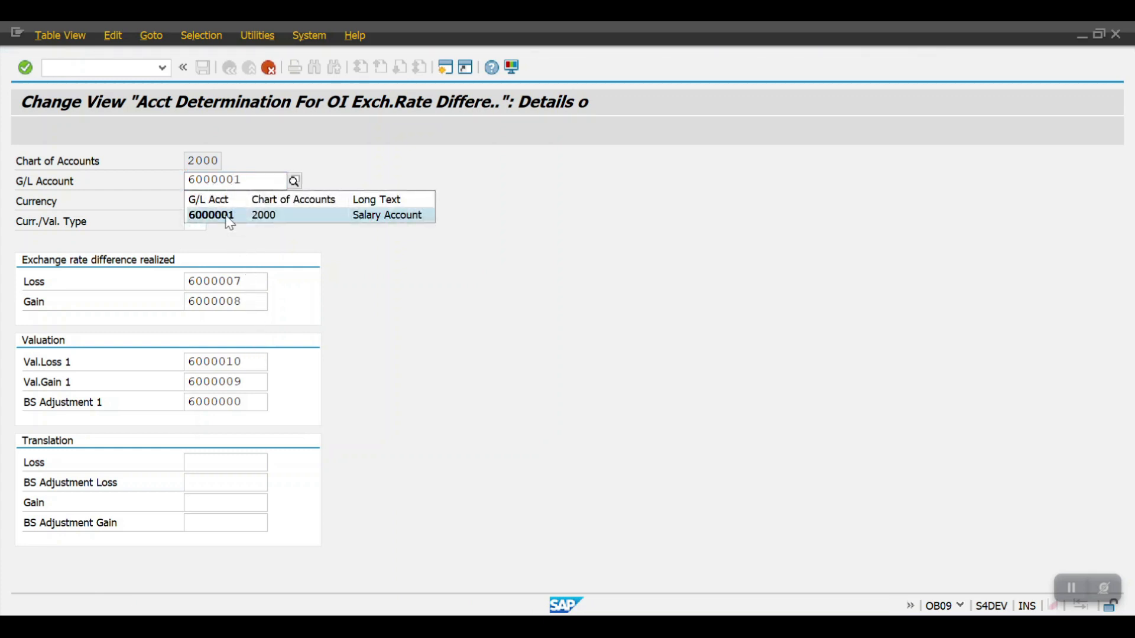
{"action": "left_click", "coordinate": [228, 216]}
- Set BS Adjustment 1 of the copied entry to 6000001, confirm the copy, and save it
{"action": "left_click", "coordinate": [257, 403]}
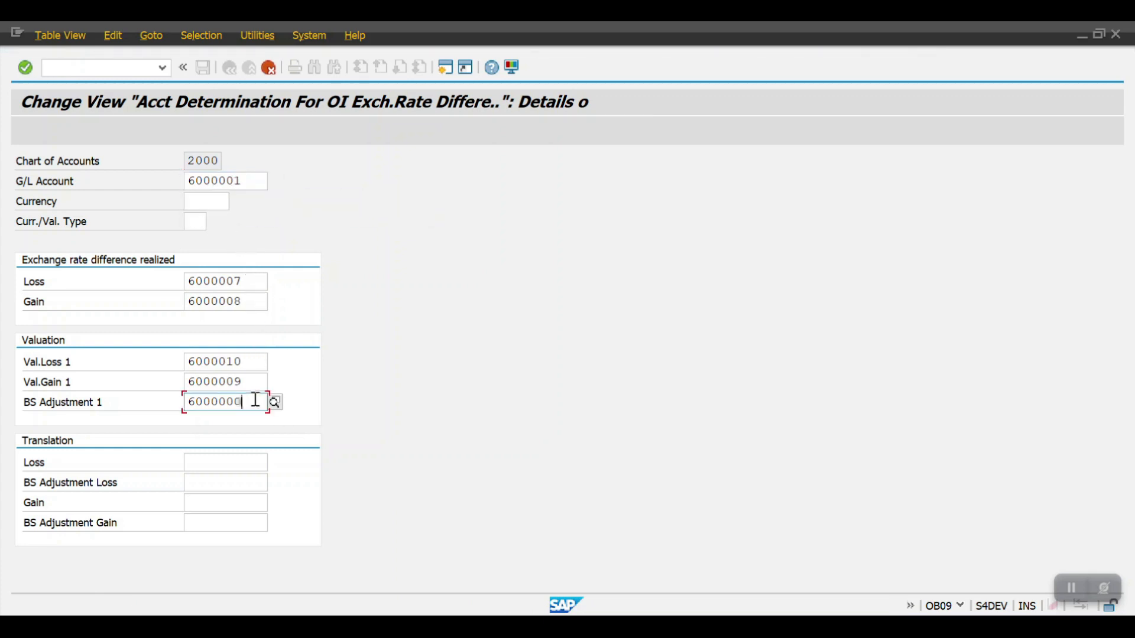
{"action": "key", "text": "BackSpace"}
{"action": "type", "text": "1"}
{"action": "left_click", "coordinate": [213, 436]}
{"action": "key", "text": "Return"}
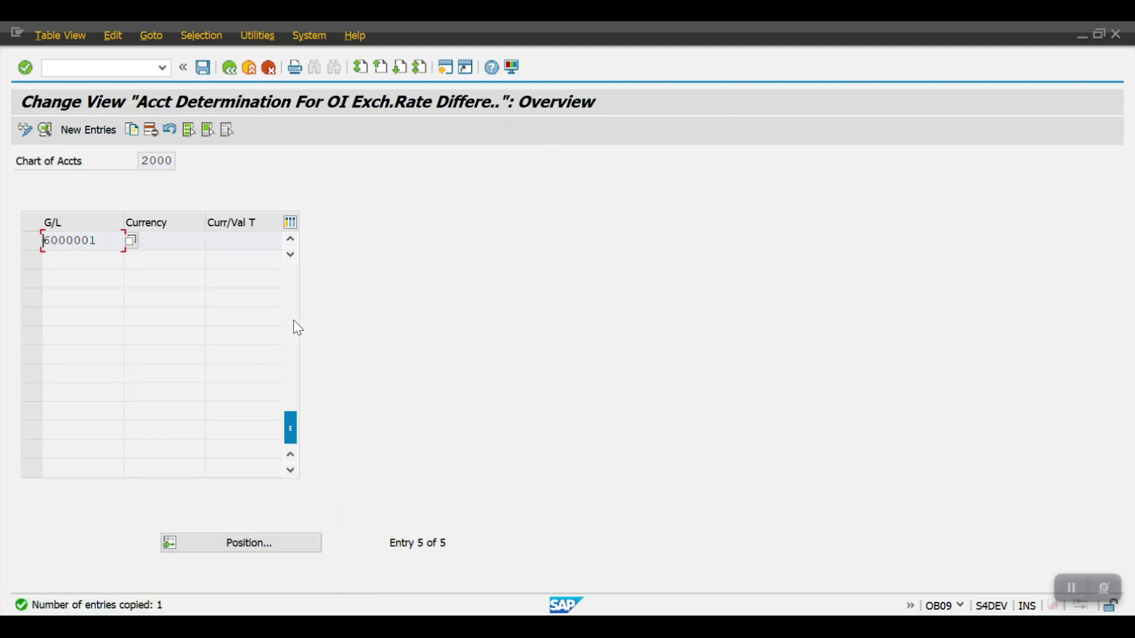
{"action": "left_click", "coordinate": [205, 68]}
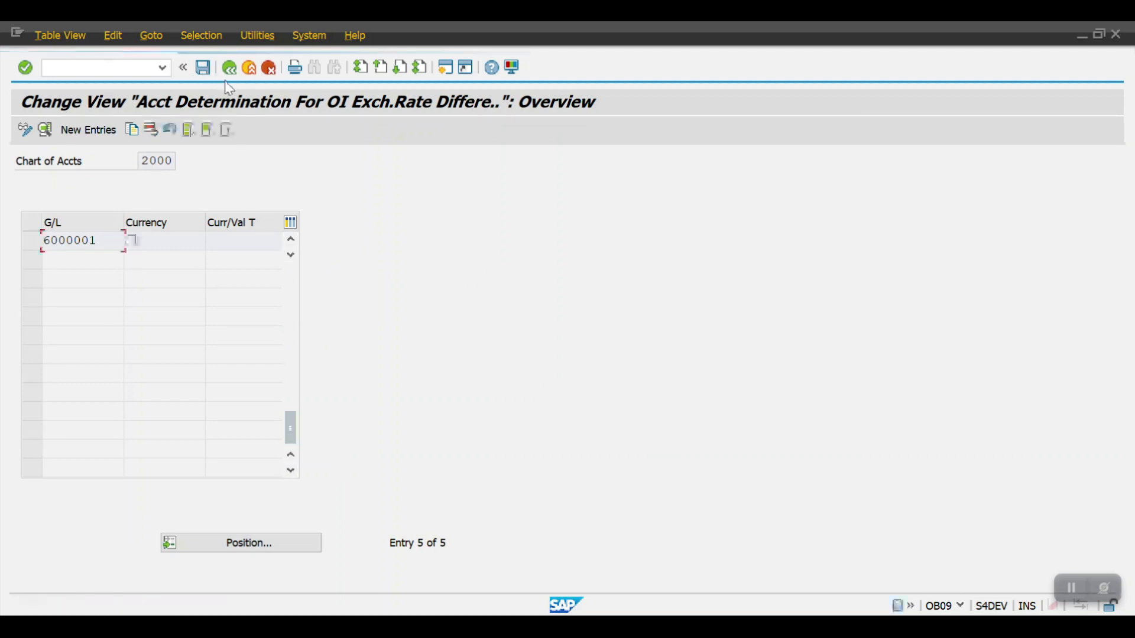
- Review the balance sheet and profit and loss accounts of company code 2000 in the FS00 account list
{"action": "key", "text": "alt+Tab"}
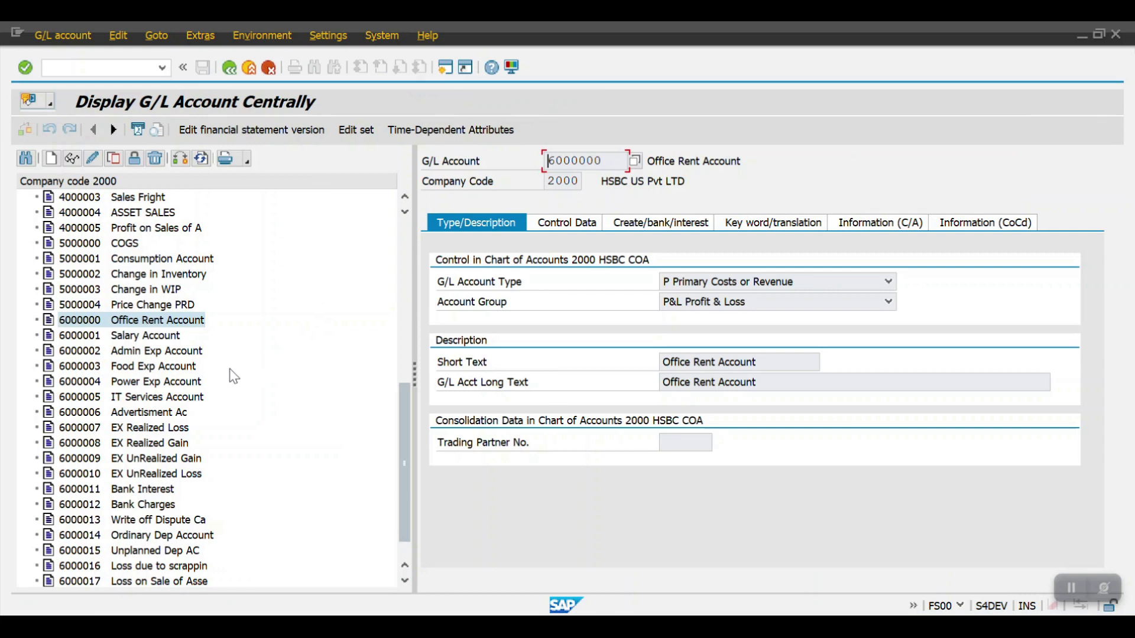
{"action": "scroll", "coordinate": [233, 376], "scroll_direction": "up", "scroll_amount": 2}
{"action": "scroll", "coordinate": [227, 369], "scroll_direction": "up", "scroll_amount": 3}
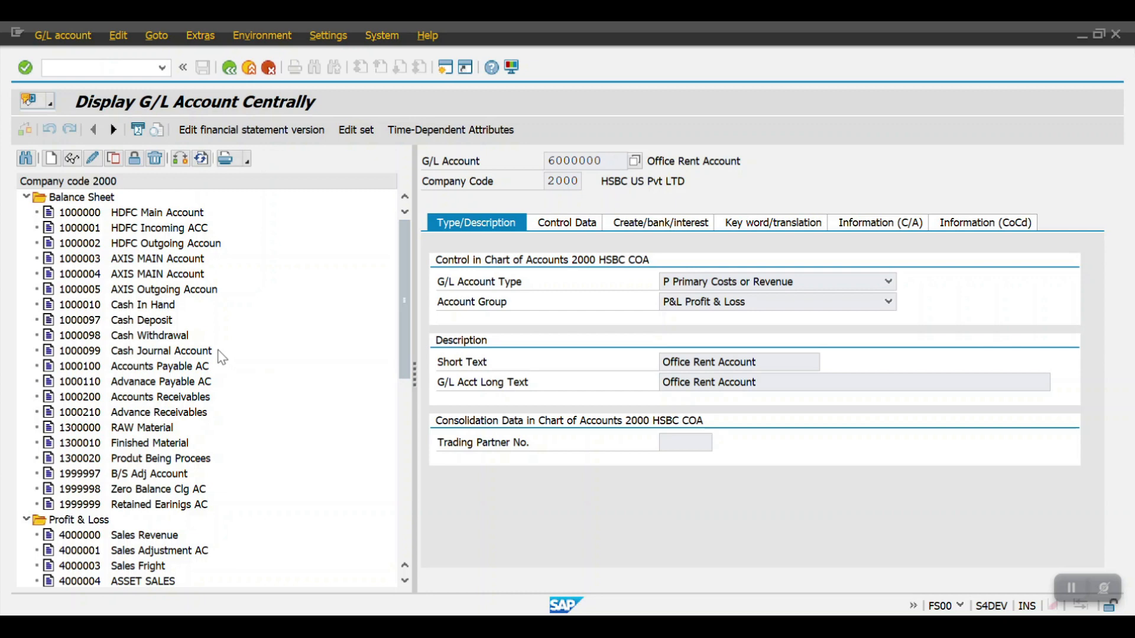
{"action": "scroll", "coordinate": [222, 357], "scroll_direction": "down", "scroll_amount": 4}
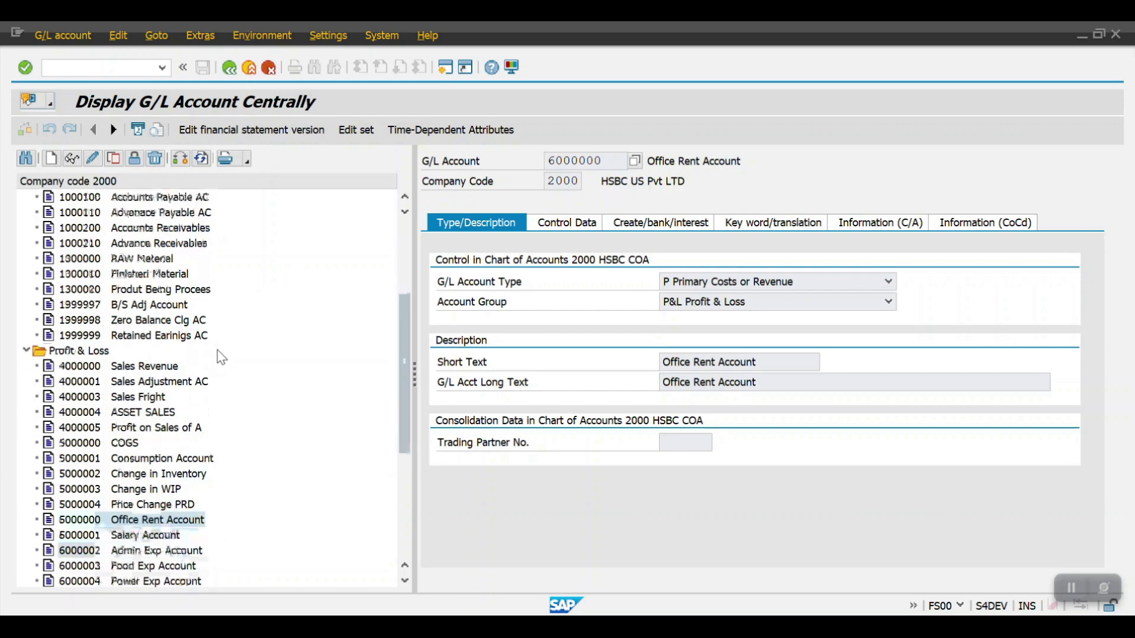
{"action": "scroll", "coordinate": [222, 357], "scroll_direction": "down", "scroll_amount": 4}
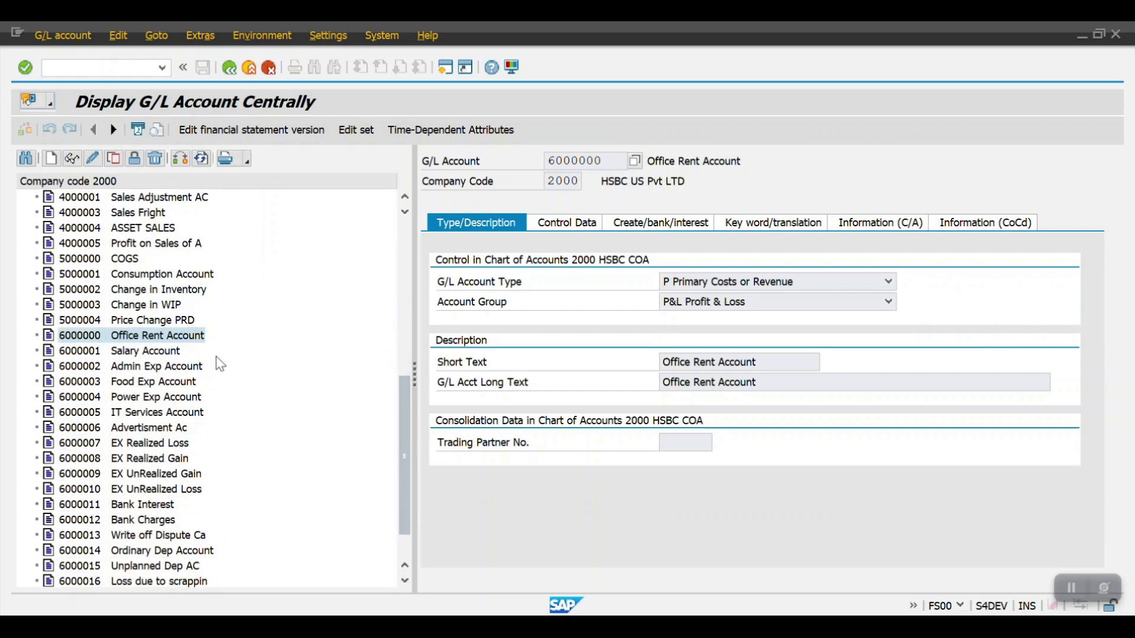
{"action": "scroll", "coordinate": [219, 364], "scroll_direction": "down", "scroll_amount": 1}
{"action": "scroll", "coordinate": [217, 366], "scroll_direction": "up", "scroll_amount": 9}
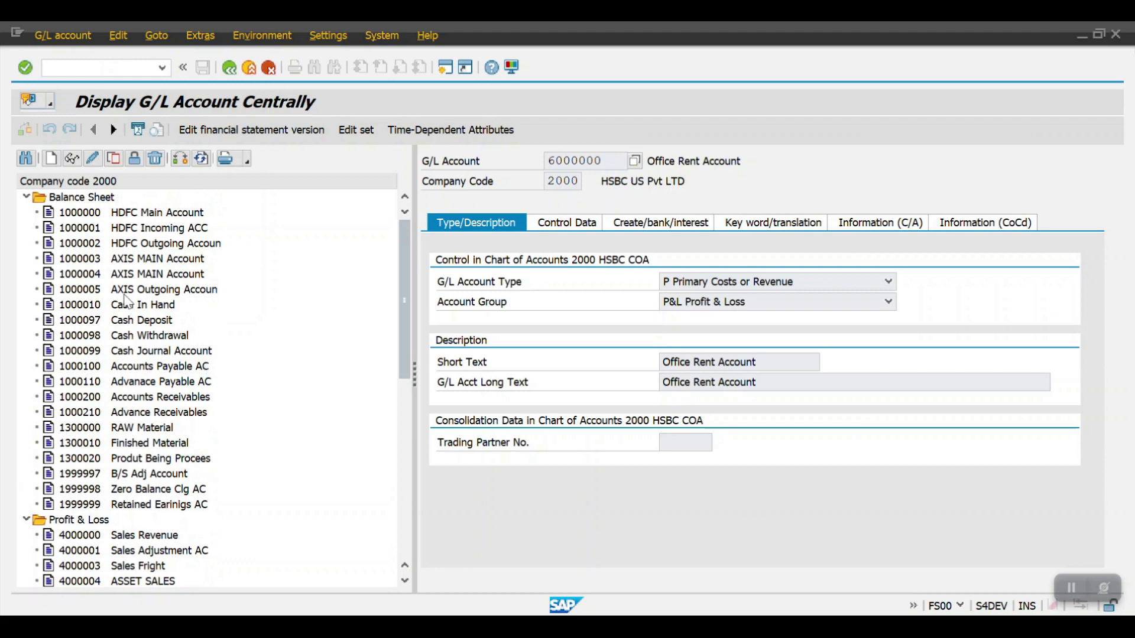
- Copy the Cash In Hand account 1000010 to a new G/L account 1000011 in company code 2000
{"action": "left_click", "coordinate": [86, 306]}
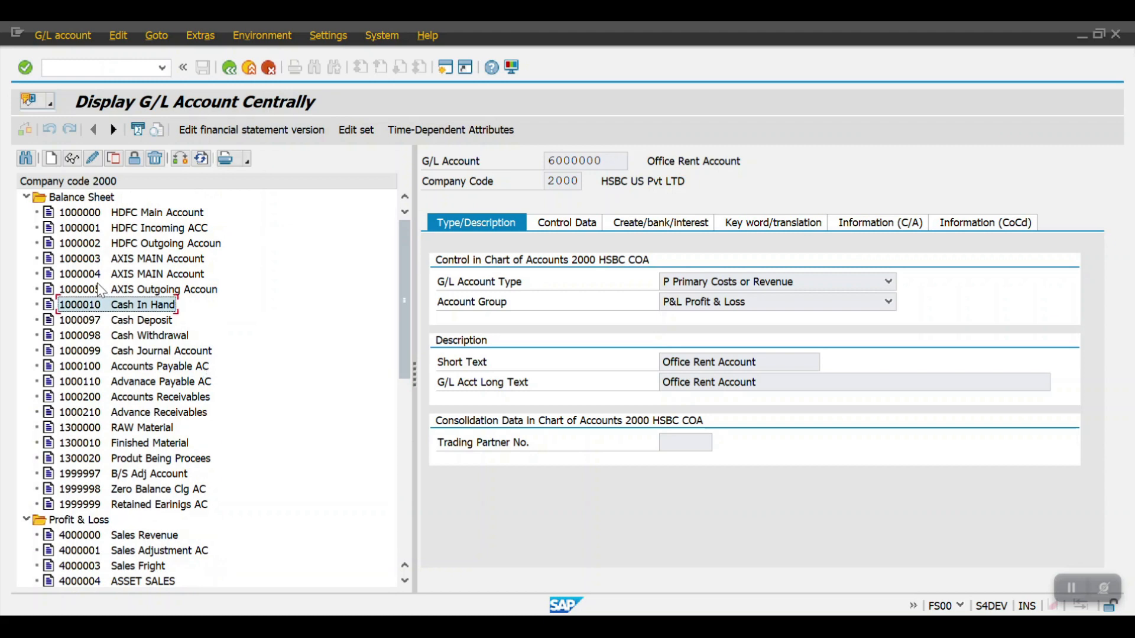
{"action": "left_click", "coordinate": [113, 159]}
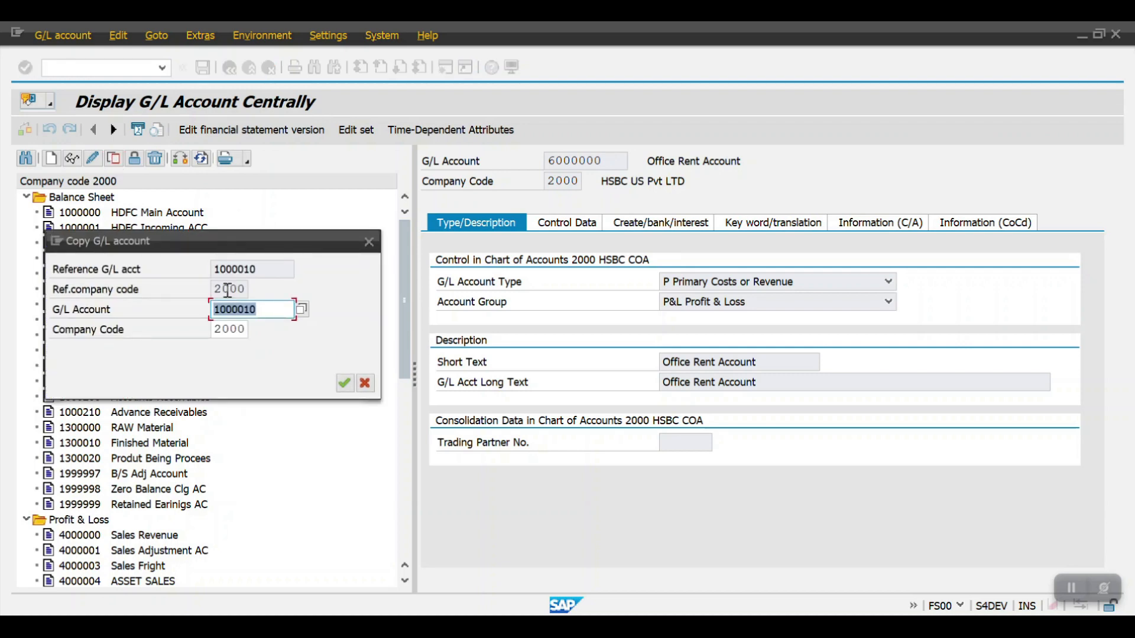
{"action": "left_click", "coordinate": [281, 318]}
{"action": "key", "text": "BackSpace"}
{"action": "type", "text": "1"}
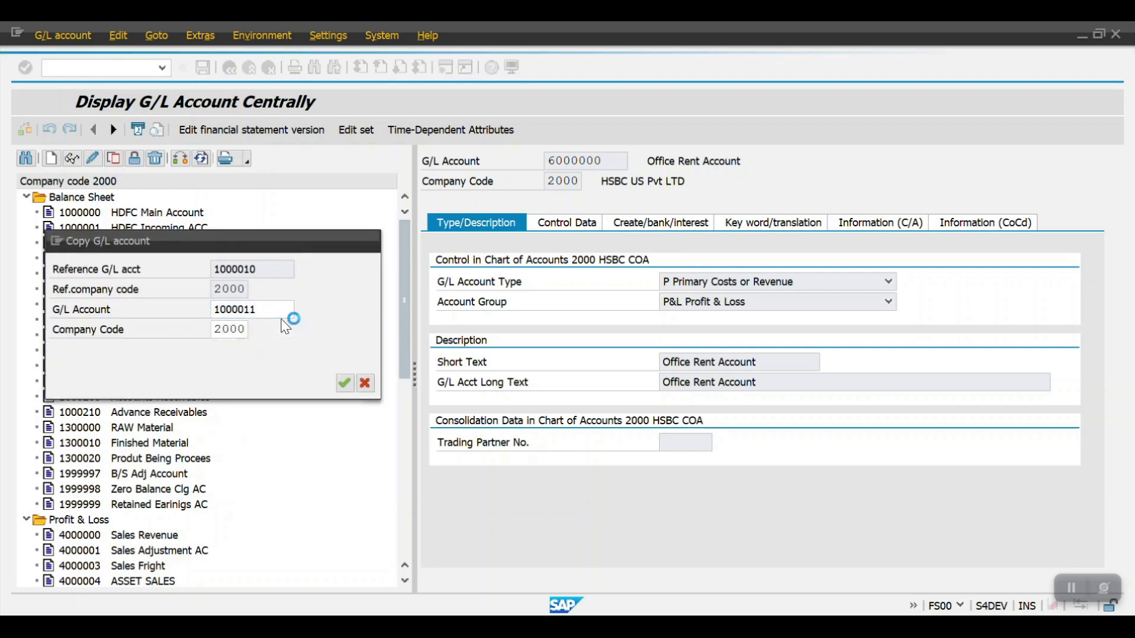
{"action": "key", "text": "Return"}
- Set the new account's short text and long text to "Cash In Hand OI"
{"action": "left_click", "coordinate": [740, 364]}
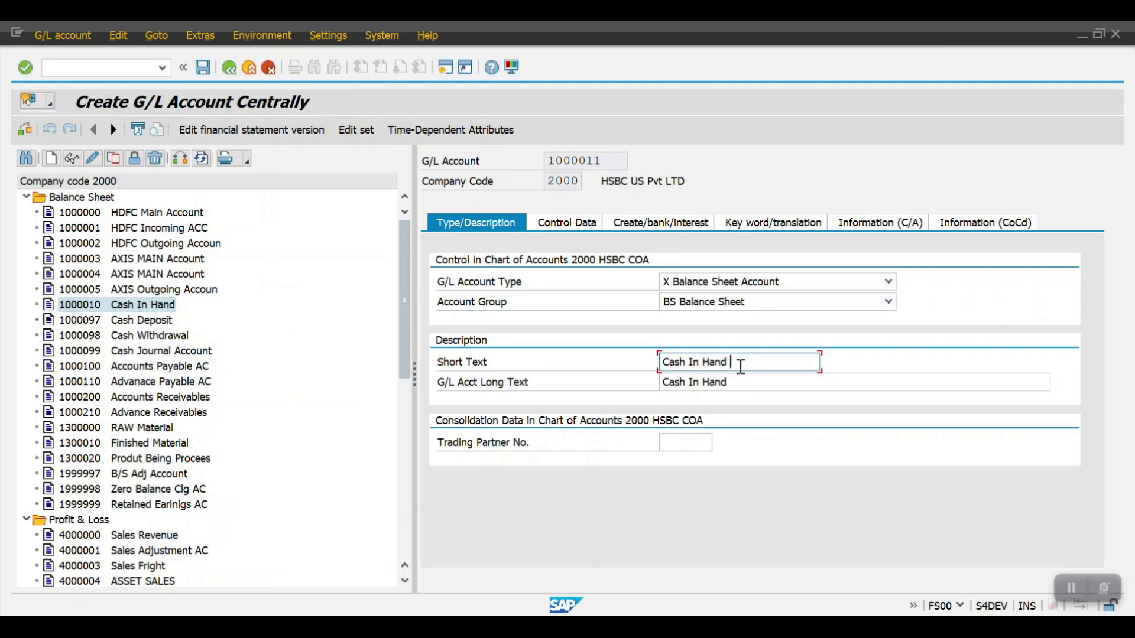
{"action": "type", "text": "OI"}
{"action": "key", "text": "ctrl+a"}
{"action": "key", "text": "ctrl+c"}
{"action": "left_click", "coordinate": [749, 384]}
{"action": "key", "text": "ctrl+a"}
{"action": "key", "text": "ctrl+v"}
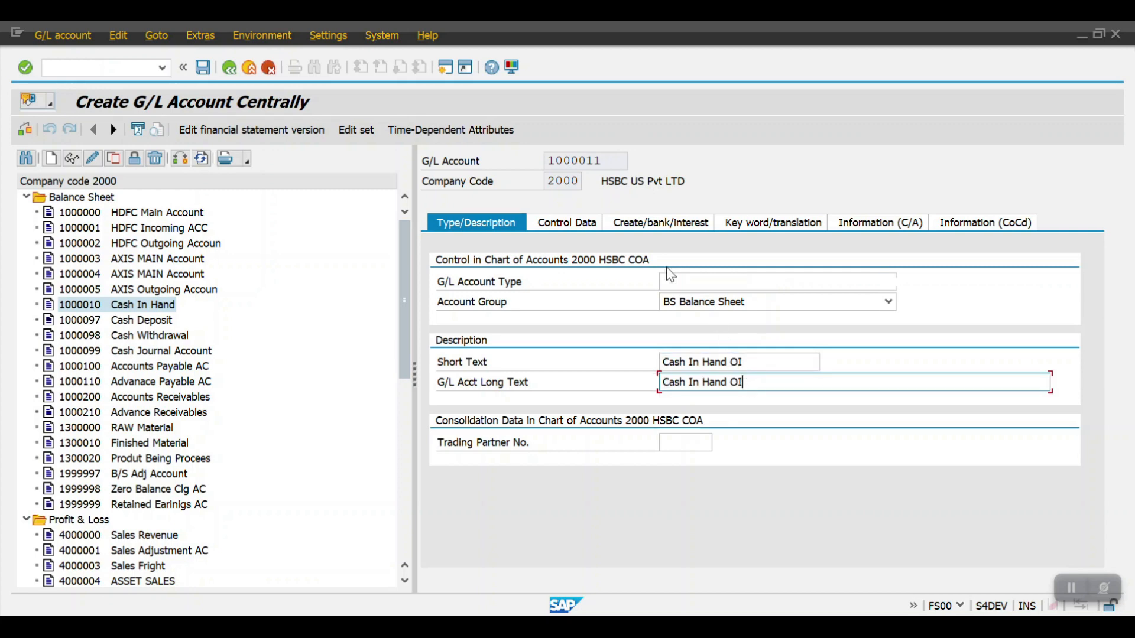
- Enable Open Item Management in account 1000011's control data and save the account
{"action": "left_click", "coordinate": [593, 223]}
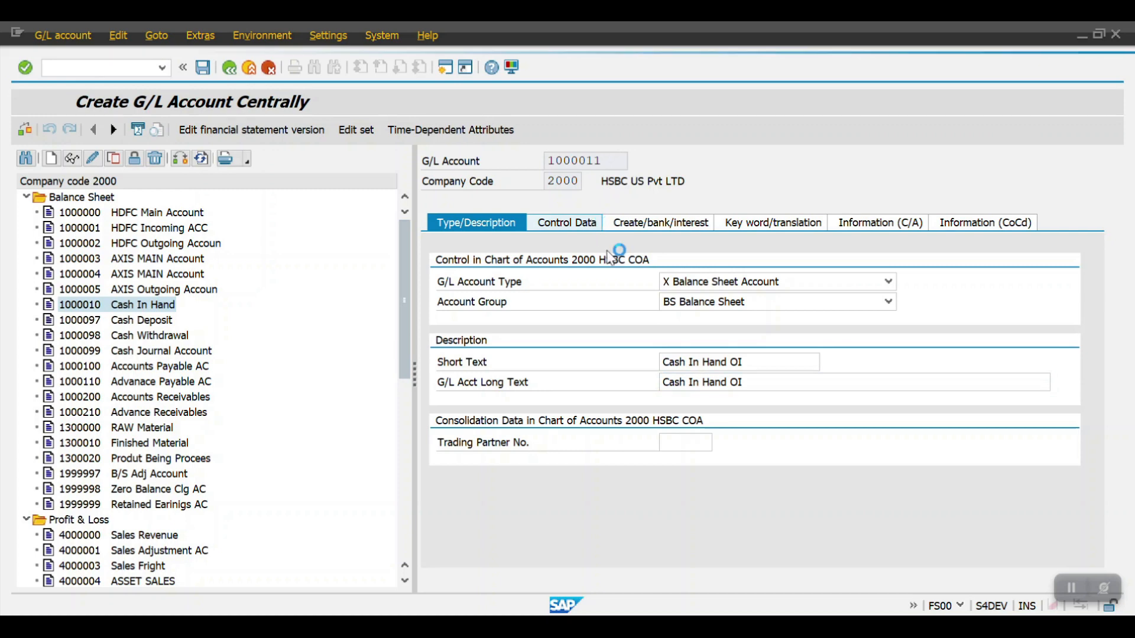
{"action": "scroll", "coordinate": [672, 402], "scroll_direction": "down", "scroll_amount": 3}
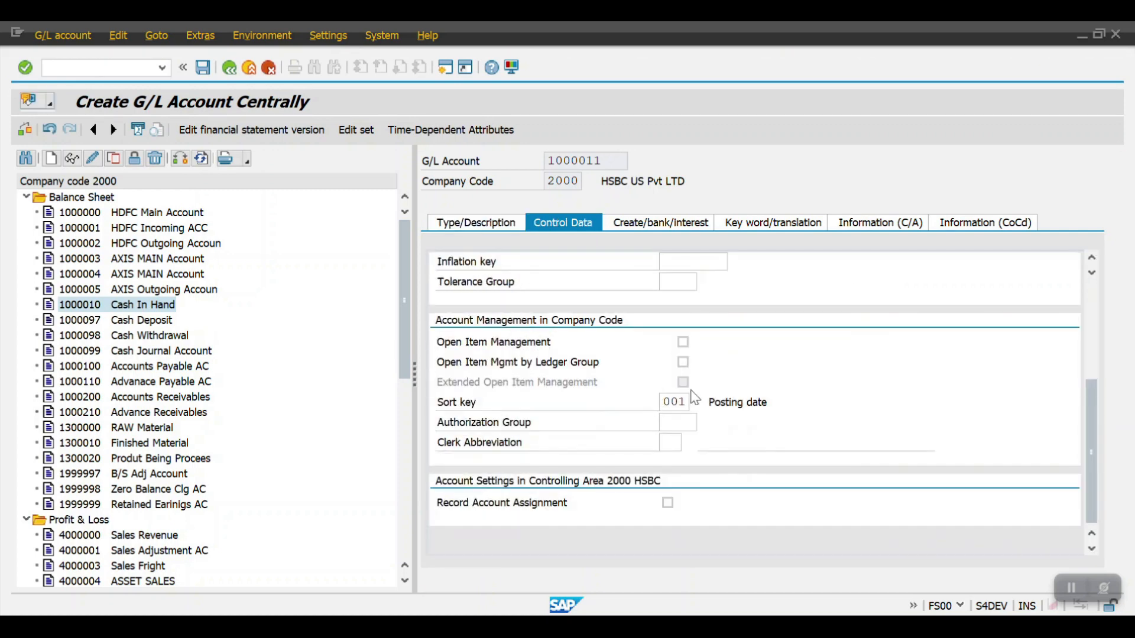
{"action": "left_click", "coordinate": [683, 342]}
{"action": "left_click", "coordinate": [207, 68]}
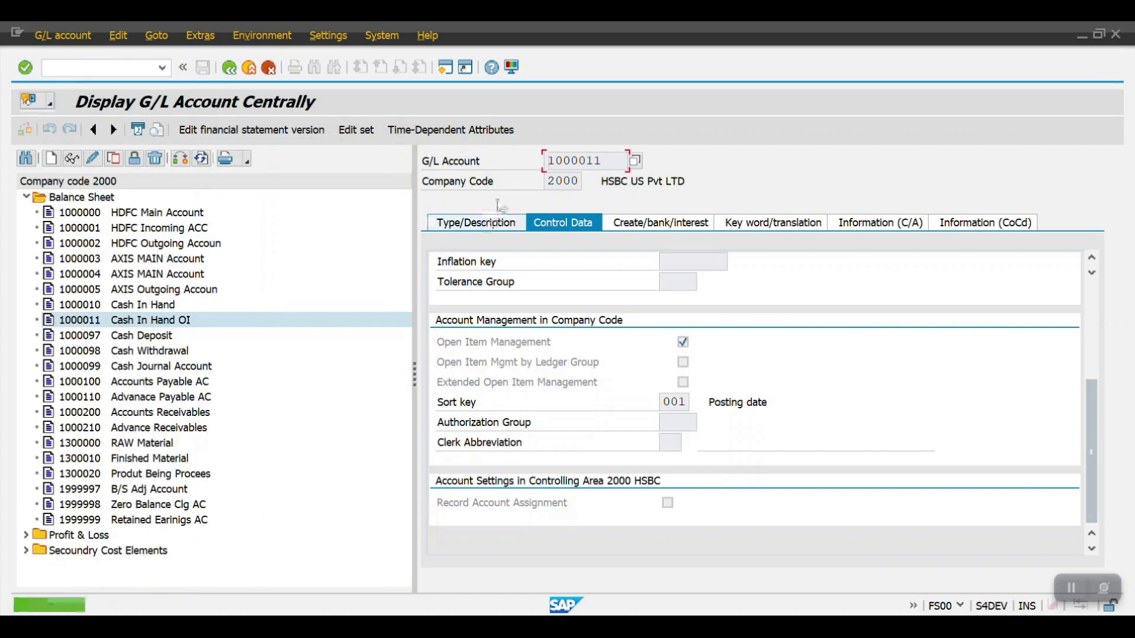
- Create a new OB09 account determination entry with 1000011 as both G/L account and BS Adjustment 1
{"action": "left_click_drag", "start_coordinate": [609, 161], "coordinate": [498, 159]}
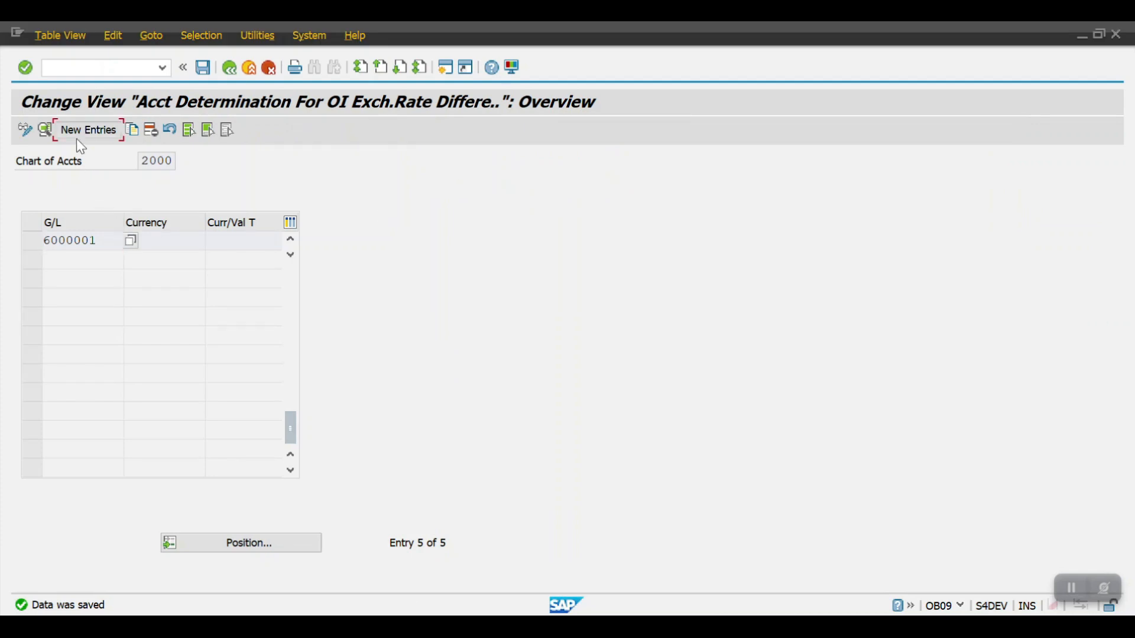
{"action": "left_click", "coordinate": [79, 144]}
{"action": "key", "text": "ctrl+v"}
{"action": "left_click", "coordinate": [213, 405]}
{"action": "key", "text": "ctrl+v"}
- Set the entry's realized exchange rate difference accounts to 6000007 for loss and 6000008 for gain
{"action": "left_click", "coordinate": [204, 288]}
{"action": "left_click", "coordinate": [207, 299]}
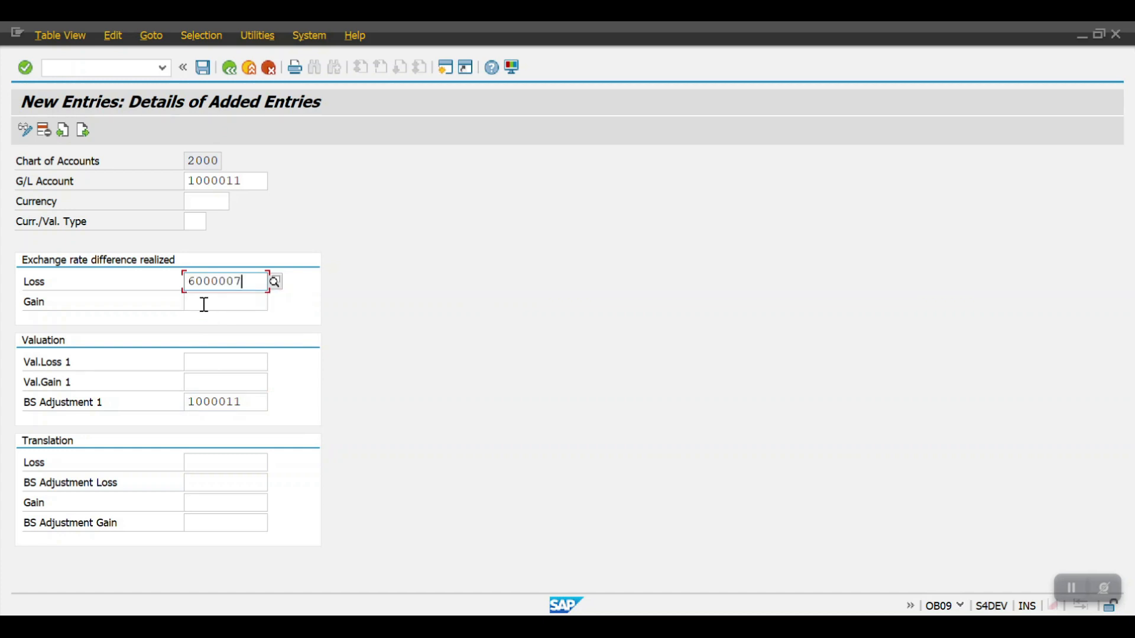
{"action": "left_click", "coordinate": [203, 302]}
{"action": "left_click", "coordinate": [208, 318]}
- Set Val.Loss 1 to 6000010 and Val.Gain 1 to 6000009, save the entry, and exit to SAP Easy Access
{"action": "left_click", "coordinate": [214, 362]}
{"action": "left_click", "coordinate": [215, 381]}
{"action": "left_click", "coordinate": [231, 382]}
{"action": "left_click", "coordinate": [218, 400]}
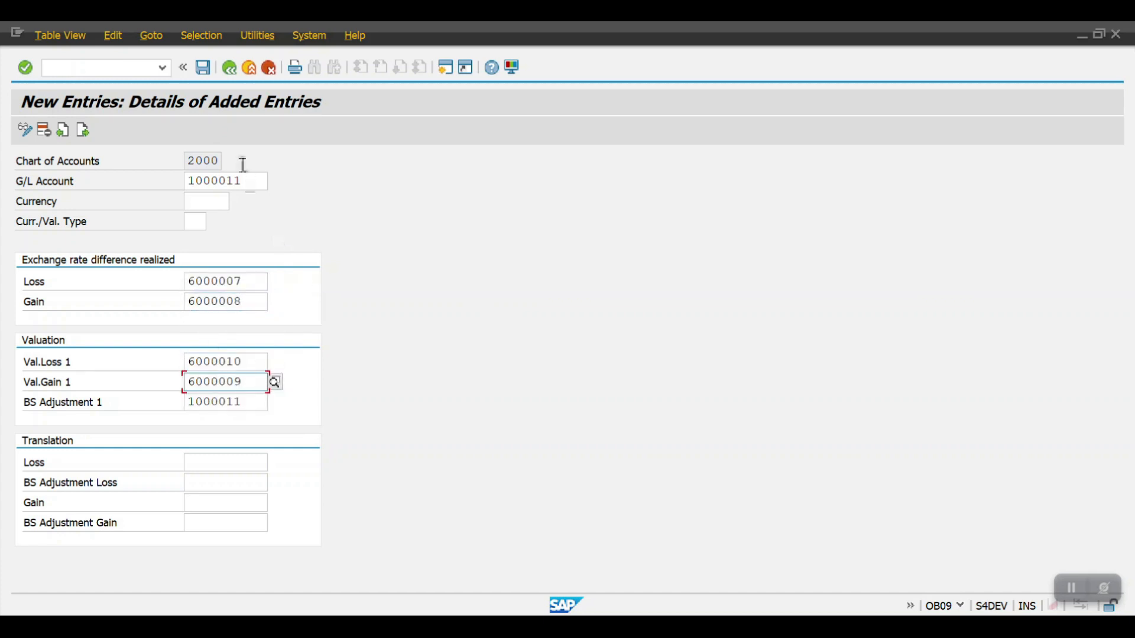
{"action": "left_click", "coordinate": [203, 67]}
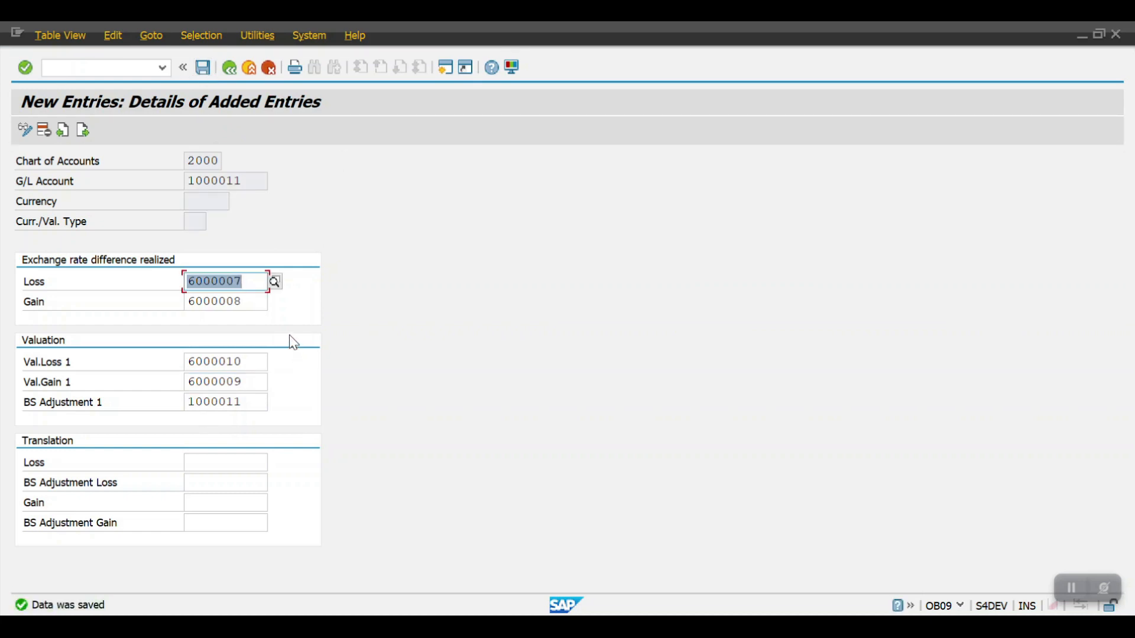
{"action": "left_click", "coordinate": [230, 70]}
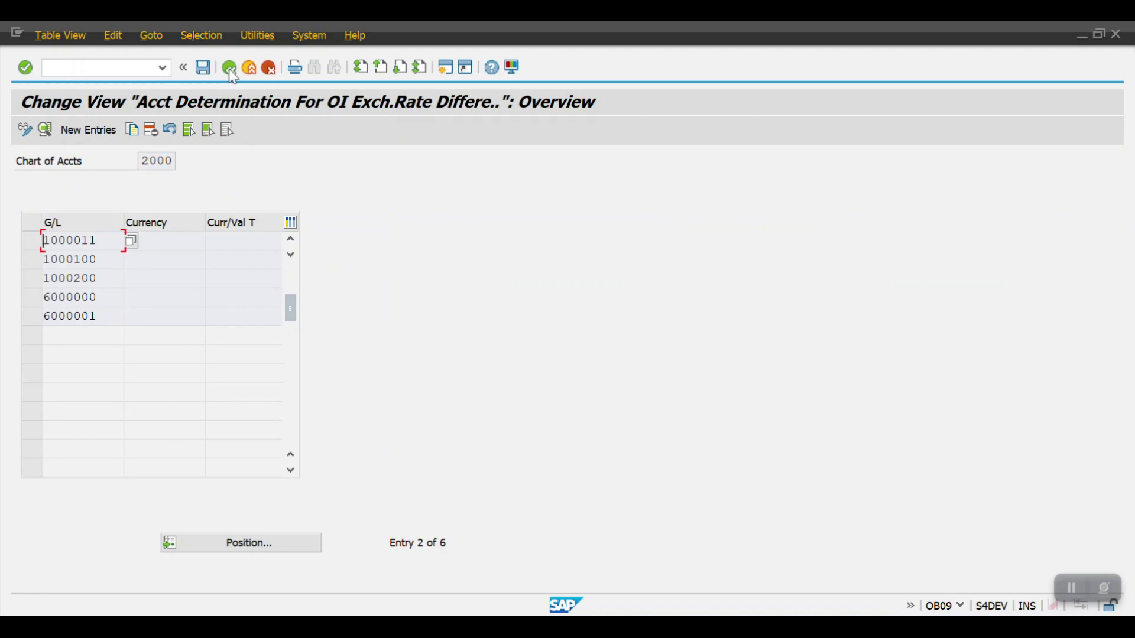
{"action": "left_click", "coordinate": [230, 69]}
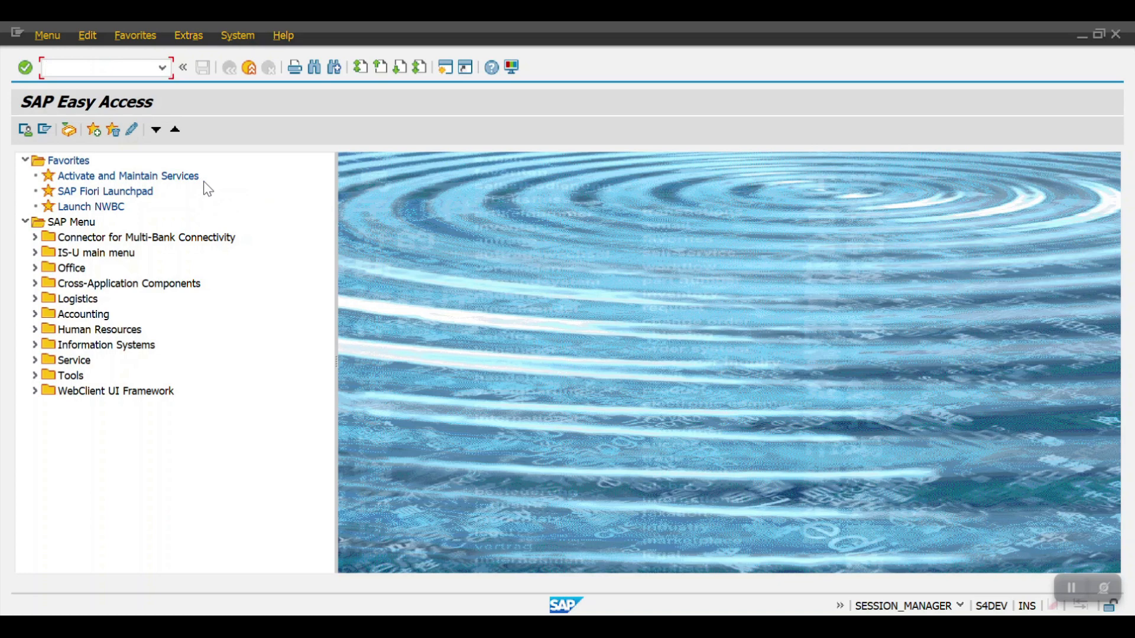
- Open transaction FB60 and choose the first suggested supplier for the vendor invoice
{"action": "type", "text": "FB"}
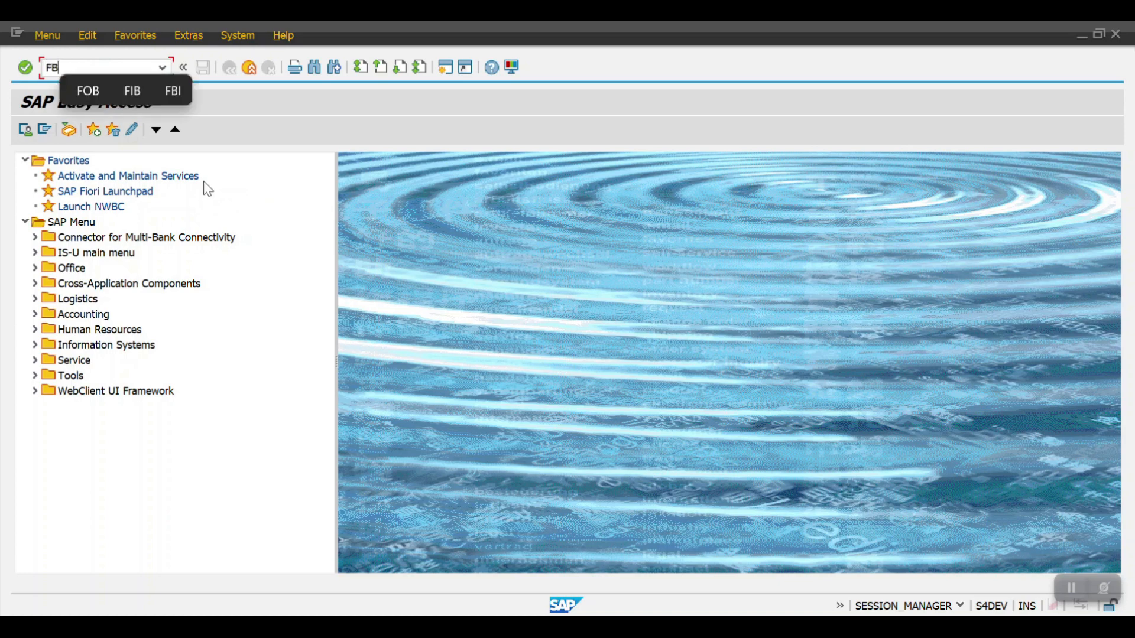
{"action": "type", "text": "60"}
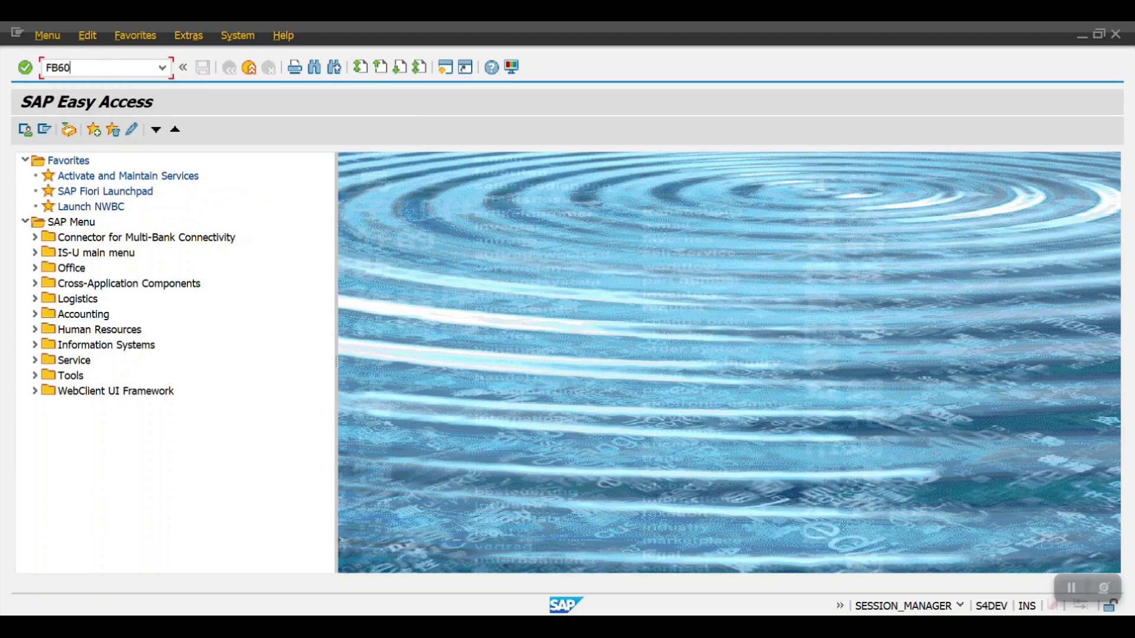
{"action": "key", "text": "Return"}
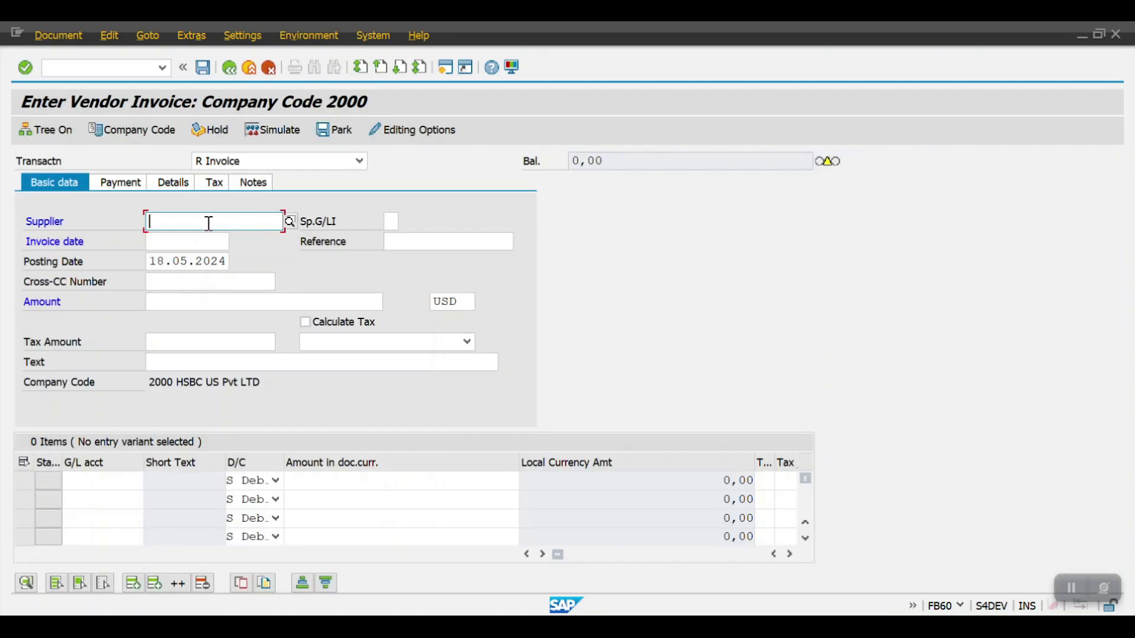
{"action": "left_click", "coordinate": [199, 223]}
{"action": "key", "text": "Down"}
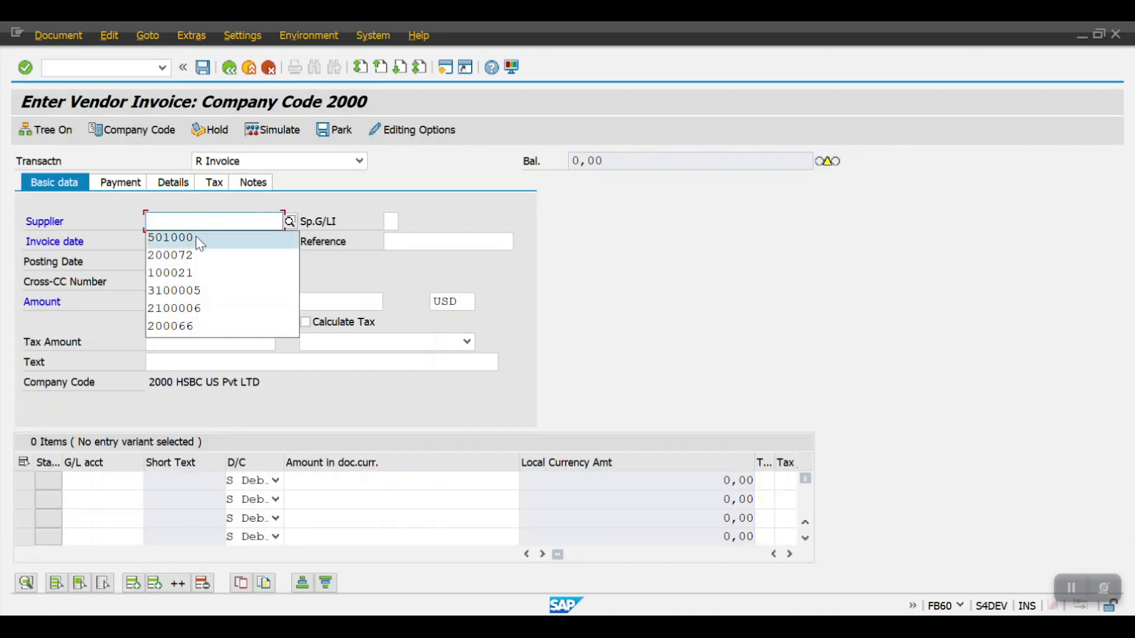
{"action": "key", "text": "Return"}
- Copy the posting date 18.05.2024 into the vendor invoice's invoice date
{"action": "left_click", "coordinate": [192, 265]}
{"action": "double_click", "coordinate": [192, 265]}
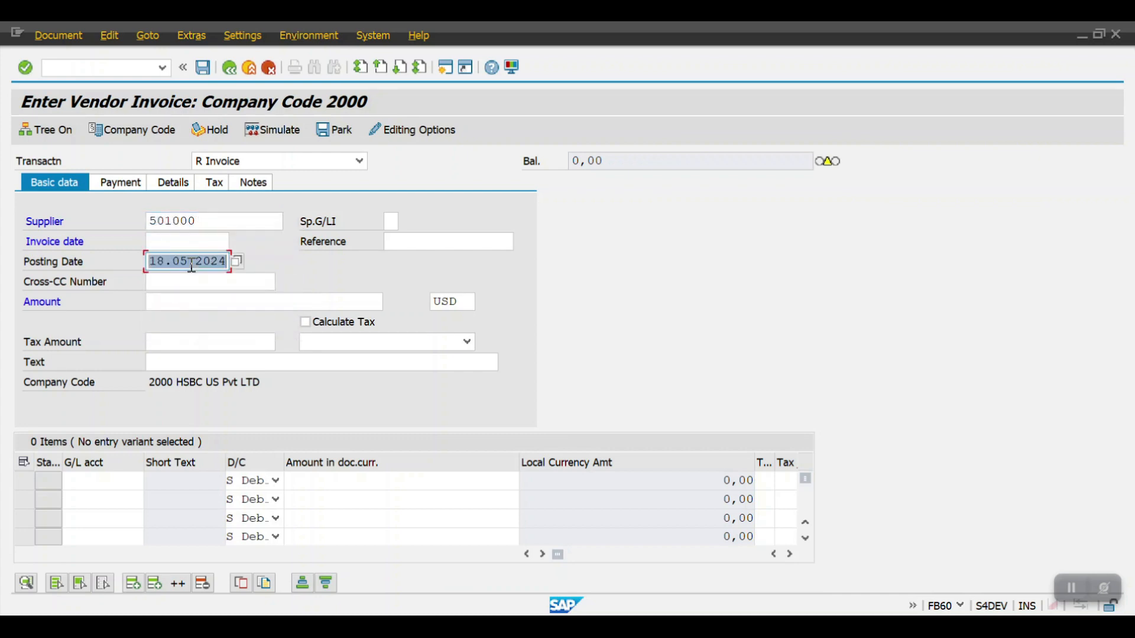
{"action": "key", "text": "ctrl+c"}
{"action": "left_click", "coordinate": [187, 245]}
{"action": "key", "text": "ctrl+v"}
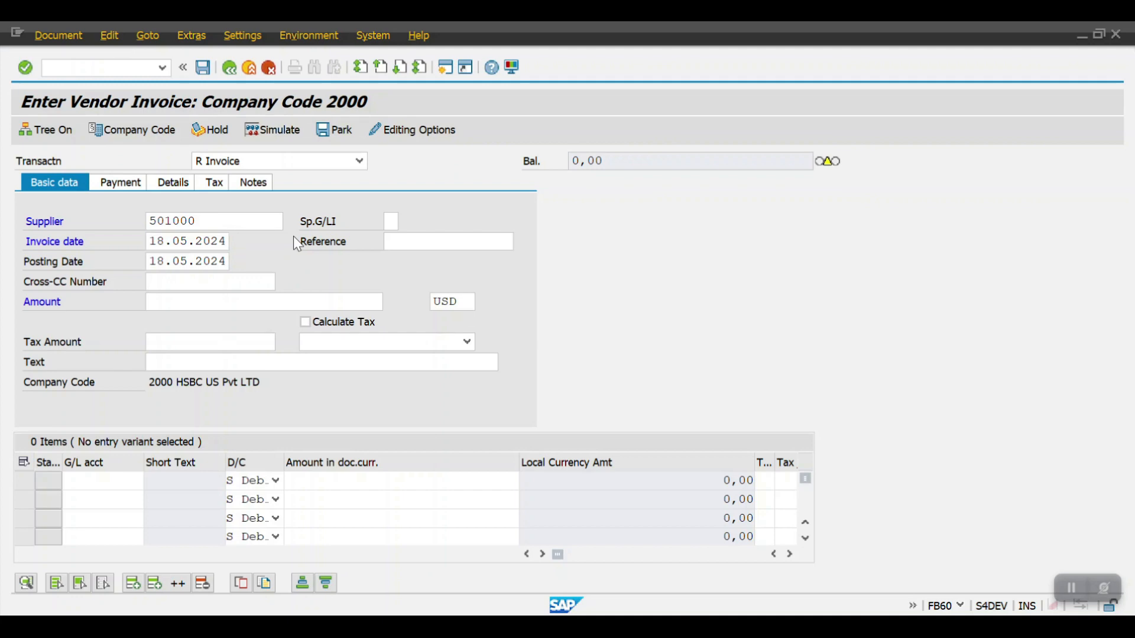
- Open transaction OB08 and start a new exchange rate entry of type M valid from 18.05.2024
{"action": "key", "text": "F3"}
{"action": "type", "text": "OB98"}
{"action": "key", "text": "Return"}
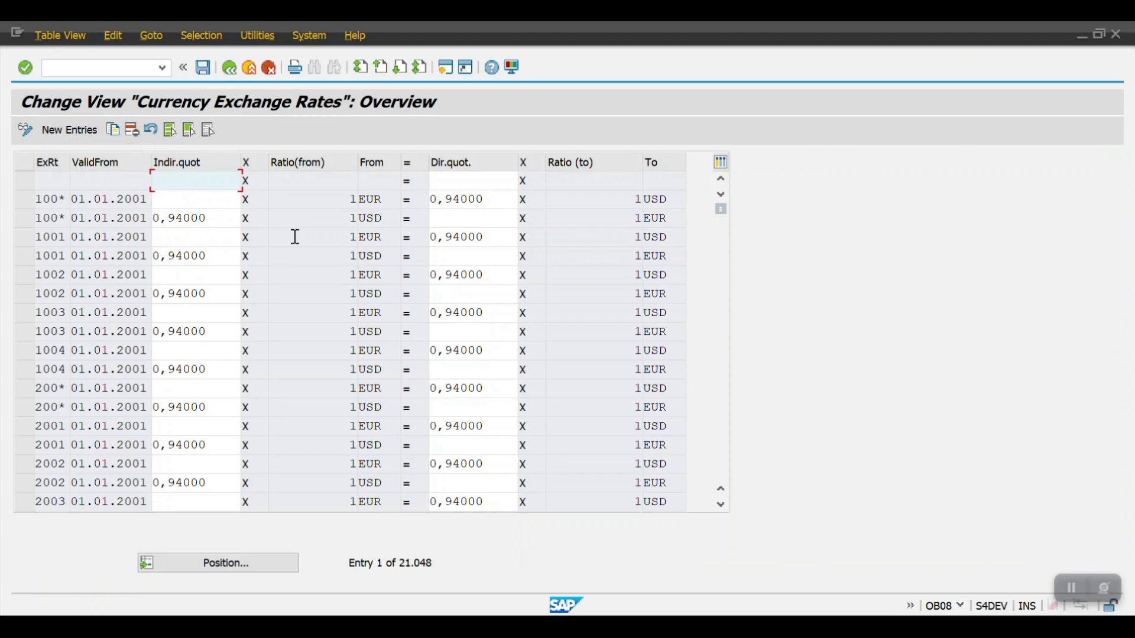
{"action": "left_click", "coordinate": [80, 133]}
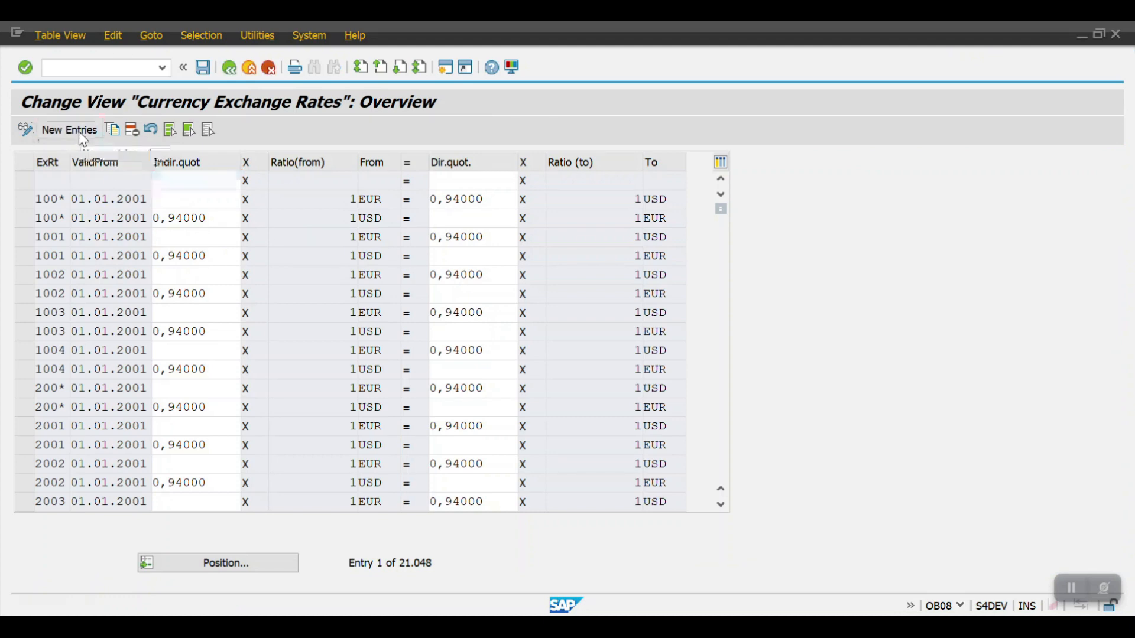
{"action": "type", "text": "M"}
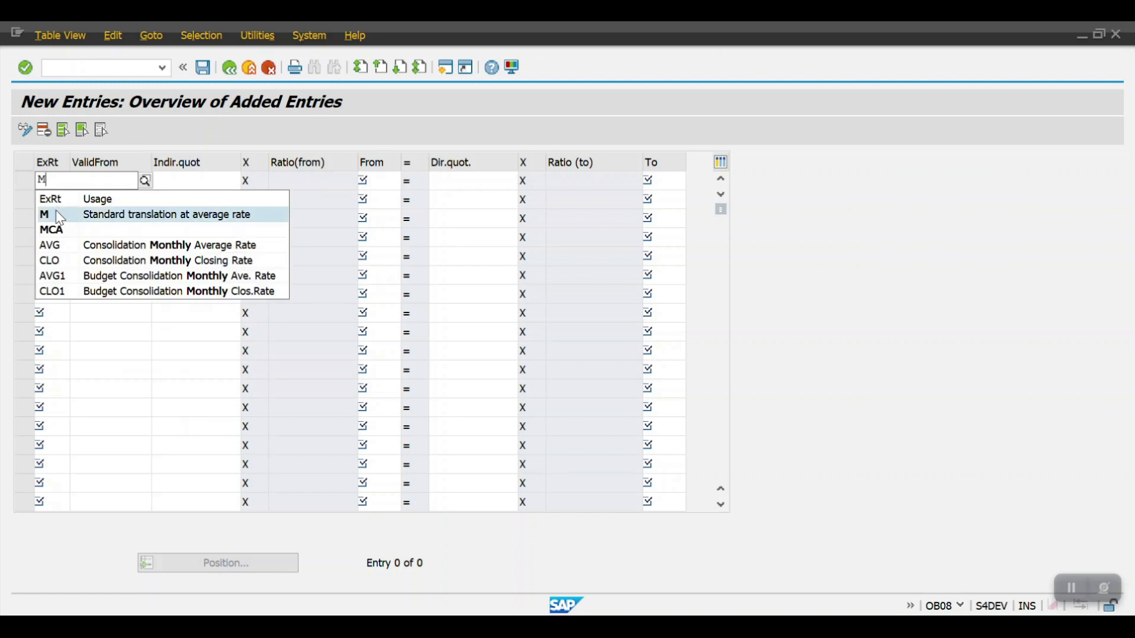
{"action": "left_click", "coordinate": [62, 215]}
{"action": "left_click", "coordinate": [128, 185]}
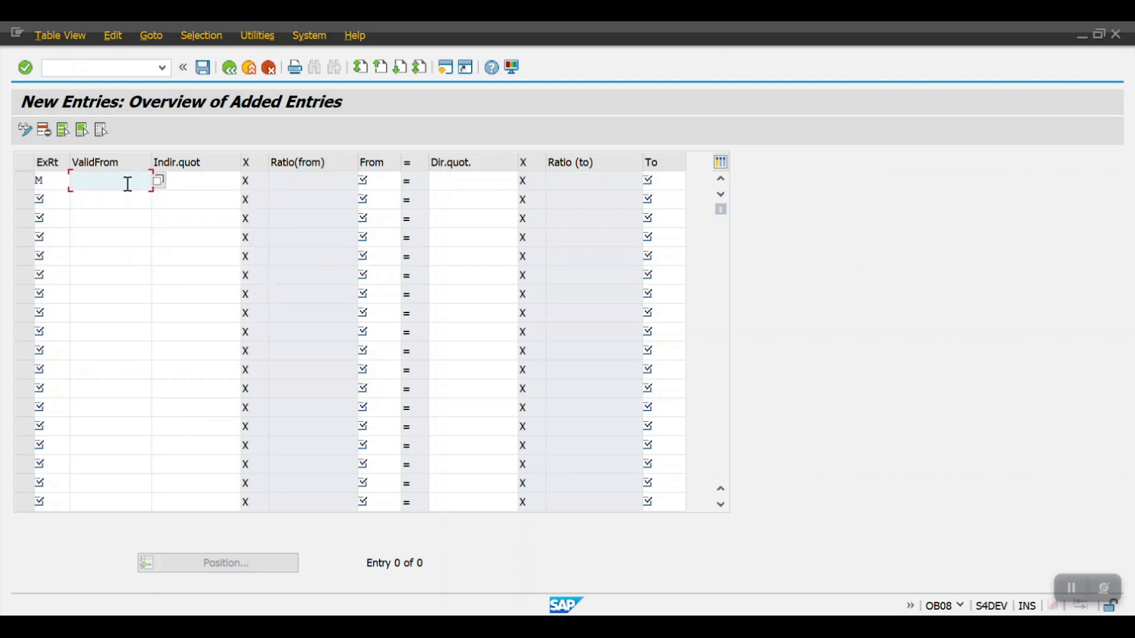
{"action": "type", "text": "18.05.2024"}
- Set the entry's source currency to USD and its direct quotation to 80
{"action": "key", "text": "Tab"}
{"action": "key", "text": "Tab"}
{"action": "type", "text": "USD"}
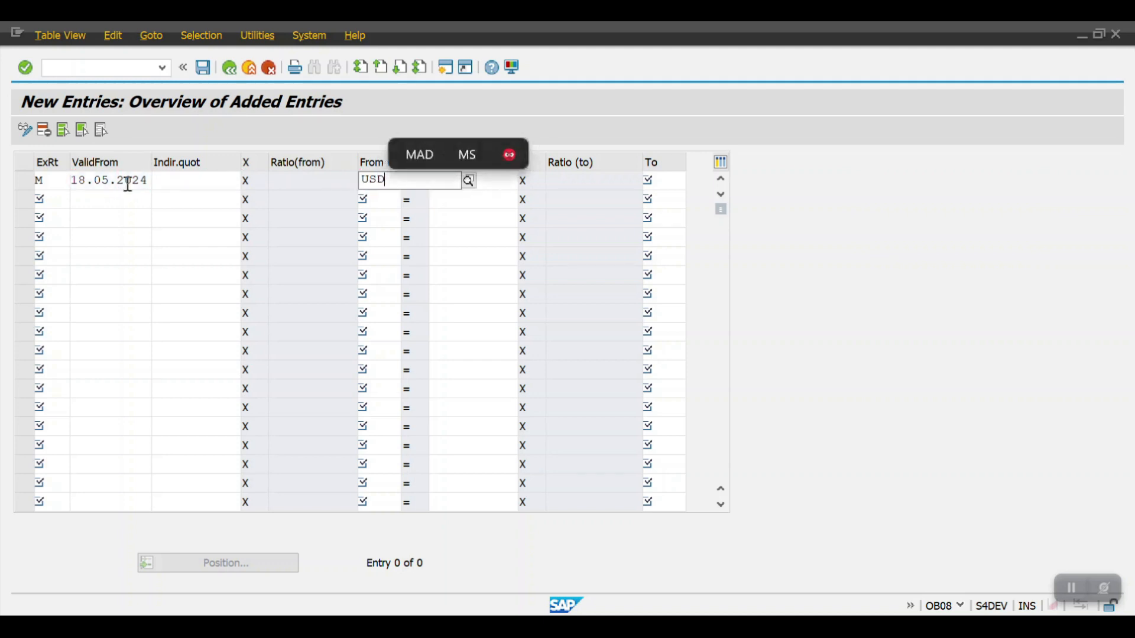
{"action": "key", "text": "Tab"}
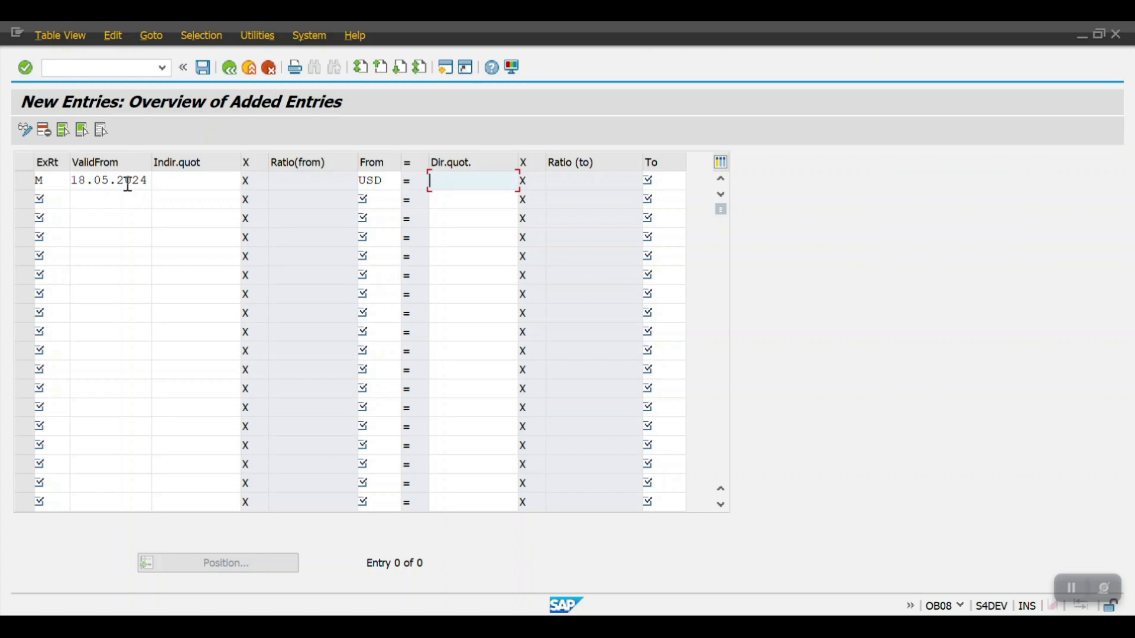
{"action": "type", "text": "1"}
{"action": "key", "text": "Tab"}
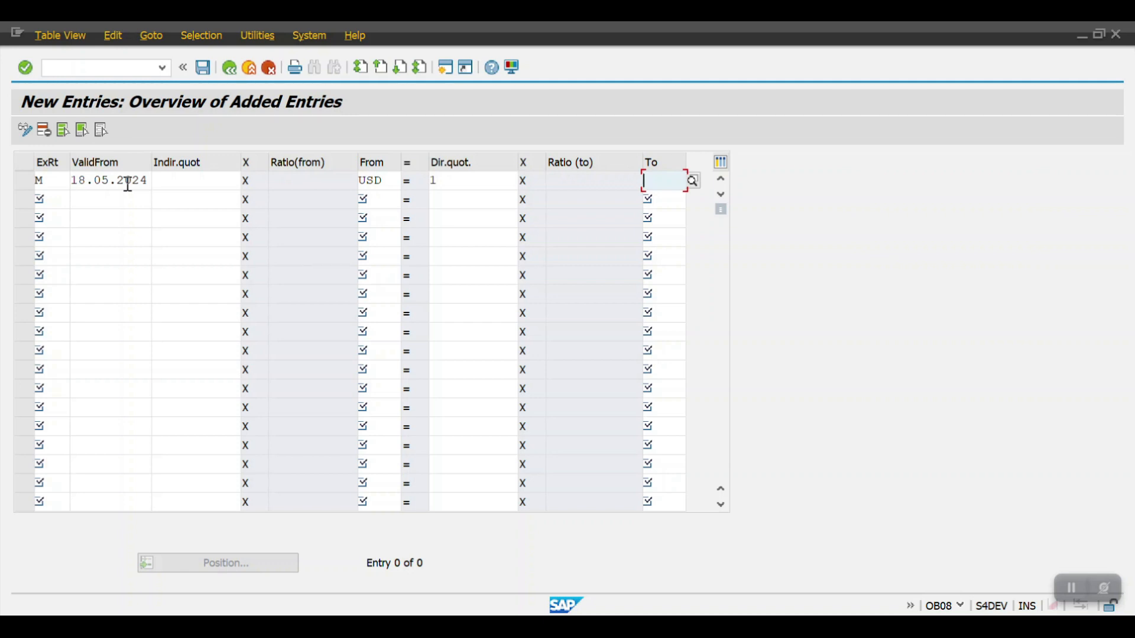
{"action": "left_click", "coordinate": [454, 180]}
{"action": "key", "text": "BackSpace"}
{"action": "type", "text": "80"}
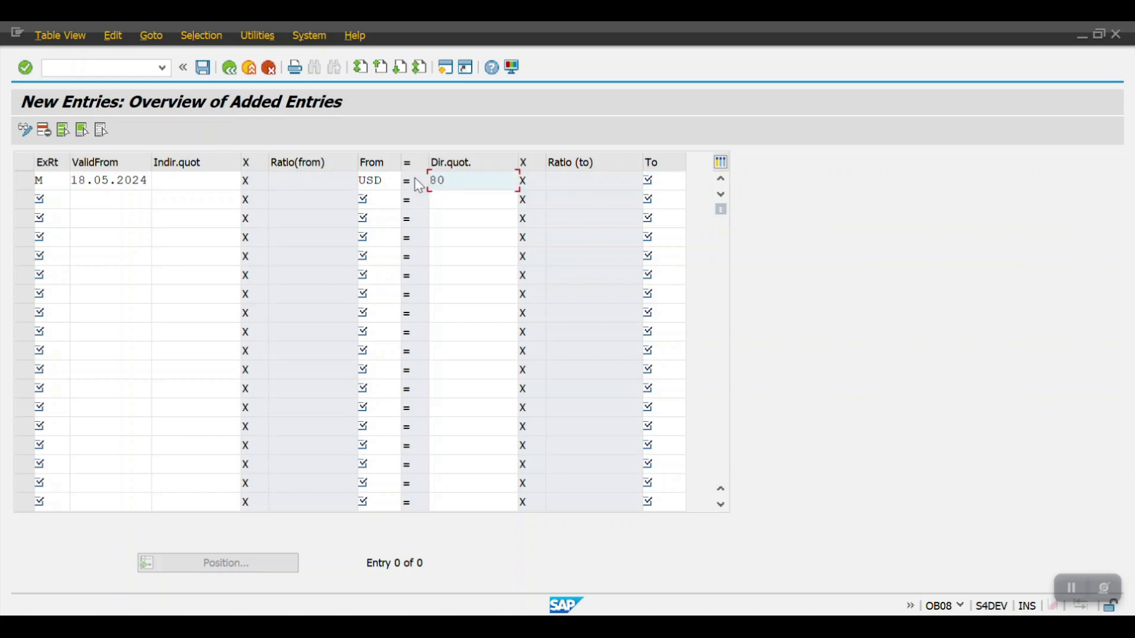
- Set the entry's target currency to INR and save the exchange rate
{"action": "left_click", "coordinate": [653, 180]}
{"action": "type", "text": "INR"}
{"action": "key", "text": "Return"}
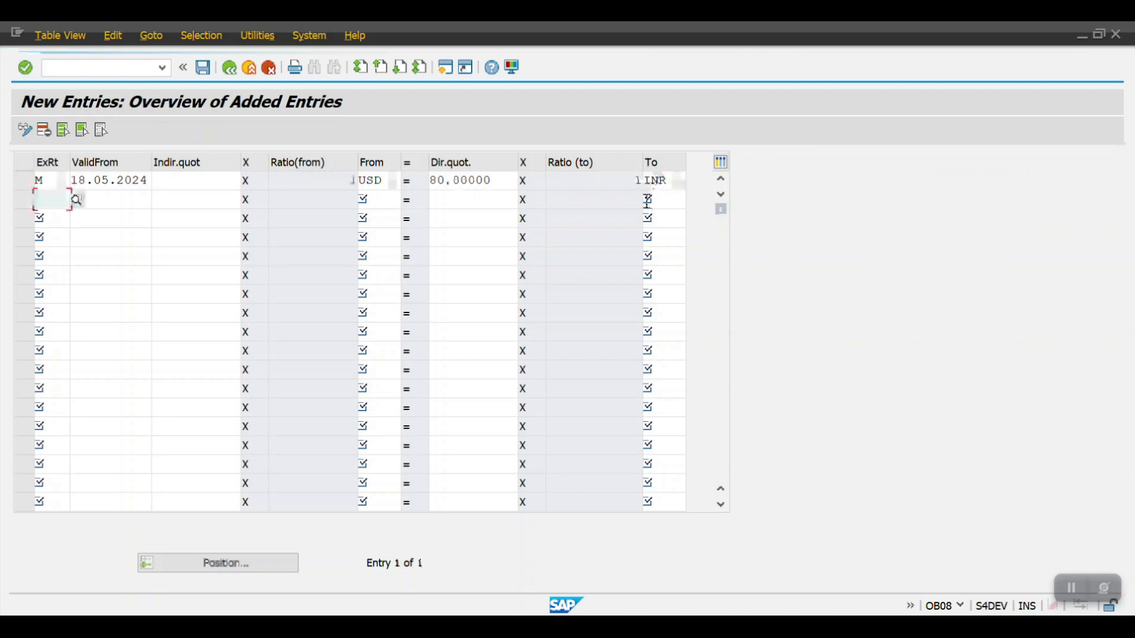
{"action": "key", "text": "ctrl+s"}
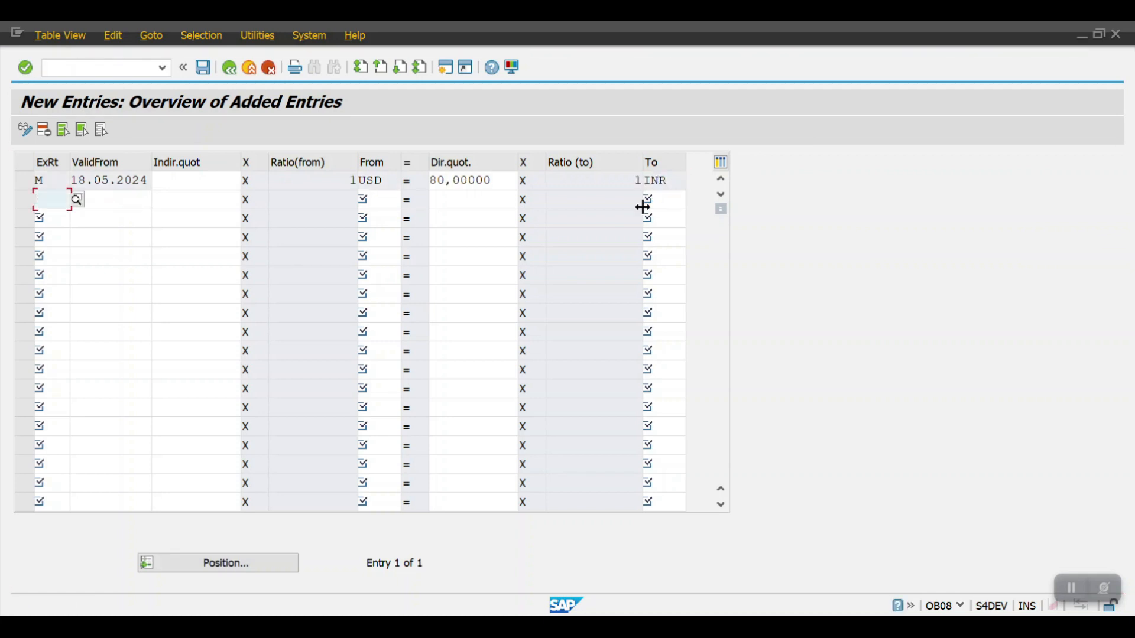
- Start a second exchange rate entry of type M valid from 18.05.2024 with source currency INR
{"action": "type", "text": "M"}
{"action": "key", "text": "Tab"}
{"action": "type", "text": "18.05.2024"}
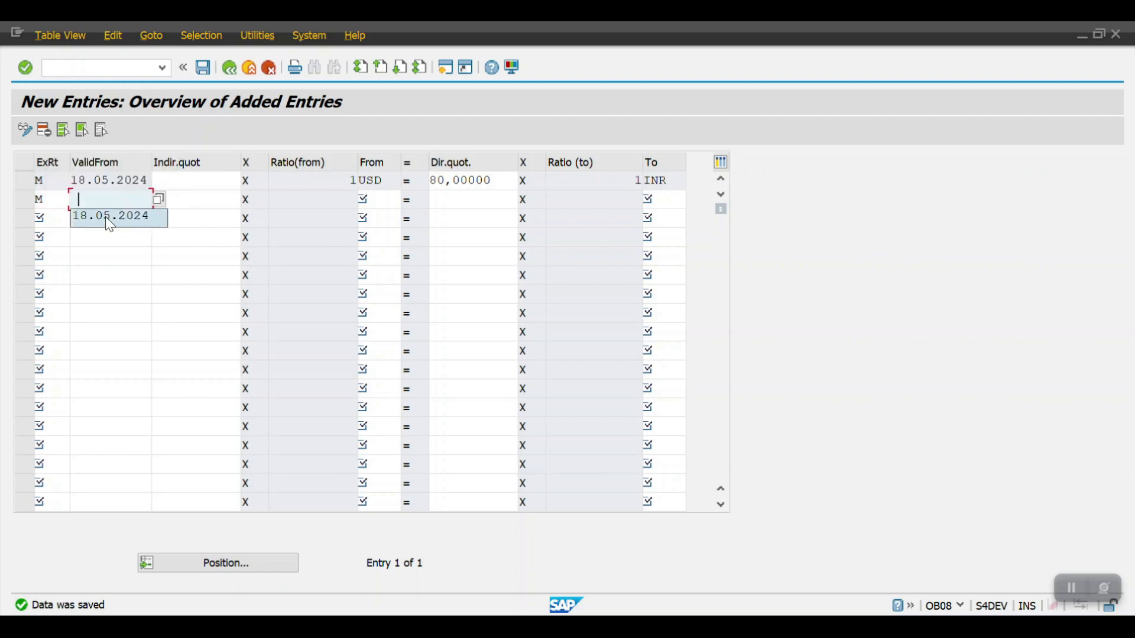
{"action": "left_click", "coordinate": [106, 217]}
{"action": "key", "text": "Tab"}
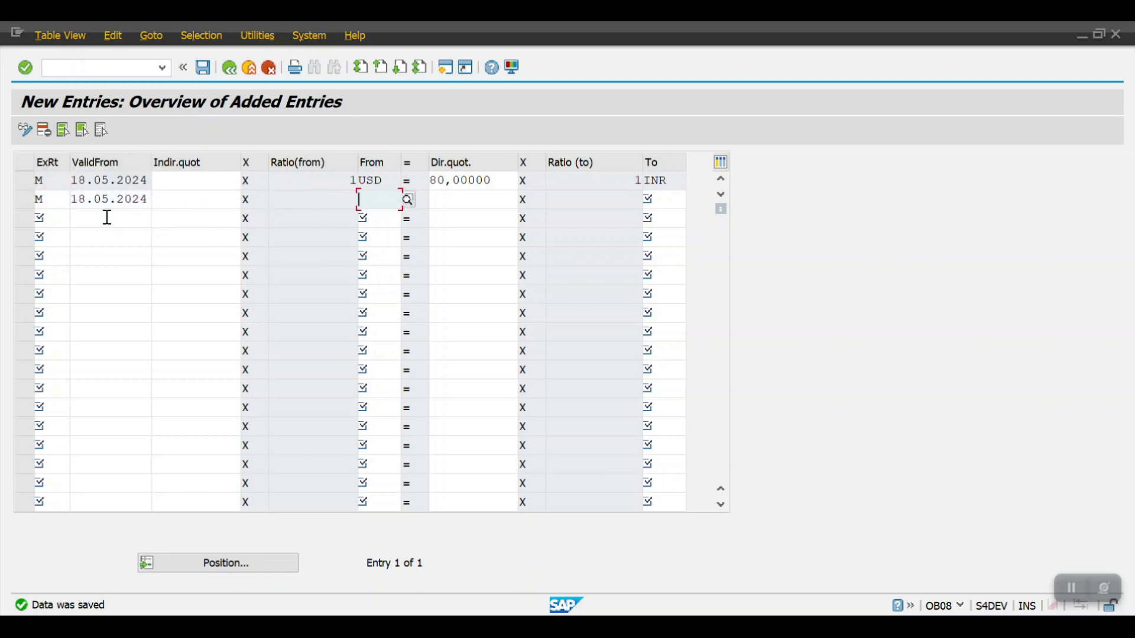
{"action": "type", "text": "INR"}
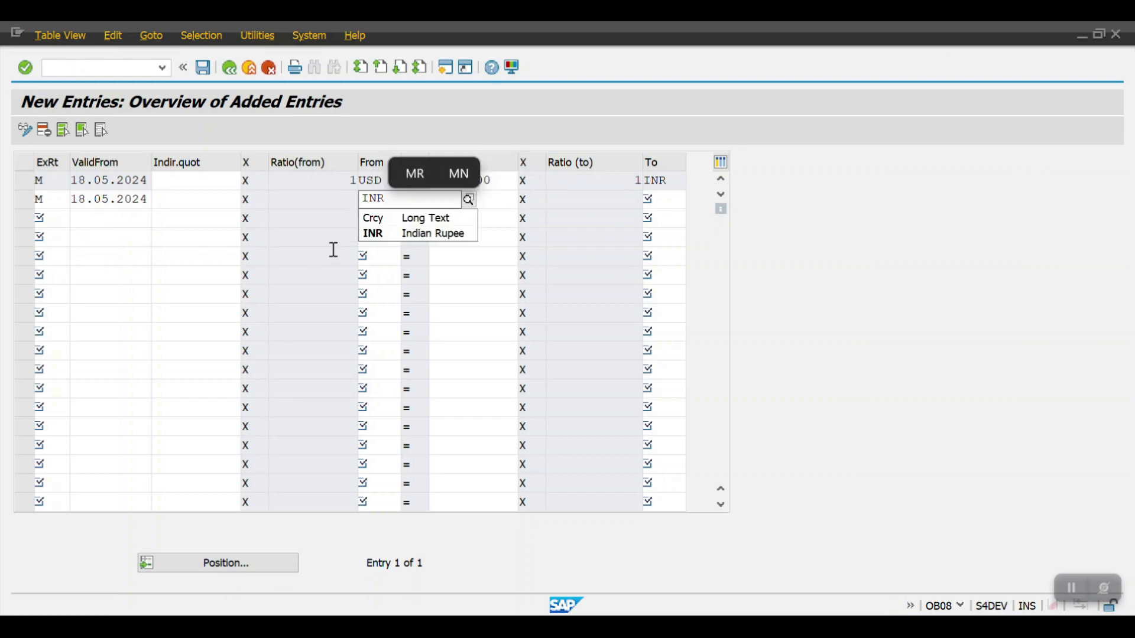
{"action": "left_click", "coordinate": [376, 239]}
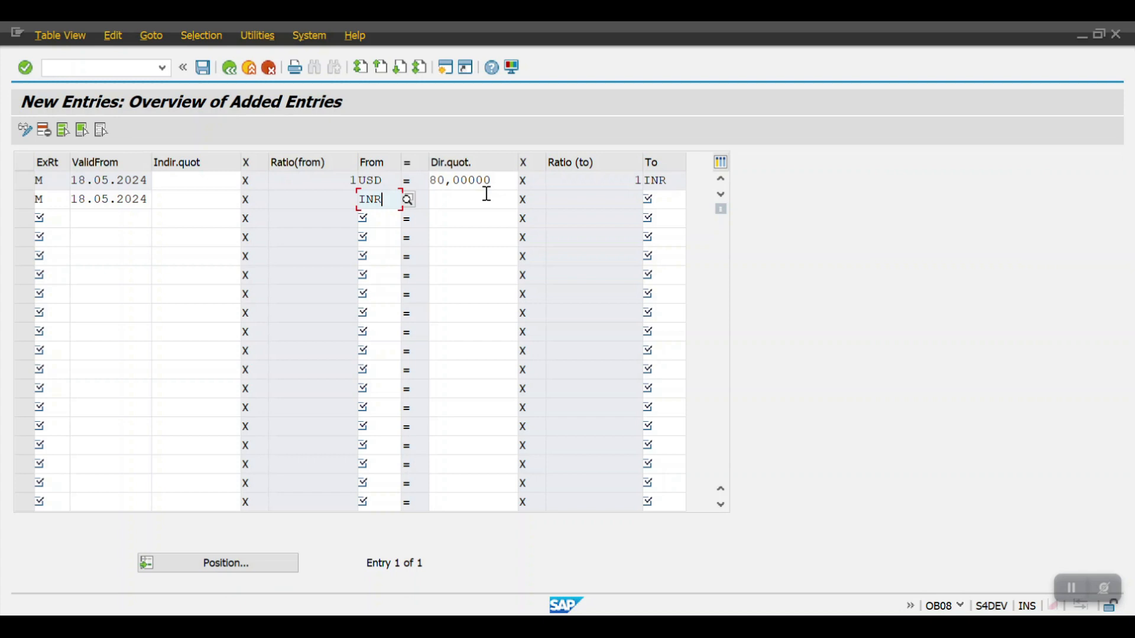
- Set the INR entry's direct quotation to 80 and target currency to USD, save it, and leave exchange rate maintenance
{"action": "left_click", "coordinate": [467, 203]}
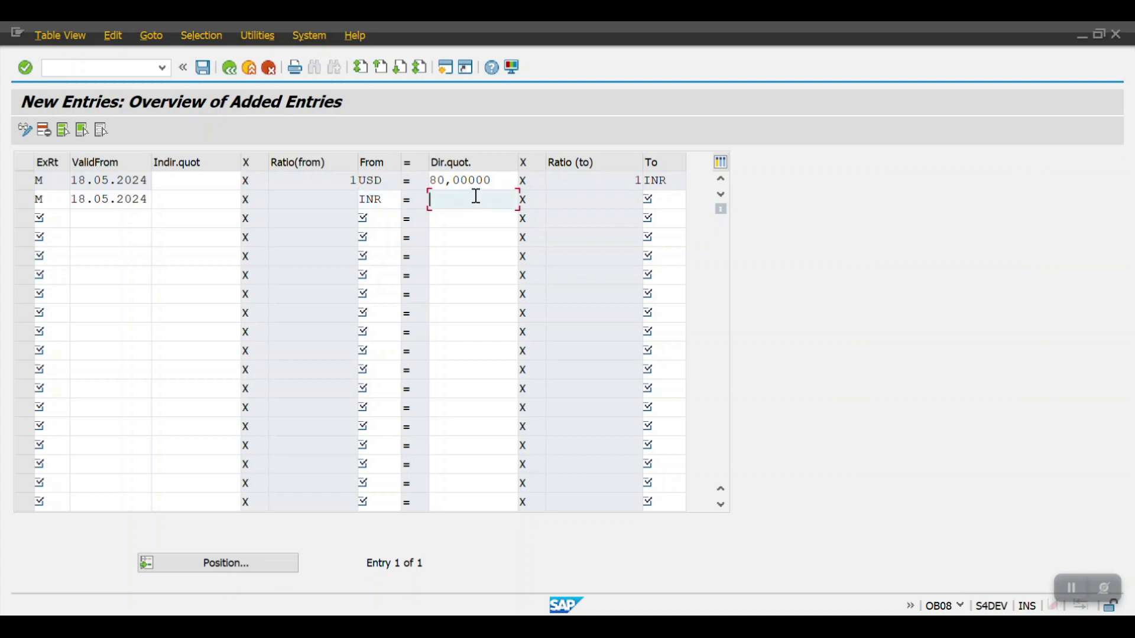
{"action": "type", "text": "80"}
{"action": "key", "text": "Tab"}
{"action": "key", "text": "Tab"}
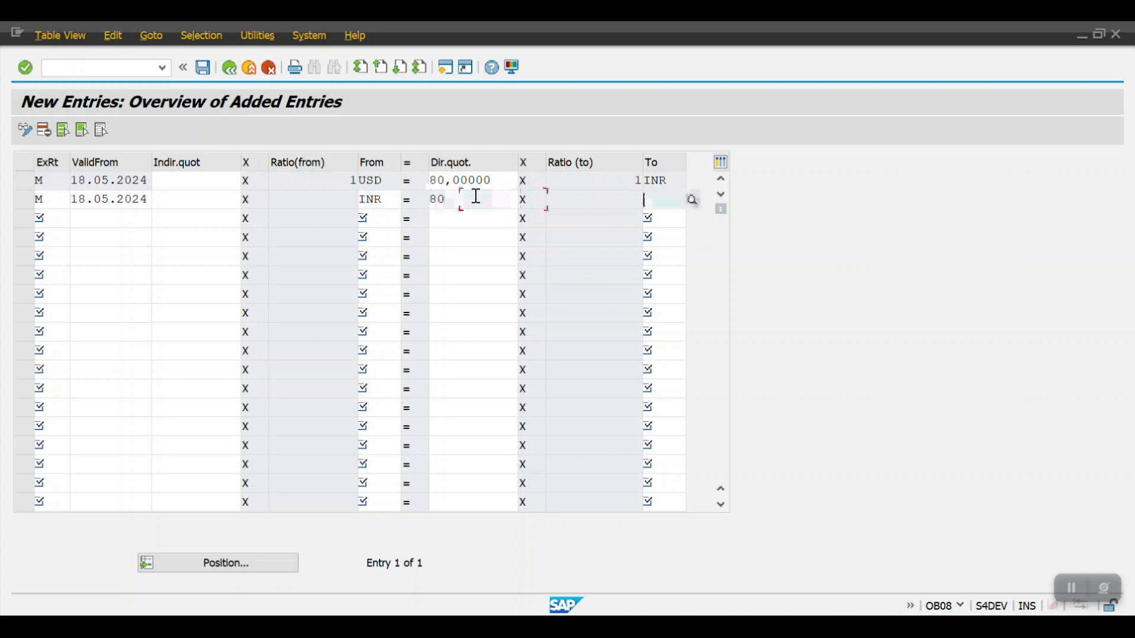
{"action": "type", "text": "USD"}
{"action": "key", "text": "Return"}
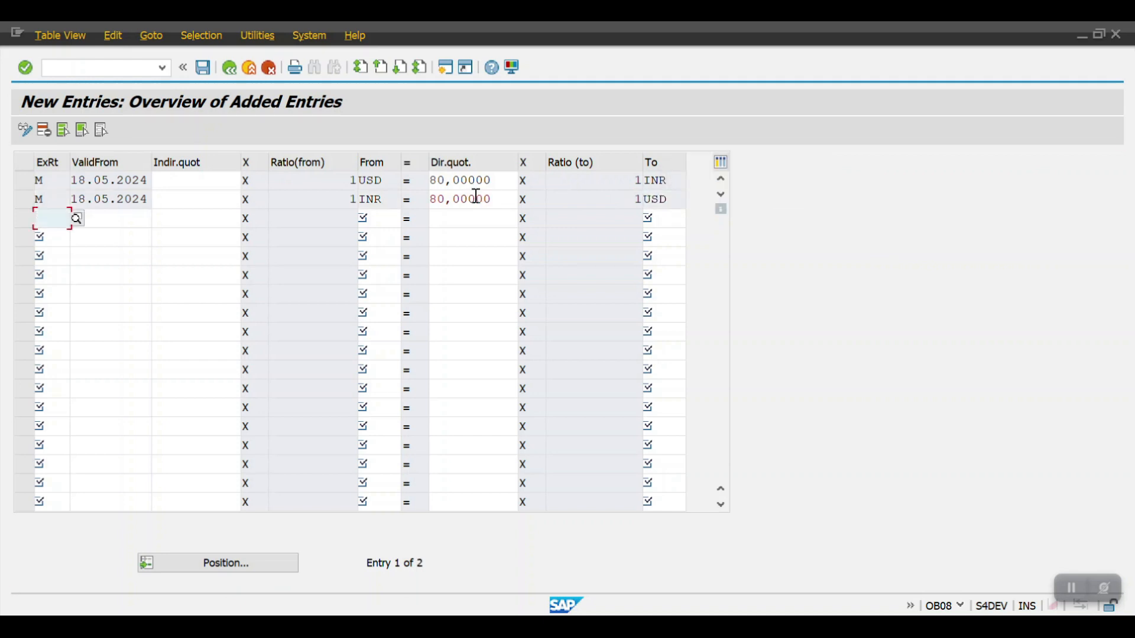
{"action": "key", "text": "ctrl+s"}
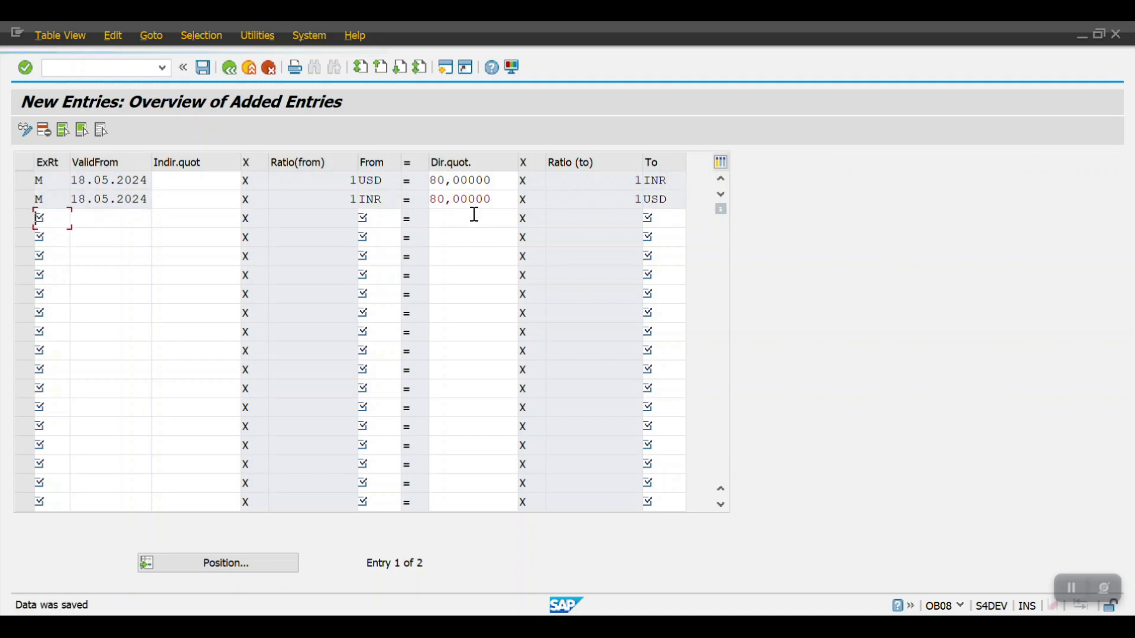
{"action": "left_click", "coordinate": [231, 69]}
{"action": "left_click", "coordinate": [230, 69]}
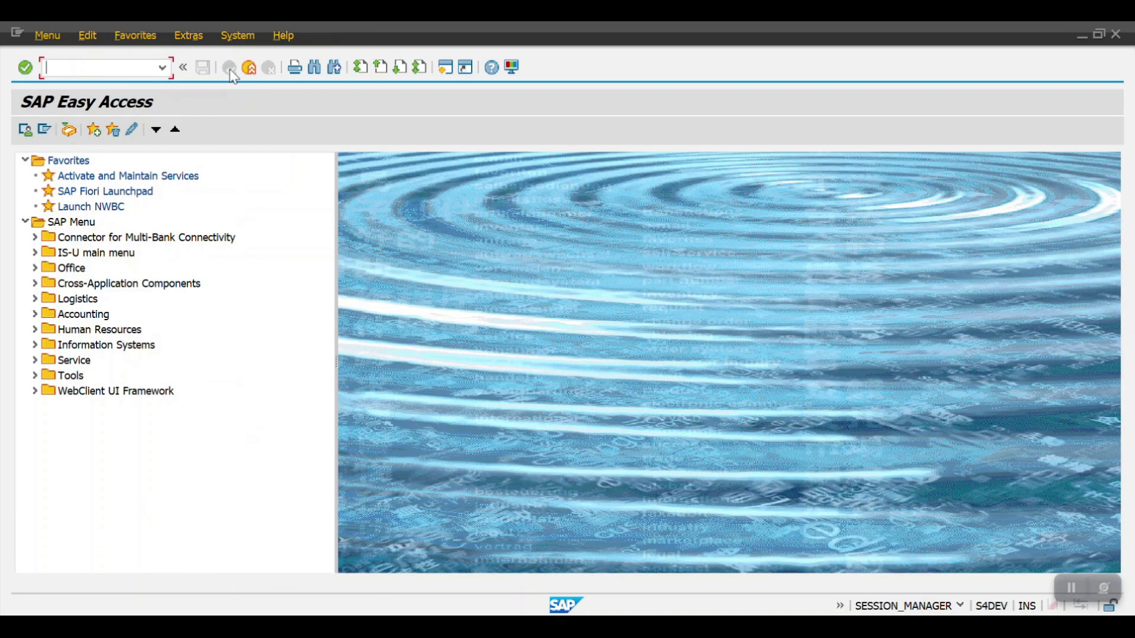
- Return to the open vendor invoice and set its currency to INR and its amount to 100000
{"action": "key", "text": "alt+Tab"}
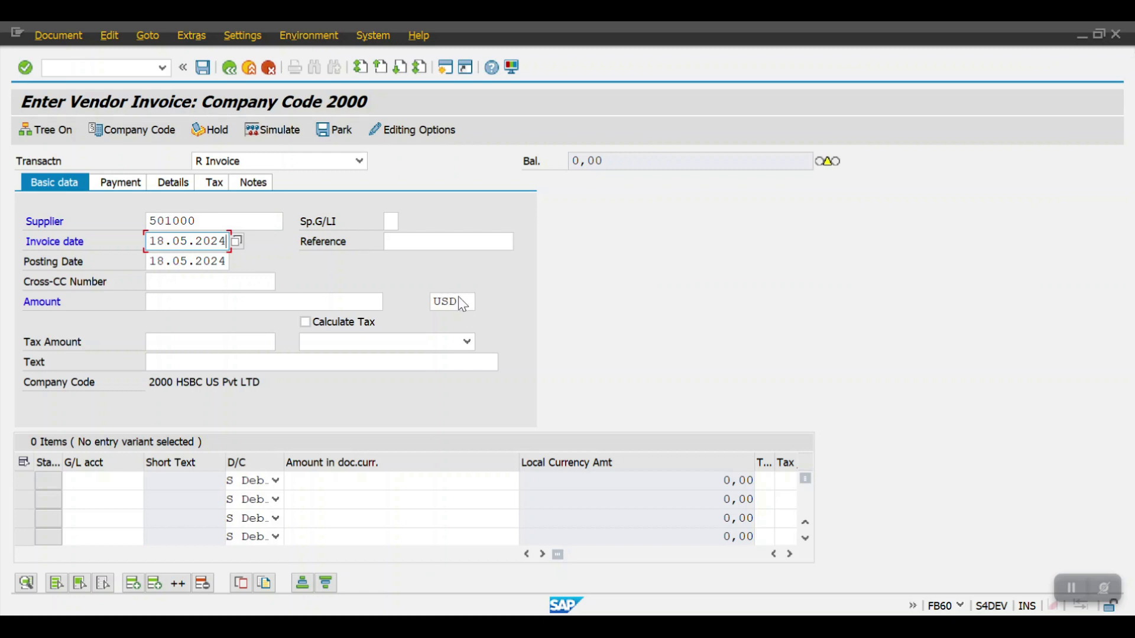
{"action": "double_click", "coordinate": [465, 301]}
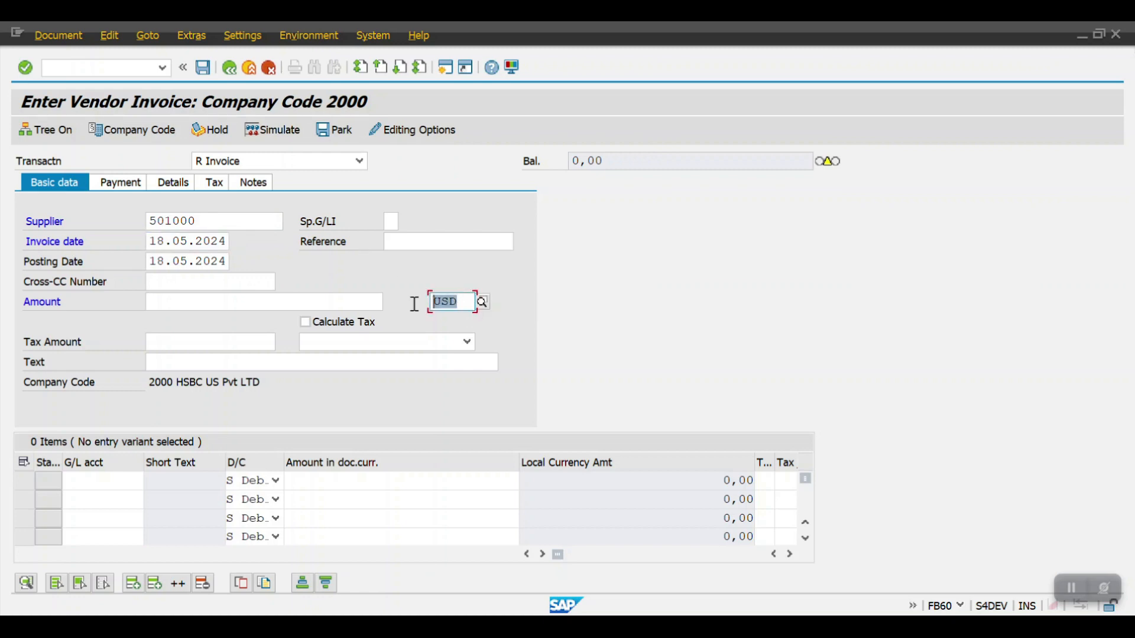
{"action": "type", "text": "INR"}
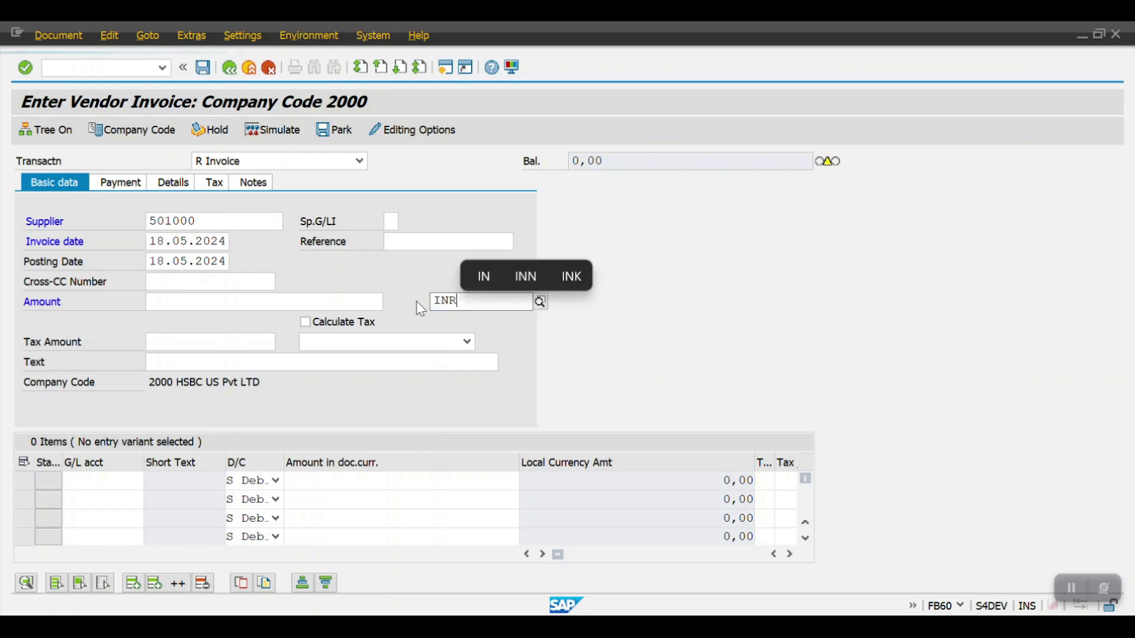
{"action": "left_click", "coordinate": [448, 335]}
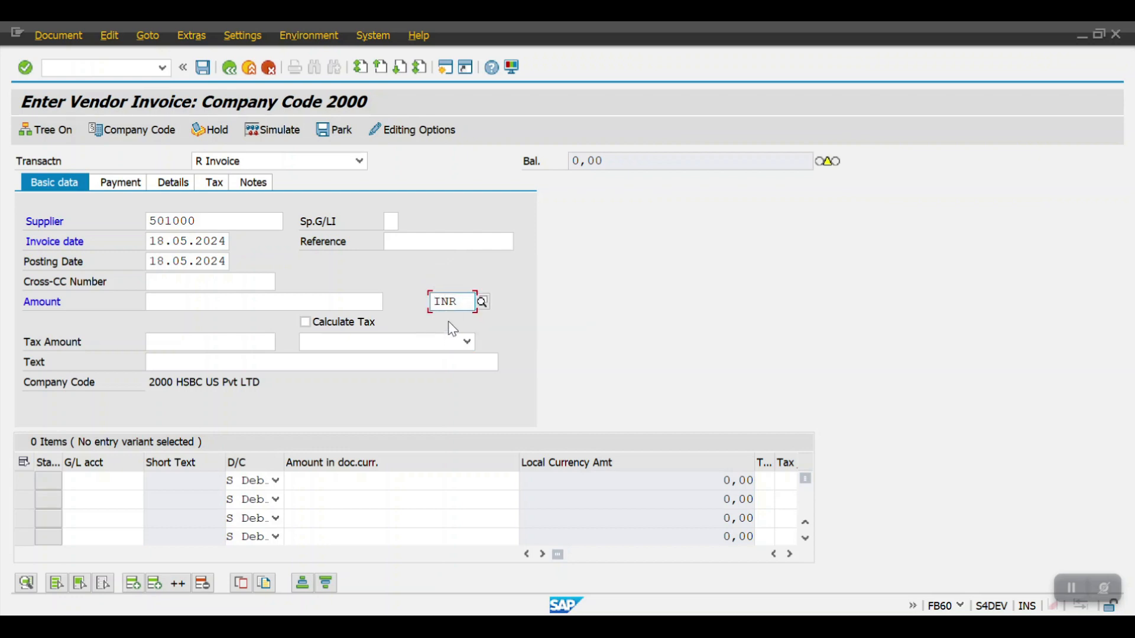
{"action": "left_click", "coordinate": [206, 299]}
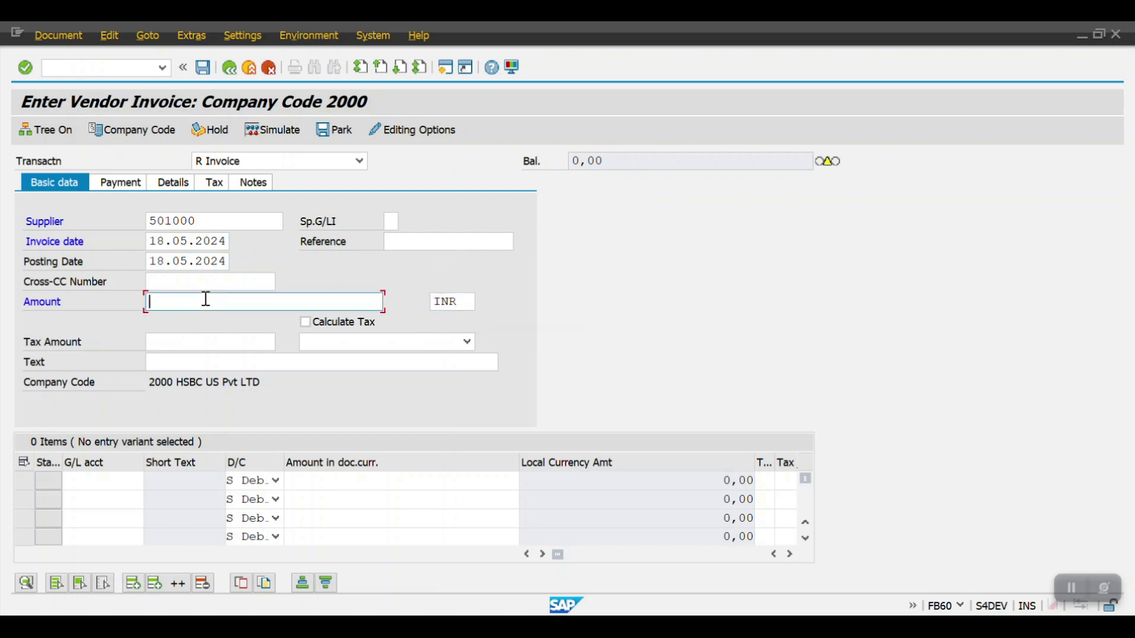
{"action": "type", "text": "100000"}
- Assign G/L account 6000001 to the invoice's first line item
{"action": "left_click", "coordinate": [121, 480]}
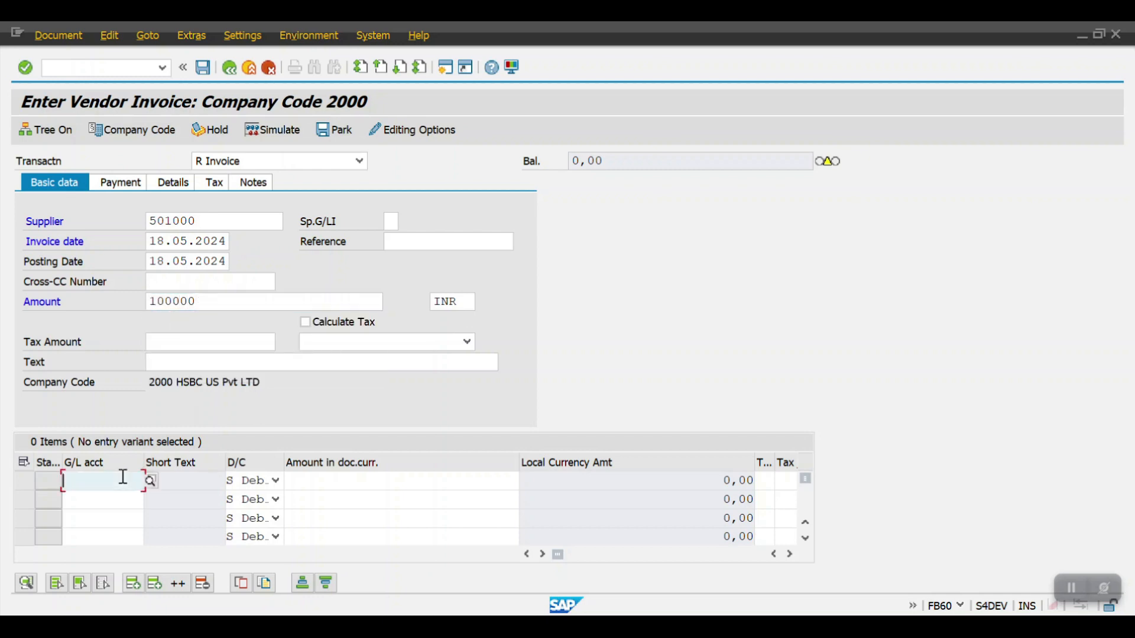
{"action": "left_click", "coordinate": [131, 459]}
{"action": "key", "text": "BackSpace"}
{"action": "type", "text": "1"}
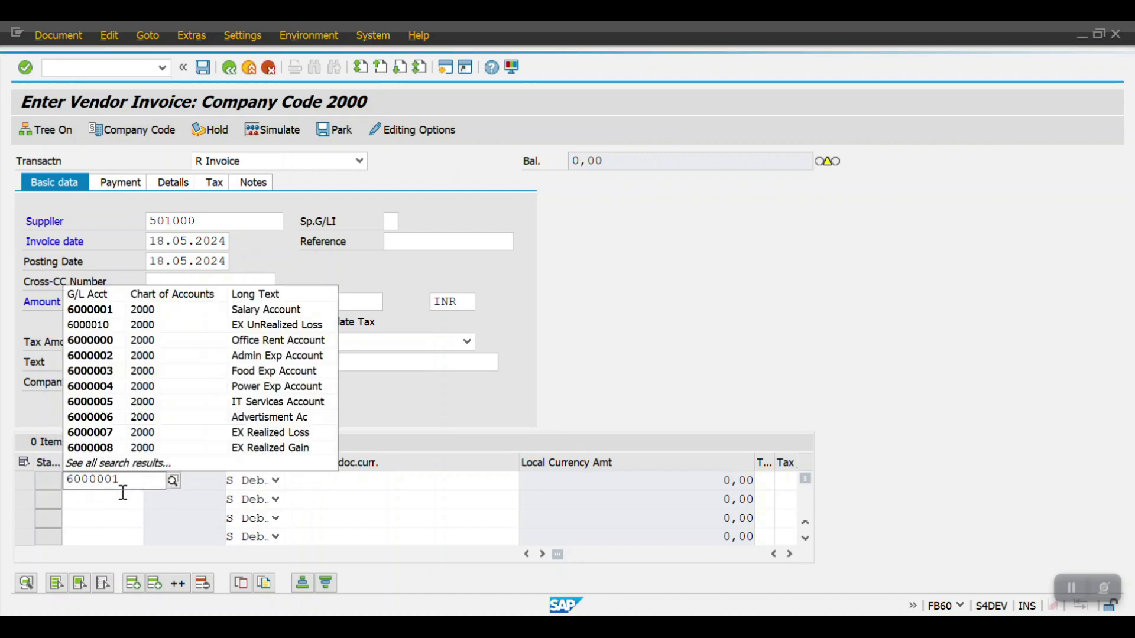
{"action": "left_click", "coordinate": [98, 314]}
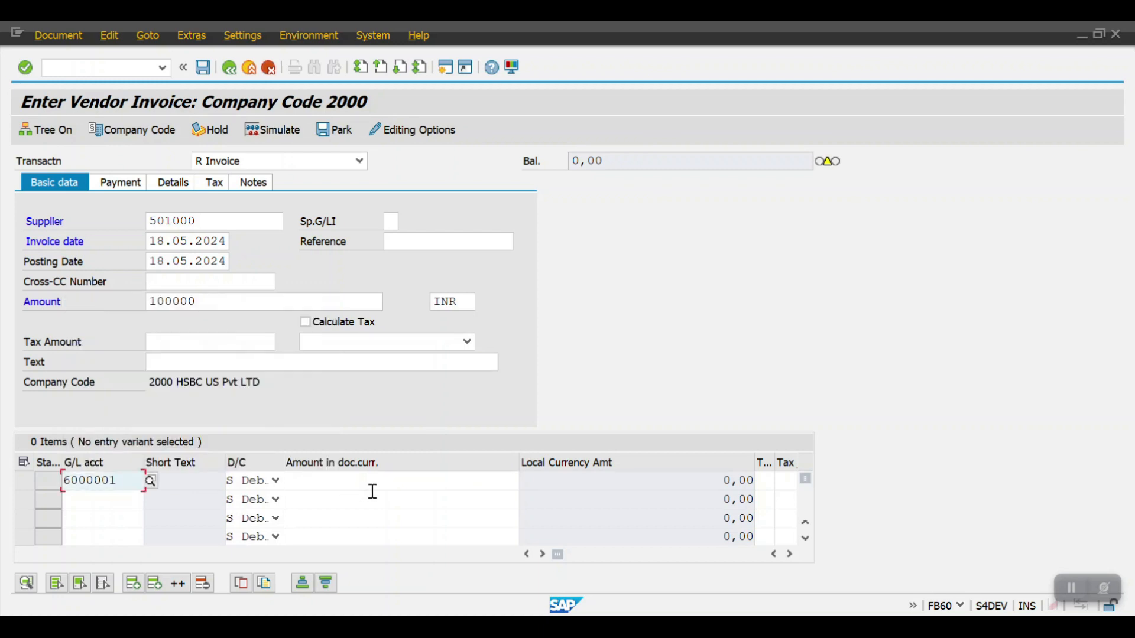
- Copy the invoice amount 100000 into the first line item's document currency amount
{"action": "left_click", "coordinate": [193, 295]}
{"action": "left_click_drag", "start_coordinate": [193, 296], "coordinate": [104, 286]}
{"action": "key", "text": "ctrl+c"}
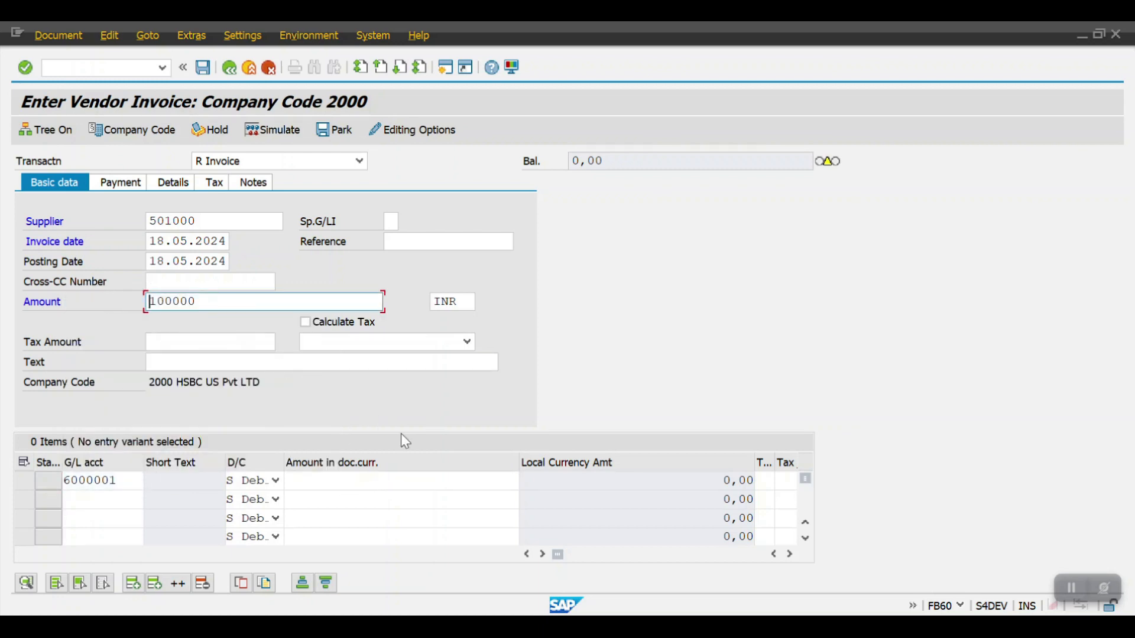
{"action": "left_click", "coordinate": [433, 480]}
{"action": "key", "text": "ctrl+v"}
- Try to assign cost center ADMIN to the first line item
{"action": "key", "text": "Tab"}
{"action": "key", "text": "Tab"}
{"action": "key", "text": "Tab"}
{"action": "key", "text": "Tab"}
{"action": "key", "text": "Tab"}
{"action": "key", "text": "Tab"}
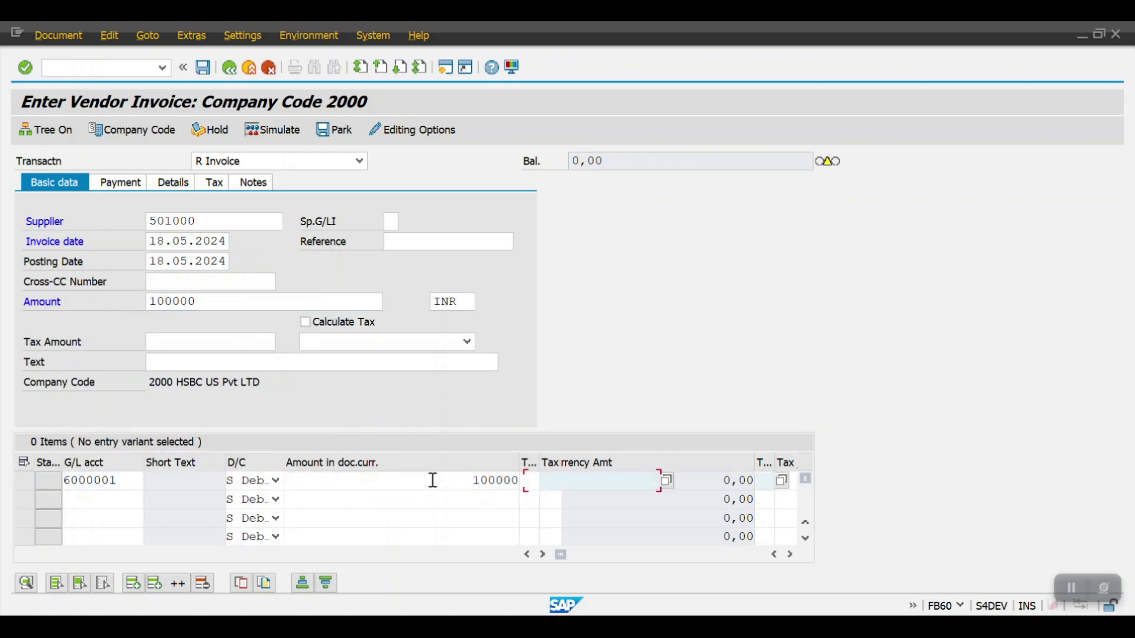
{"action": "key", "text": "Tab"}
{"action": "key", "text": "Tab"}
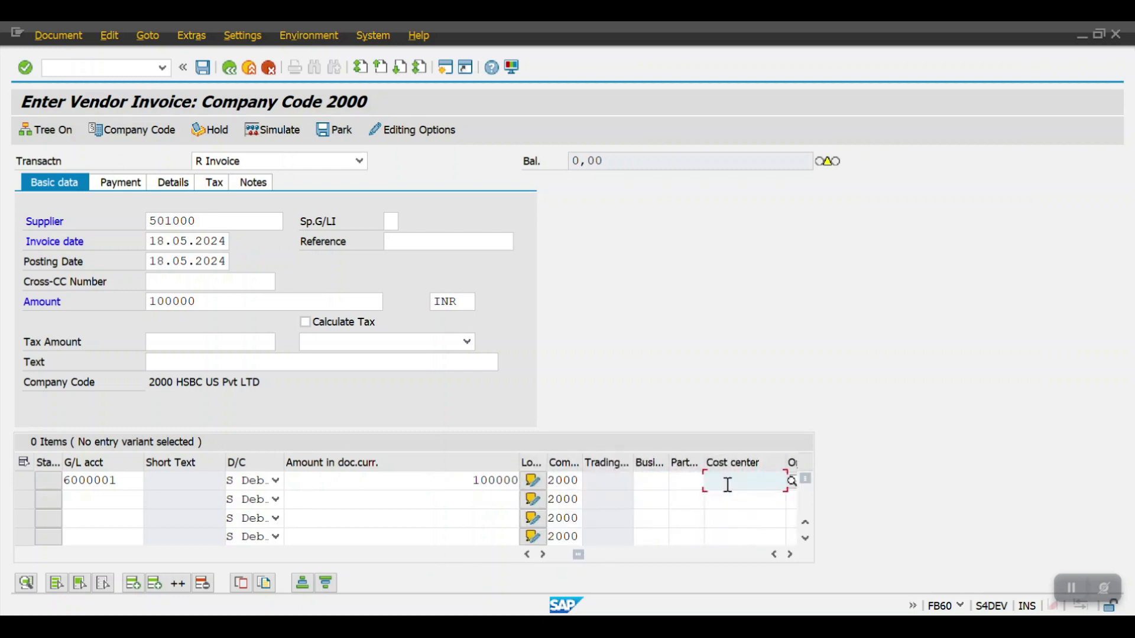
{"action": "left_click", "coordinate": [727, 481]}
{"action": "left_click", "coordinate": [751, 332]}
{"action": "key", "text": "Return"}
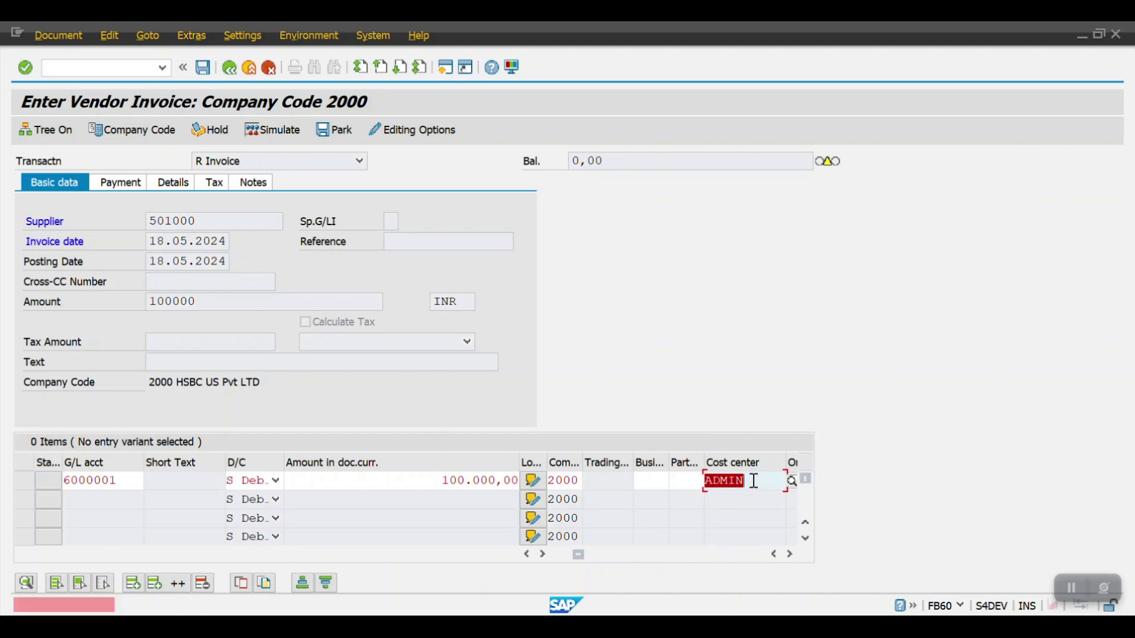
- Set the first line item's cost center to ADMIN_001 and post the vendor invoice
{"action": "key", "text": "BackSpace"}
{"action": "key", "text": "Down"}
{"action": "key", "text": "Down"}
{"action": "key", "text": "Return"}
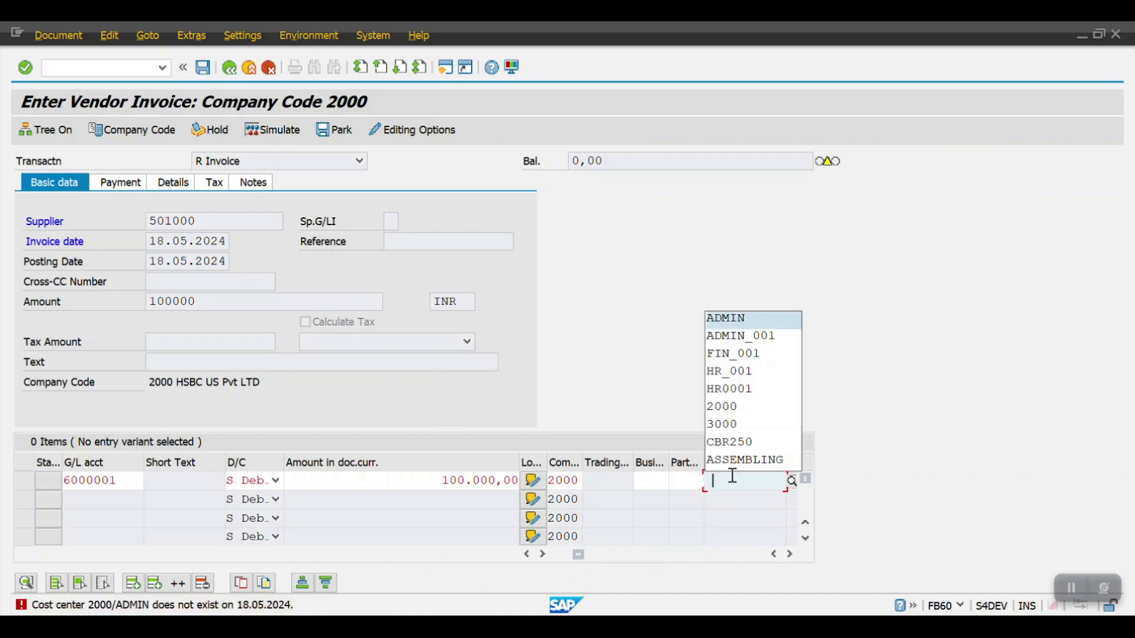
{"action": "key", "text": "Return"}
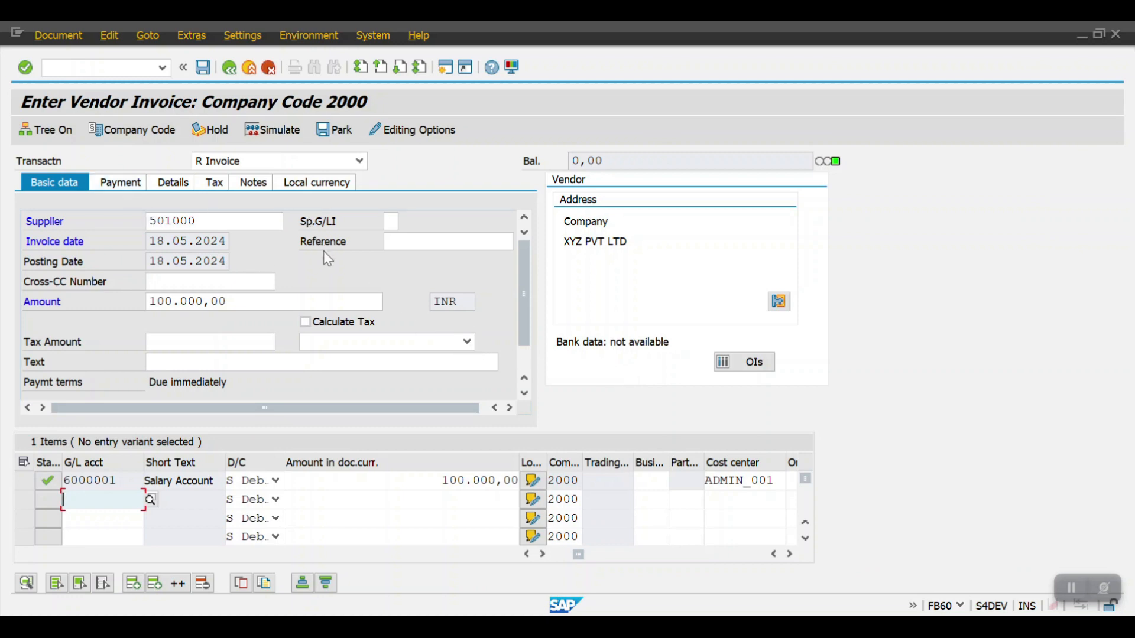
{"action": "key", "text": "Return"}
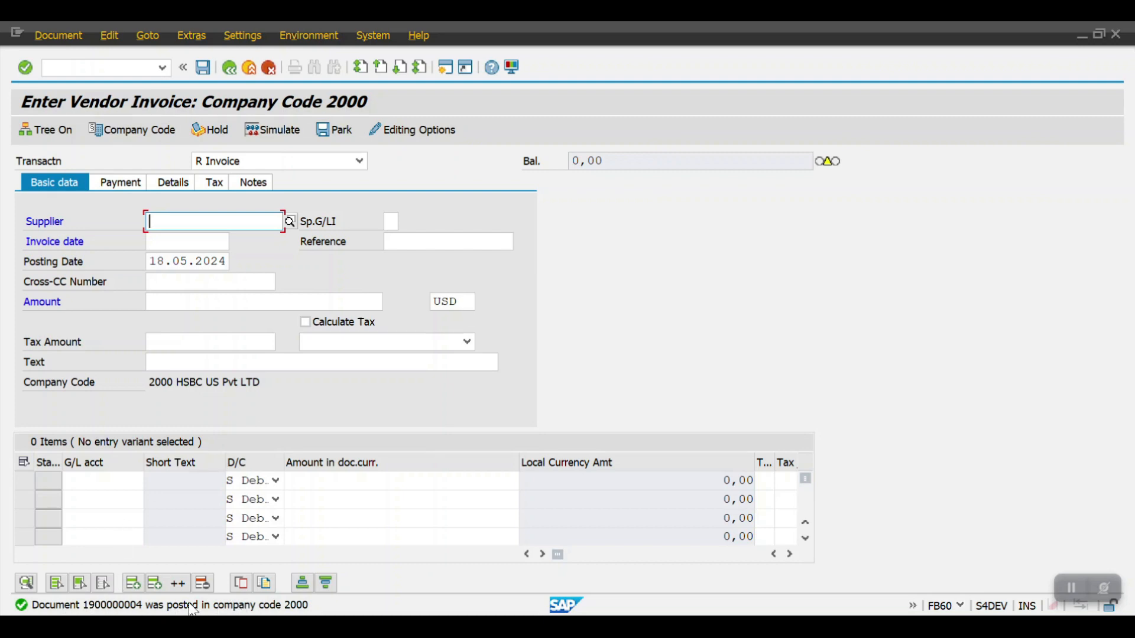
- Display the posted document, examine the exchange rate in its header, and return to vendor invoice entry
{"action": "left_click", "coordinate": [41, 33]}
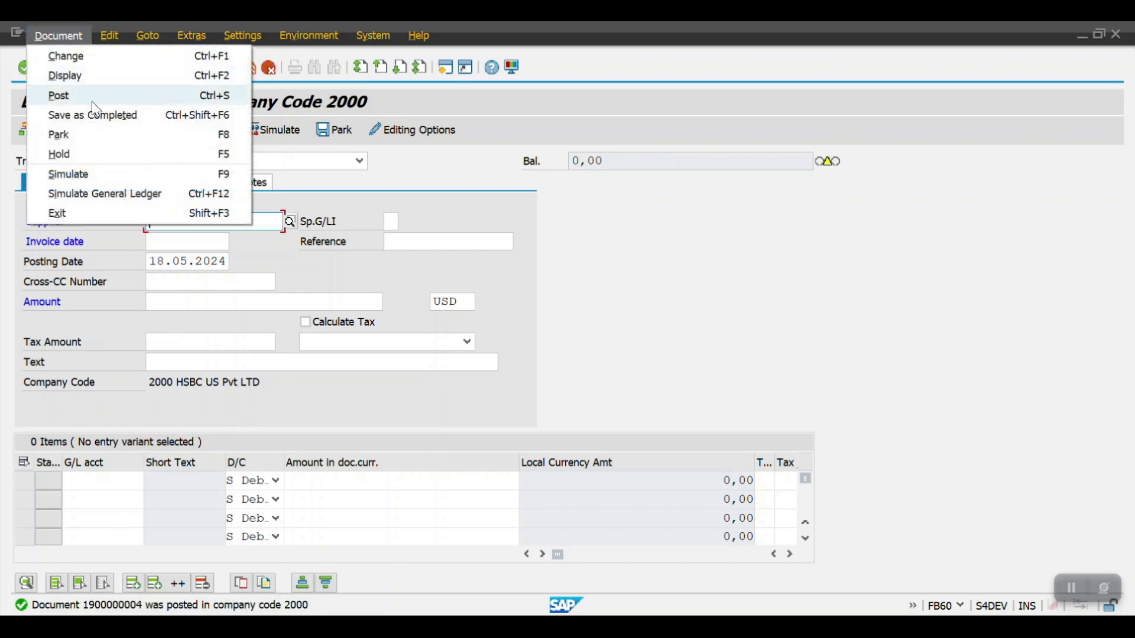
{"action": "left_click", "coordinate": [85, 77]}
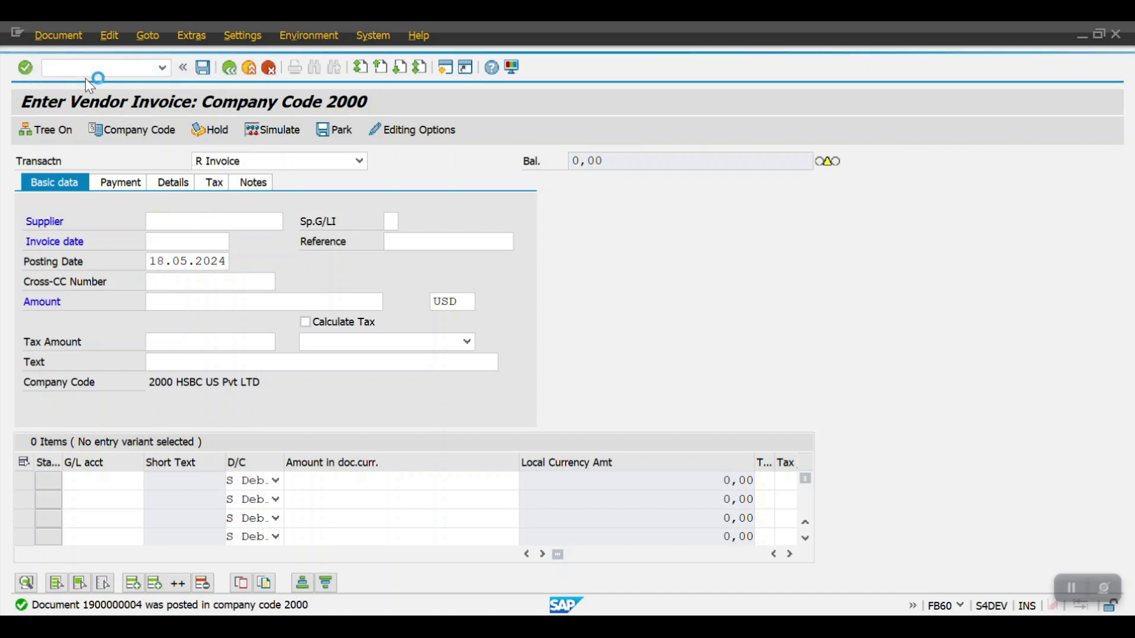
{"action": "left_click", "coordinate": [82, 130]}
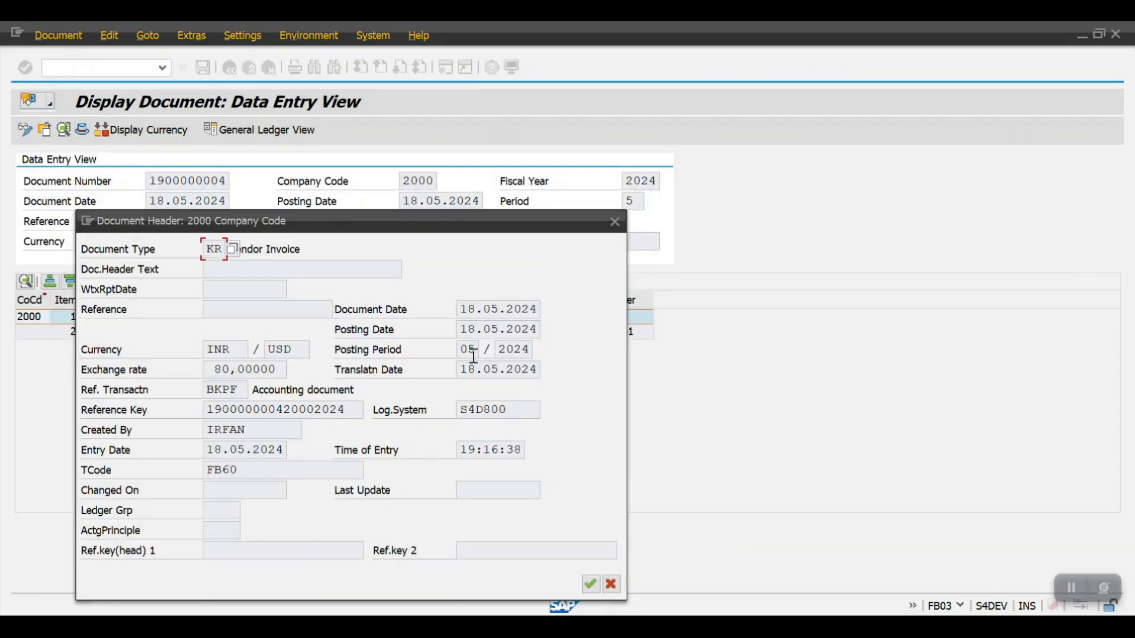
{"action": "left_click_drag", "start_coordinate": [279, 371], "coordinate": [106, 377]}
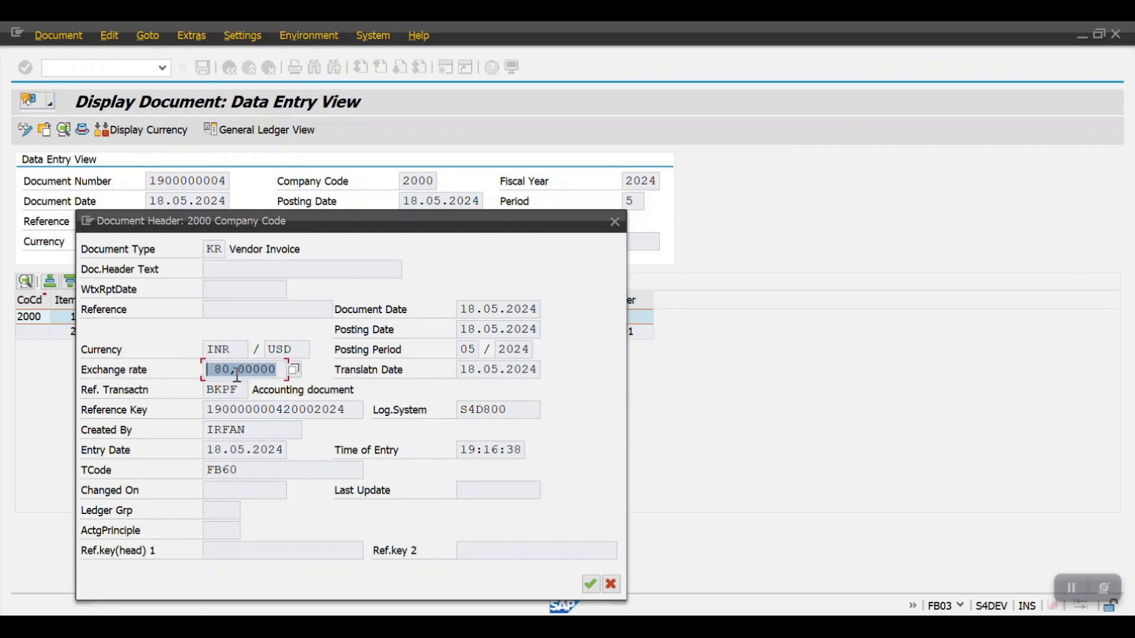
{"action": "left_click", "coordinate": [615, 223]}
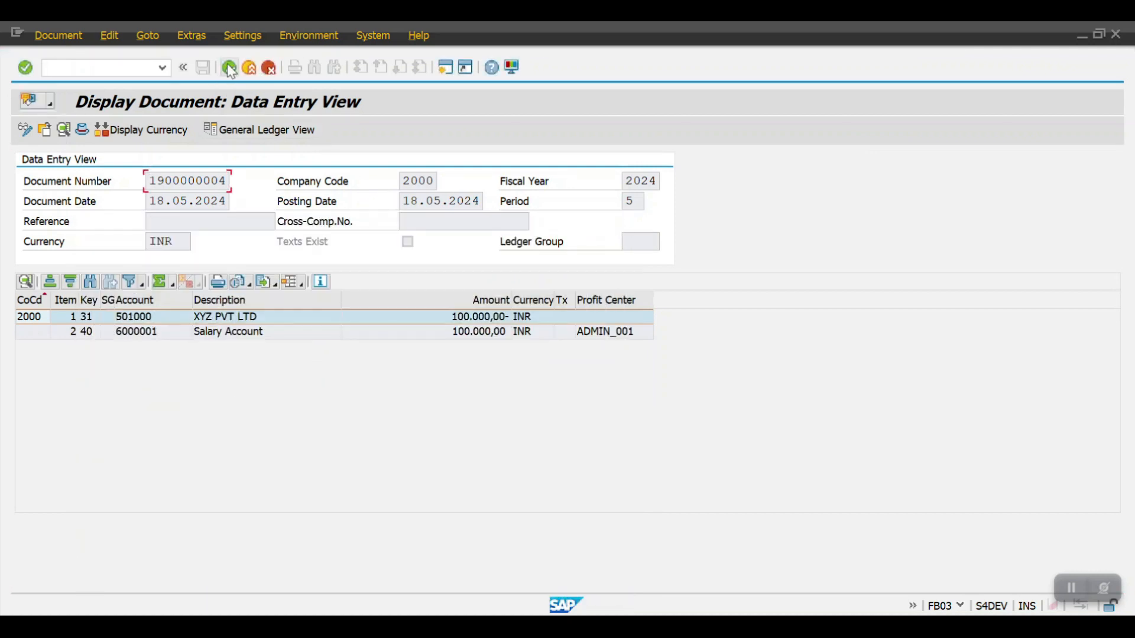
{"action": "left_click", "coordinate": [230, 68]}
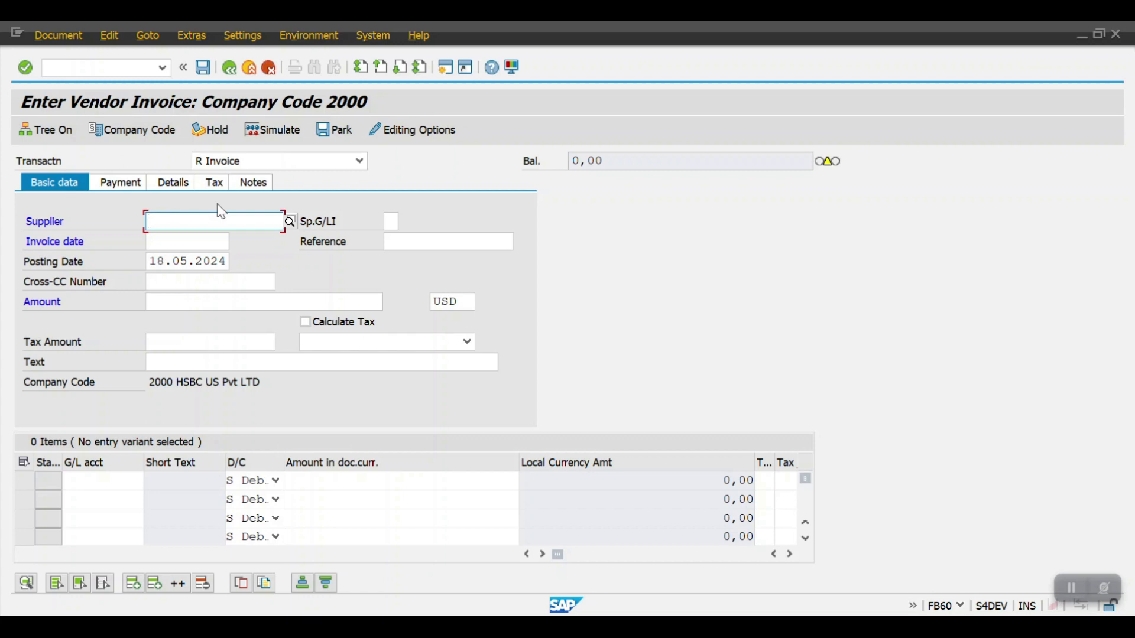
- Enter the supplier's number, invoice date 18.05.2024 and reference Test 12 for the new vendor invoice
{"action": "left_click", "coordinate": [213, 221]}
{"action": "left_click", "coordinate": [195, 236]}
{"action": "left_click", "coordinate": [194, 242]}
{"action": "left_click", "coordinate": [196, 260]}
{"action": "left_click", "coordinate": [402, 241]}
{"action": "type", "text": "Test 1"}
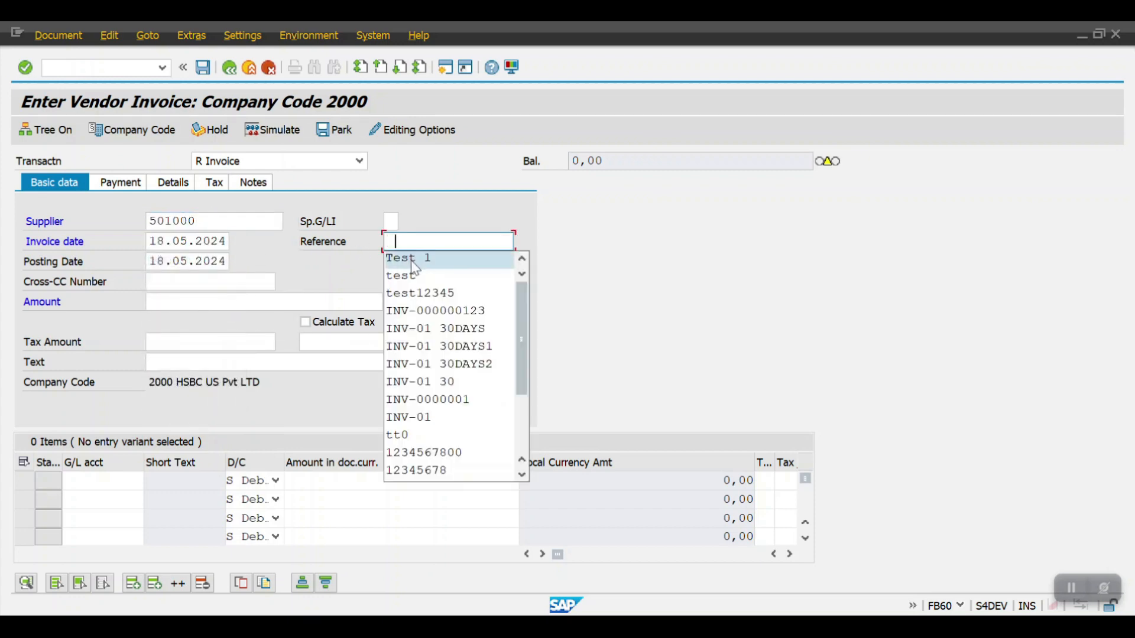
{"action": "type", "text": "2"}
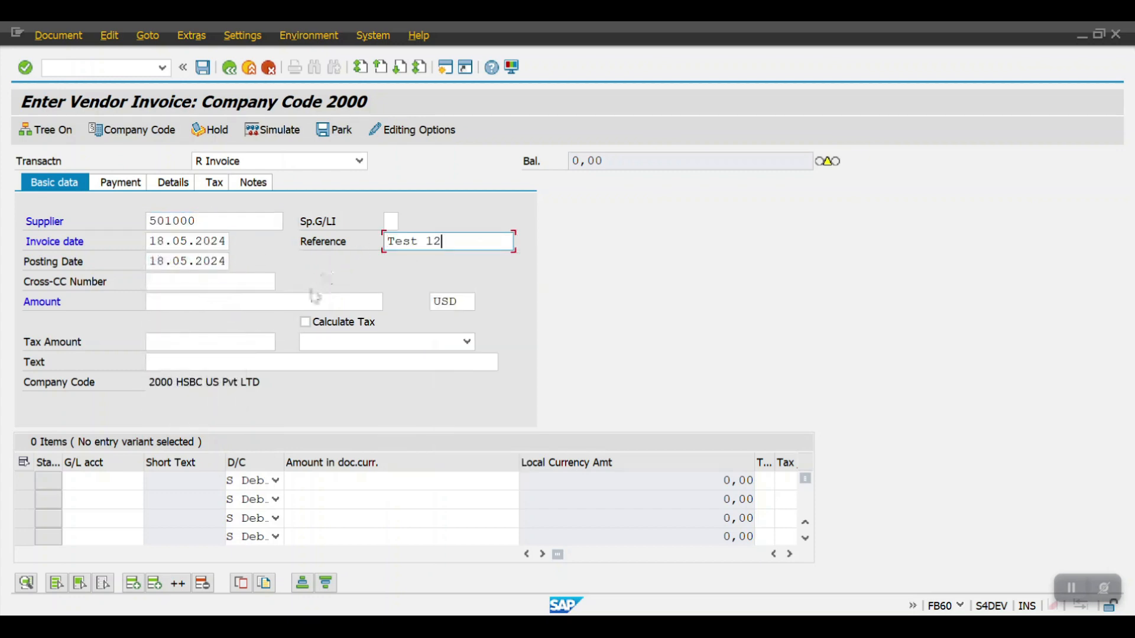
- Set the new invoice's amount to 40000 and its currency to INR
{"action": "left_click", "coordinate": [180, 301]}
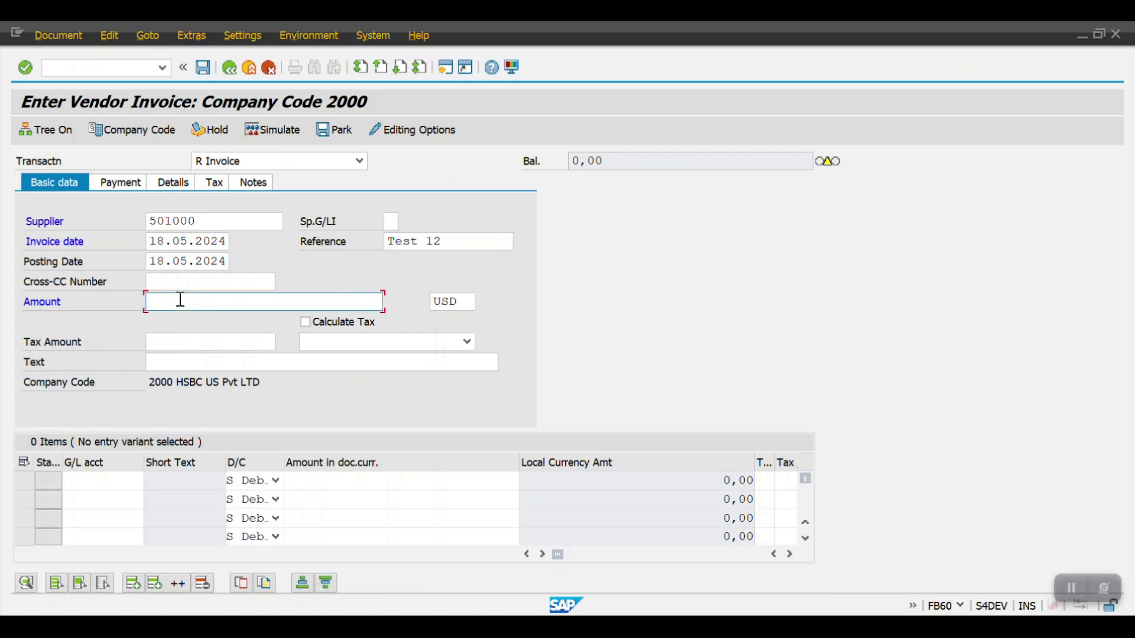
{"action": "type", "text": "4000"}
{"action": "double_click", "coordinate": [447, 303]}
{"action": "type", "text": "INR"}
{"action": "key", "text": "Tab"}
{"action": "key", "text": "Tab"}
{"action": "key", "text": "Tab"}
- Assign G/L account 6000004 to the new invoice's first line item
{"action": "left_click", "coordinate": [96, 475]}
{"action": "type", "text": "6"}
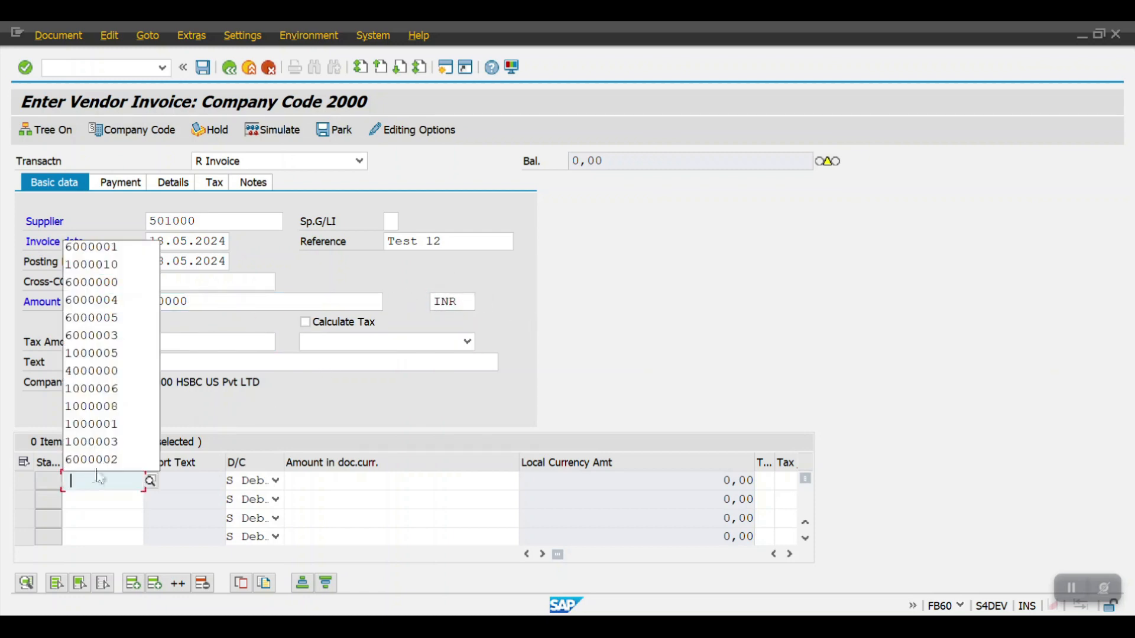
{"action": "left_click", "coordinate": [118, 302]}
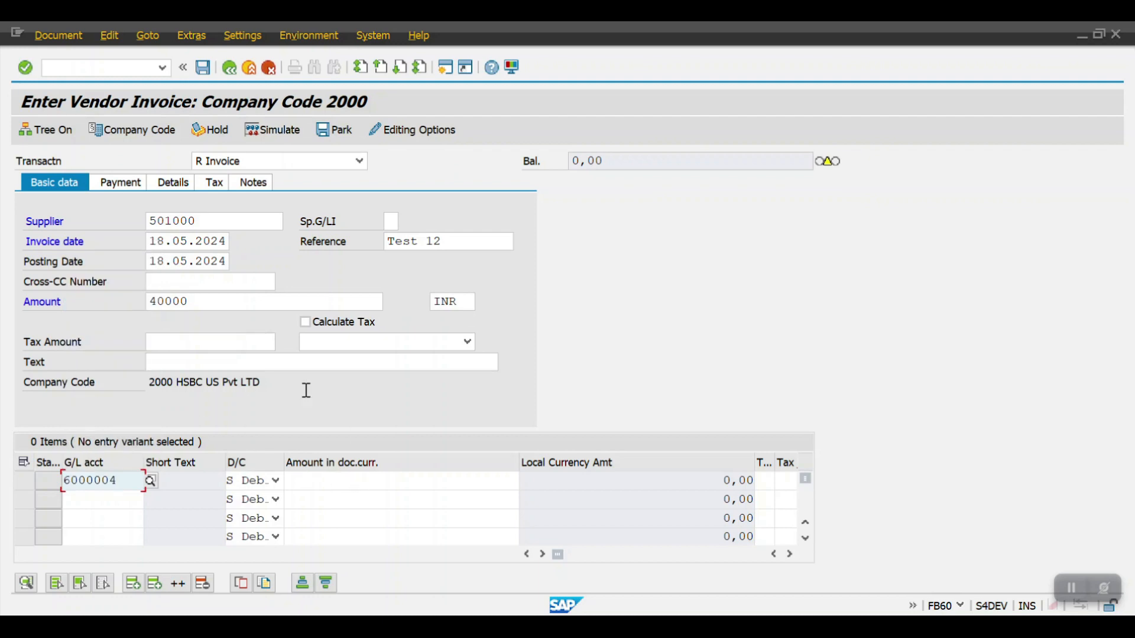
- Enter 40000 as the first line item's document currency amount and change its G/L account to 6000000
{"action": "double_click", "coordinate": [196, 307]}
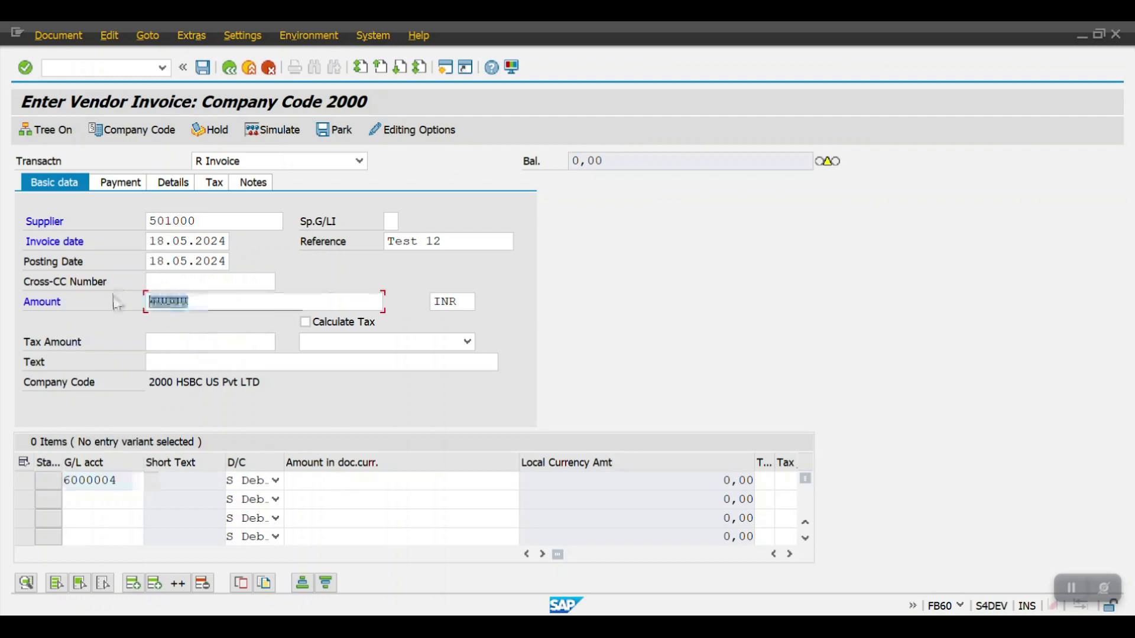
{"action": "left_click", "coordinate": [376, 482]}
{"action": "key", "text": "ctrl+v"}
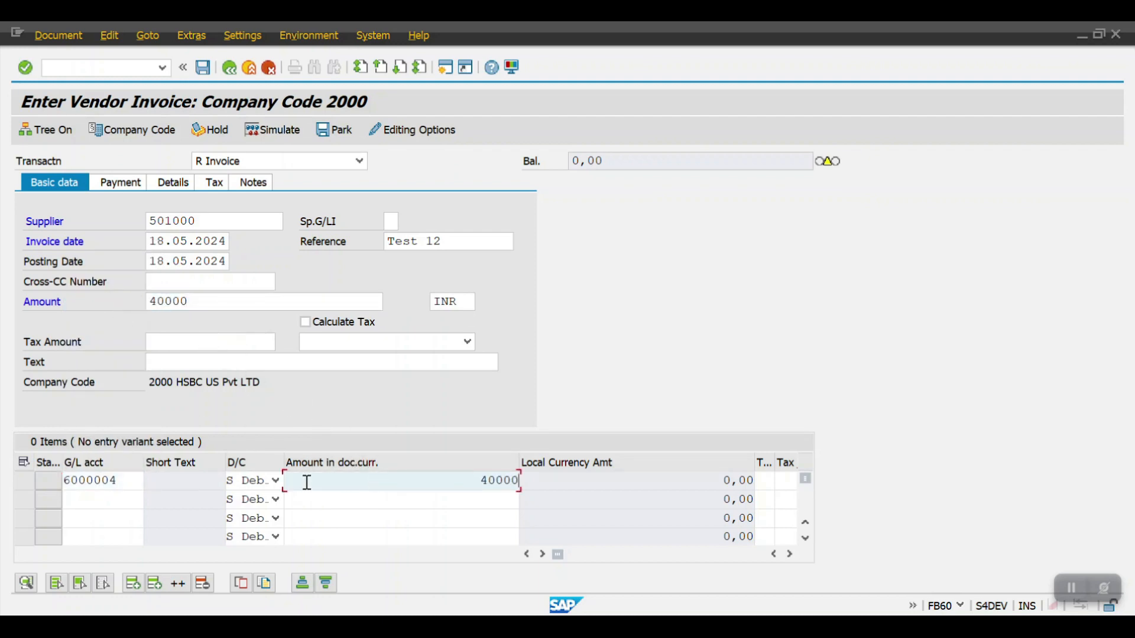
{"action": "left_click", "coordinate": [131, 480]}
{"action": "key", "text": "BackSpace"}
{"action": "type", "text": "0"}
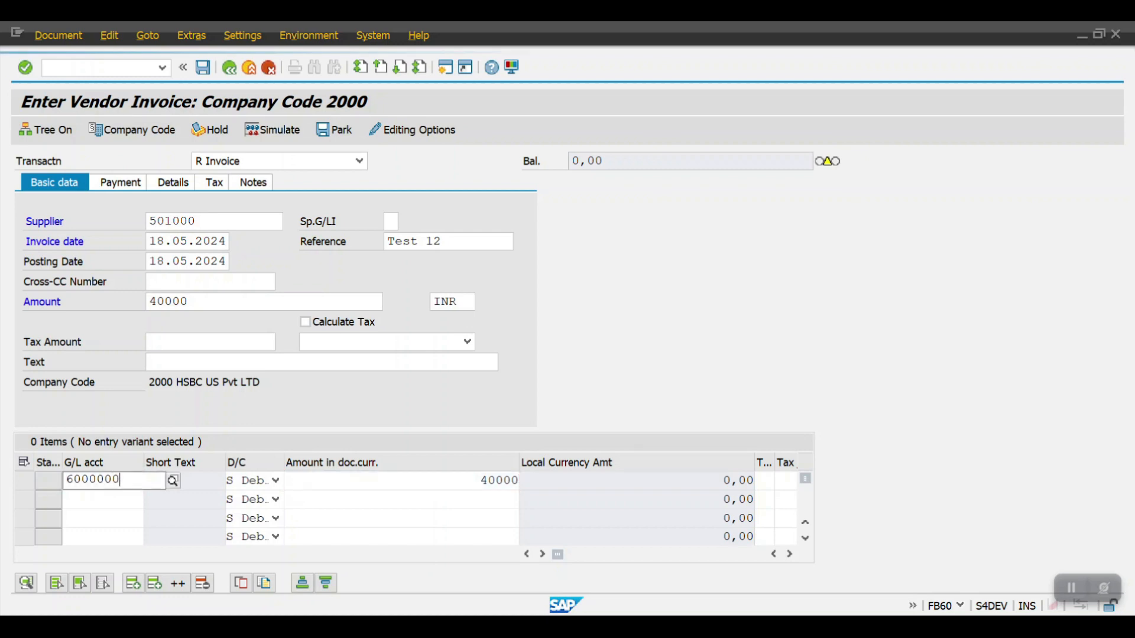
{"action": "left_click", "coordinate": [107, 325]}
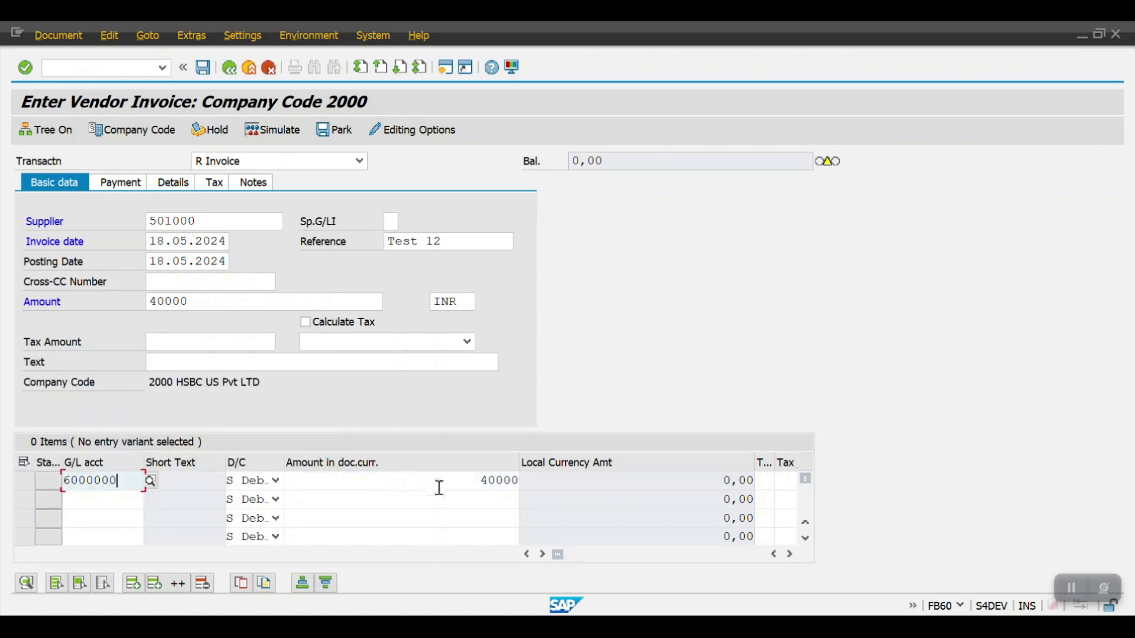
- Assign cost center ADMIN_001 to the G/L account 6000000 line item and post the vendor invoice
{"action": "left_click", "coordinate": [450, 482]}
{"action": "key", "text": "Tab"}
{"action": "key", "text": "Tab"}
{"action": "key", "text": "Tab"}
{"action": "key", "text": "Tab"}
{"action": "key", "text": "Tab"}
{"action": "key", "text": "Tab"}
{"action": "key", "text": "Tab"}
{"action": "key", "text": "Tab"}
{"action": "key", "text": "Tab"}
{"action": "key", "text": "Tab"}
{"action": "key", "text": "Tab"}
{"action": "key", "text": "Tab"}
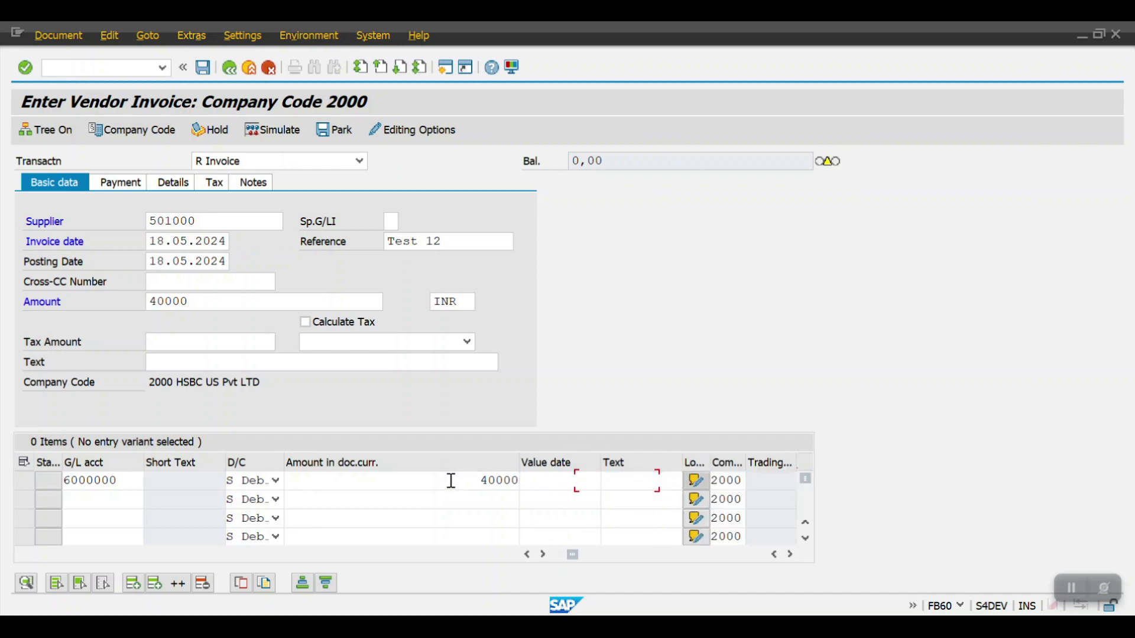
{"action": "left_click", "coordinate": [665, 482]}
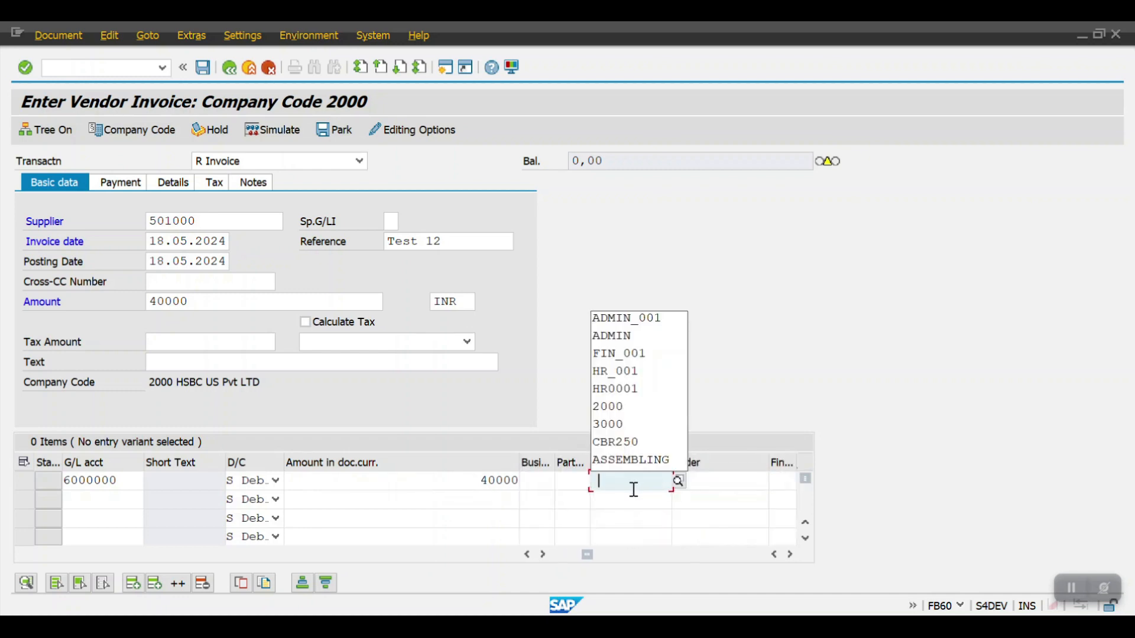
{"action": "left_click", "coordinate": [636, 320]}
{"action": "key", "text": "Return"}
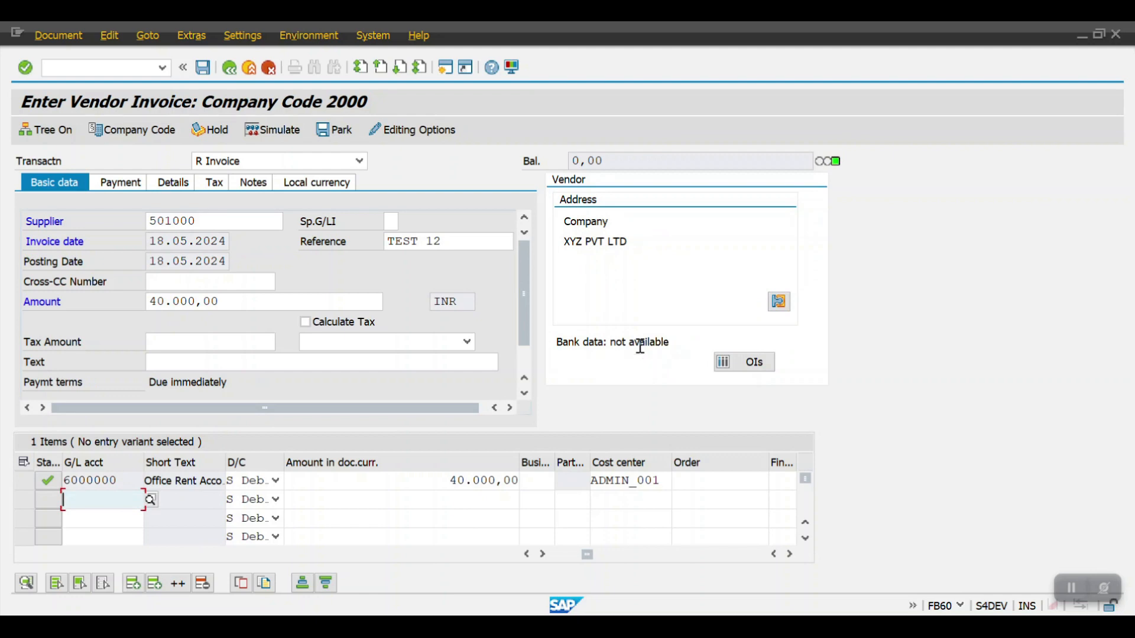
{"action": "key", "text": "ctrl+s"}
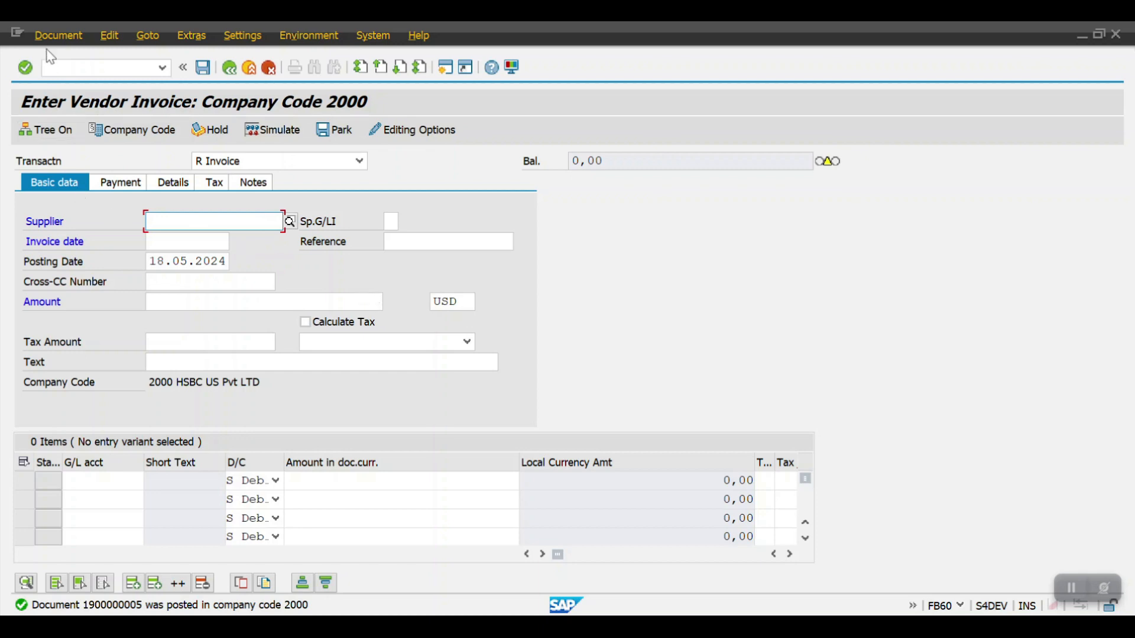
- Display the posted Test 12 document, examine the exchange rate in its header, and return to vendor invoice entry
{"action": "left_click", "coordinate": [58, 35]}
{"action": "left_click", "coordinate": [62, 74]}
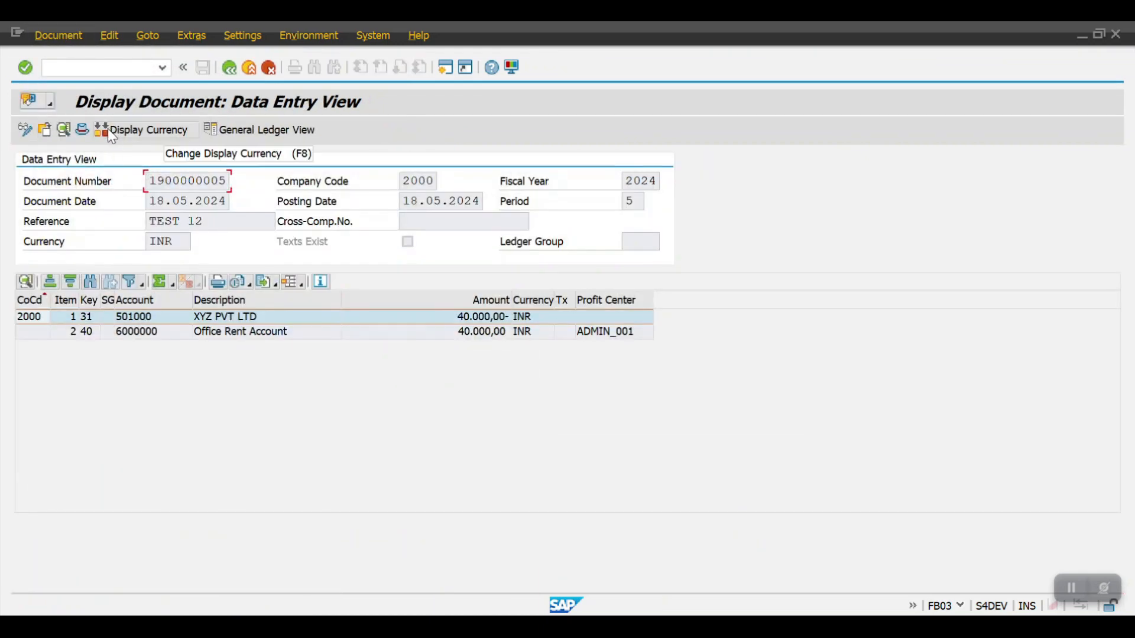
{"action": "left_click", "coordinate": [81, 130]}
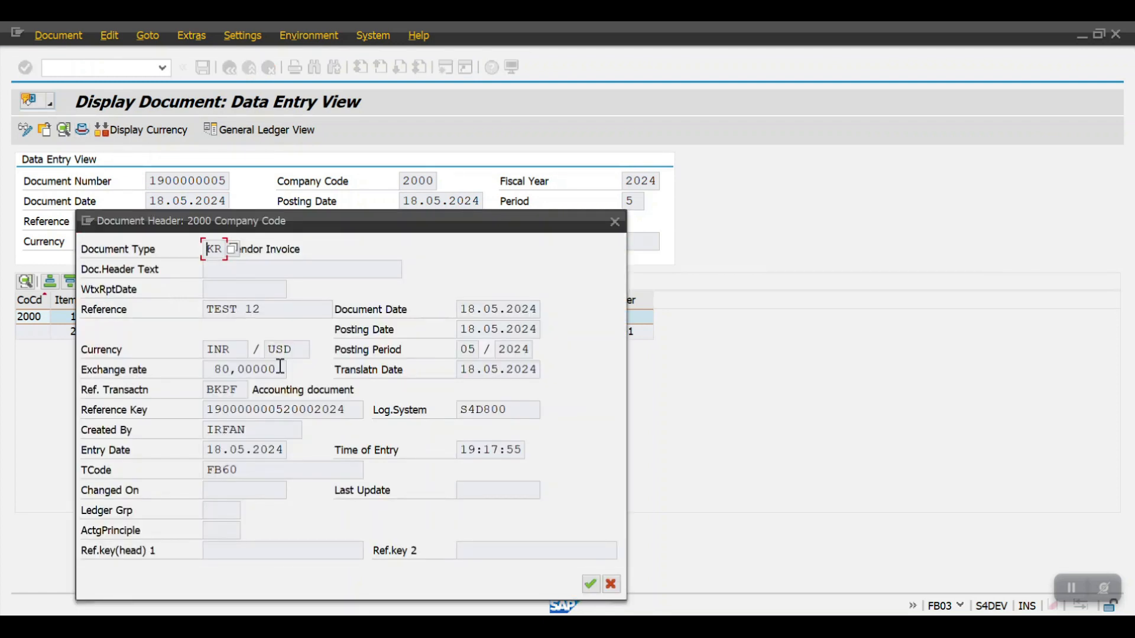
{"action": "left_click_drag", "start_coordinate": [281, 369], "coordinate": [206, 373]}
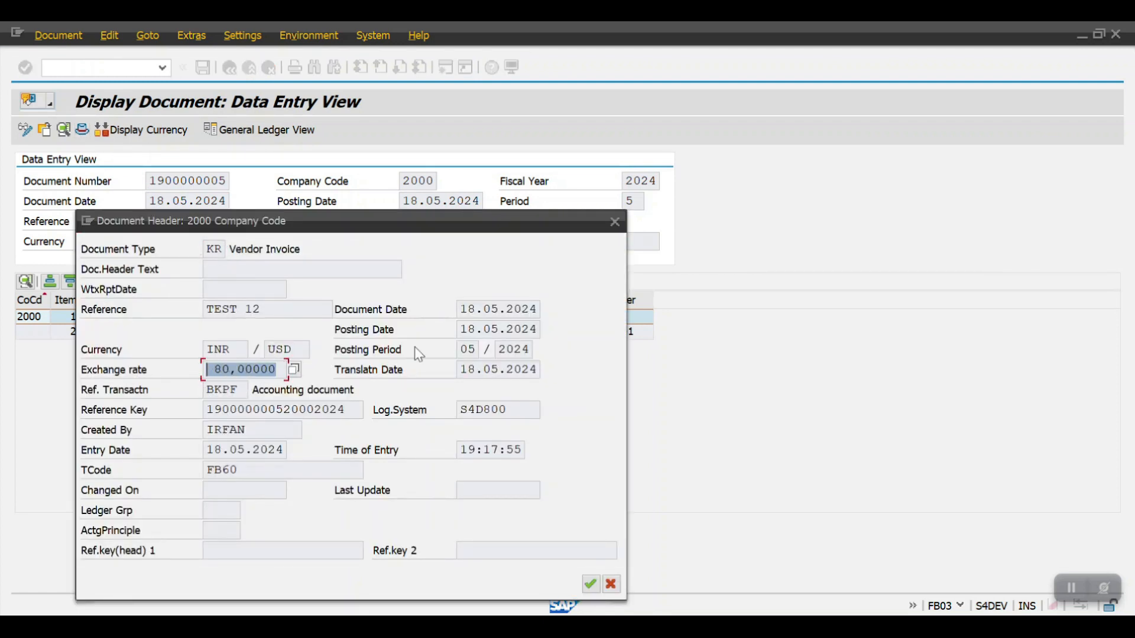
{"action": "left_click", "coordinate": [614, 223]}
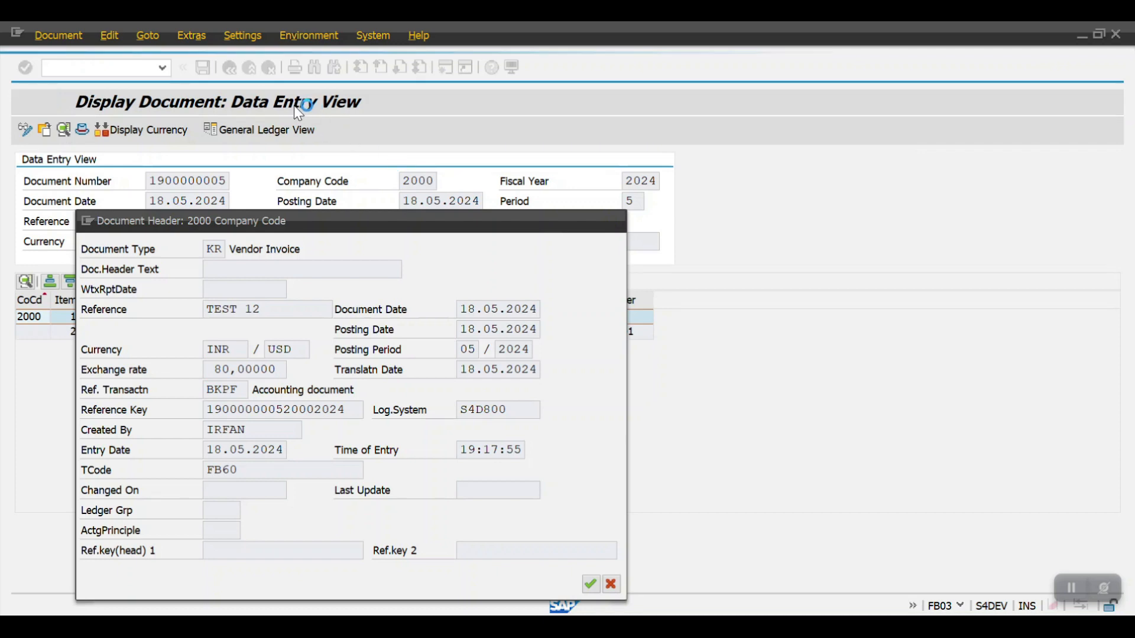
{"action": "left_click", "coordinate": [229, 70]}
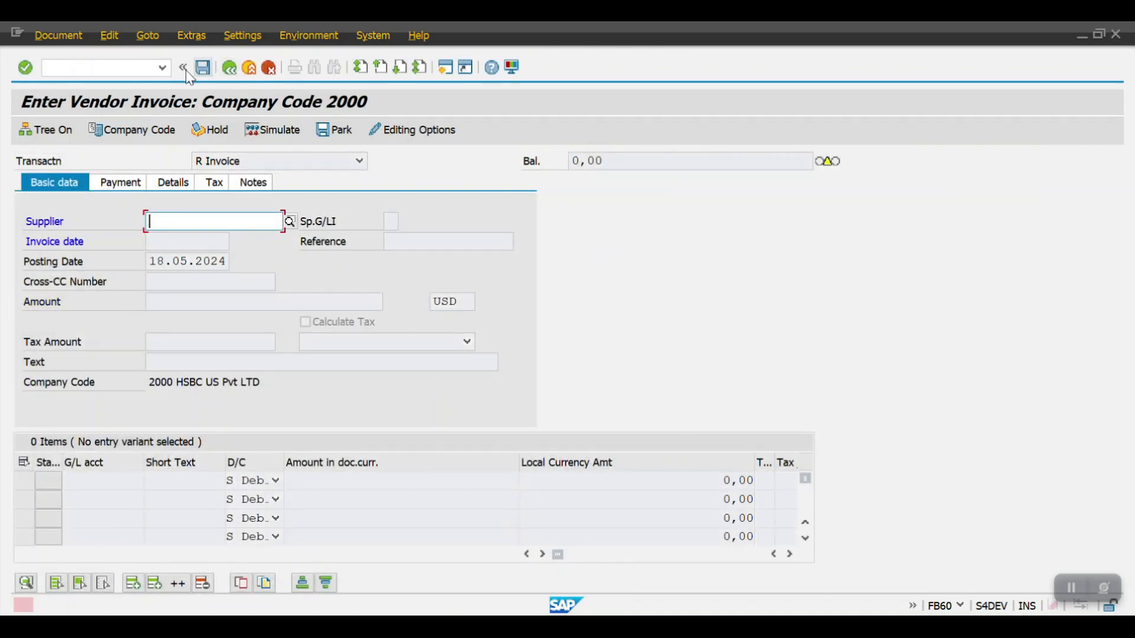
- Open transaction OB08 for currency exchange rates and start adding new entries
{"action": "left_click", "coordinate": [130, 68]}
{"action": "type", "text": "/N"}
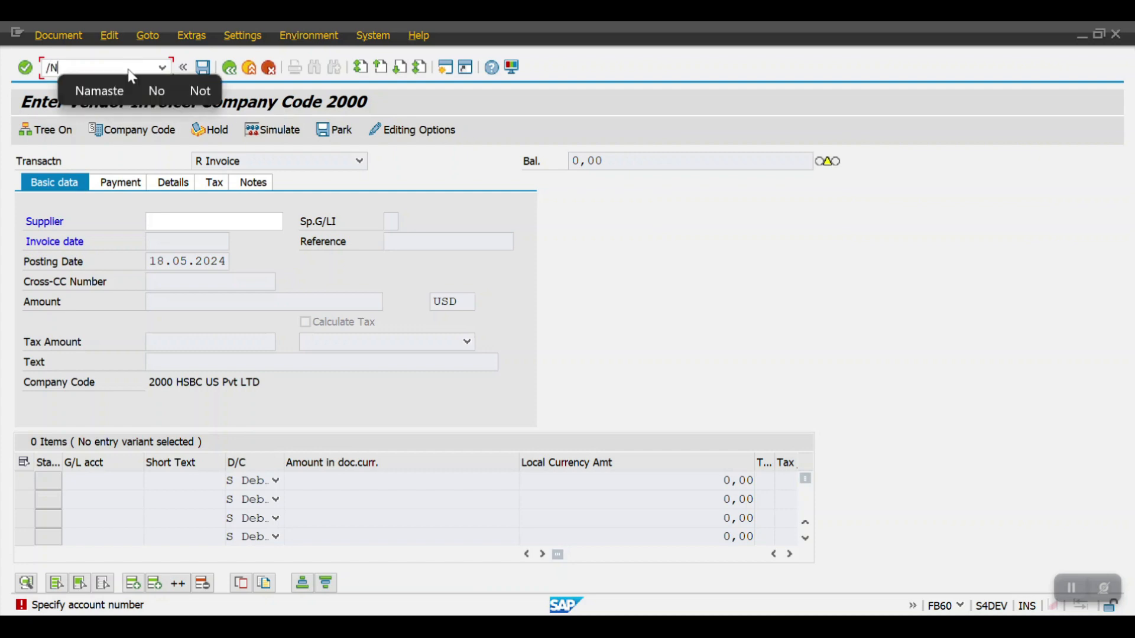
{"action": "type", "text": "OB0"}
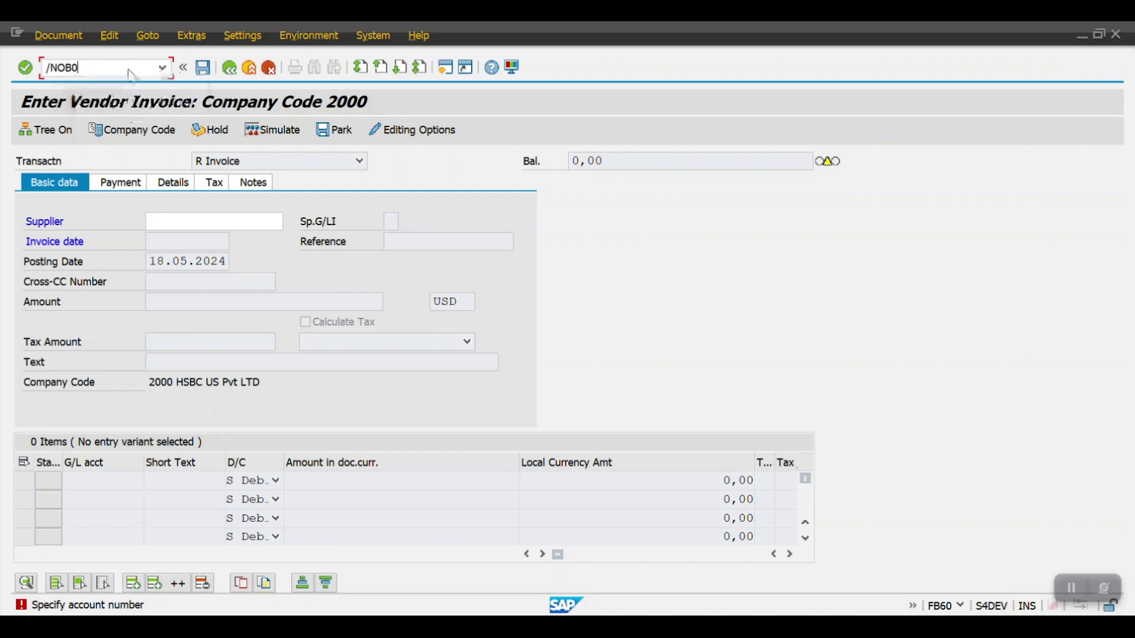
{"action": "type", "text": "8"}
{"action": "key", "text": "Return"}
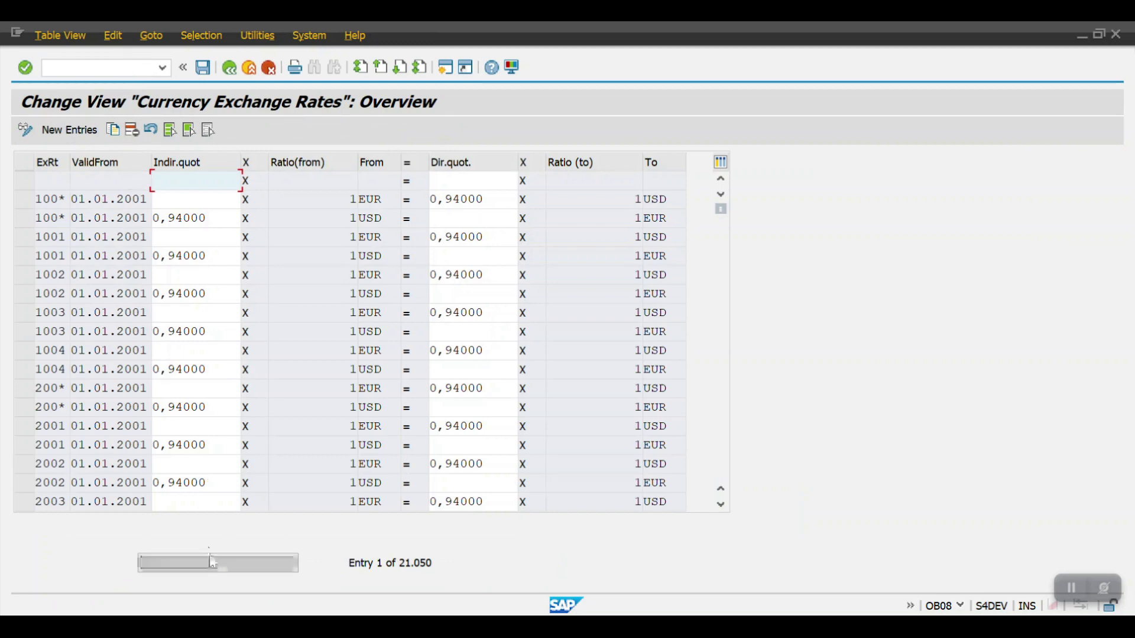
{"action": "left_click", "coordinate": [76, 135]}
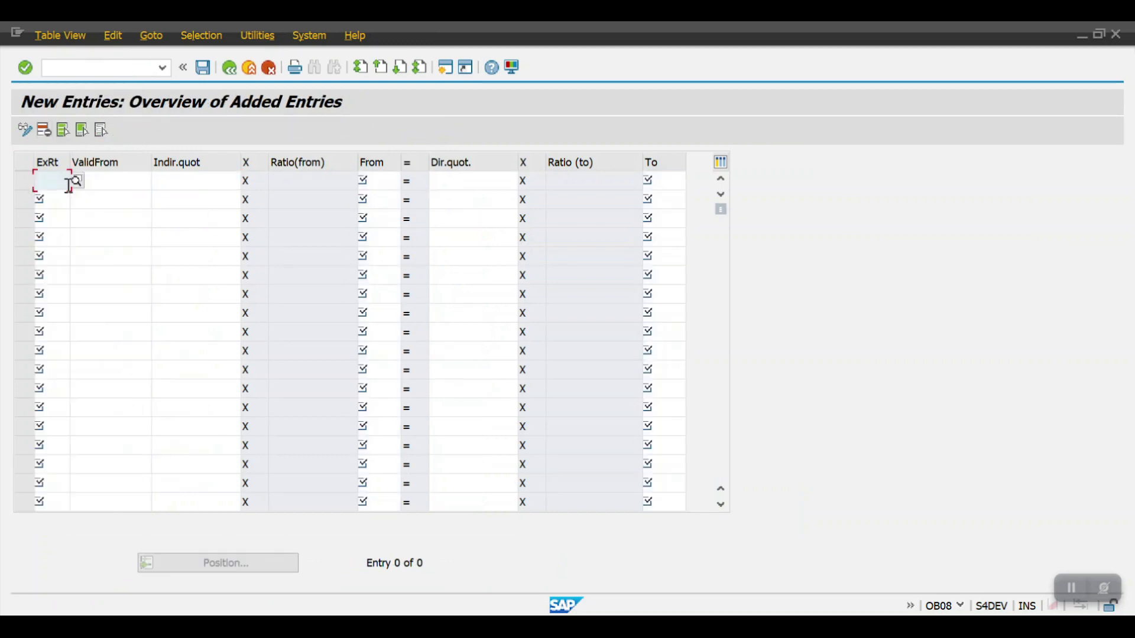
- Fill in a type M exchange rate from USD to INR with a direct quotation of 78
{"action": "type", "text": "M"}
{"action": "left_click", "coordinate": [371, 181]}
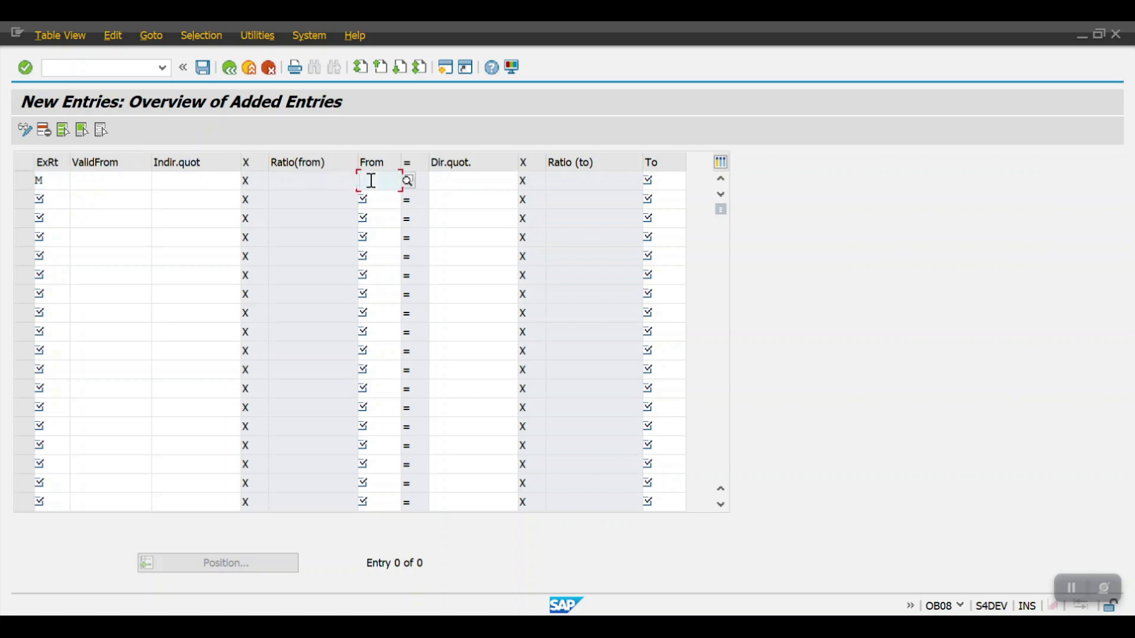
{"action": "left_click", "coordinate": [378, 217]}
{"action": "left_click", "coordinate": [453, 180]}
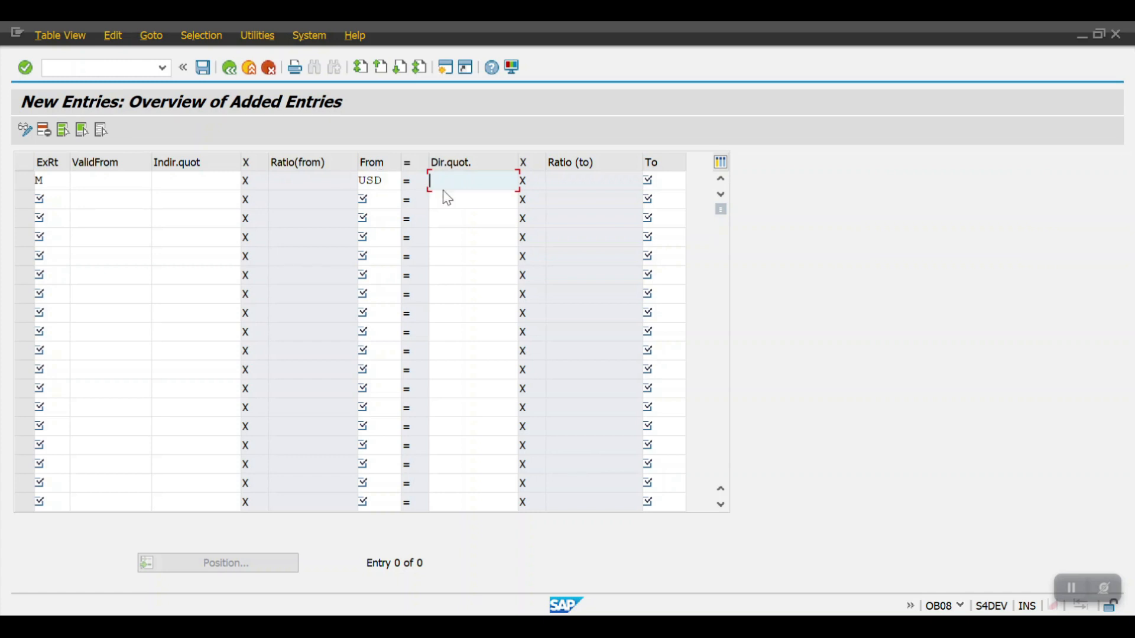
{"action": "left_click", "coordinate": [662, 181]}
{"action": "type", "text": "INR"}
{"action": "key", "text": "Return"}
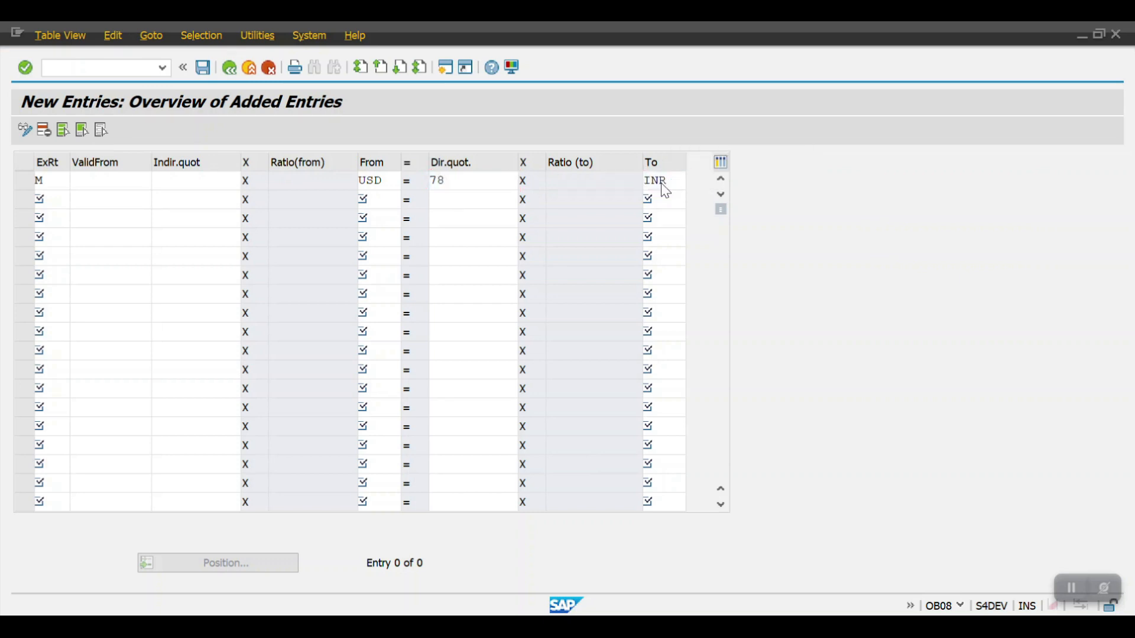
- Set the USD to INR rate's valid-from date to 19.05.2024 and save the entry
{"action": "type", "text": "1"}
{"action": "left_click", "coordinate": [90, 203]}
{"action": "left_click", "coordinate": [82, 180]}
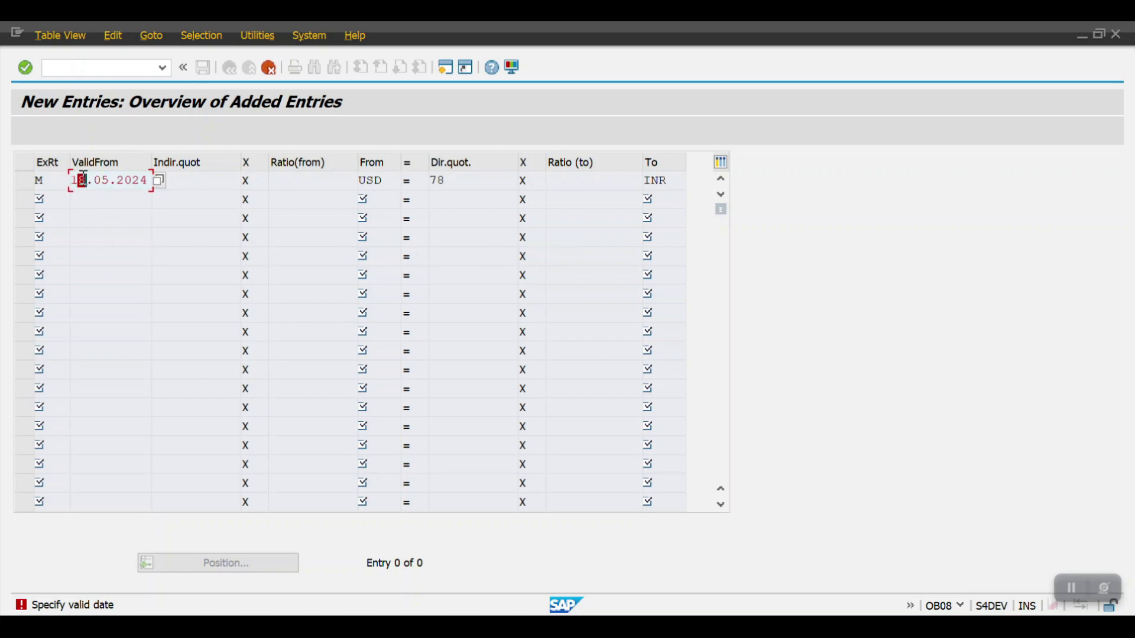
{"action": "type", "text": "9"}
{"action": "key", "text": "Return"}
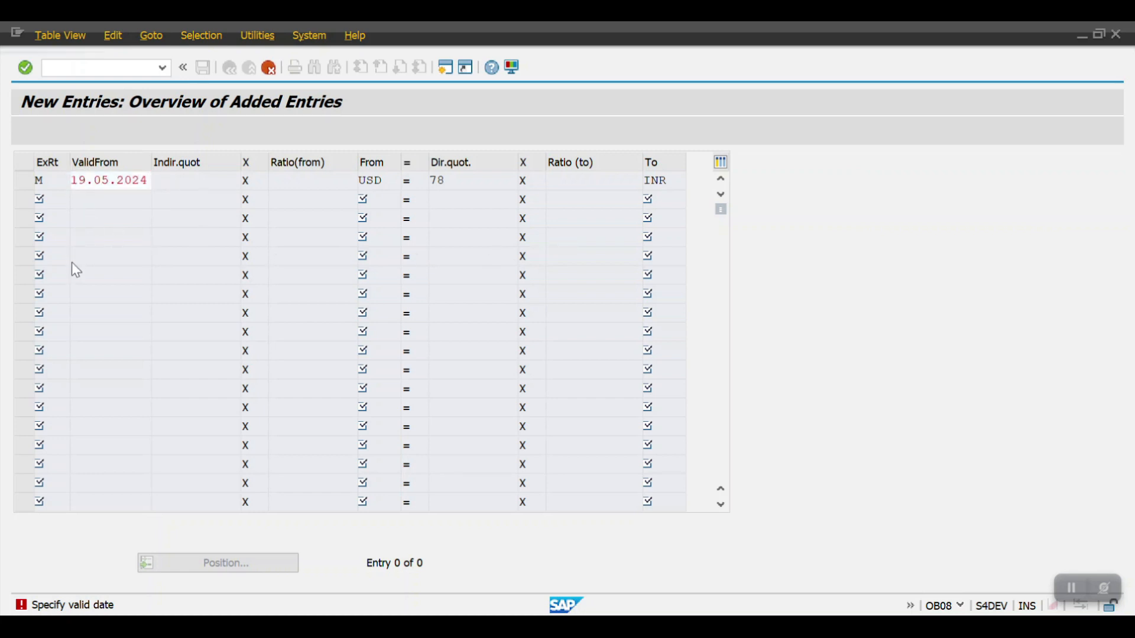
{"action": "key", "text": "ctrl+s"}
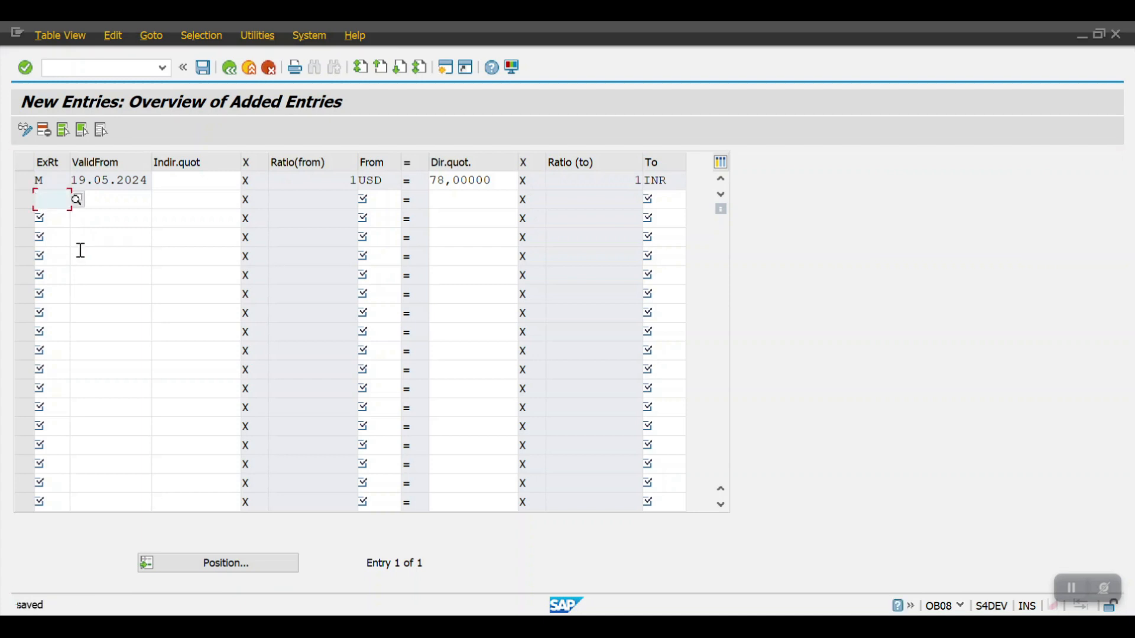
- Try to add a type M rate from INR to USD valid from 19.05.2024 with a direct quotation of 0.78
{"action": "left_click", "coordinate": [53, 220]}
{"action": "left_click", "coordinate": [81, 200]}
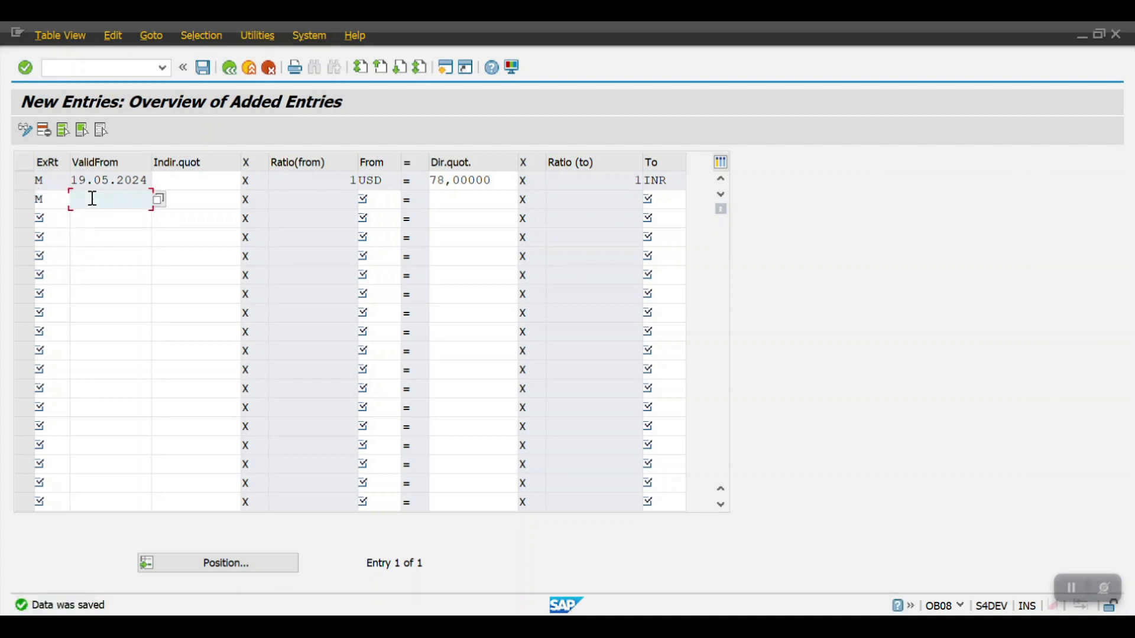
{"action": "left_click", "coordinate": [97, 215]}
{"action": "left_click", "coordinate": [358, 198]}
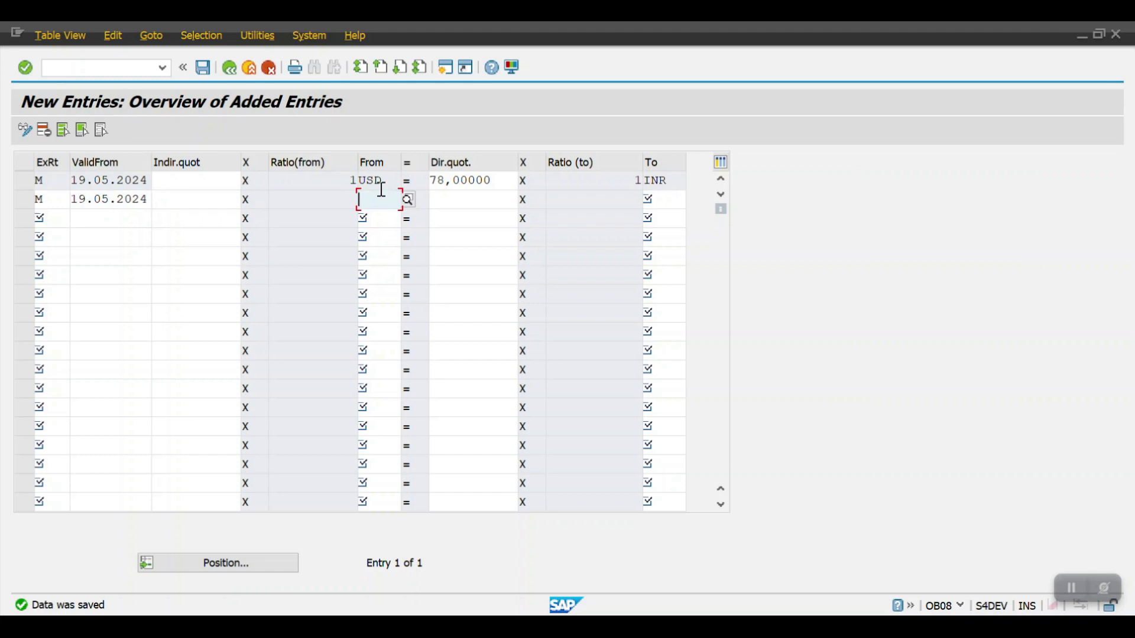
{"action": "type", "text": "INR"}
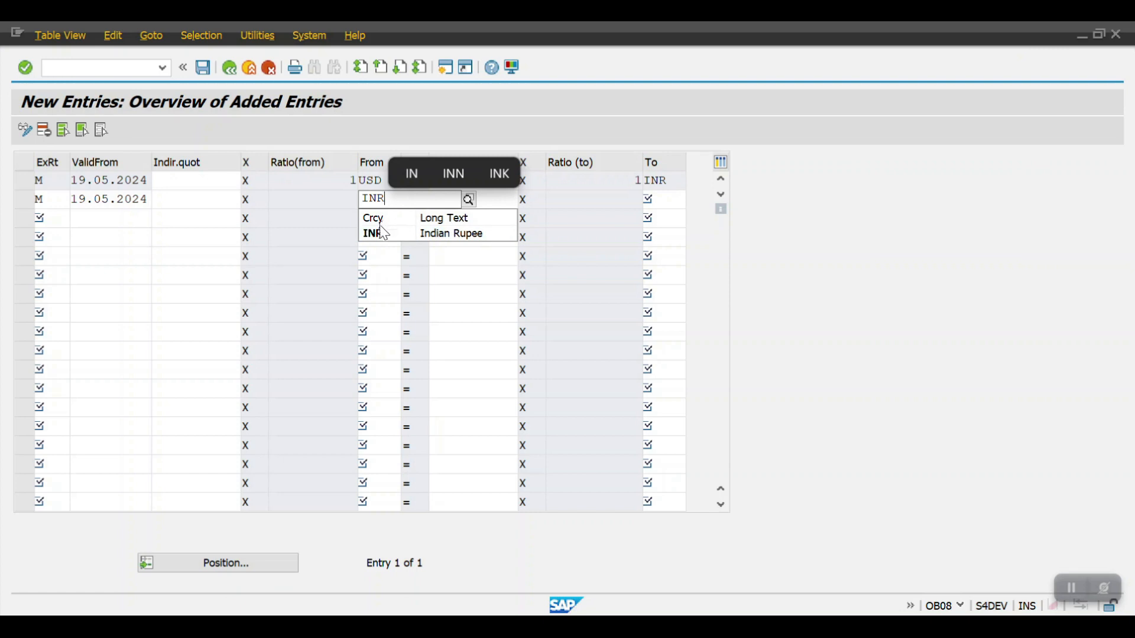
{"action": "left_click", "coordinate": [382, 233]}
{"action": "left_click", "coordinate": [460, 202]}
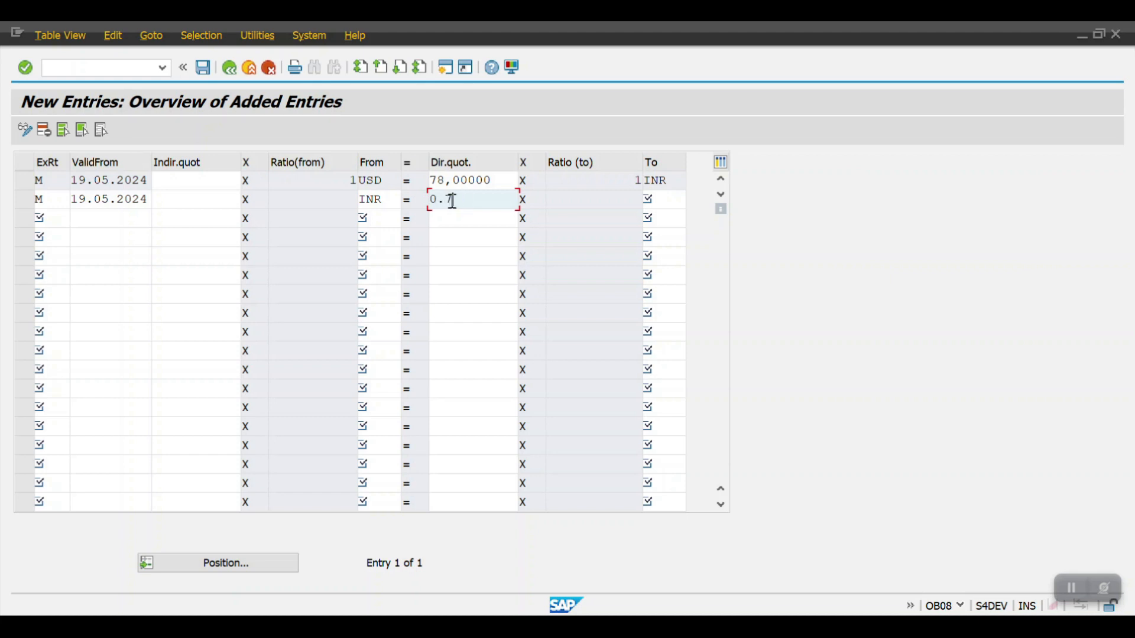
{"action": "key", "text": "Tab"}
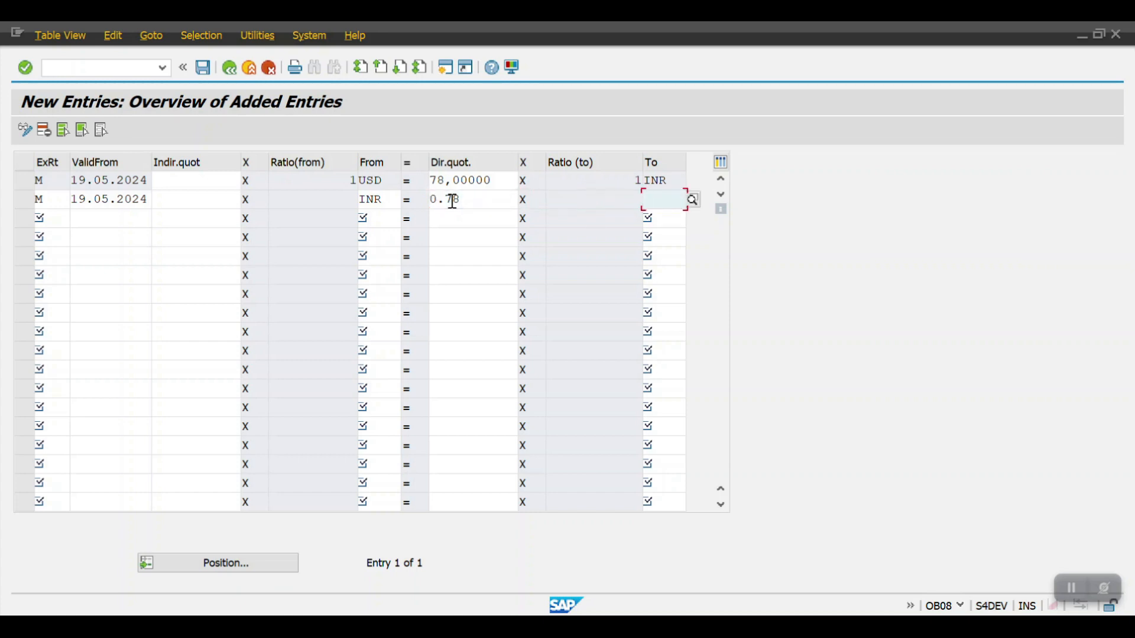
{"action": "type", "text": "USD"}
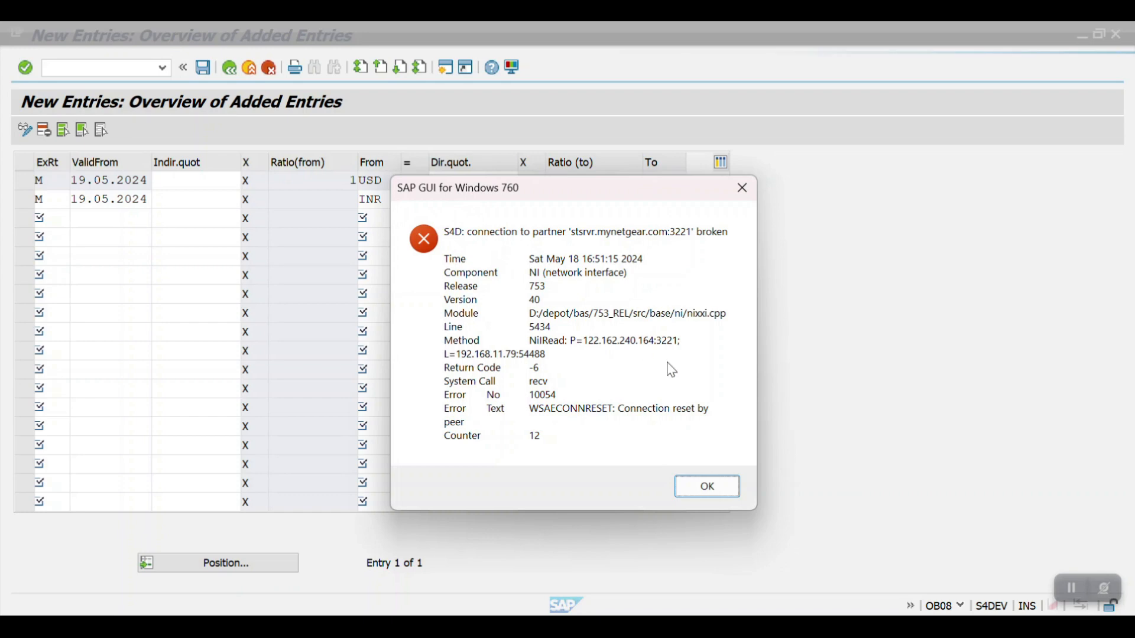
{"action": "left_click", "coordinate": [1066, 586]}
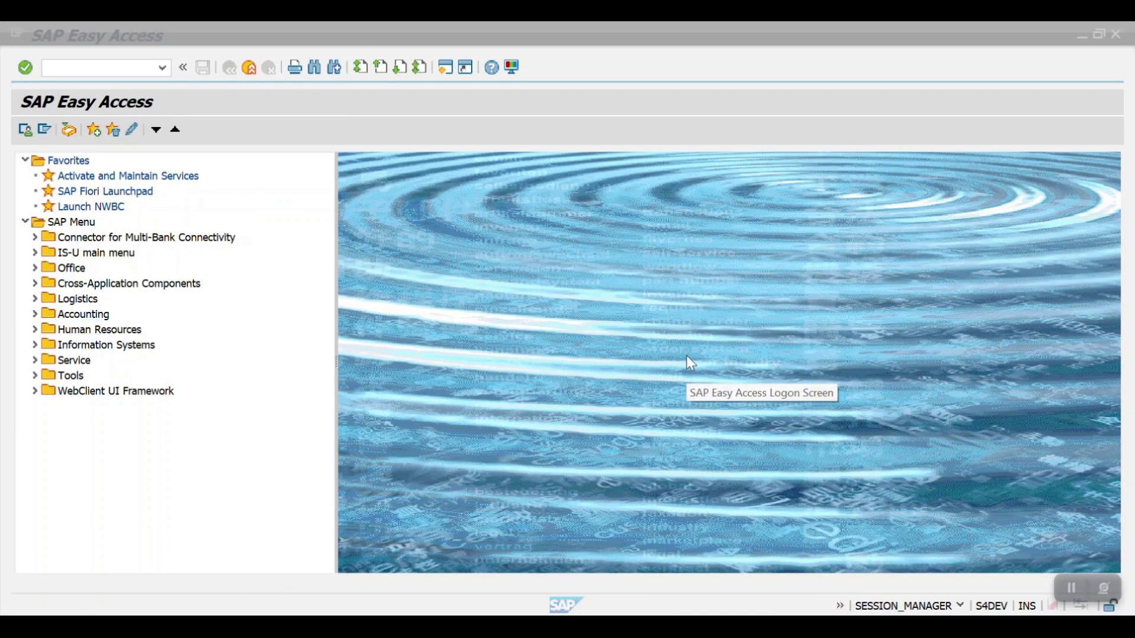
- Open transaction F-53 for posting outgoing payments
{"action": "left_click", "coordinate": [96, 74]}
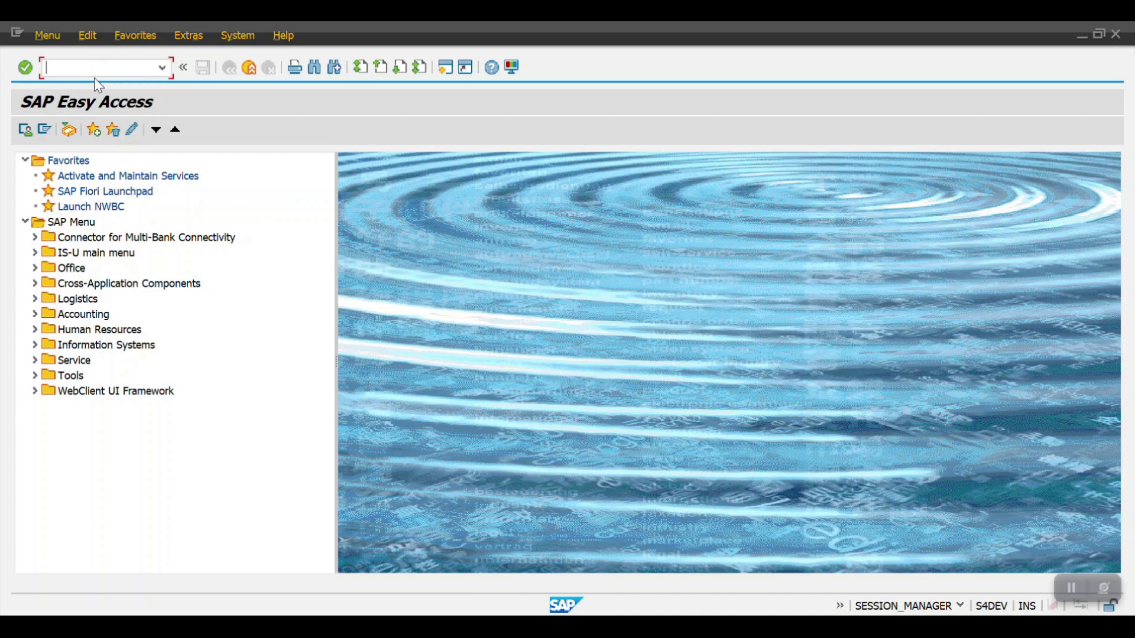
{"action": "type", "text": "/N"}
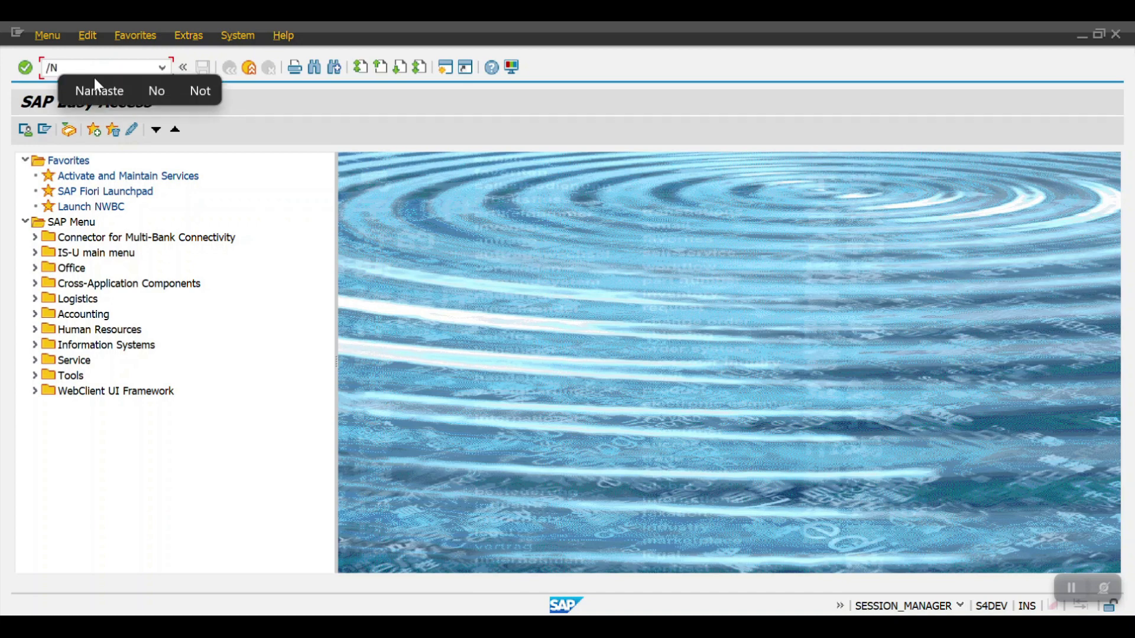
{"action": "type", "text": "F-53"}
{"action": "key", "text": "Return"}
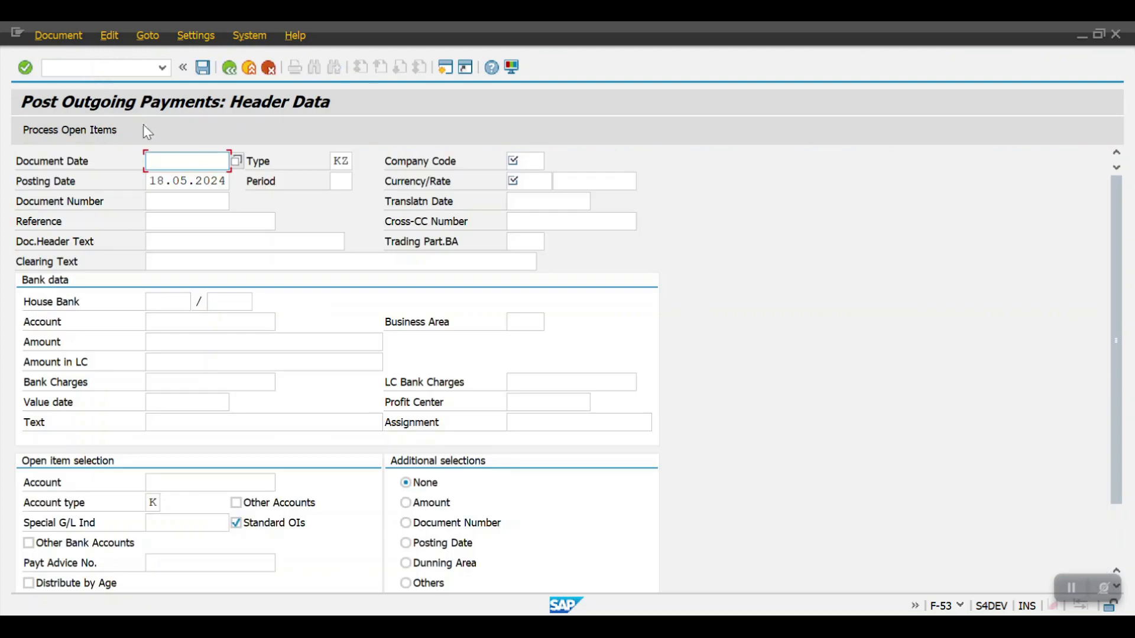
- Set both the document date and the posting date of the outgoing payment to 19.05.2024
{"action": "left_click", "coordinate": [193, 160]}
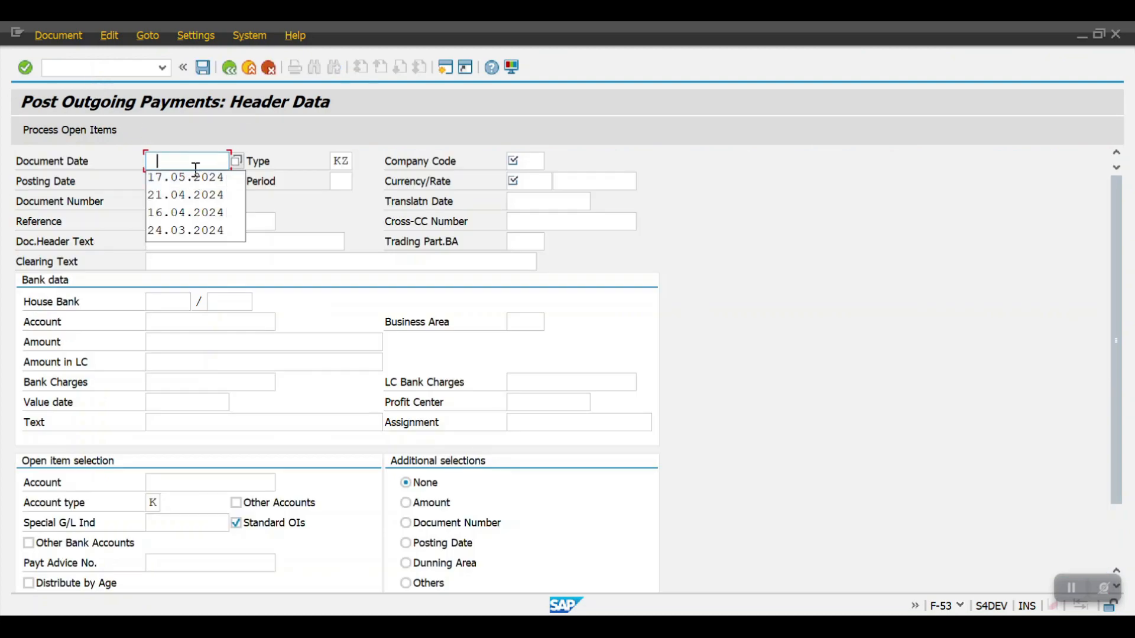
{"action": "key", "text": "Escape"}
{"action": "left_click", "coordinate": [180, 179]}
{"action": "left_click", "coordinate": [176, 162]}
{"action": "type", "text": "19"}
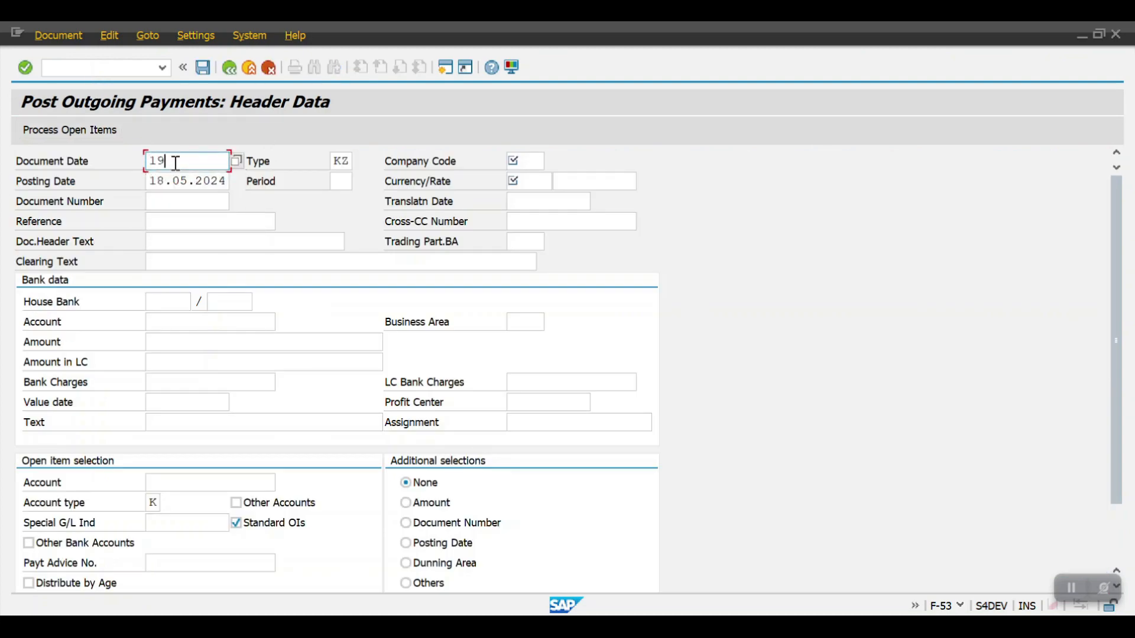
{"action": "type", "text": ".05.2024"}
{"action": "double_click", "coordinate": [175, 163]}
{"action": "key", "text": "ctrl+c"}
{"action": "left_click", "coordinate": [175, 163]}
{"action": "left_click", "coordinate": [177, 180]}
{"action": "double_click", "coordinate": [178, 179]}
{"action": "key", "text": "ctrl+v"}
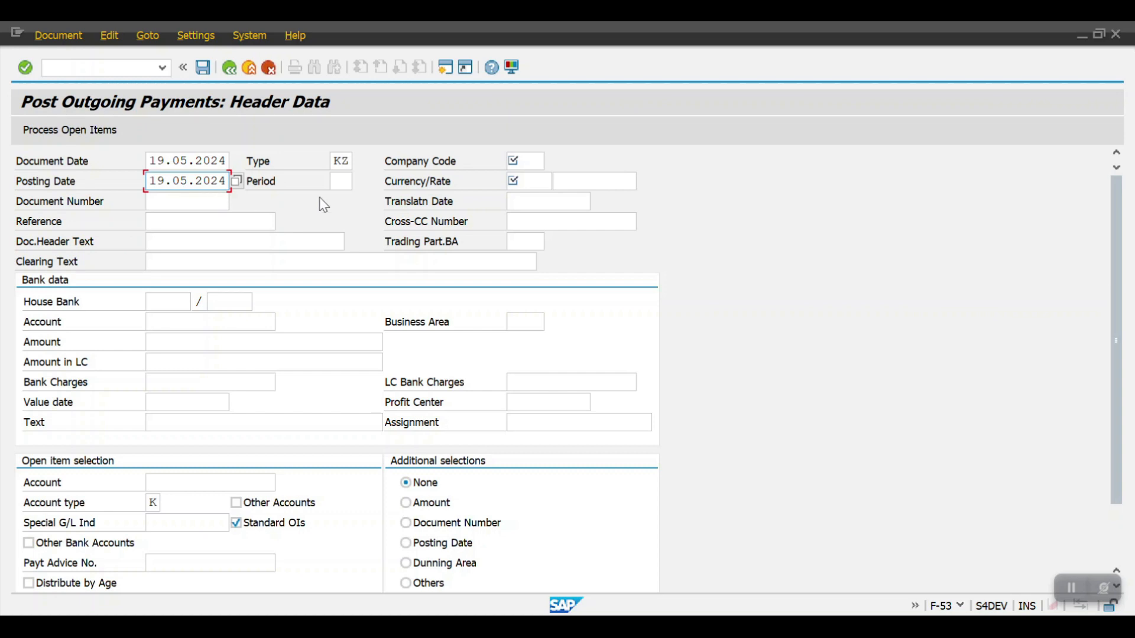
- Set the payment's company code to 2000 and its currency to USD
{"action": "left_click", "coordinate": [524, 163]}
{"action": "type", "text": "2000"}
{"action": "left_click", "coordinate": [545, 197]}
{"action": "left_click", "coordinate": [531, 185]}
{"action": "type", "text": "USD"}
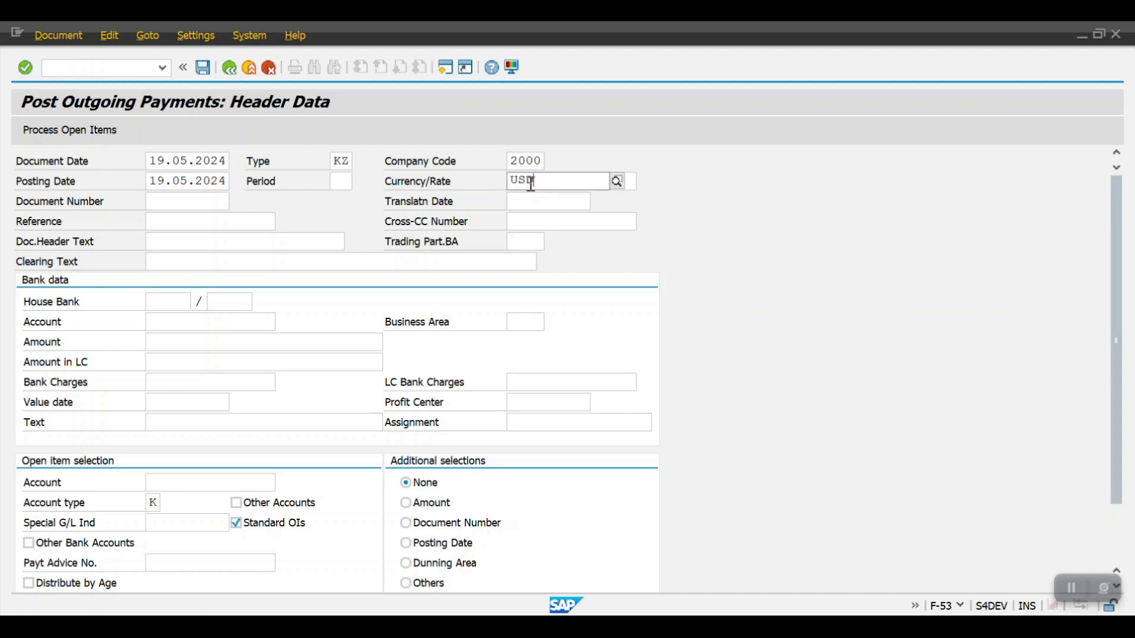
{"action": "left_click", "coordinate": [533, 215]}
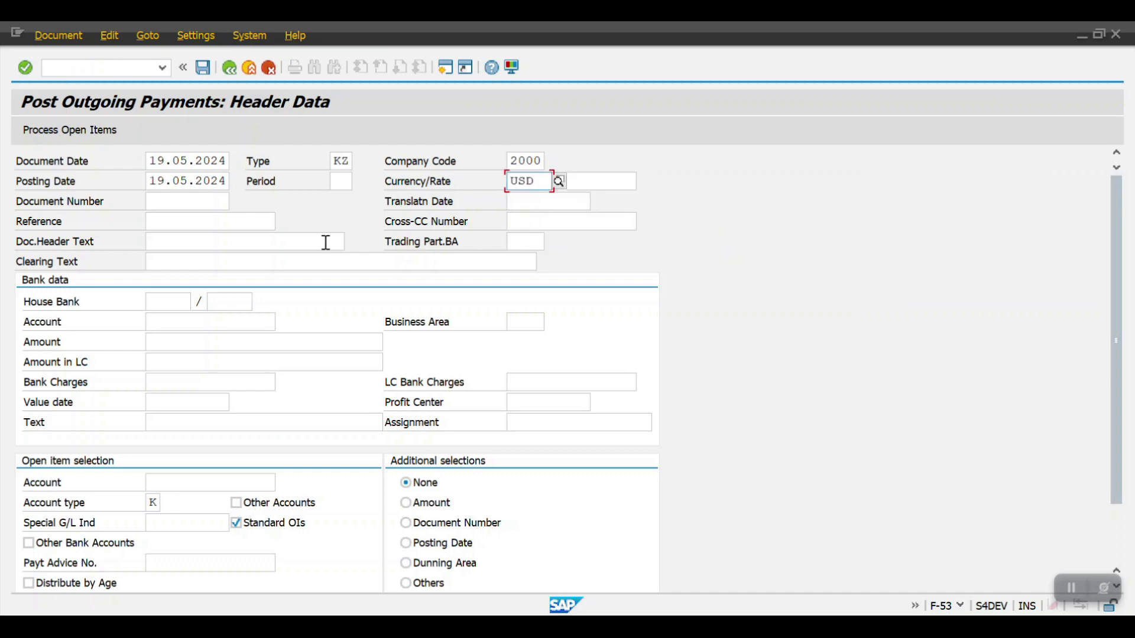
- Enter the Cash In Hand G/L account as the bank account and XYZ PVT LTD's vendor account for the open item selection
{"action": "left_click", "coordinate": [164, 321]}
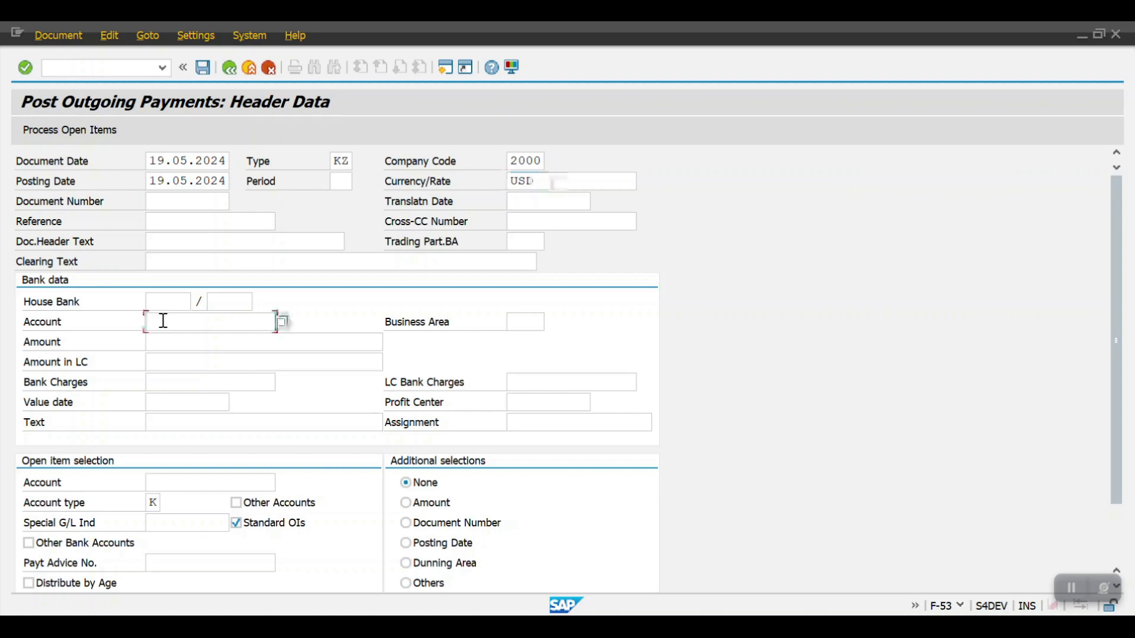
{"action": "type", "text": "1"}
{"action": "left_click", "coordinate": [169, 337]}
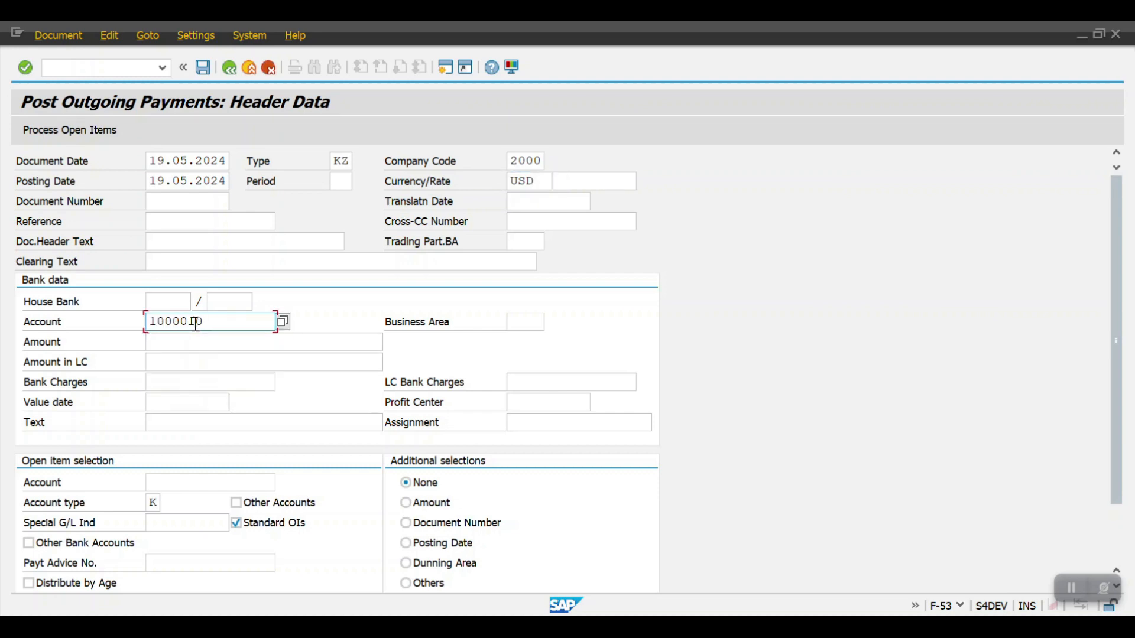
{"action": "left_click", "coordinate": [175, 481]}
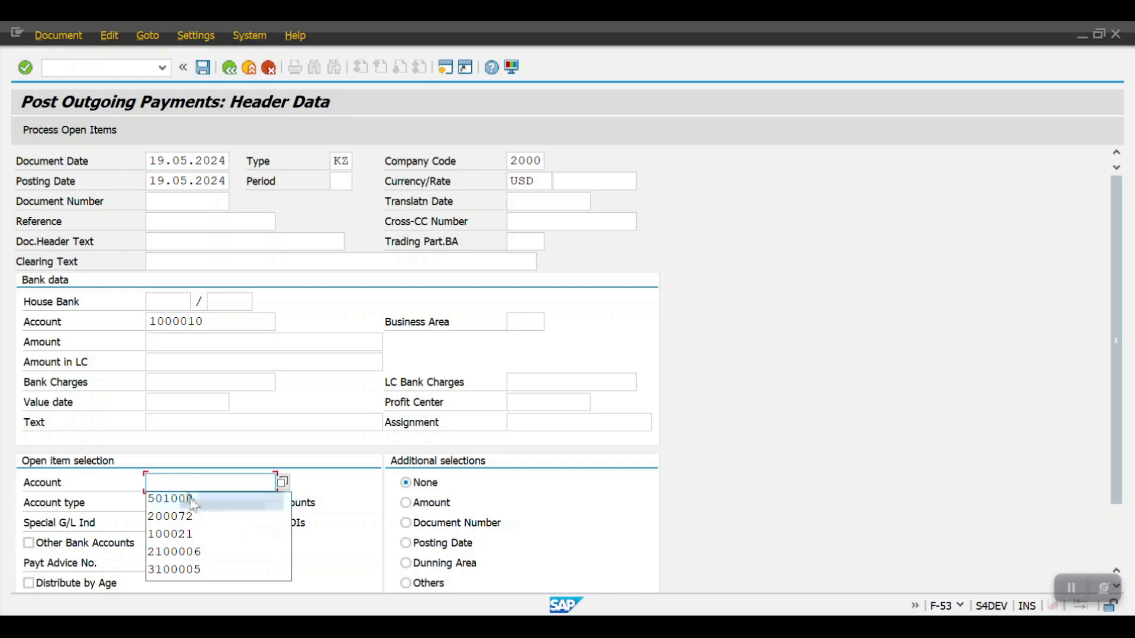
{"action": "left_click", "coordinate": [177, 499]}
- Enter a provisional bank amount of 1 and display the vendor's open items for processing
{"action": "key", "text": "Return"}
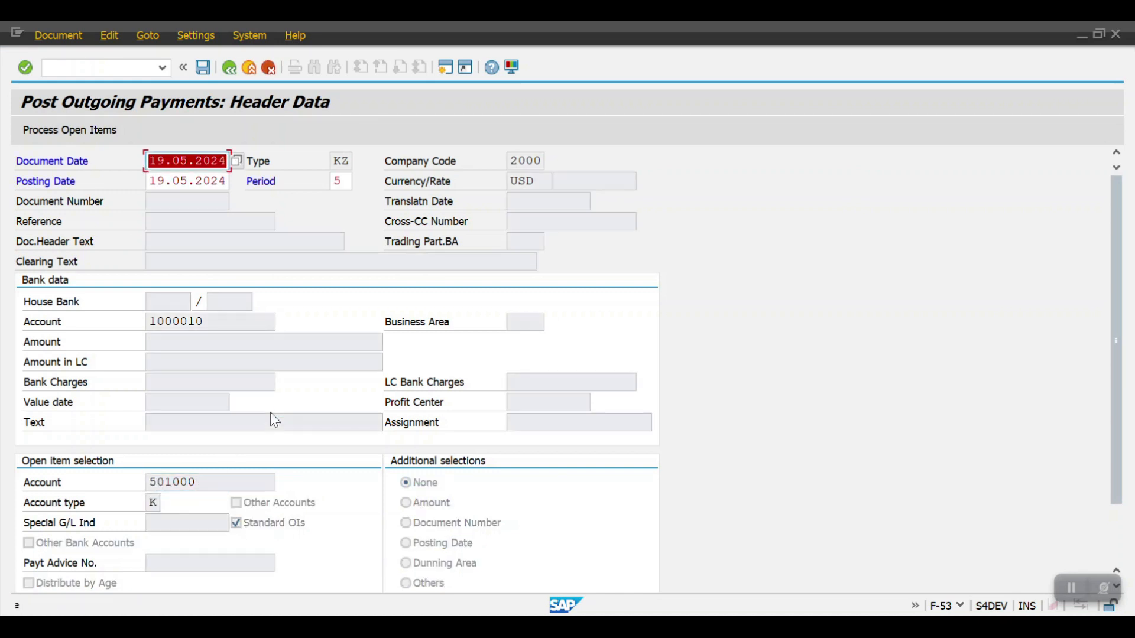
{"action": "key", "text": "Return"}
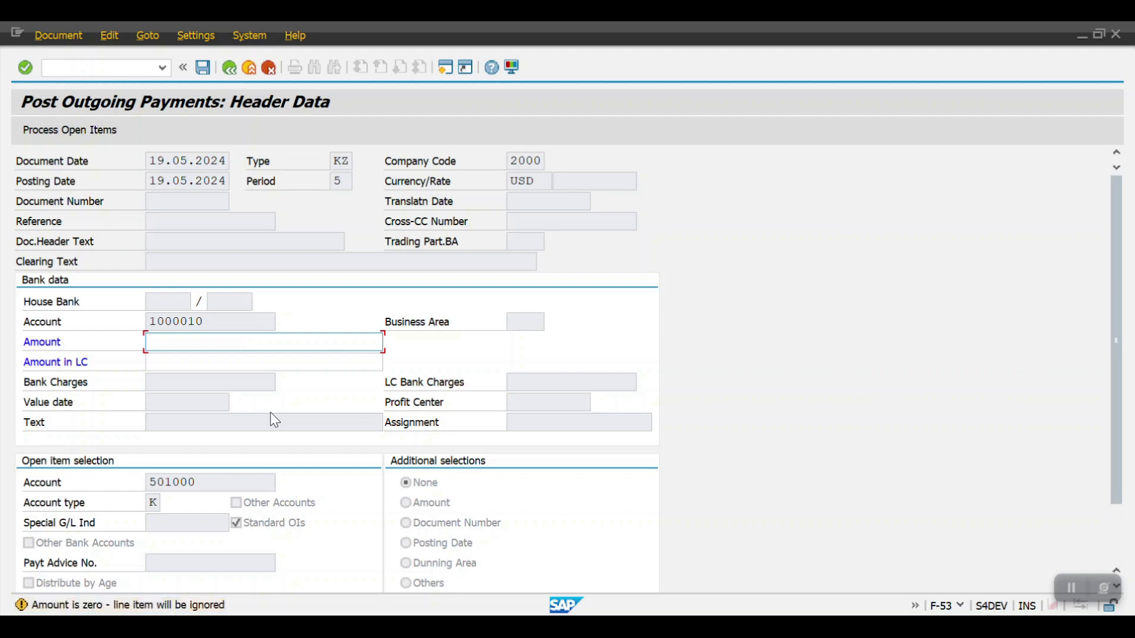
{"action": "type", "text": "1"}
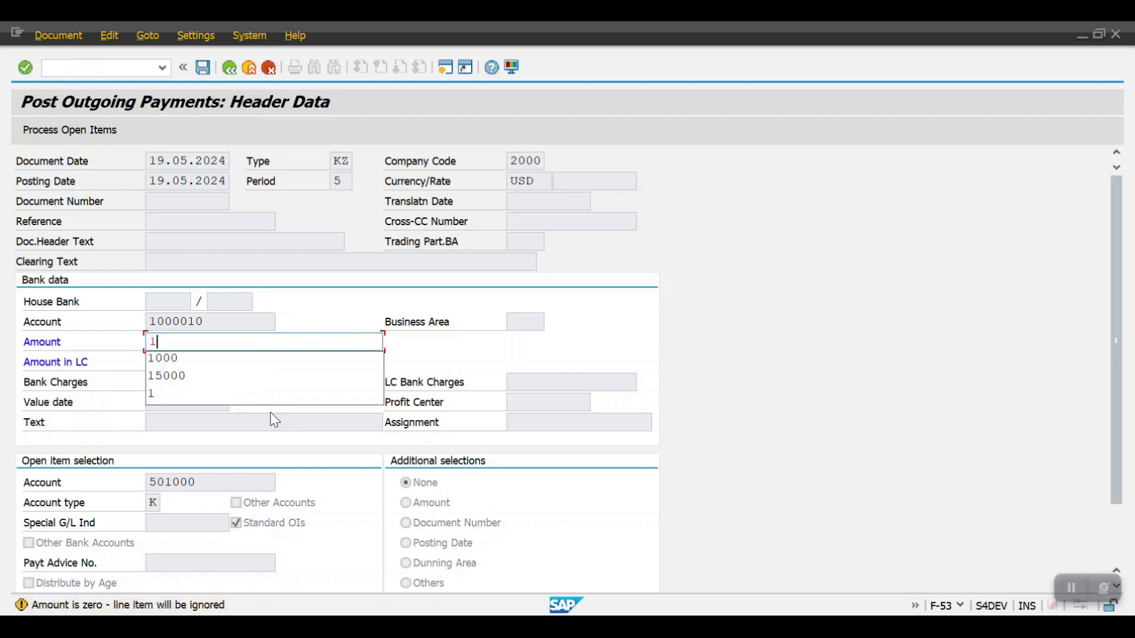
{"action": "key", "text": "shift+F4"}
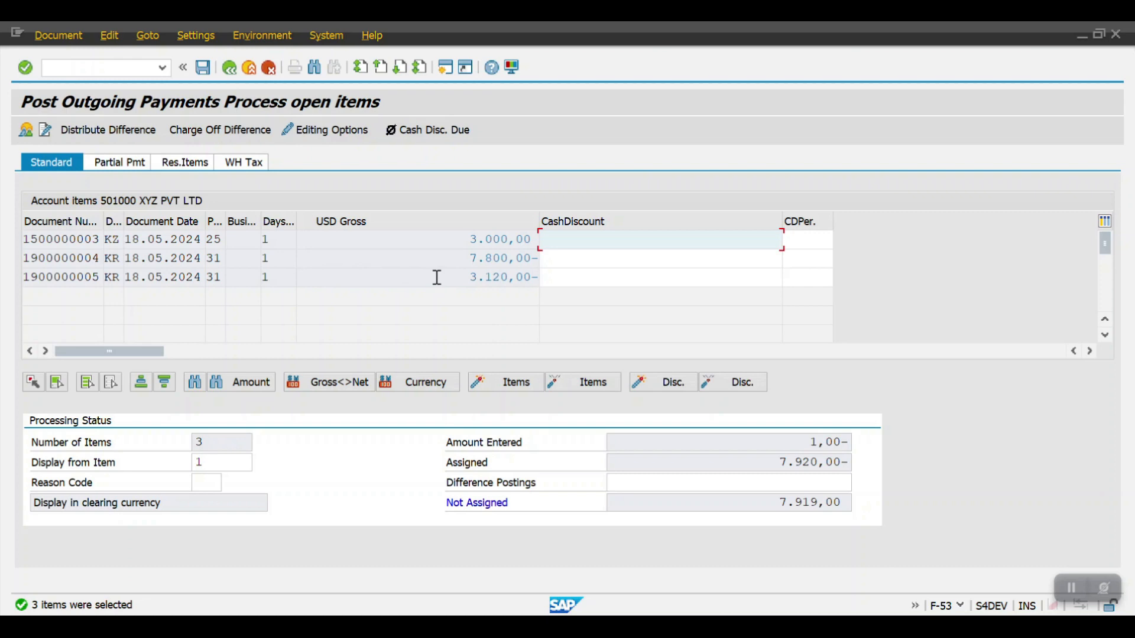
- Deactivate the 3.000,00 and 7.800,00 USD open items so that only the 3.120,00 USD invoice stays assigned
{"action": "left_click_drag", "start_coordinate": [447, 277], "coordinate": [558, 276]}
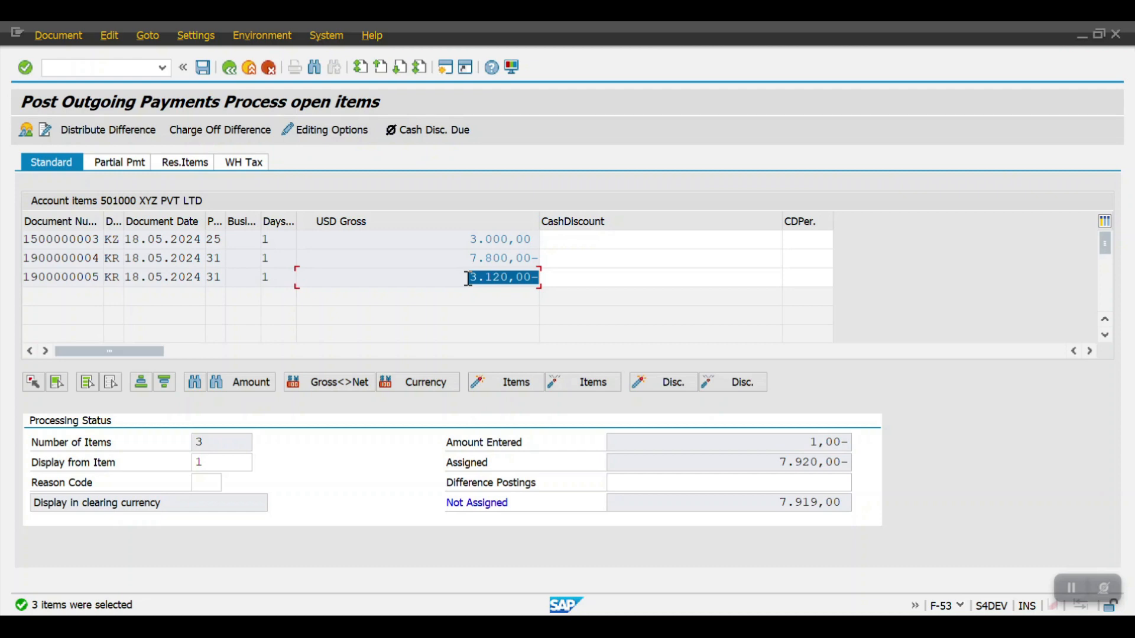
{"action": "double_click", "coordinate": [503, 239]}
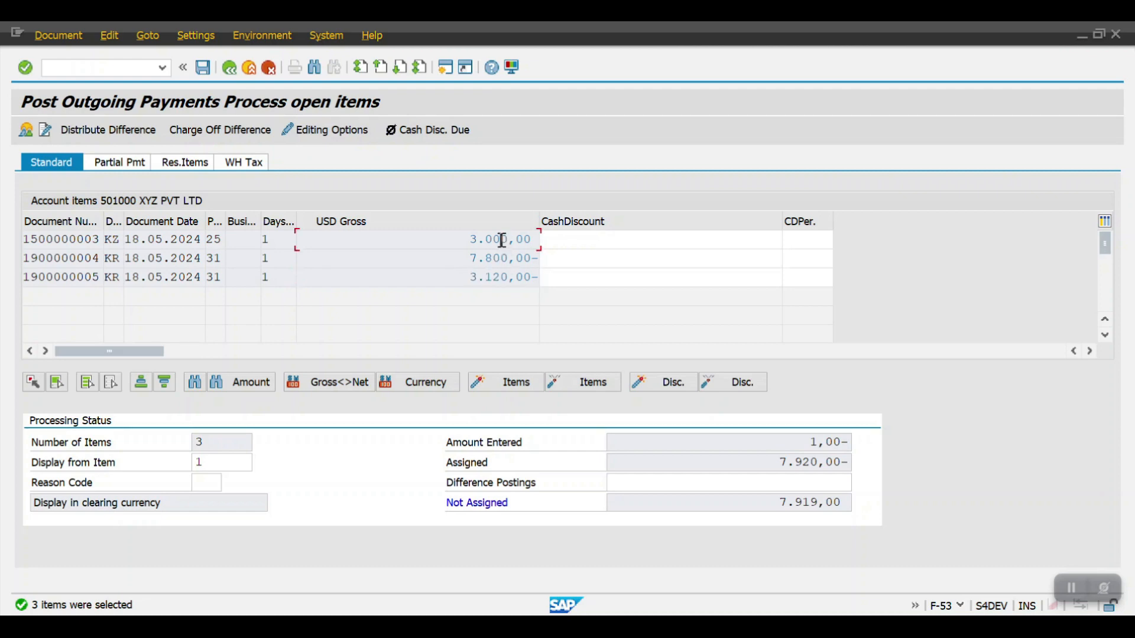
{"action": "double_click", "coordinate": [509, 257]}
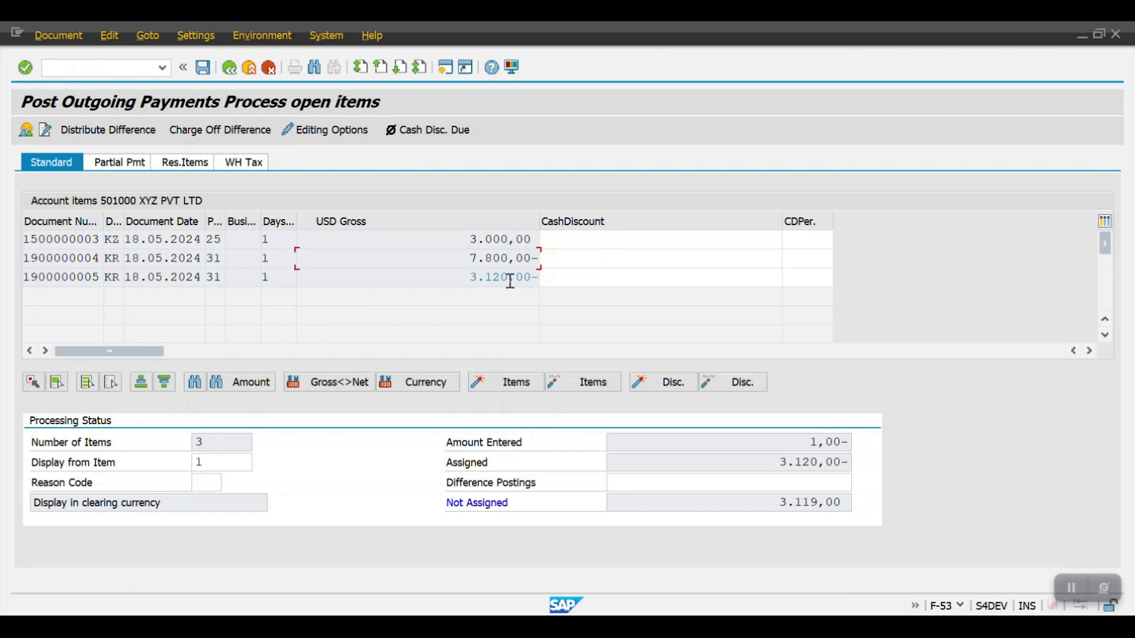
{"action": "left_click_drag", "start_coordinate": [470, 277], "coordinate": [517, 278]}
{"action": "left_click", "coordinate": [515, 289]}
{"action": "key", "text": "Return"}
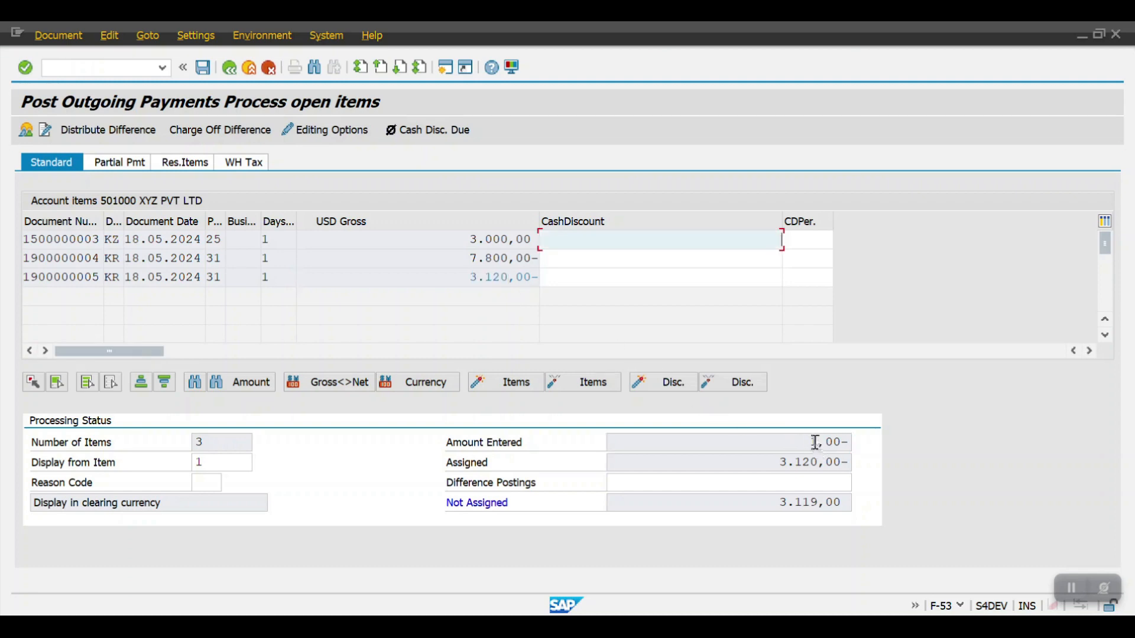
- Correct the Cash In Hand line item's amount to 3.120 USD and post the outgoing payment
{"action": "left_click", "coordinate": [199, 128]}
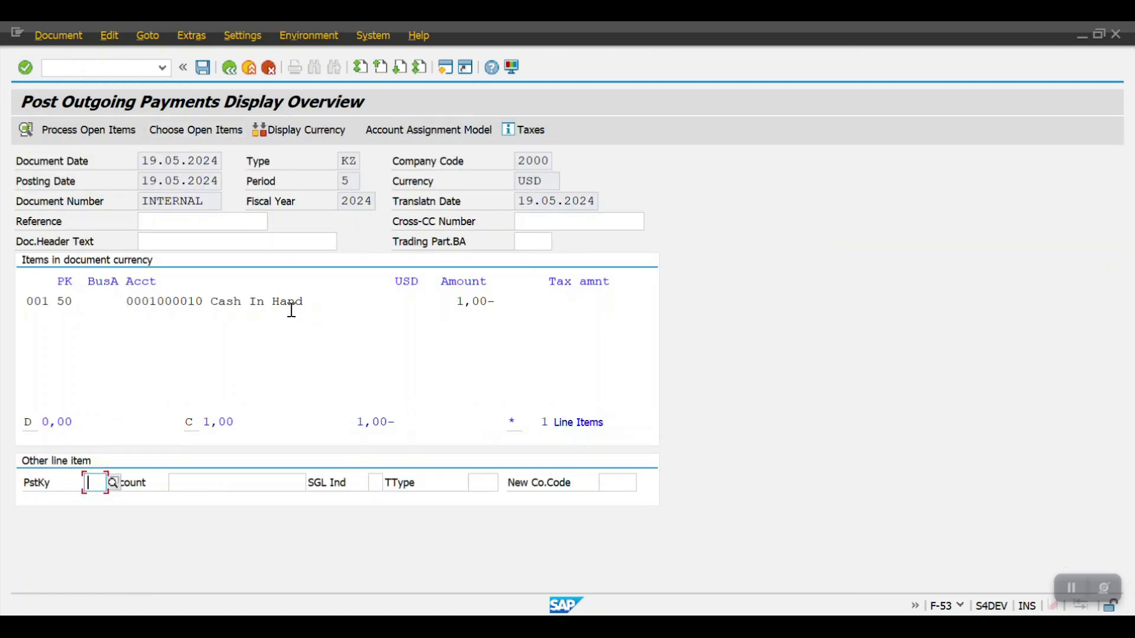
{"action": "double_click", "coordinate": [287, 308]}
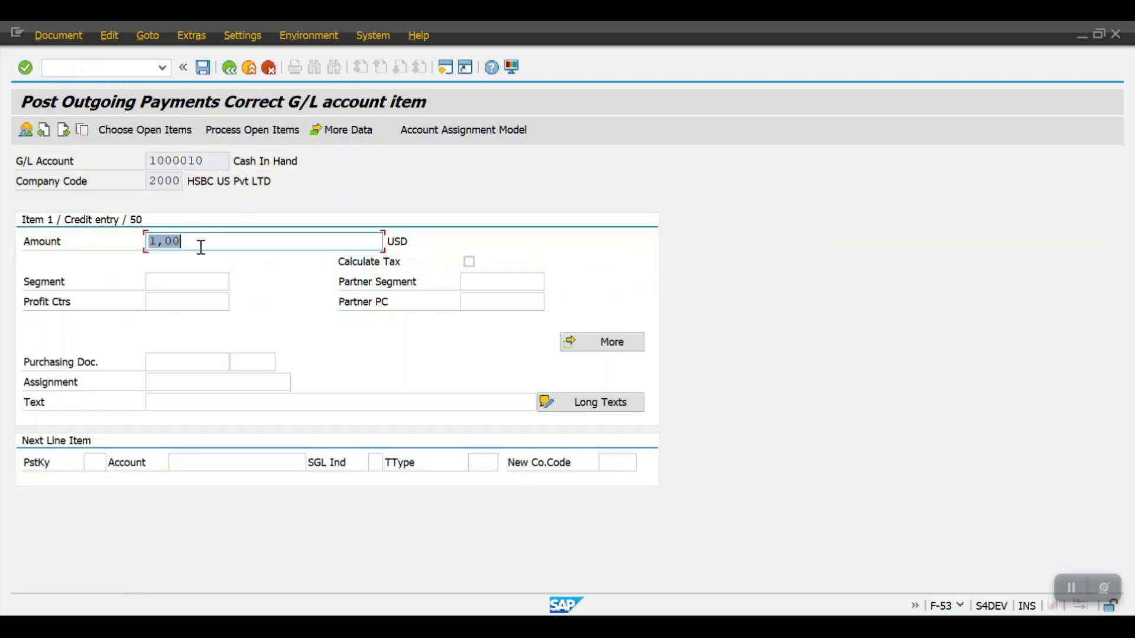
{"action": "type", "text": "3.120"}
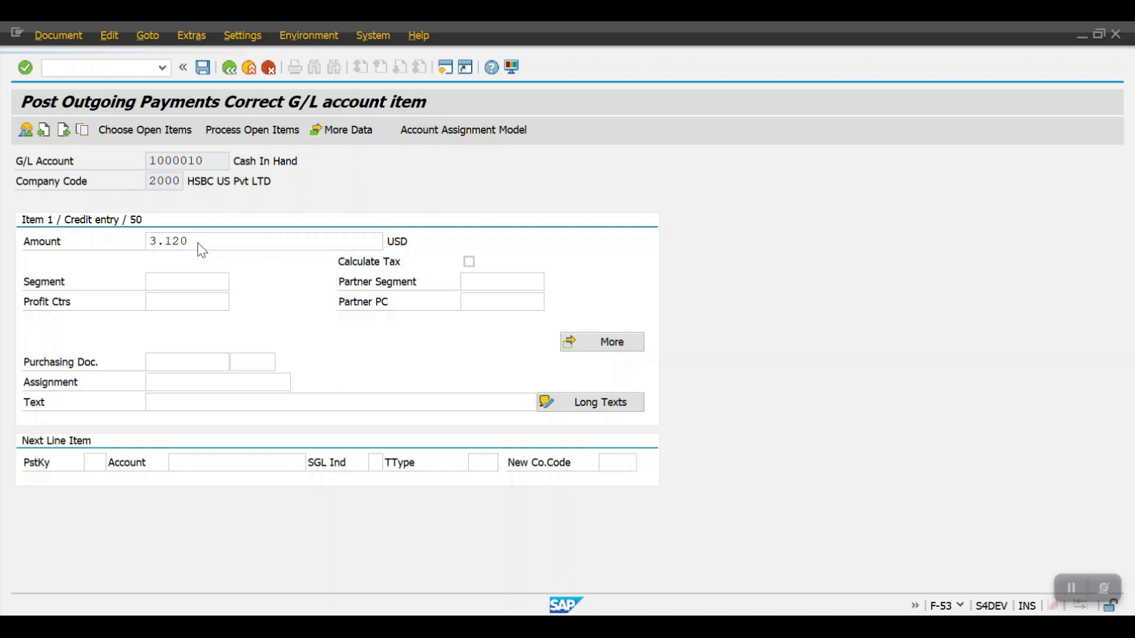
{"action": "key", "text": "Return"}
{"action": "left_click", "coordinate": [227, 136]}
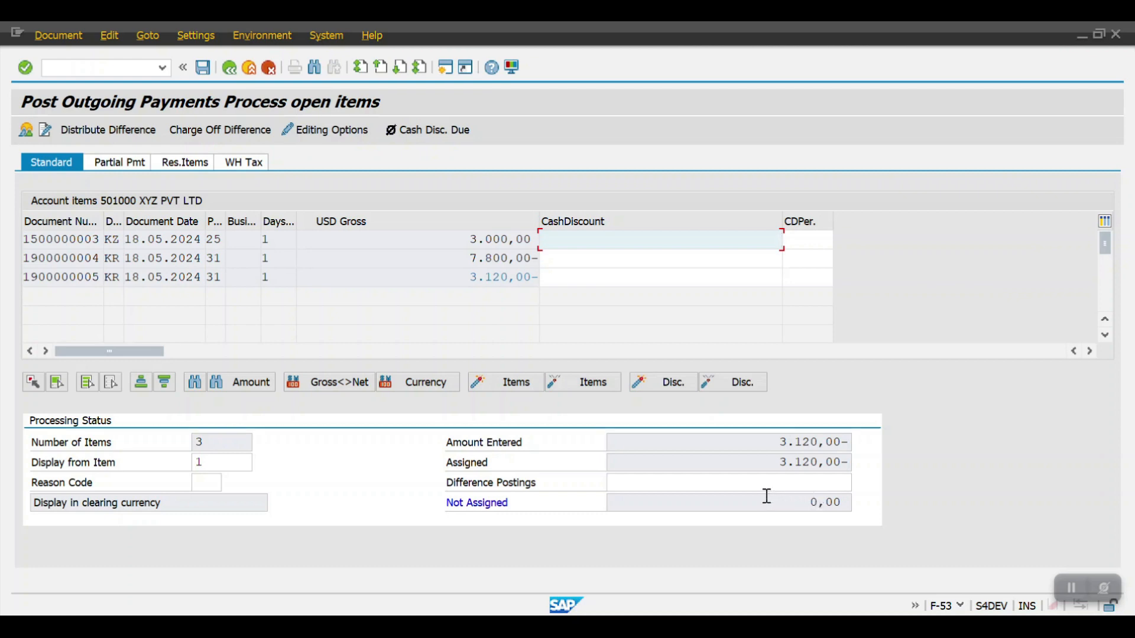
{"action": "left_click", "coordinate": [207, 71]}
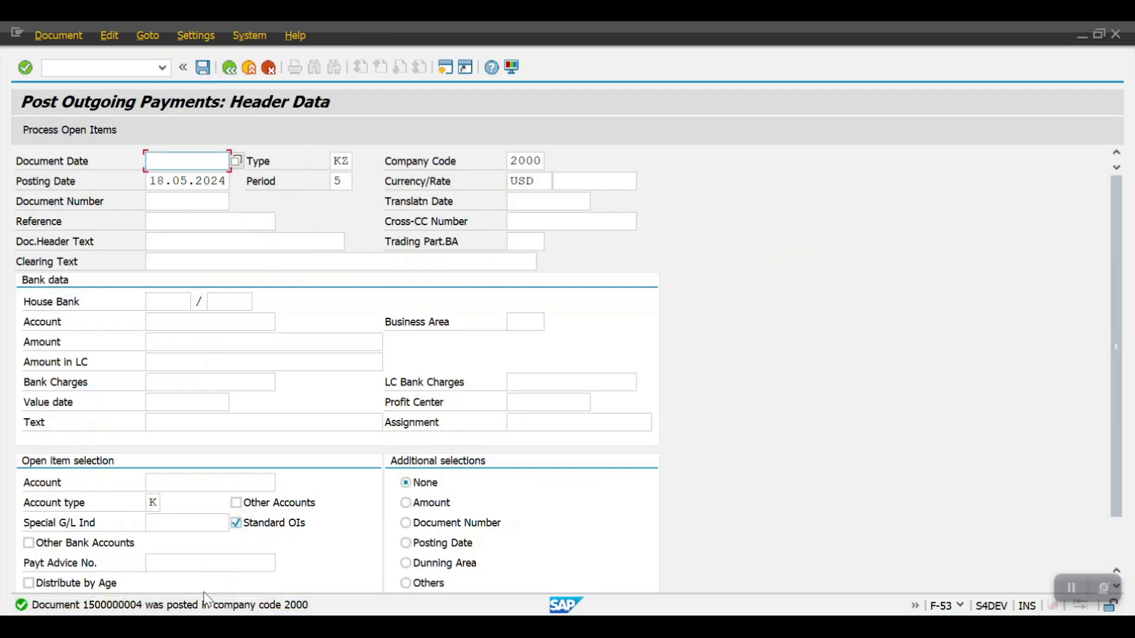
- Open transaction FB70 for entering a customer invoice
{"action": "left_click", "coordinate": [131, 68]}
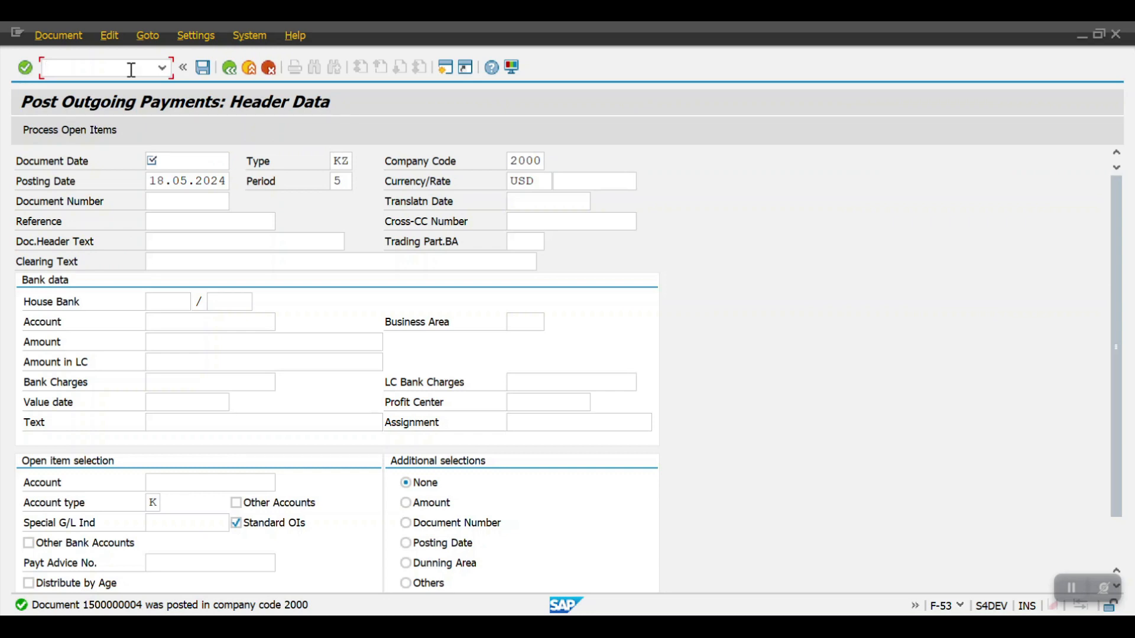
{"action": "type", "text": "/N"}
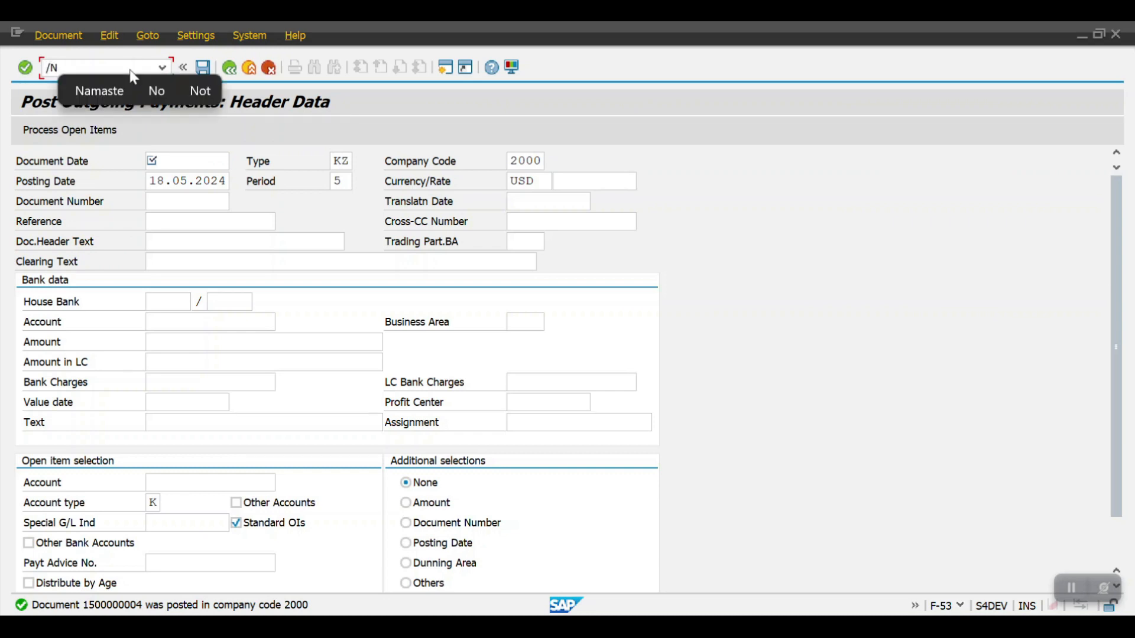
{"action": "type", "text": "FBL1N"}
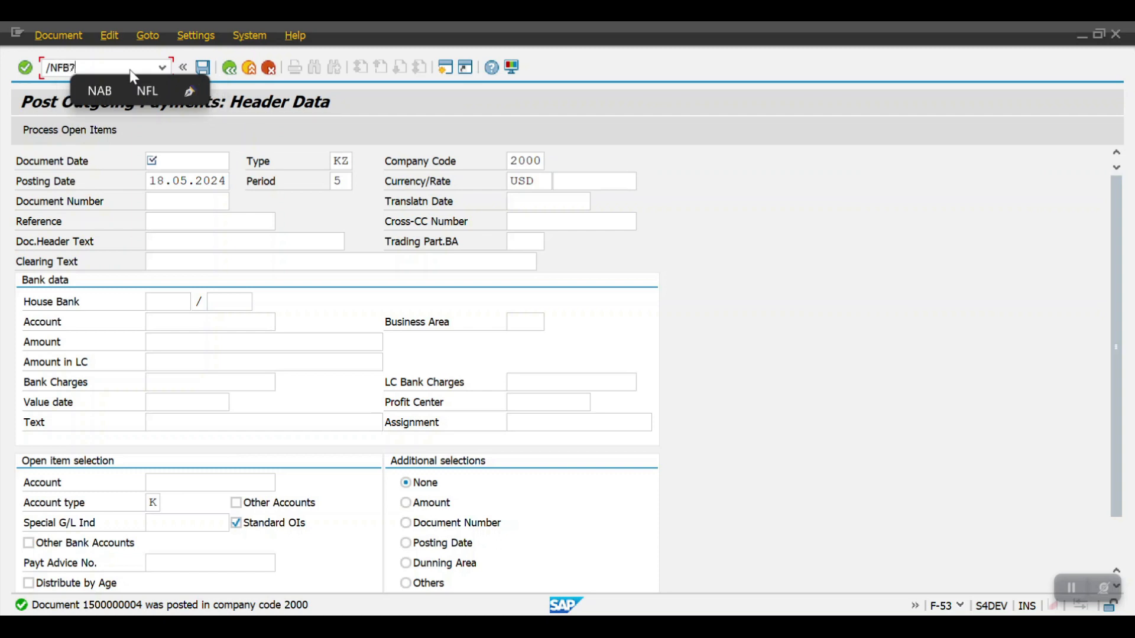
{"action": "key", "text": "Return"}
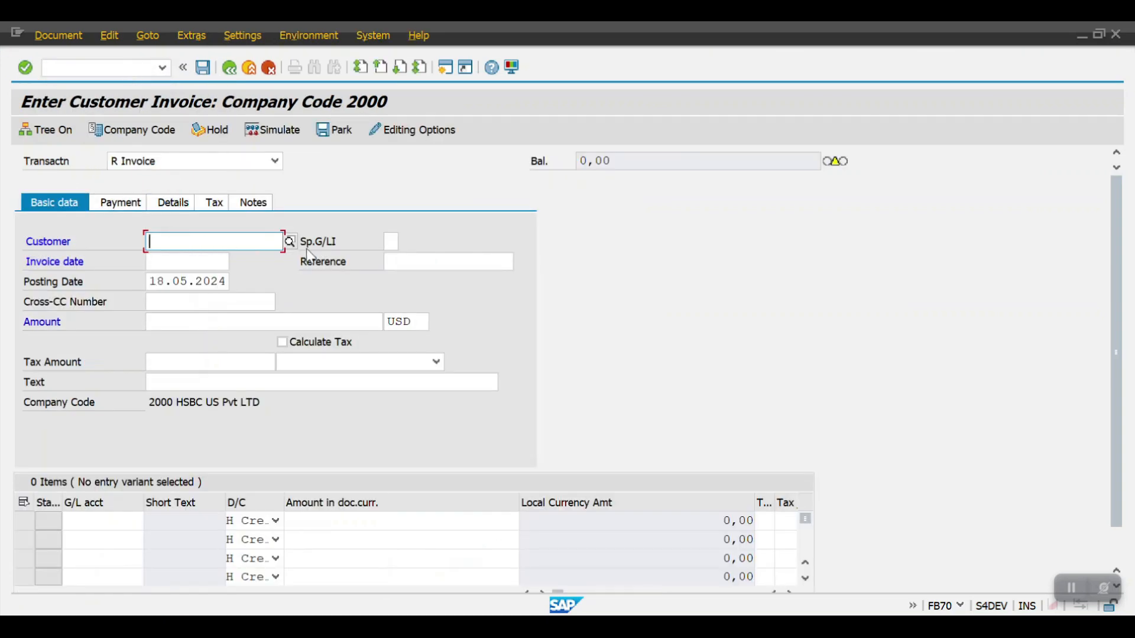
- Look up the customers by company code and select one for the invoice
{"action": "left_click", "coordinate": [290, 242]}
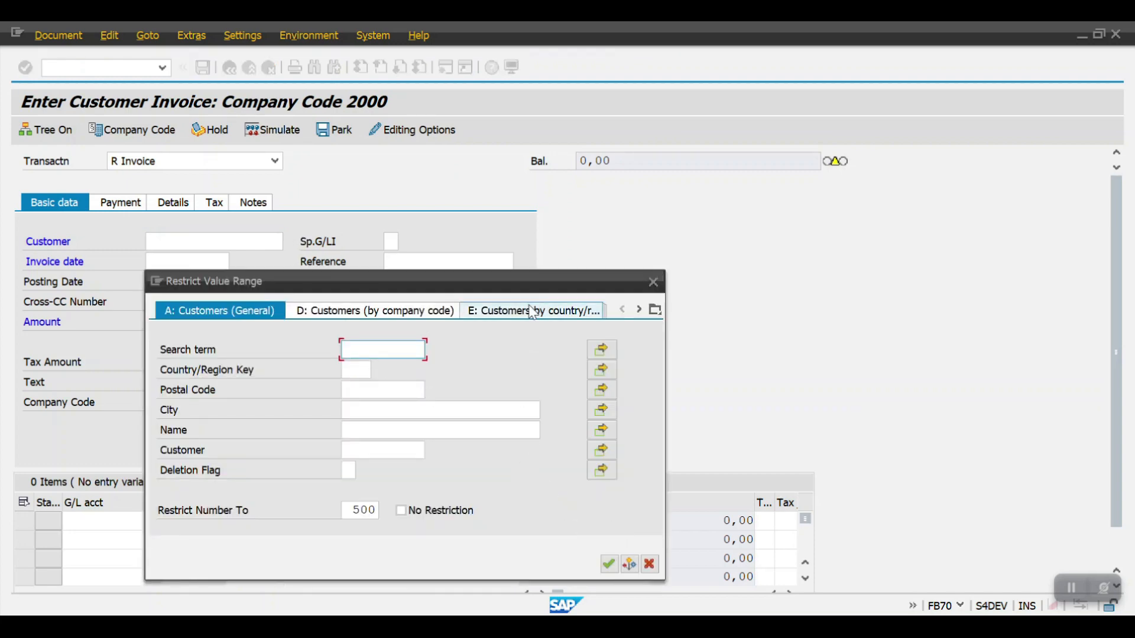
{"action": "left_click", "coordinate": [436, 312]}
{"action": "left_click", "coordinate": [610, 585]}
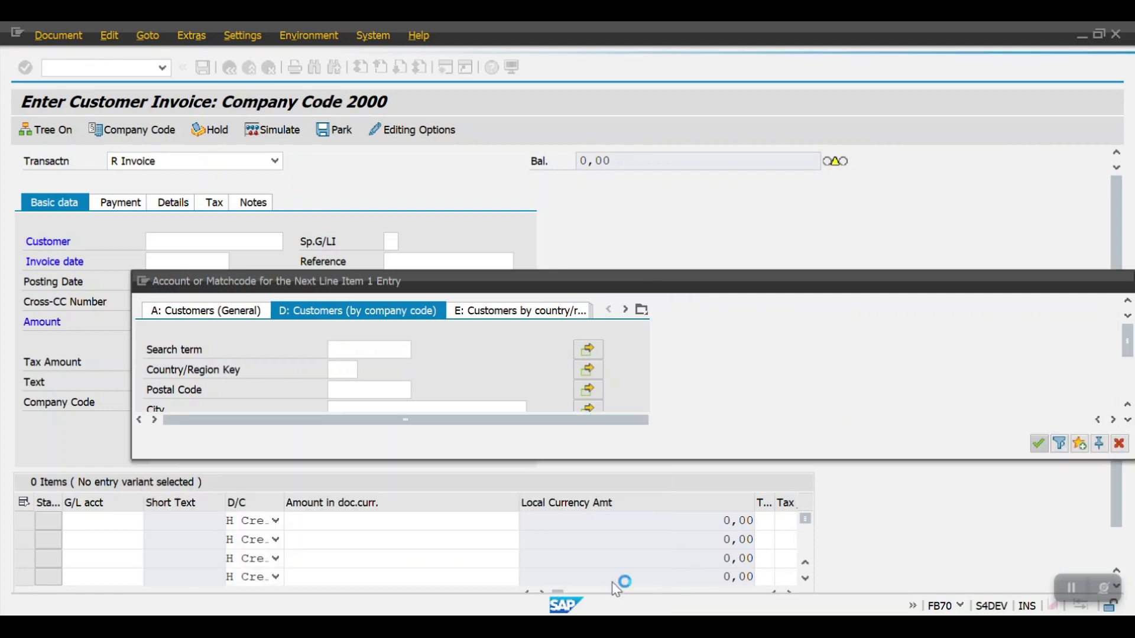
{"action": "double_click", "coordinate": [348, 348]}
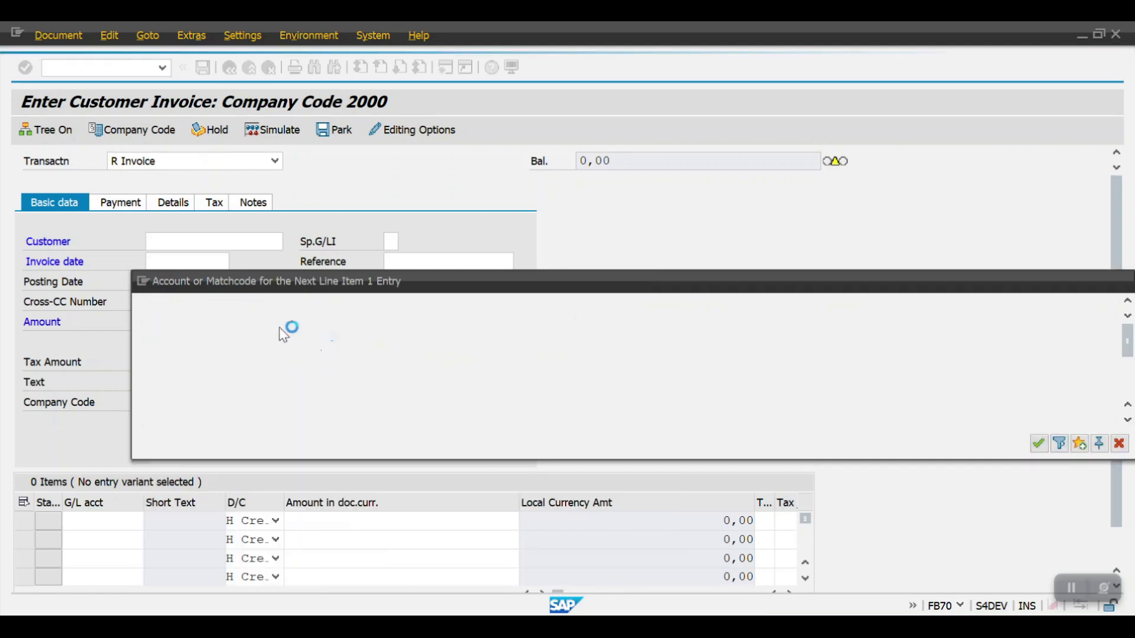
- Set the customer invoice date to 18.05.2024, matching the posting date, and the amount to 50000 INR
{"action": "left_click", "coordinate": [173, 281]}
{"action": "double_click", "coordinate": [174, 281]}
{"action": "key", "text": "ctrl+c"}
{"action": "left_click", "coordinate": [170, 261]}
{"action": "key", "text": "ctrl+v"}
{"action": "left_click", "coordinate": [171, 322]}
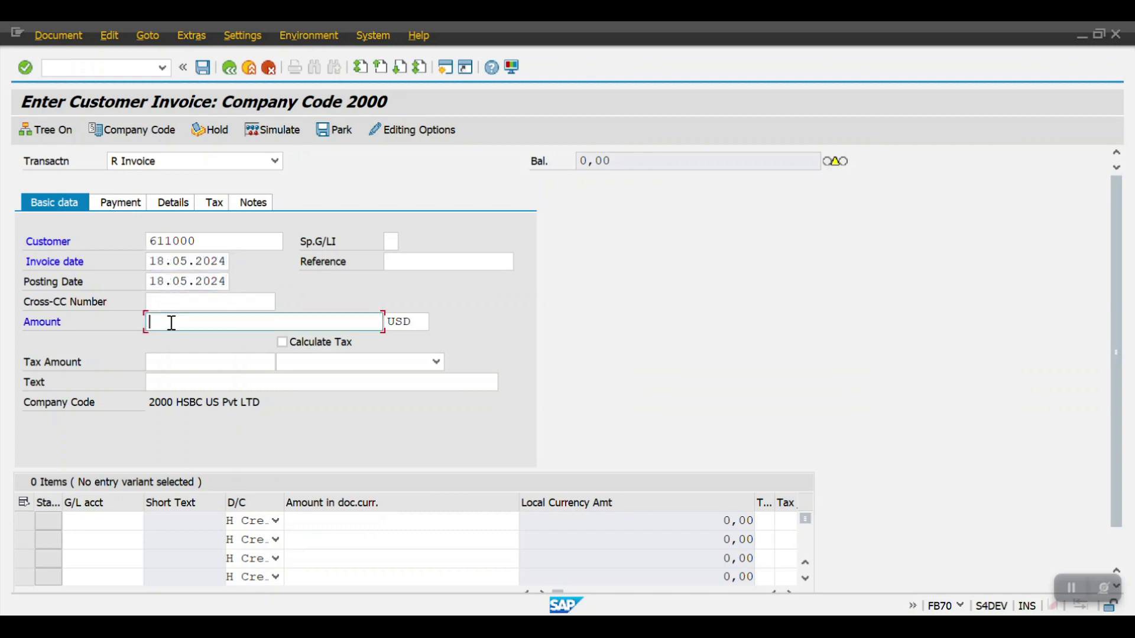
{"action": "type", "text": "50000"}
{"action": "left_click_drag", "start_coordinate": [430, 322], "coordinate": [354, 324]}
{"action": "type", "text": "INR"}
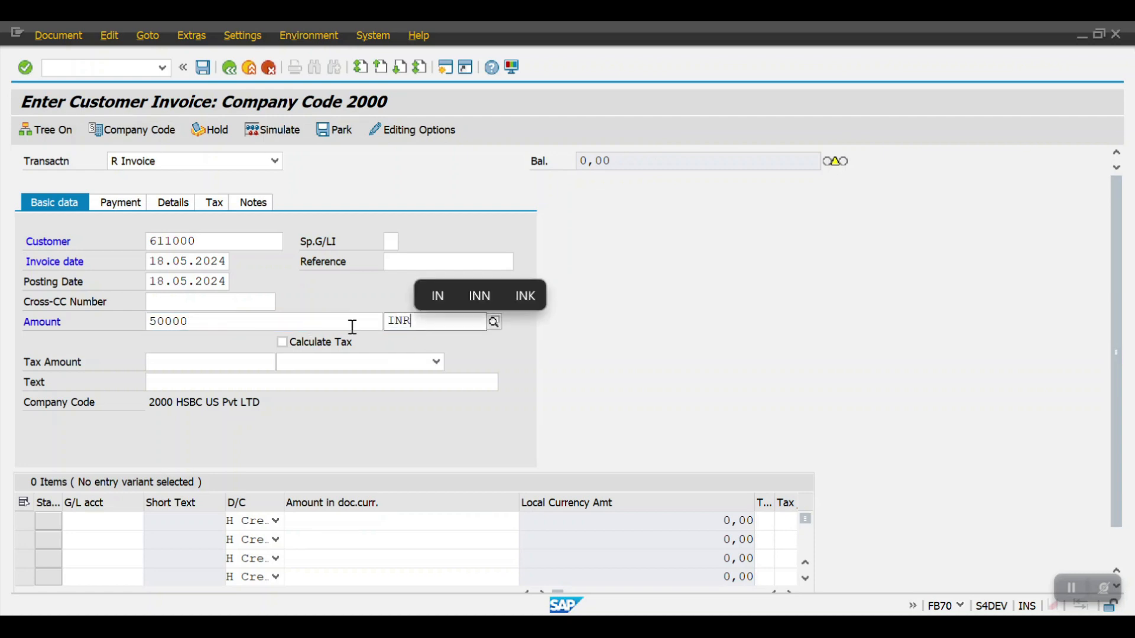
- Open transaction FS00 in another SAP session to look up a G/L account for the invoice line
{"action": "left_click", "coordinate": [90, 525]}
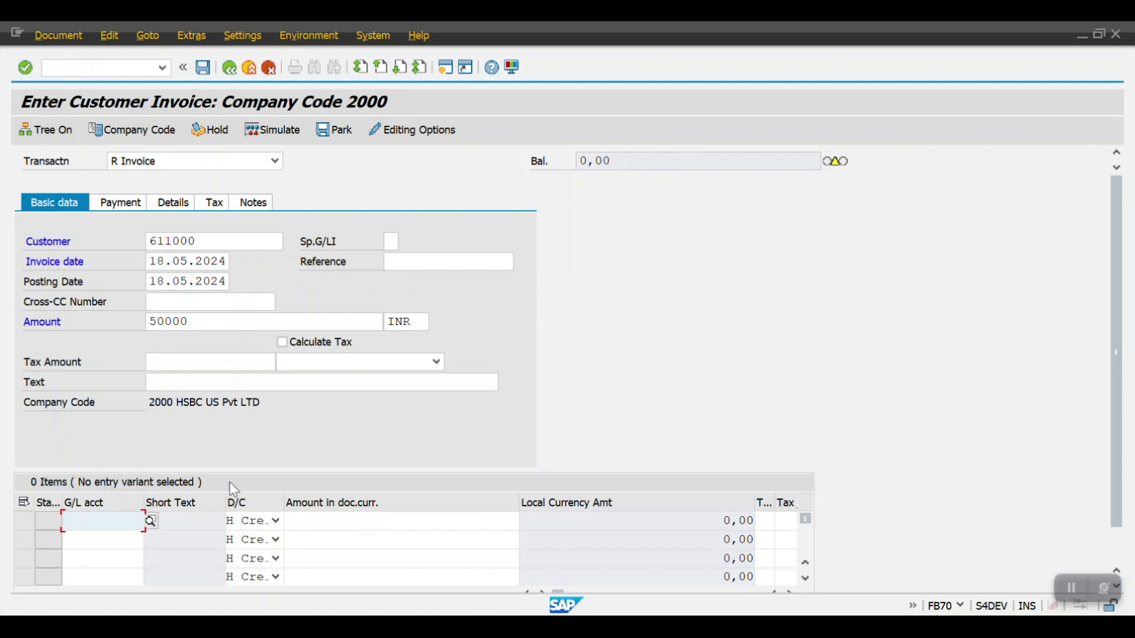
{"action": "mouse_move", "coordinate": [185, 627]}
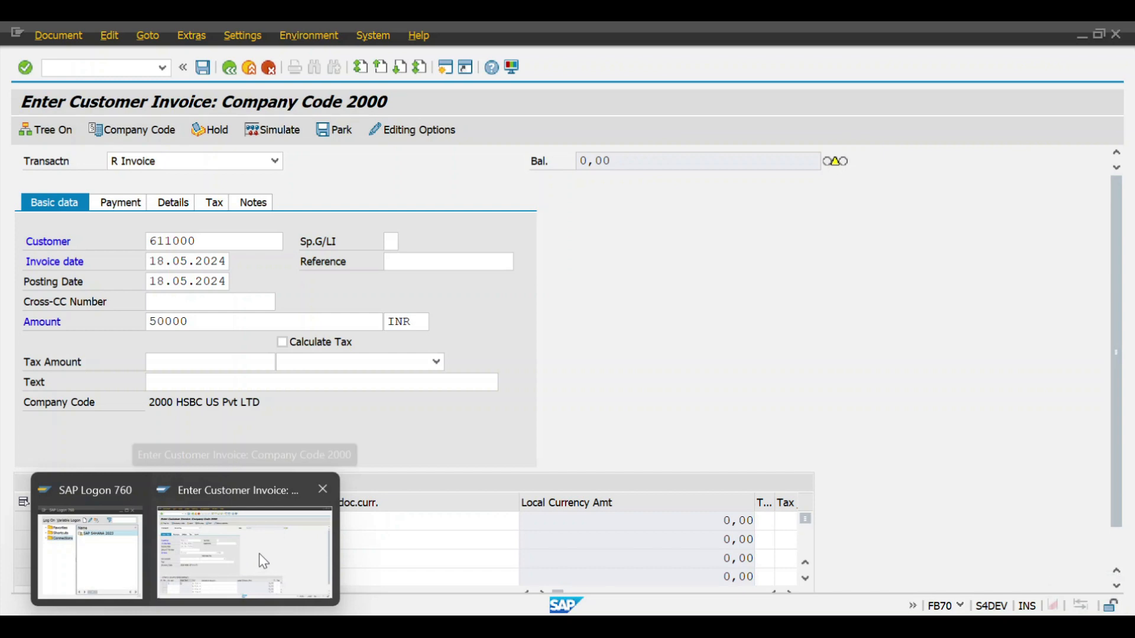
{"action": "left_click", "coordinate": [259, 553]}
{"action": "key", "text": "F4"}
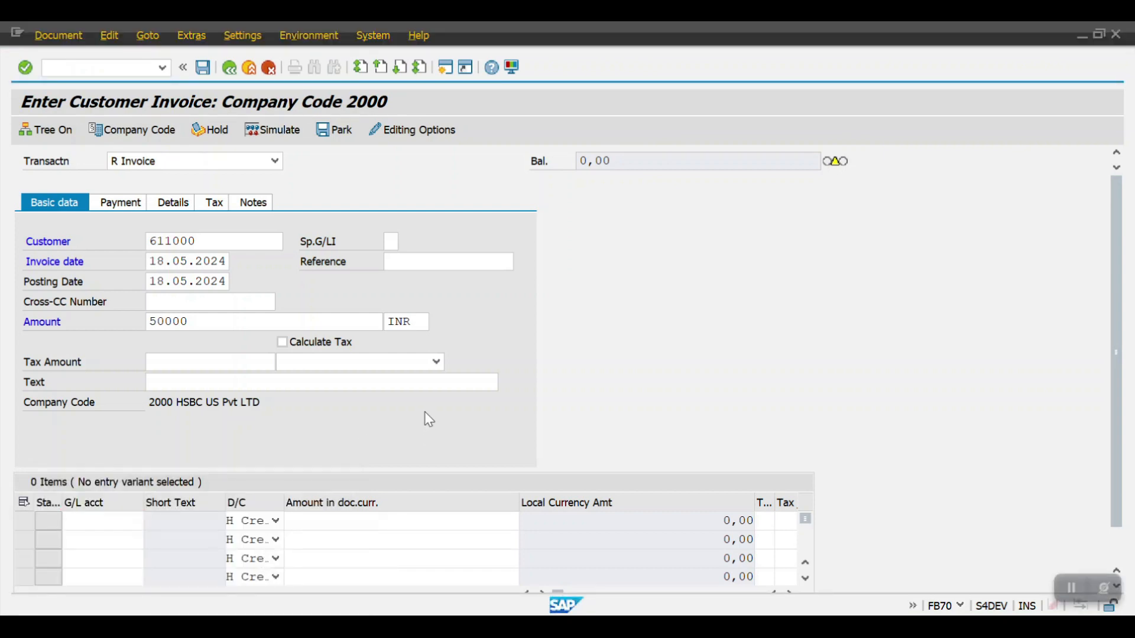
{"action": "type", "text": "FS00"}
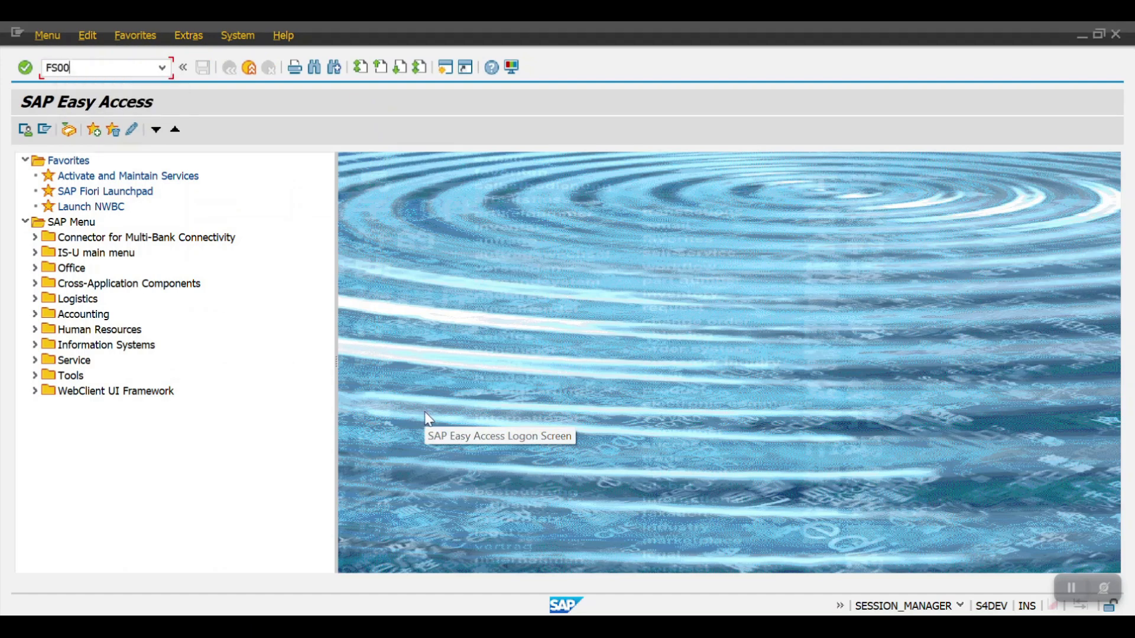
{"action": "key", "text": "Return"}
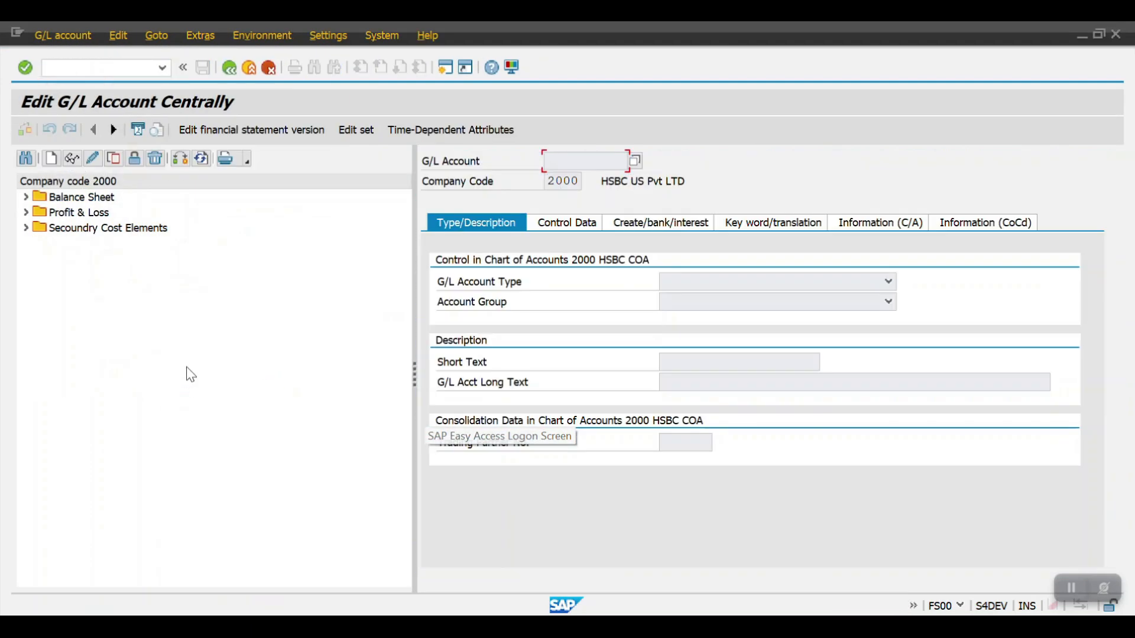
- Find the Cash In Hand OI account among the balance sheet accounts and pick up its number for the customer invoice
{"action": "left_click", "coordinate": [25, 197]}
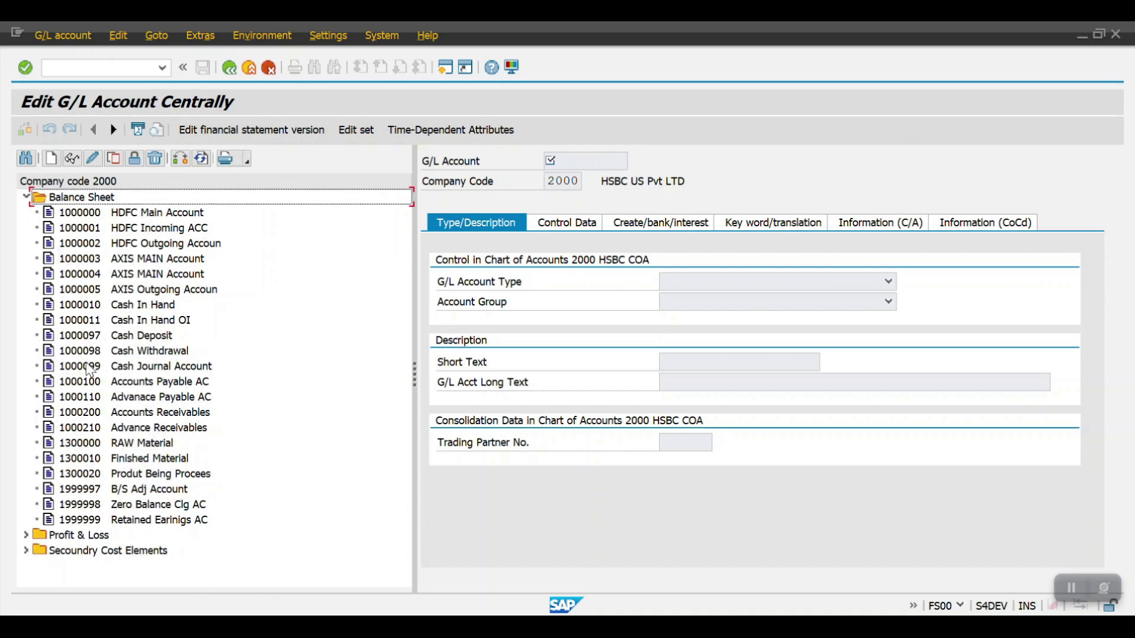
{"action": "double_click", "coordinate": [83, 320]}
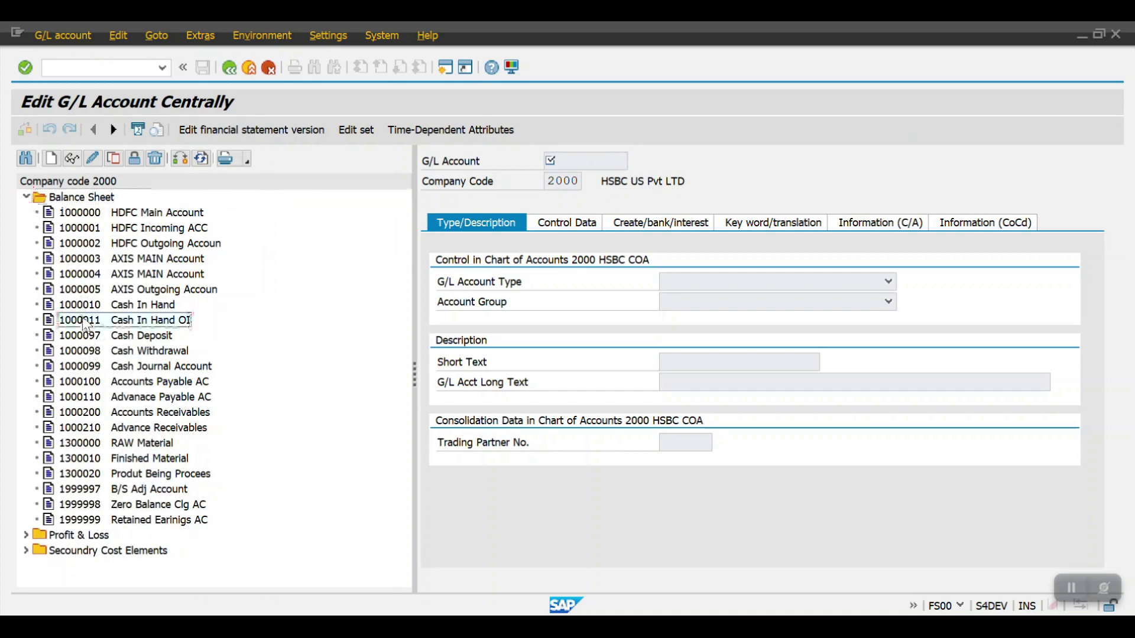
{"action": "double_click", "coordinate": [611, 157]}
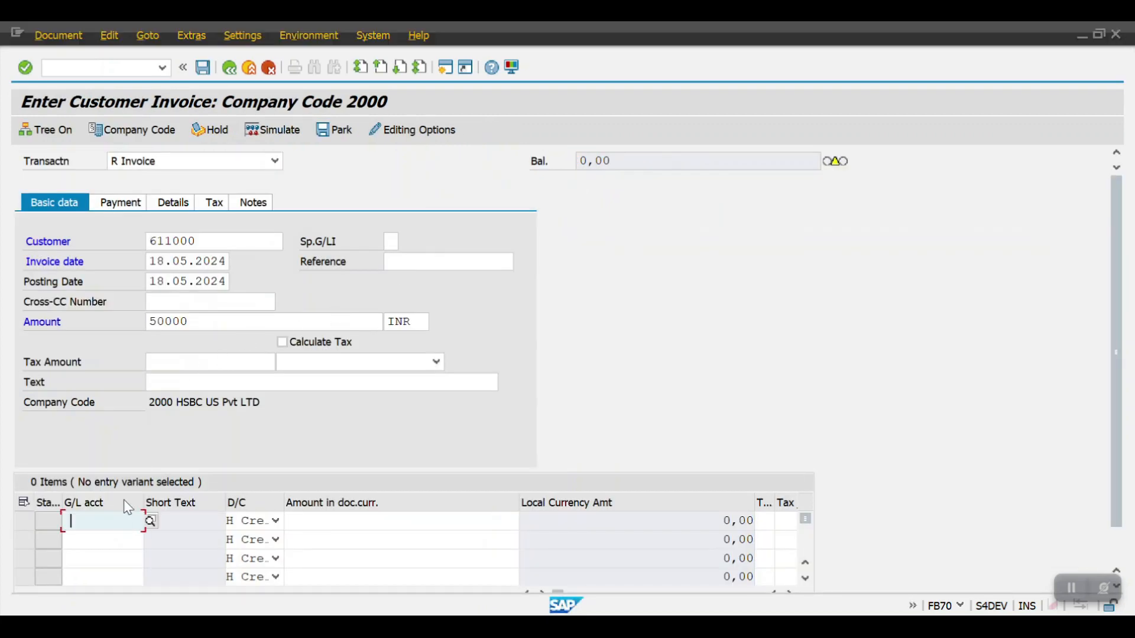
- Enter the Cash In Hand OI G/L account with an amount of 50000 in the first invoice line
{"action": "type", "text": "1000011"}
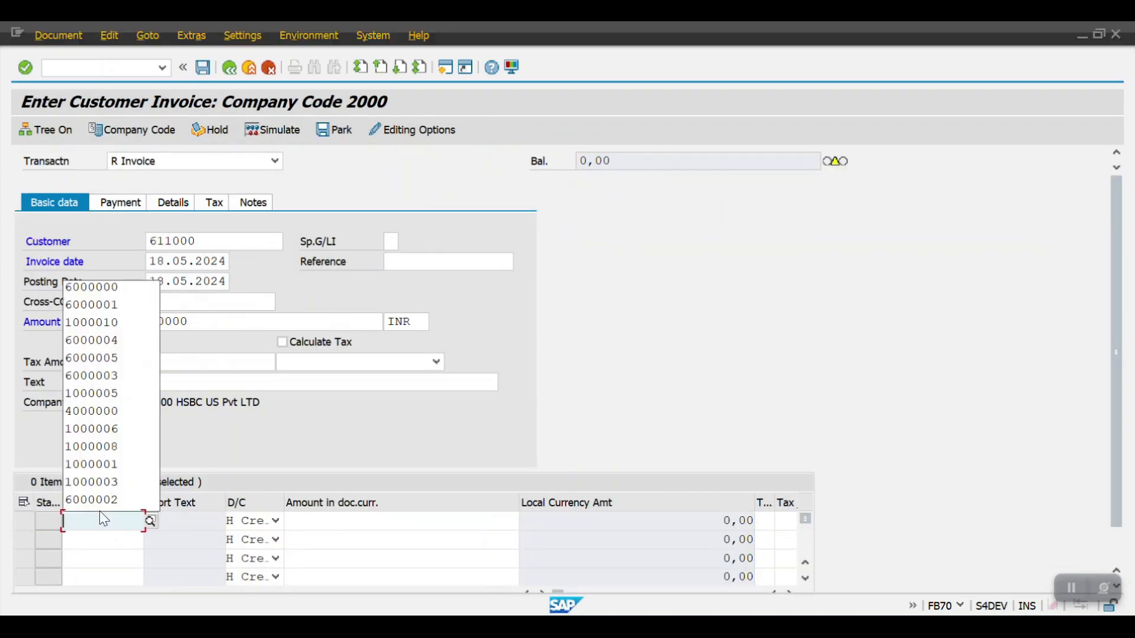
{"action": "key", "text": "Tab"}
{"action": "key", "text": "Tab"}
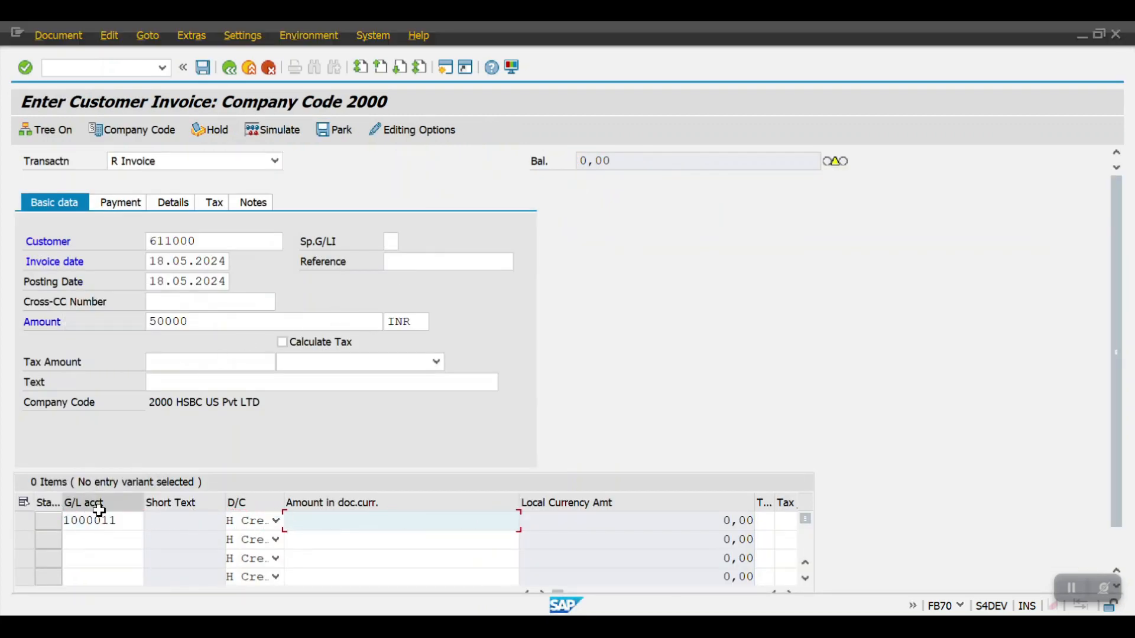
{"action": "type", "text": "50000"}
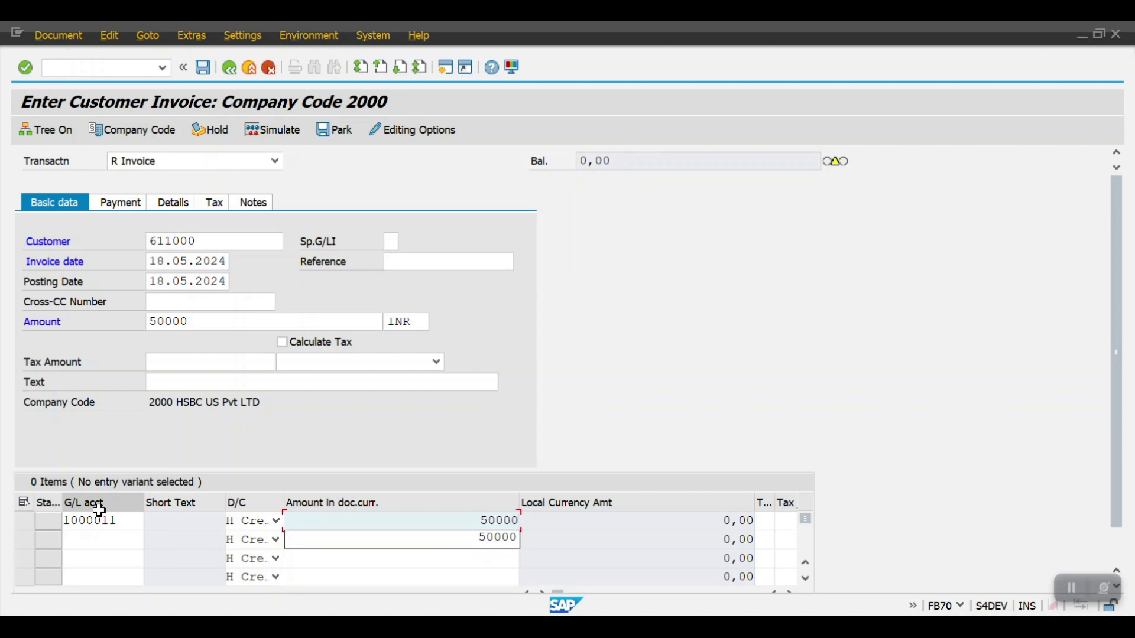
- Assign profit center ADMIN_001 to the Cash In Hand OI line and validate the invoice entries
{"action": "key", "text": "Tab"}
{"action": "key", "text": "Tab"}
{"action": "key", "text": "Tab"}
{"action": "key", "text": "Tab"}
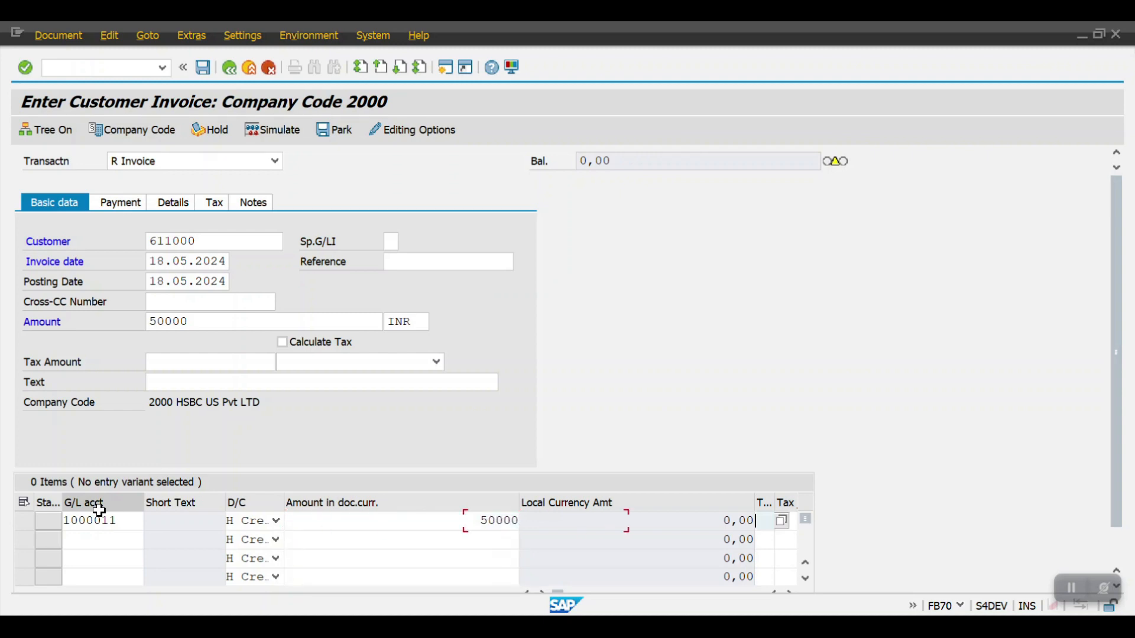
{"action": "key", "text": "Tab"}
{"action": "key", "text": "Tab"}
{"action": "key", "text": "Tab"}
{"action": "key", "text": "Tab"}
{"action": "key", "text": "Tab"}
{"action": "key", "text": "Tab"}
{"action": "key", "text": "Tab"}
{"action": "key", "text": "Tab"}
{"action": "key", "text": "Tab"}
{"action": "key", "text": "Tab"}
{"action": "key", "text": "Tab"}
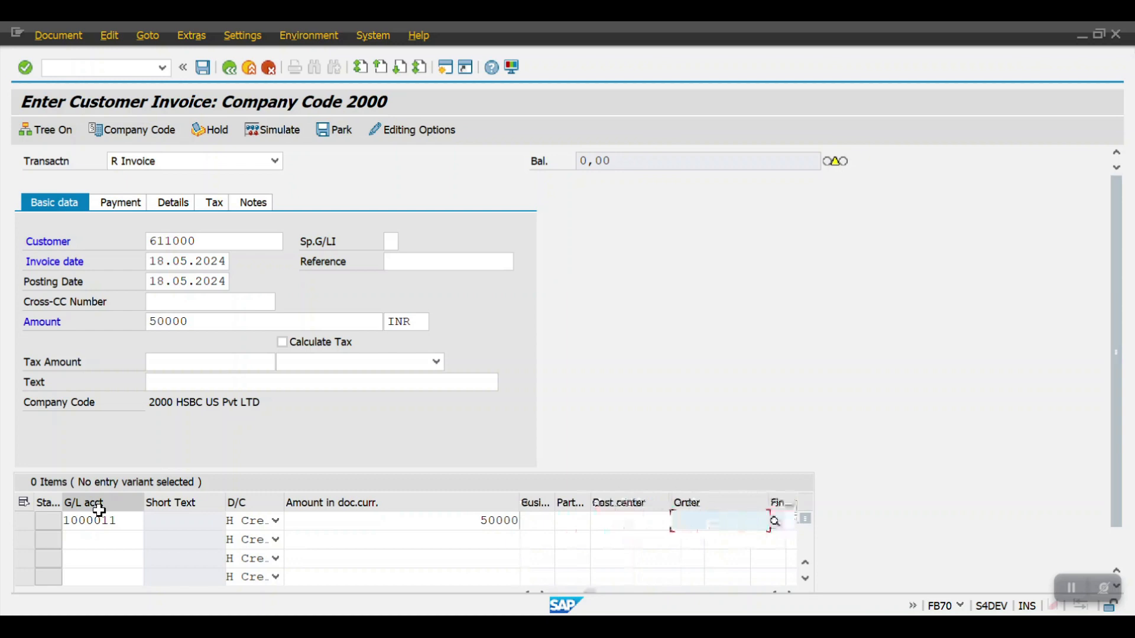
{"action": "key", "text": "Tab"}
{"action": "key", "text": "Tab"}
{"action": "key", "text": "Tab"}
{"action": "key", "text": "Tab"}
{"action": "key", "text": "Tab"}
{"action": "key", "text": "Tab"}
{"action": "key", "text": "Tab"}
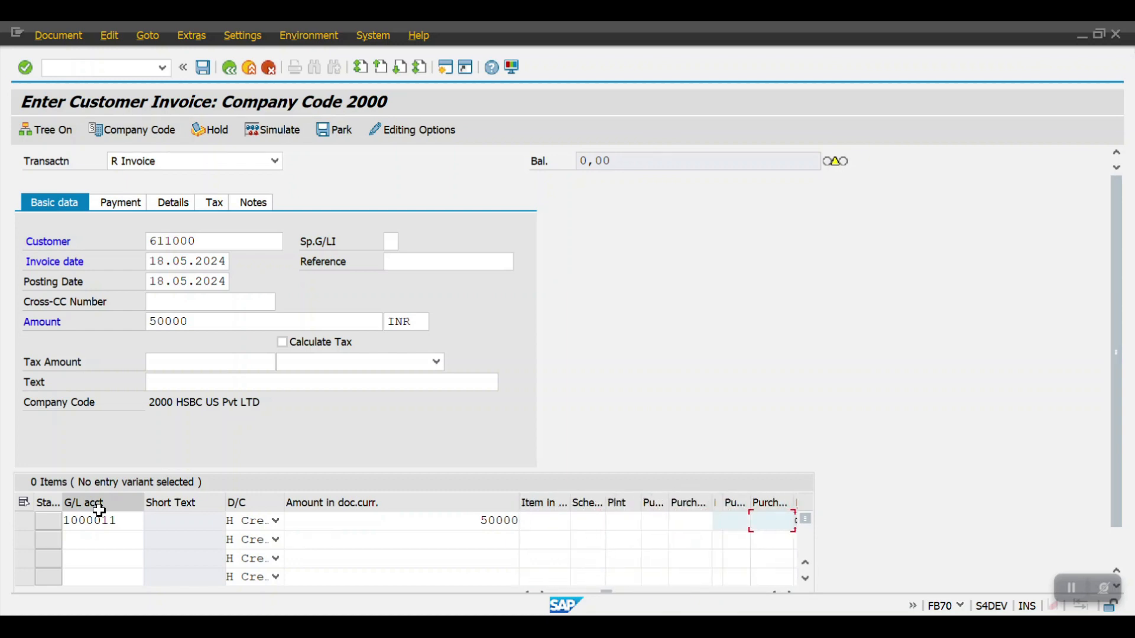
{"action": "key", "text": "BackSpace"}
{"action": "key", "text": "Down"}
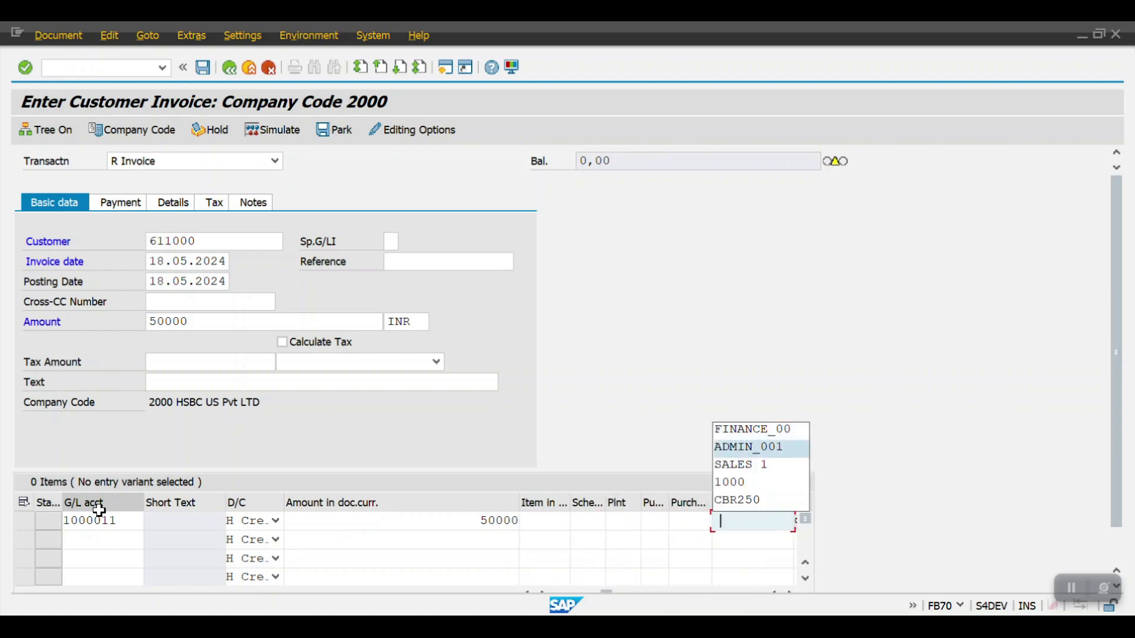
{"action": "key", "text": "Down"}
{"action": "key", "text": "Return"}
{"action": "key", "text": "Return"}
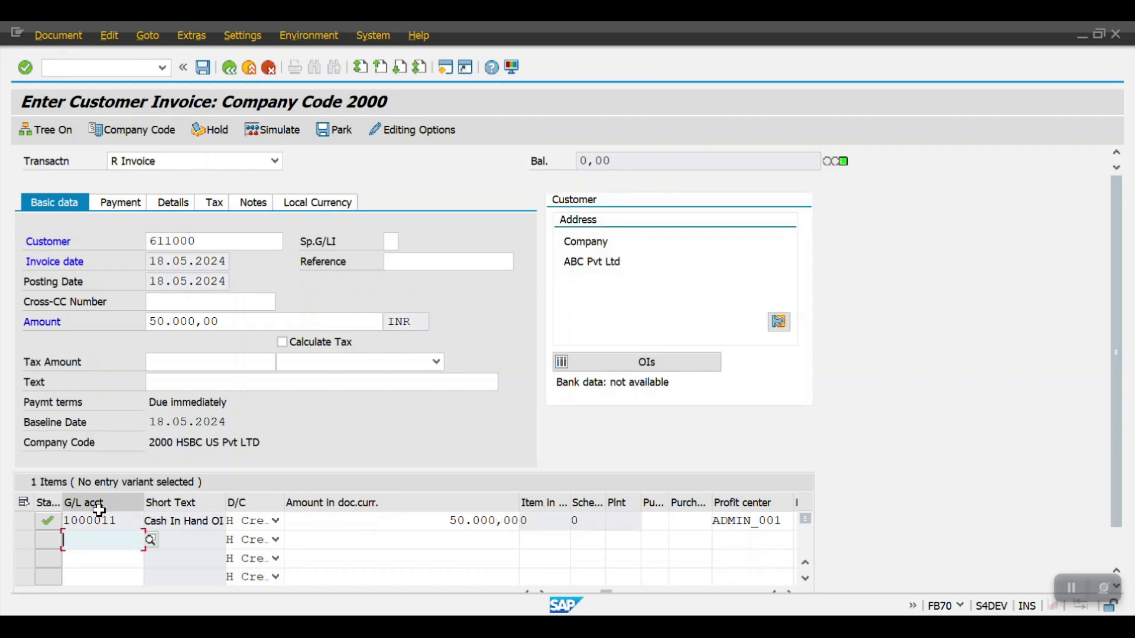
- Try to post the customer invoice
{"action": "key", "text": "ctrl+s"}
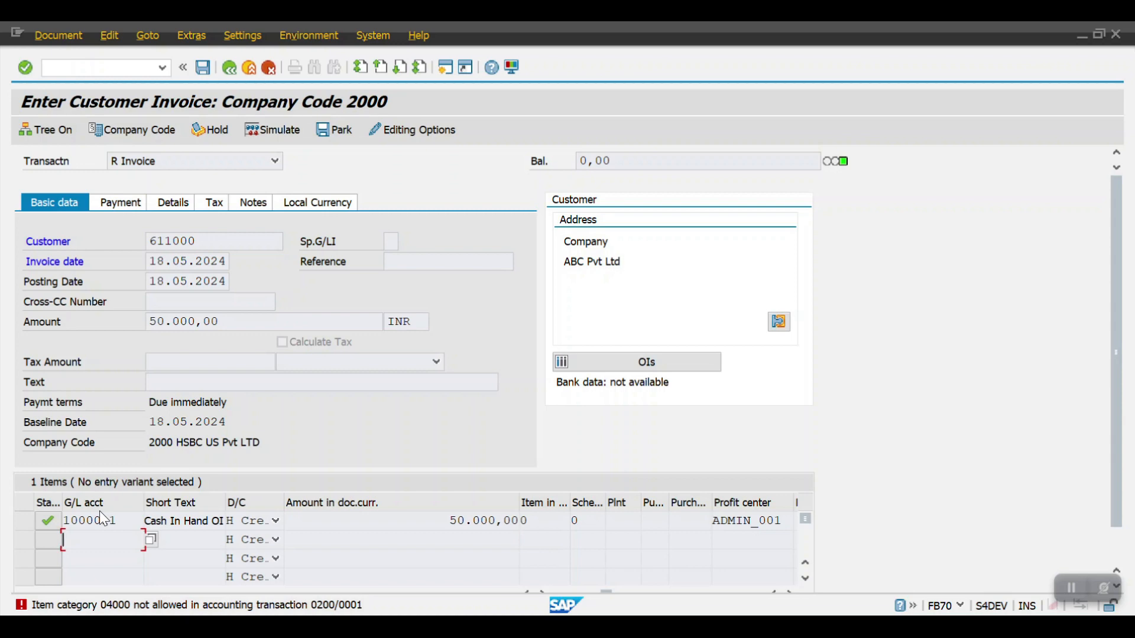
{"action": "key", "text": "ctrl+s"}
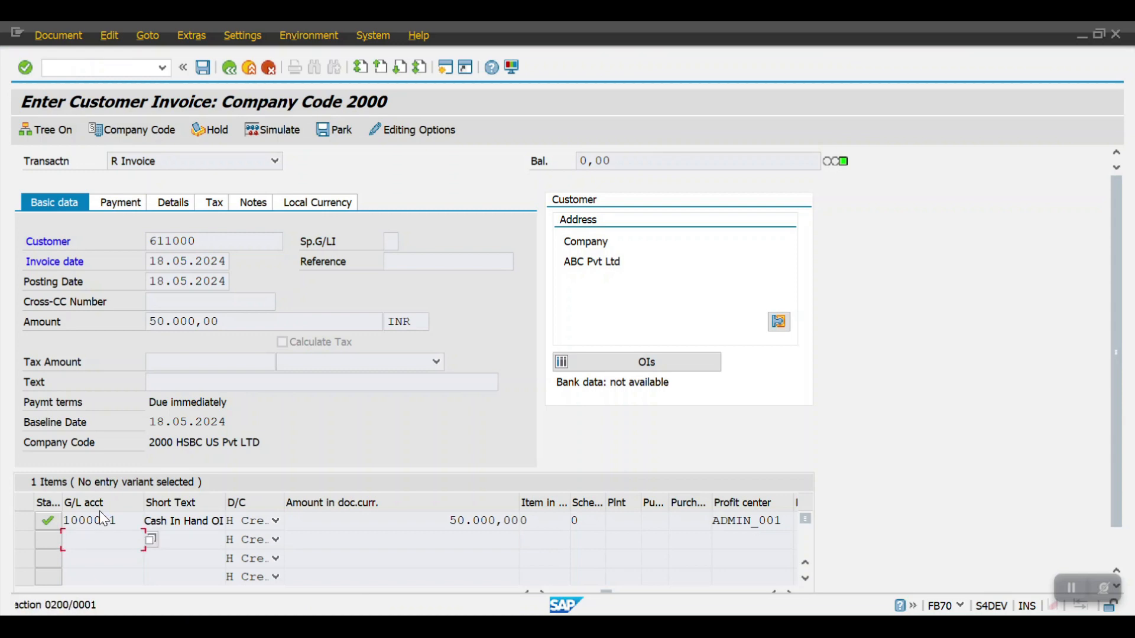
{"action": "key", "text": "ctrl+s"}
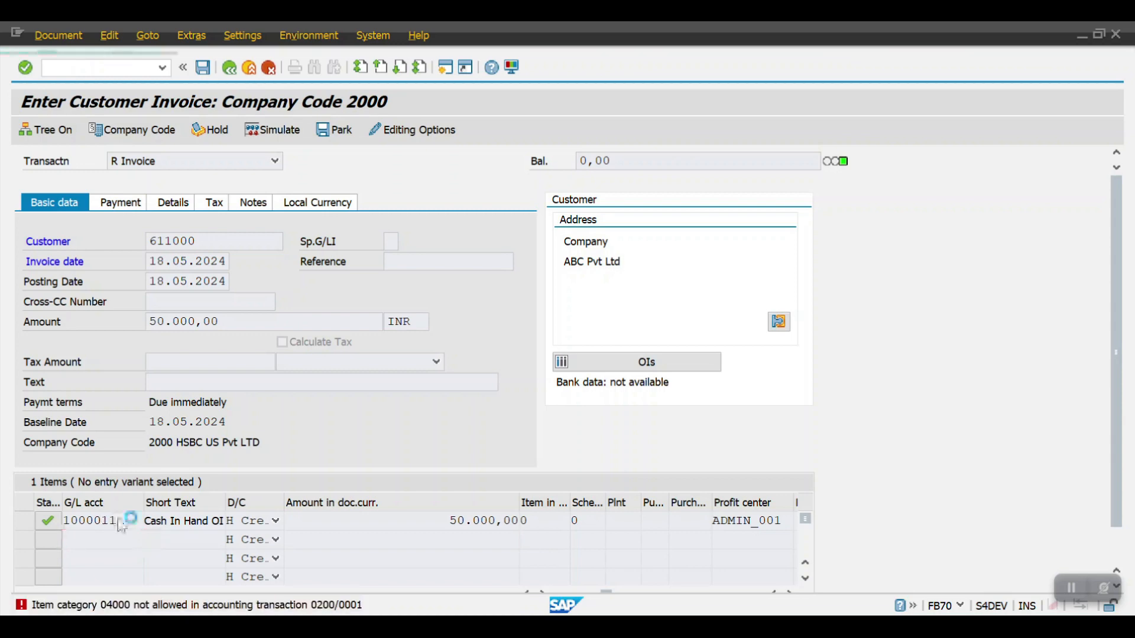
- Abandon the current customer invoice and restart transaction FB70 with an empty entry screen
{"action": "left_click", "coordinate": [103, 69]}
{"action": "type", "text": "/N"}
{"action": "key", "text": "Return"}
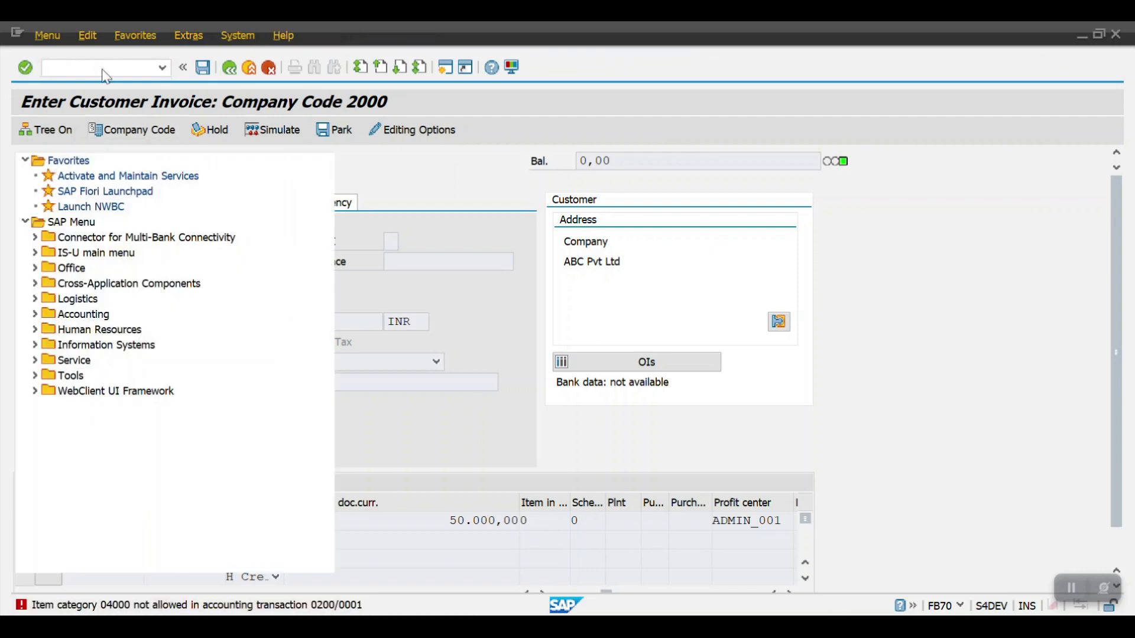
{"action": "type", "text": "FB70"}
{"action": "key", "text": "Return"}
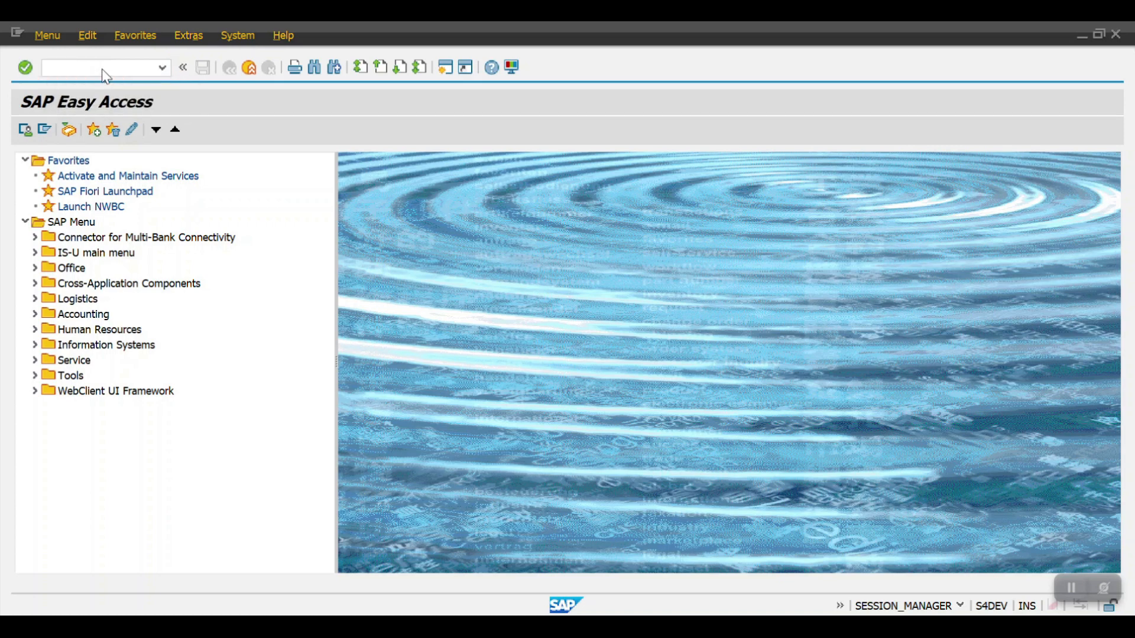
- Select the same customer for the new invoice, with invoice date 18.05.2024 and reference Test 12
{"action": "key", "text": "space"}
{"action": "key", "text": "Down"}
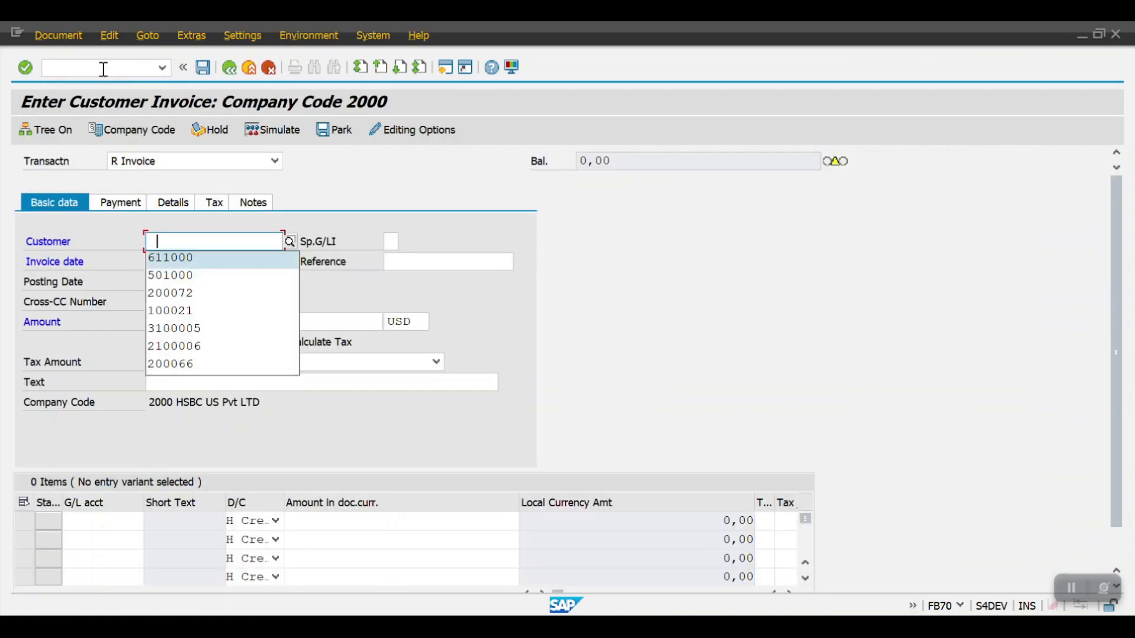
{"action": "key", "text": "Return"}
{"action": "key", "text": "Tab"}
{"action": "key", "text": "space"}
{"action": "key", "text": "Down"}
{"action": "key", "text": "Return"}
{"action": "type", "text": "Test 12"}
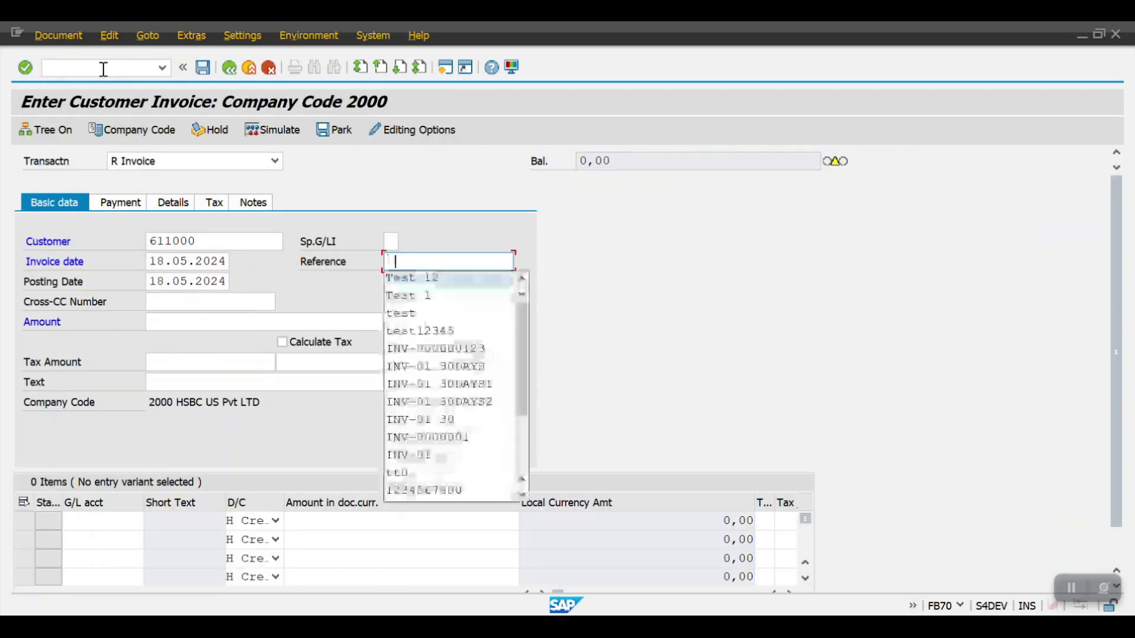
- Set the customer invoice amount to 50000 and the currency to INR
{"action": "left_click", "coordinate": [165, 321]}
{"action": "type", "text": "50000"}
{"action": "key", "text": "Tab"}
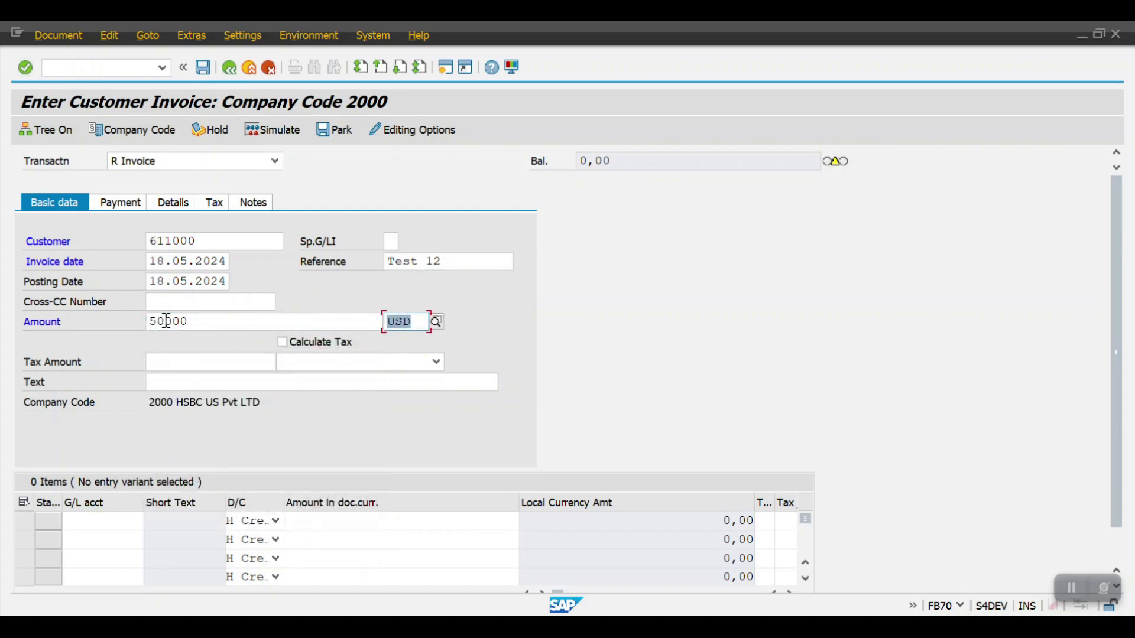
{"action": "type", "text": "INR"}
{"action": "key", "text": "Tab"}
{"action": "key", "text": "Tab"}
{"action": "key", "text": "Tab"}
{"action": "key", "text": "Tab"}
{"action": "key", "text": "Tab"}
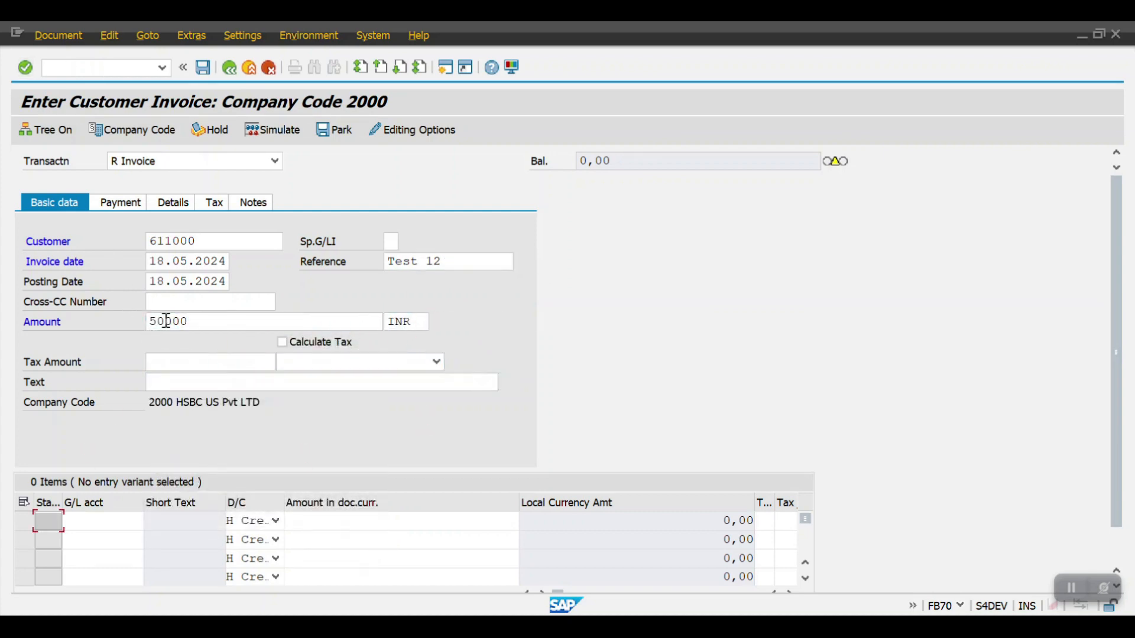
{"action": "key", "text": "Down"}
{"action": "key", "text": "Down"}
{"action": "key", "text": "Return"}
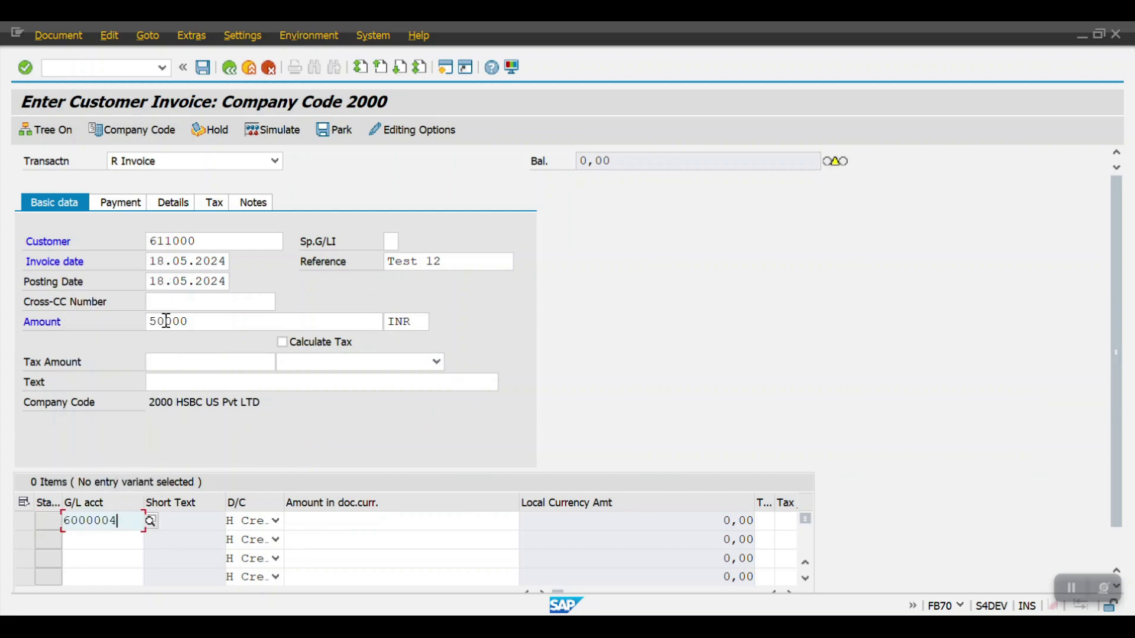
{"action": "key", "text": "Tab"}
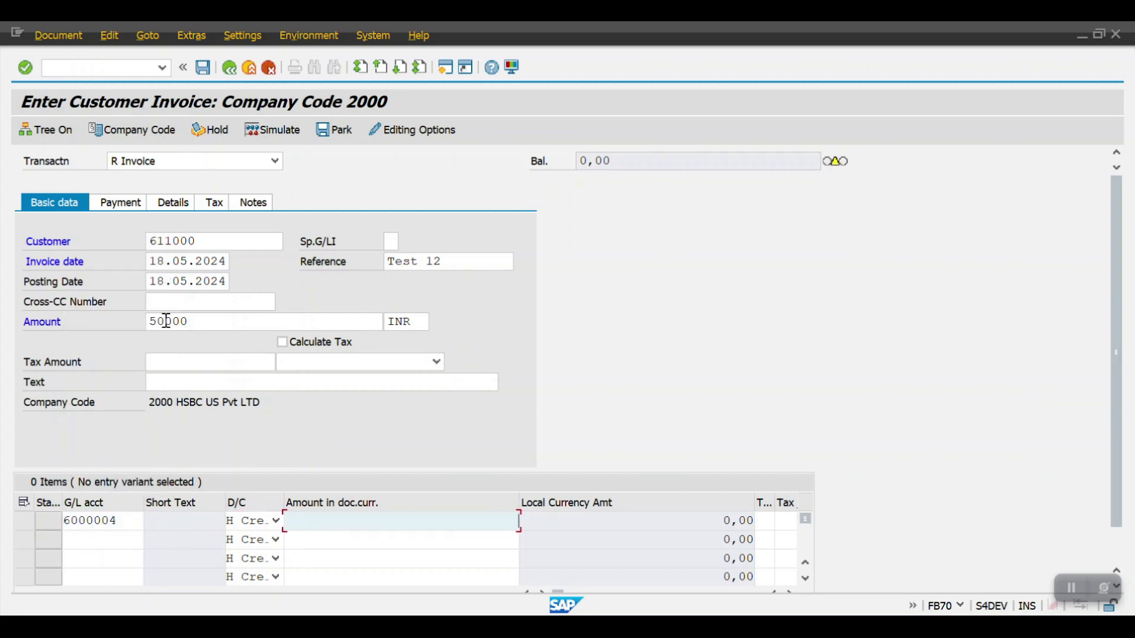
{"action": "left_click", "coordinate": [131, 522]}
{"action": "left_click_drag", "start_coordinate": [132, 521], "coordinate": [50, 532]}
{"action": "key", "text": "Delete"}
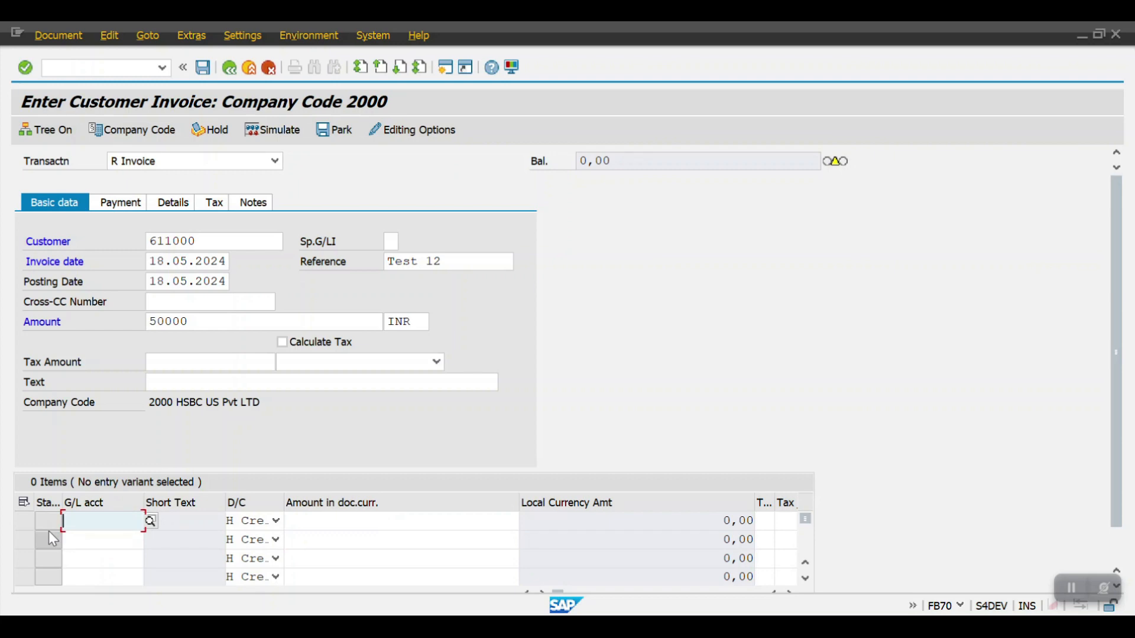
- Enter the Sales Revenue G/L account in the first invoice line with an amount of 50000
{"action": "type", "text": "400"}
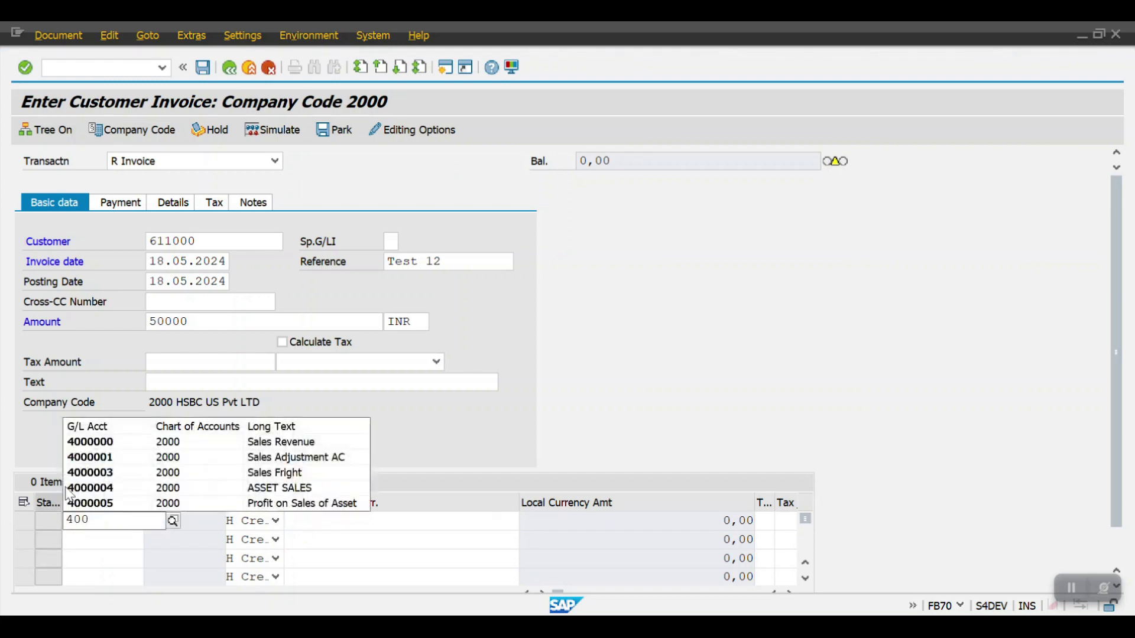
{"action": "left_click", "coordinate": [182, 452]}
{"action": "left_click", "coordinate": [444, 520]}
{"action": "key", "text": "Down"}
{"action": "key", "text": "Down"}
{"action": "key", "text": "Return"}
{"action": "double_click", "coordinate": [444, 523]}
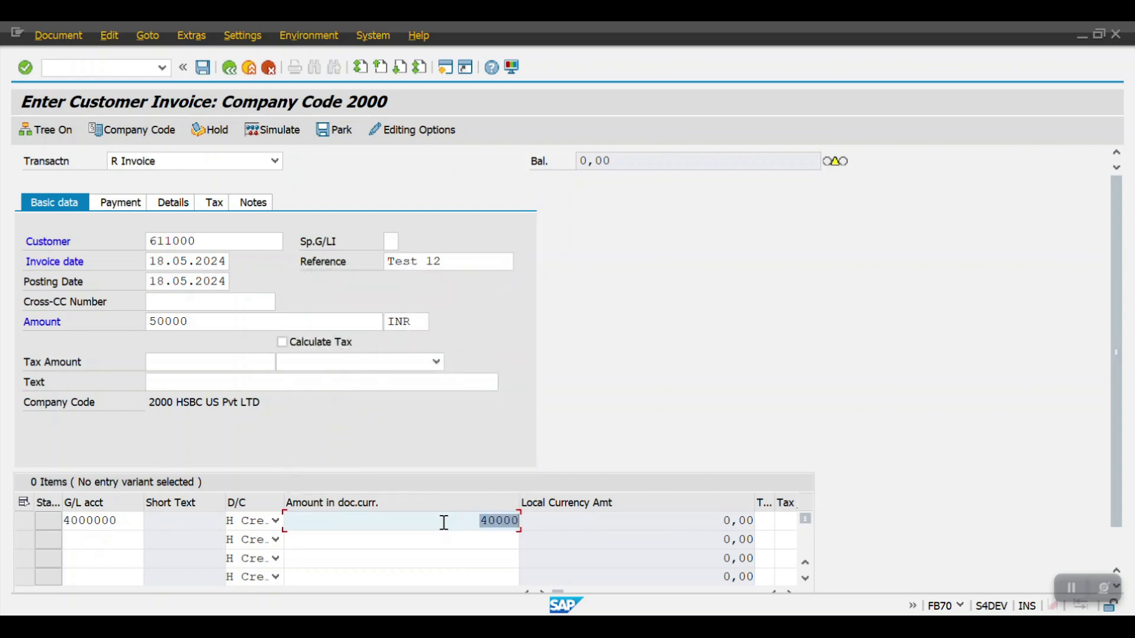
{"action": "key", "text": "BackSpace"}
{"action": "key", "text": "Down"}
{"action": "key", "text": "Return"}
- Go to the profit center entry of the Sales Revenue line
{"action": "key", "text": "Tab"}
{"action": "key", "text": "Tab"}
{"action": "key", "text": "Tab"}
{"action": "key", "text": "Tab"}
{"action": "key", "text": "Tab"}
{"action": "key", "text": "Tab"}
{"action": "key", "text": "Tab"}
{"action": "key", "text": "Tab"}
{"action": "key", "text": "Tab"}
{"action": "key", "text": "Tab"}
{"action": "key", "text": "Tab"}
{"action": "key", "text": "Tab"}
{"action": "key", "text": "Tab"}
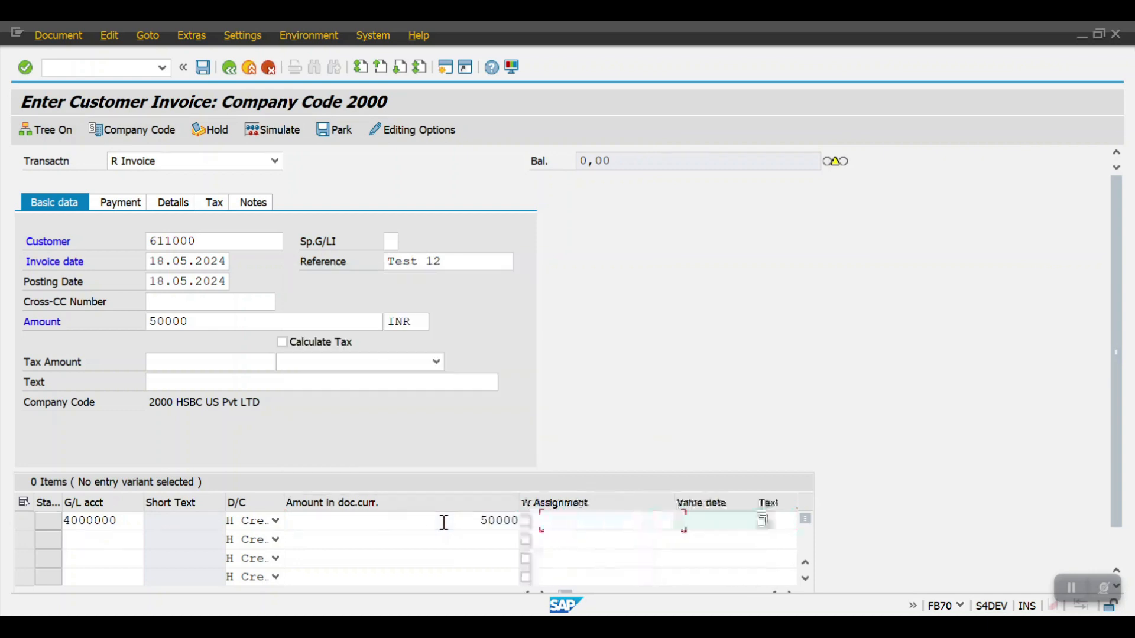
- Assign profit center ADMIN_001 to the invoice's 50000 INR revenue line and post the customer invoice
{"action": "key", "text": "Tab"}
{"action": "key", "text": "Tab"}
{"action": "key", "text": "Tab"}
{"action": "key", "text": "Tab"}
{"action": "key", "text": "Tab"}
{"action": "key", "text": "Tab"}
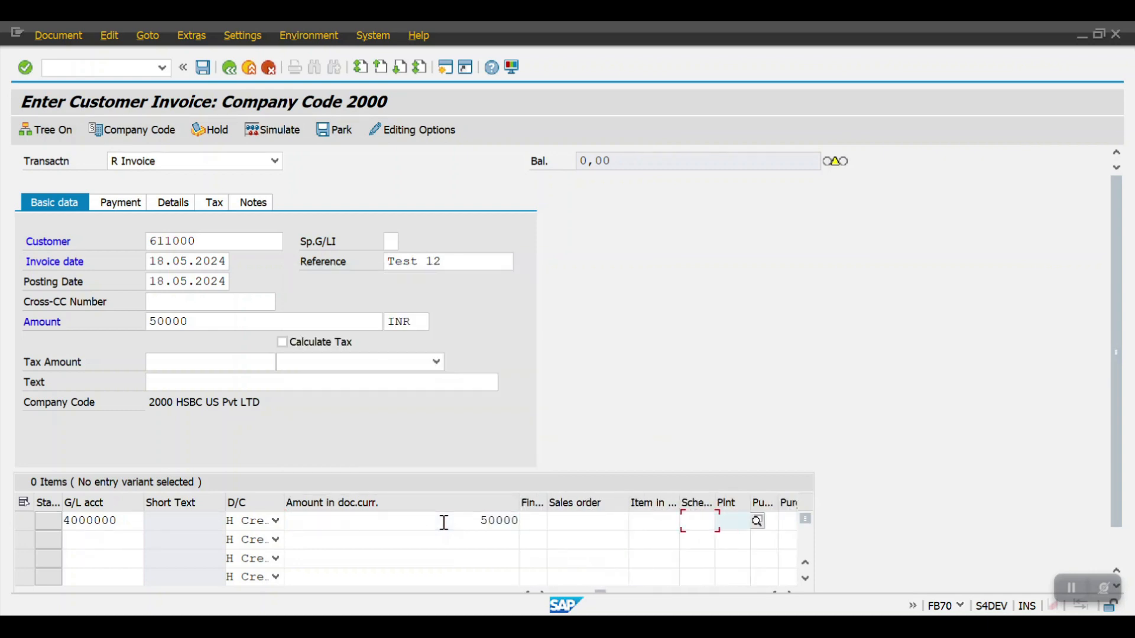
{"action": "key", "text": "Return"}
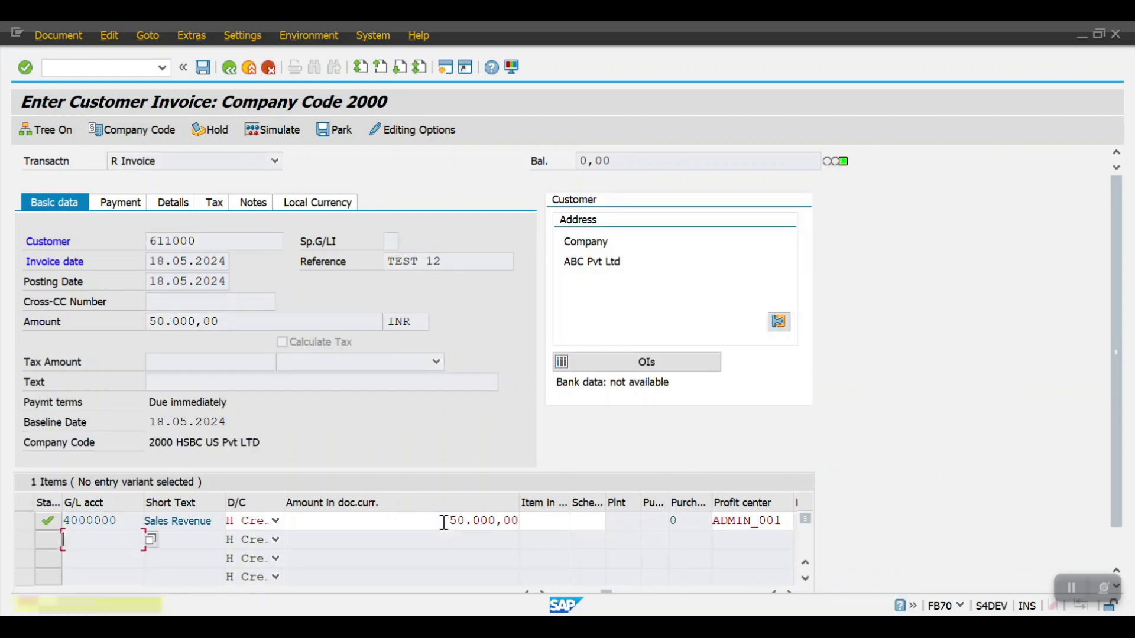
{"action": "key", "text": "ctrl+s"}
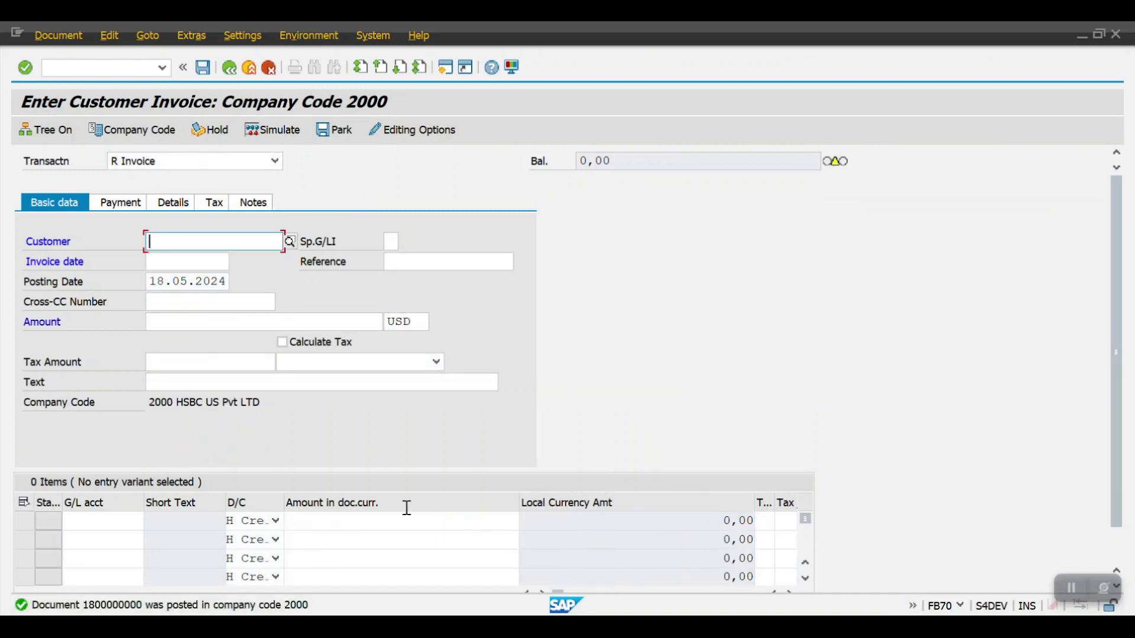
- Open the G/L account document entry transaction FB50
{"action": "left_click", "coordinate": [119, 66]}
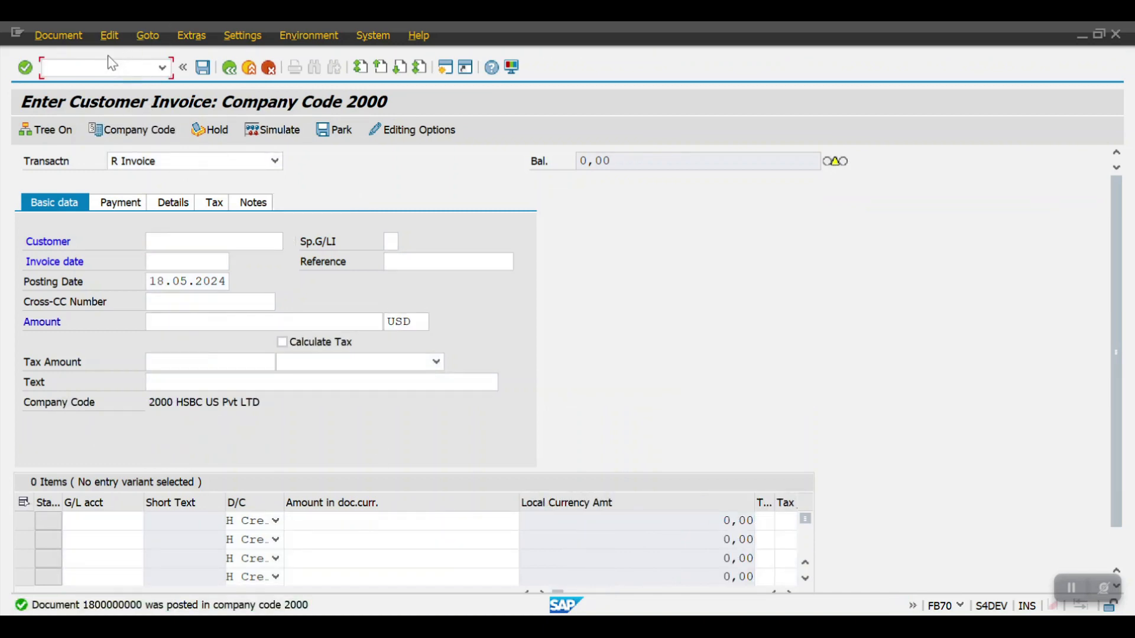
{"action": "type", "text": "/nfb70"}
{"action": "key", "text": "Return"}
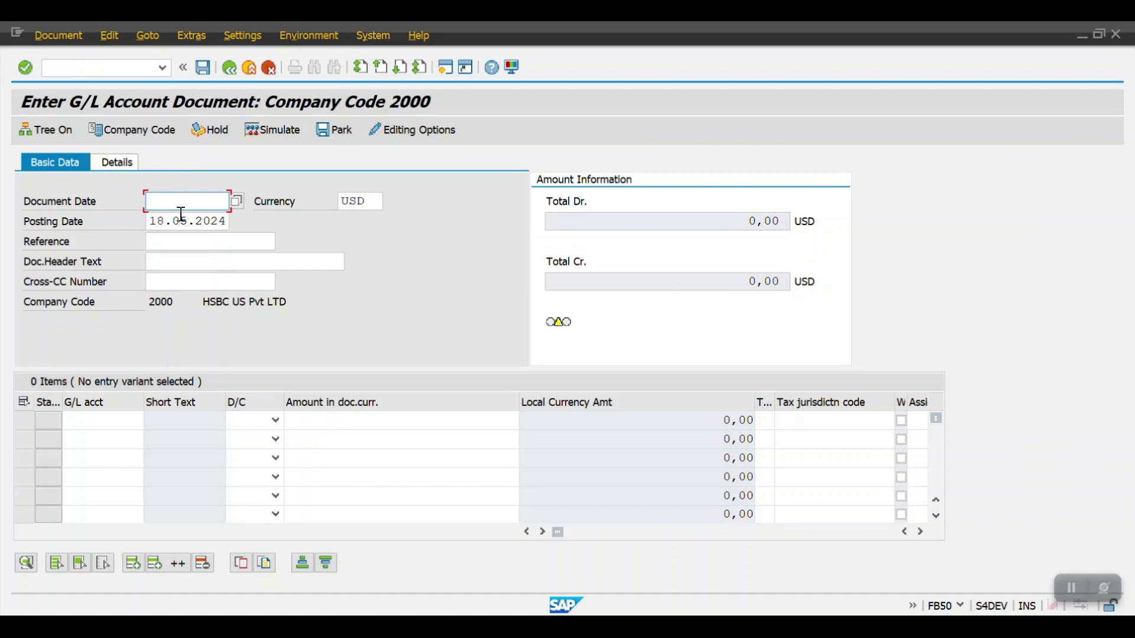
- Set the G/L document's date to 18.05.2024, matching the posting date, and its currency to INR
{"action": "double_click", "coordinate": [182, 220]}
{"action": "key", "text": "ctrl+c"}
{"action": "left_click", "coordinate": [184, 204]}
{"action": "key", "text": "ctrl+v"}
{"action": "left_click_drag", "start_coordinate": [372, 201], "coordinate": [340, 201]}
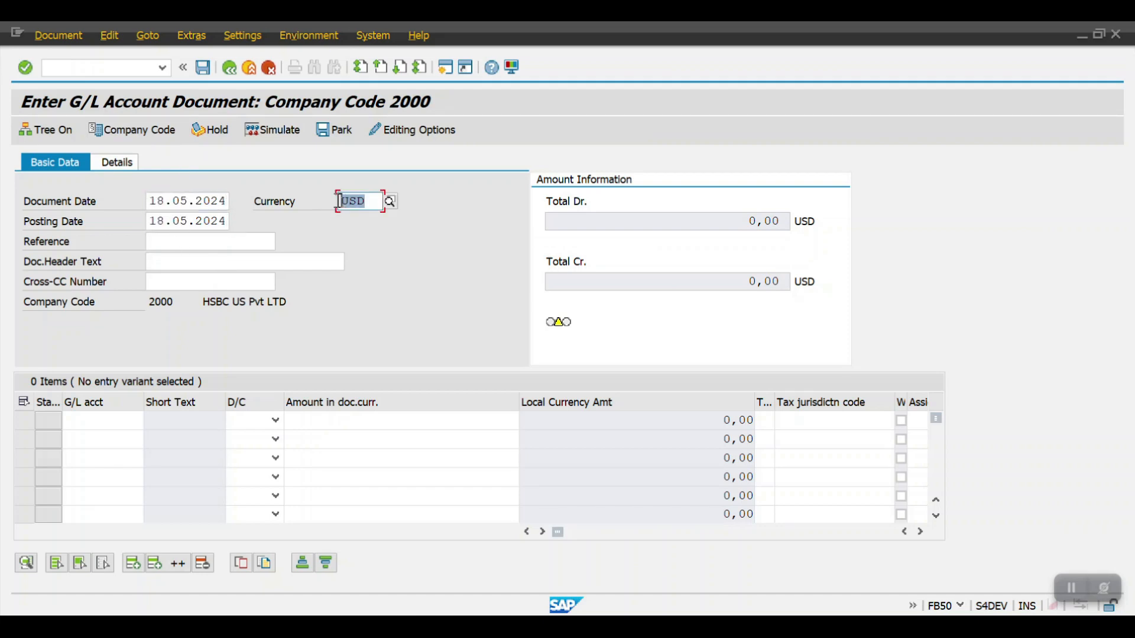
{"action": "type", "text": "INR"}
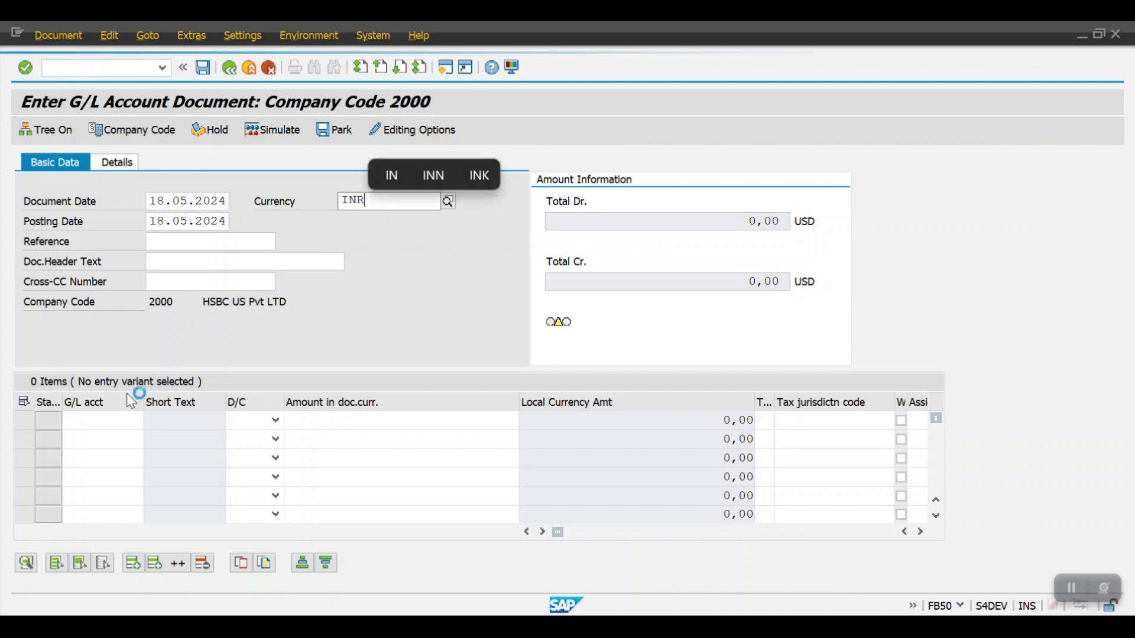
- Enter G/L account 1000010 as a credit line and G/L account 1000011 as a debit line
{"action": "left_click", "coordinate": [106, 419]}
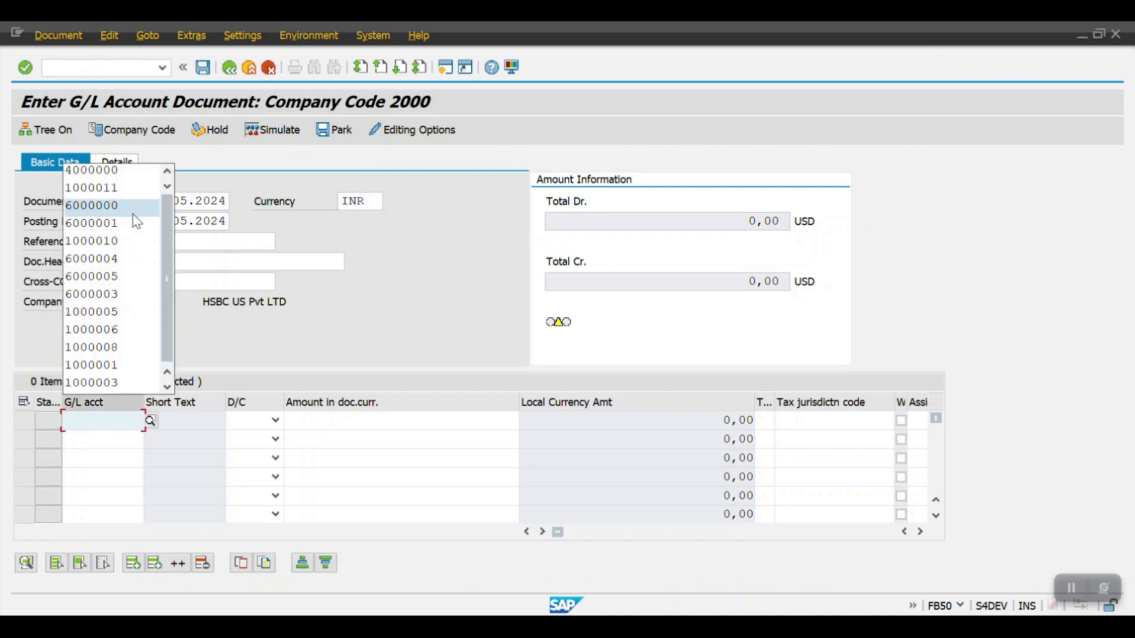
{"action": "left_click", "coordinate": [112, 241]}
{"action": "left_click", "coordinate": [108, 438]}
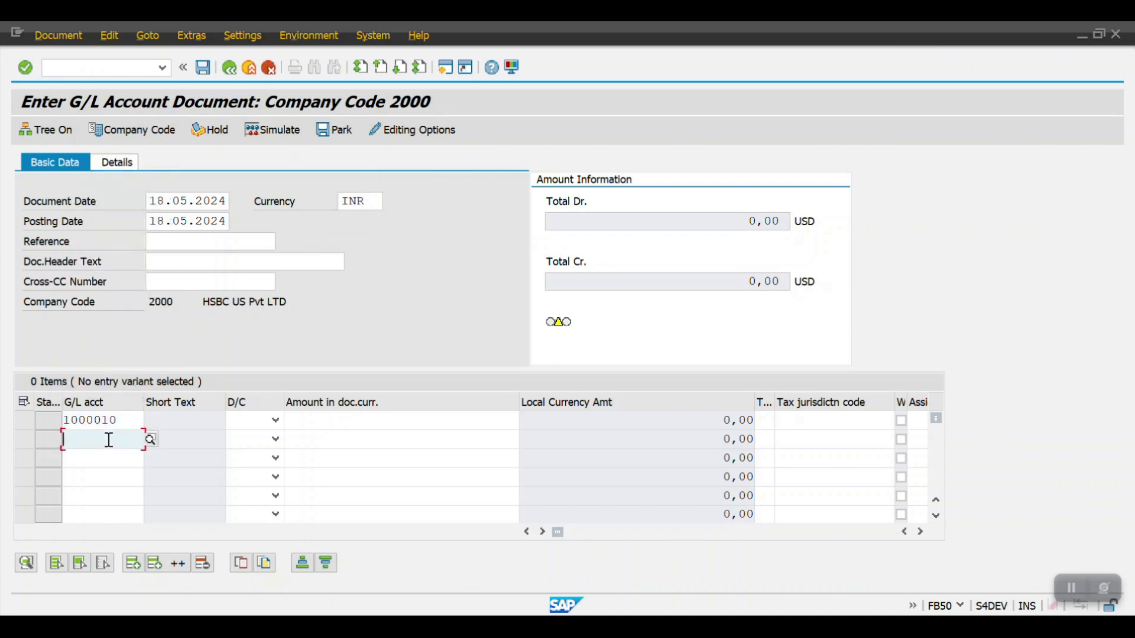
{"action": "left_click", "coordinate": [104, 222]}
{"action": "left_click", "coordinate": [275, 419]}
{"action": "left_click", "coordinate": [261, 437]}
{"action": "left_click", "coordinate": [275, 439]}
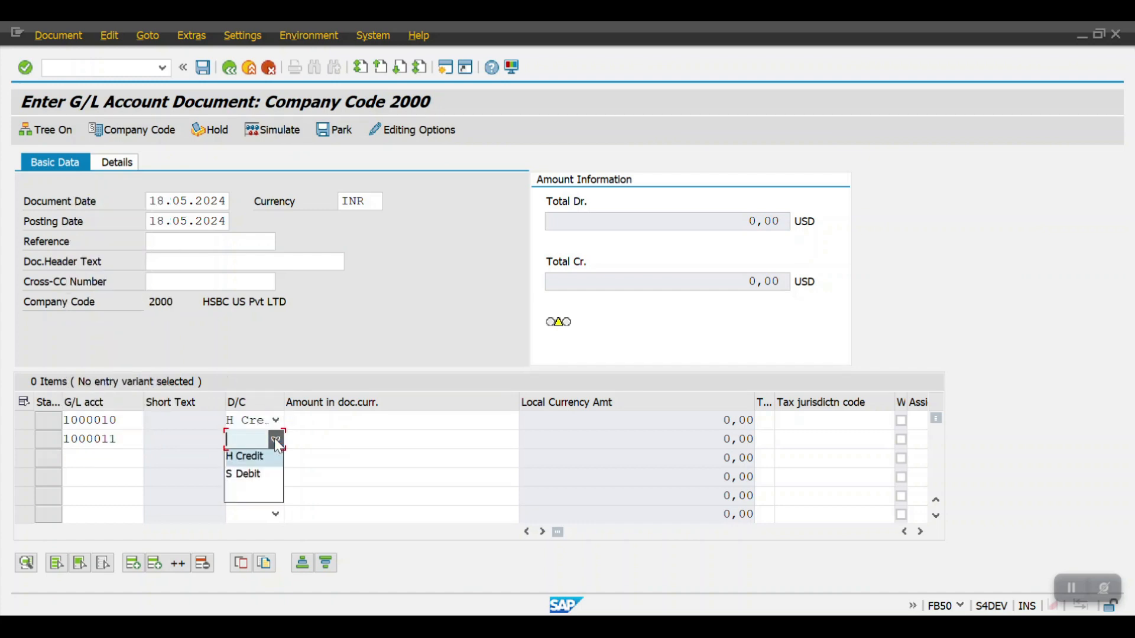
{"action": "left_click", "coordinate": [266, 469]}
- Set the amount of both the credit and debit lines to 1300 and post the G/L document
{"action": "left_click", "coordinate": [366, 424]}
{"action": "type", "text": "1300"}
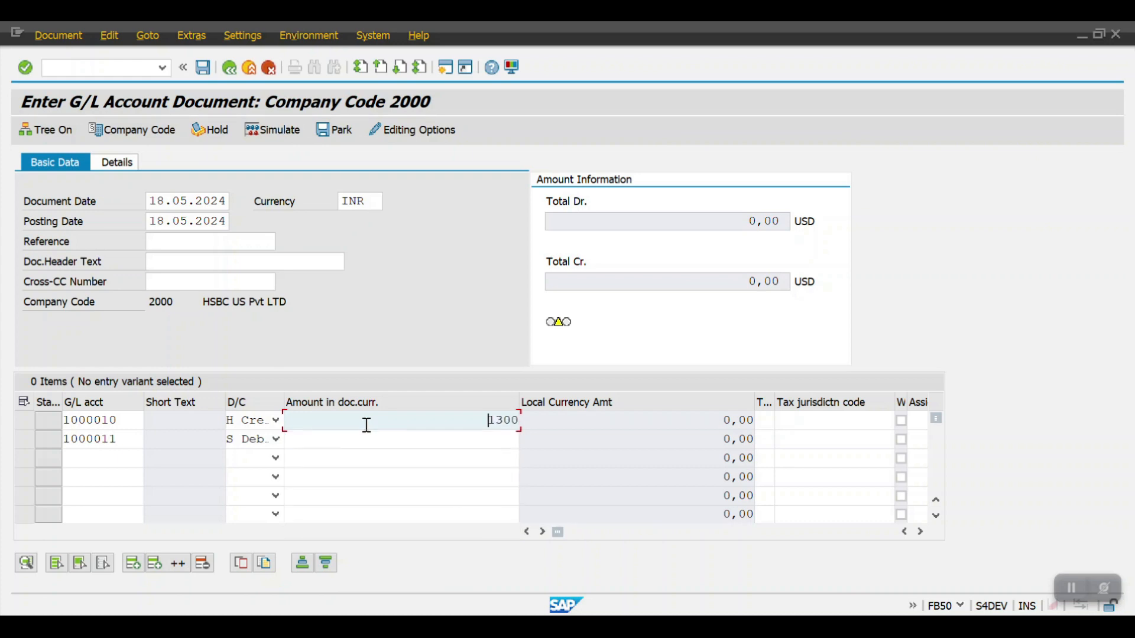
{"action": "key", "text": "Down"}
{"action": "type", "text": "1300"}
{"action": "key", "text": "Down"}
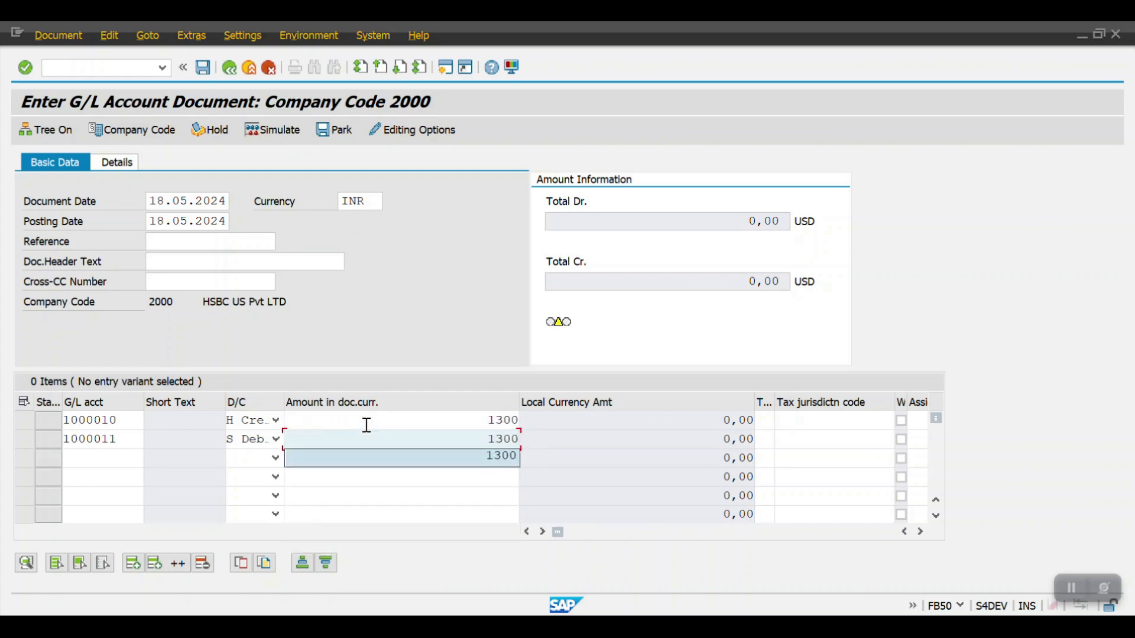
{"action": "key", "text": "Return"}
{"action": "key", "text": "Return"}
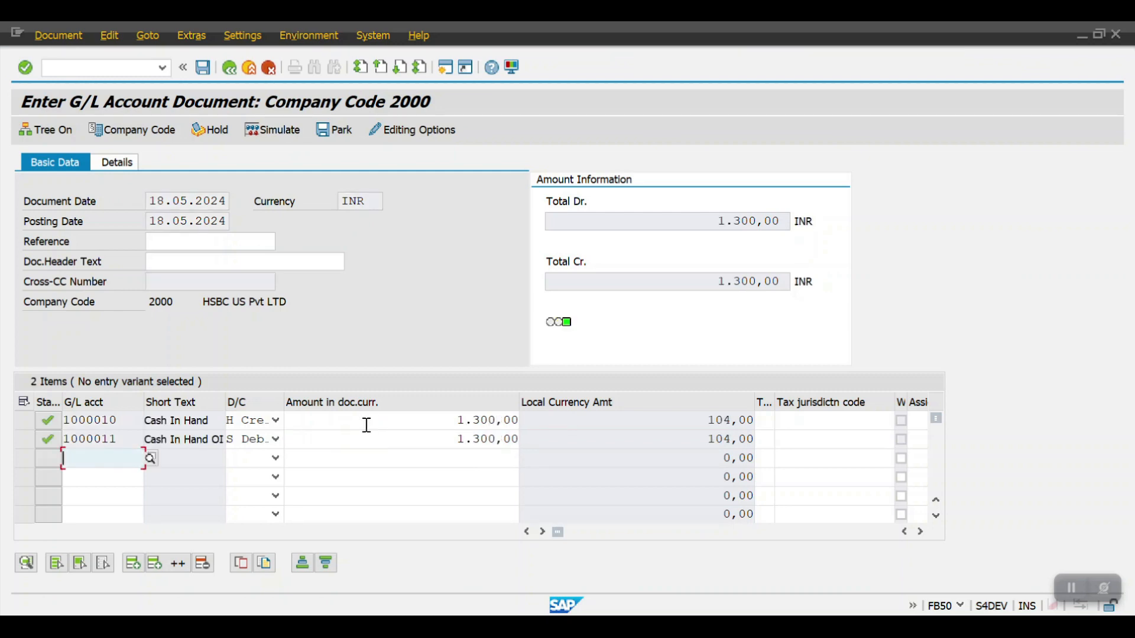
{"action": "key", "text": "ctrl+s"}
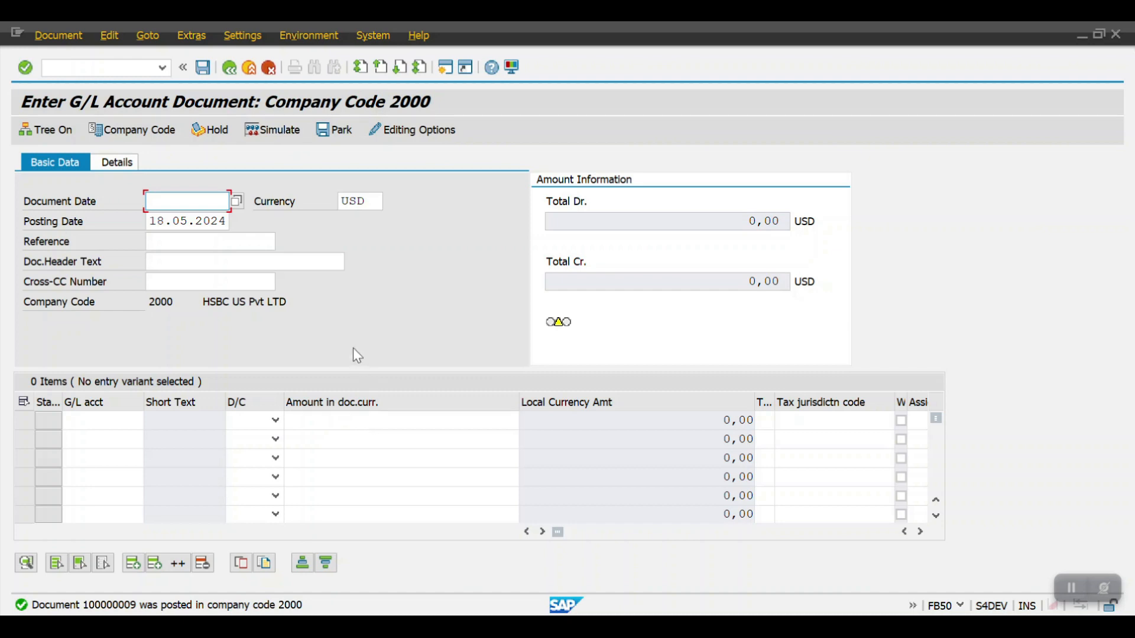
- Leave document entry and open the Foreign Currency Valuation transaction FAGL_FCV
{"action": "left_click", "coordinate": [124, 69]}
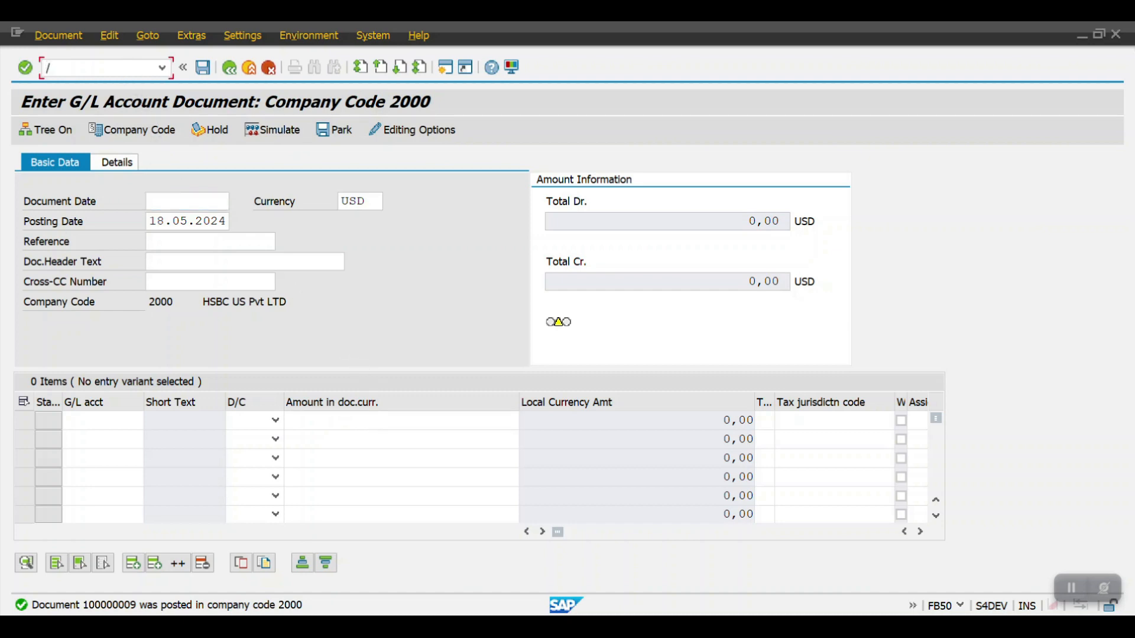
{"action": "type", "text": "/n"}
{"action": "key", "text": "Return"}
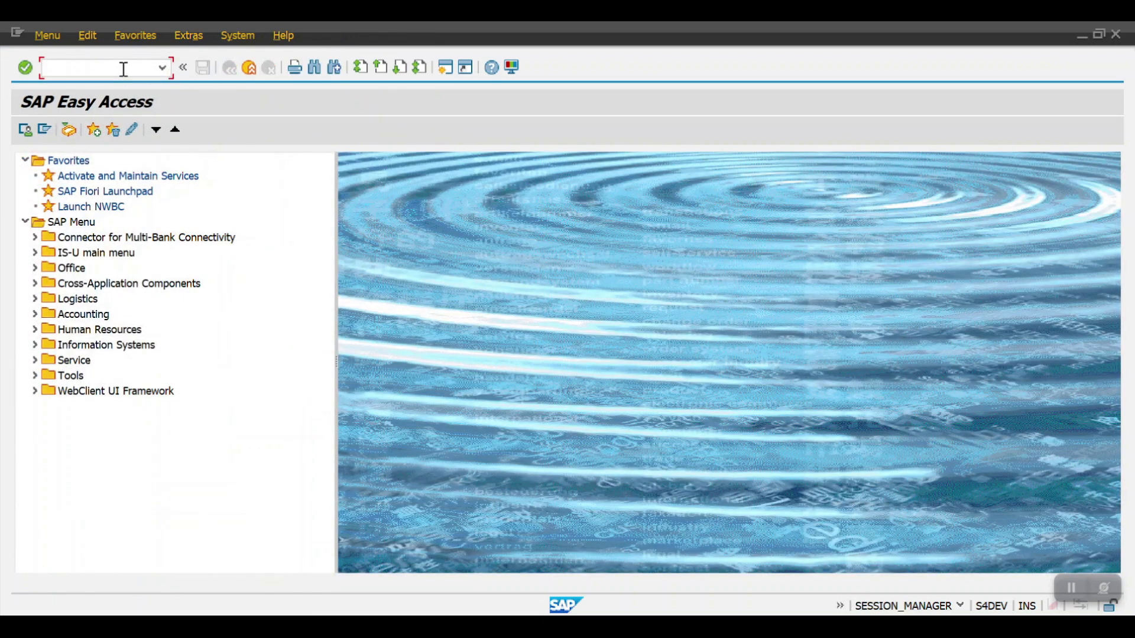
{"action": "type", "text": "FA"}
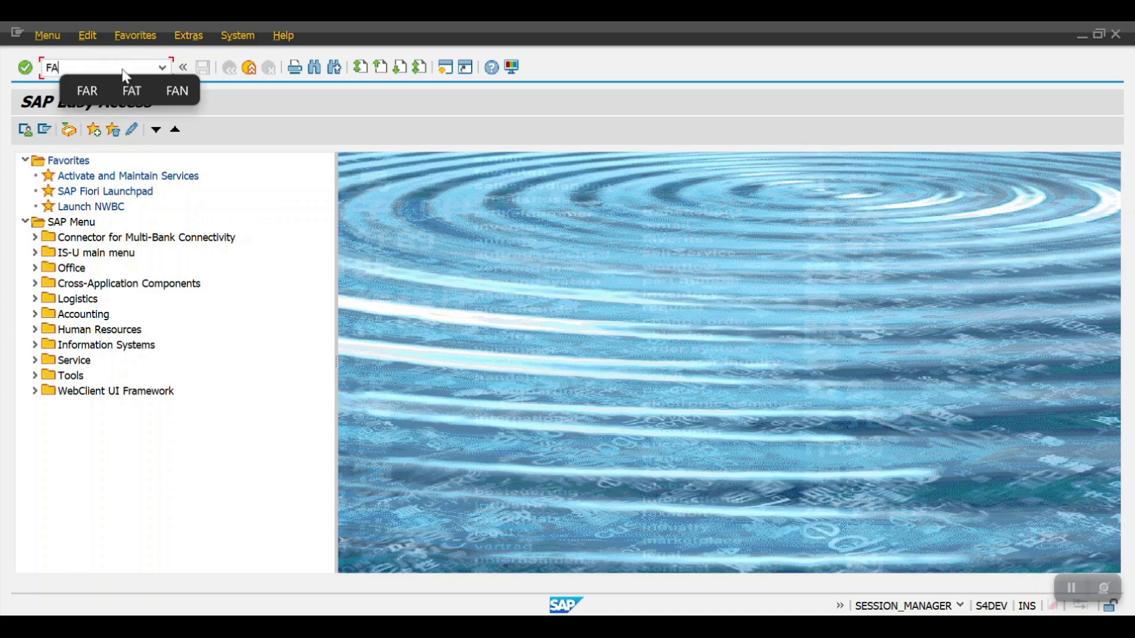
{"action": "type", "text": "GL_FCV"}
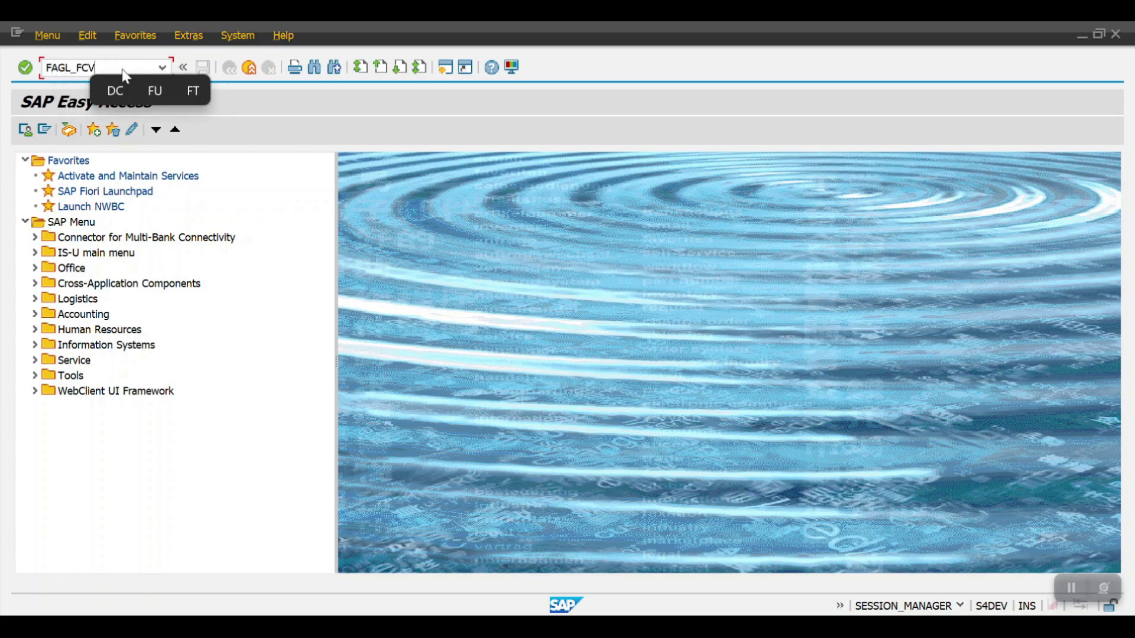
{"action": "key", "text": "Return"}
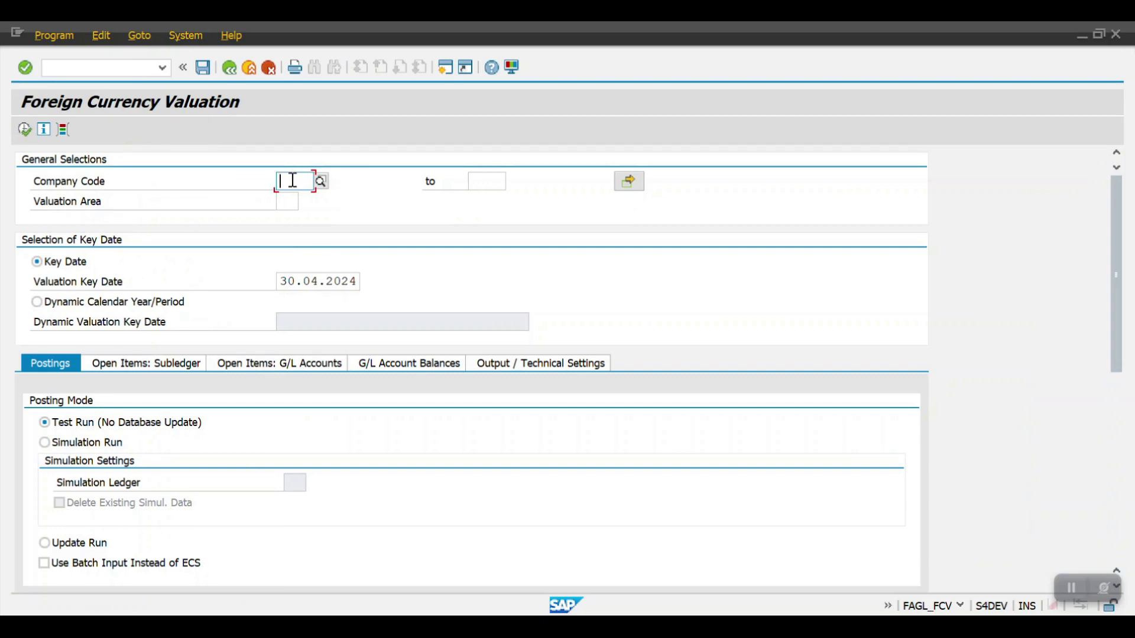
- Set the company code to 2000 and the valuation area to H1, Customer & Vendor Valuation
{"action": "type", "text": "2000"}
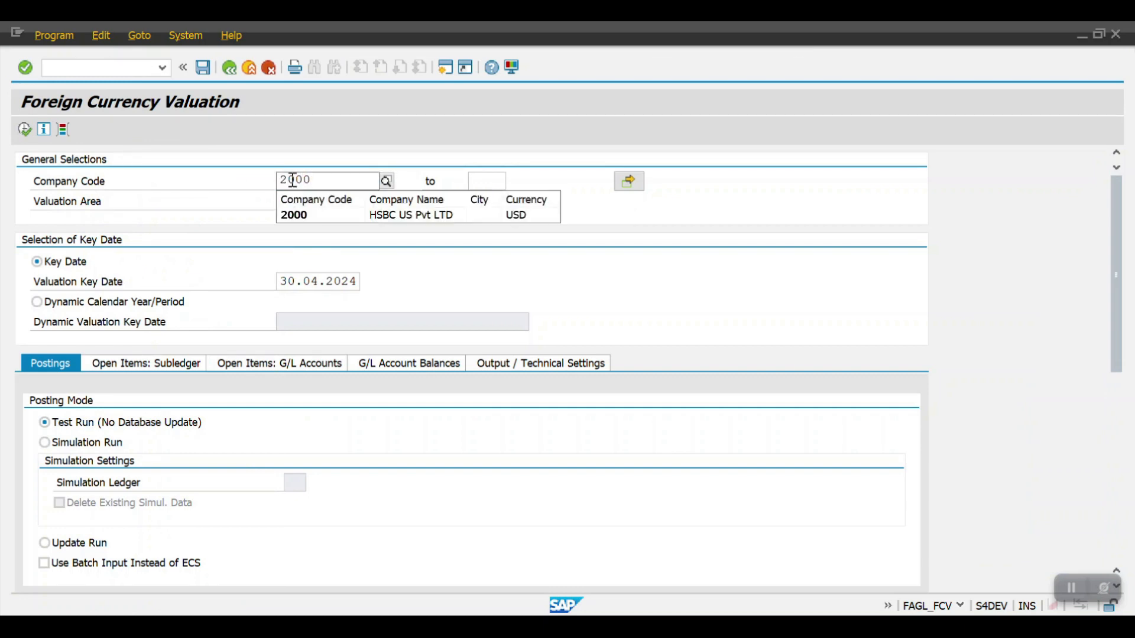
{"action": "left_click", "coordinate": [294, 201]}
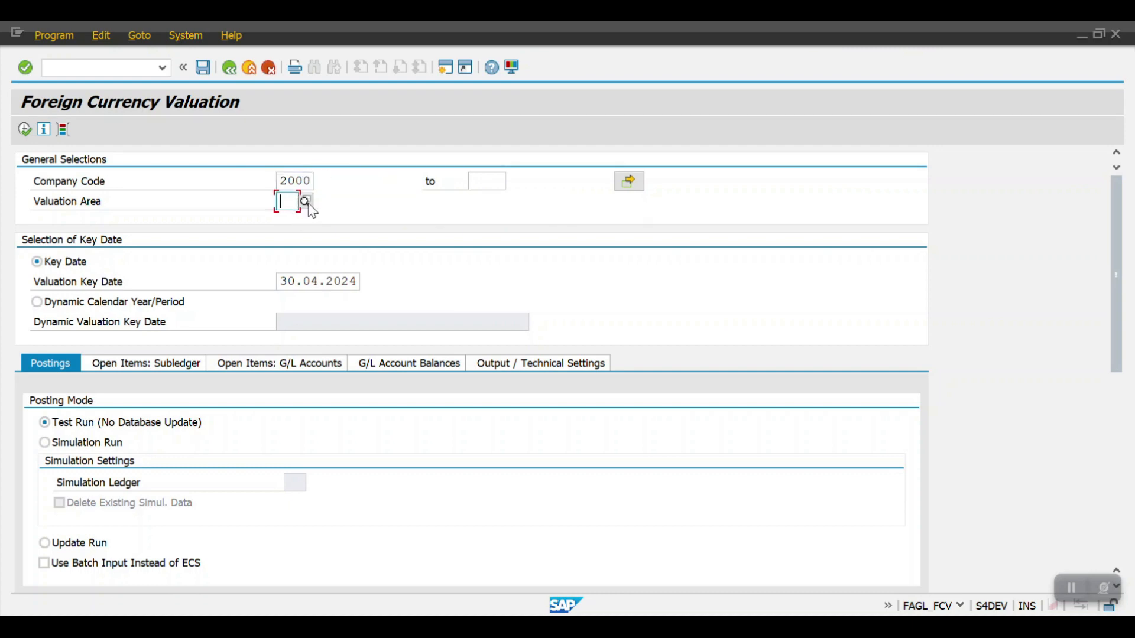
{"action": "left_click", "coordinate": [308, 204]}
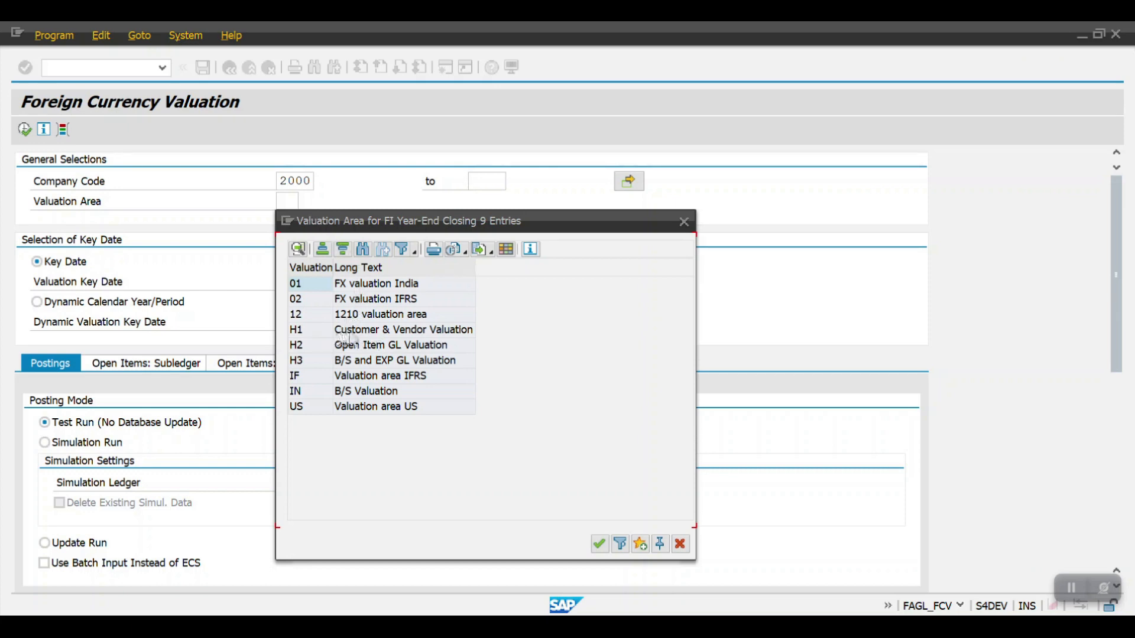
{"action": "left_click", "coordinate": [354, 331]}
{"action": "double_click", "coordinate": [353, 331]}
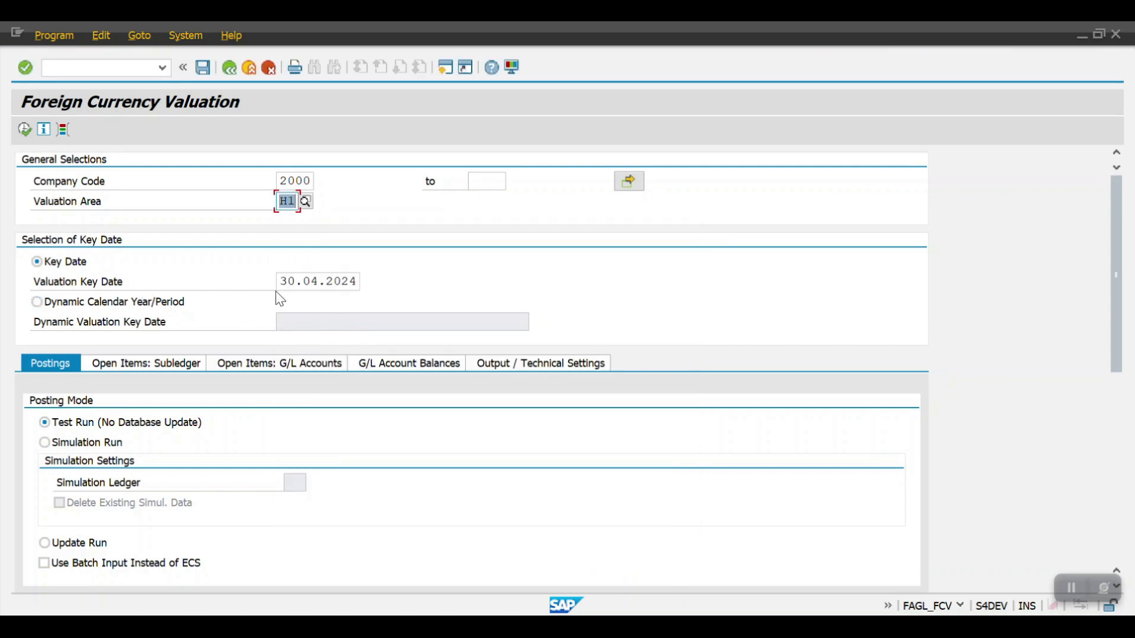
- Set the valuation key date to 31.05.2024
{"action": "left_click_drag", "start_coordinate": [281, 286], "coordinate": [370, 283]}
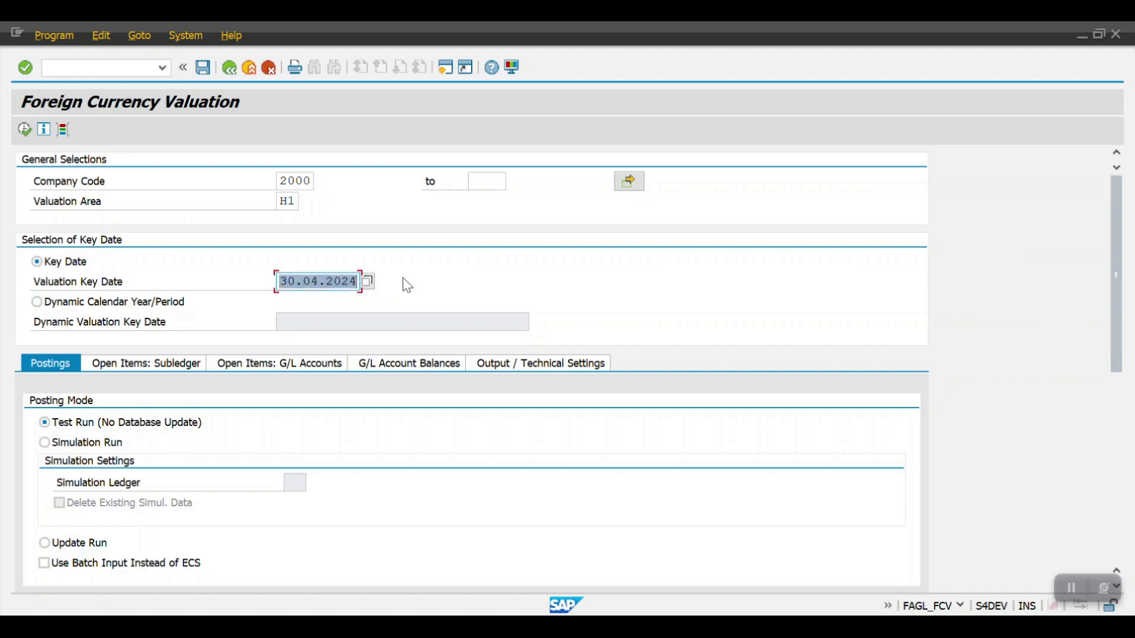
{"action": "left_click", "coordinate": [314, 280]}
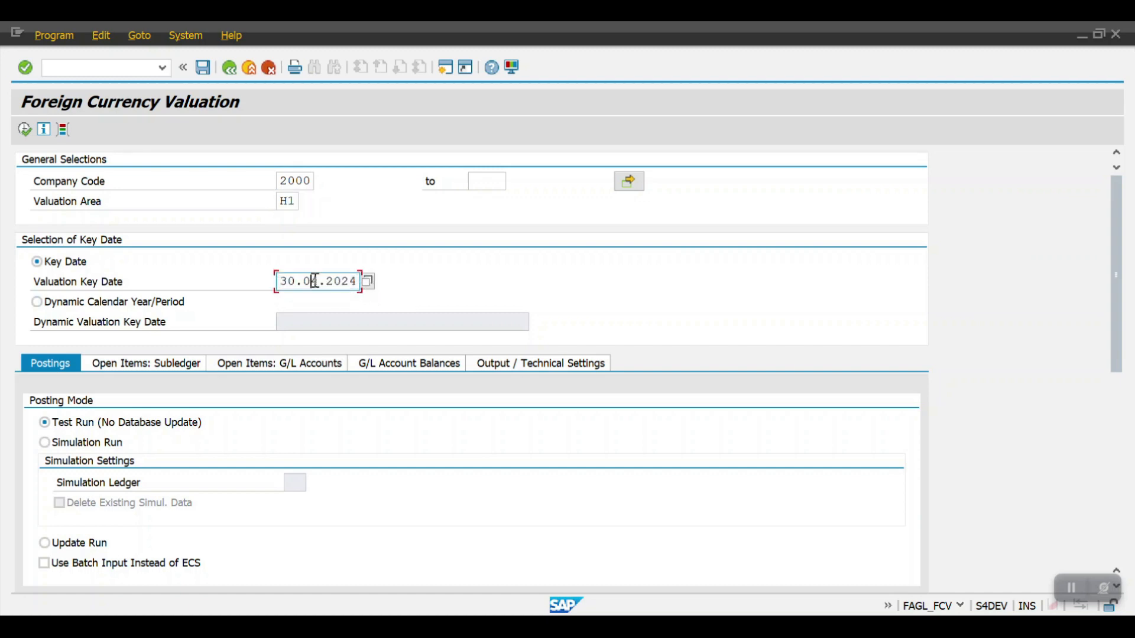
{"action": "left_click", "coordinate": [368, 281]}
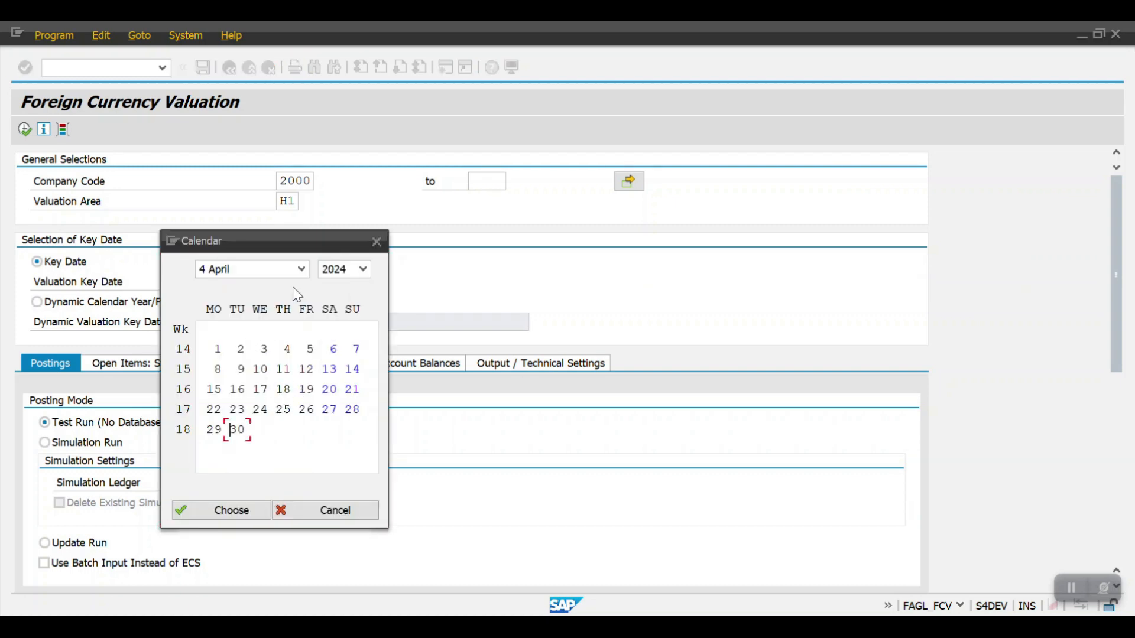
{"action": "left_click", "coordinate": [299, 275]}
{"action": "left_click", "coordinate": [237, 357]}
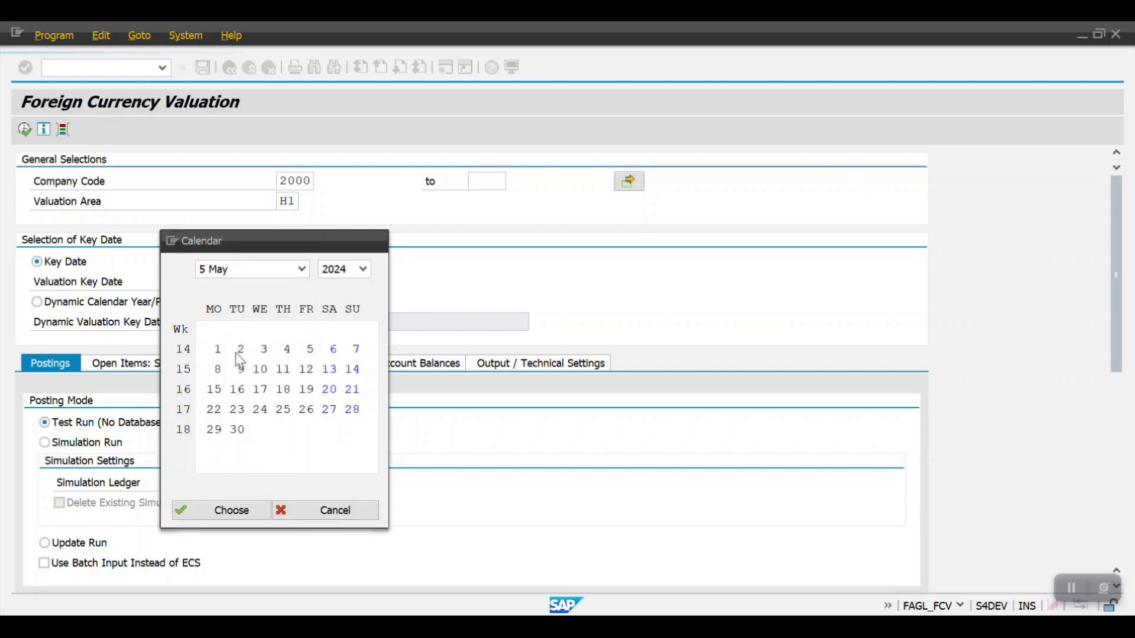
{"action": "double_click", "coordinate": [306, 430]}
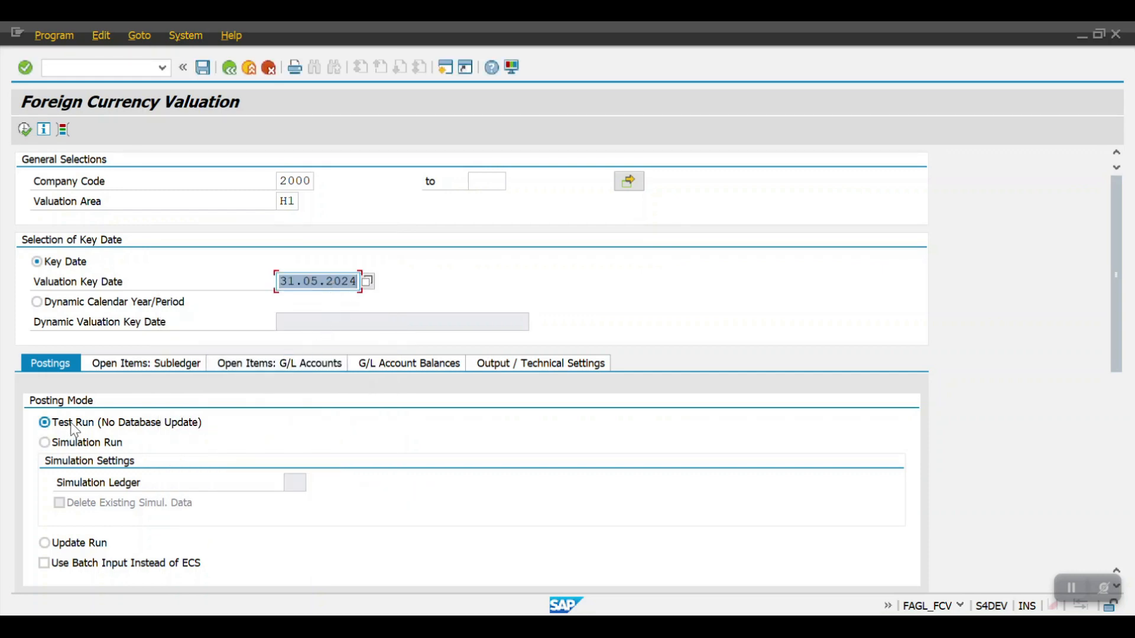
- Review the posting mode and valuation reset options, and enable Valuate Vendors for the subledger open items
{"action": "scroll", "coordinate": [82, 432], "scroll_direction": "down", "scroll_amount": 1}
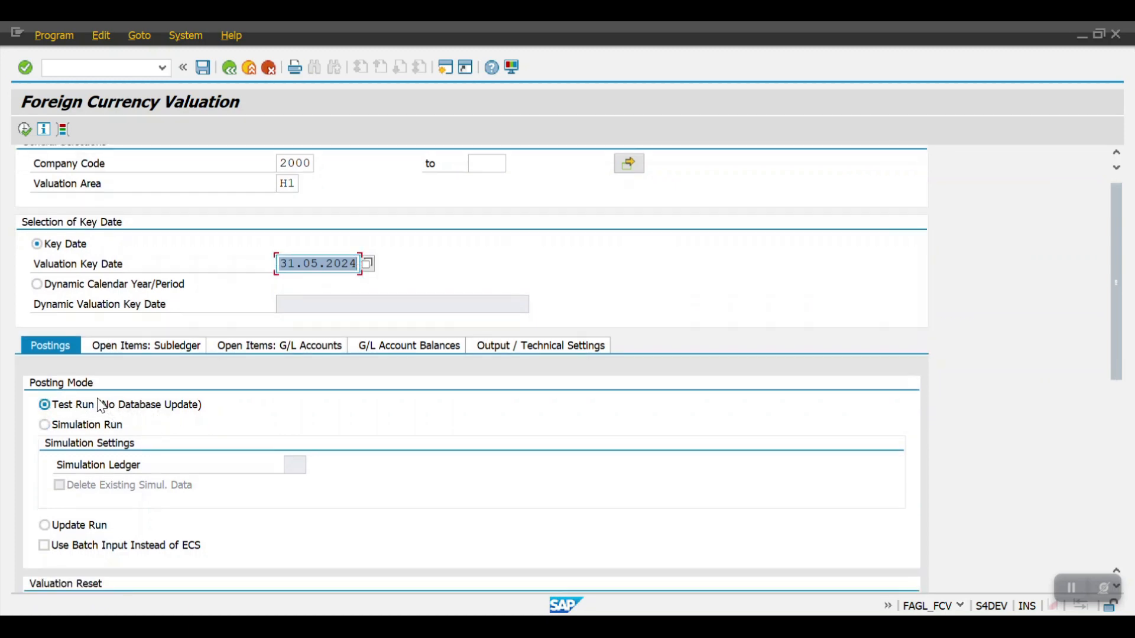
{"action": "scroll", "coordinate": [131, 425], "scroll_direction": "down", "scroll_amount": 1}
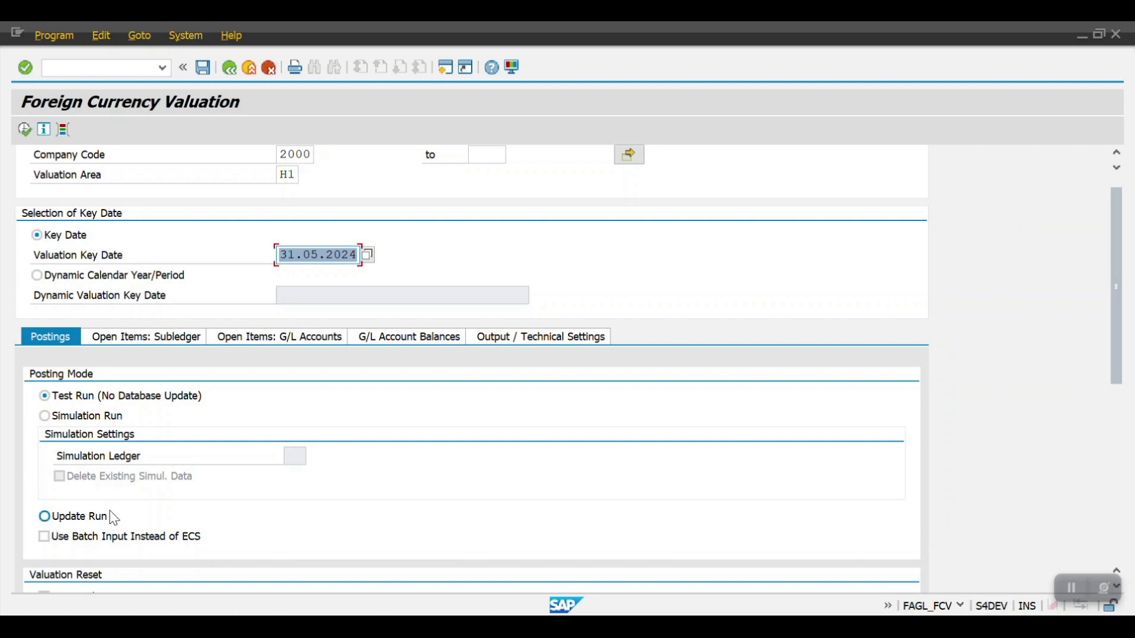
{"action": "scroll", "coordinate": [123, 516], "scroll_direction": "down", "scroll_amount": 5}
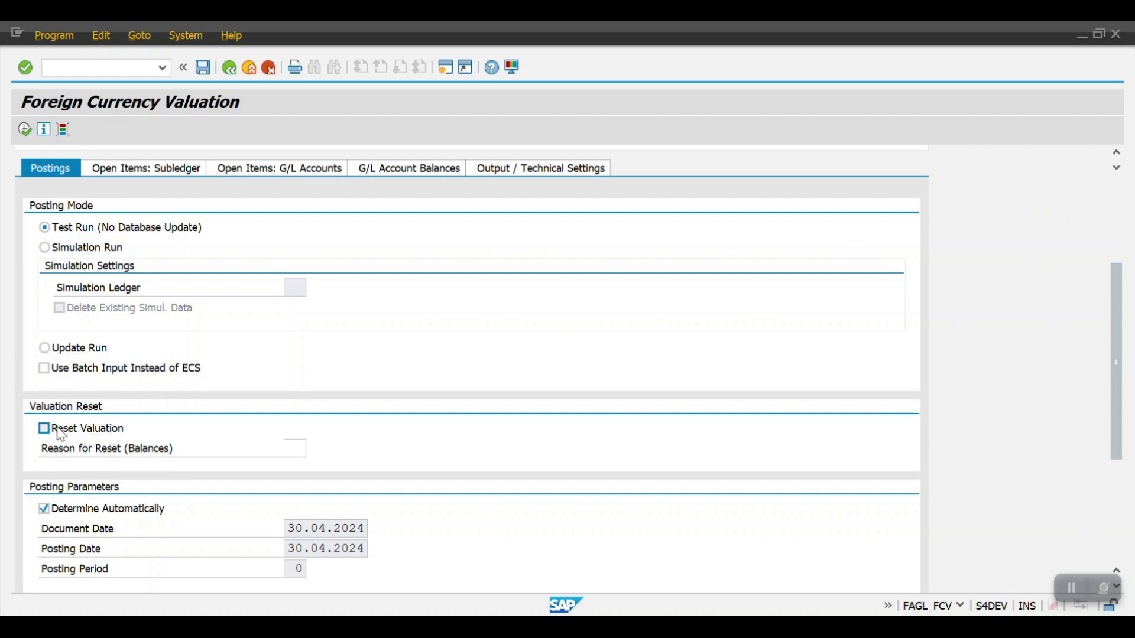
{"action": "scroll", "coordinate": [228, 411], "scroll_direction": "up", "scroll_amount": 4}
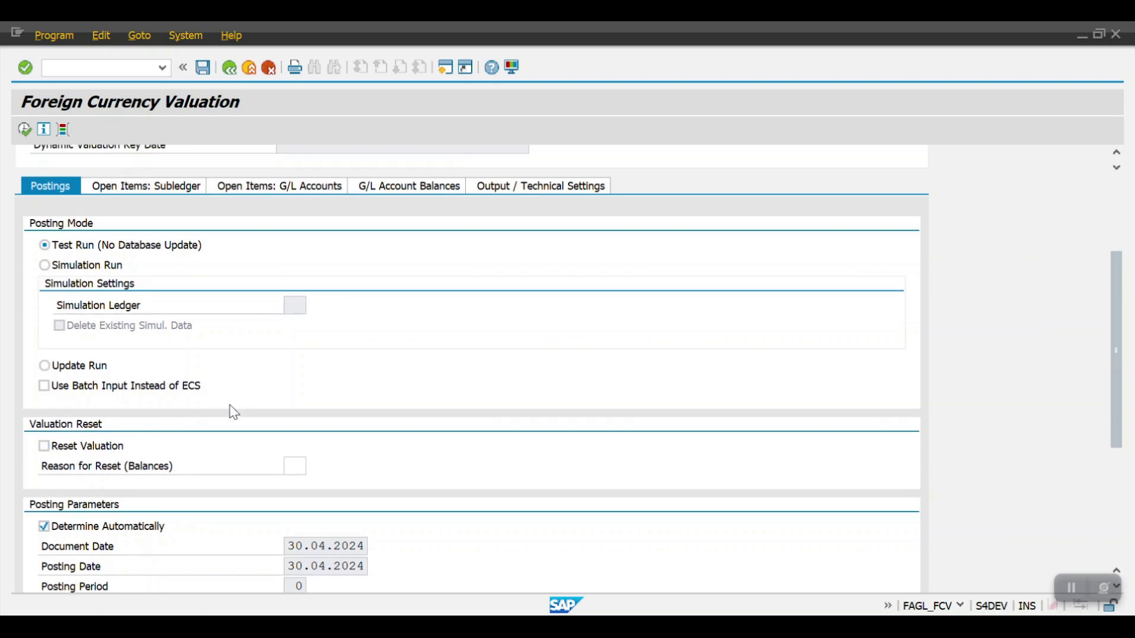
{"action": "scroll", "coordinate": [281, 389], "scroll_direction": "up", "scroll_amount": 1}
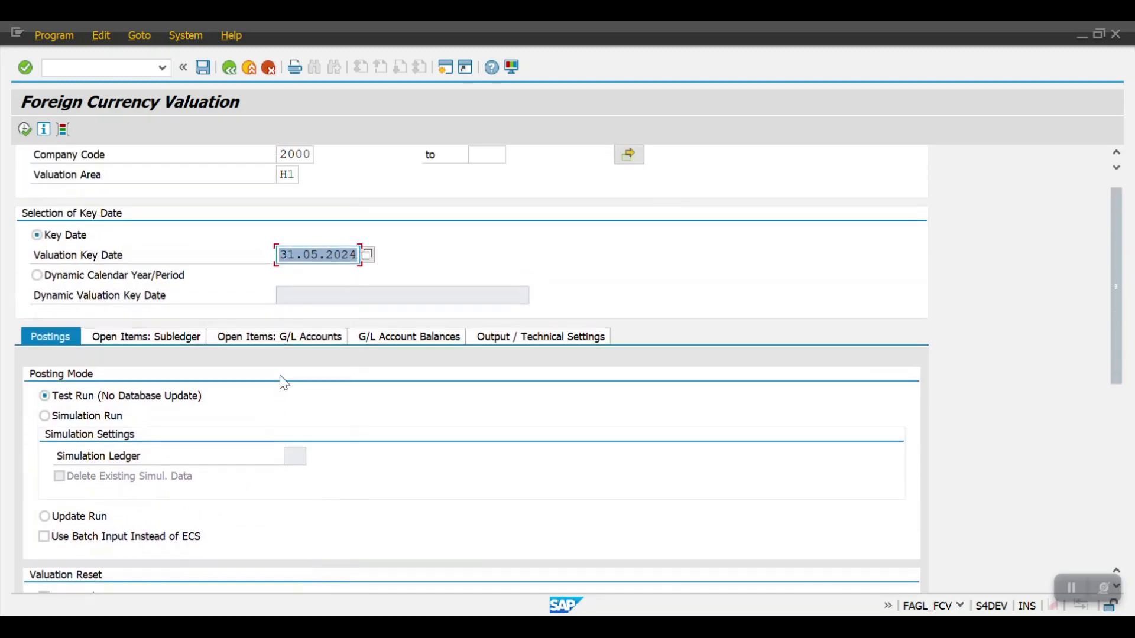
{"action": "scroll", "coordinate": [284, 382], "scroll_direction": "up", "scroll_amount": 1}
{"action": "left_click", "coordinate": [125, 361]}
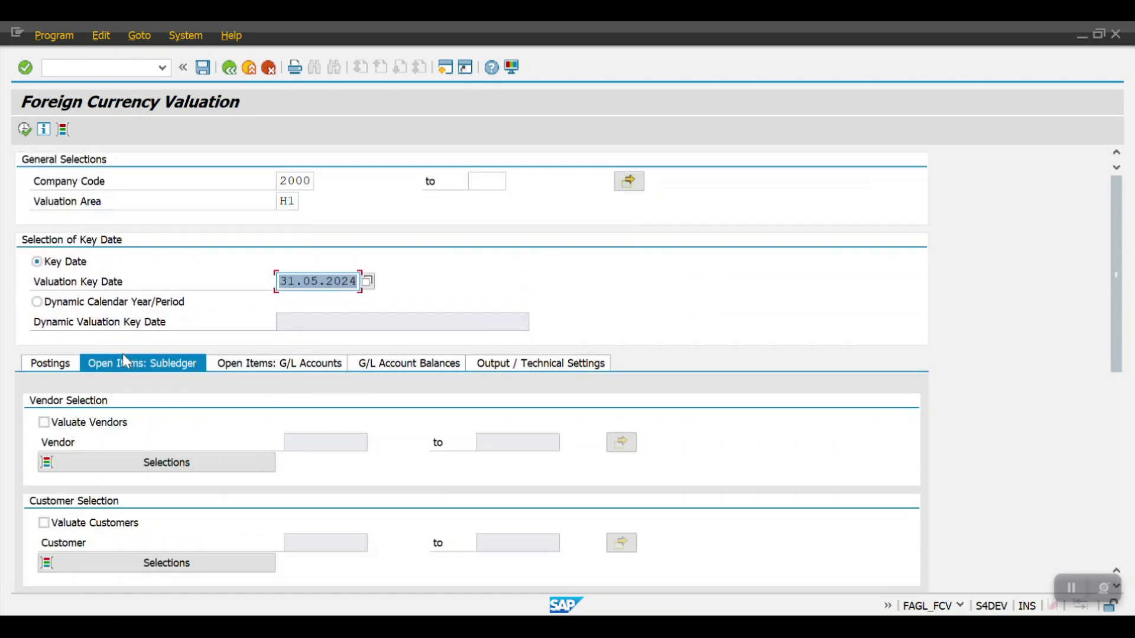
{"action": "left_click", "coordinate": [44, 422]}
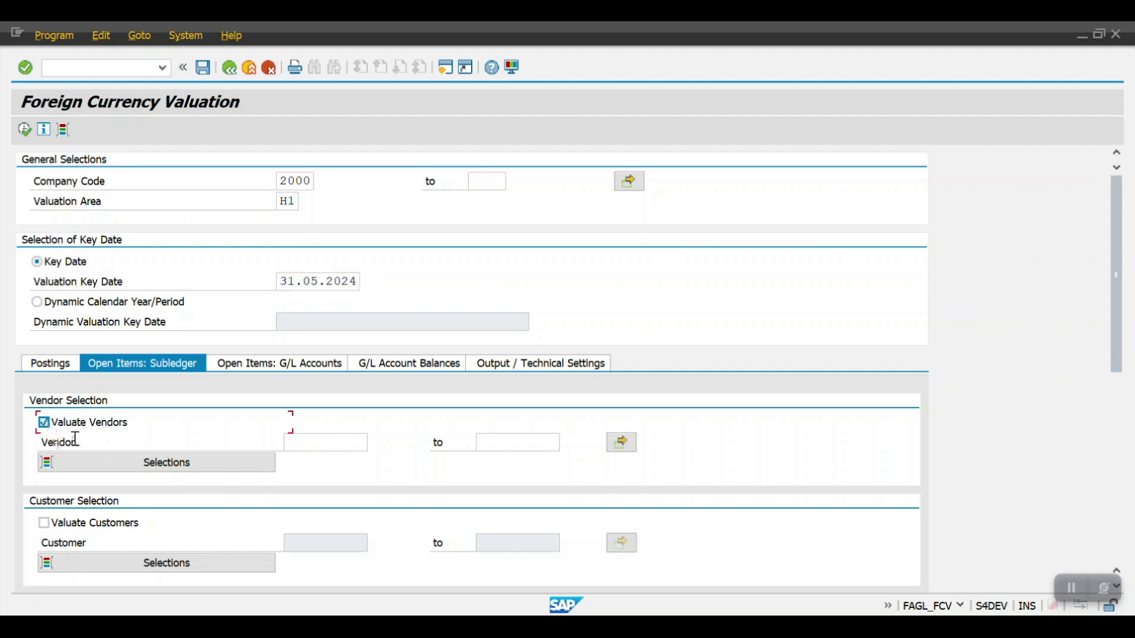
- Enable Valuate Customers for the subledger open items and execute the foreign currency valuation as a Test Run
{"action": "left_click", "coordinate": [44, 523]}
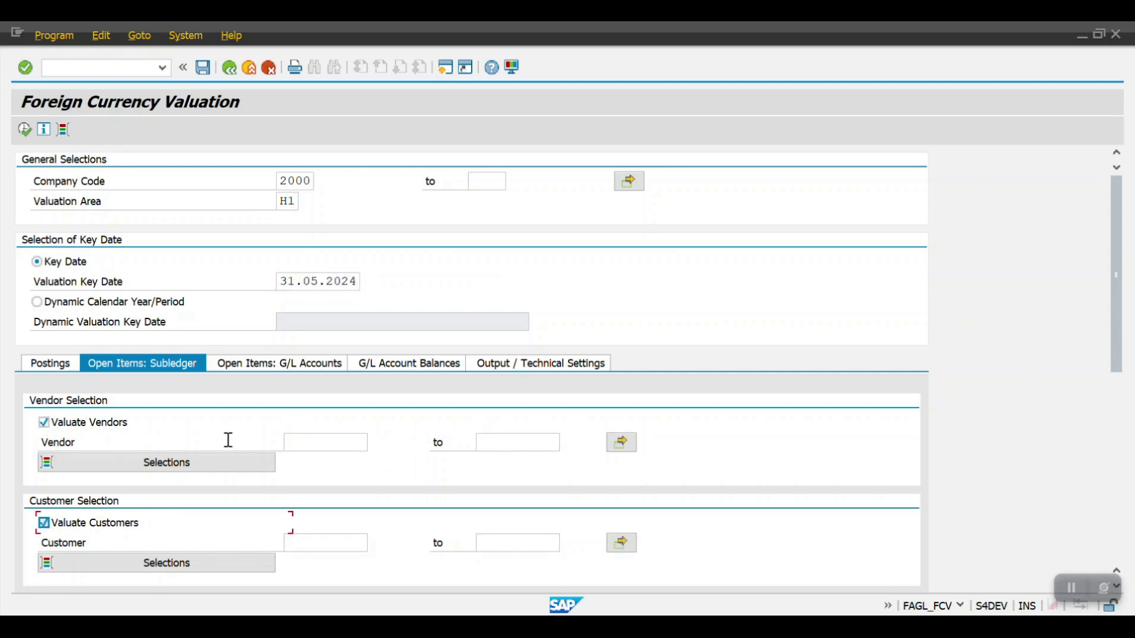
{"action": "left_click", "coordinate": [46, 367]}
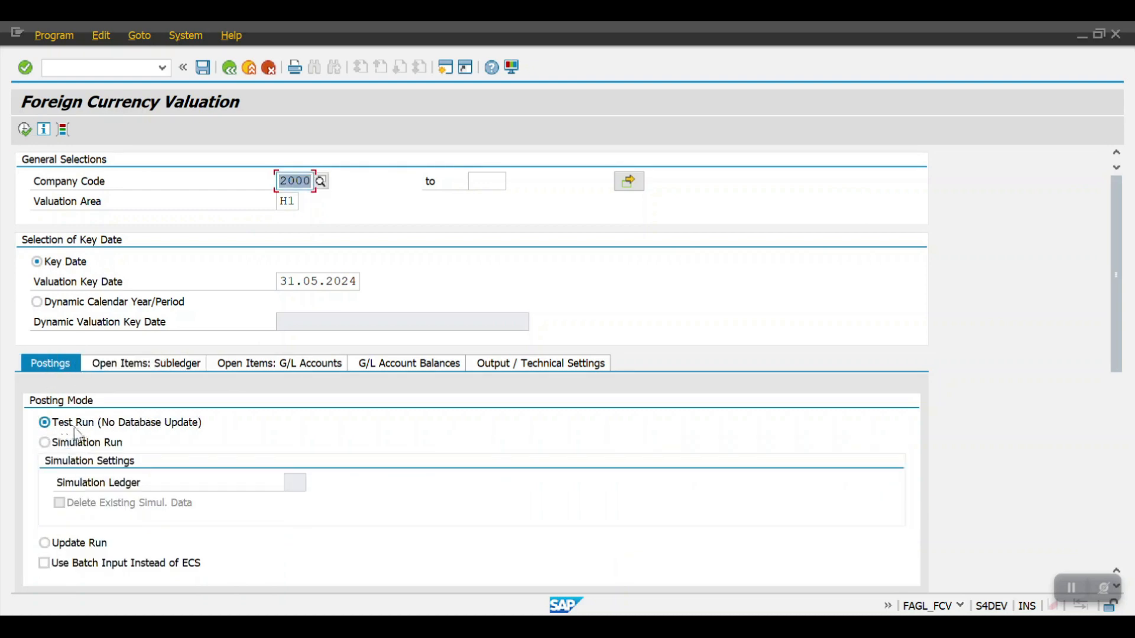
{"action": "left_click", "coordinate": [24, 129]}
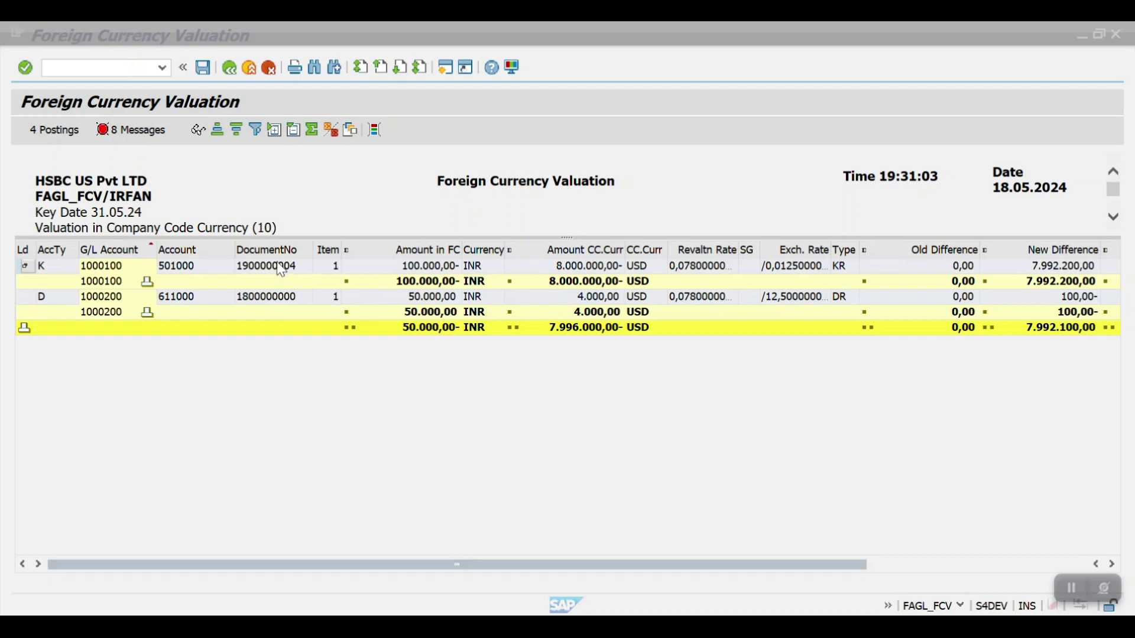
- Review the vendor and customer items in the valuation list, checking amounts, revaluation rates, exchange rates, differences and posted amounts
{"action": "left_click", "coordinate": [181, 273]}
{"action": "left_click", "coordinate": [183, 300]}
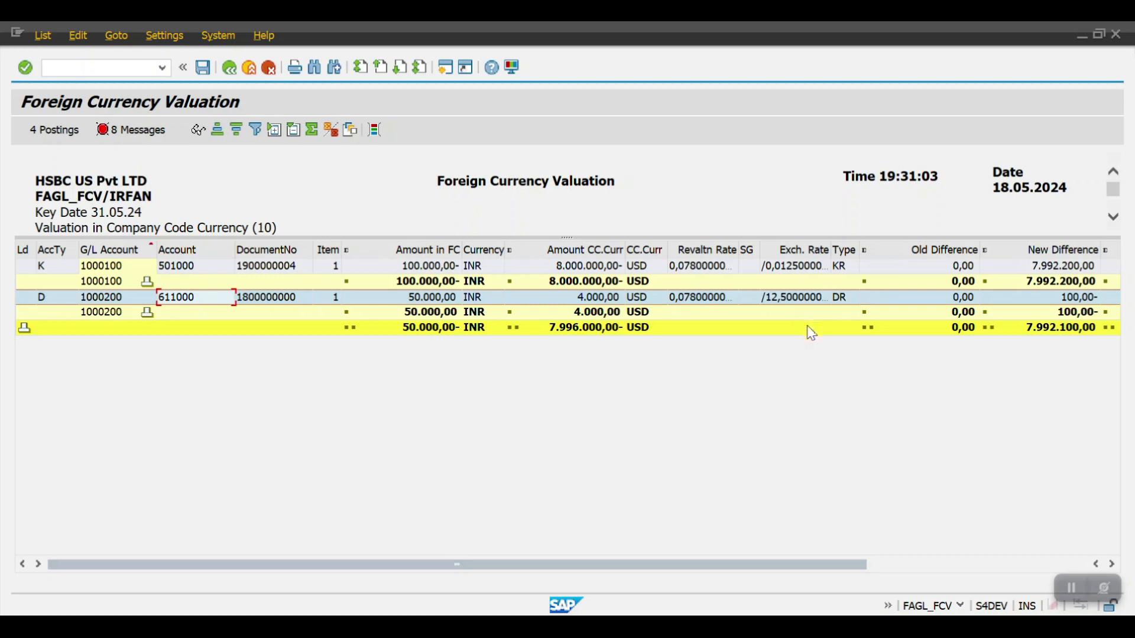
{"action": "left_click", "coordinate": [1112, 564]}
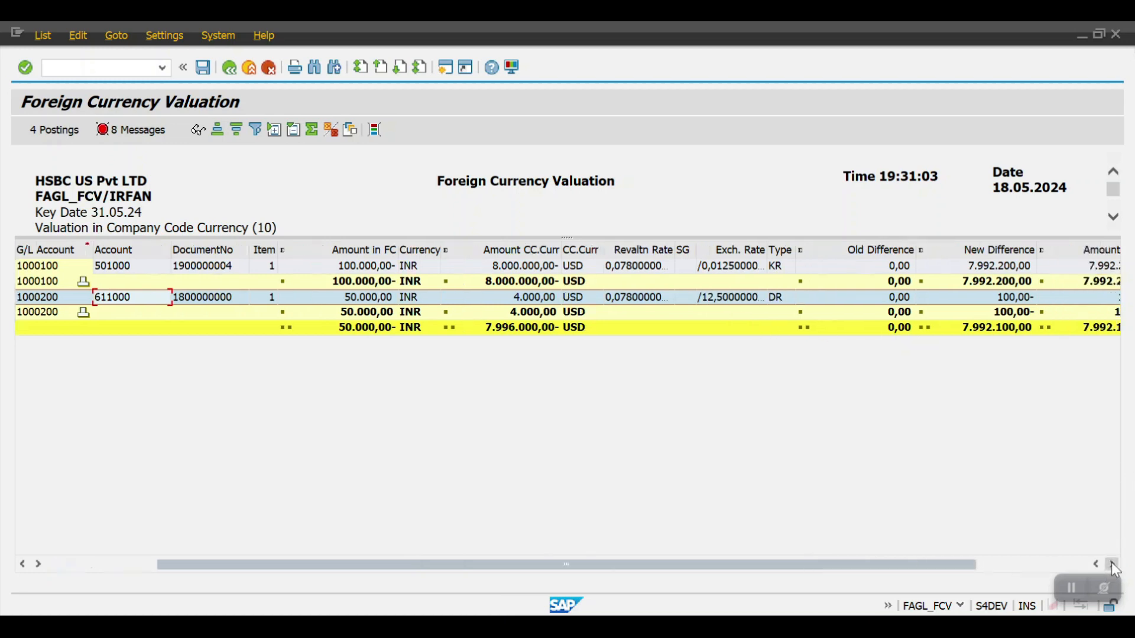
{"action": "left_click", "coordinate": [1112, 564]}
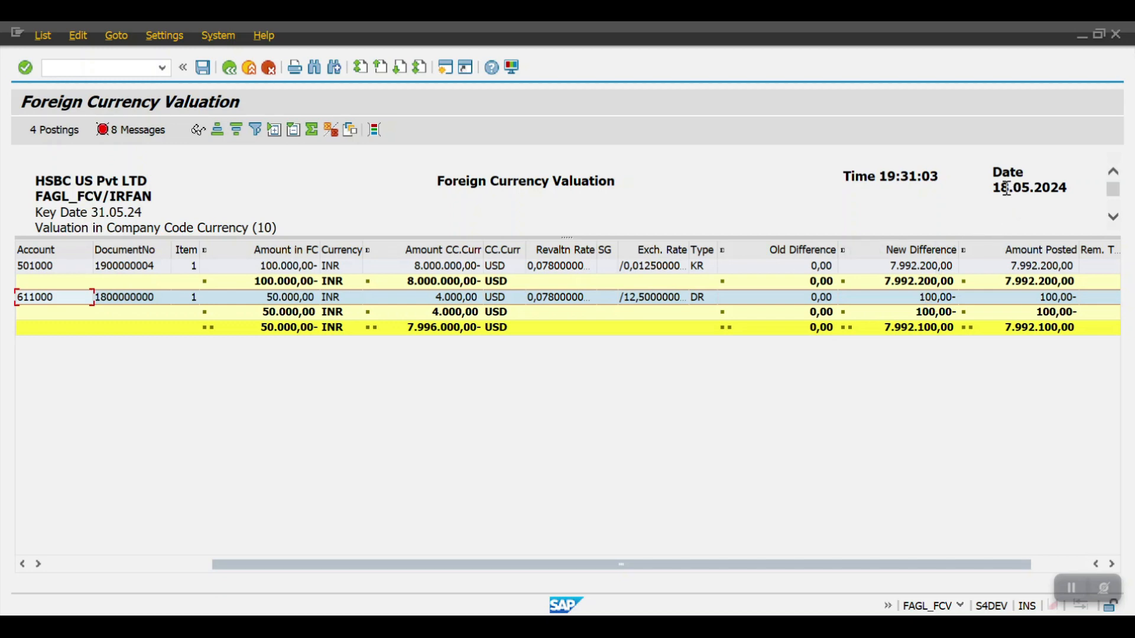
{"action": "left_click_drag", "start_coordinate": [993, 188], "coordinate": [1067, 189]}
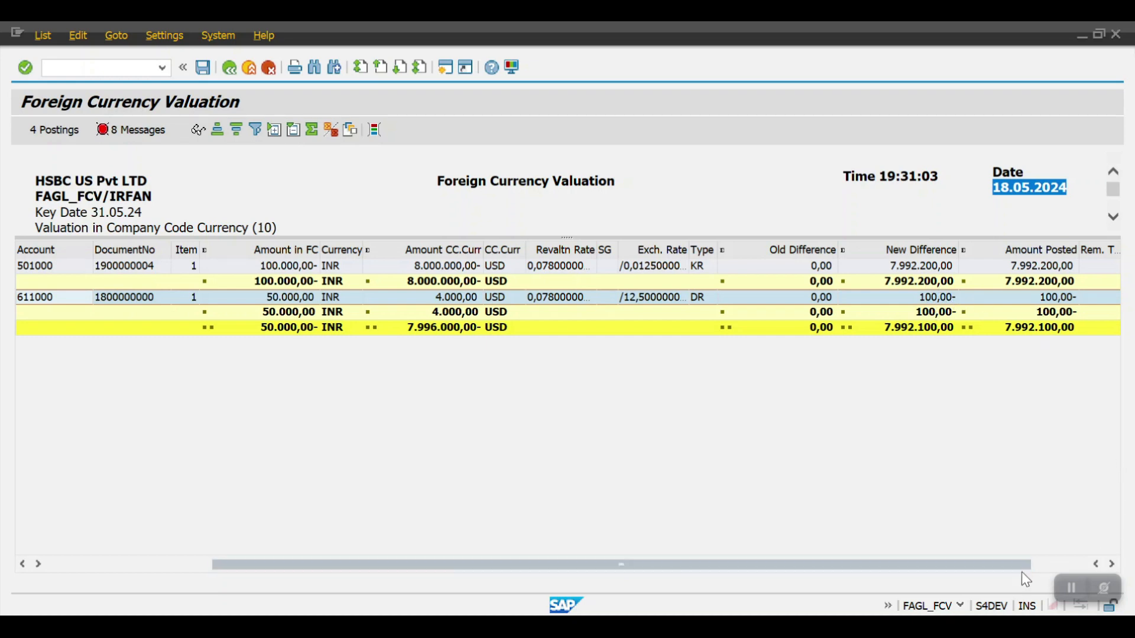
{"action": "left_click_drag", "start_coordinate": [1023, 566], "coordinate": [861, 585]}
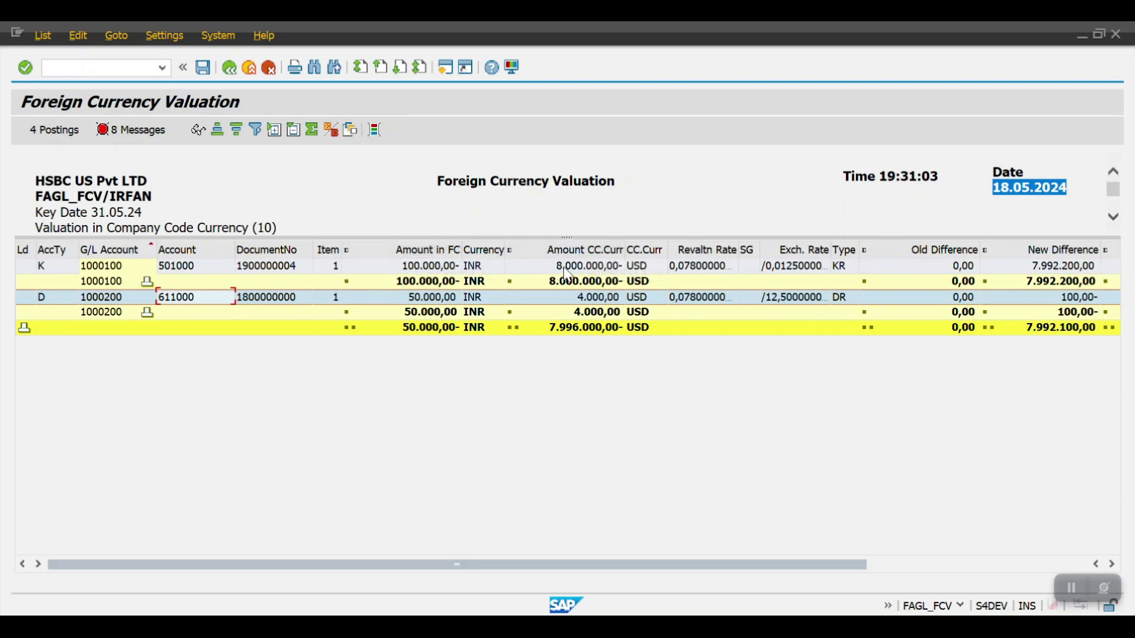
{"action": "left_click", "coordinate": [707, 268]}
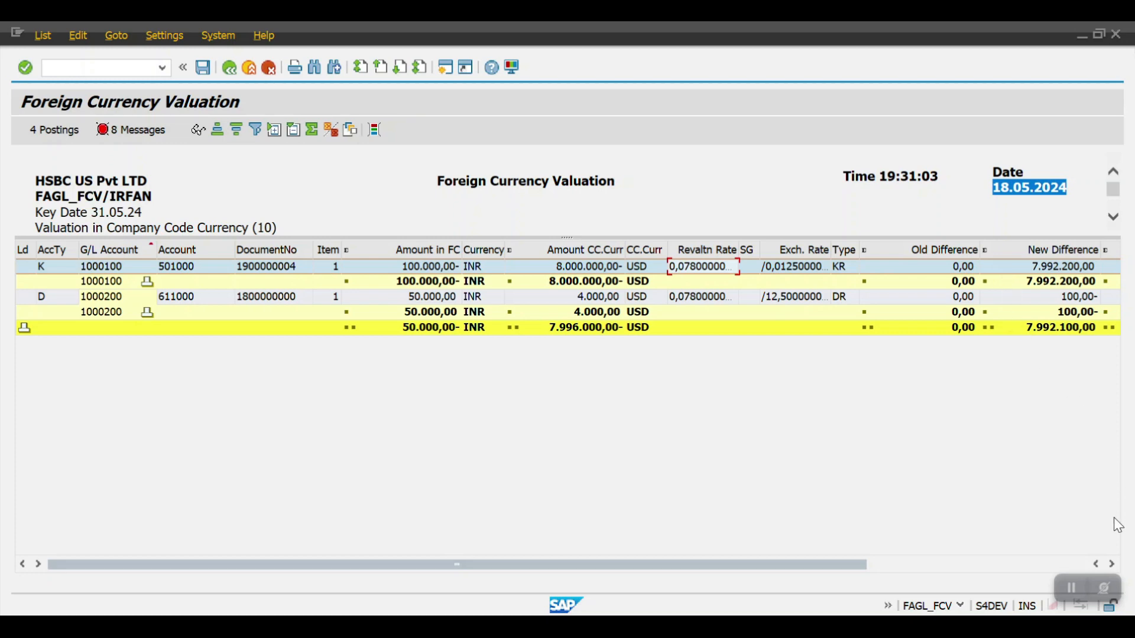
{"action": "left_click", "coordinate": [1115, 565]}
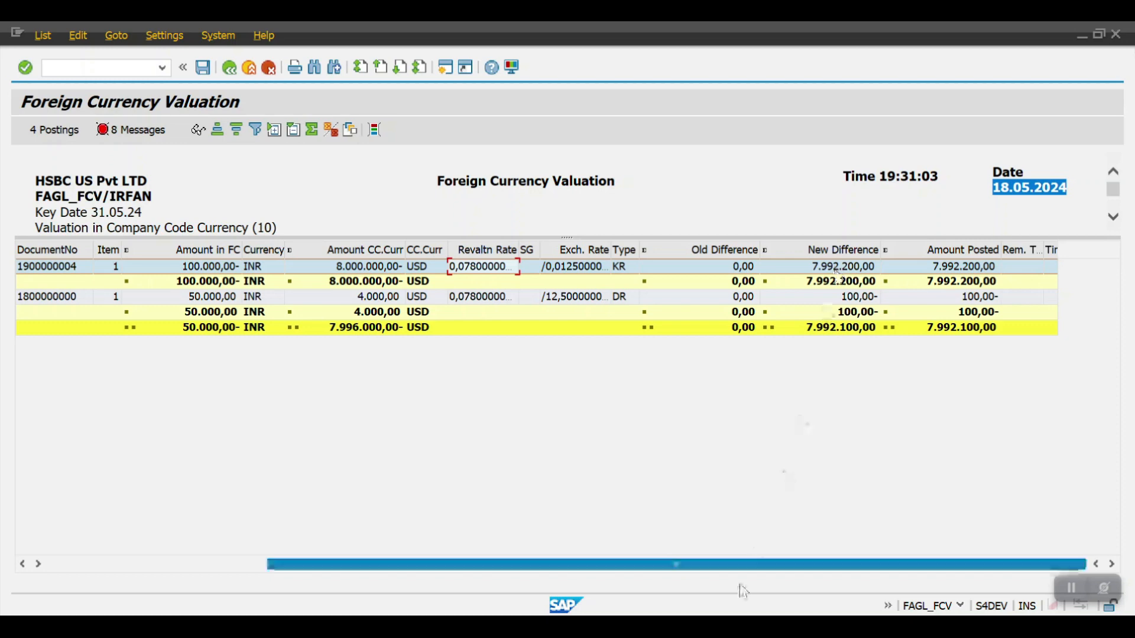
{"action": "left_click_drag", "start_coordinate": [740, 564], "coordinate": [329, 573]}
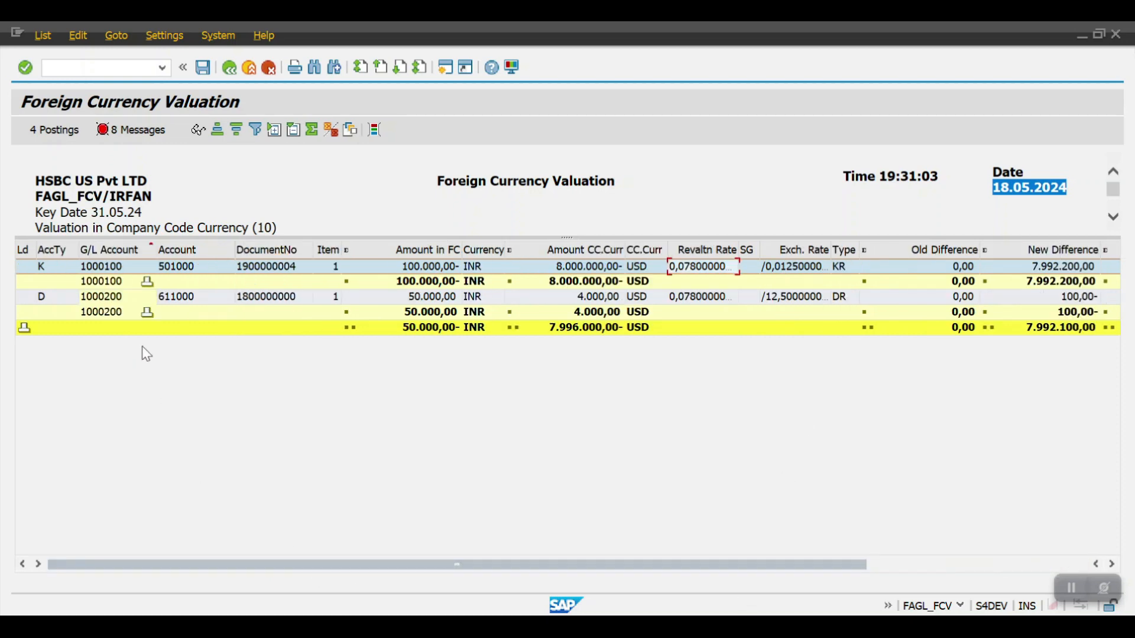
- Open the posting proposal and compare the G/L accounts of the first FC Valuation document with those of its reverse posting
{"action": "left_click", "coordinate": [57, 134]}
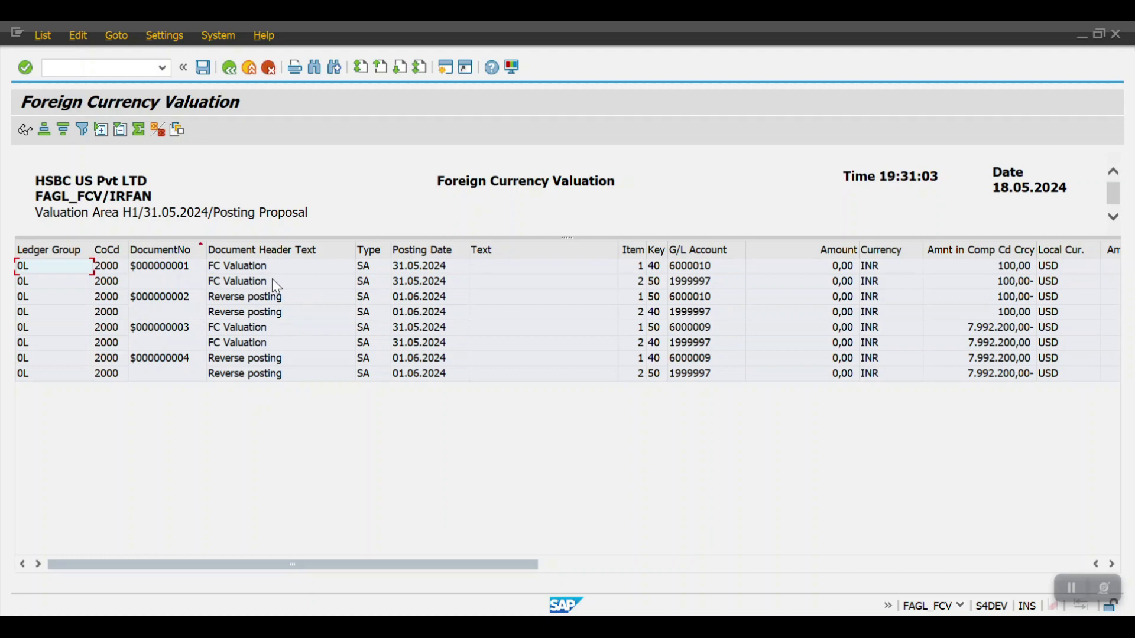
{"action": "left_click", "coordinate": [237, 283]}
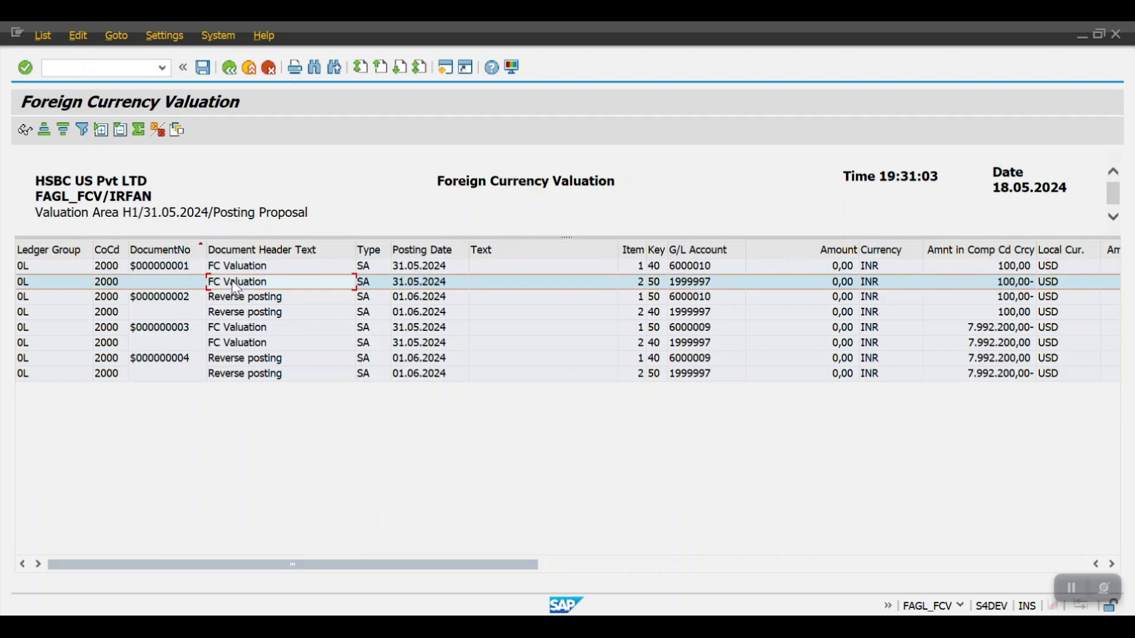
{"action": "left_click", "coordinate": [700, 267]}
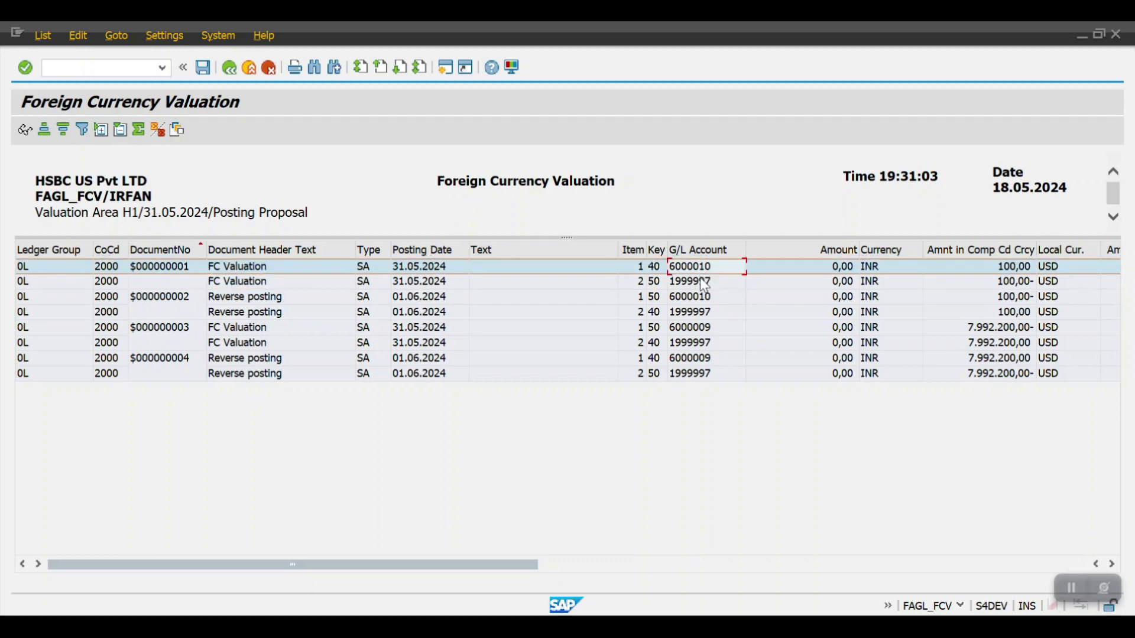
{"action": "left_click", "coordinate": [704, 286]}
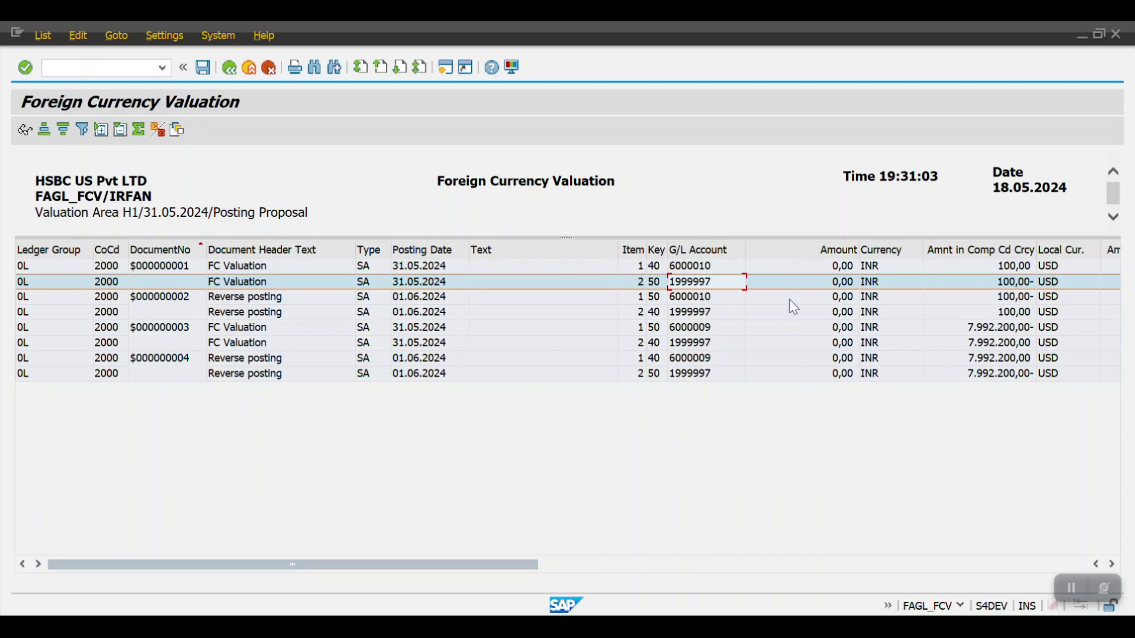
{"action": "left_click", "coordinate": [703, 313]}
{"action": "left_click", "coordinate": [696, 299]}
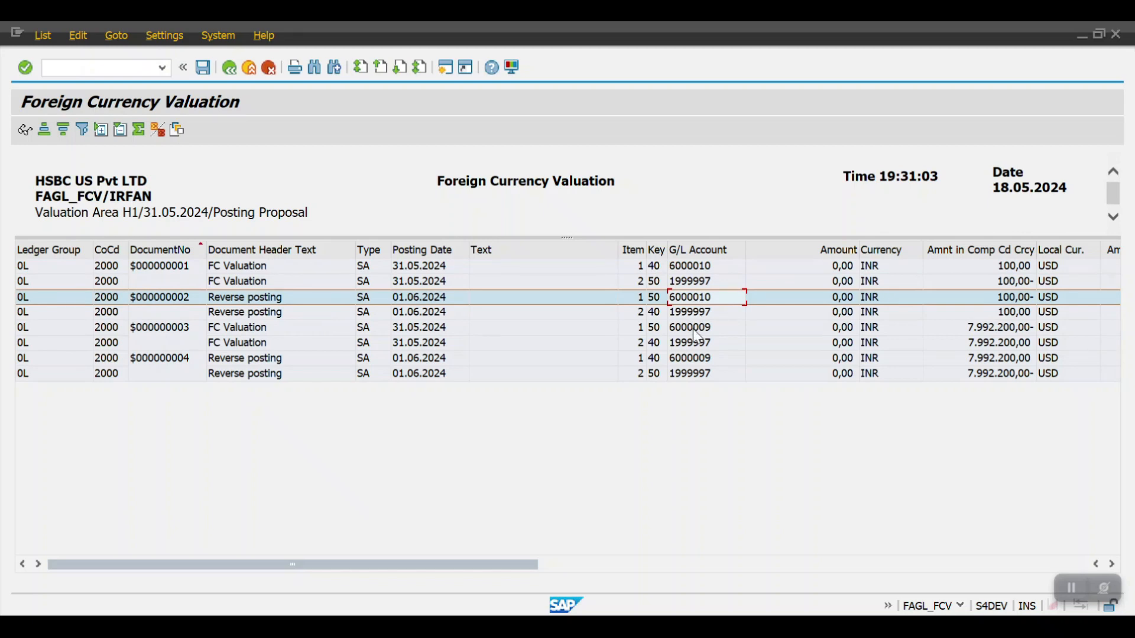
{"action": "left_click", "coordinate": [701, 285]}
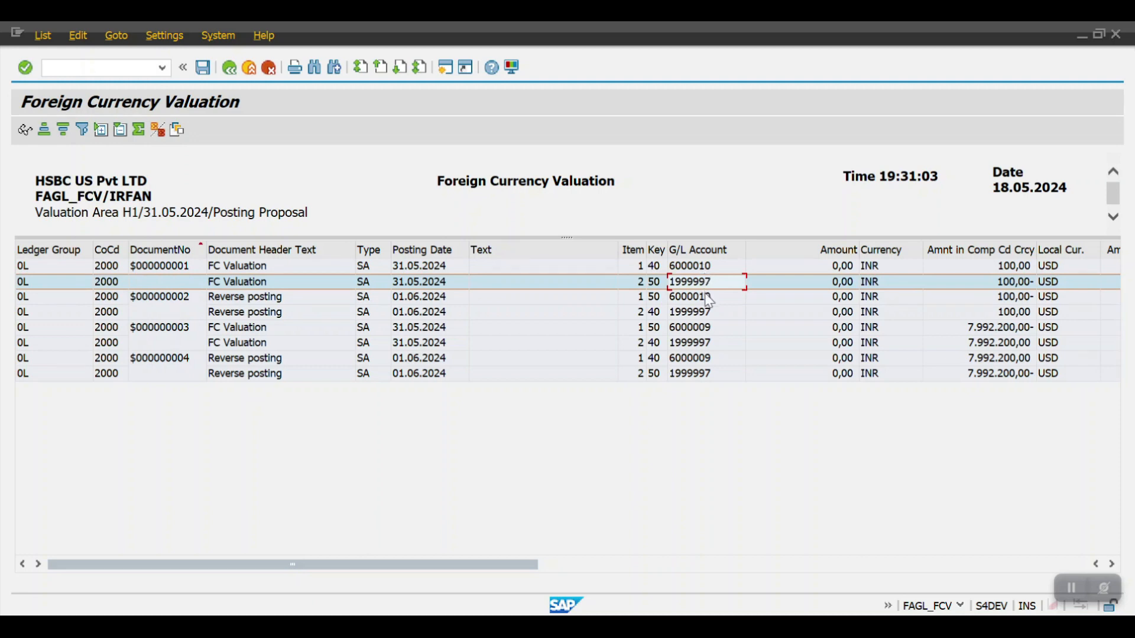
{"action": "left_click", "coordinate": [709, 298]}
{"action": "left_click", "coordinate": [709, 313]}
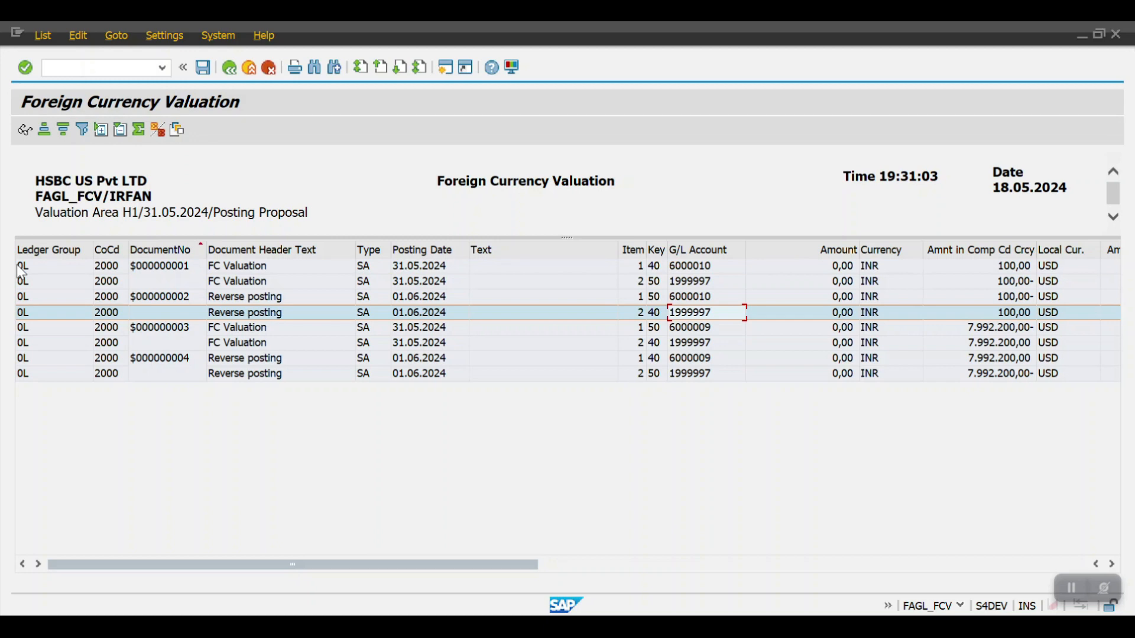
- Check the posting dates of the valuation and reversal entries, and the G/L accounts of the second FC Valuation document
{"action": "left_click", "coordinate": [431, 270]}
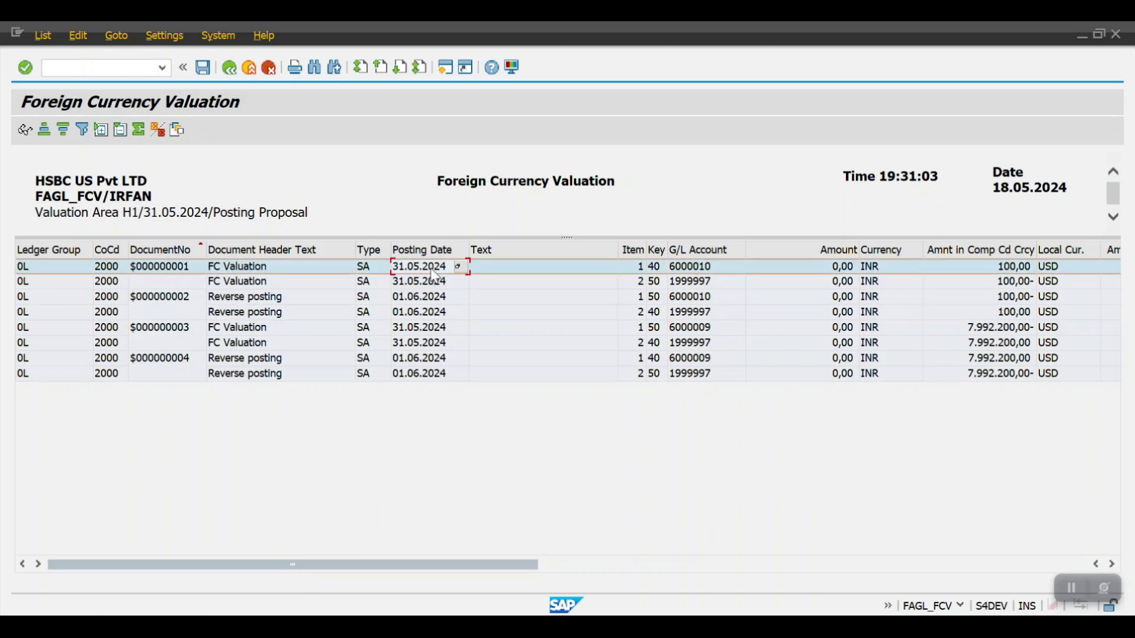
{"action": "left_click", "coordinate": [430, 283]}
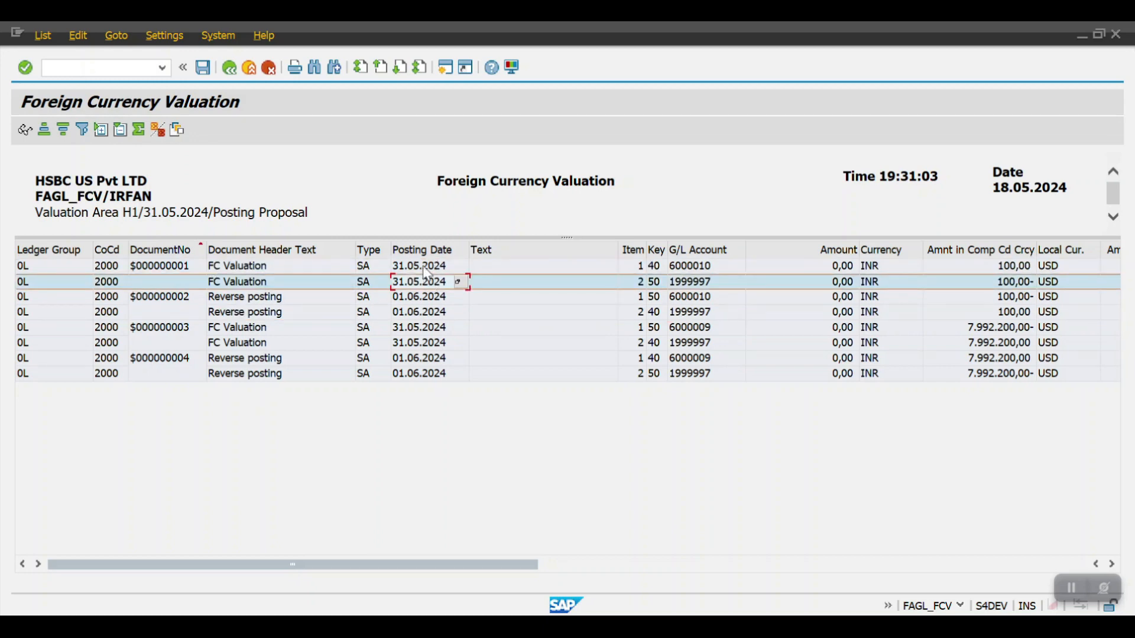
{"action": "left_click", "coordinate": [421, 297]}
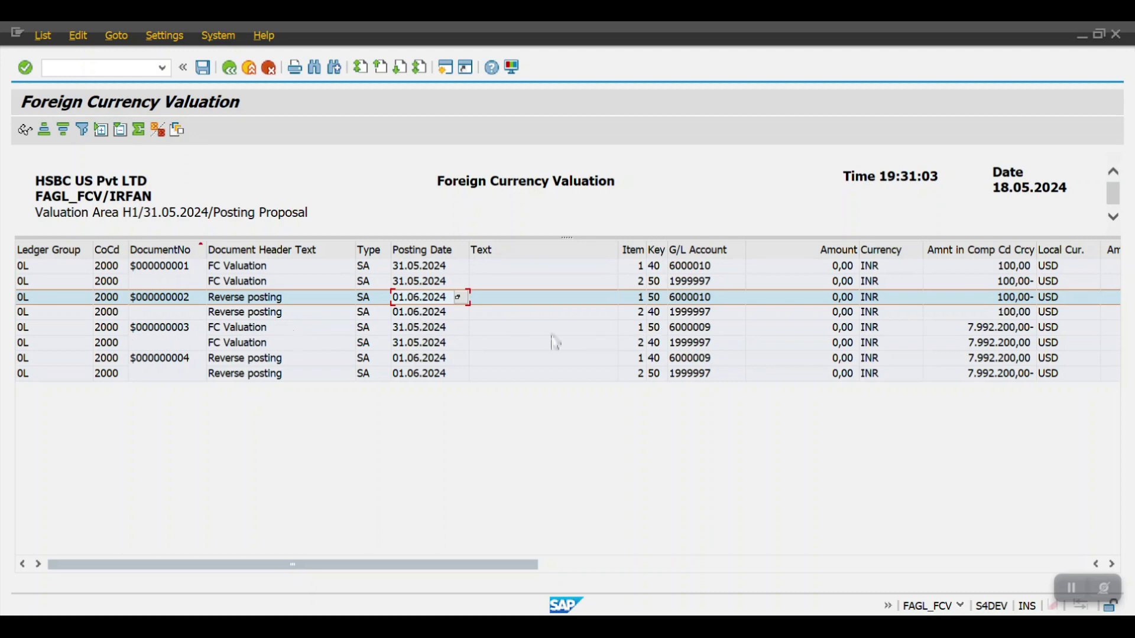
{"action": "left_click", "coordinate": [698, 329]}
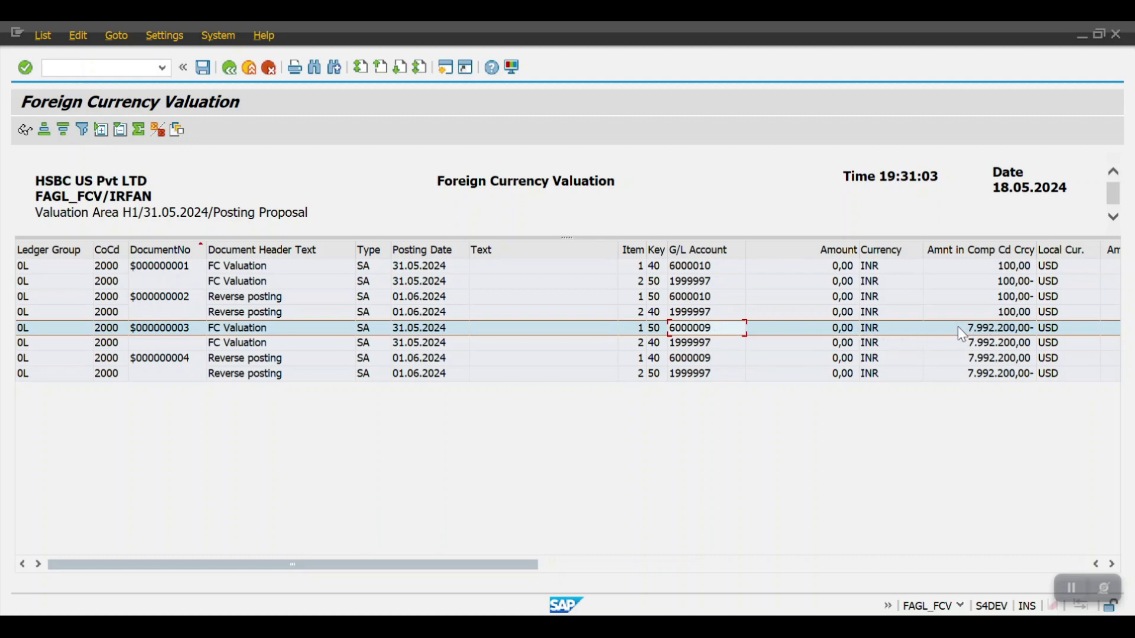
{"action": "left_click", "coordinate": [695, 343]}
{"action": "left_click", "coordinate": [690, 325]}
- Return to the valuation list, open the run's message log and examine the error messages about accounts 6000010 and 1999997
{"action": "left_click", "coordinate": [230, 68]}
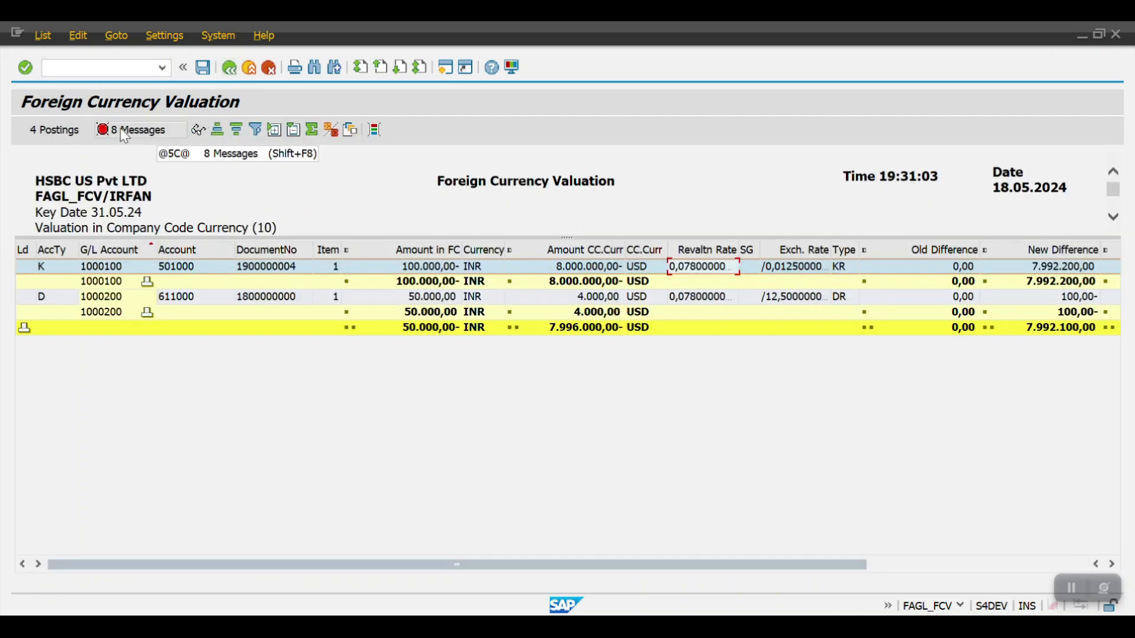
{"action": "left_click", "coordinate": [121, 130]}
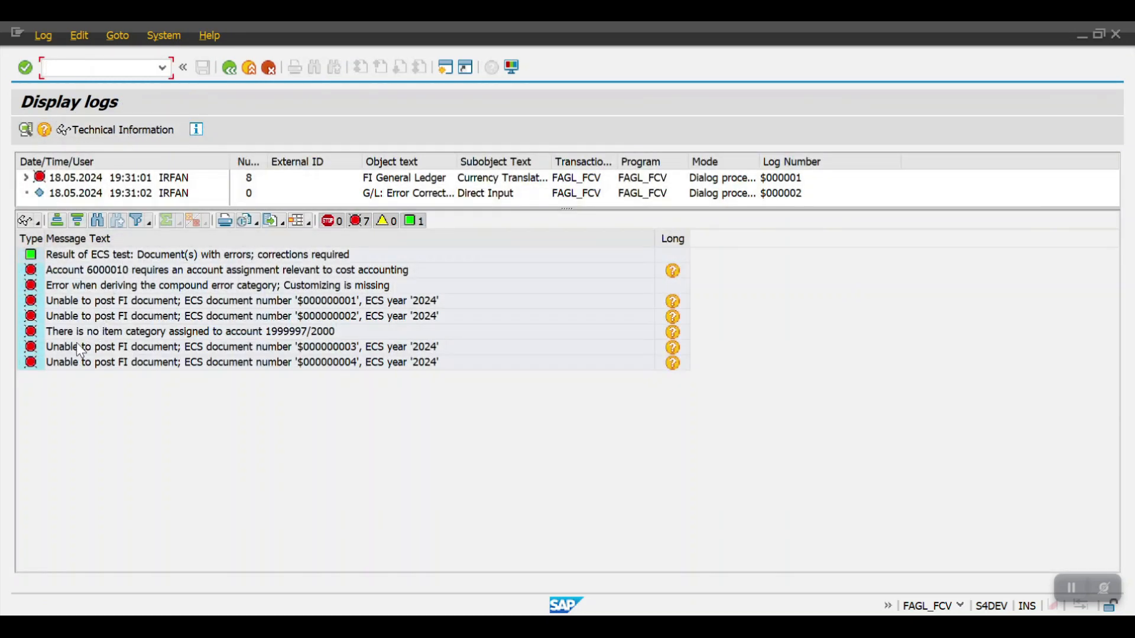
{"action": "left_click", "coordinate": [104, 335]}
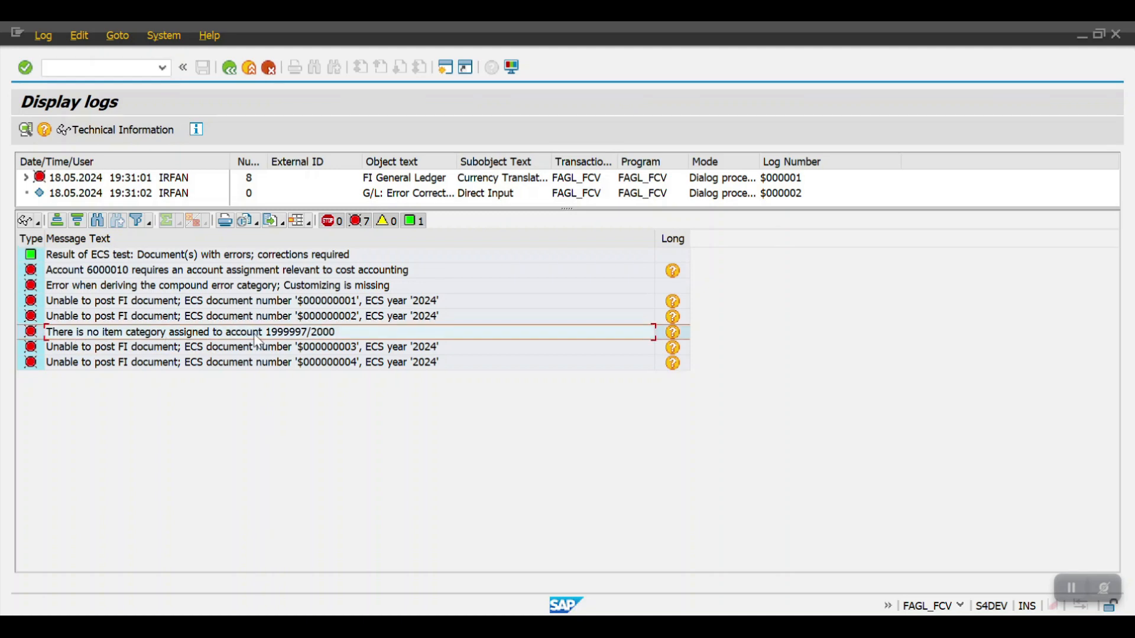
{"action": "left_click", "coordinate": [339, 304]}
{"action": "left_click", "coordinate": [339, 318]}
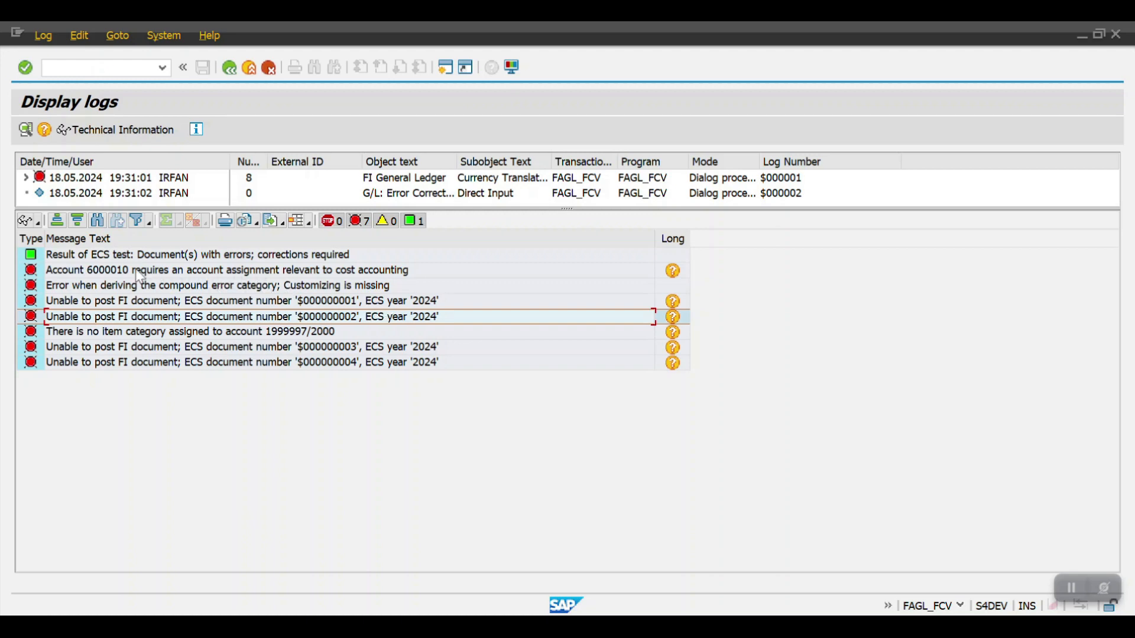
{"action": "left_click", "coordinate": [95, 273]}
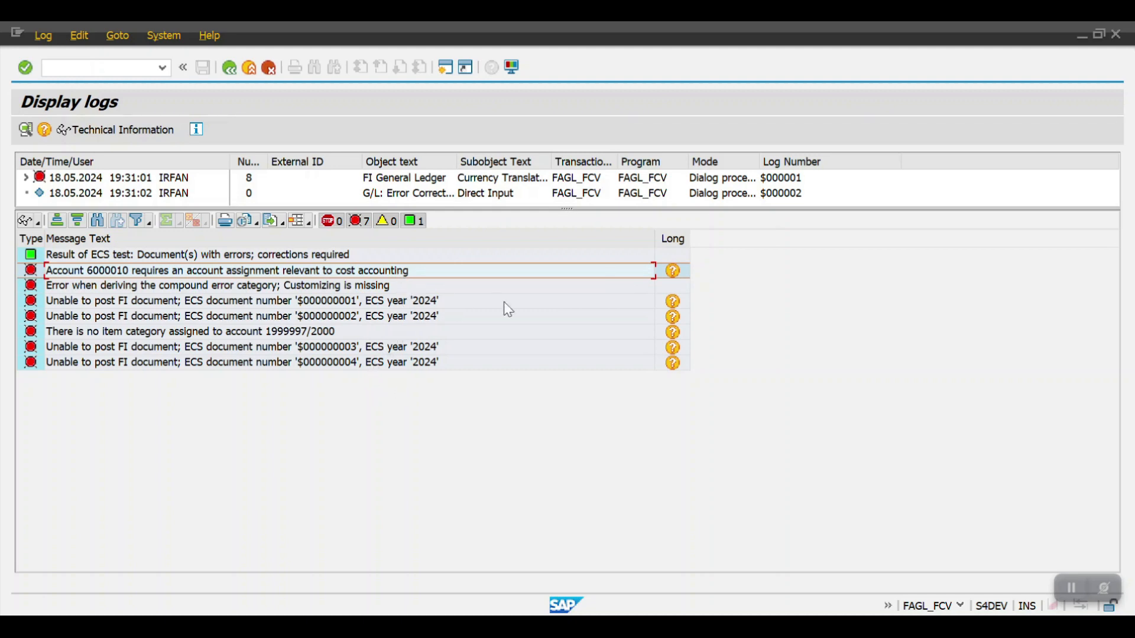
{"action": "left_click", "coordinate": [1094, 587]}
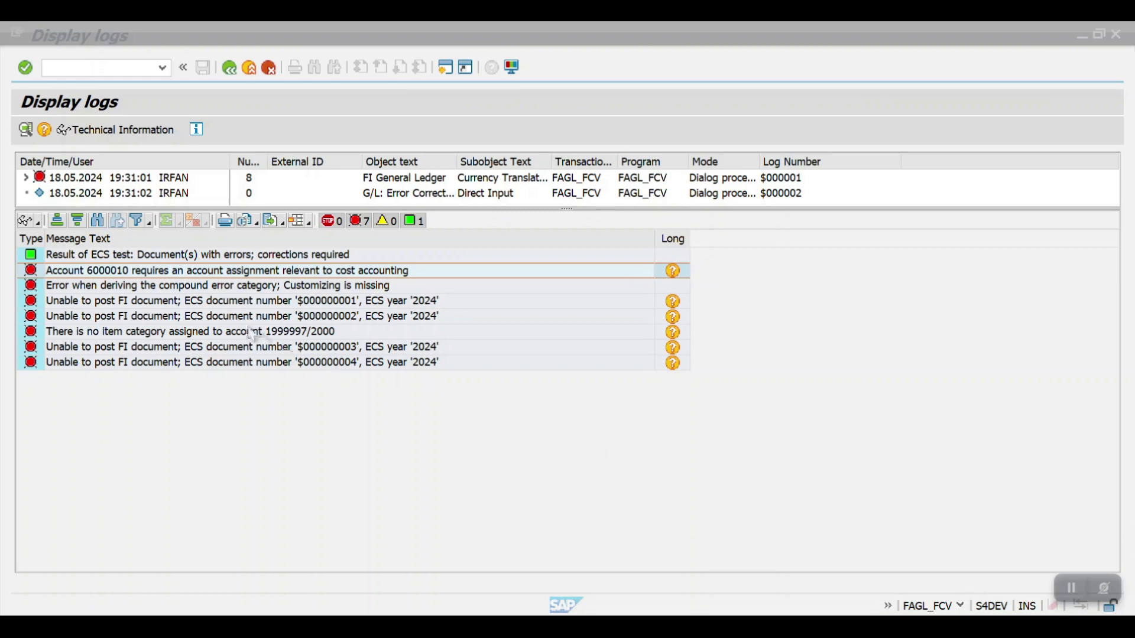
- Switch to the other SAP session showing Display G/L Account Centrally and exit to SAP Easy Access
{"action": "left_click", "coordinate": [104, 70]}
{"action": "mouse_move", "coordinate": [260, 626]}
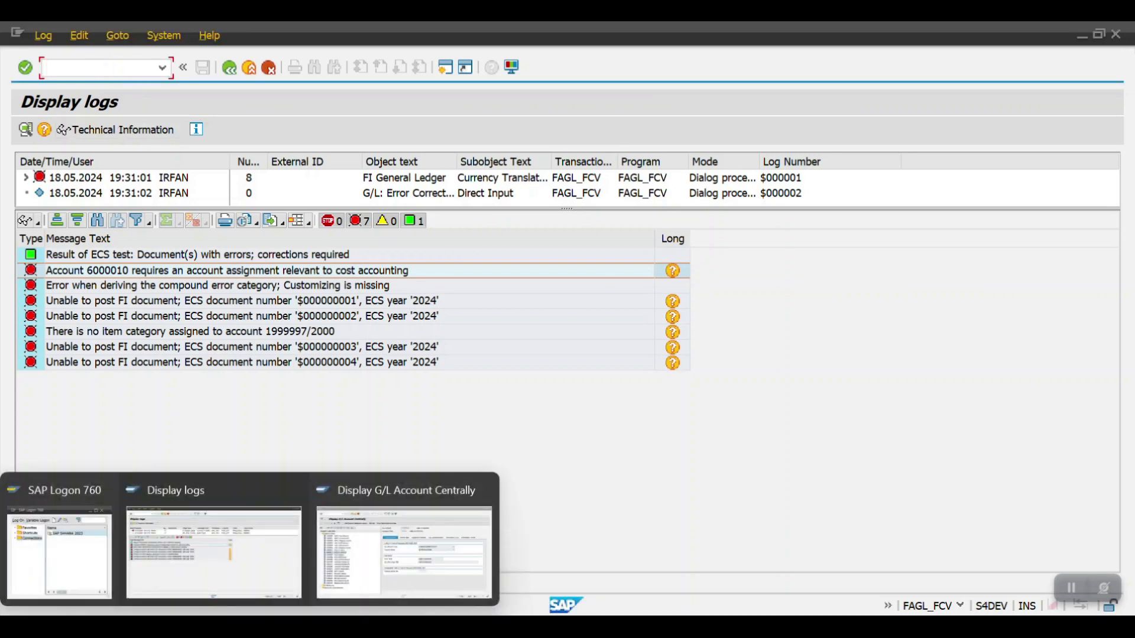
{"action": "left_click", "coordinate": [398, 554]}
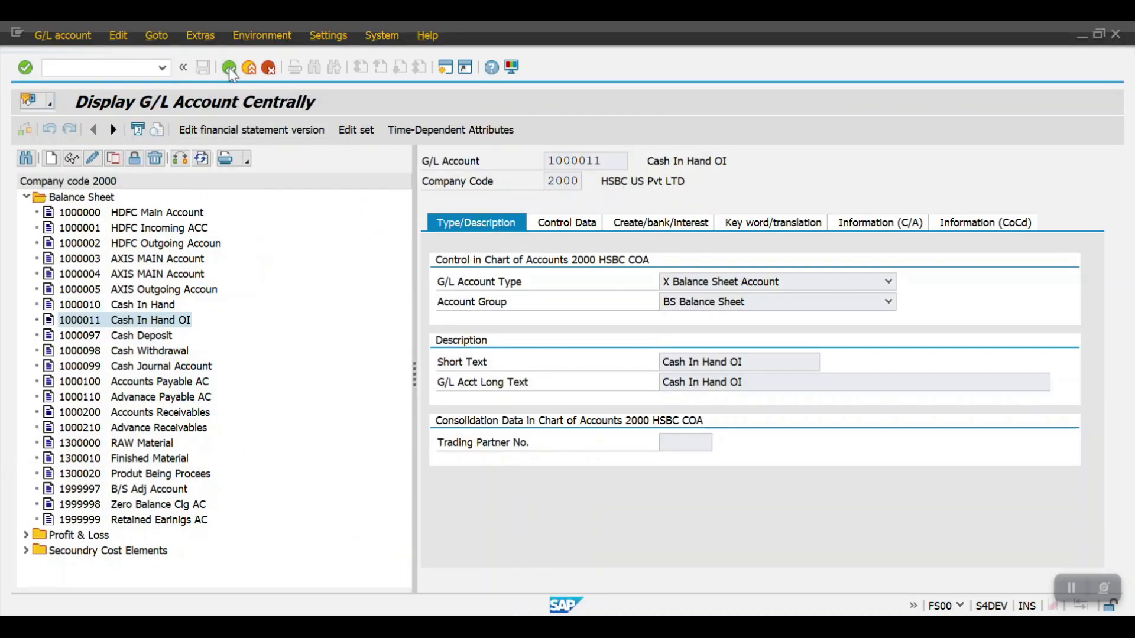
{"action": "left_click", "coordinate": [228, 66]}
- Run transaction ACC_ECS_SNUM_AWREF and open the number range intervals of the ECS Document ID object GLE_AWREF for editing
{"action": "left_click", "coordinate": [121, 67]}
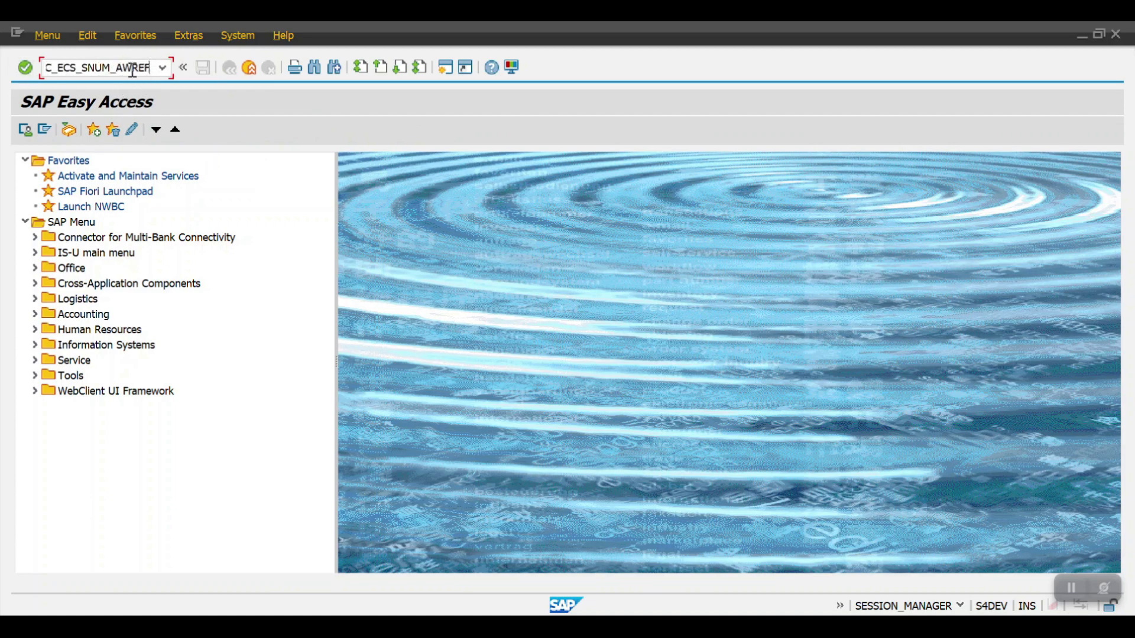
{"action": "left_click_drag", "start_coordinate": [151, 68], "coordinate": [1, 64]}
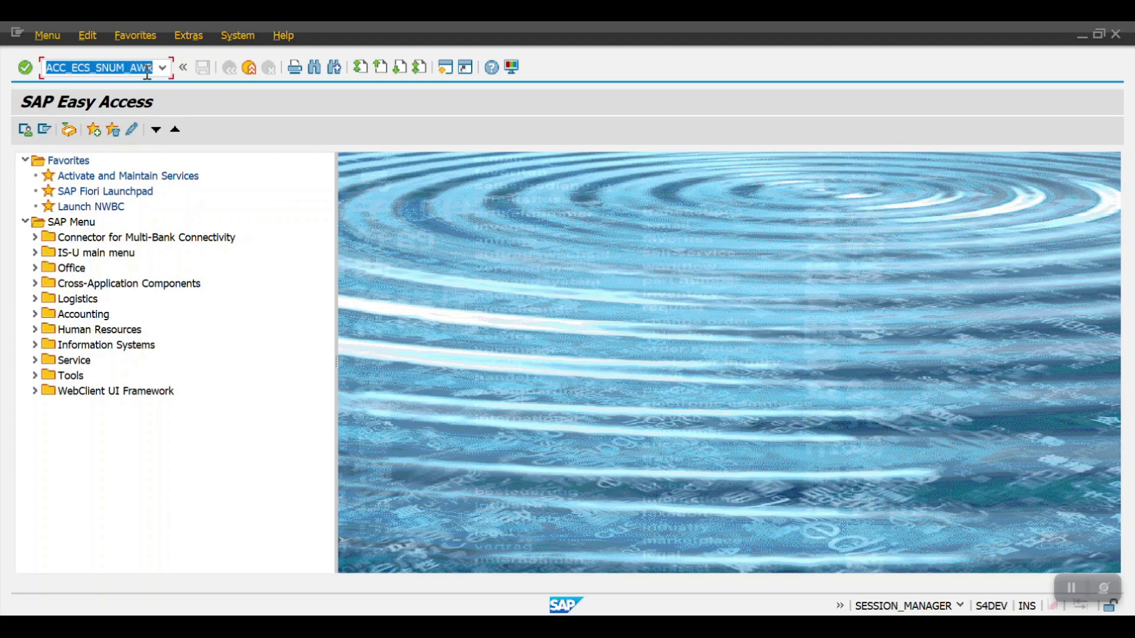
{"action": "key", "text": "Return"}
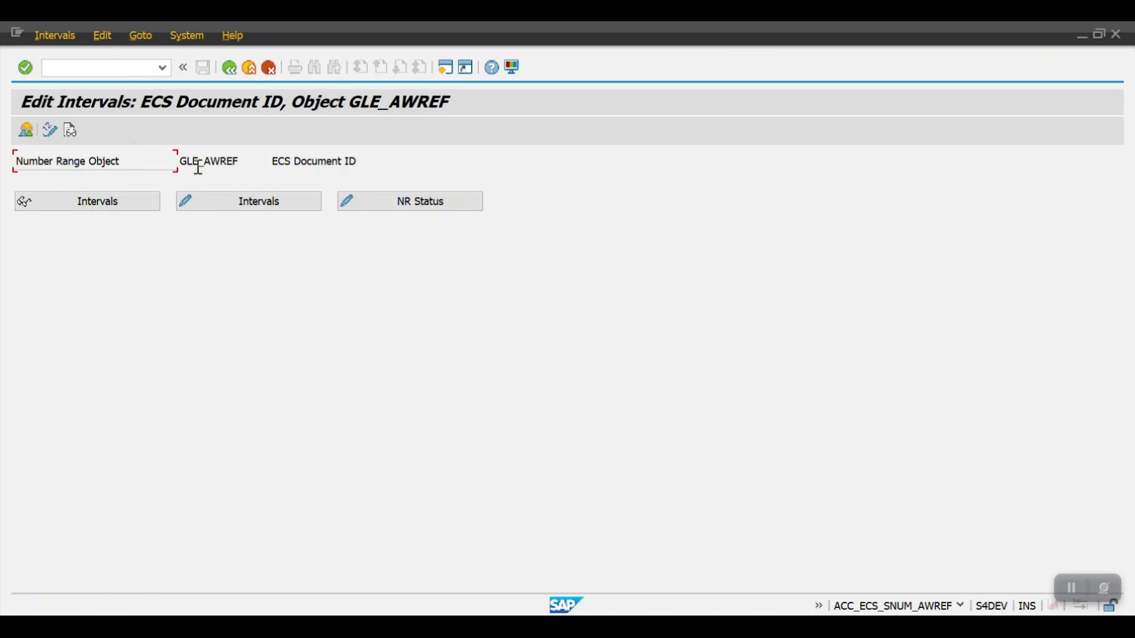
{"action": "left_click", "coordinate": [207, 197]}
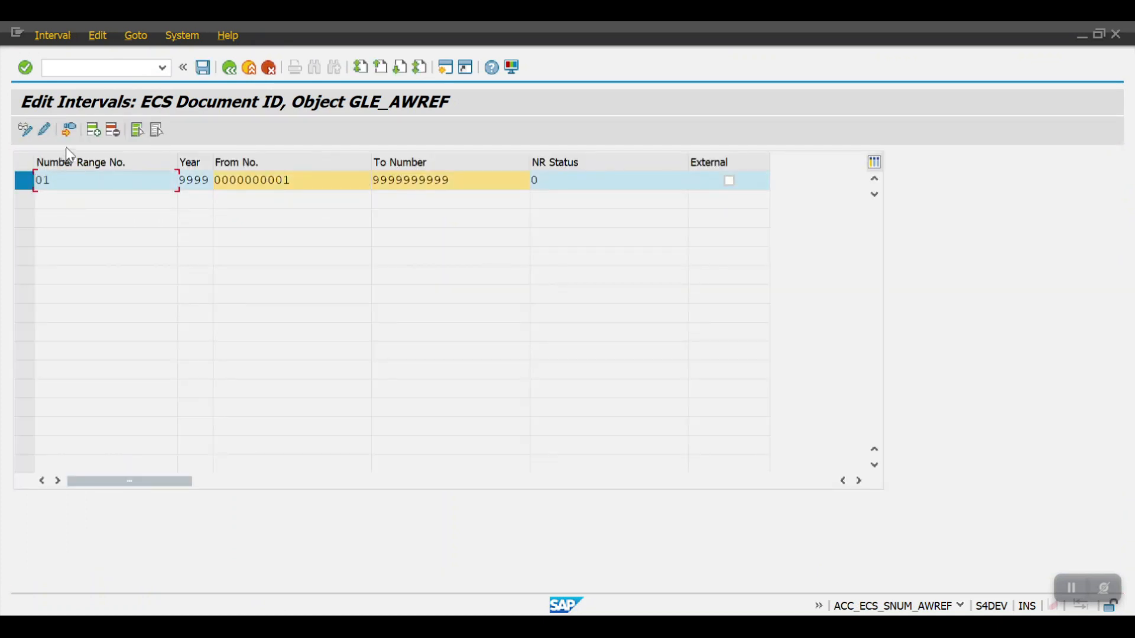
{"action": "left_click", "coordinate": [33, 186]}
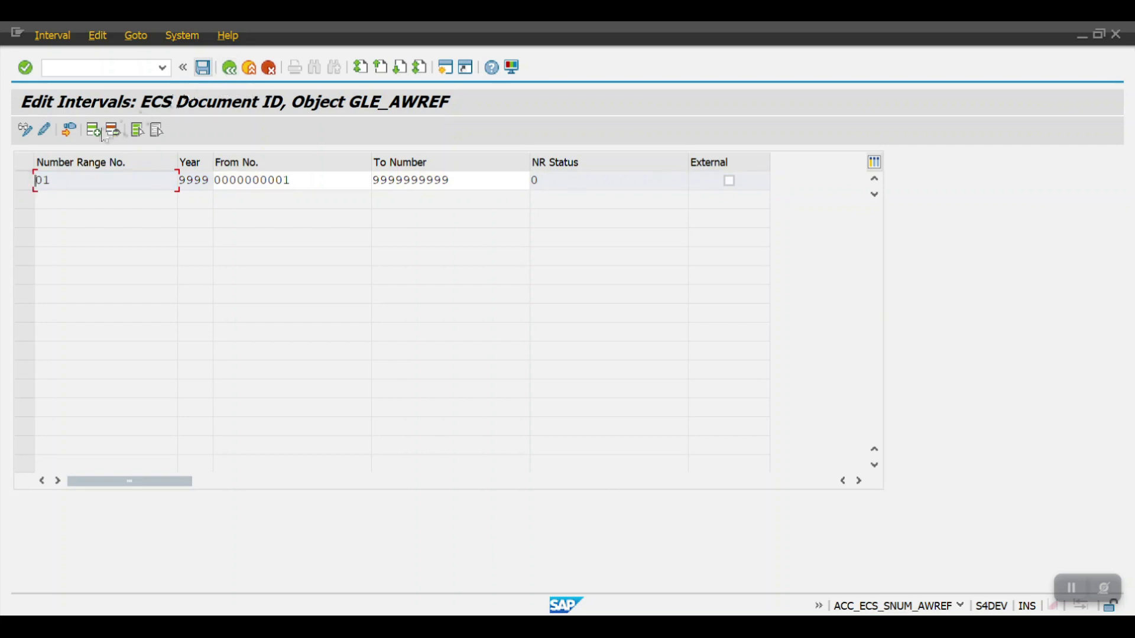
- Insert a new GLE_AWREF interval row with number range 01 for year 2024
{"action": "left_click", "coordinate": [46, 131]}
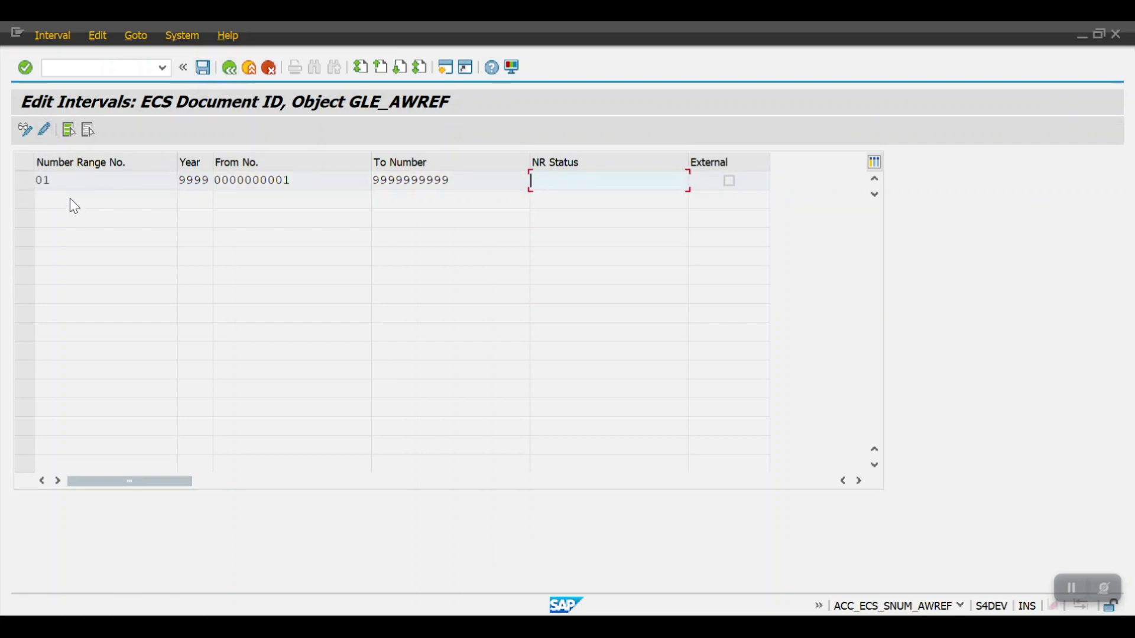
{"action": "left_click", "coordinate": [45, 131]}
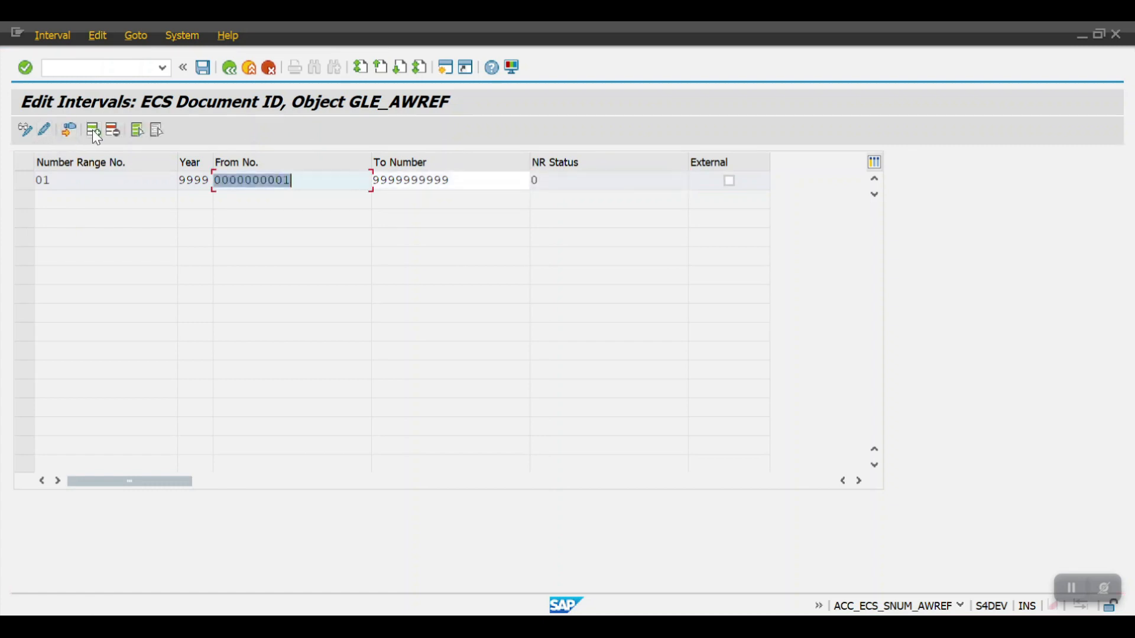
{"action": "type", "text": "0"}
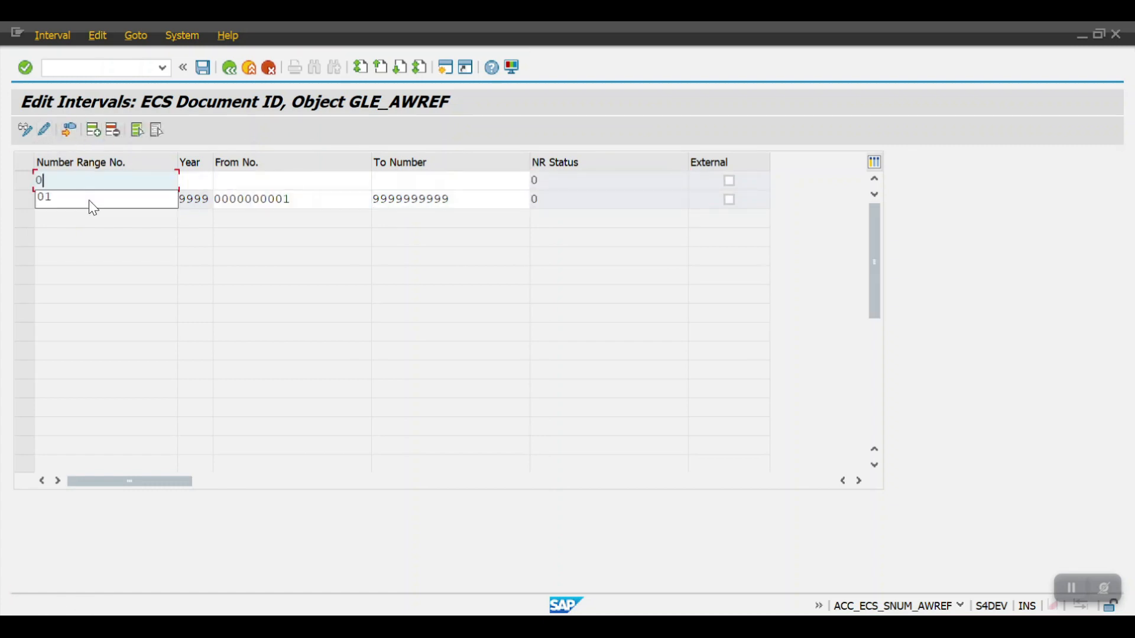
{"action": "type", "text": "12024"}
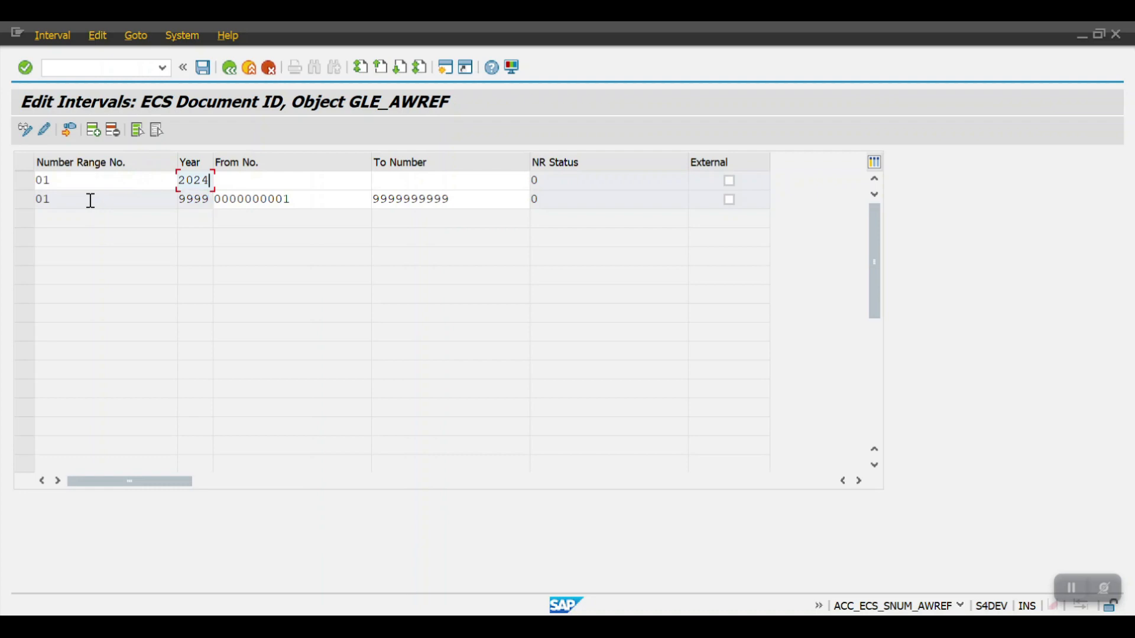
- Set the 2024 interval's range from 10000000 to 19999999 and save the intervals
{"action": "left_click", "coordinate": [285, 181]}
{"action": "type", "text": "10000000"}
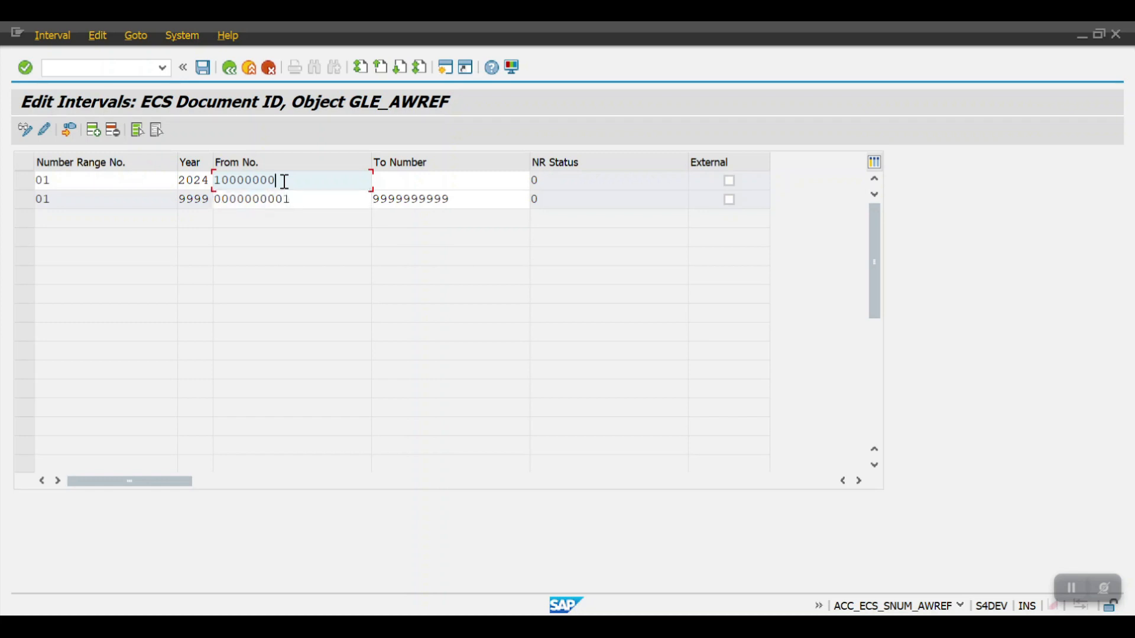
{"action": "key", "text": "Tab"}
{"action": "type", "text": "1999999"}
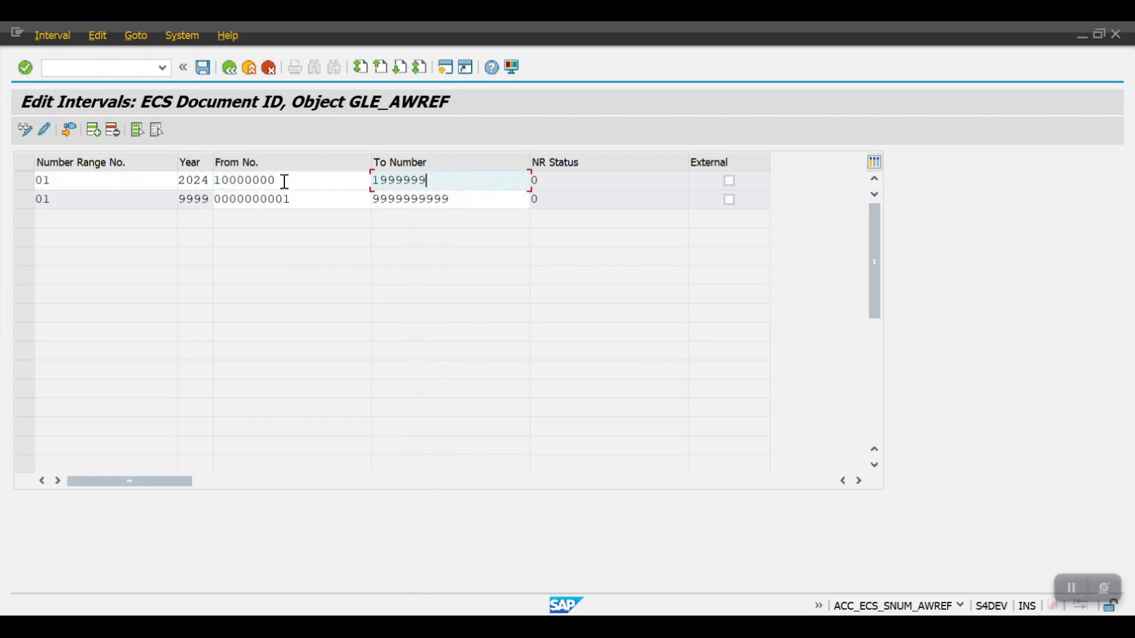
{"action": "type", "text": "9"}
{"action": "key", "text": "Return"}
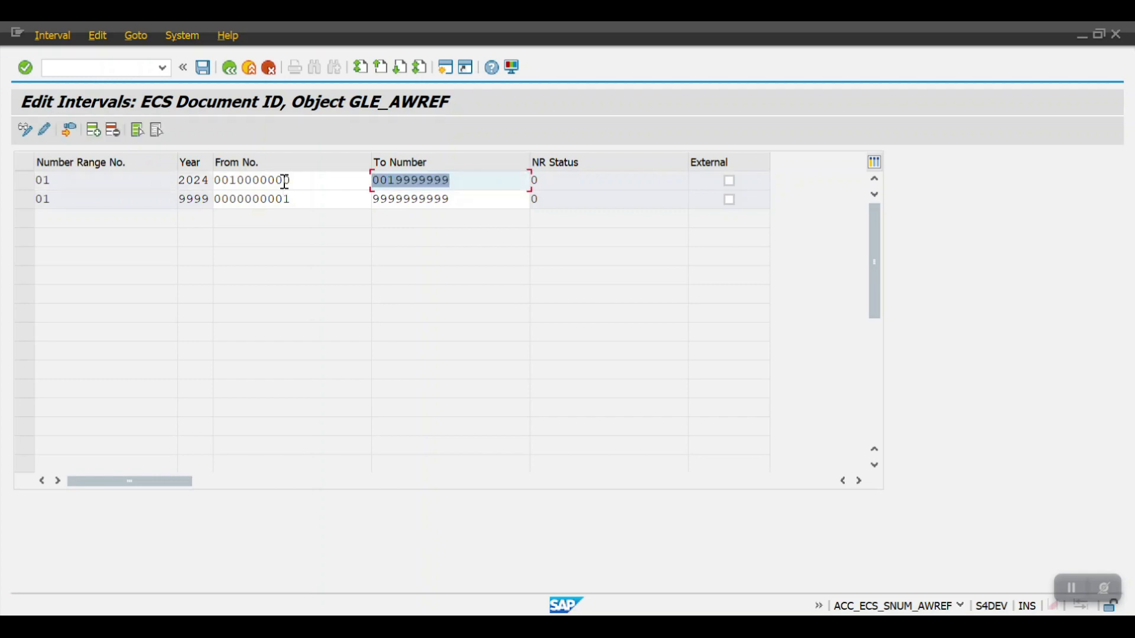
{"action": "left_click", "coordinate": [203, 68]}
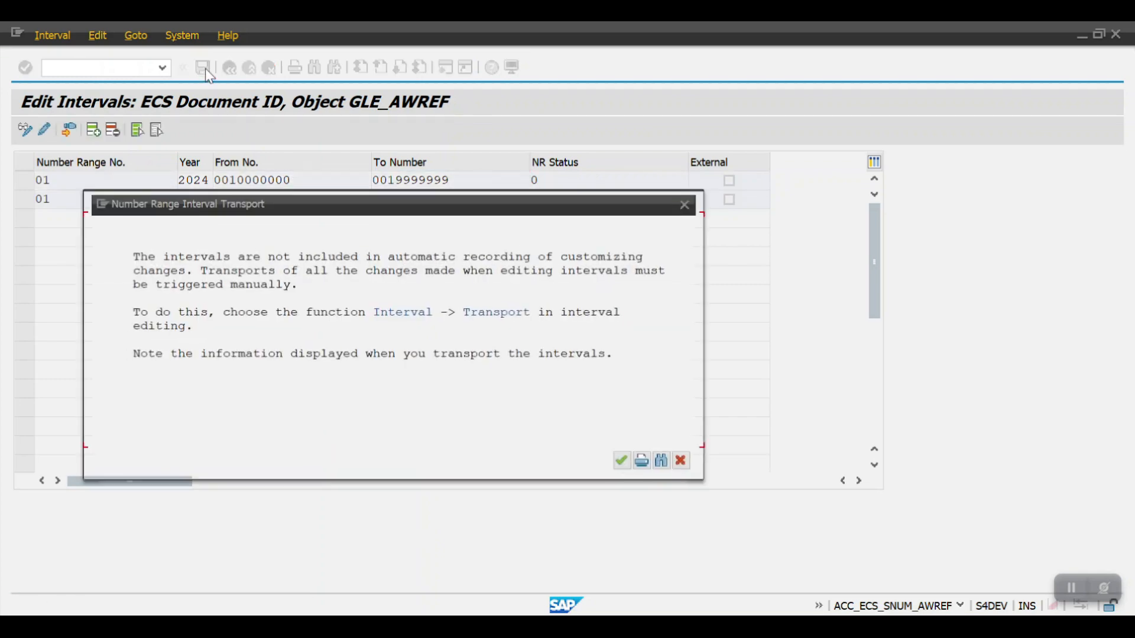
{"action": "left_click", "coordinate": [628, 463]}
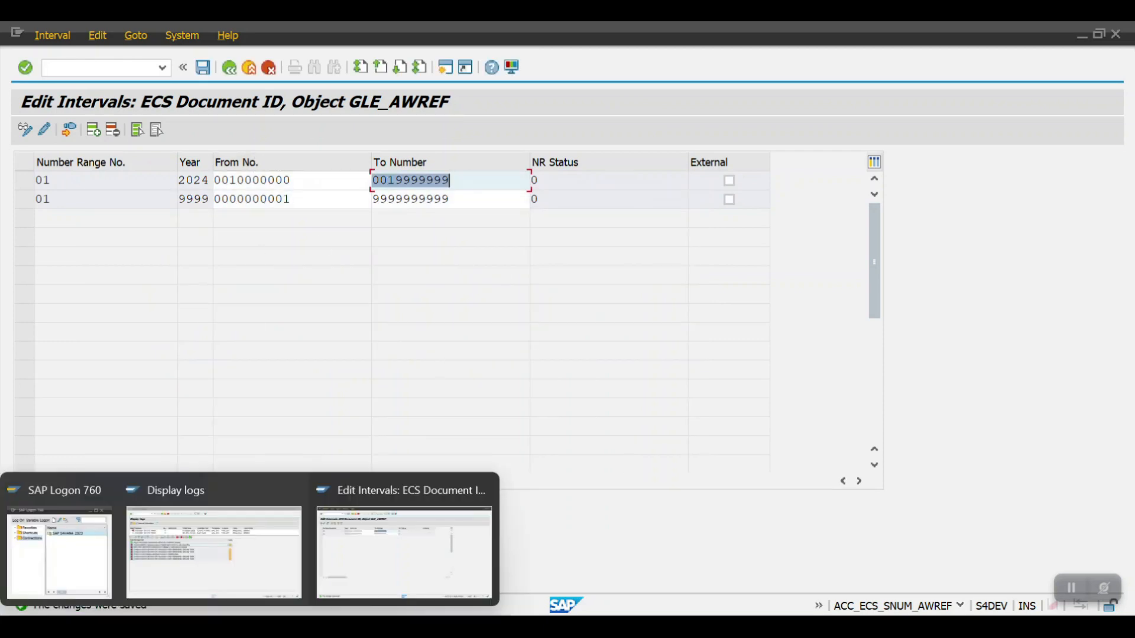
- Switch to the session with the valuation log and check the messages about FI documents that cannot be posted
{"action": "left_click", "coordinate": [204, 576]}
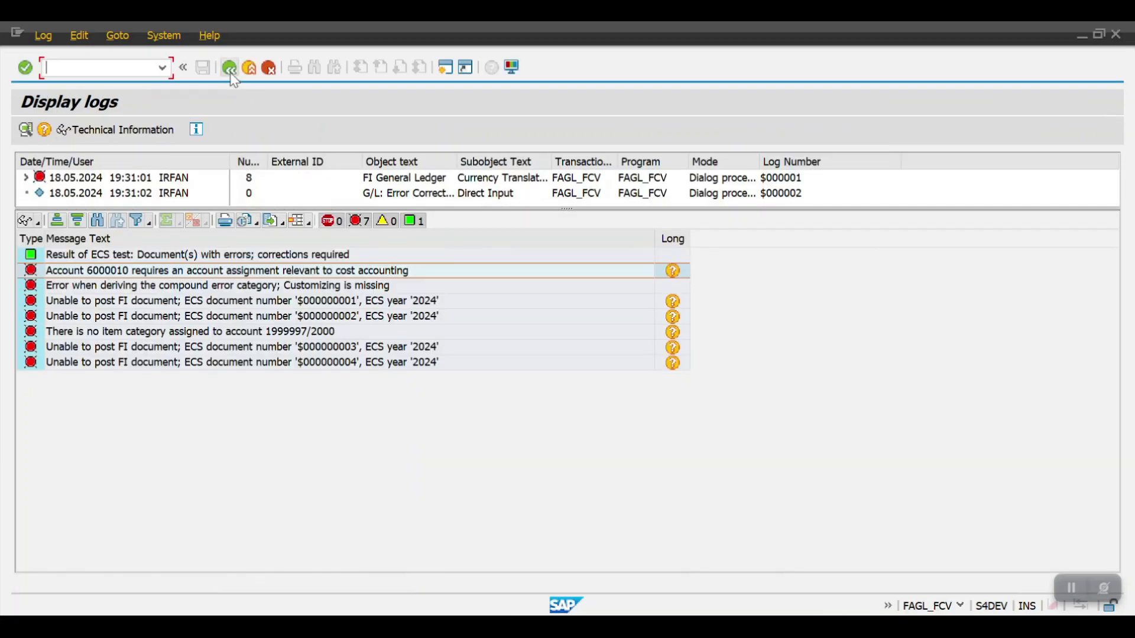
{"action": "left_click", "coordinate": [260, 301]}
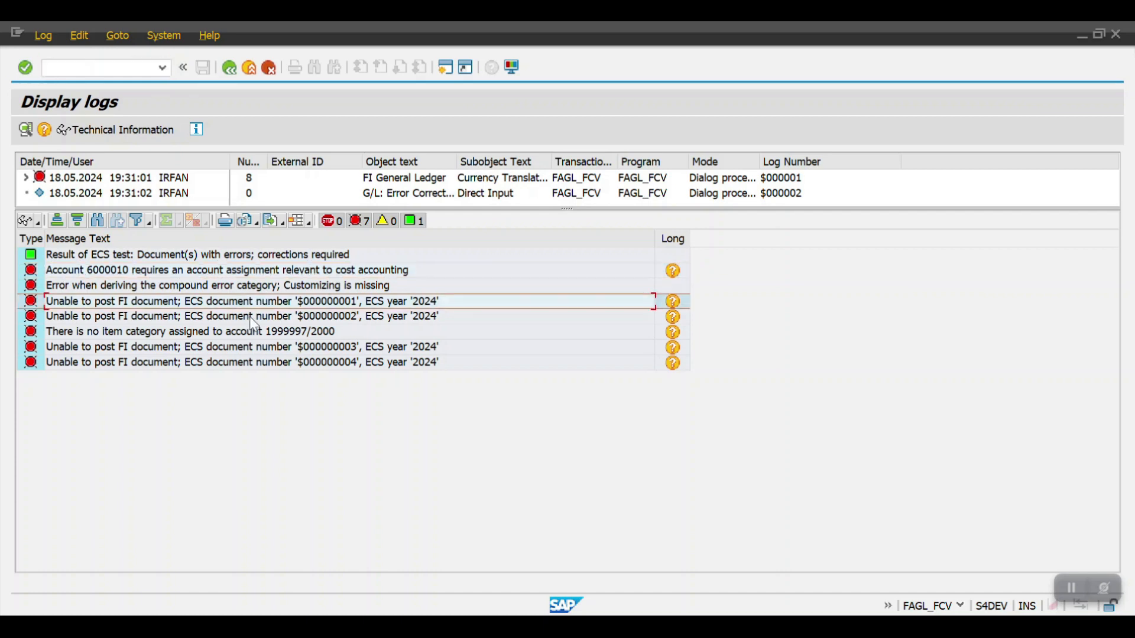
{"action": "left_click", "coordinate": [284, 313]}
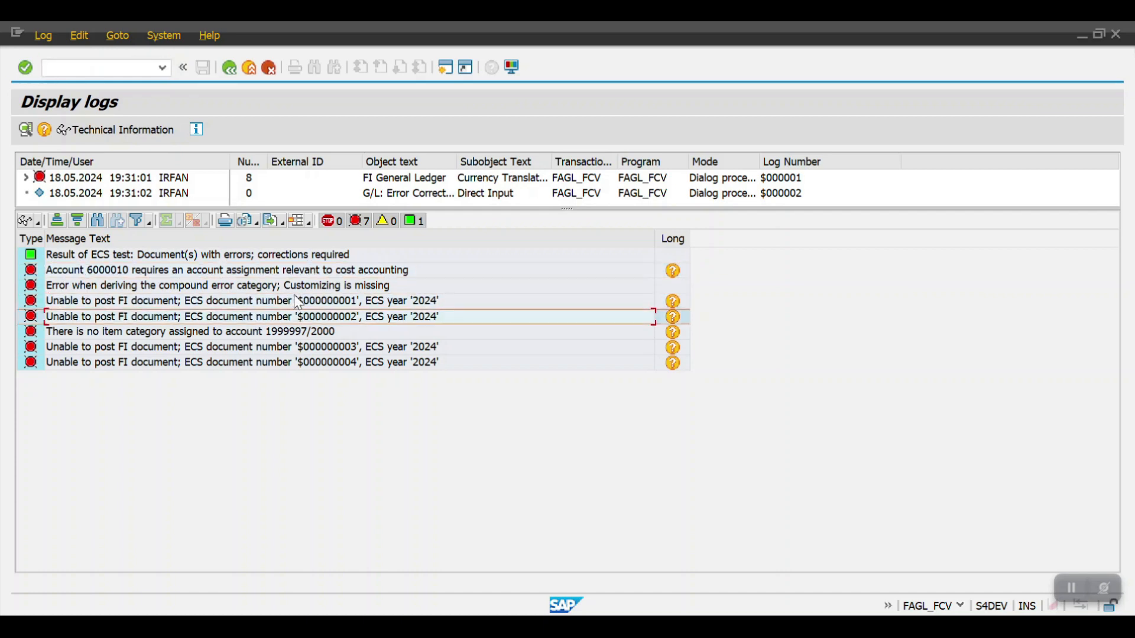
- Return to the valuation selection screen, rerun the test valuation with the same selections and open its message log
{"action": "left_click", "coordinate": [230, 69]}
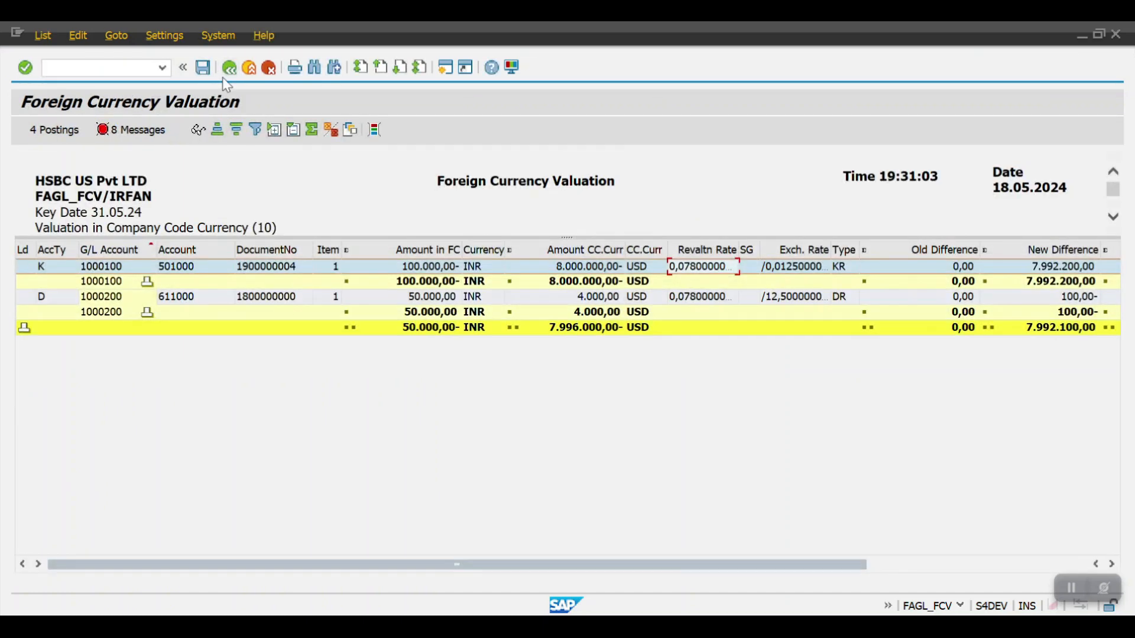
{"action": "left_click", "coordinate": [229, 72]}
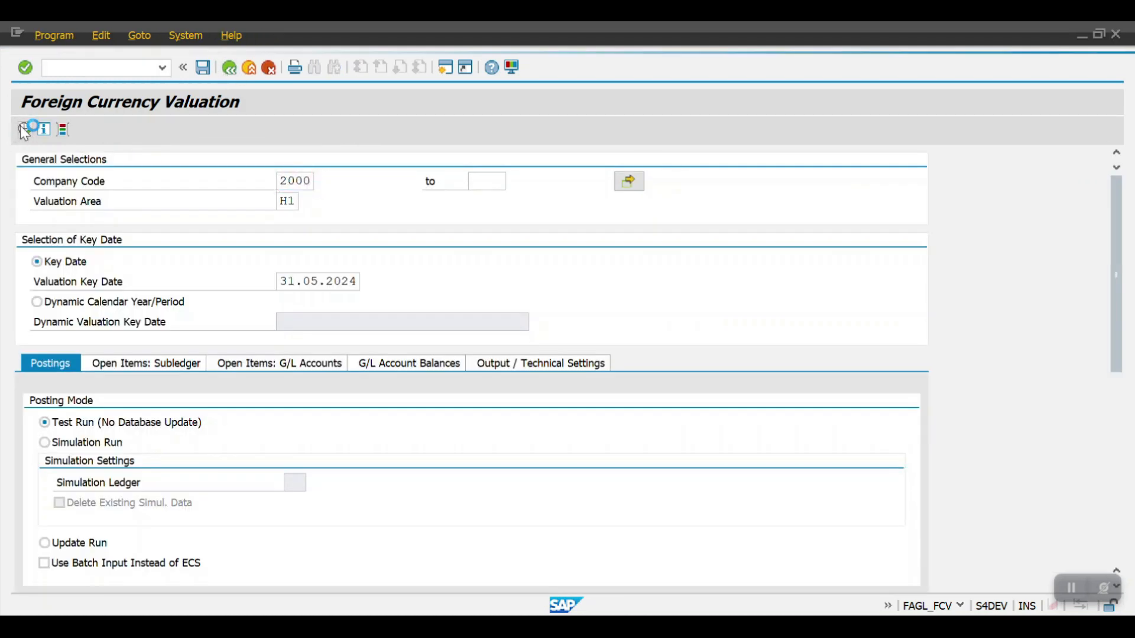
{"action": "left_click", "coordinate": [25, 132]}
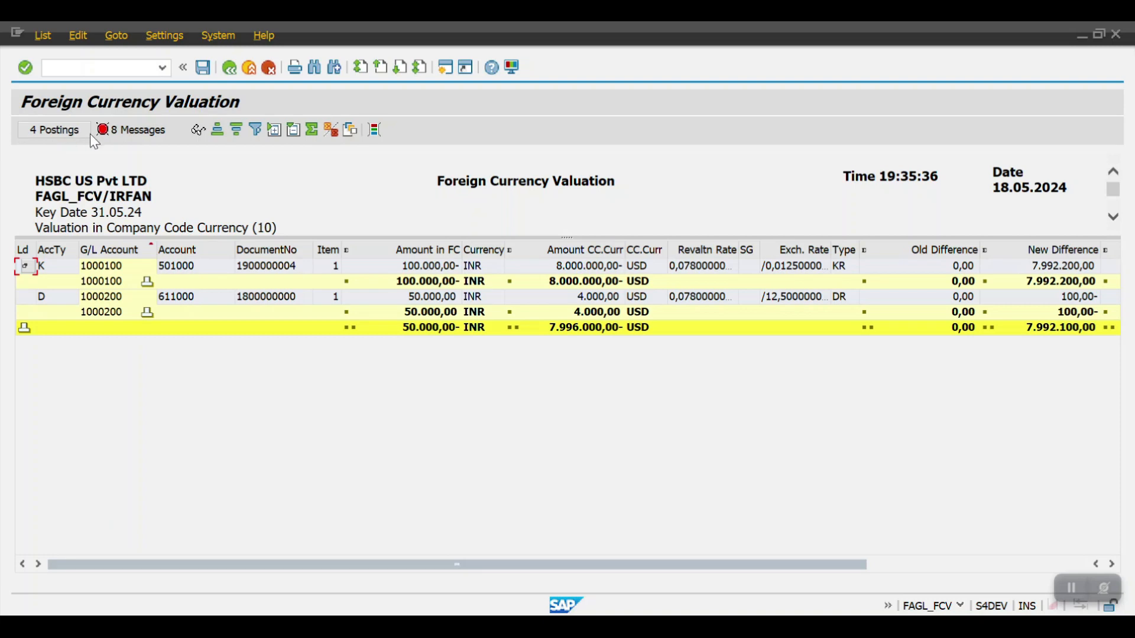
{"action": "left_click", "coordinate": [136, 131]}
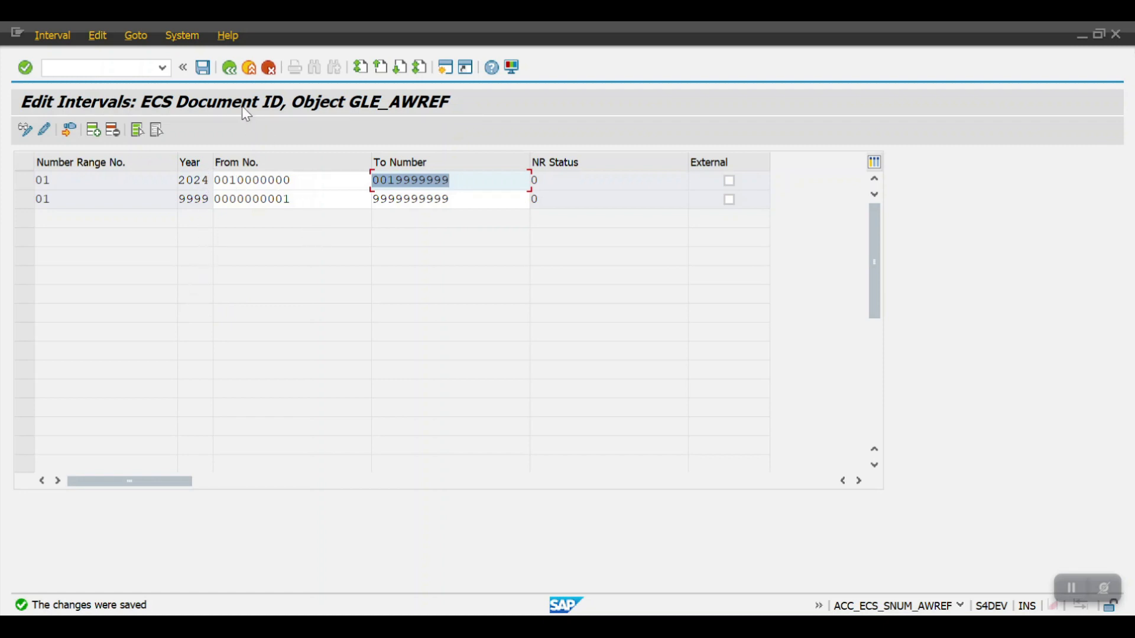
- Save and leave the GLE_AWREF interval table, and switch back to the valuation log session
{"action": "left_click", "coordinate": [204, 69]}
{"action": "left_click", "coordinate": [231, 71]}
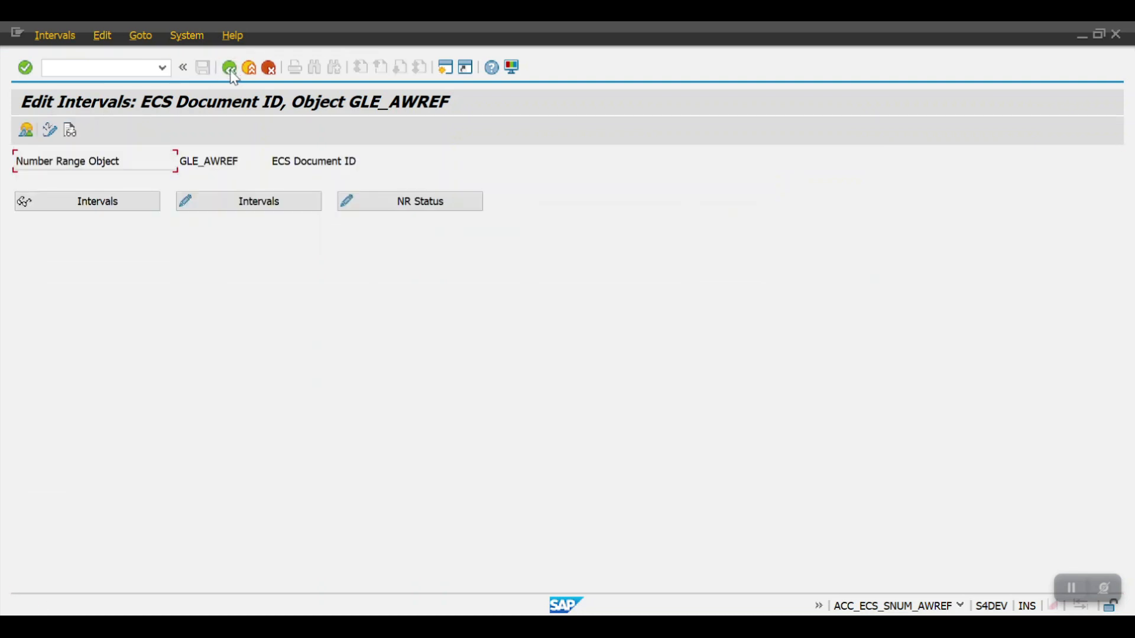
{"action": "key", "text": "alt+Tab"}
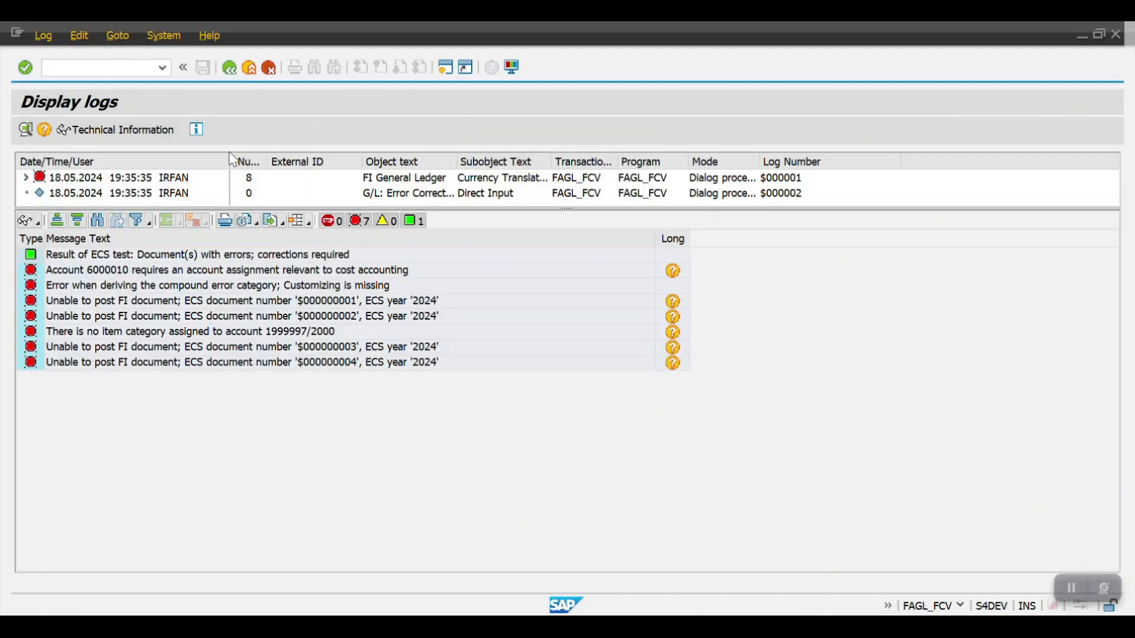
- Exit the valuation to SAP Easy Access and restart transaction FAGL_FCV
{"action": "left_click", "coordinate": [230, 69]}
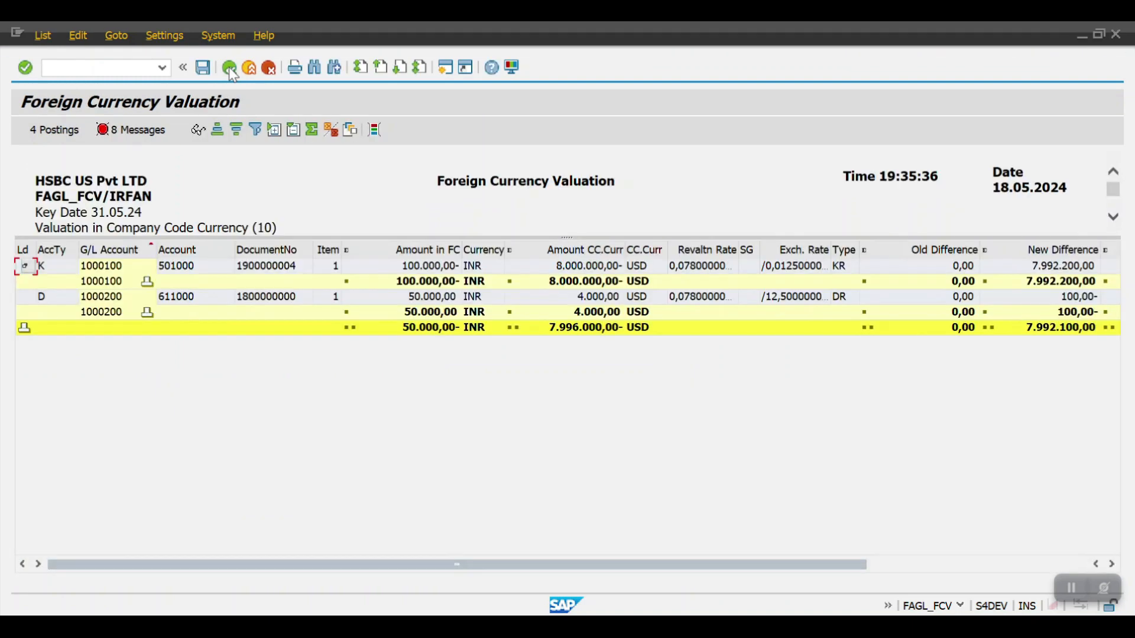
{"action": "left_click", "coordinate": [230, 69]}
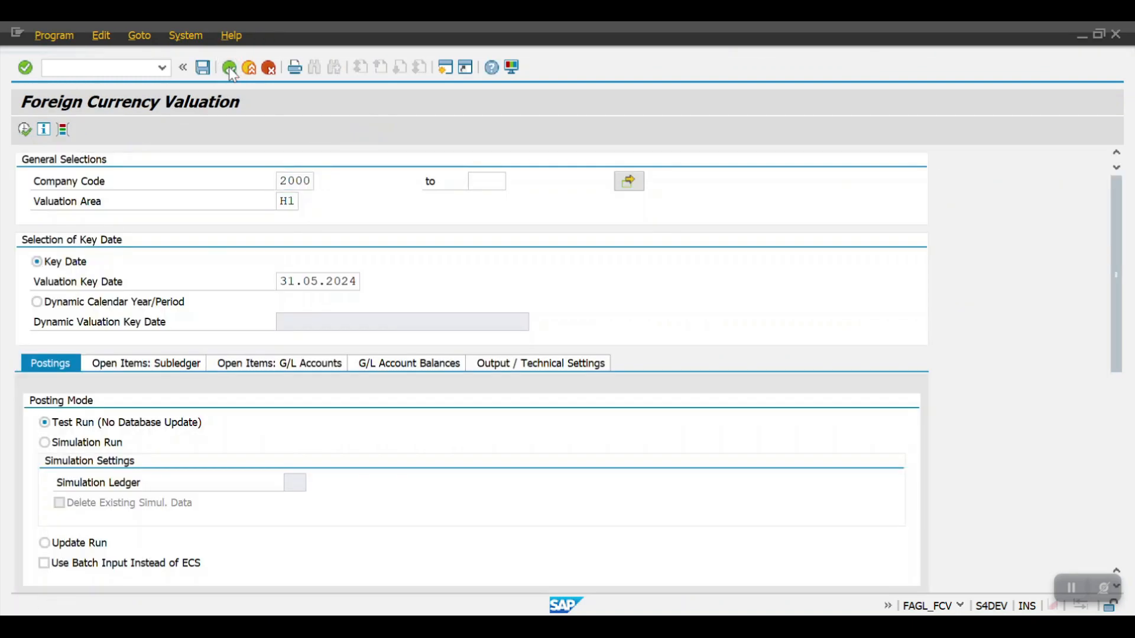
{"action": "left_click", "coordinate": [230, 68]}
{"action": "key", "text": "Down"}
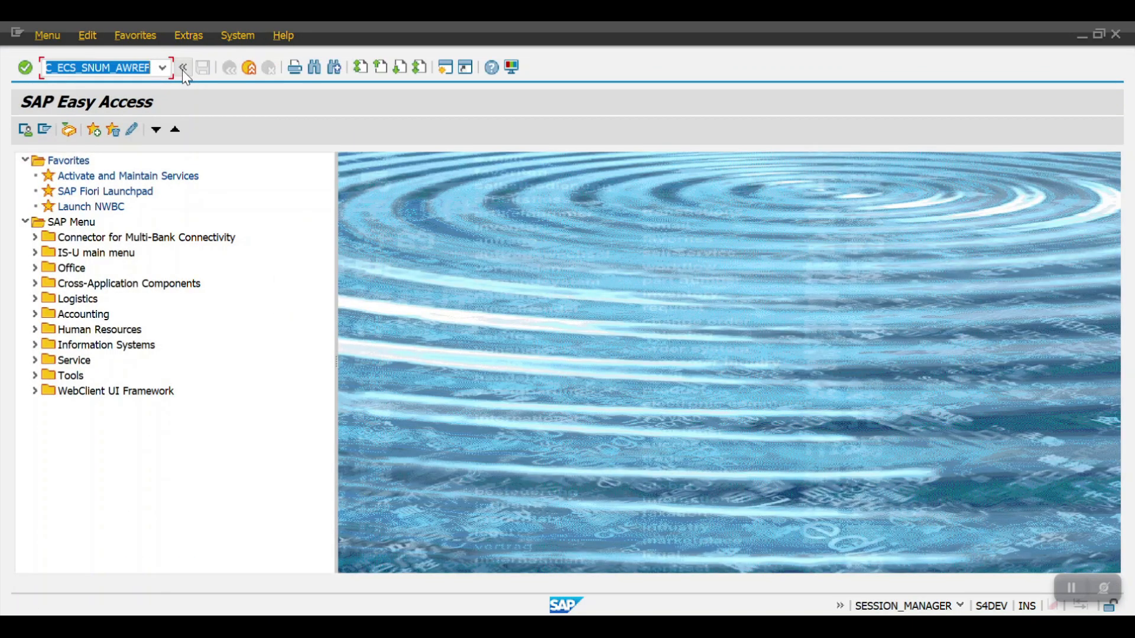
{"action": "key", "text": "Return"}
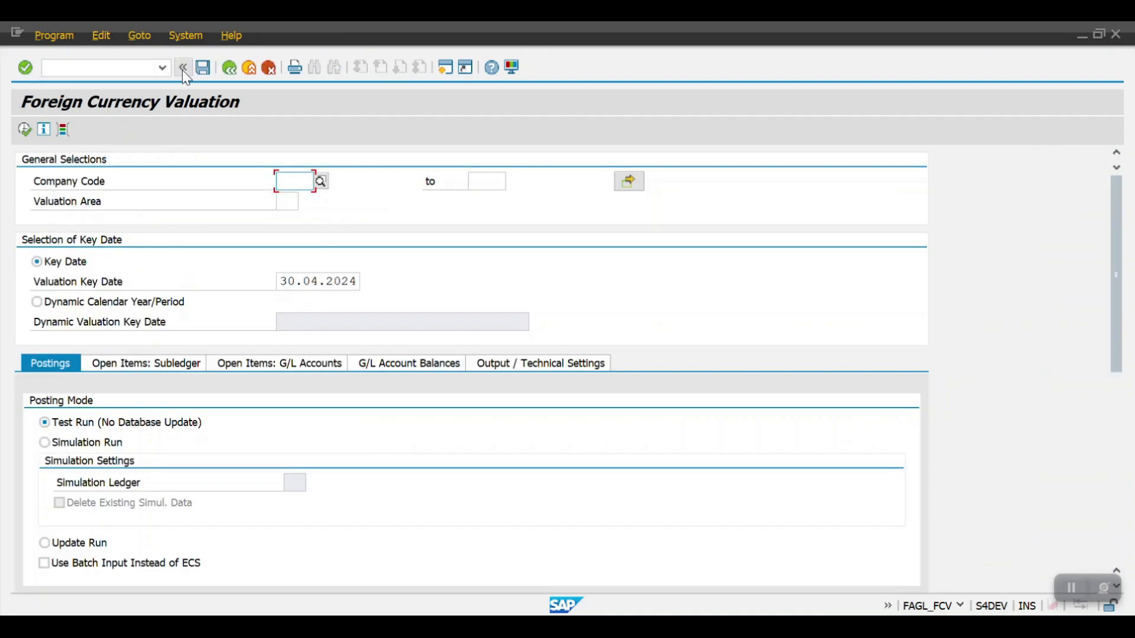
- Enter company code 2000, valuation area H1 and valuation key date 31.05.2024
{"action": "left_click", "coordinate": [295, 181]}
{"action": "left_click", "coordinate": [299, 196]}
{"action": "type", "text": "H1"}
{"action": "left_click_drag", "start_coordinate": [288, 281], "coordinate": [362, 281]}
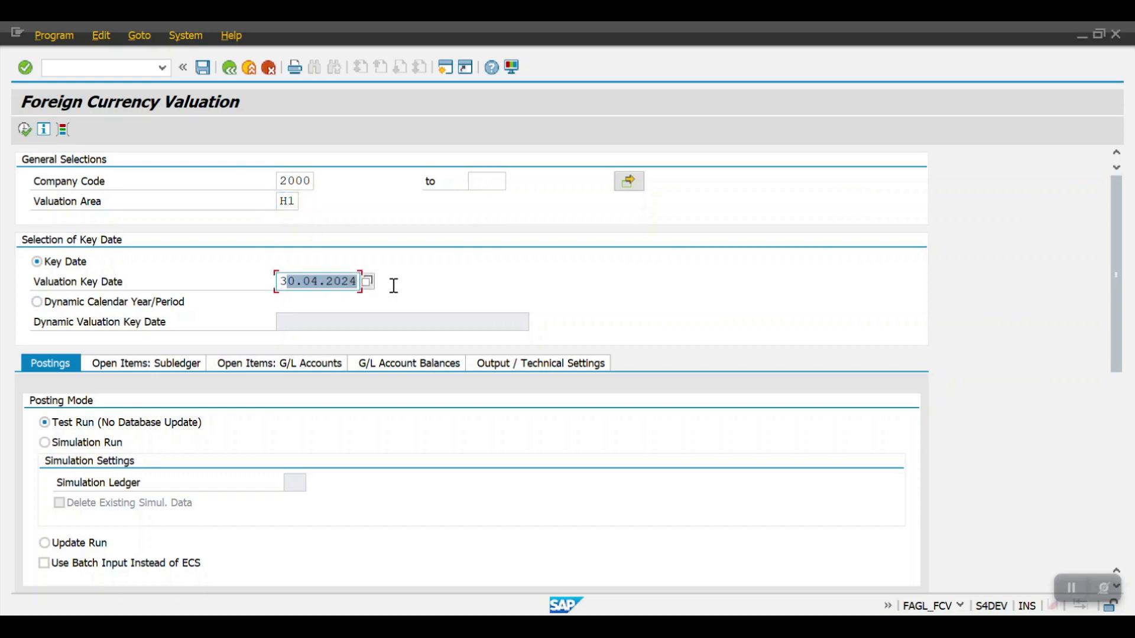
{"action": "key", "text": "Delete"}
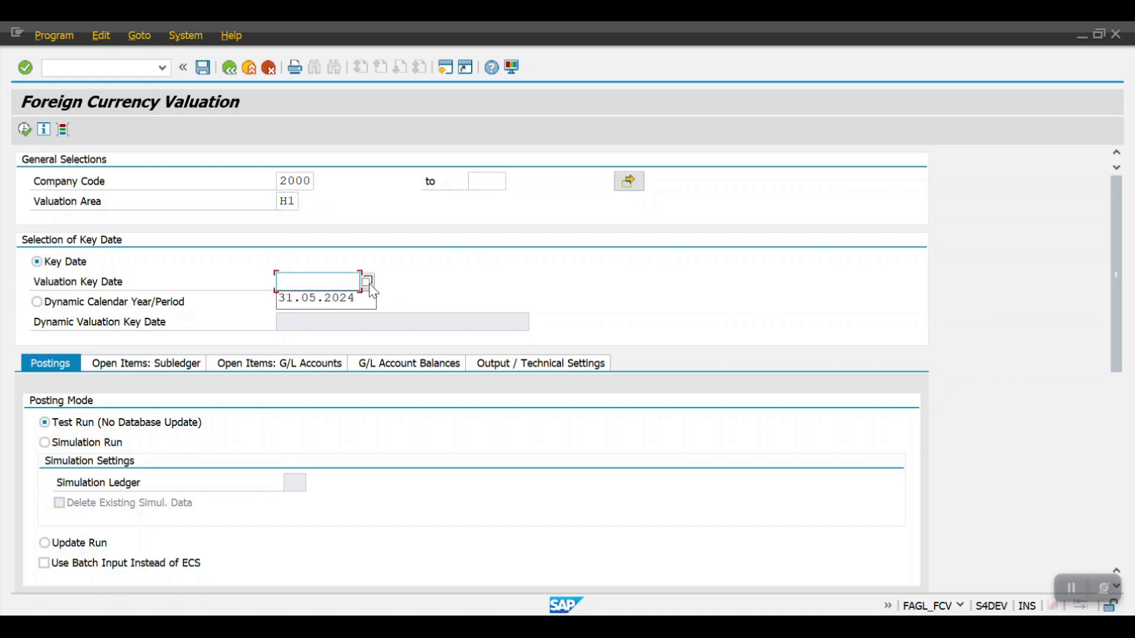
{"action": "key", "text": "Down"}
{"action": "key", "text": "Return"}
- Include vendors and customers in the subledger open item valuation, execute the test run and open its messages
{"action": "left_click", "coordinate": [152, 368]}
{"action": "left_click", "coordinate": [44, 422]}
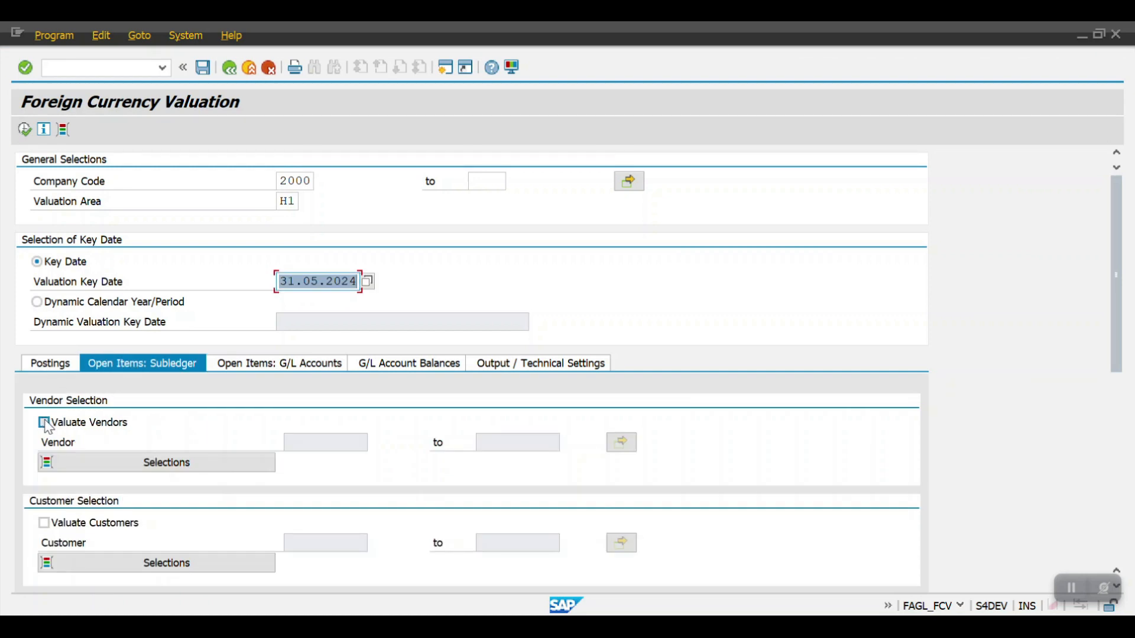
{"action": "left_click", "coordinate": [44, 523]}
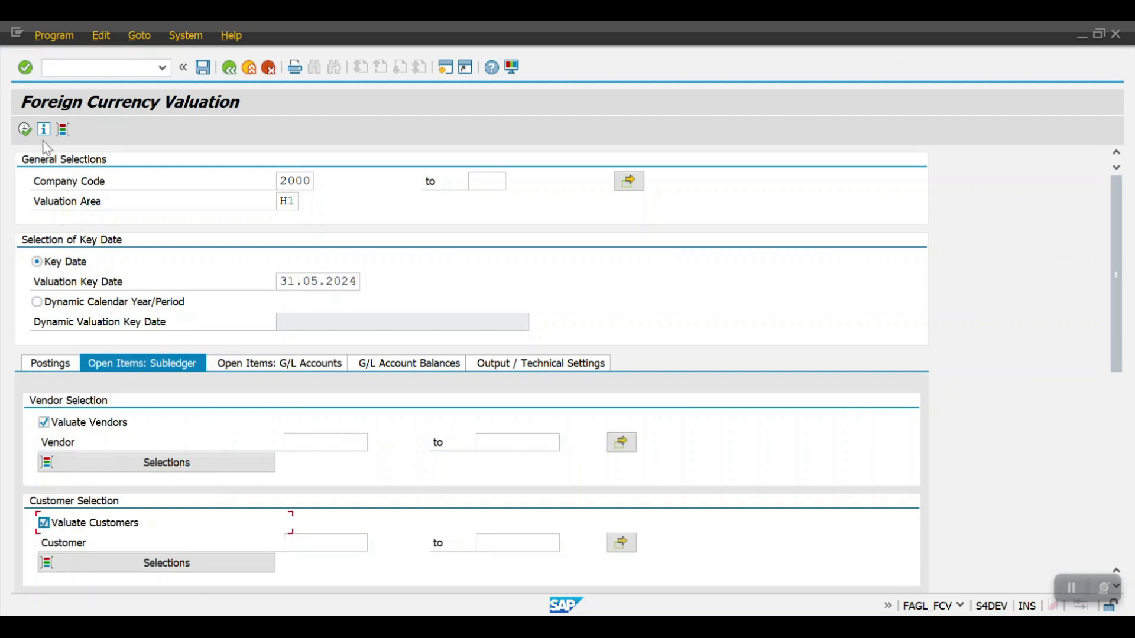
{"action": "left_click", "coordinate": [25, 132]}
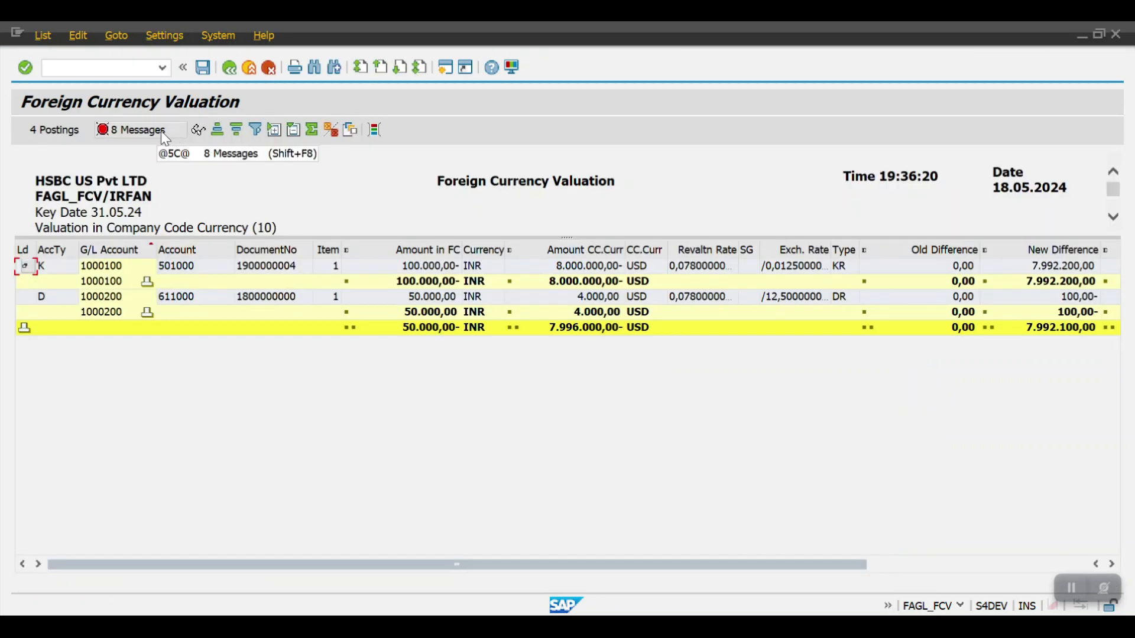
{"action": "left_click", "coordinate": [145, 131]}
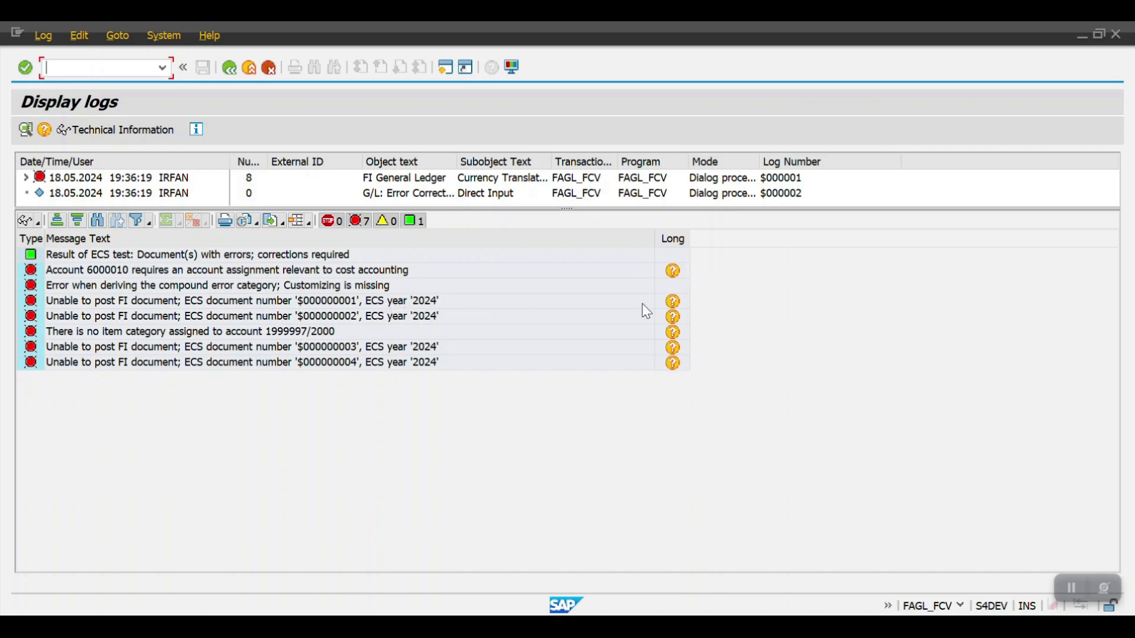
- Read the first unposted FI document error's long text, check company code 2000's error correction items, and return to the log
{"action": "left_click", "coordinate": [676, 304]}
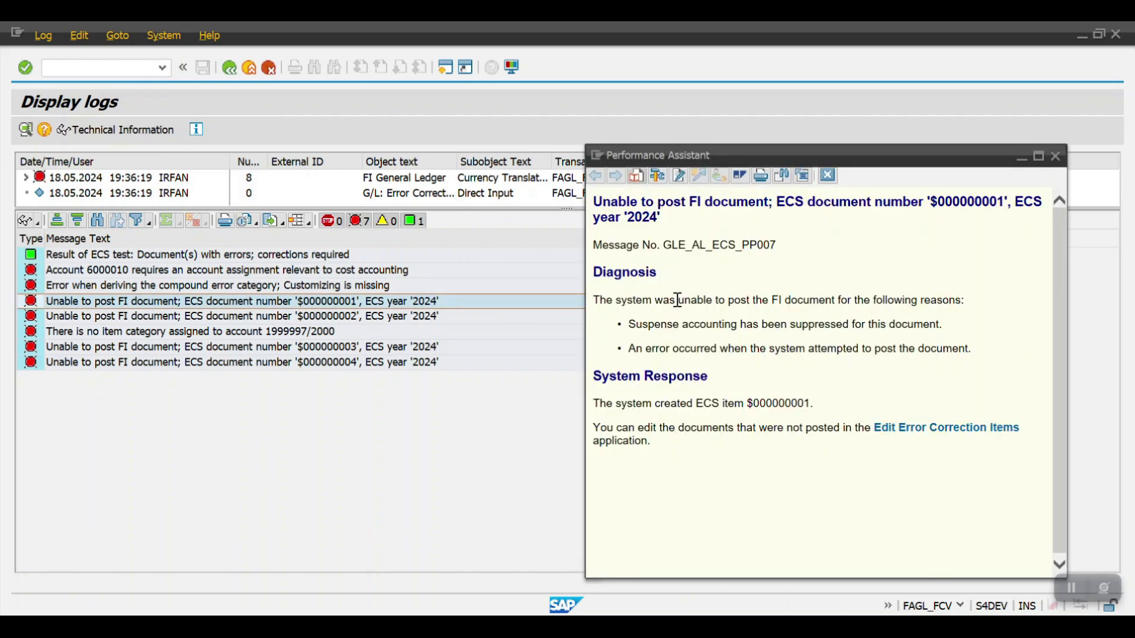
{"action": "left_click", "coordinate": [932, 435]}
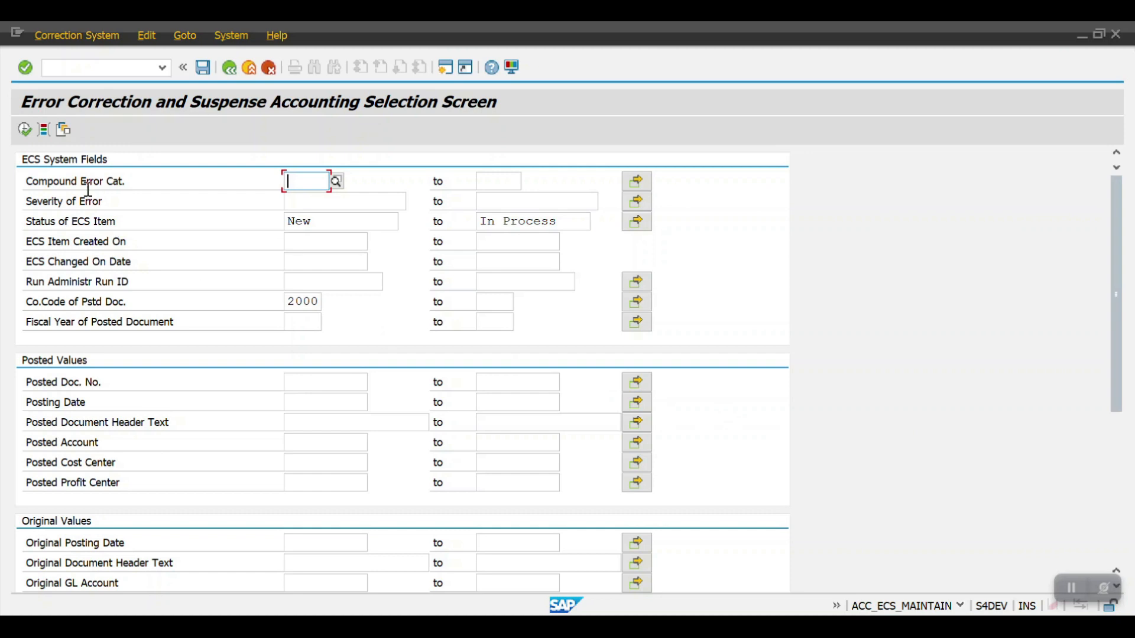
{"action": "left_click", "coordinate": [24, 129]}
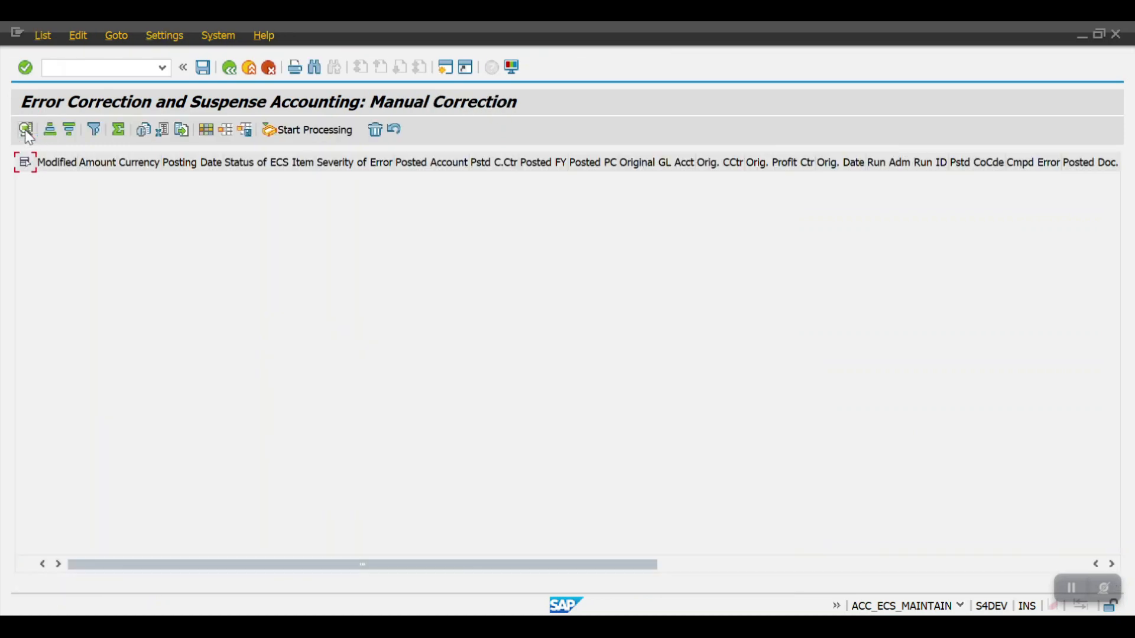
{"action": "left_click", "coordinate": [229, 69]}
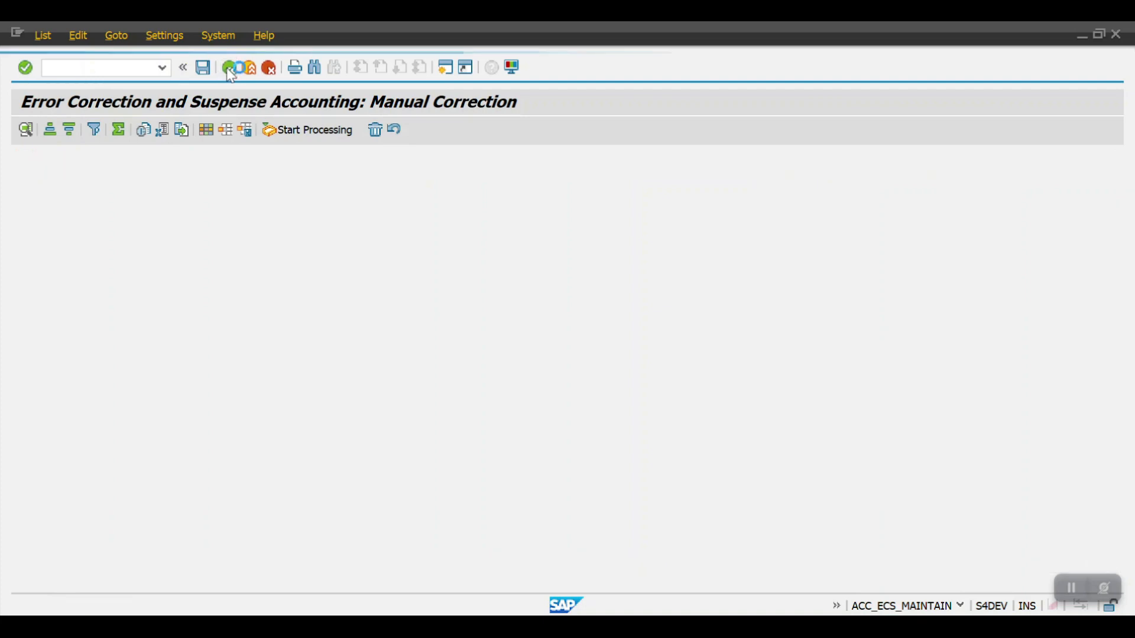
{"action": "left_click", "coordinate": [229, 69]}
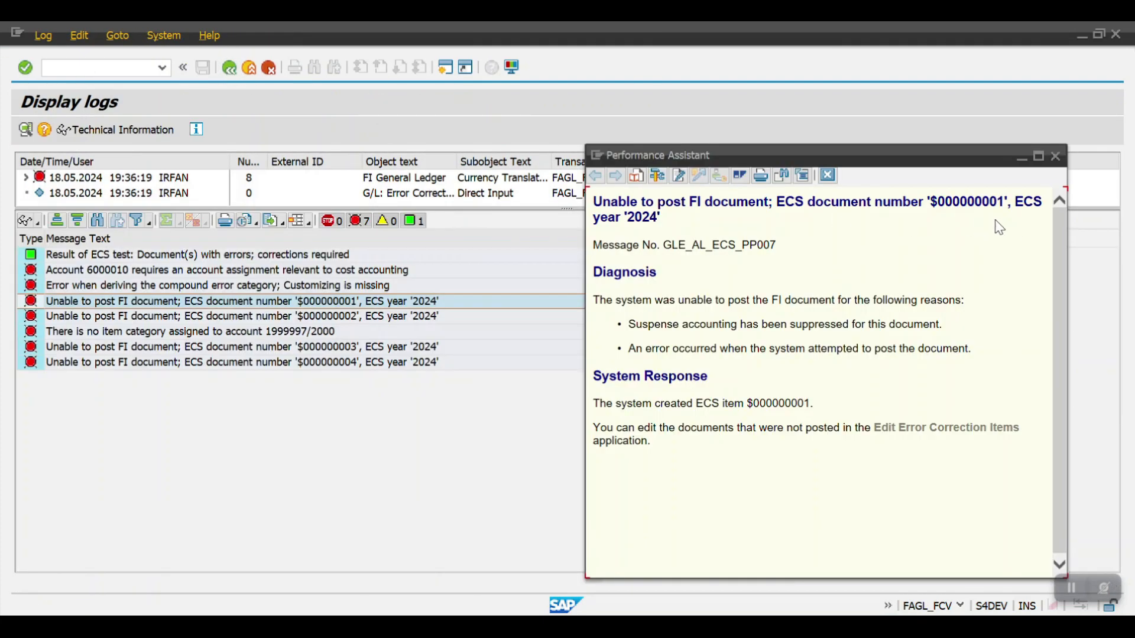
{"action": "left_click", "coordinate": [1056, 156]}
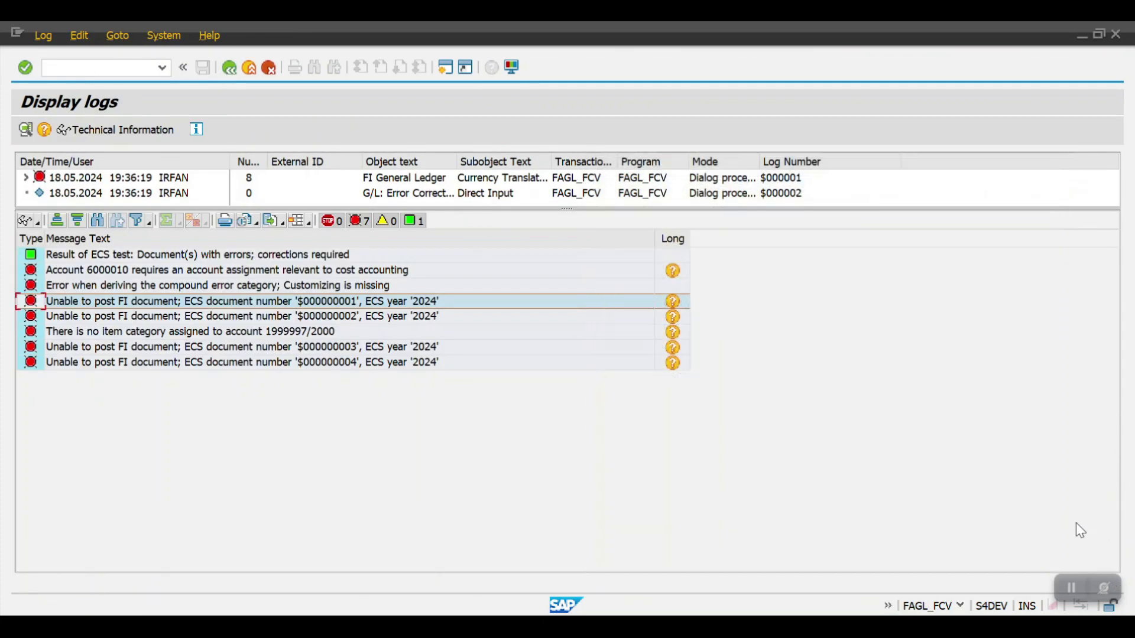
{"action": "mouse_move", "coordinate": [199, 611]}
{"action": "left_click", "coordinate": [371, 546]}
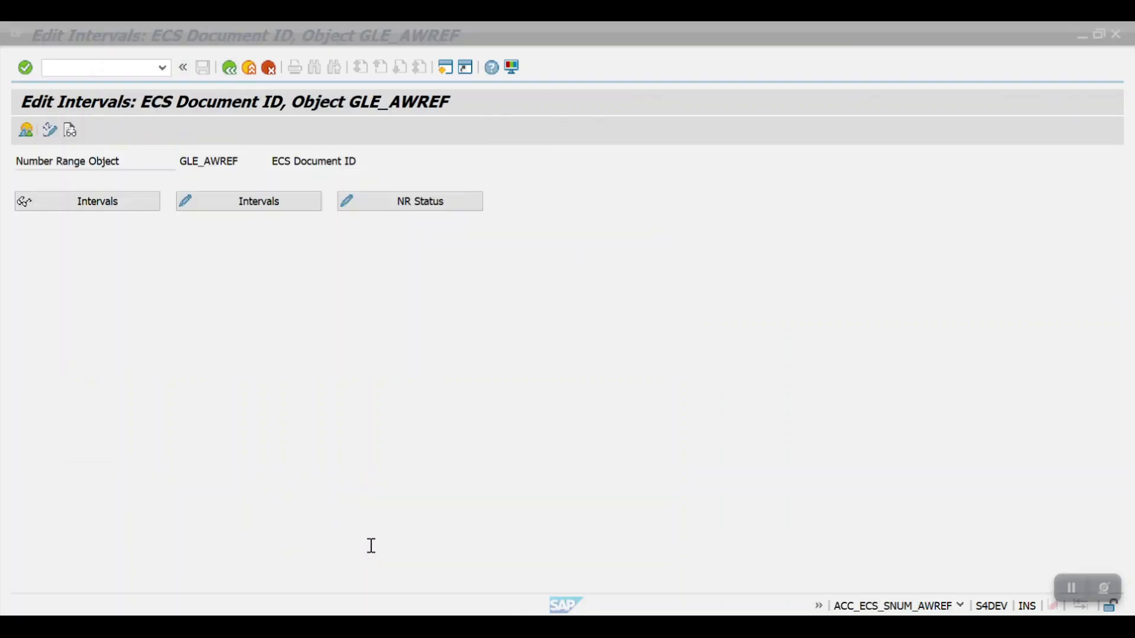
{"action": "left_click", "coordinate": [207, 201]}
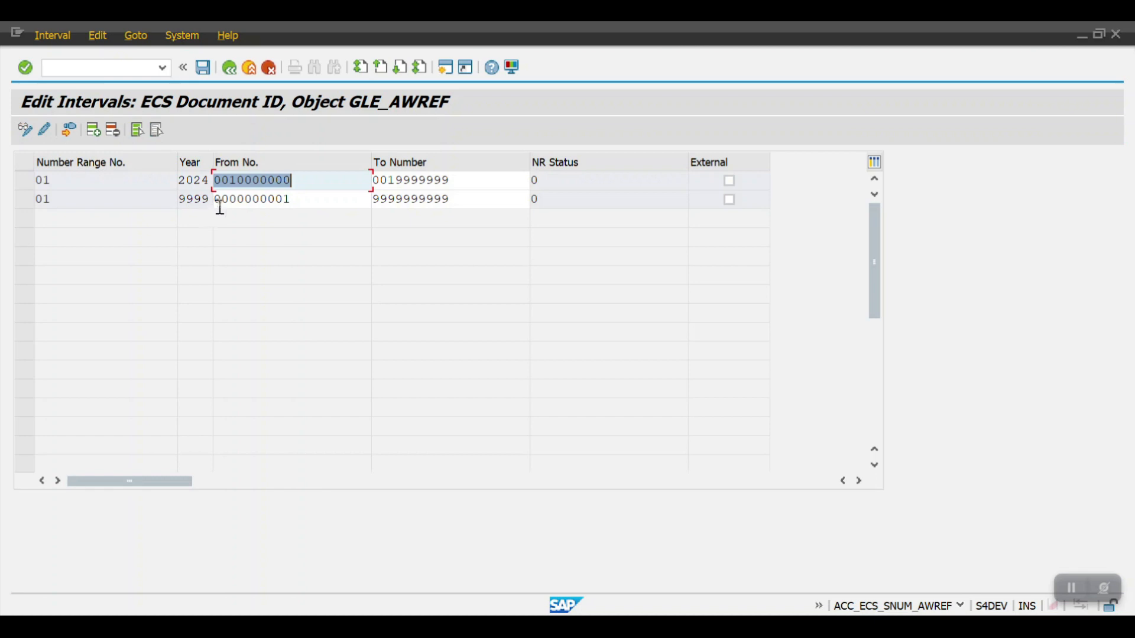
{"action": "left_click_drag", "start_coordinate": [304, 200], "coordinate": [225, 197]}
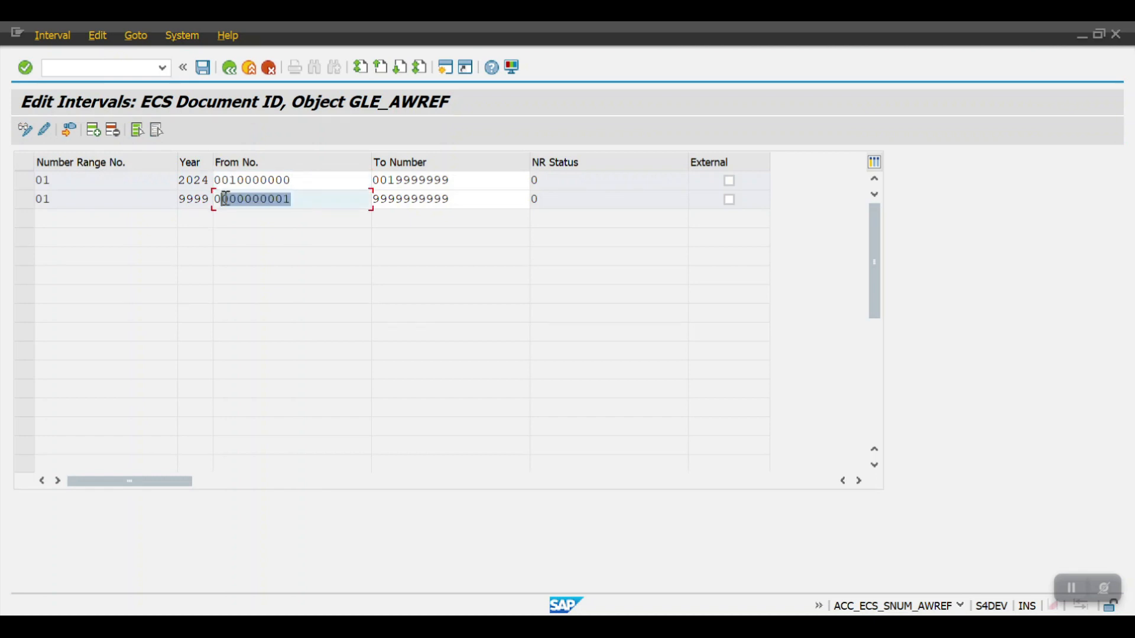
{"action": "key", "text": "ctrl+c"}
{"action": "left_click", "coordinate": [299, 180]}
{"action": "left_click_drag", "start_coordinate": [299, 180], "coordinate": [167, 162]}
{"action": "key", "text": "ctrl+v"}
{"action": "left_click_drag", "start_coordinate": [469, 204], "coordinate": [291, 191]}
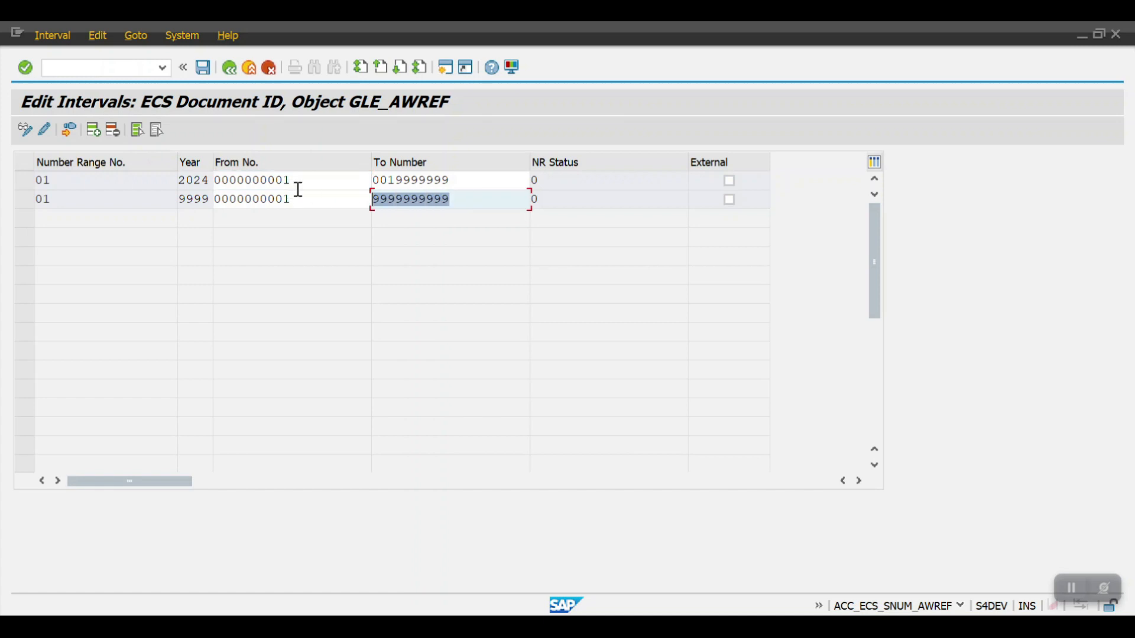
{"action": "key", "text": "ctrl+c"}
{"action": "left_click_drag", "start_coordinate": [466, 178], "coordinate": [242, 161]}
{"action": "key", "text": "ctrl+v"}
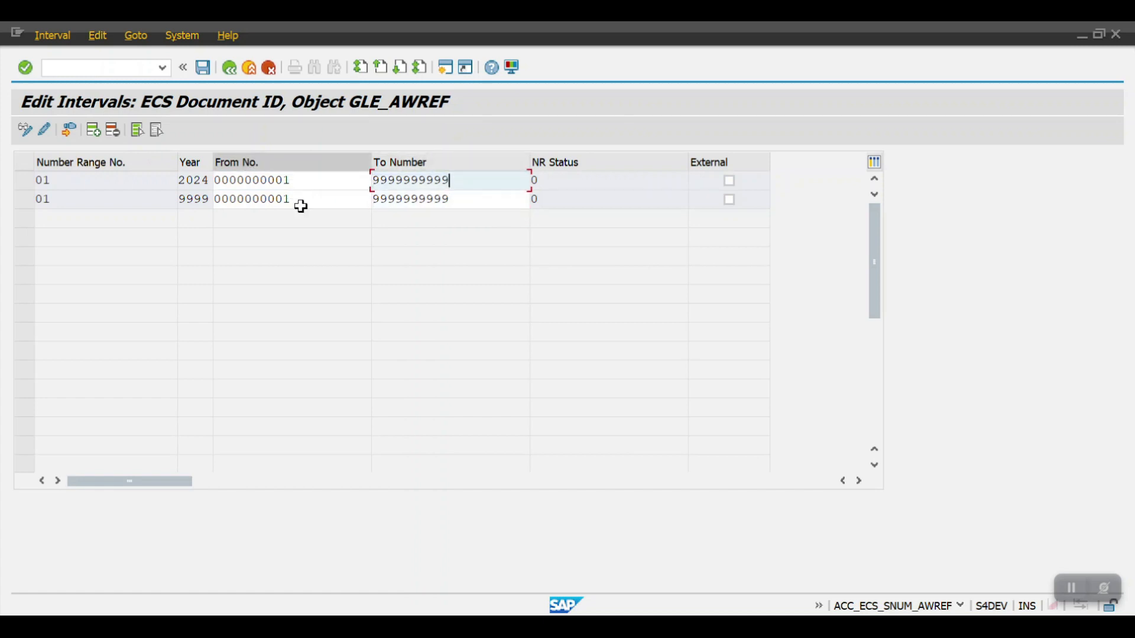
{"action": "key", "text": "ctrl+s"}
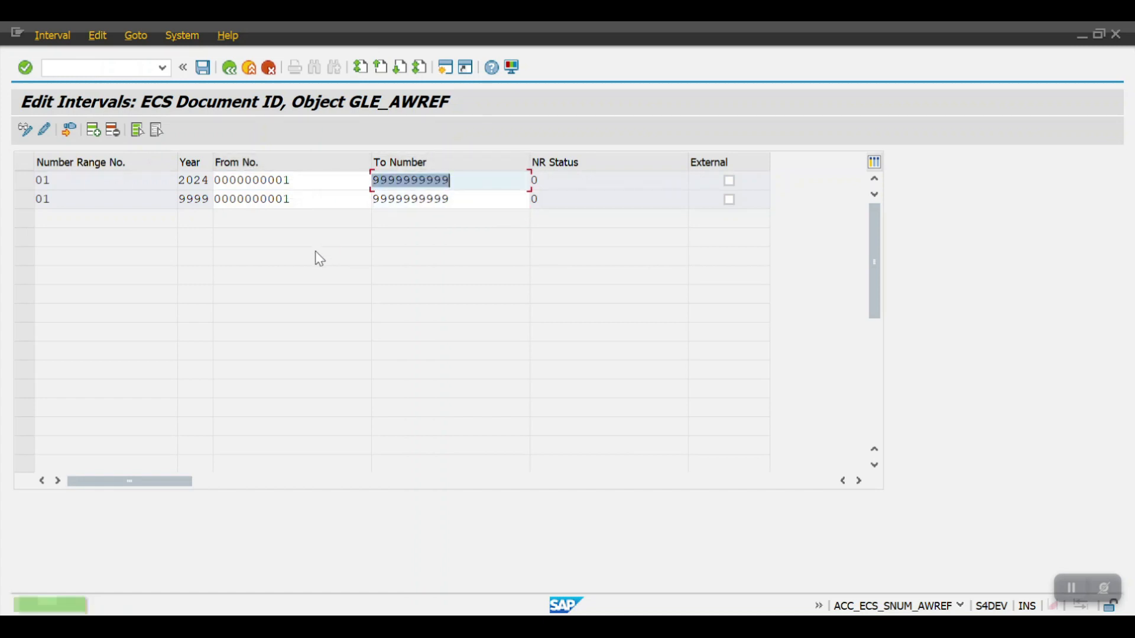
{"action": "left_click", "coordinate": [230, 67]}
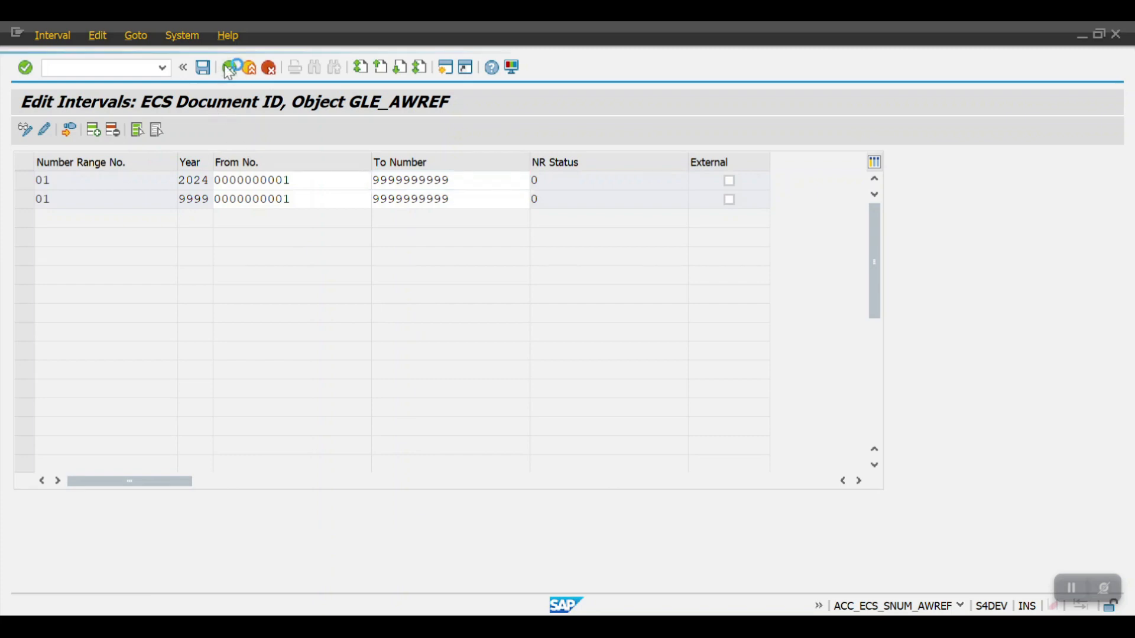
{"action": "left_click", "coordinate": [229, 67]}
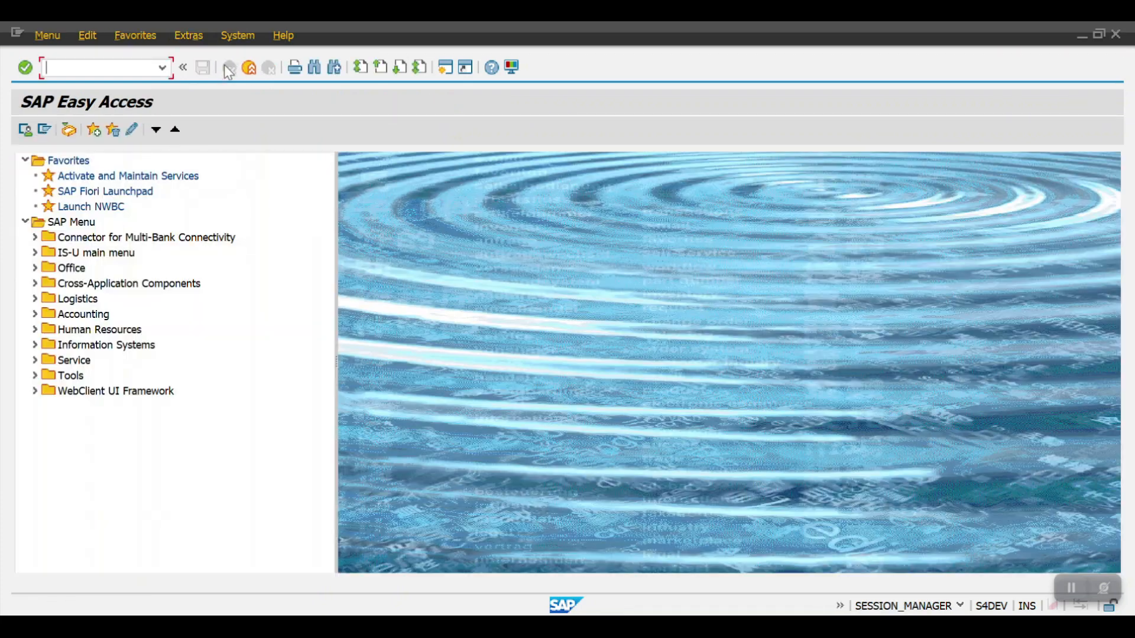
- Rerun the May 2024 valuation test run from its selection screen, open its messages and select the item category error for account 1999997
{"action": "key", "text": "alt+Tab"}
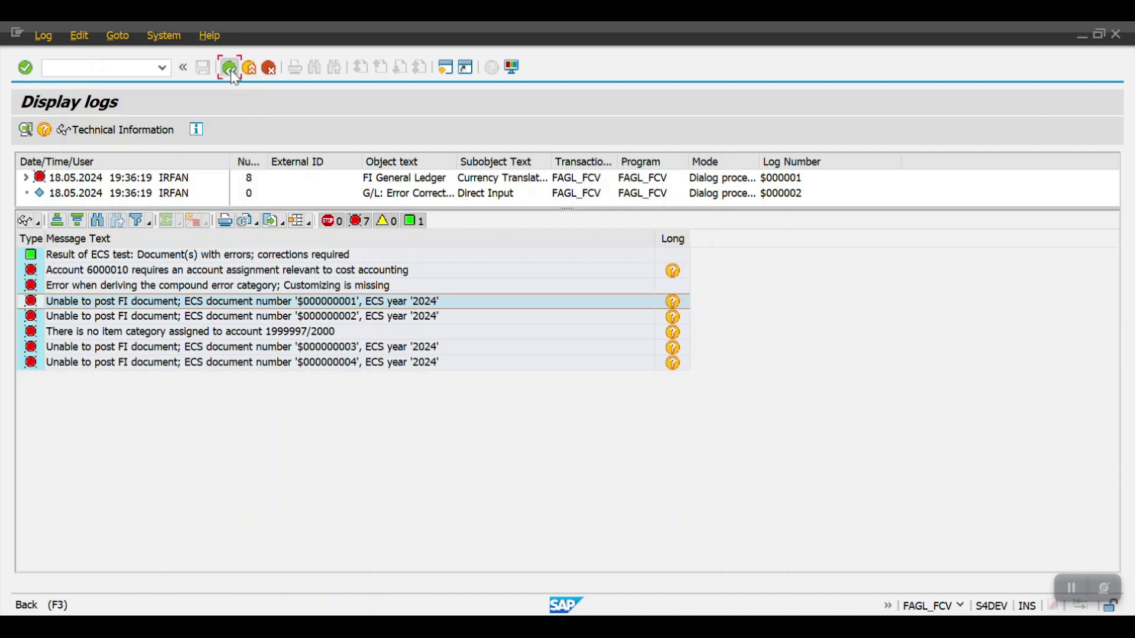
{"action": "left_click", "coordinate": [230, 67]}
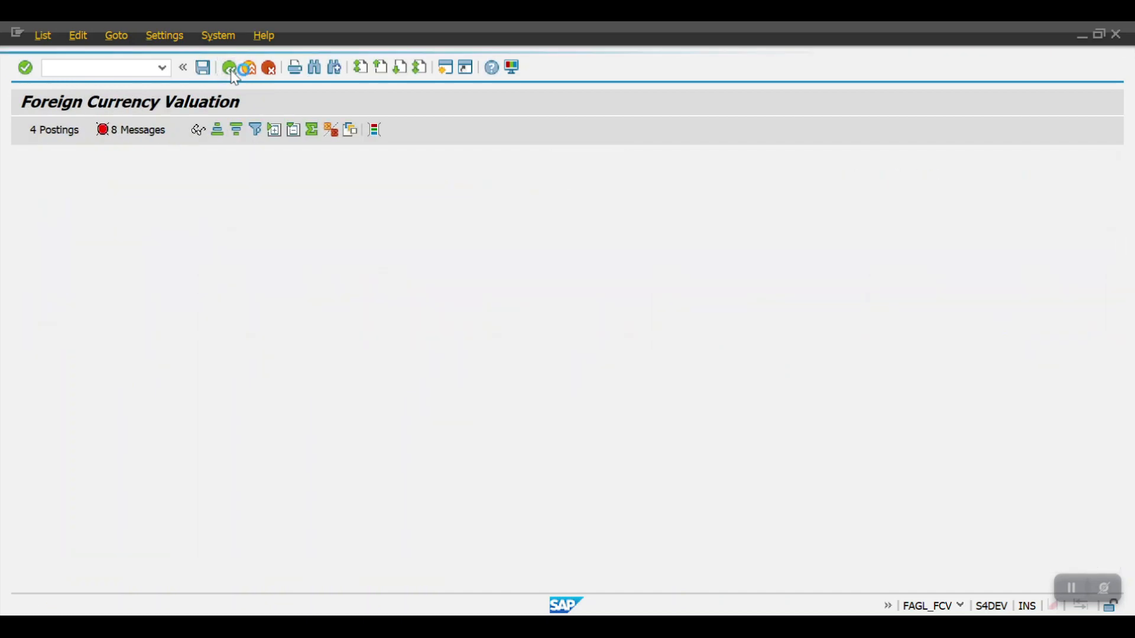
{"action": "left_click", "coordinate": [232, 74]}
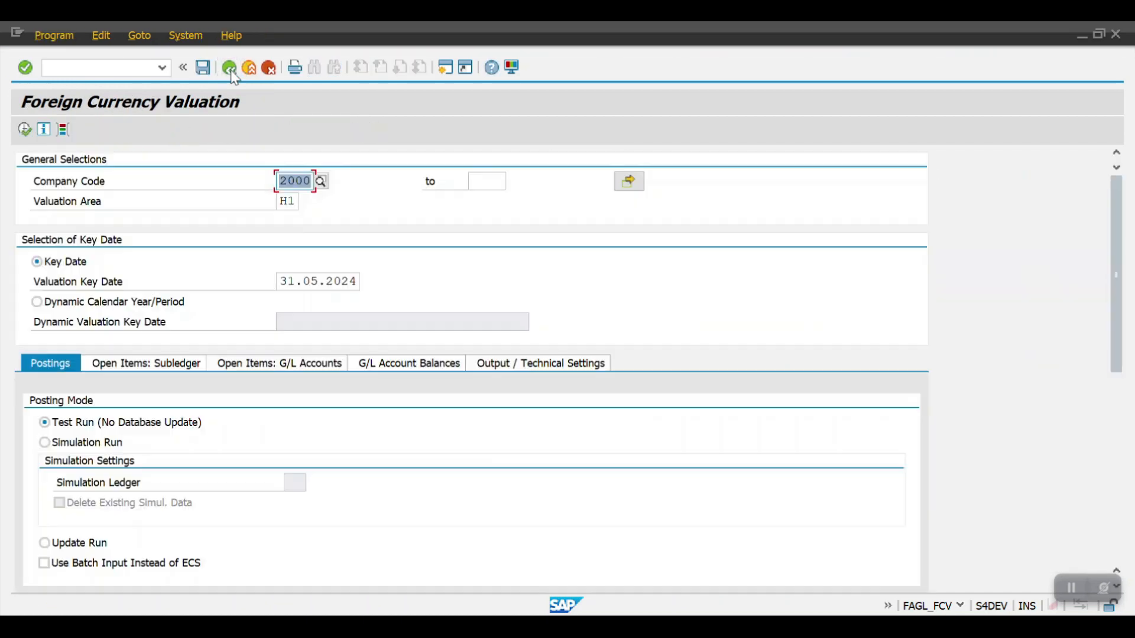
{"action": "left_click", "coordinate": [24, 130]}
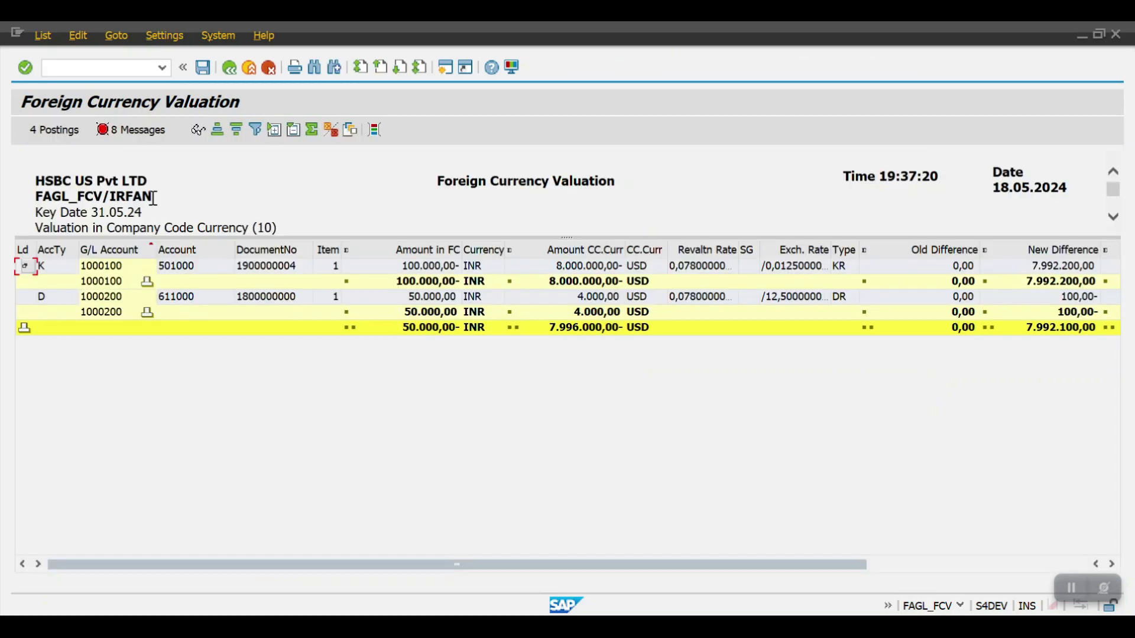
{"action": "left_click", "coordinate": [118, 129]}
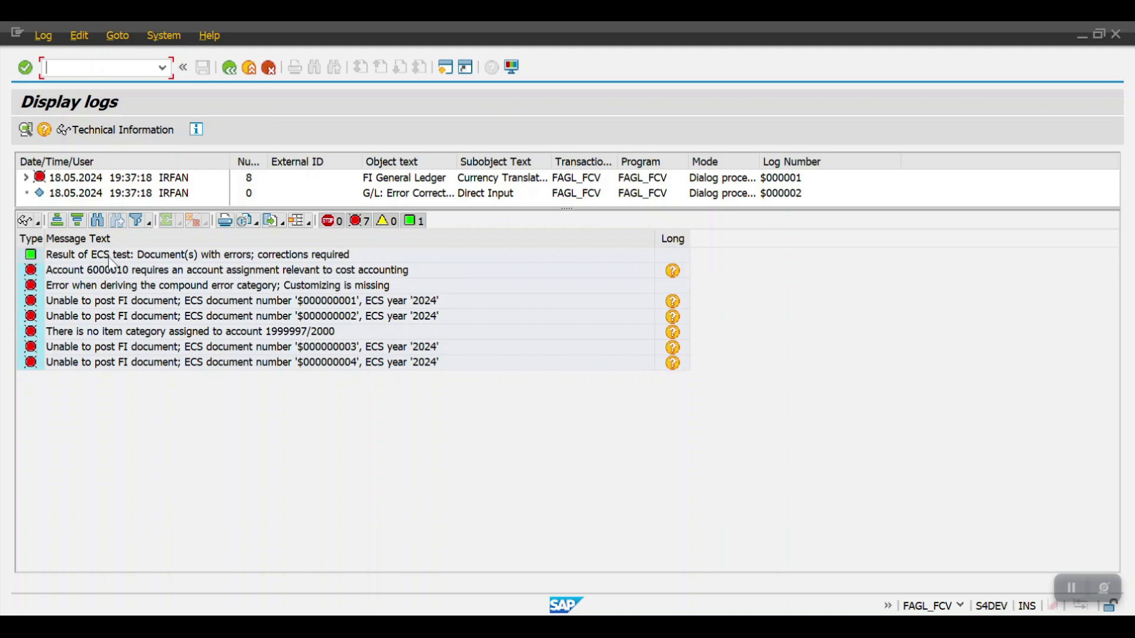
{"action": "left_click", "coordinate": [274, 332]}
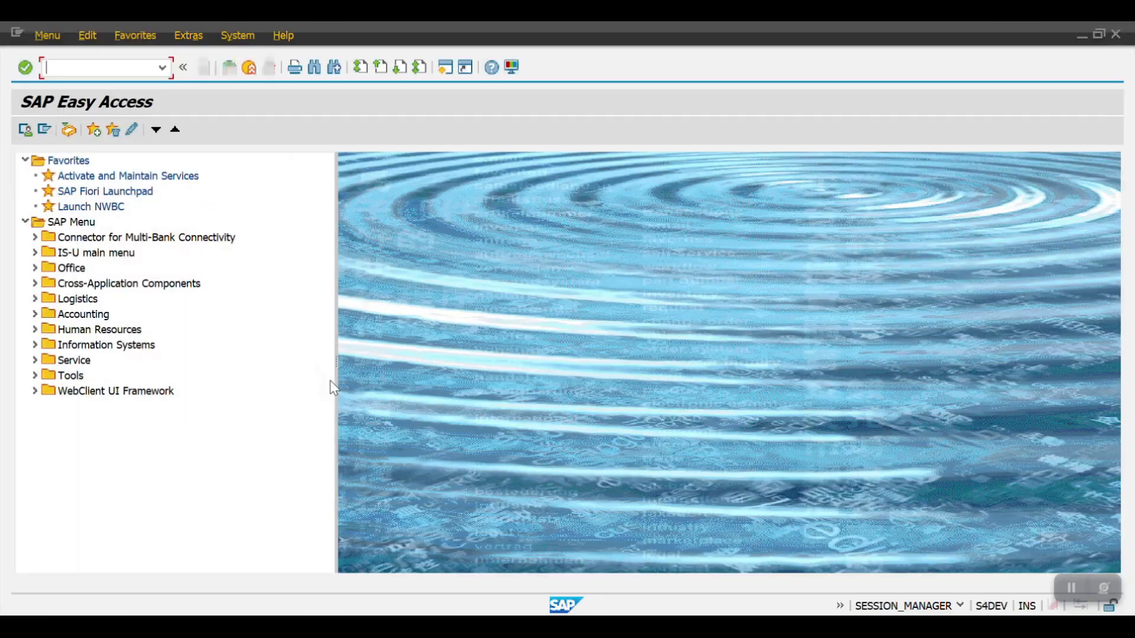
- Start transaction SPRO in the other session, display the SAP Reference IMG and expand Financial Accounting
{"action": "type", "text": "SPRO"}
{"action": "key", "text": "Return"}
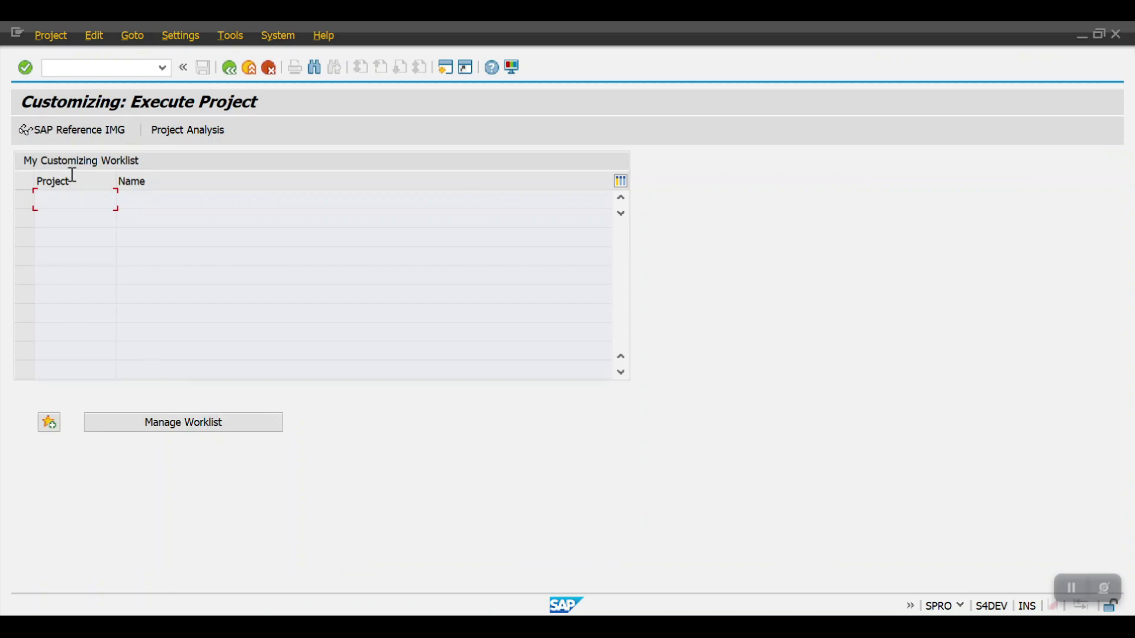
{"action": "left_click", "coordinate": [90, 135]}
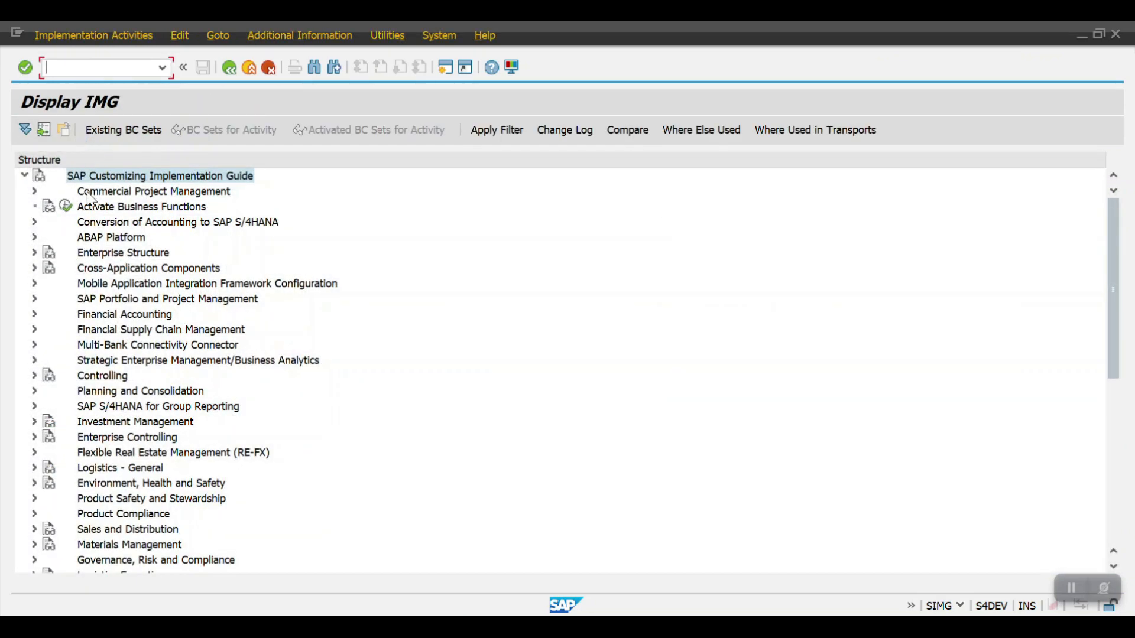
{"action": "left_click", "coordinate": [95, 300]}
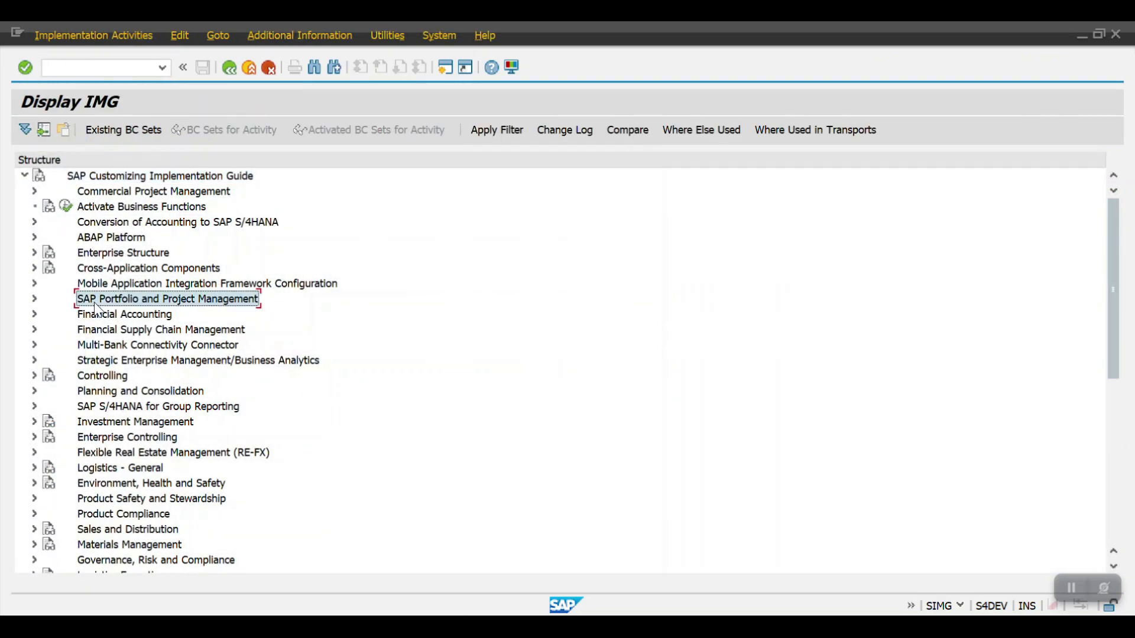
{"action": "double_click", "coordinate": [97, 314]}
{"action": "key", "text": "Down"}
{"action": "key", "text": "Down"}
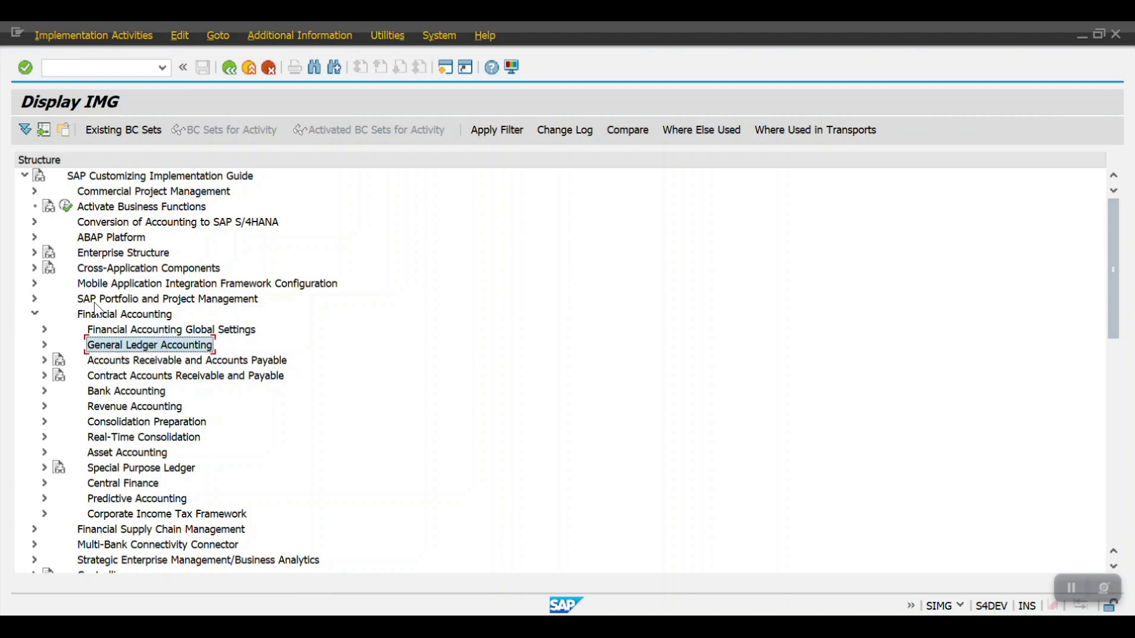
- Open Classify G/L Accounts for Document Splitting under General Ledger Accounting, Business Transactions, Document Splitting for chart of accounts 2000
{"action": "key", "text": "Right"}
{"action": "key", "text": "Down"}
{"action": "key", "text": "Down"}
{"action": "key", "text": "Right"}
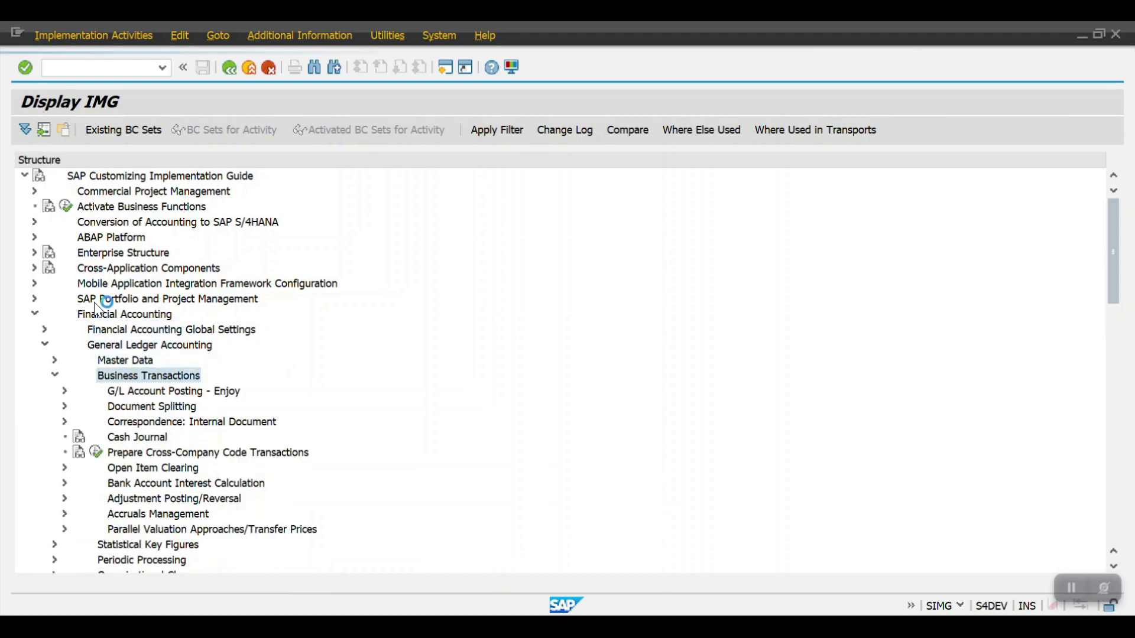
{"action": "key", "text": "Down"}
{"action": "key", "text": "Down"}
{"action": "key", "text": "Right"}
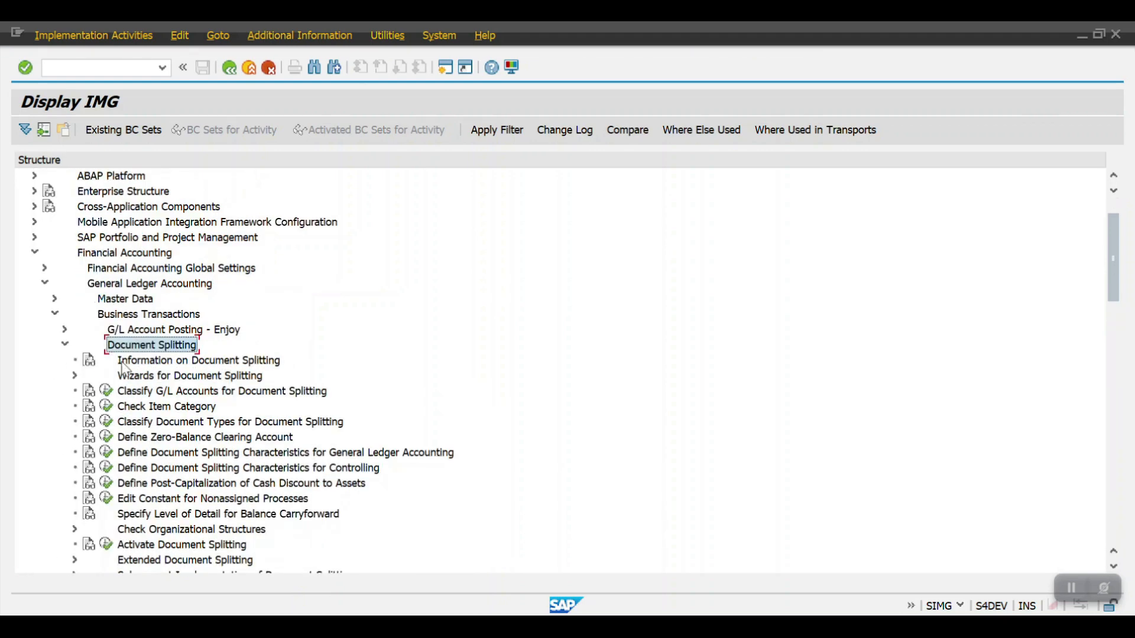
{"action": "left_click", "coordinate": [108, 392]}
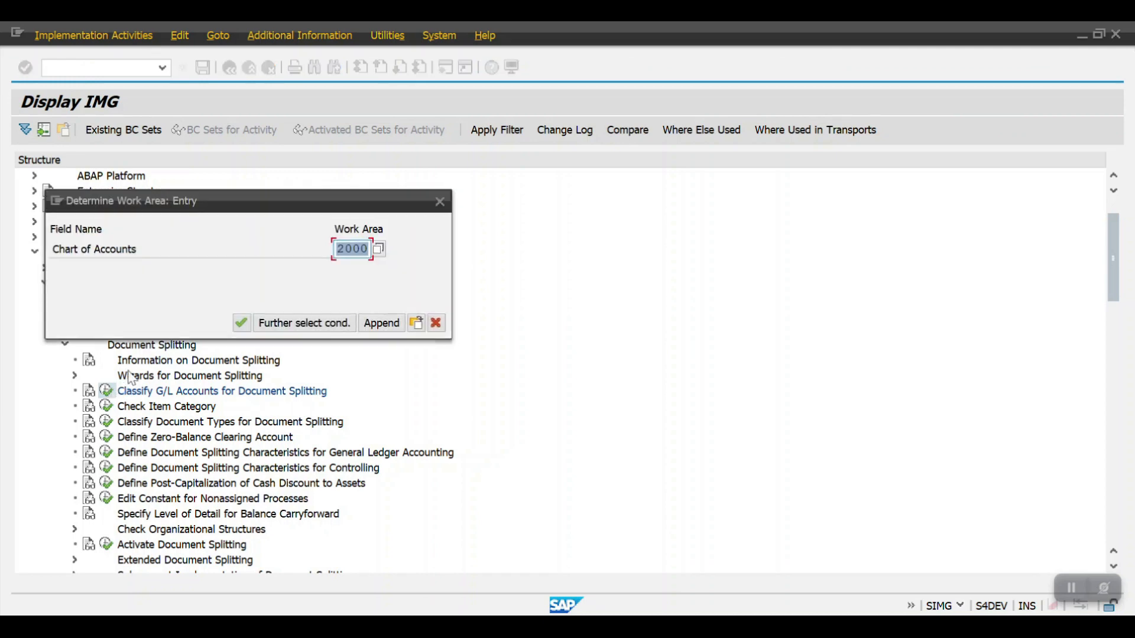
{"action": "left_click", "coordinate": [240, 322]}
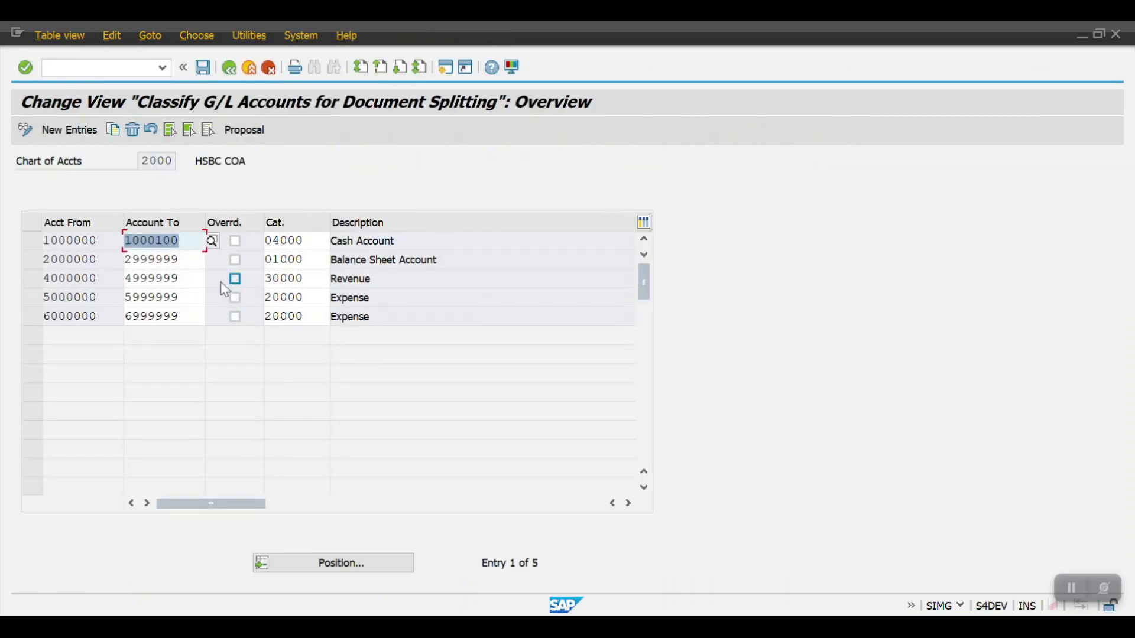
- Start a new document splitting classification entry, check the account named in the error log, and enter 1999990 as the range's starting account
{"action": "left_click", "coordinate": [59, 131]}
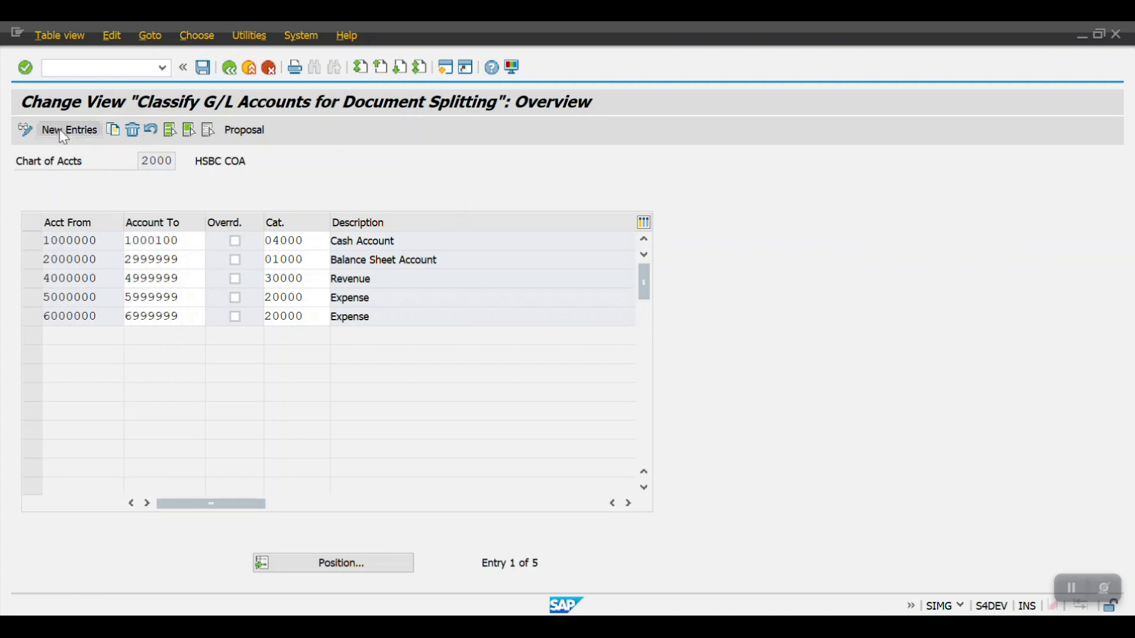
{"action": "key", "text": "alt+Tab"}
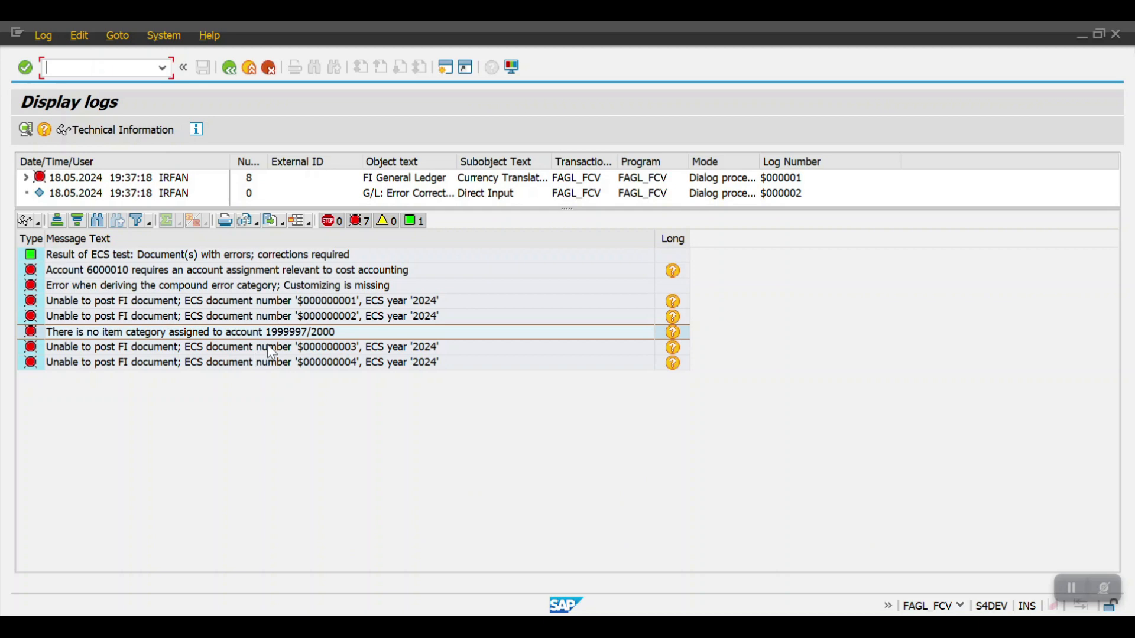
{"action": "key", "text": "alt+Tab"}
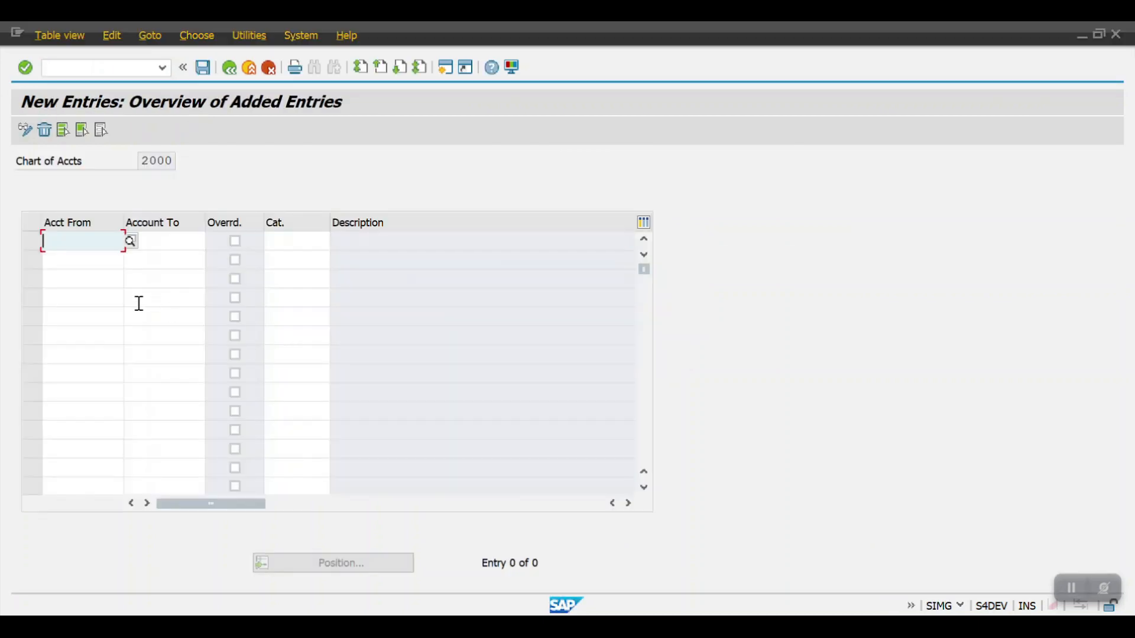
{"action": "type", "text": "1999997"}
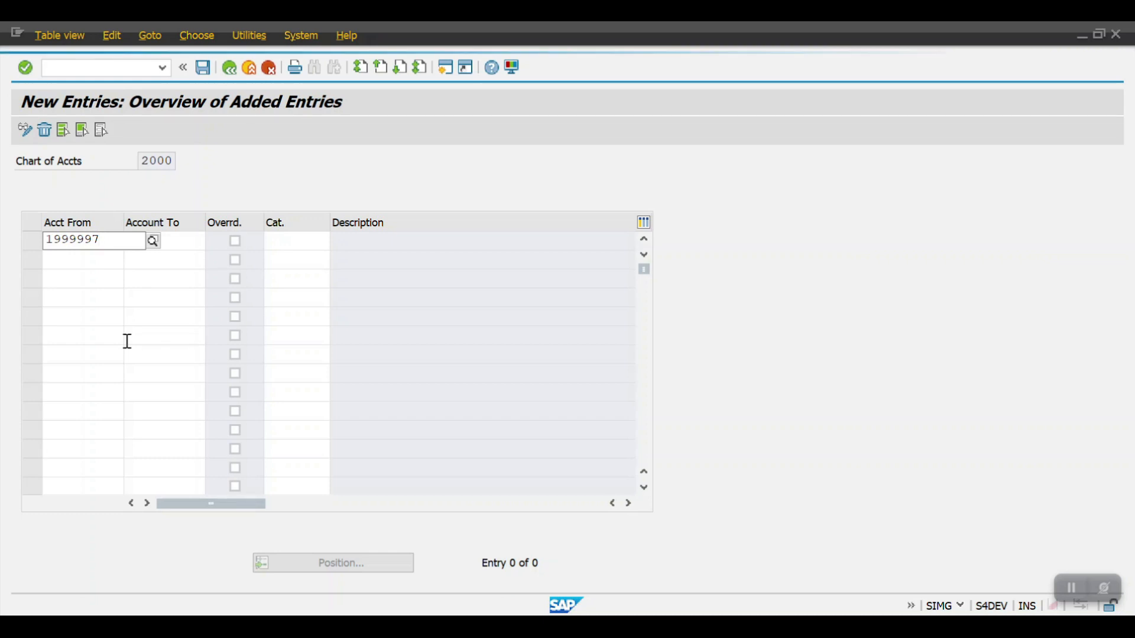
{"action": "key", "text": "Down"}
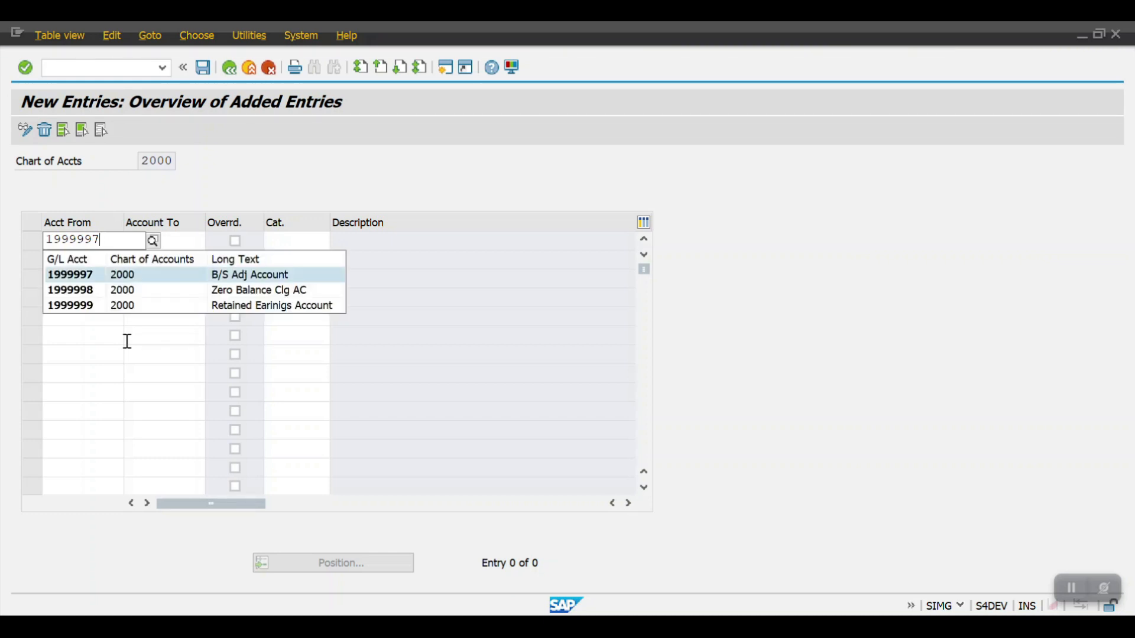
{"action": "key", "text": "Return"}
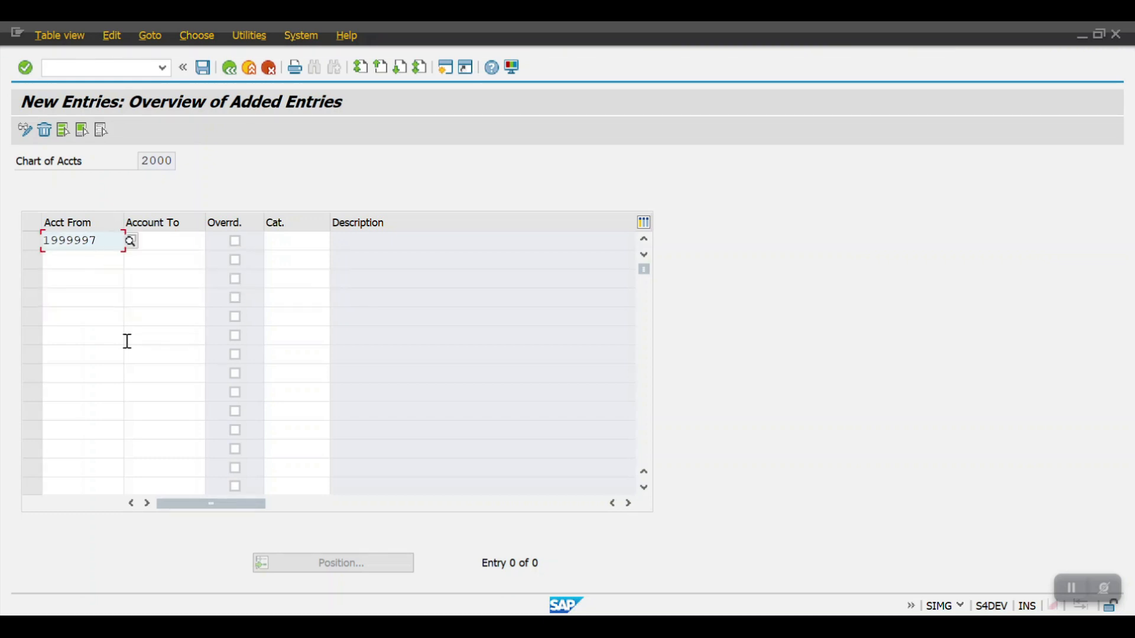
{"action": "key", "text": "BackSpace"}
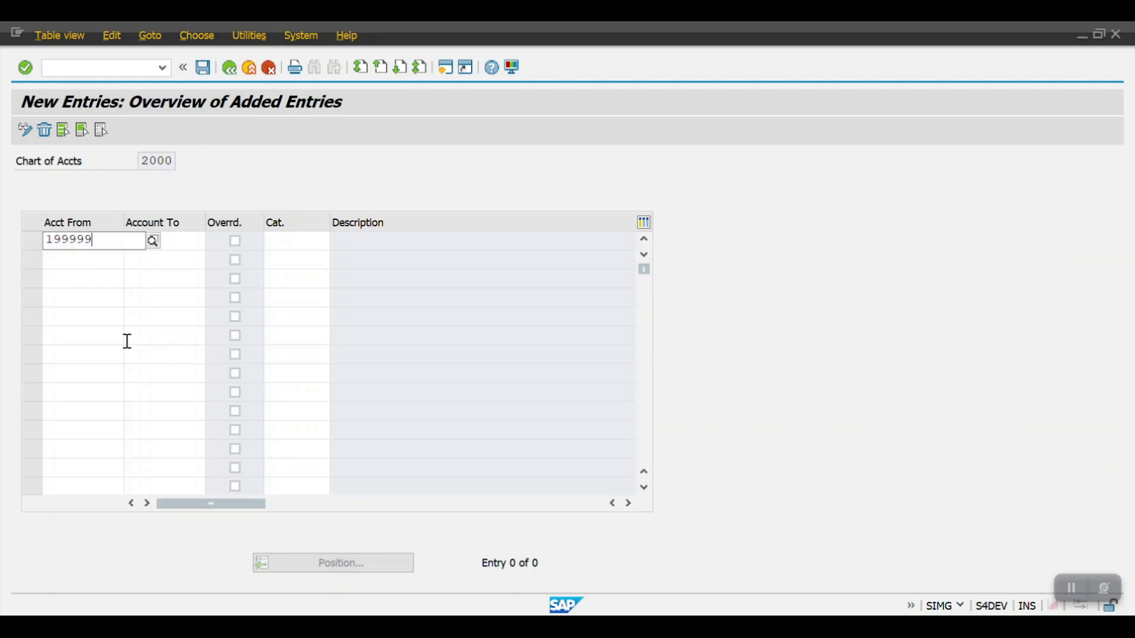
{"action": "type", "text": "0"}
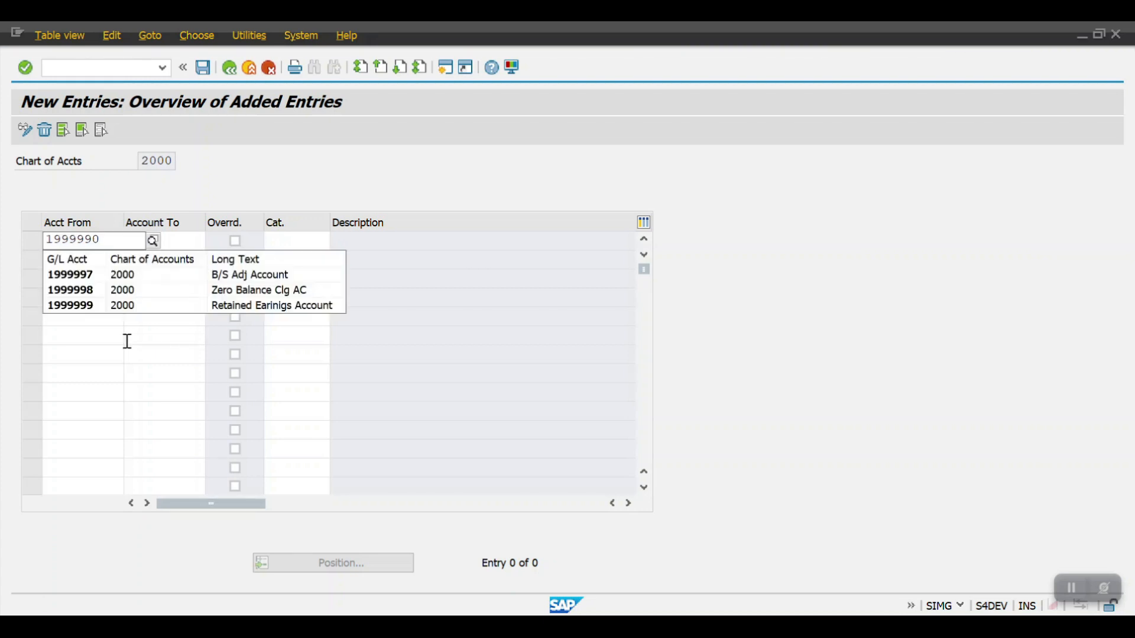
- Set the new entry's Account To to 1999999 and choose item category 01000 Balance Sheet Account
{"action": "key", "text": "Tab"}
{"action": "type", "text": "19999"}
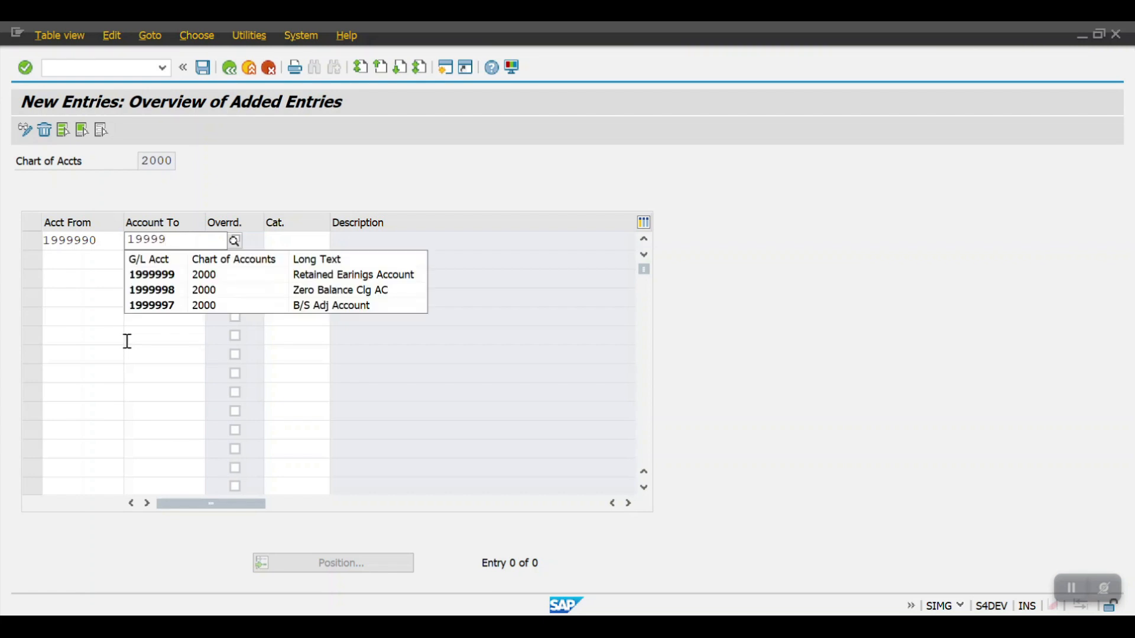
{"action": "key", "text": "Down"}
{"action": "key", "text": "Return"}
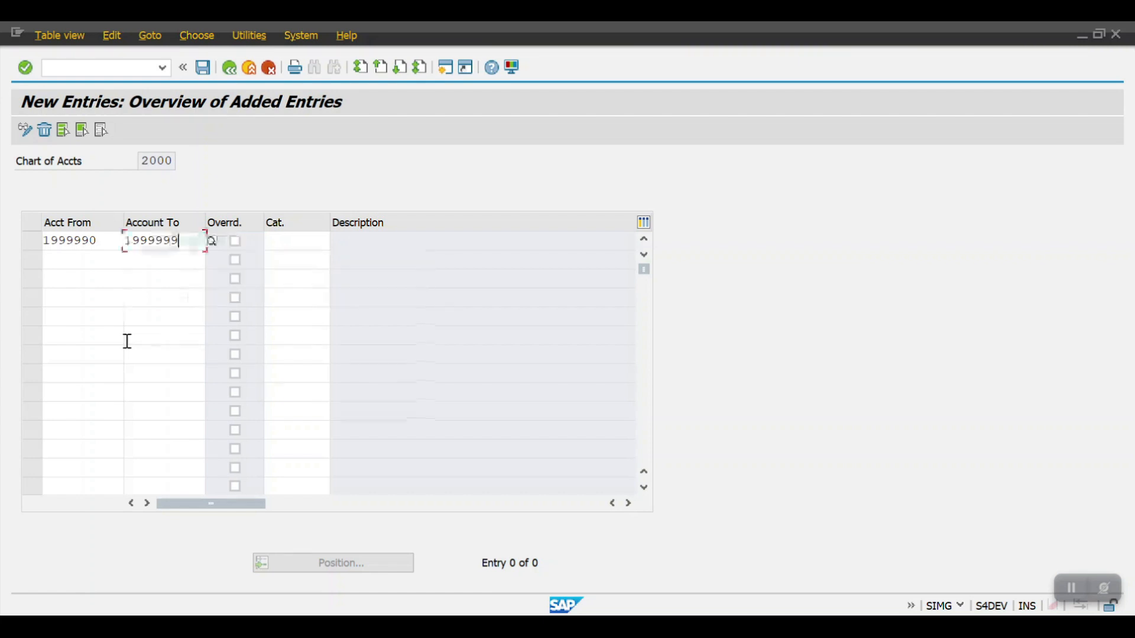
{"action": "key", "text": "Return"}
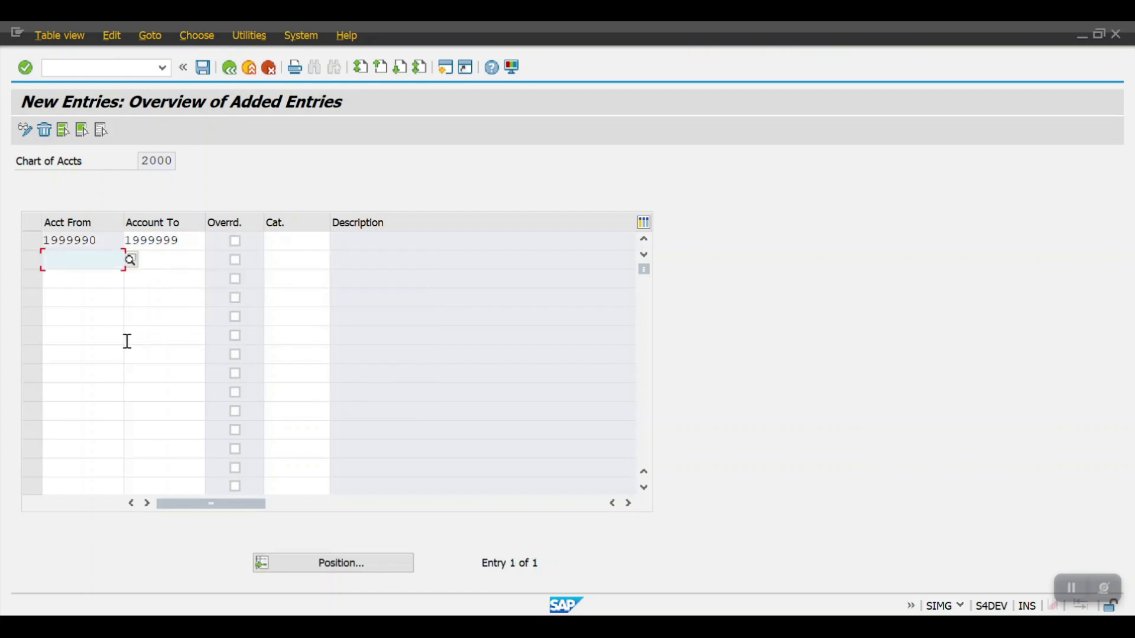
{"action": "left_click", "coordinate": [325, 241]}
{"action": "left_click", "coordinate": [335, 240]}
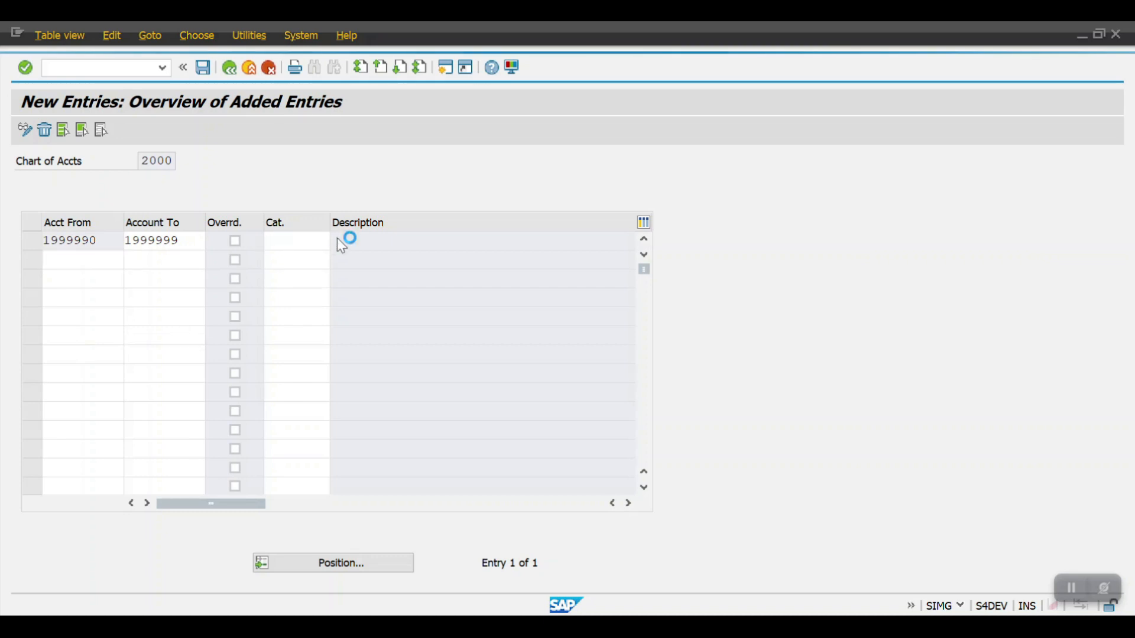
{"action": "left_click", "coordinate": [109, 187]}
{"action": "double_click", "coordinate": [108, 187]}
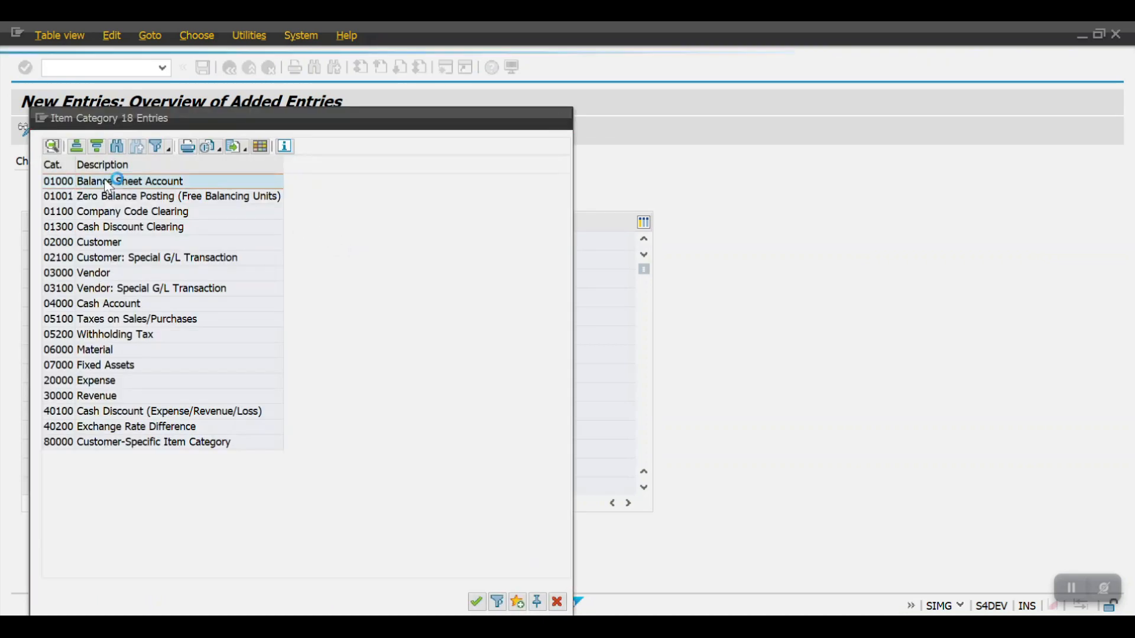
- Save the new document splitting classification entry, accepting the customizing check messages and confirming the save and customizing request
{"action": "left_click", "coordinate": [202, 70]}
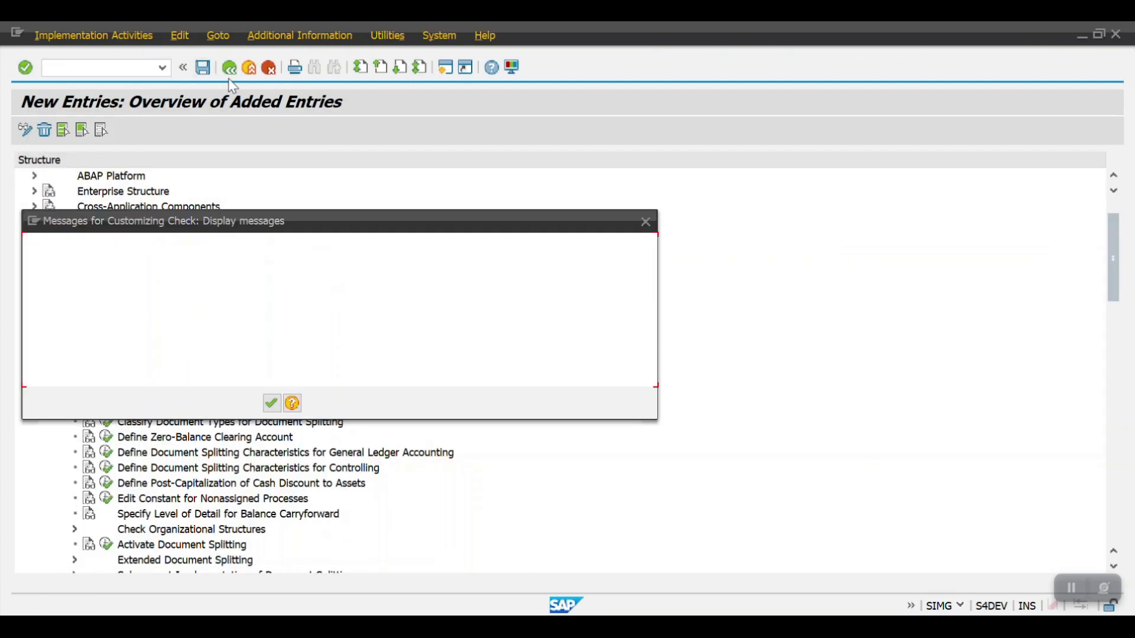
{"action": "left_click", "coordinate": [271, 404]}
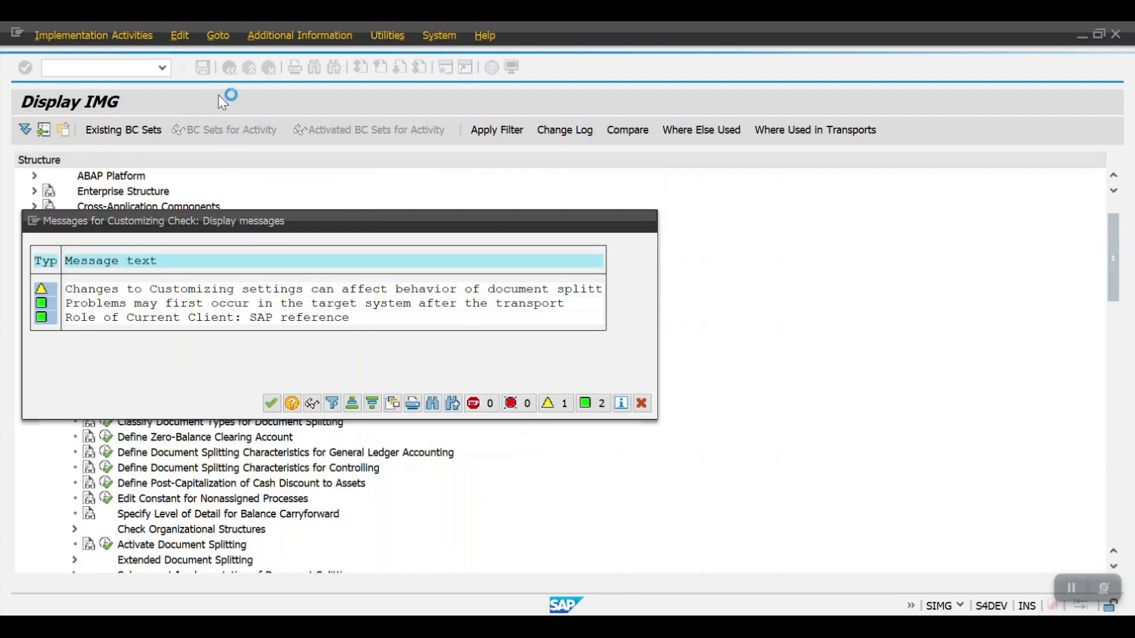
{"action": "left_click", "coordinate": [301, 369]}
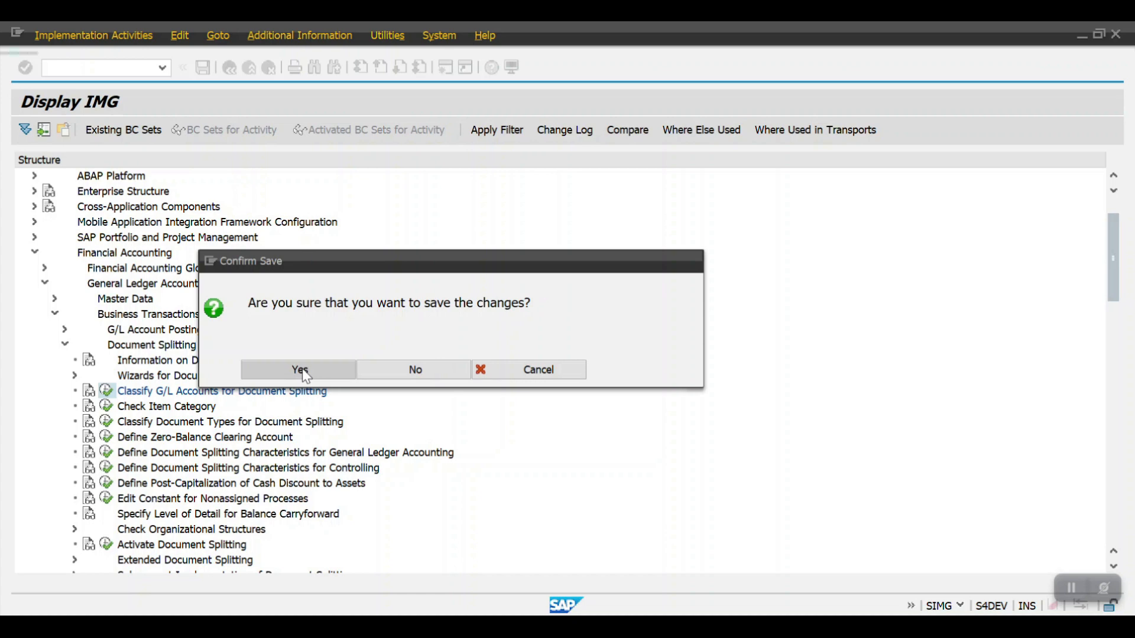
{"action": "left_click", "coordinate": [370, 322]}
{"action": "left_click", "coordinate": [229, 68]}
- Switch to the valuation log session, leave the old valuation run and restart transaction FAGL_FCV
{"action": "left_click", "coordinate": [204, 582]}
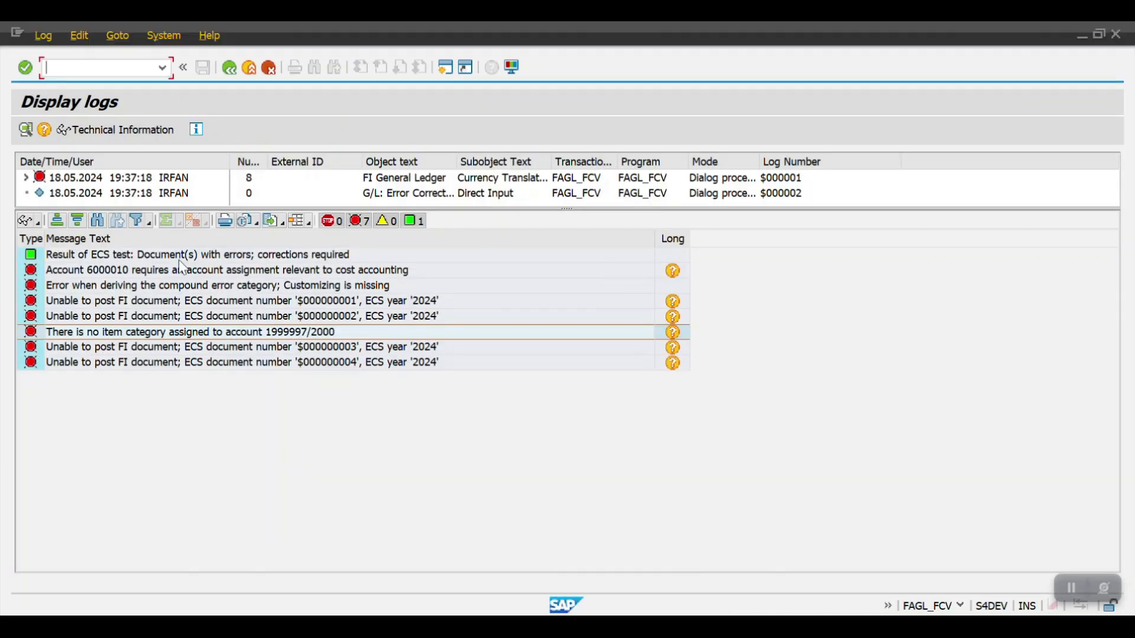
{"action": "left_click", "coordinate": [226, 75]}
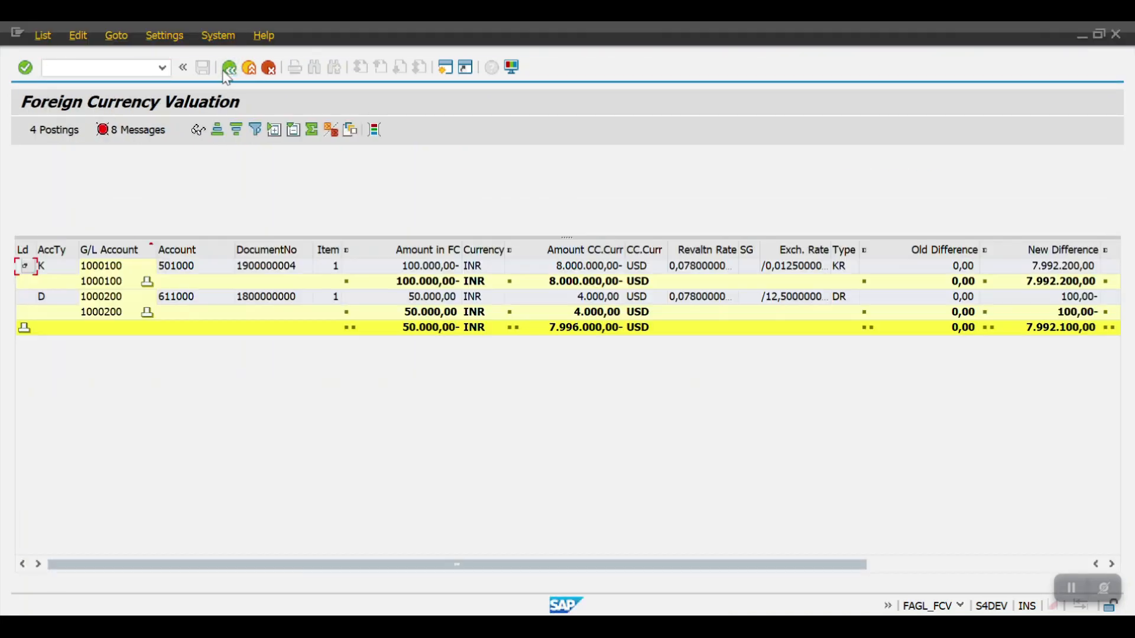
{"action": "left_click", "coordinate": [228, 73]}
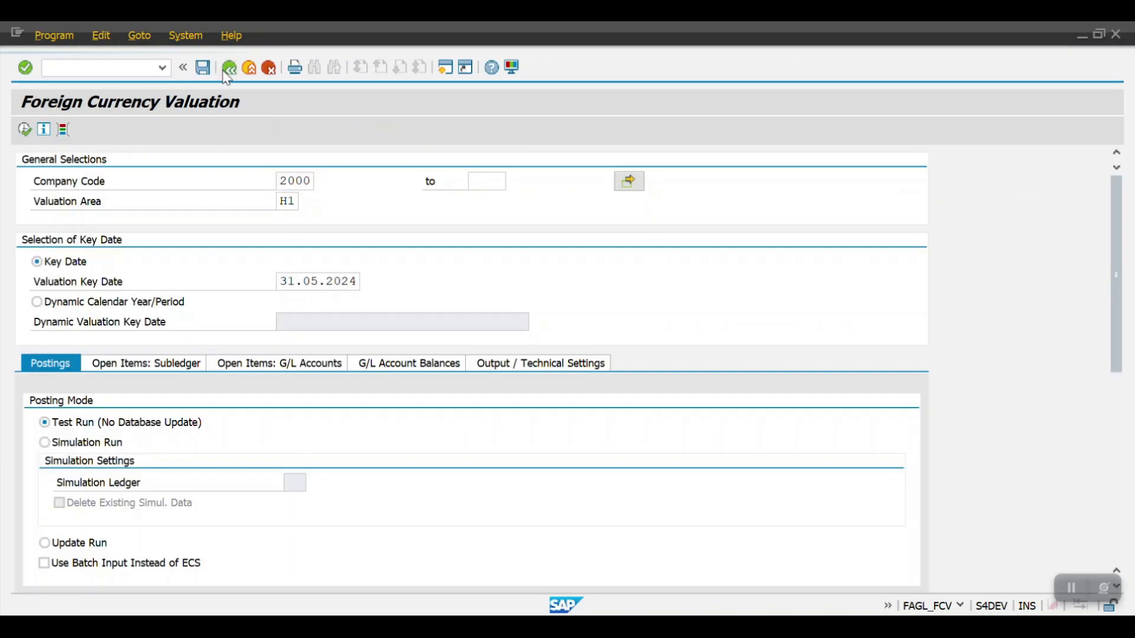
{"action": "left_click", "coordinate": [228, 72]}
{"action": "key", "text": "Down"}
{"action": "key", "text": "Down"}
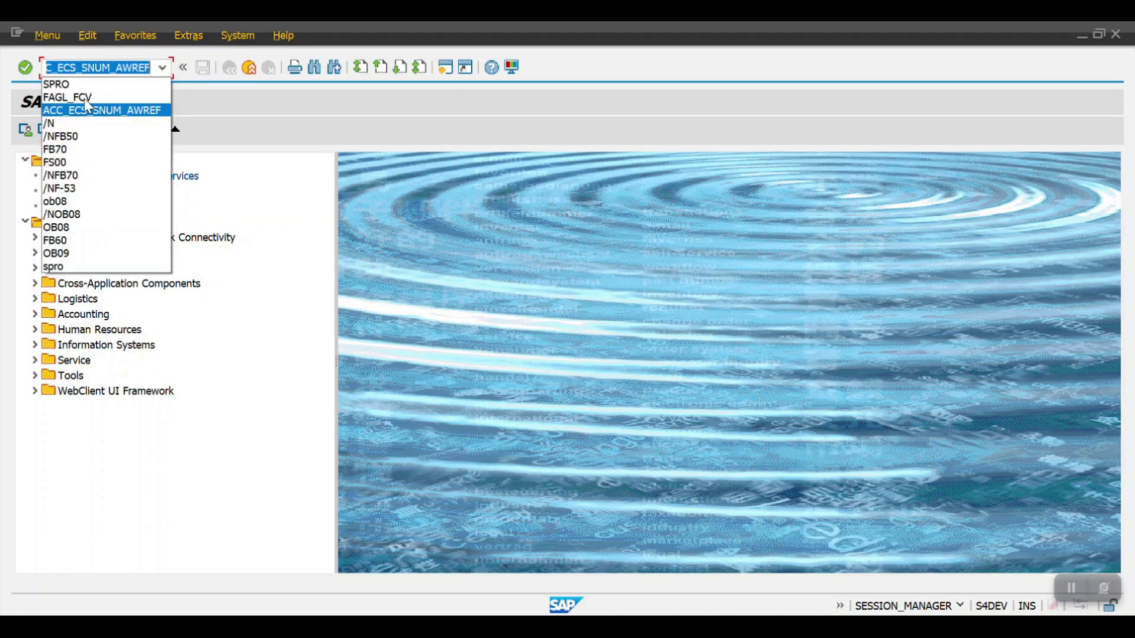
{"action": "key", "text": "Escape"}
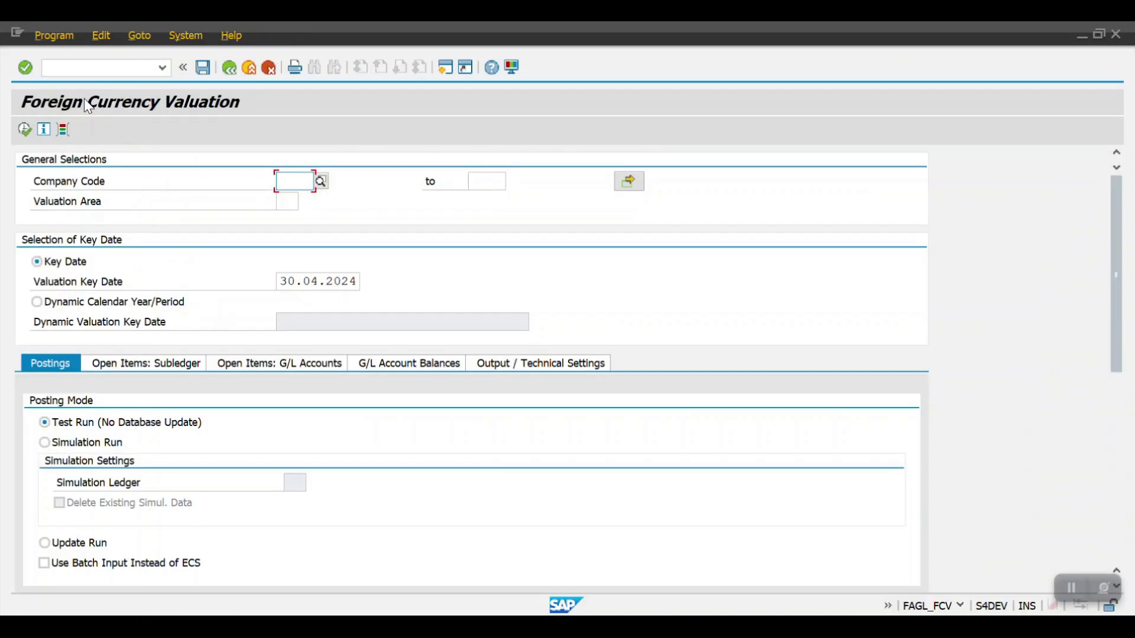
- Set the valuation's company code to 2000, valuation area to H1 and key date to 31.05.2024
{"action": "type", "text": "2000"}
{"action": "key", "text": "Tab"}
{"action": "type", "text": "H1"}
{"action": "key", "text": "Tab"}
{"action": "key", "text": "Delete"}
{"action": "key", "text": "Down"}
{"action": "key", "text": "Return"}
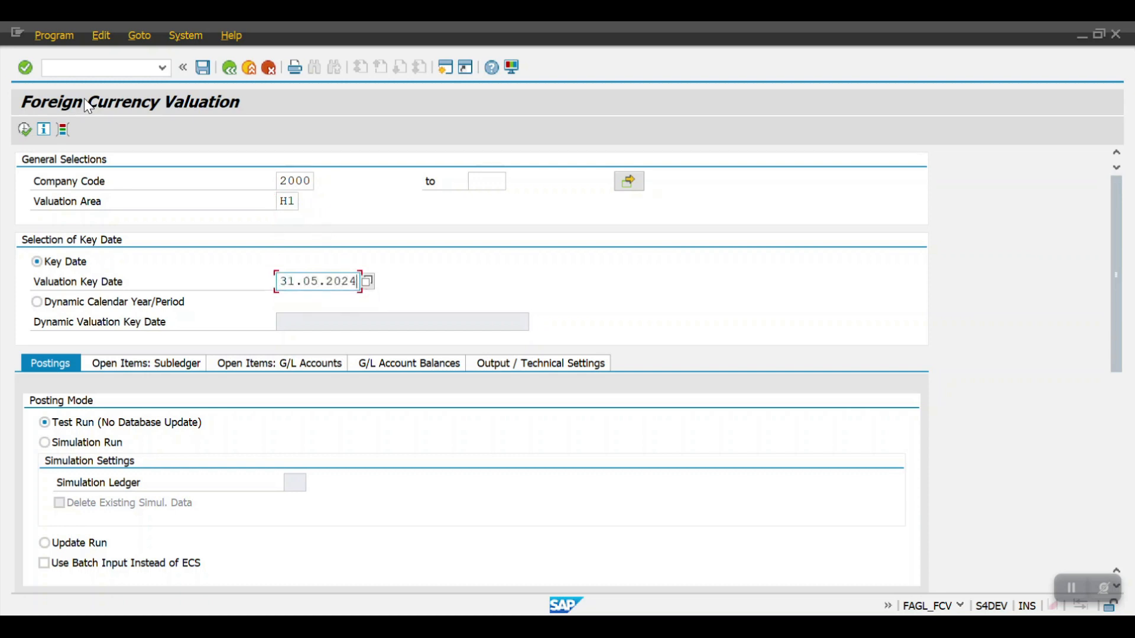
- Select both vendor and customer open items for valuation and execute the test run
{"action": "left_click", "coordinate": [136, 367]}
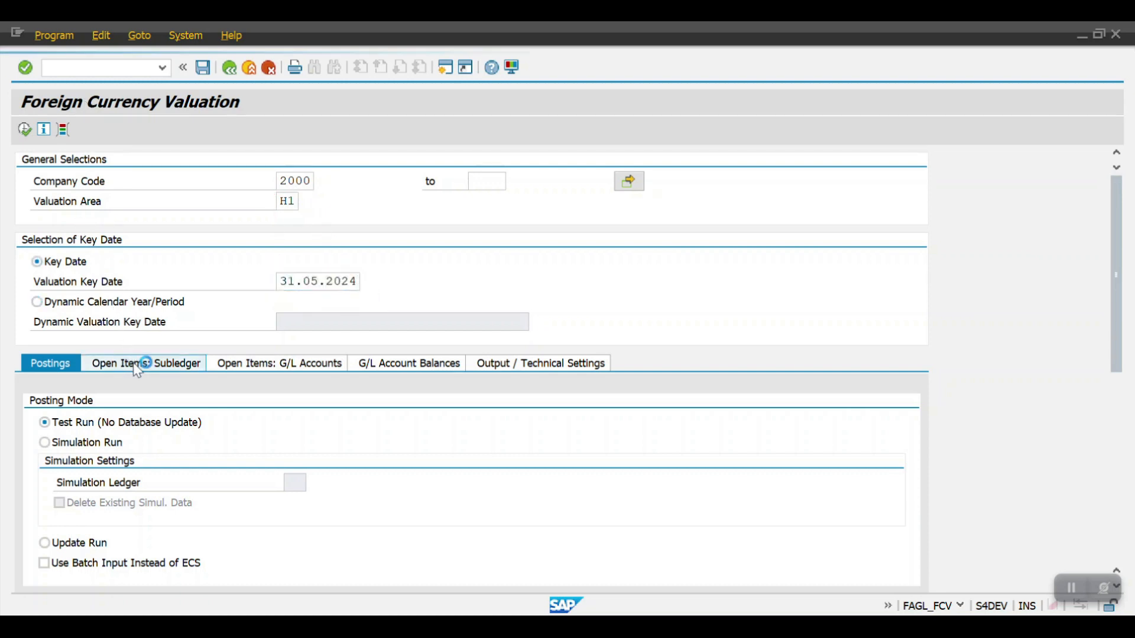
{"action": "left_click", "coordinate": [74, 423]}
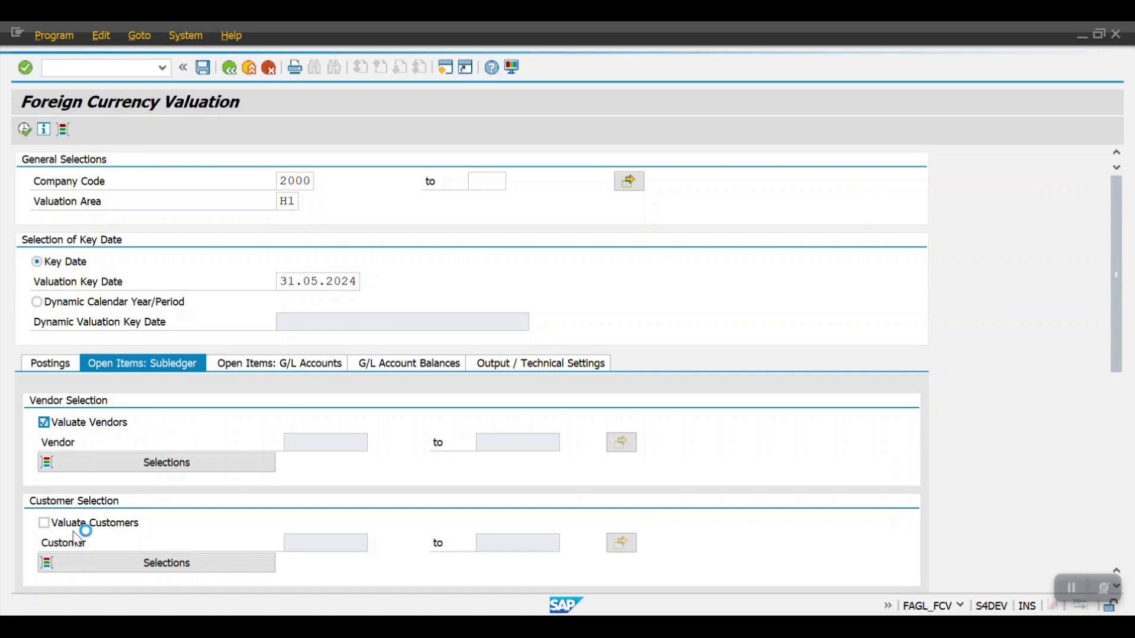
{"action": "left_click", "coordinate": [46, 523]}
{"action": "left_click", "coordinate": [24, 129]}
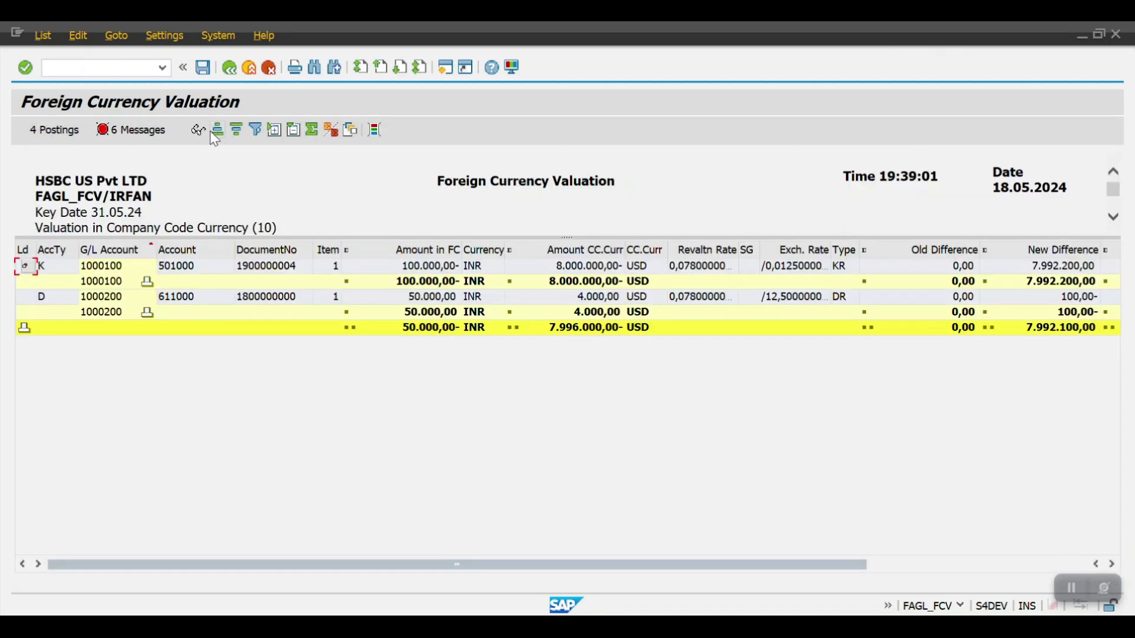
- Open the valuation run's messages and examine the posting errors and the account assignment error for account 6000010
{"action": "left_click", "coordinate": [148, 135]}
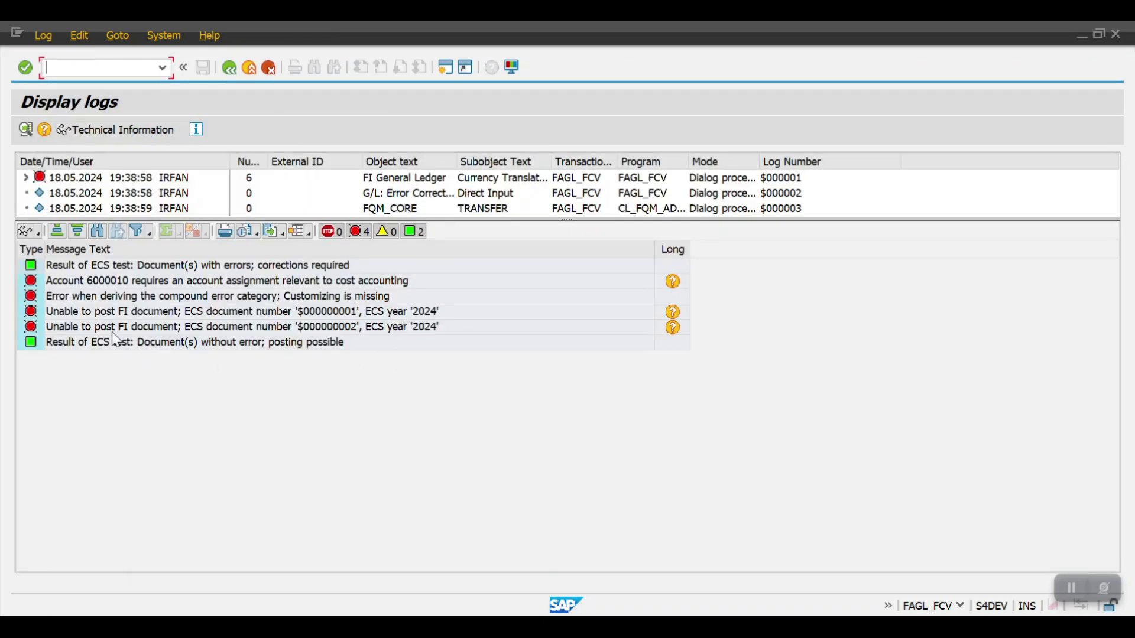
{"action": "left_click", "coordinate": [117, 314]}
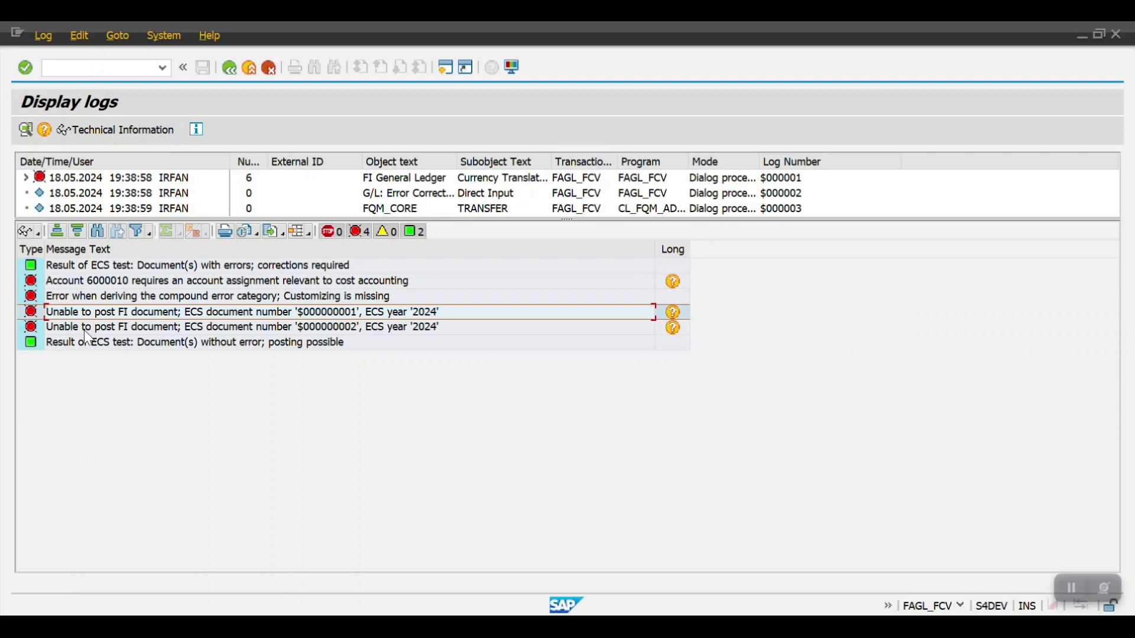
{"action": "left_click", "coordinate": [140, 331]}
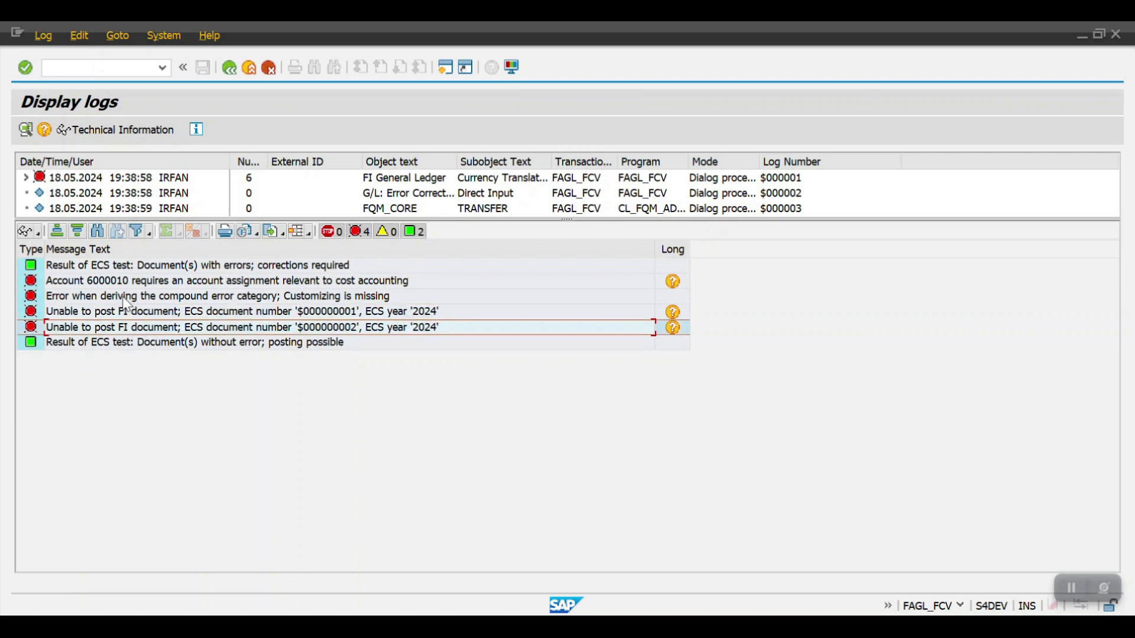
{"action": "left_click", "coordinate": [107, 282]}
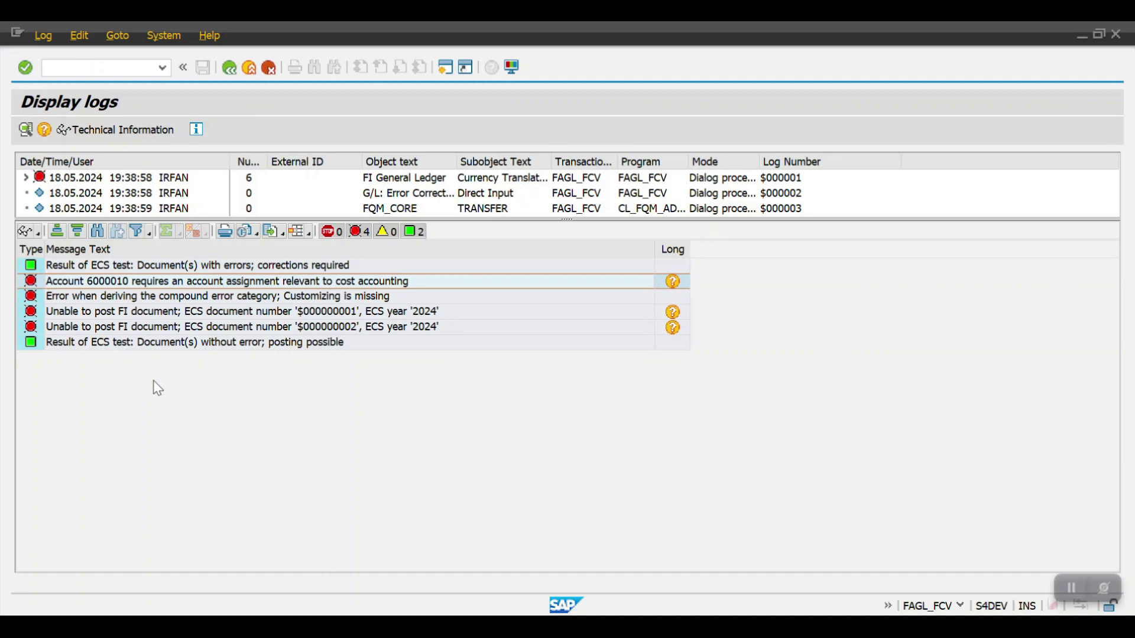
- Start transaction OKB9 in another session and begin a new default account assignment entry for company code 2000
{"action": "key", "text": "shift+F3"}
{"action": "type", "text": "OKB9"}
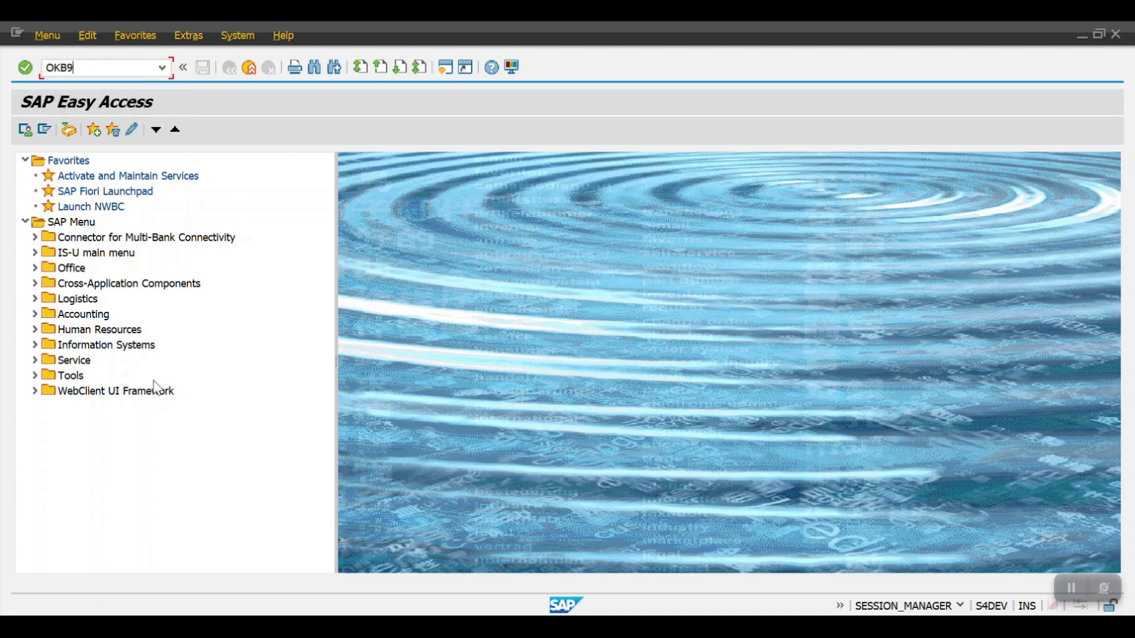
{"action": "key", "text": "Return"}
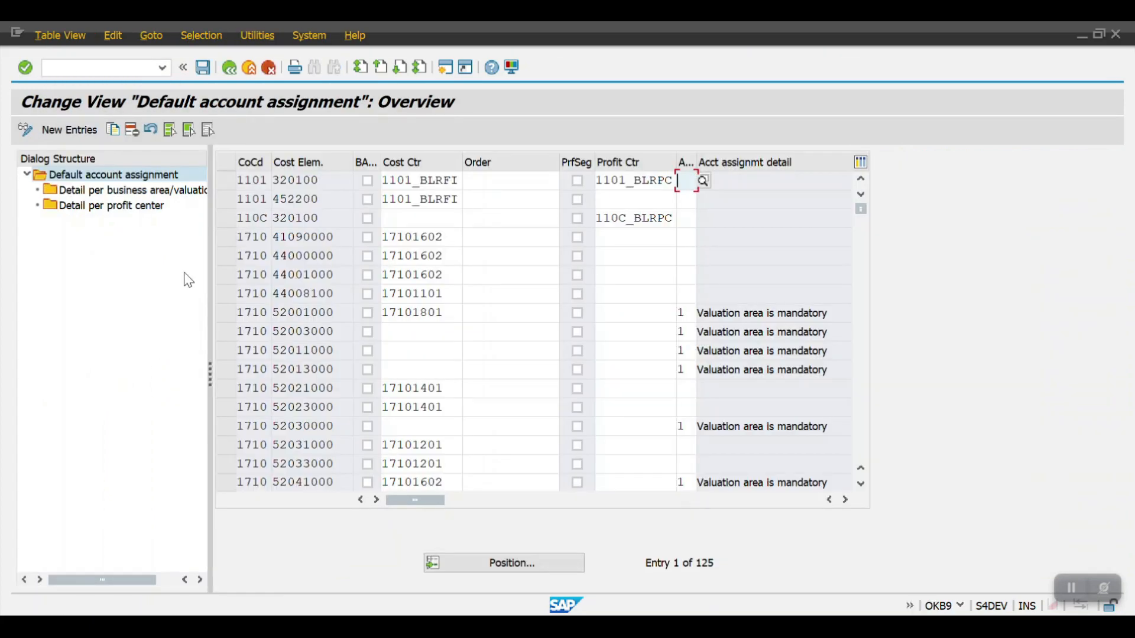
{"action": "left_click", "coordinate": [76, 129]}
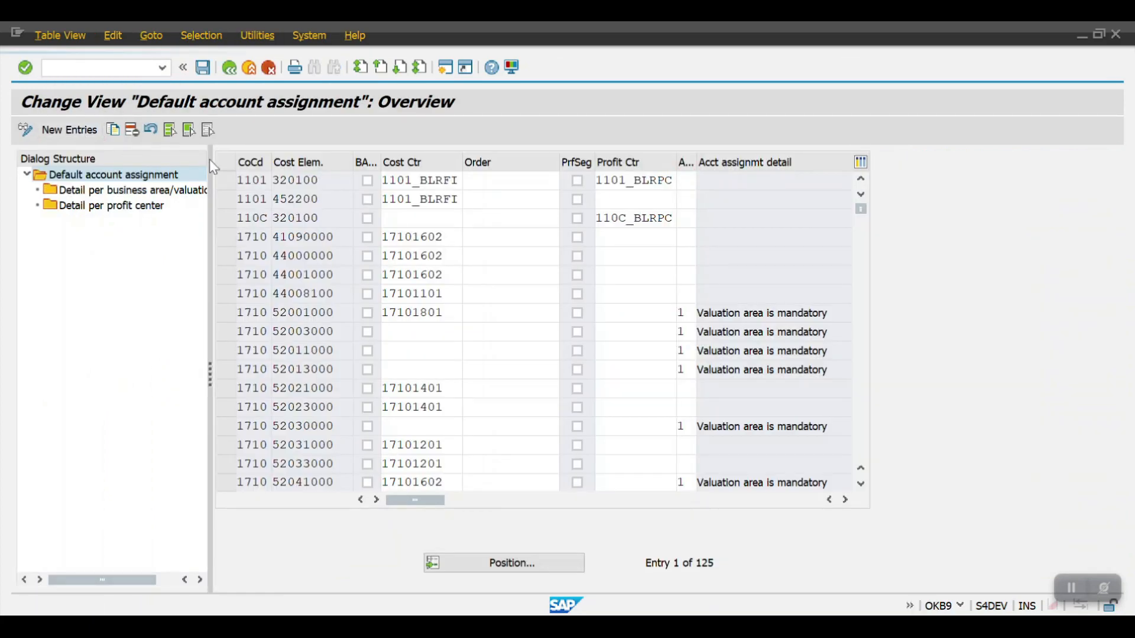
{"action": "type", "text": "1000"}
{"action": "key", "text": "Tab"}
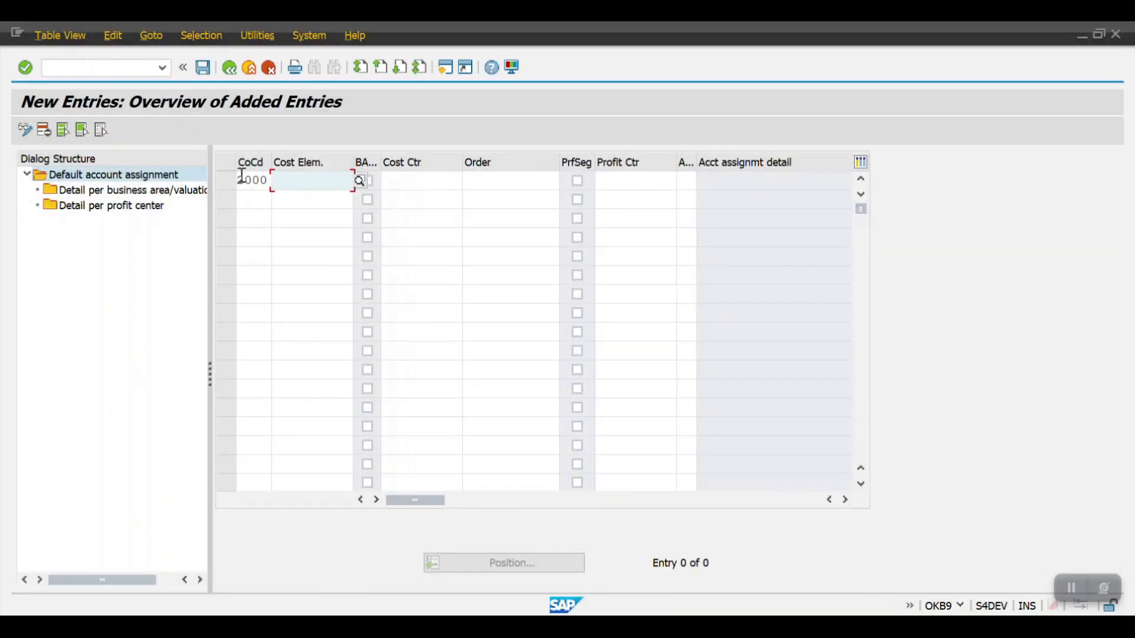
- Assign cost center ADMIN_001 to cost element 6000010 and save the entry in the HSBC Config customizing request
{"action": "type", "text": "6000010"}
{"action": "key", "text": "Tab"}
{"action": "key", "text": "Tab"}
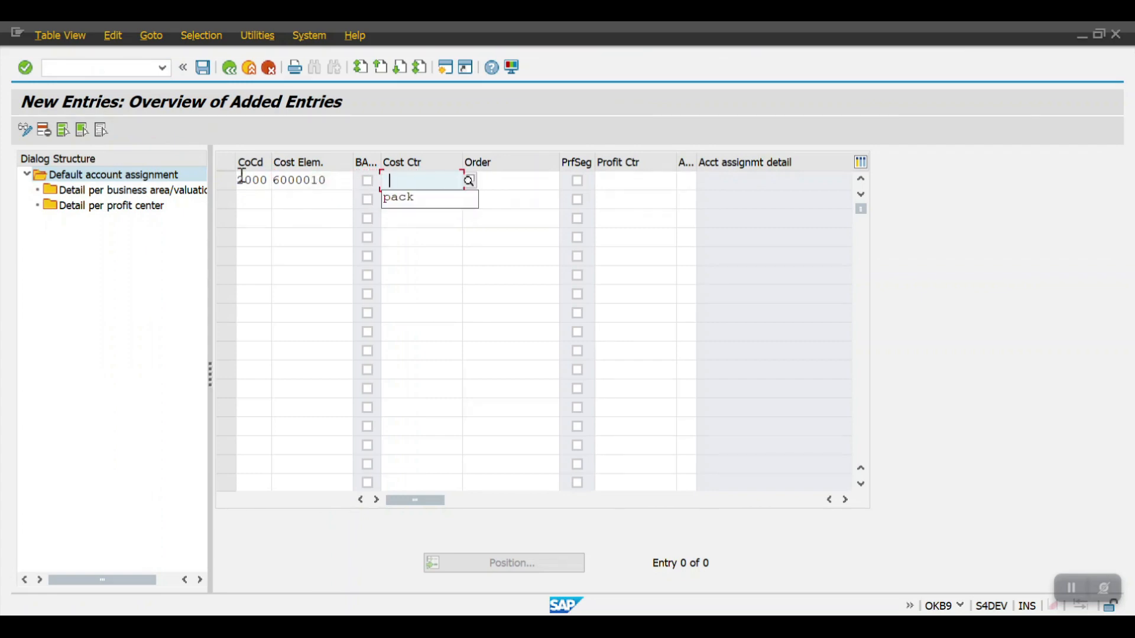
{"action": "type", "text": "AD"}
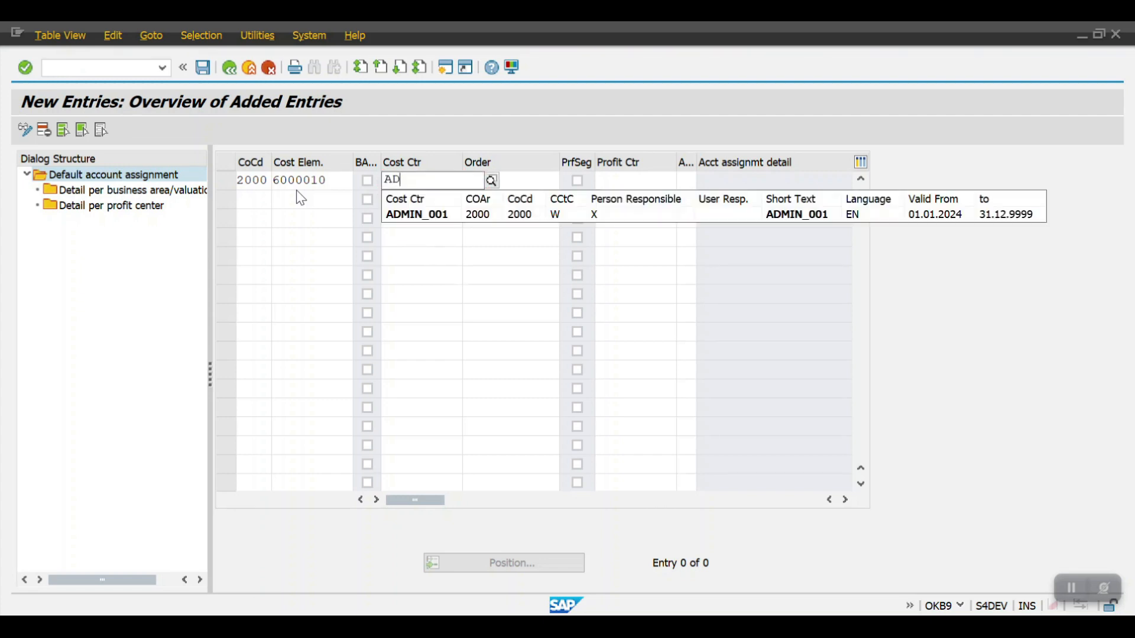
{"action": "left_click", "coordinate": [420, 216]}
{"action": "left_click", "coordinate": [204, 68]}
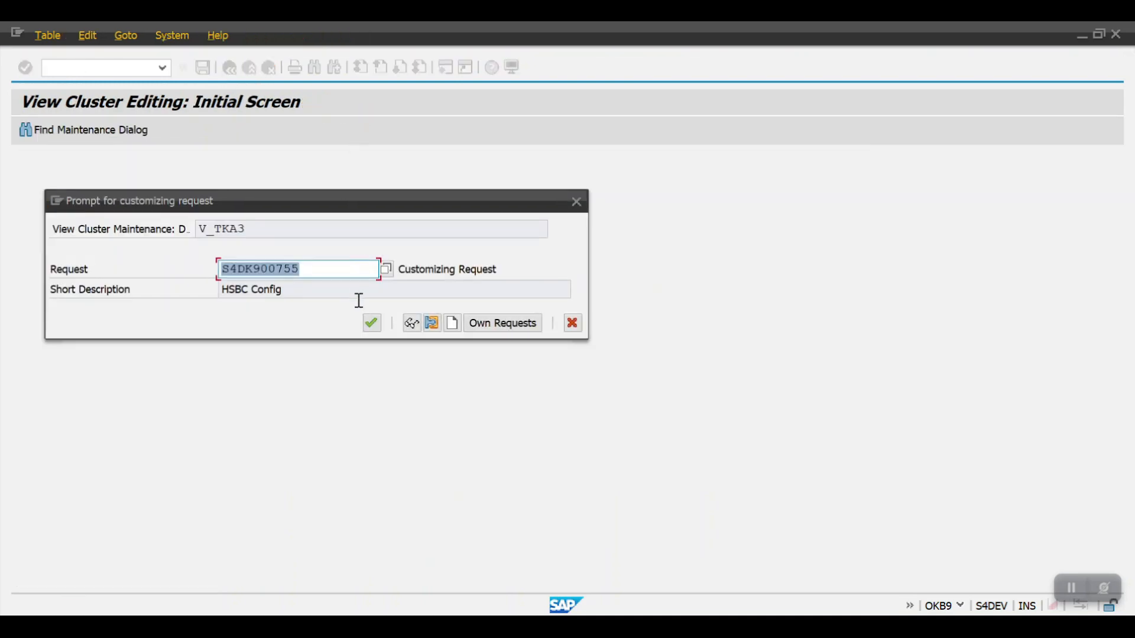
{"action": "left_click", "coordinate": [371, 322]}
- Return to the valuation session, rerun the test run with the same selections and check its messages
{"action": "key", "text": "alt+Tab"}
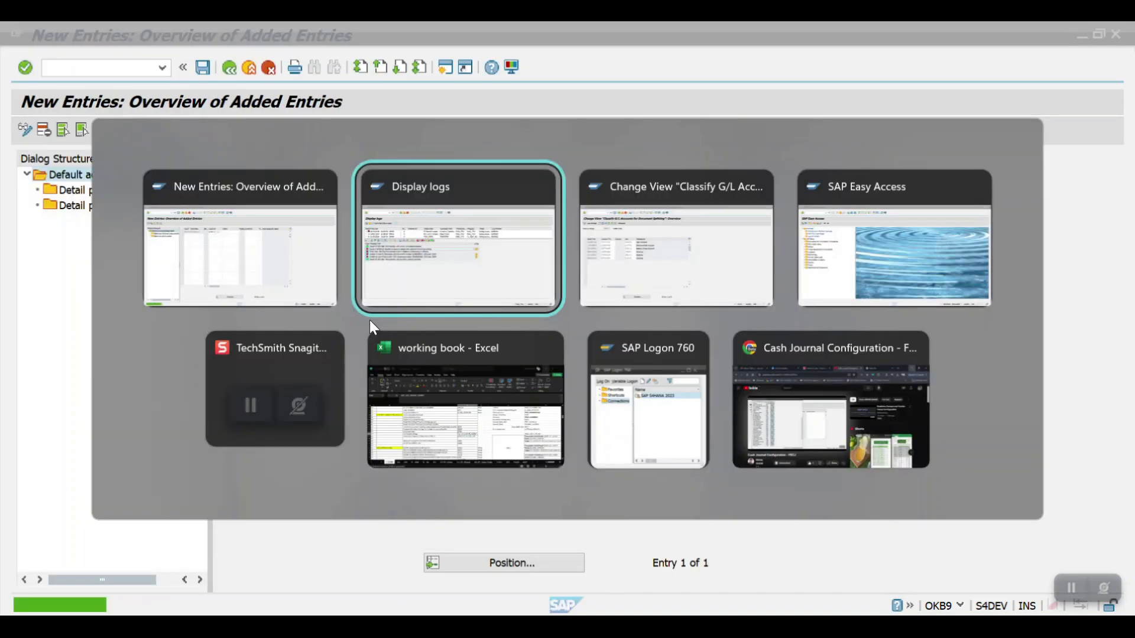
{"action": "left_click", "coordinate": [230, 69]}
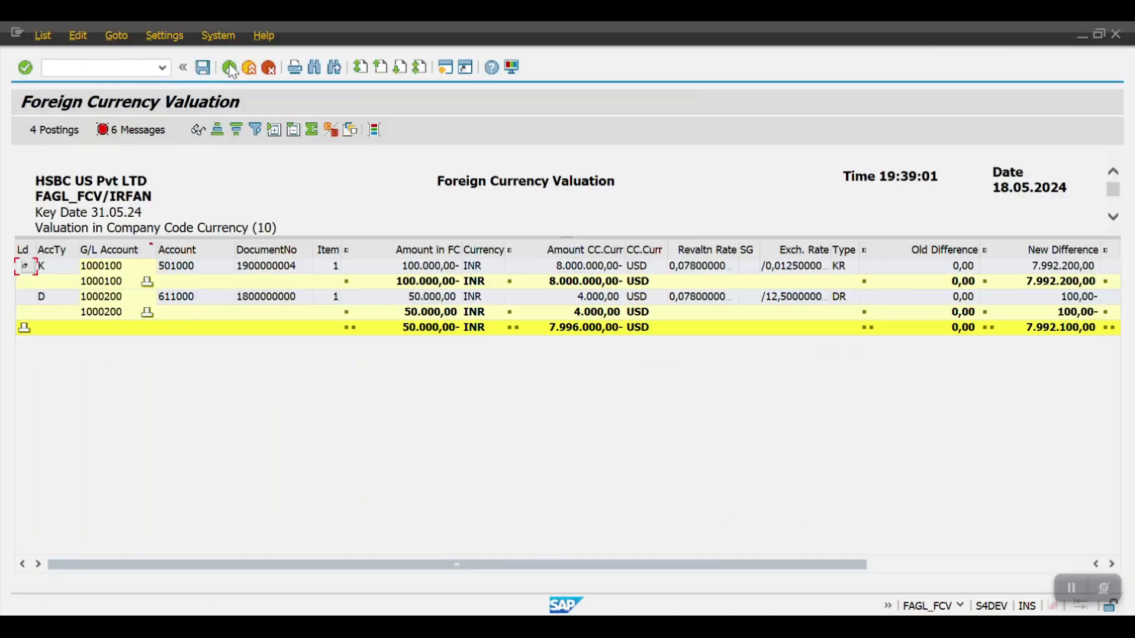
{"action": "left_click", "coordinate": [230, 69]}
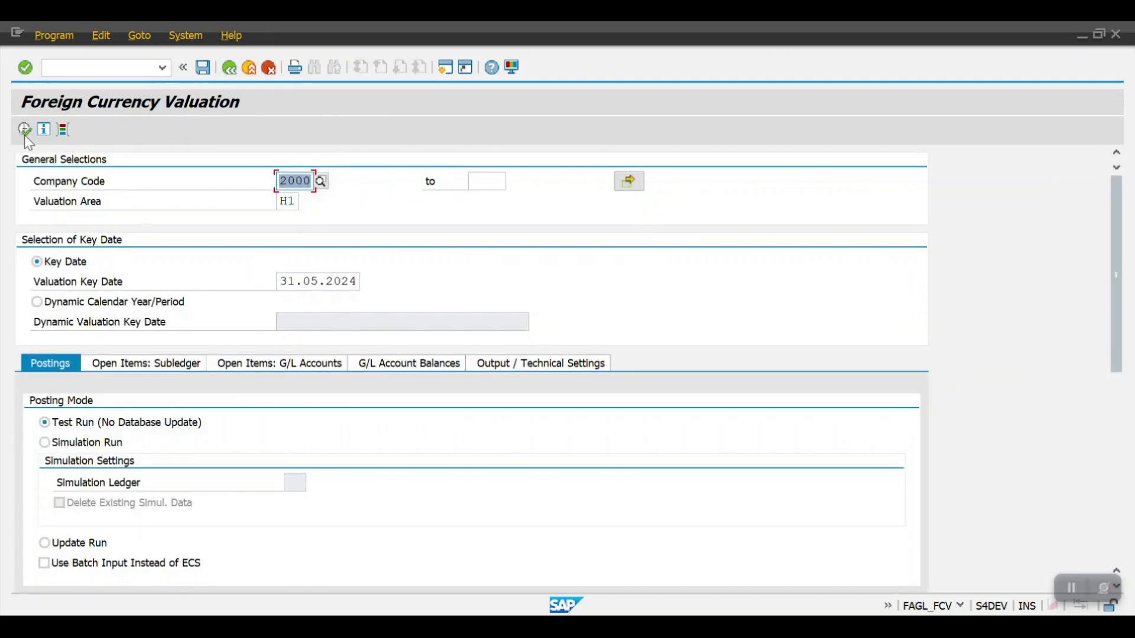
{"action": "left_click", "coordinate": [23, 134]}
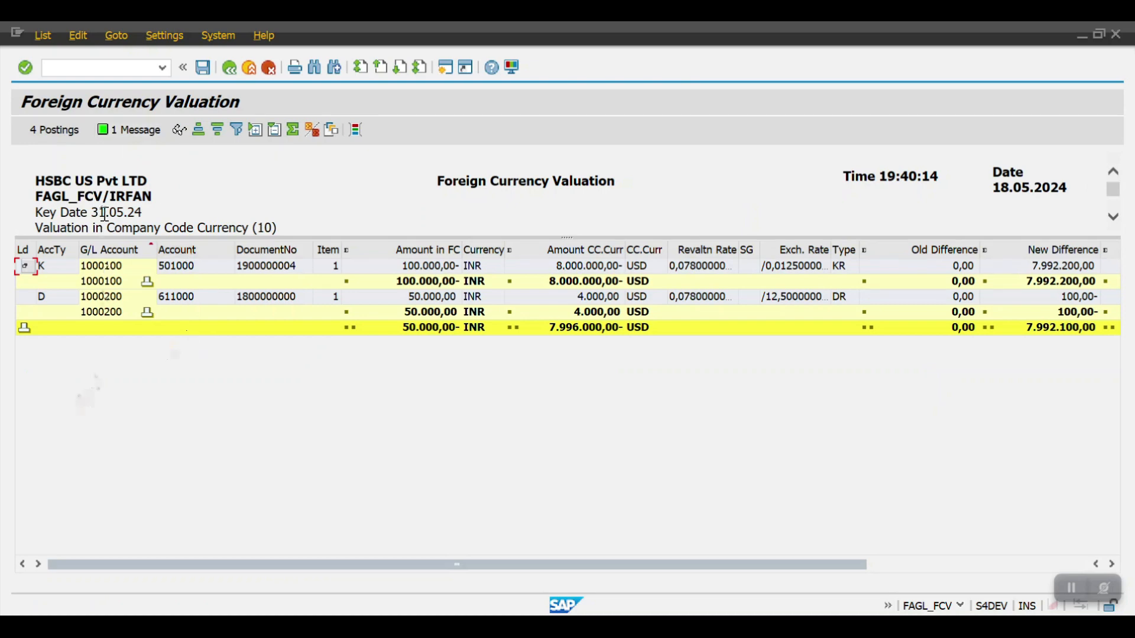
{"action": "left_click", "coordinate": [131, 134]}
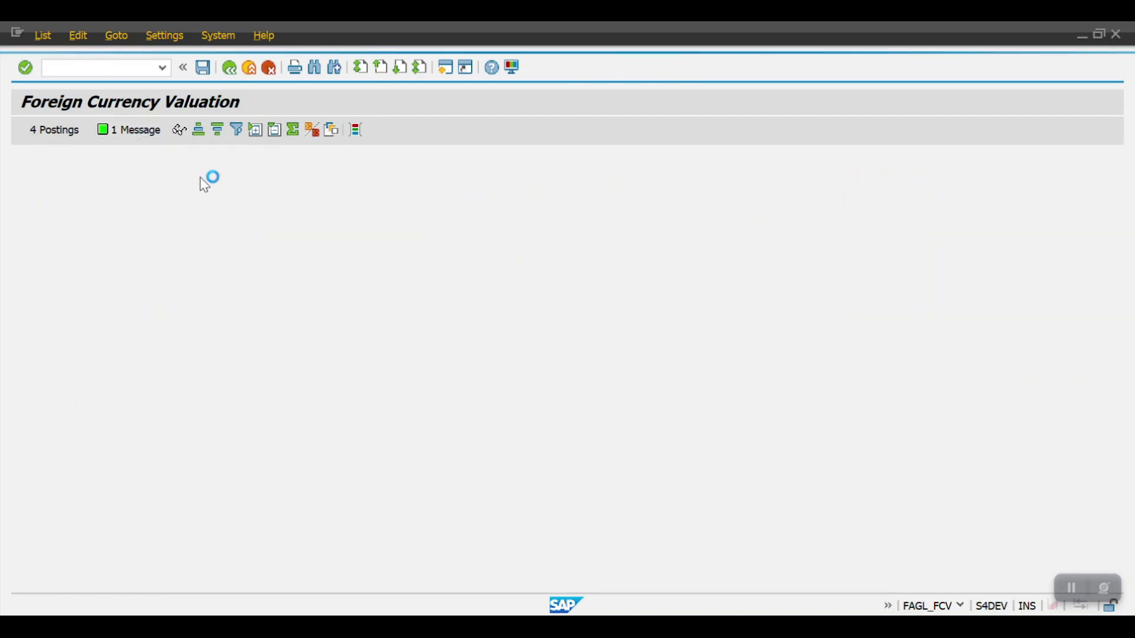
{"action": "left_click", "coordinate": [229, 67]}
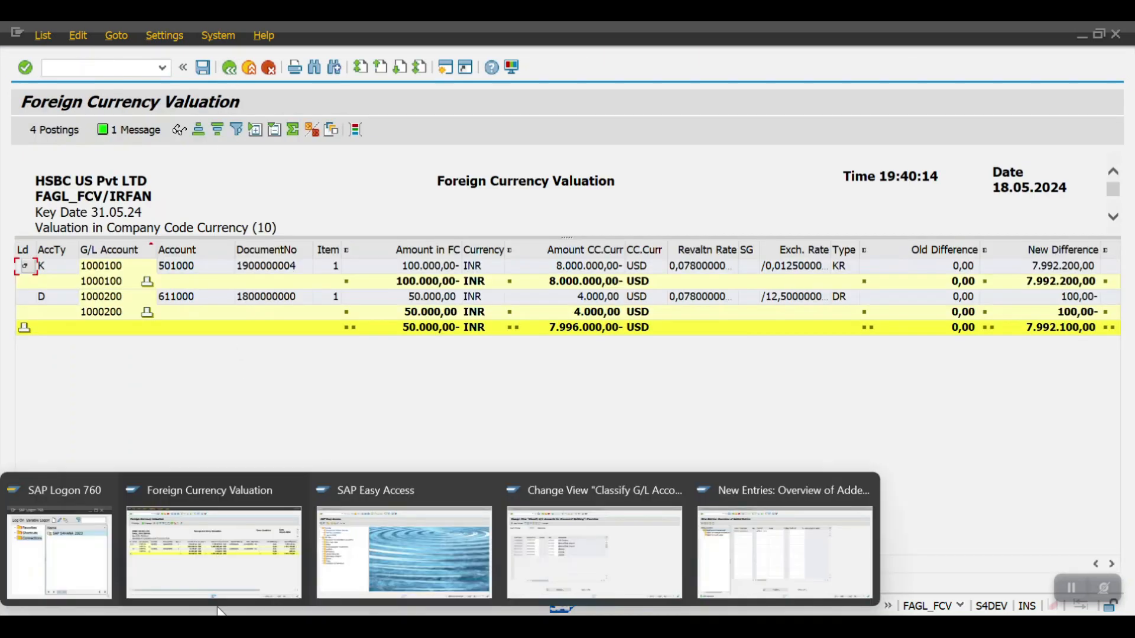
- Switch back to the OKB9 session and review the cost element and cost center of the saved company code 2000 entry
{"action": "mouse_move", "coordinate": [721, 559]}
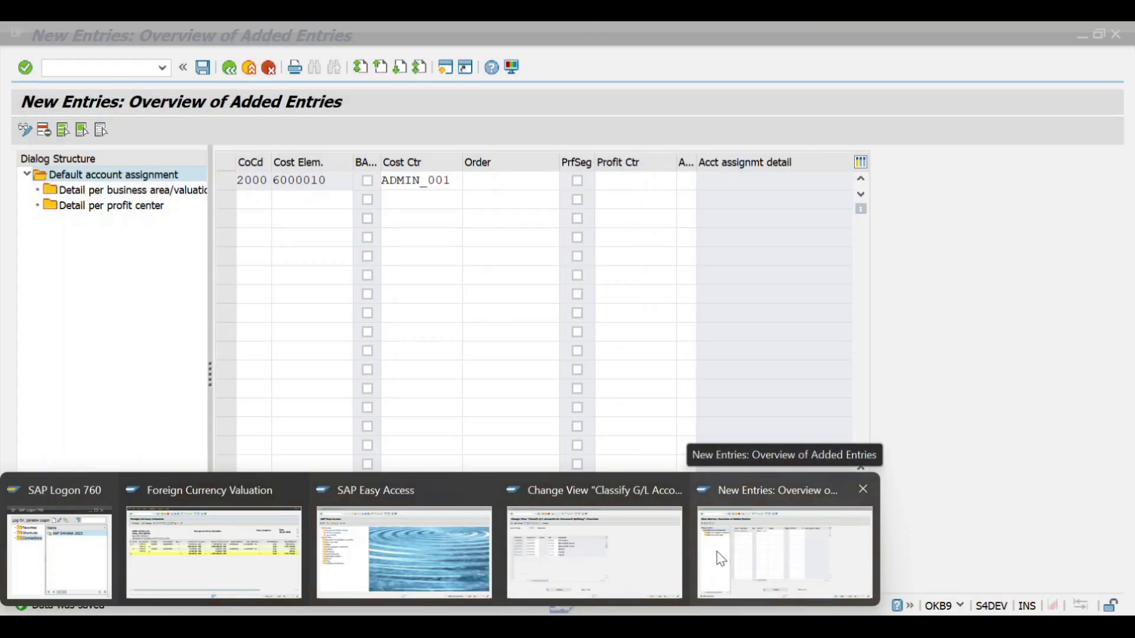
{"action": "left_click", "coordinate": [720, 556]}
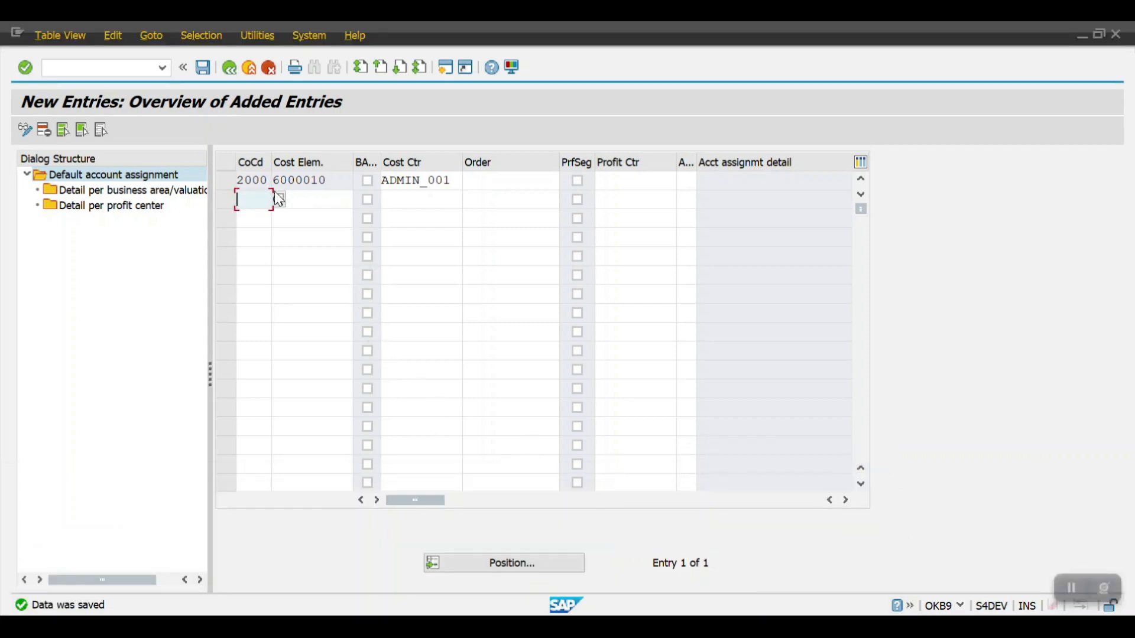
{"action": "left_click", "coordinate": [228, 183]}
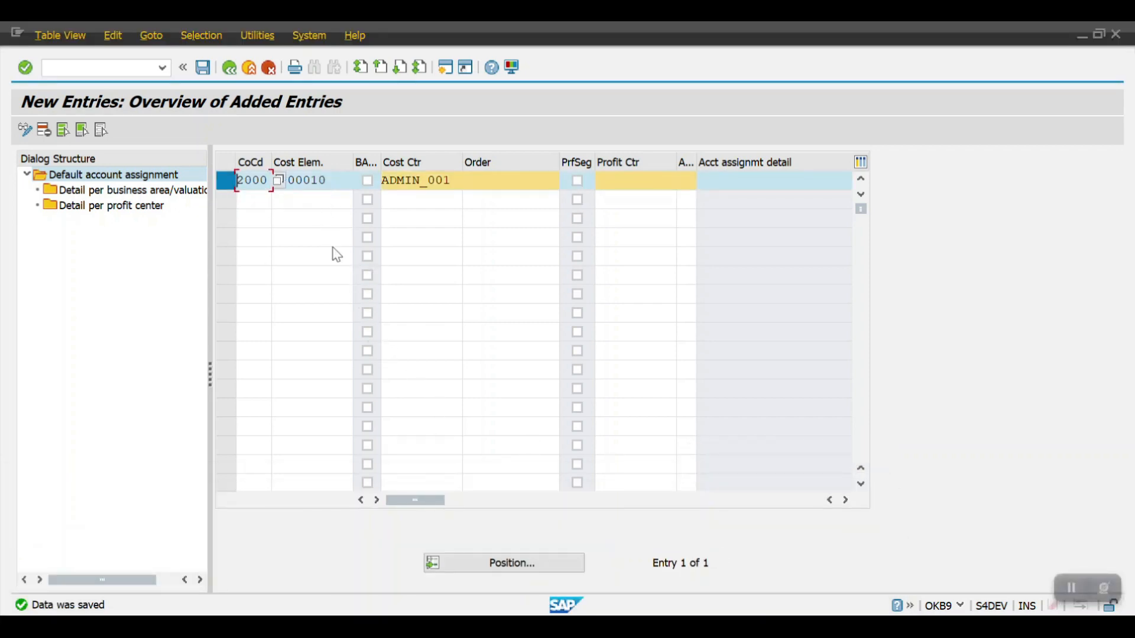
{"action": "left_click_drag", "start_coordinate": [338, 180], "coordinate": [273, 181]}
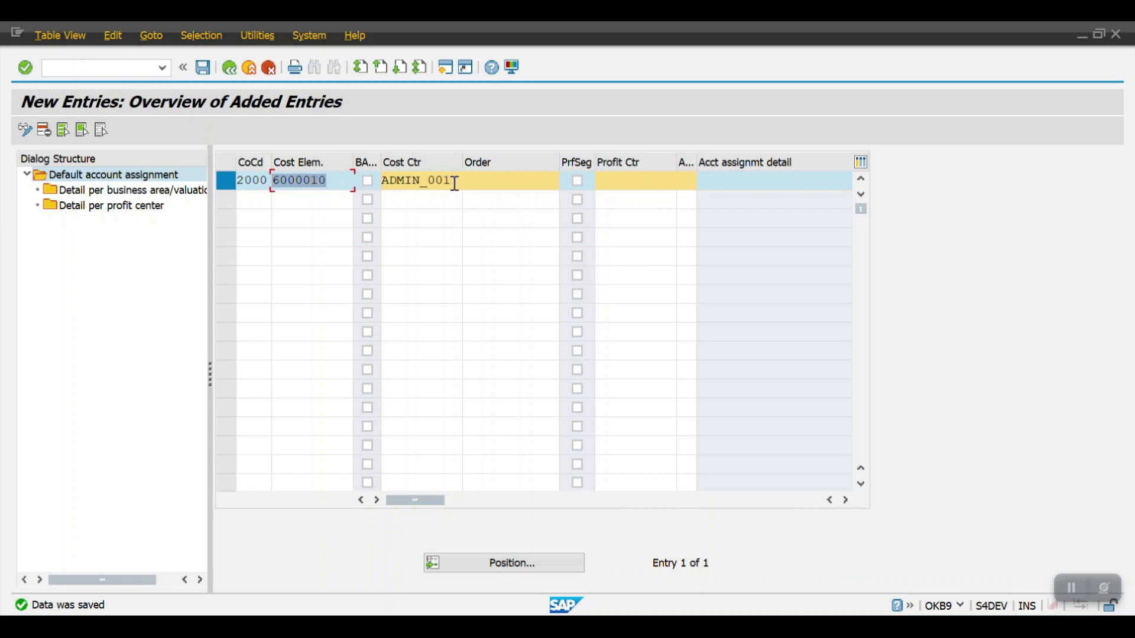
{"action": "left_click_drag", "start_coordinate": [454, 182], "coordinate": [381, 180]}
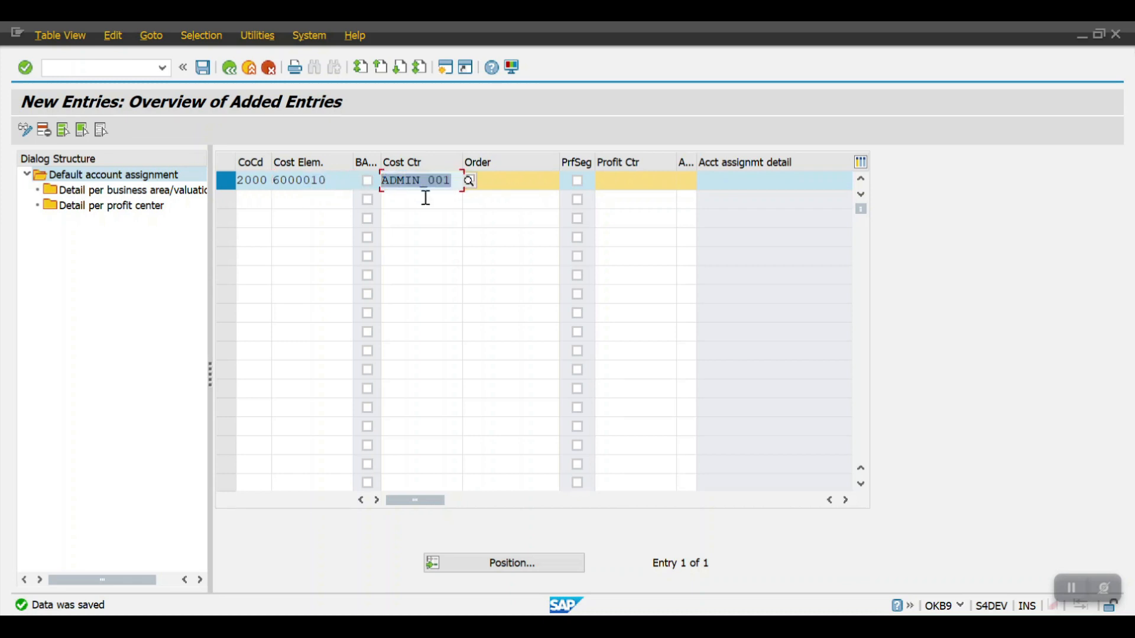
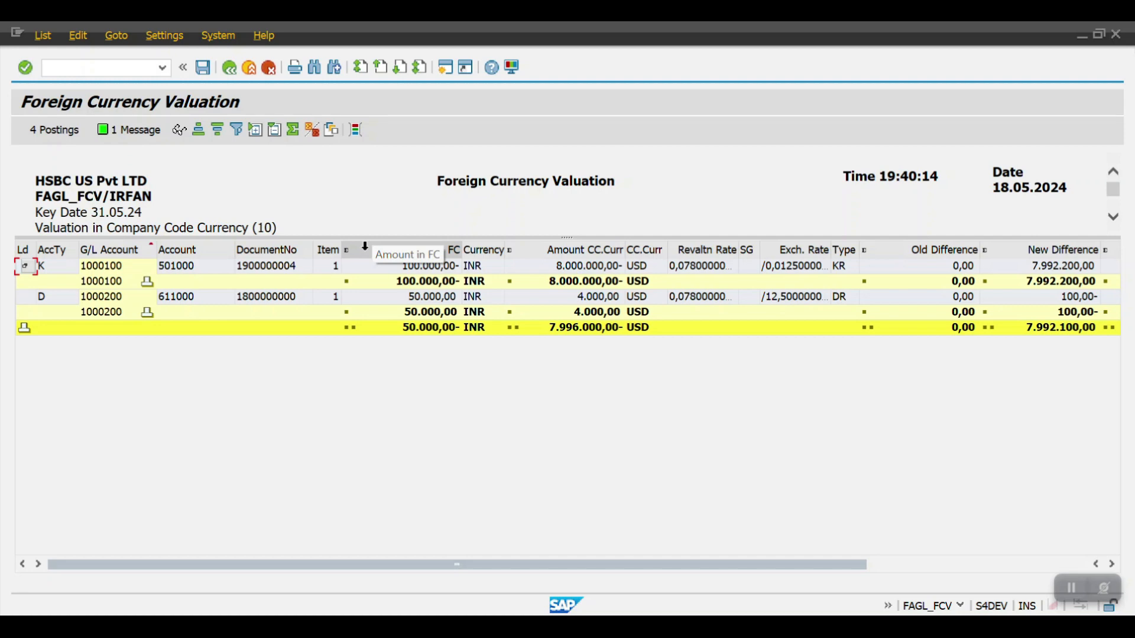
- Return to the valuation selections and set the valuation area to H2
{"action": "left_click", "coordinate": [235, 71]}
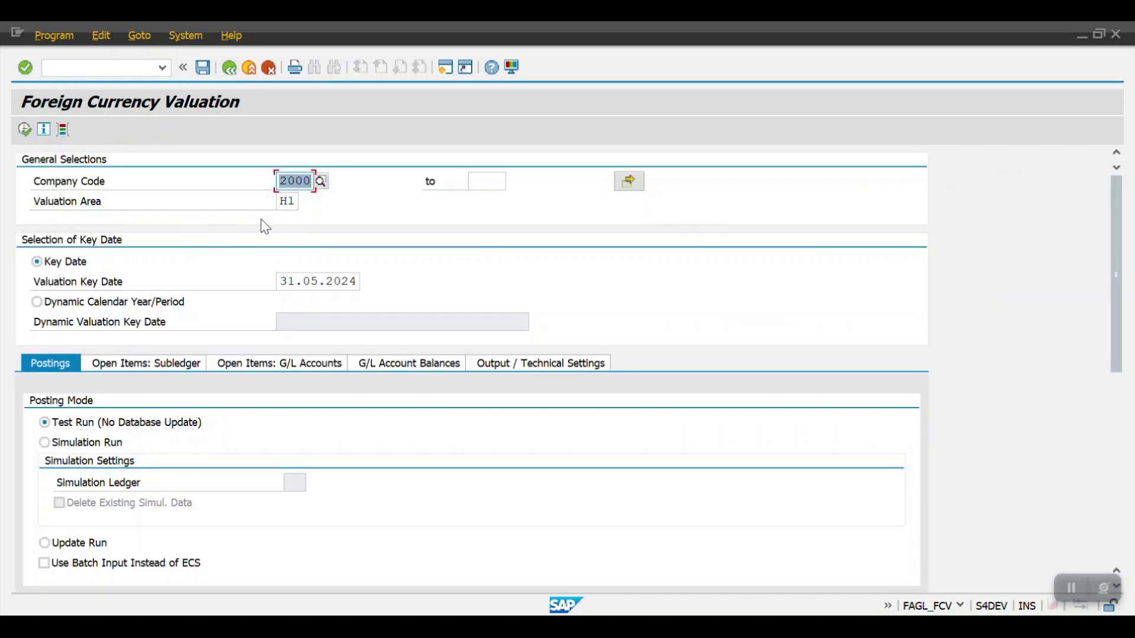
{"action": "left_click", "coordinate": [295, 202]}
{"action": "key", "text": "BackSpace"}
{"action": "type", "text": "2"}
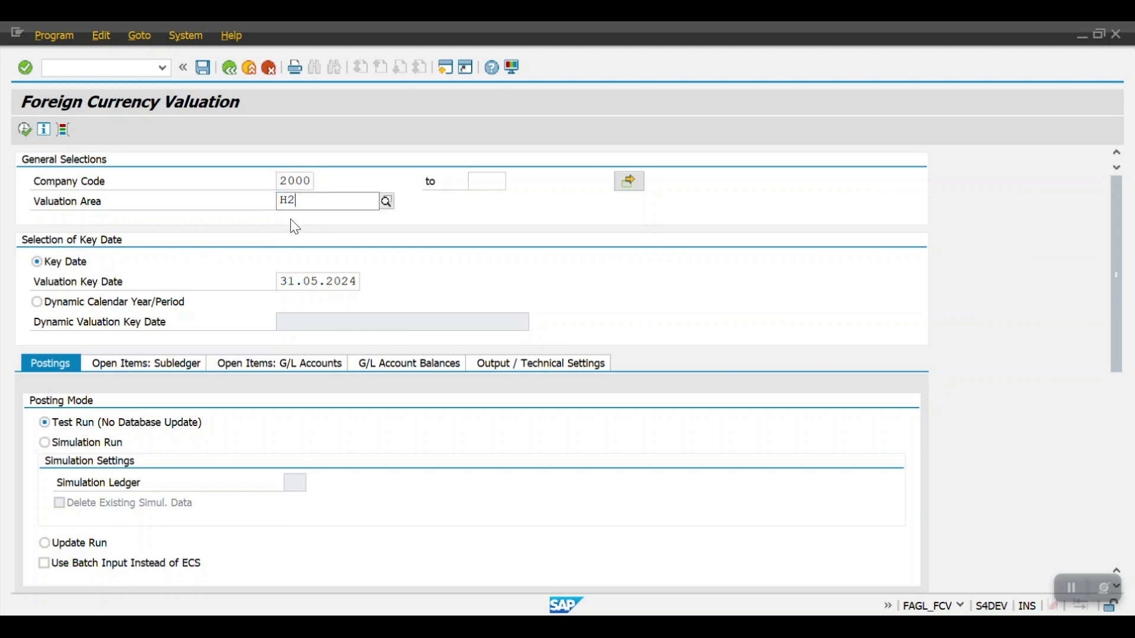
{"action": "left_click", "coordinate": [296, 235]}
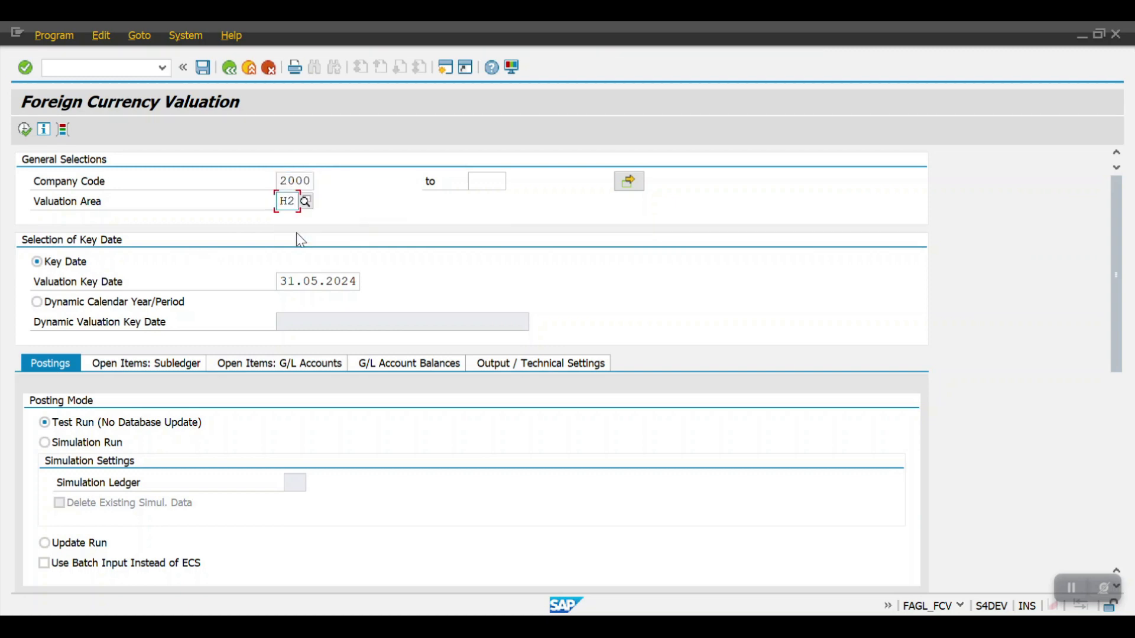
- Exclude both vendors and customers from the subledger open item valuation
{"action": "left_click", "coordinate": [125, 362]}
{"action": "left_click", "coordinate": [95, 424]}
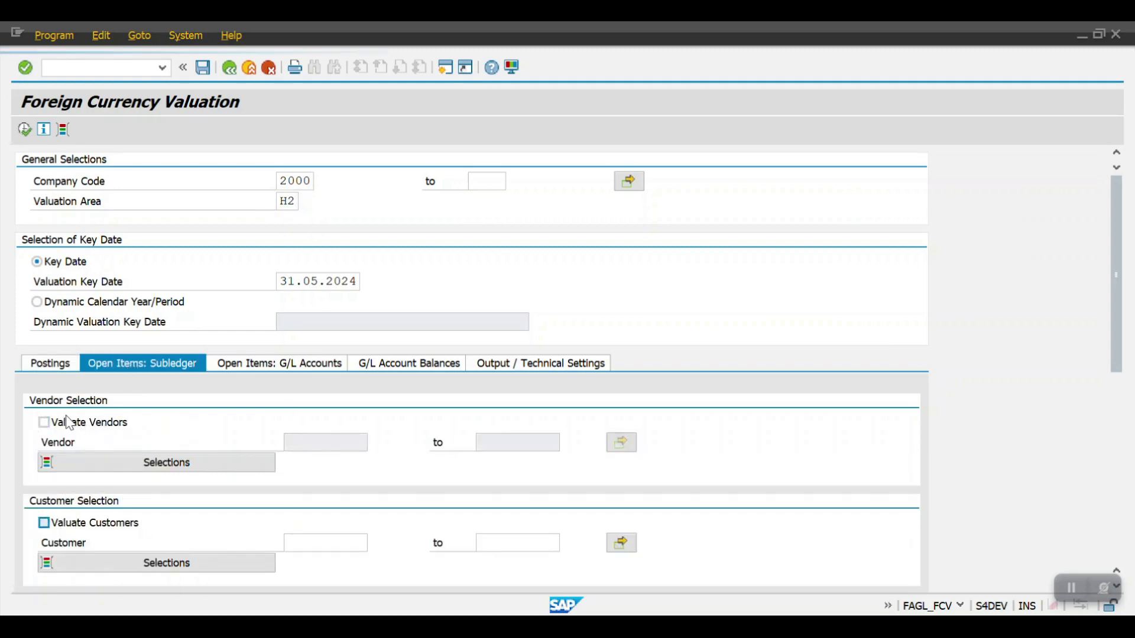
{"action": "left_click", "coordinate": [43, 523]}
{"action": "left_click", "coordinate": [66, 363]}
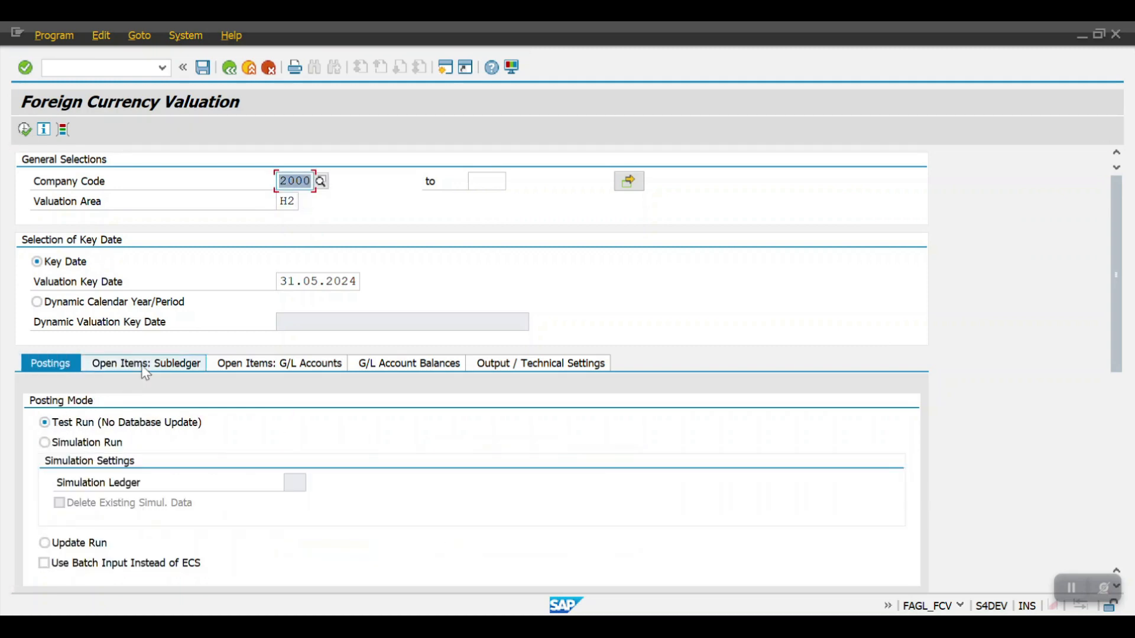
- Include G/L accounts in the open item valuation, execute the test run and open its messages
{"action": "left_click", "coordinate": [243, 363]}
{"action": "left_click", "coordinate": [93, 423]}
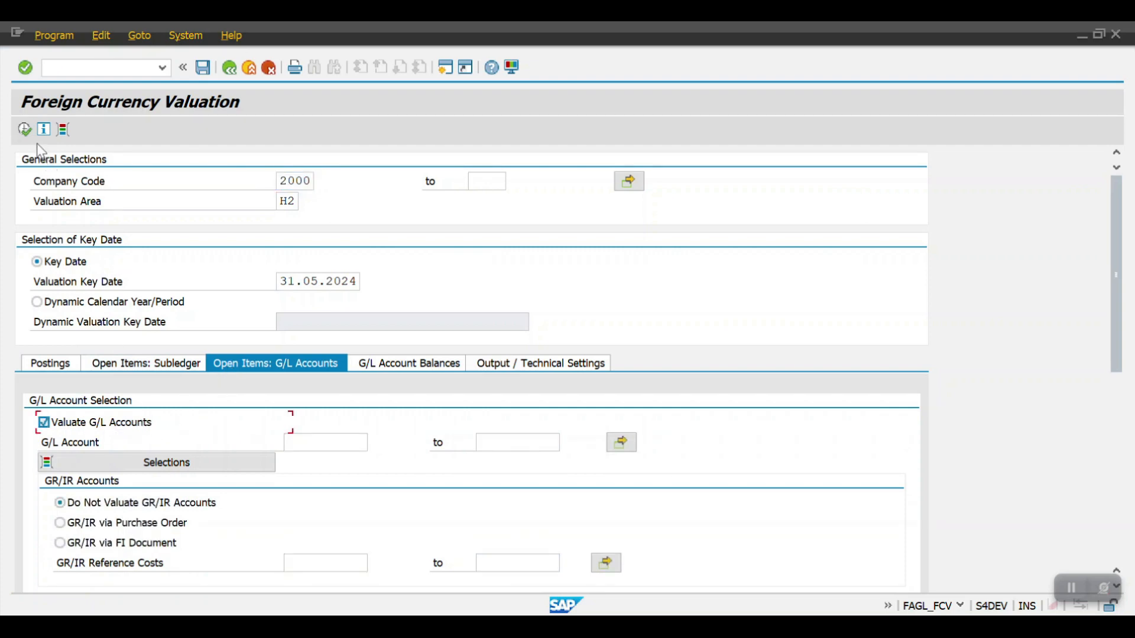
{"action": "left_click", "coordinate": [25, 129]}
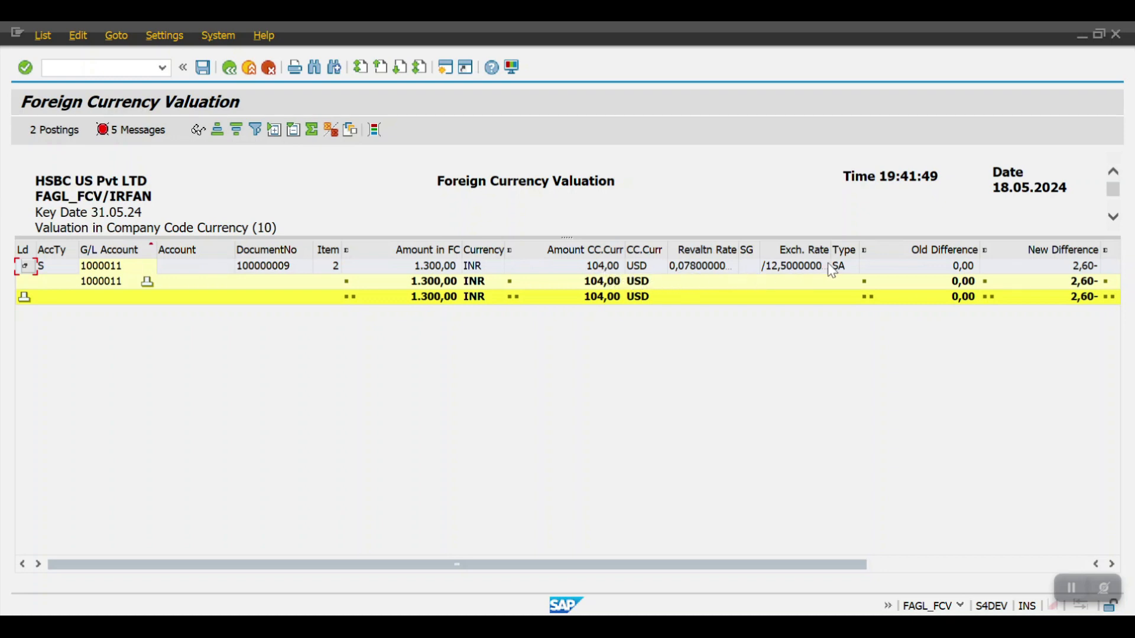
{"action": "left_click", "coordinate": [118, 131]}
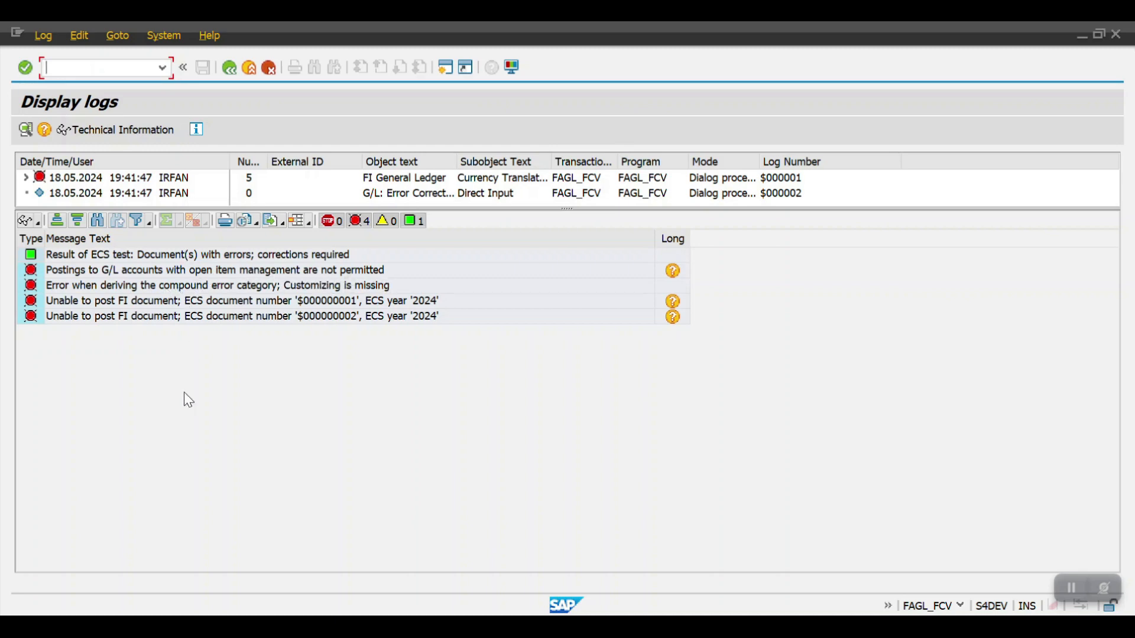
- Start transaction OB09 in another session and open the exchange rate difference account determination for chart of accounts 2000
{"action": "mouse_move", "coordinate": [170, 627]}
{"action": "left_click", "coordinate": [350, 510]}
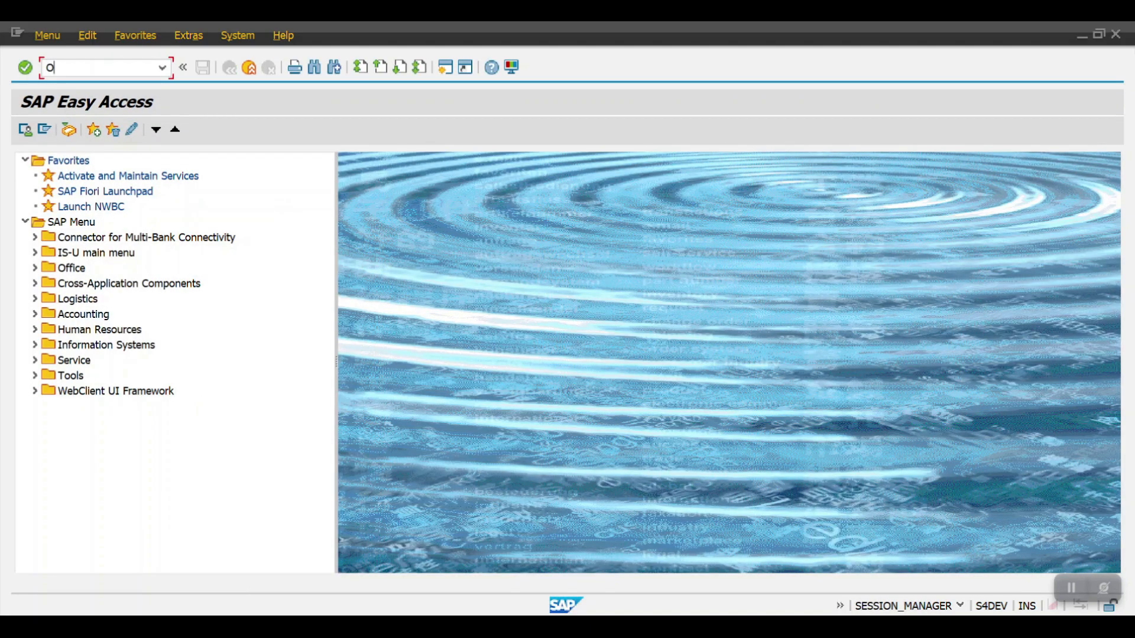
{"action": "type", "text": "OB08"}
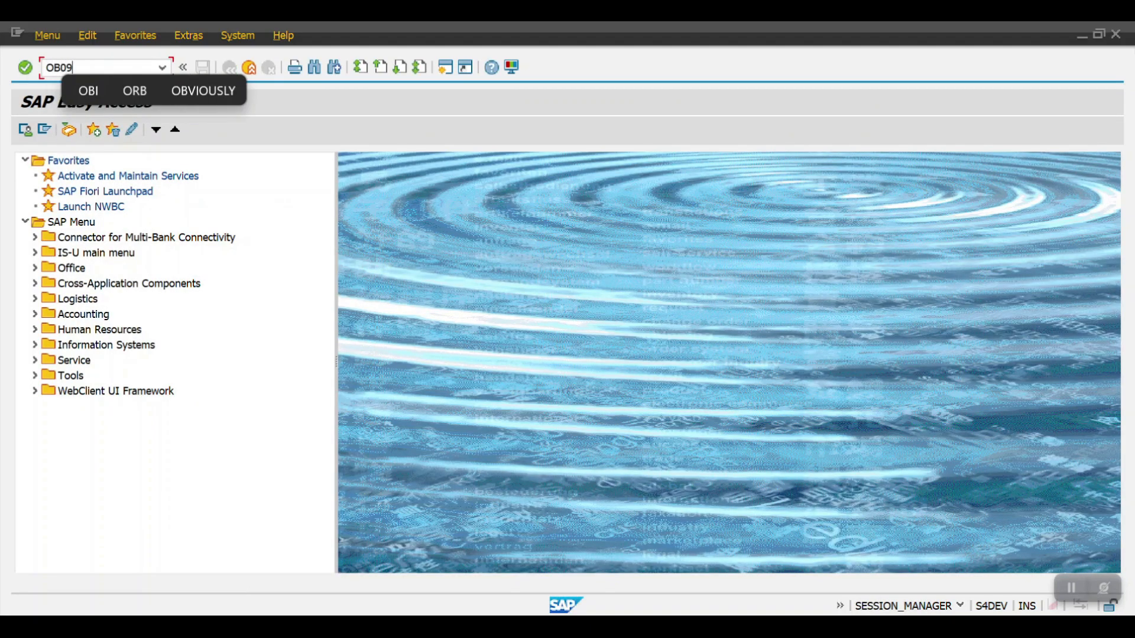
{"action": "key", "text": "Return"}
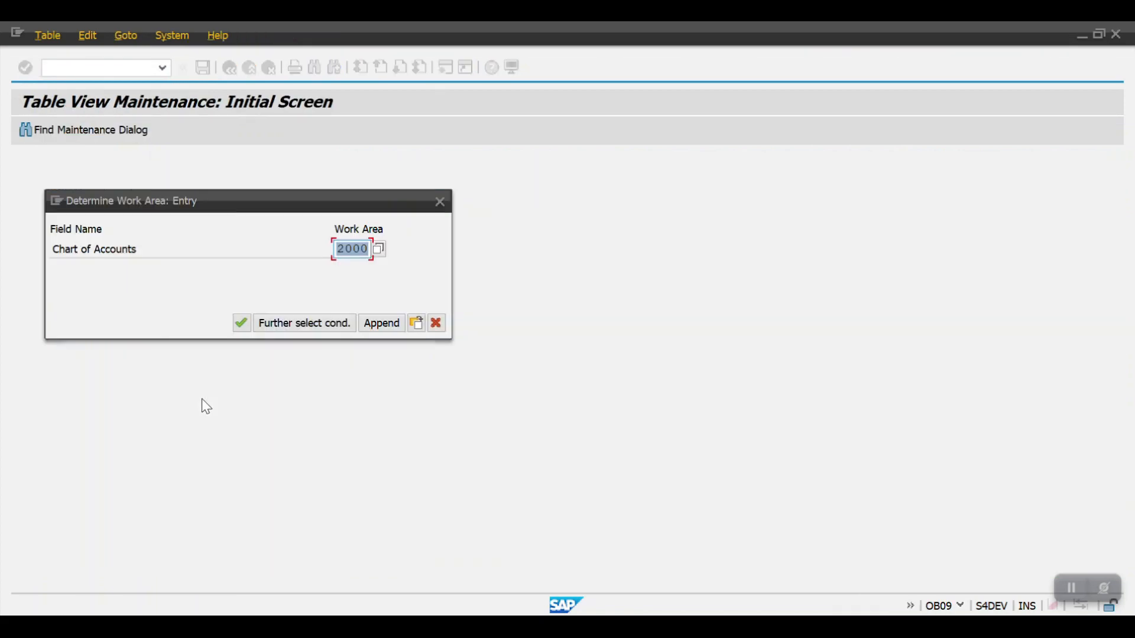
{"action": "left_click", "coordinate": [247, 325]}
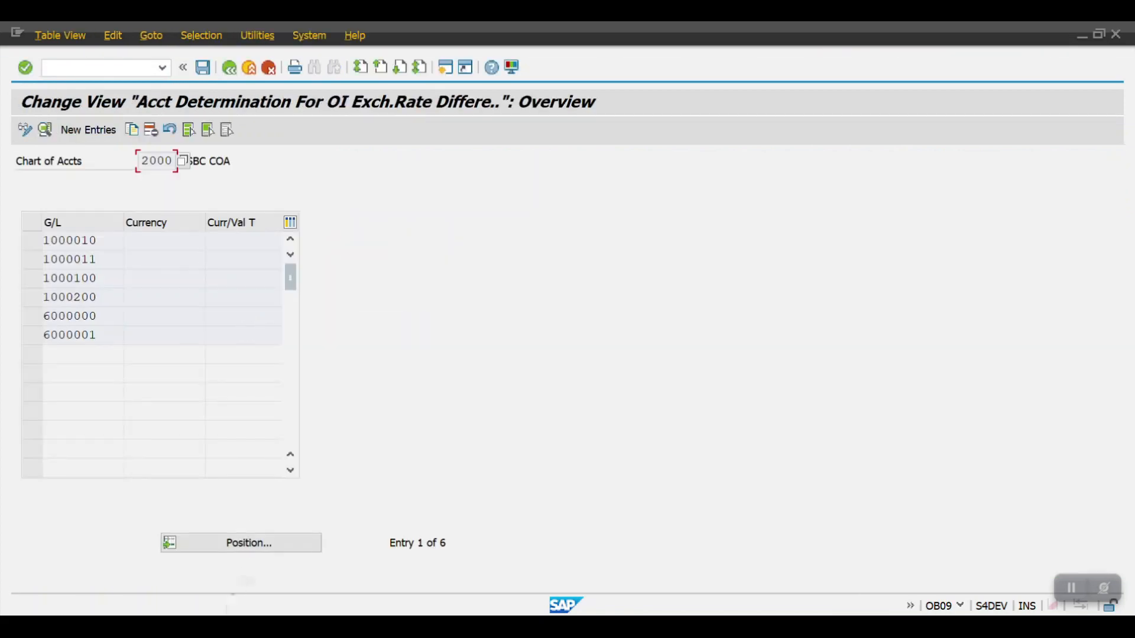
- Close the G/L account classification and new entries overview sessions, then return to the OB09 session
{"action": "mouse_move", "coordinate": [560, 609]}
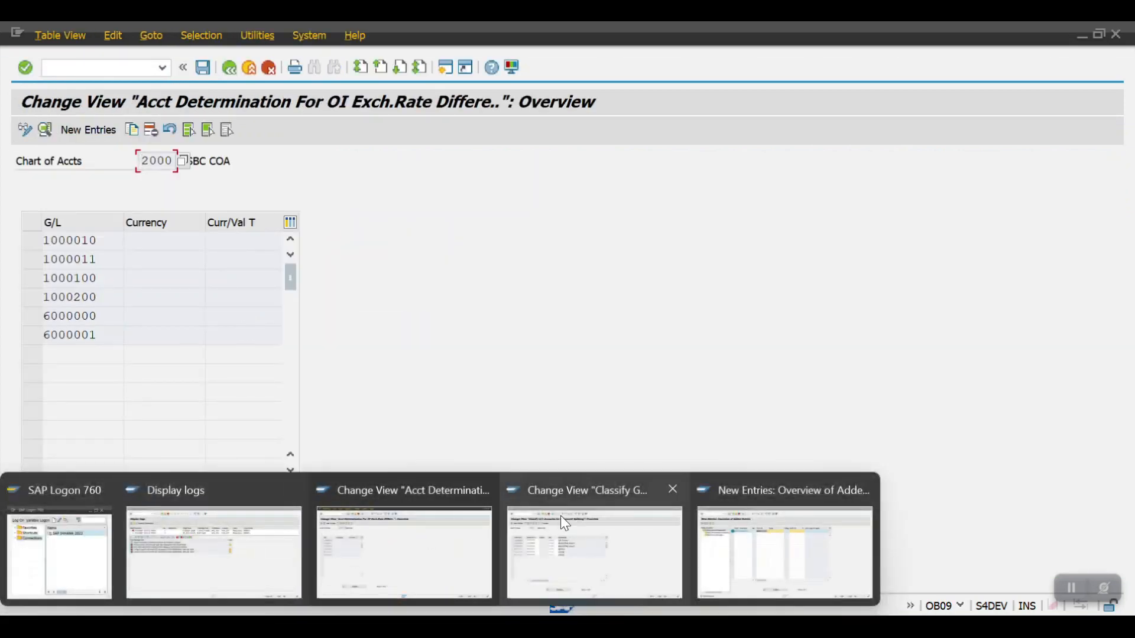
{"action": "left_click", "coordinate": [673, 490]}
{"action": "left_click", "coordinate": [671, 490]}
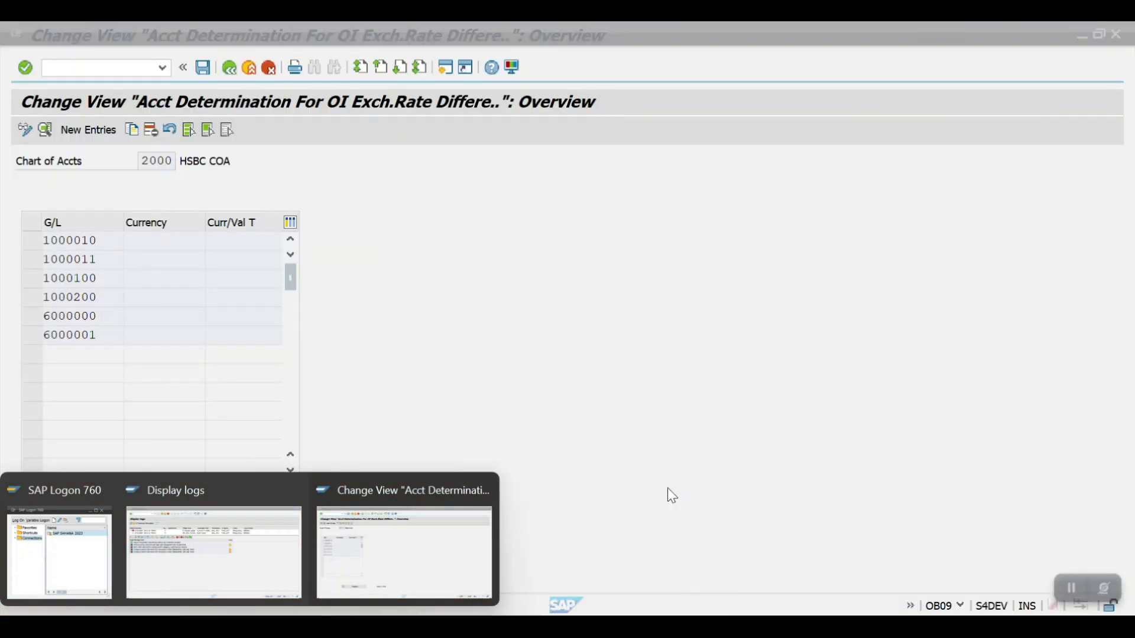
{"action": "left_click", "coordinate": [375, 550]}
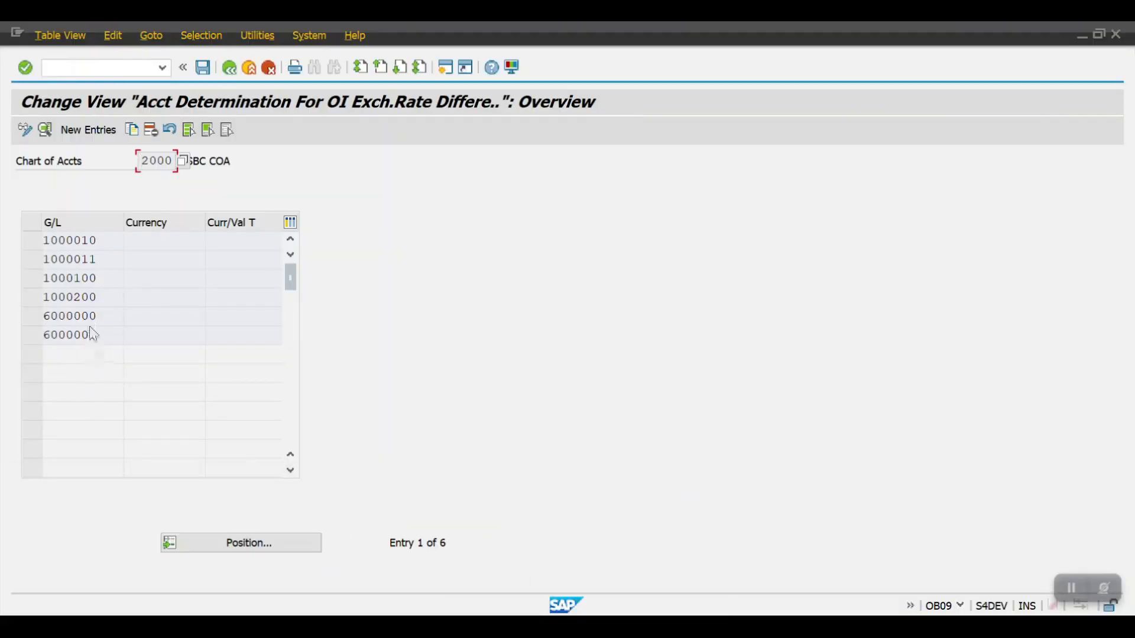
- Open the account determination of G/L account 1000011 and compare it with the valuated account and error messages in the valuation session
{"action": "double_click", "coordinate": [76, 256]}
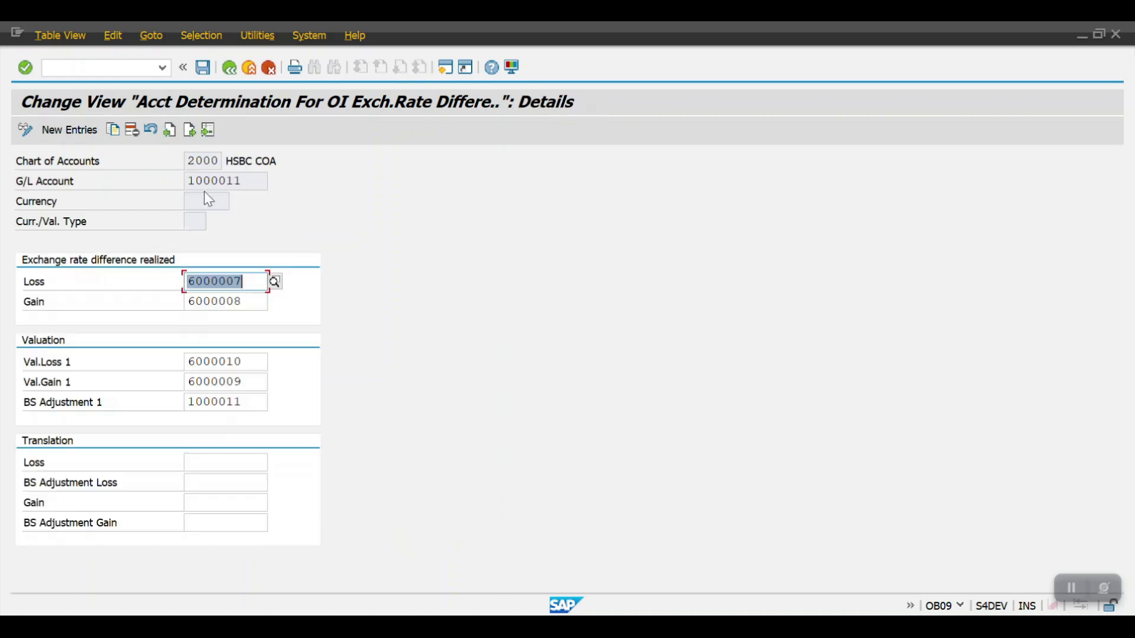
{"action": "left_click", "coordinate": [249, 181]}
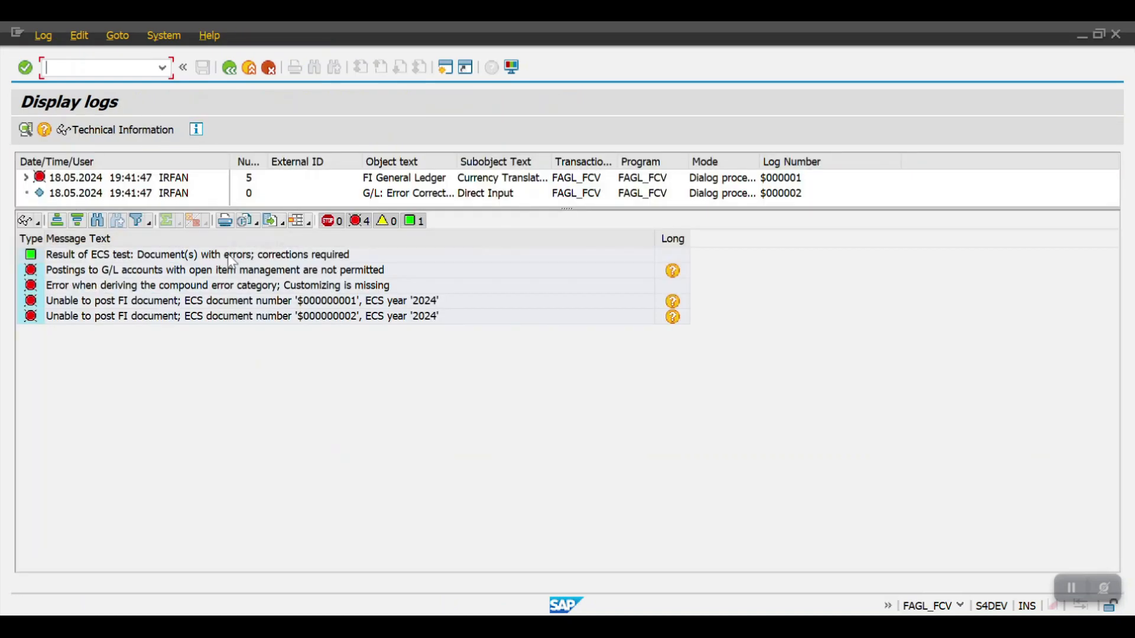
{"action": "left_click", "coordinate": [229, 67]}
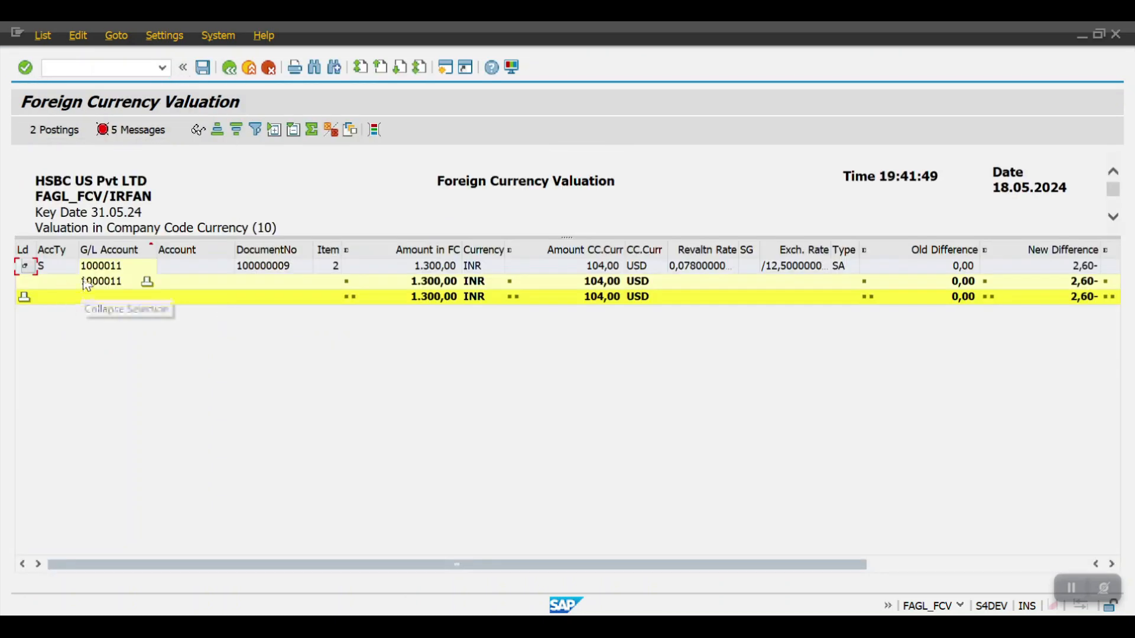
{"action": "double_click", "coordinate": [115, 283]}
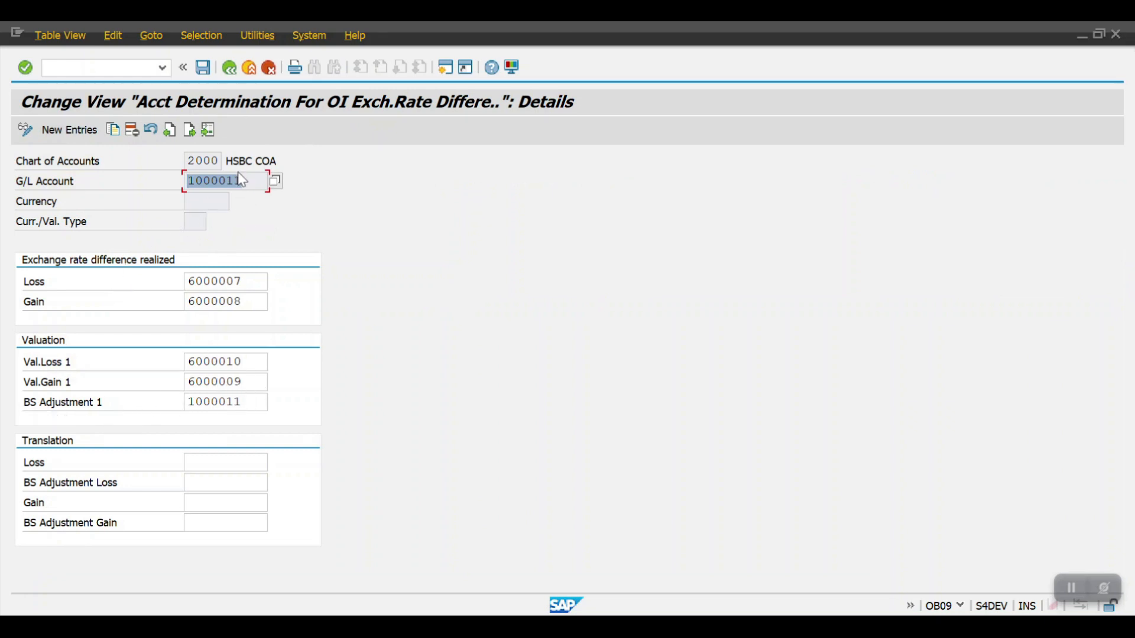
{"action": "key", "text": "F3"}
{"action": "left_click", "coordinate": [137, 131]}
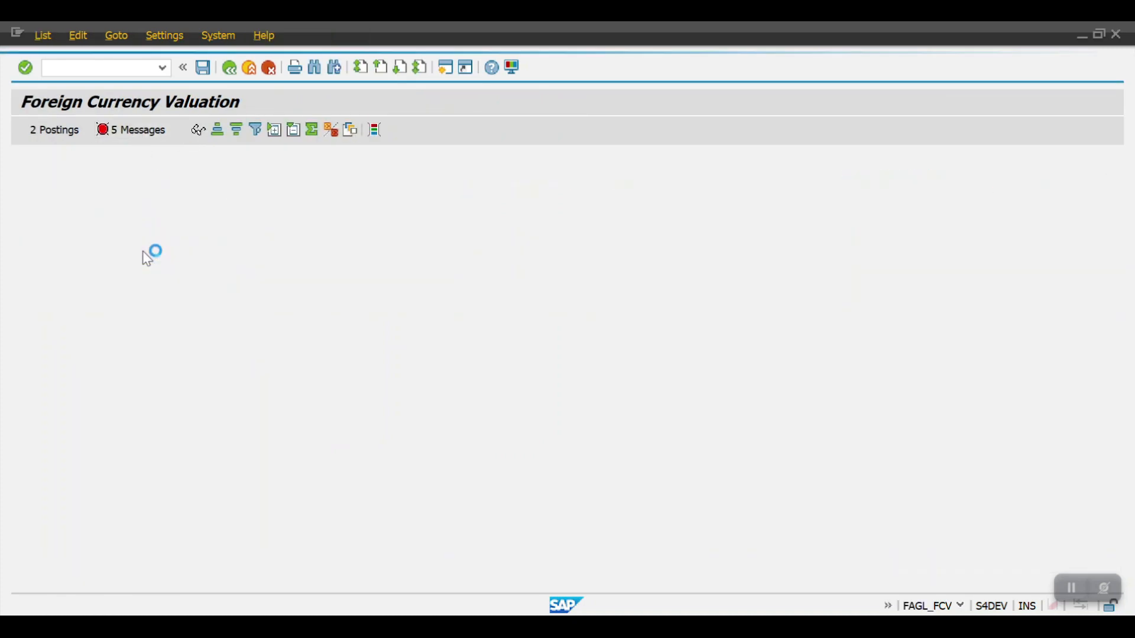
{"action": "left_click", "coordinate": [72, 271]}
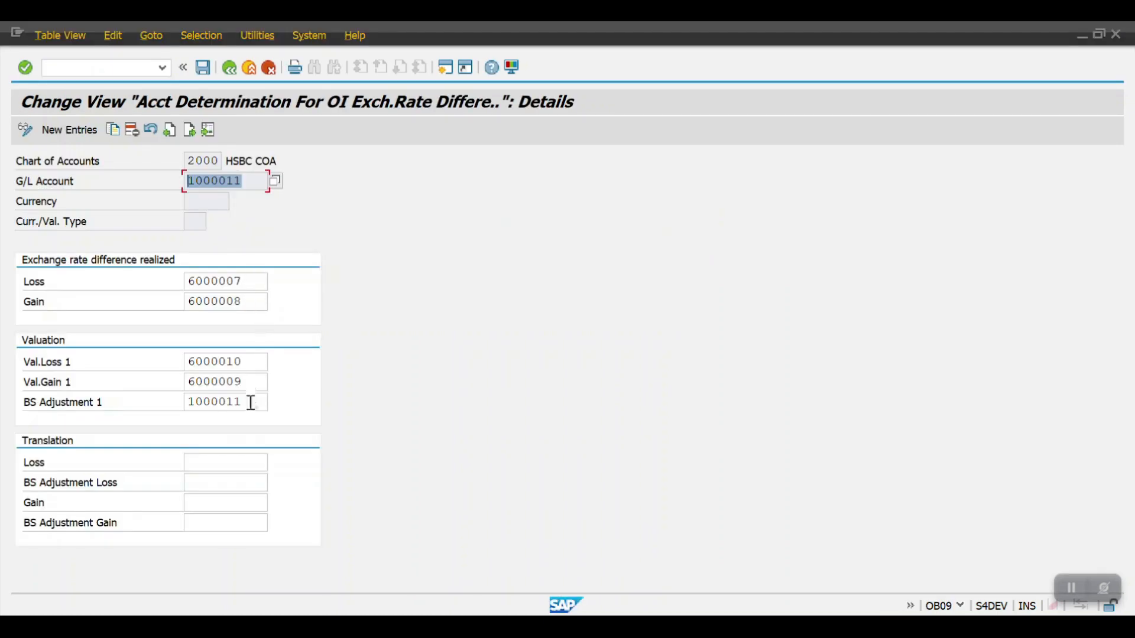
- Set BS Adjustment 1 of G/L account 1000011 to 1000010 and save it in the HSBC Config customizing request
{"action": "left_click", "coordinate": [251, 403]}
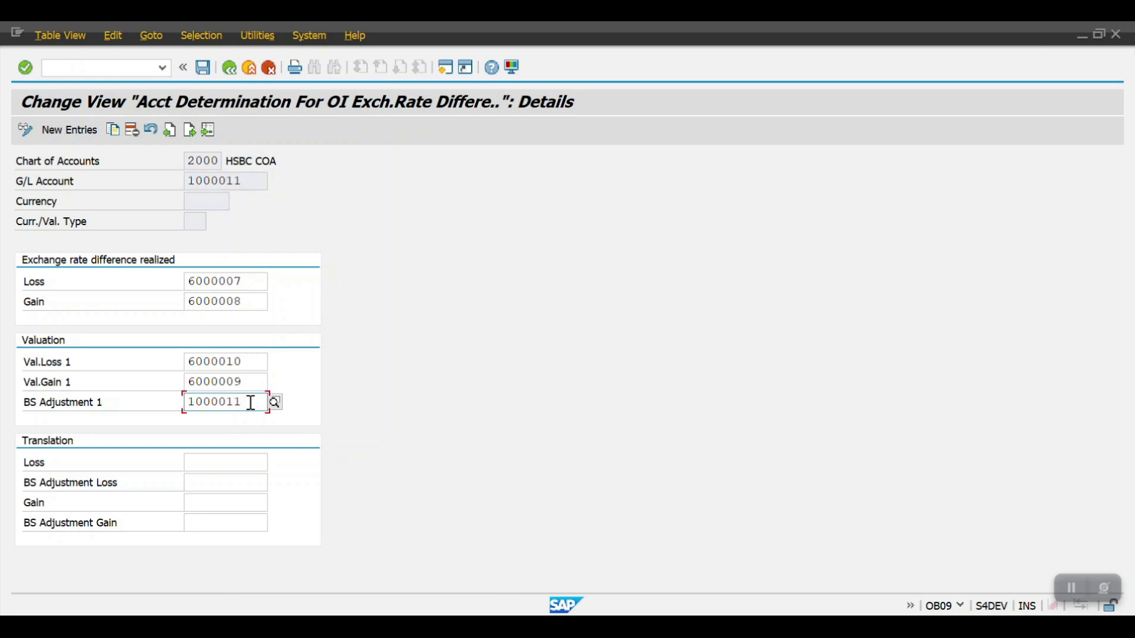
{"action": "key", "text": "BackSpace"}
{"action": "type", "text": "0"}
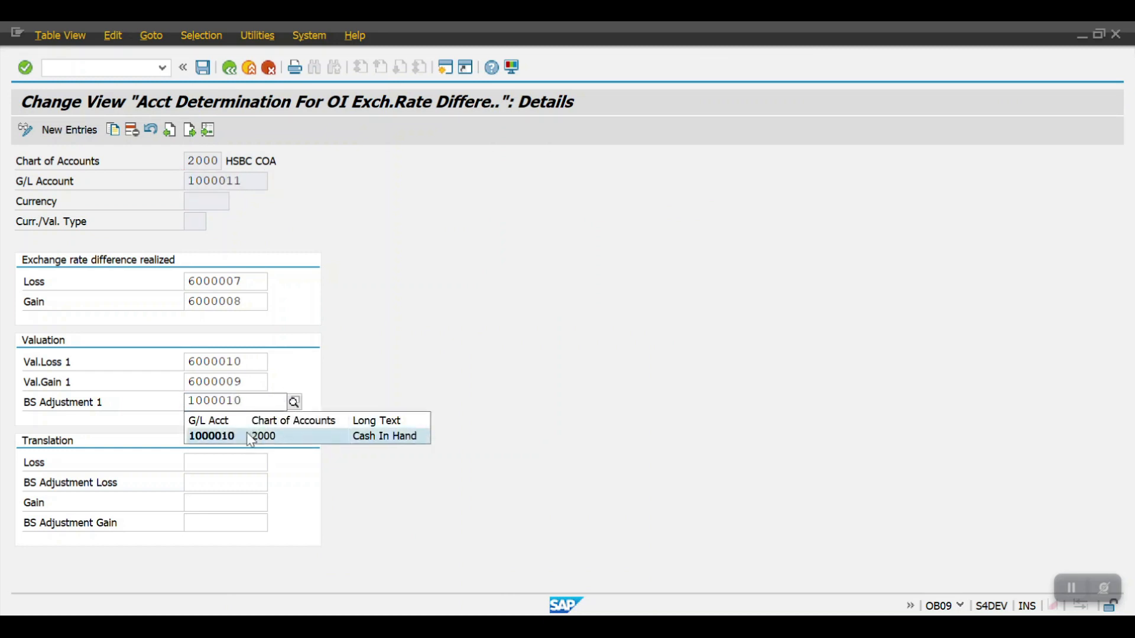
{"action": "left_click", "coordinate": [250, 437]}
{"action": "key", "text": "ctrl+s"}
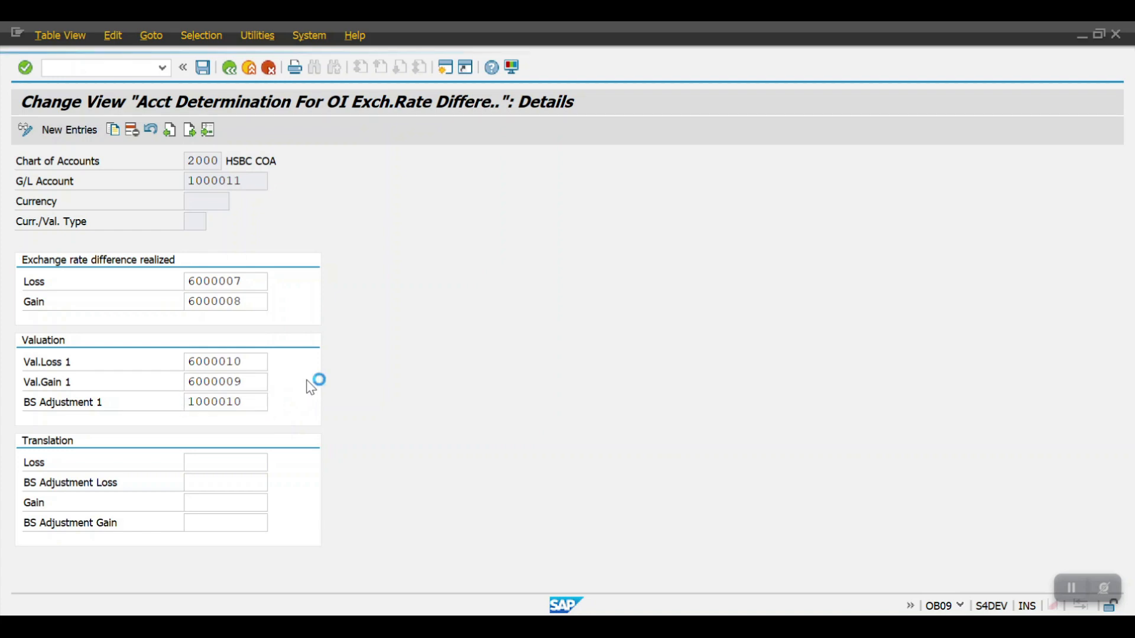
{"action": "left_click", "coordinate": [372, 323]}
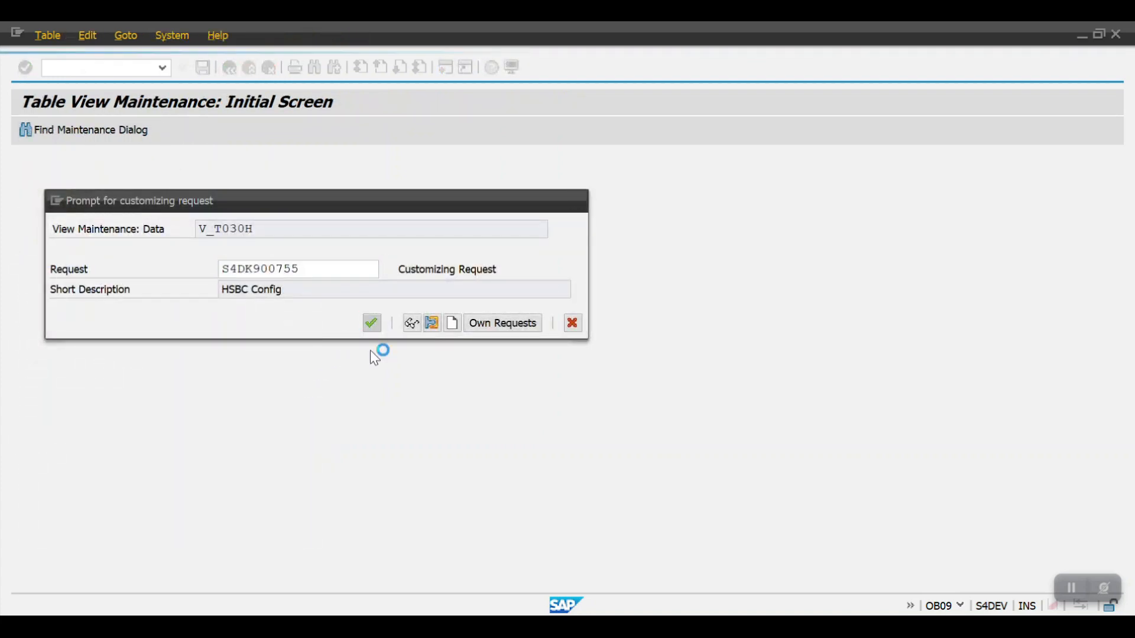
- Return to the valuation session and rerun the H2 test run with the same selections
{"action": "key", "text": "alt+Tab"}
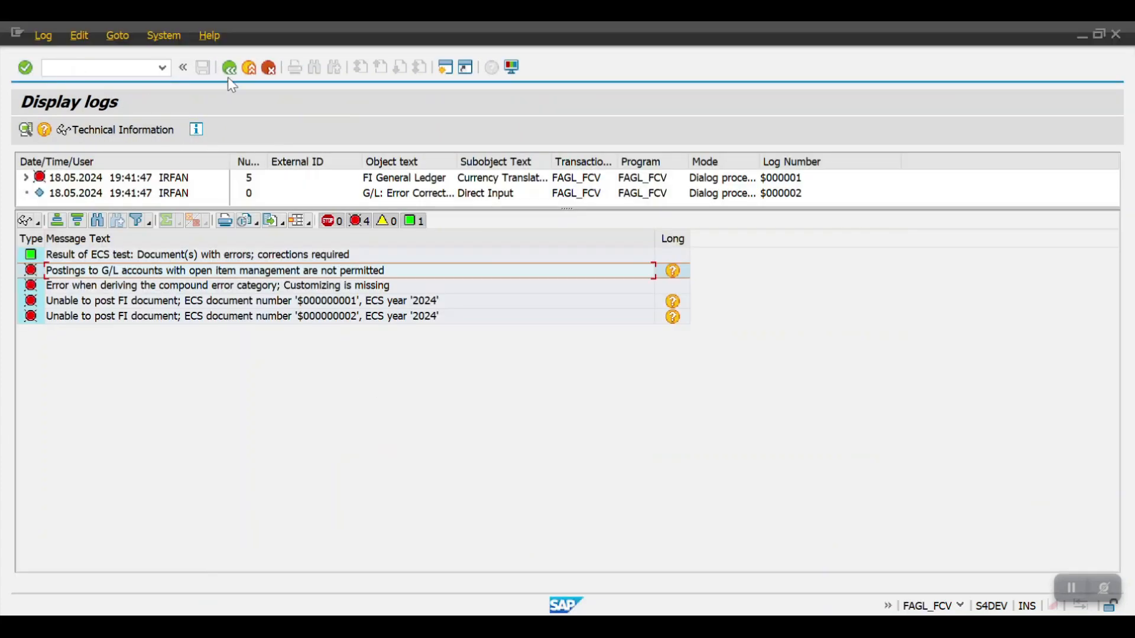
{"action": "left_click", "coordinate": [230, 69]}
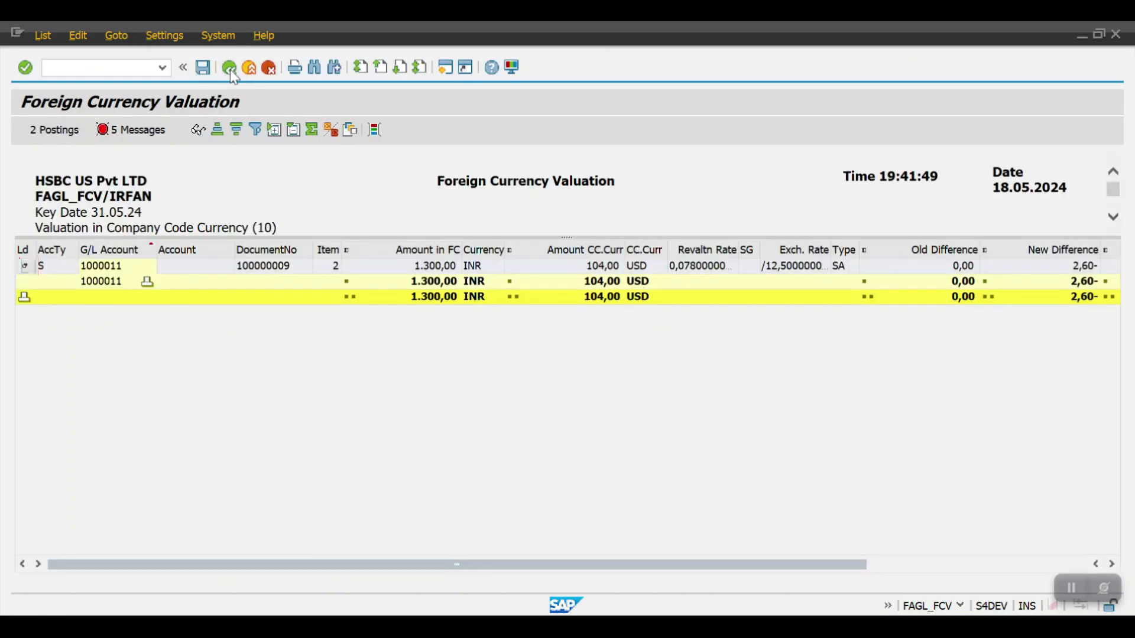
{"action": "left_click", "coordinate": [231, 69]}
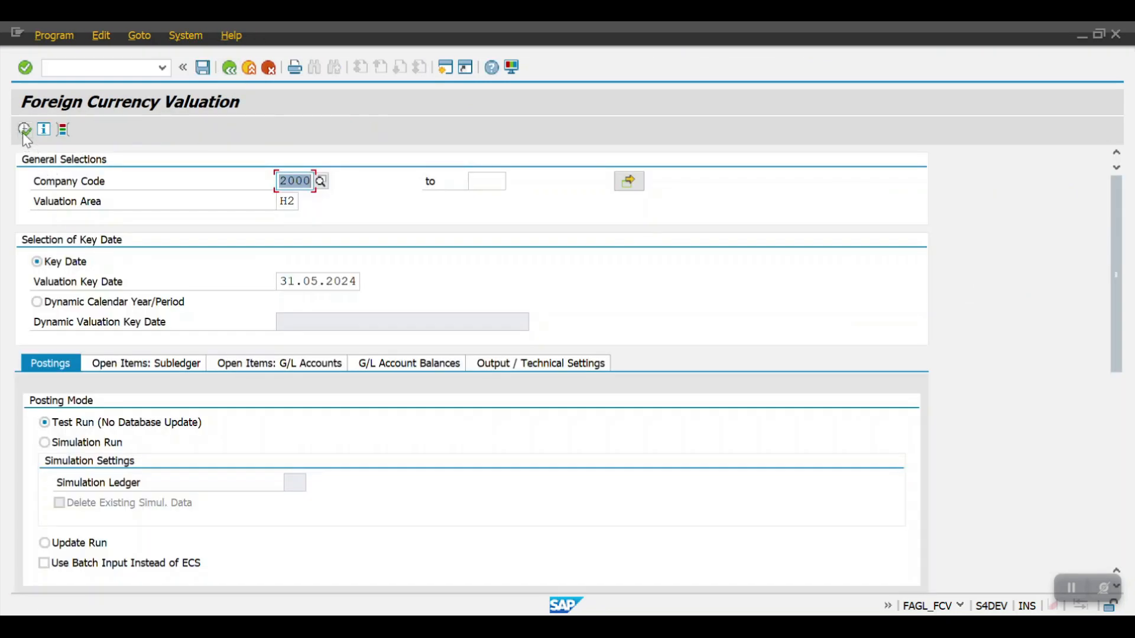
{"action": "left_click", "coordinate": [24, 130]}
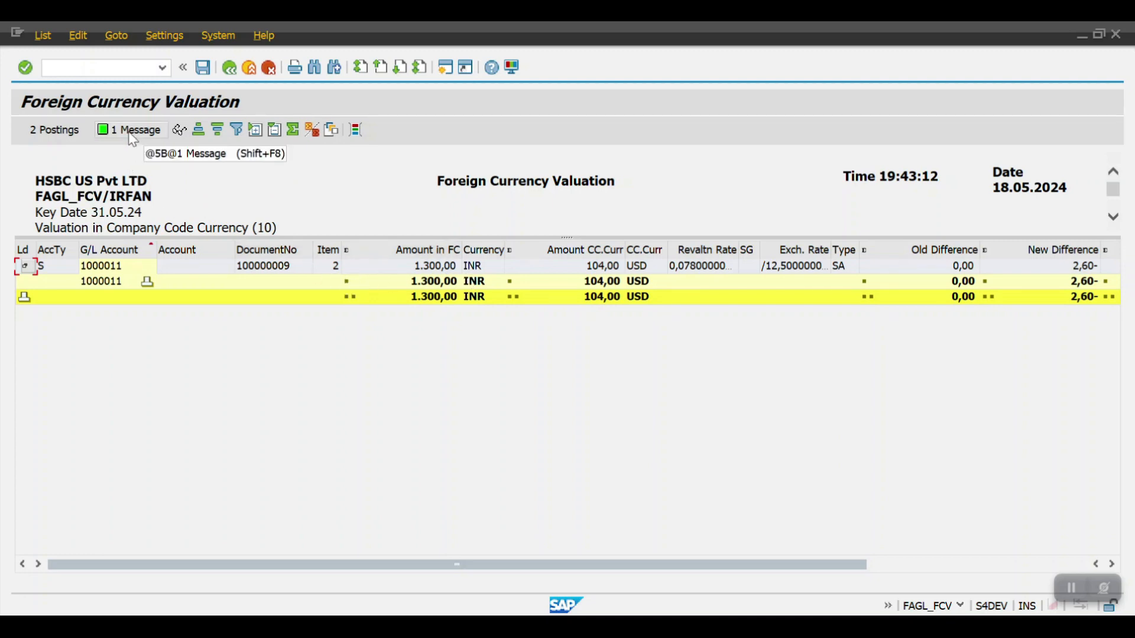
- Open the proposed postings and check the posting dates of the valuation and reversal documents
{"action": "left_click", "coordinate": [53, 135]}
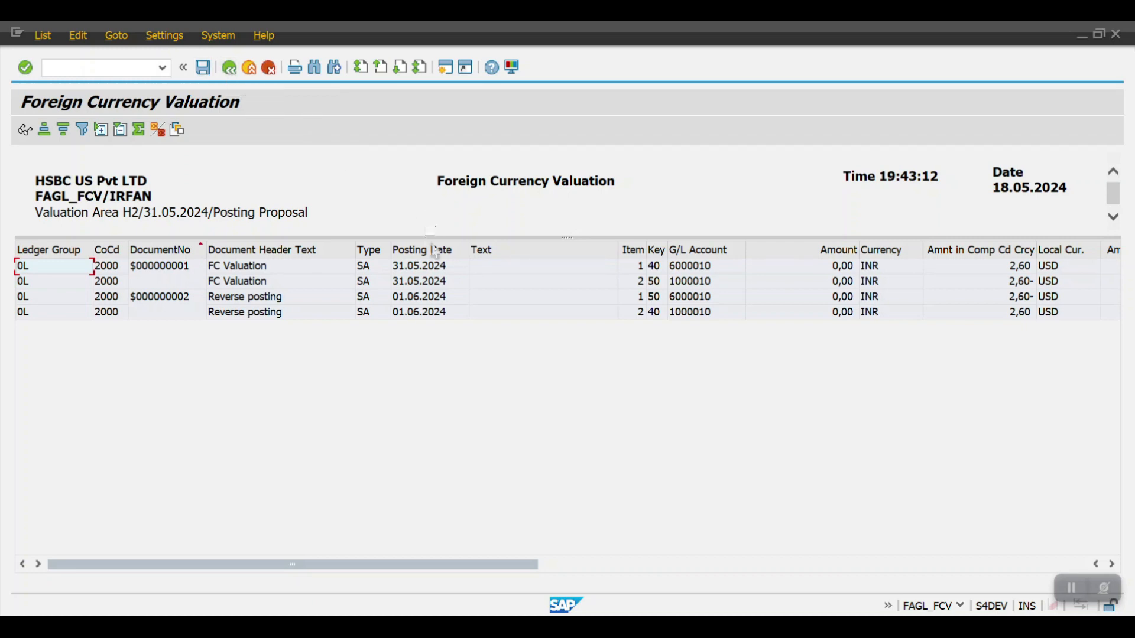
{"action": "left_click", "coordinate": [426, 269]}
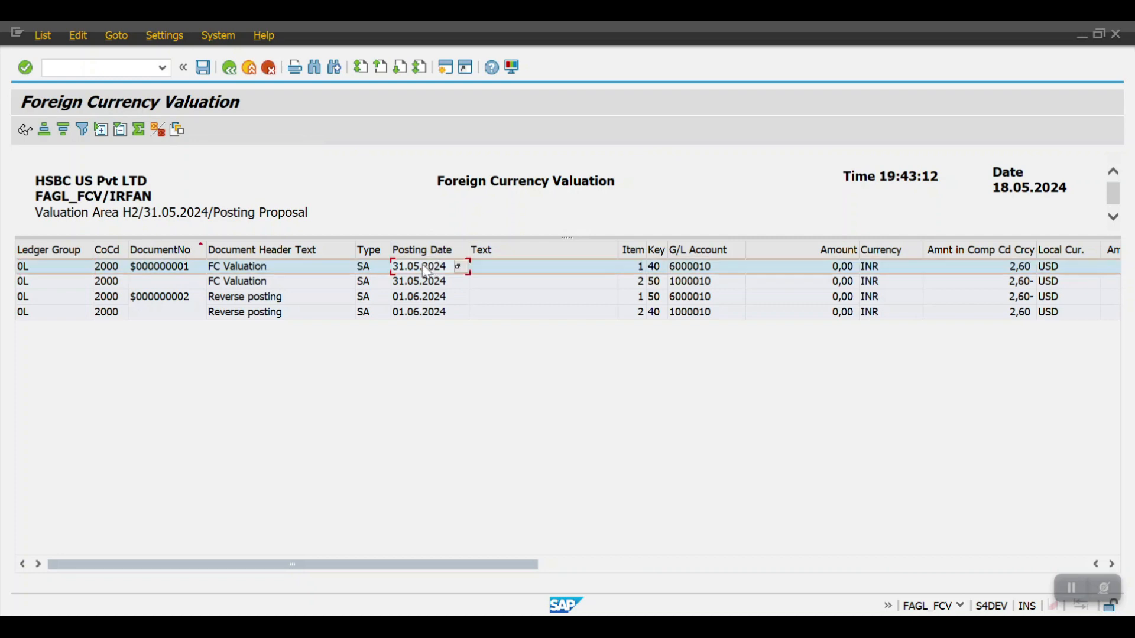
{"action": "left_click", "coordinate": [423, 298]}
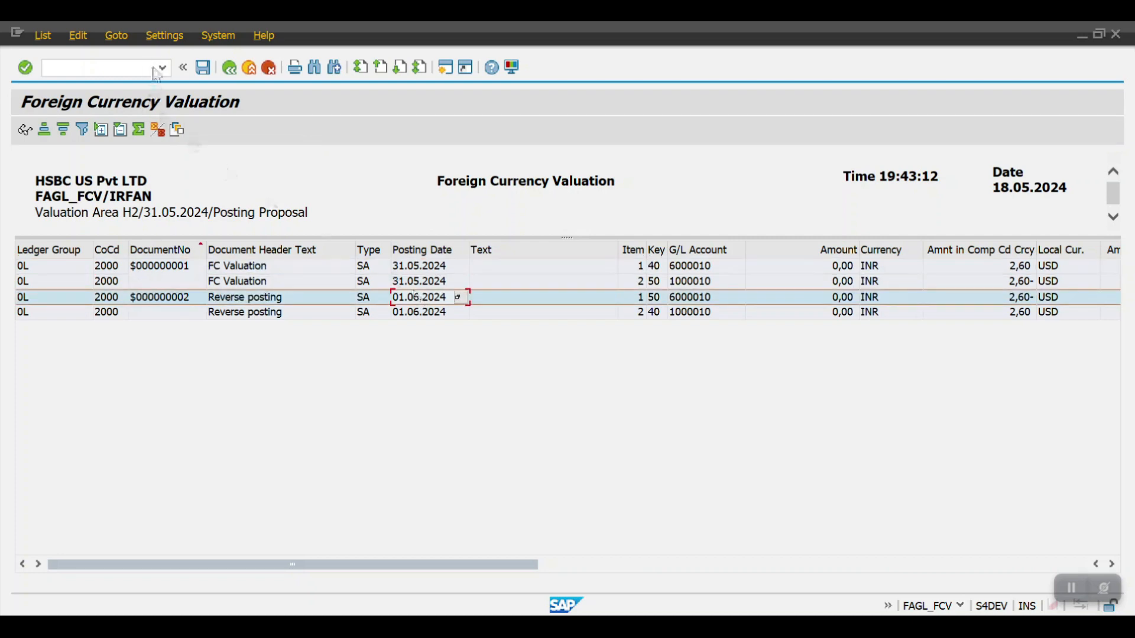
- Return to the valuation selections, set the valuation area to H3 and deselect the valuation of G/L account open items
{"action": "left_click", "coordinate": [228, 67]}
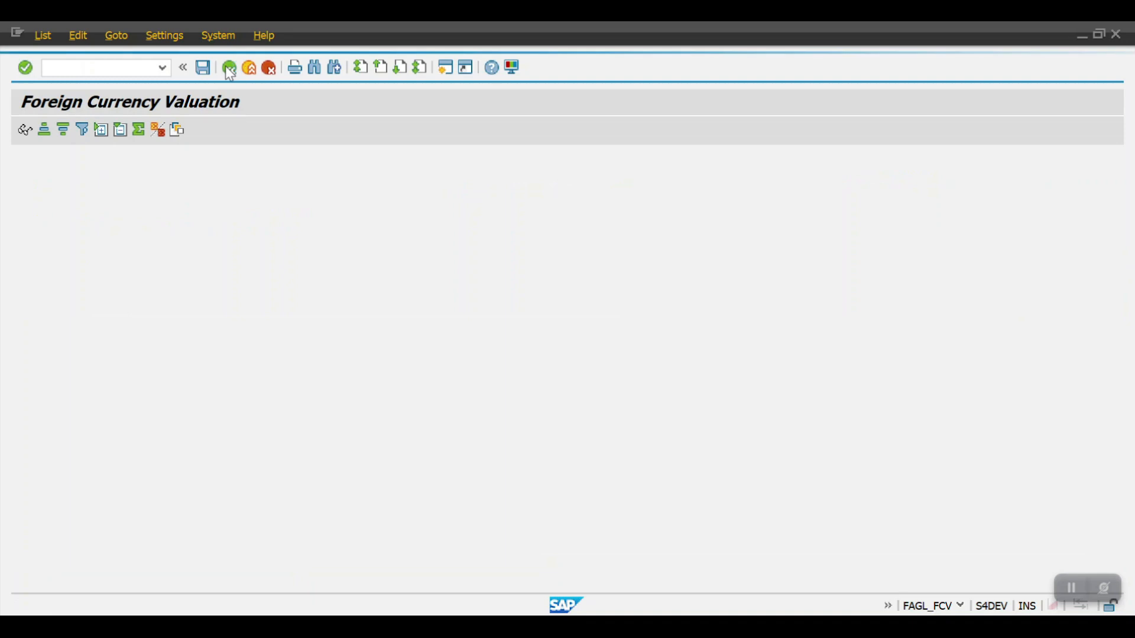
{"action": "left_click", "coordinate": [228, 68]}
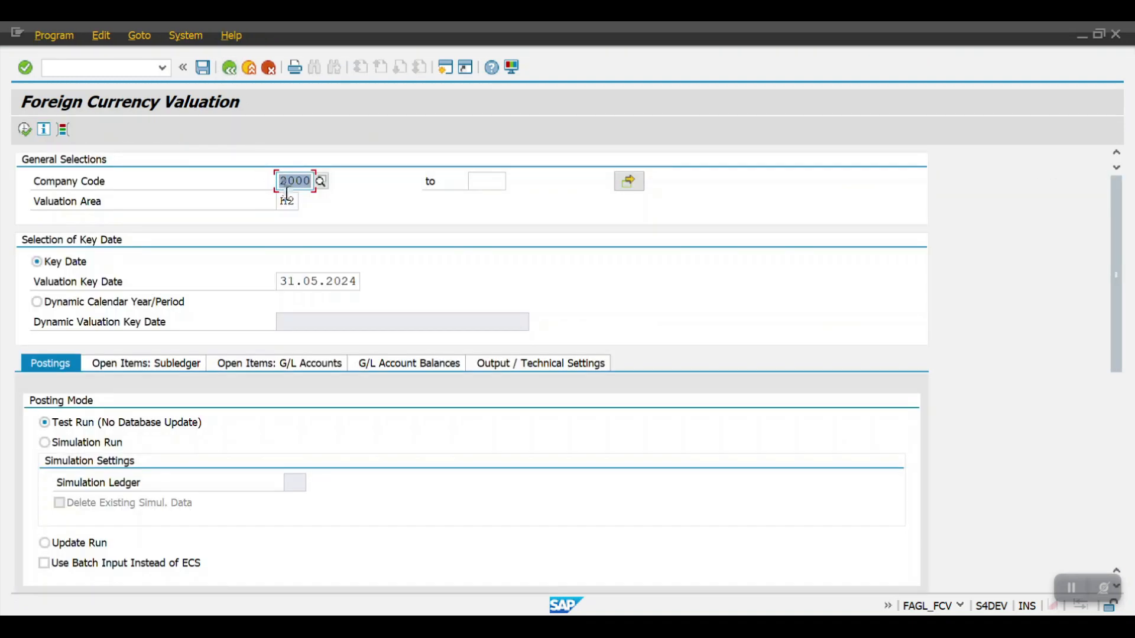
{"action": "left_click", "coordinate": [295, 201]}
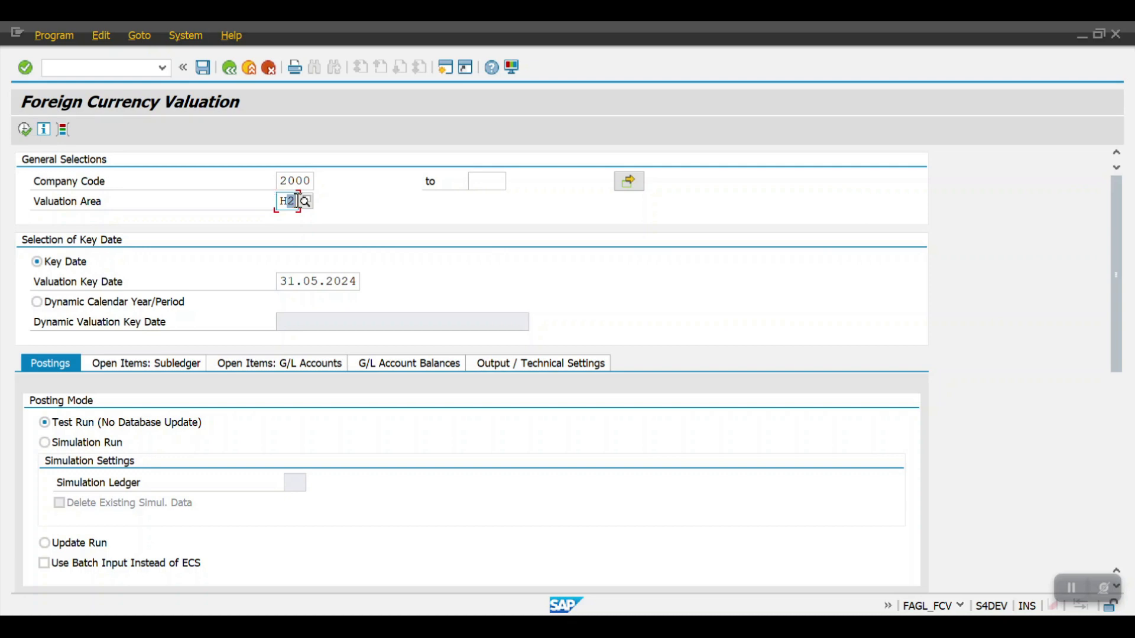
{"action": "type", "text": "3"}
{"action": "left_click", "coordinate": [316, 241]}
{"action": "left_click", "coordinate": [225, 366]}
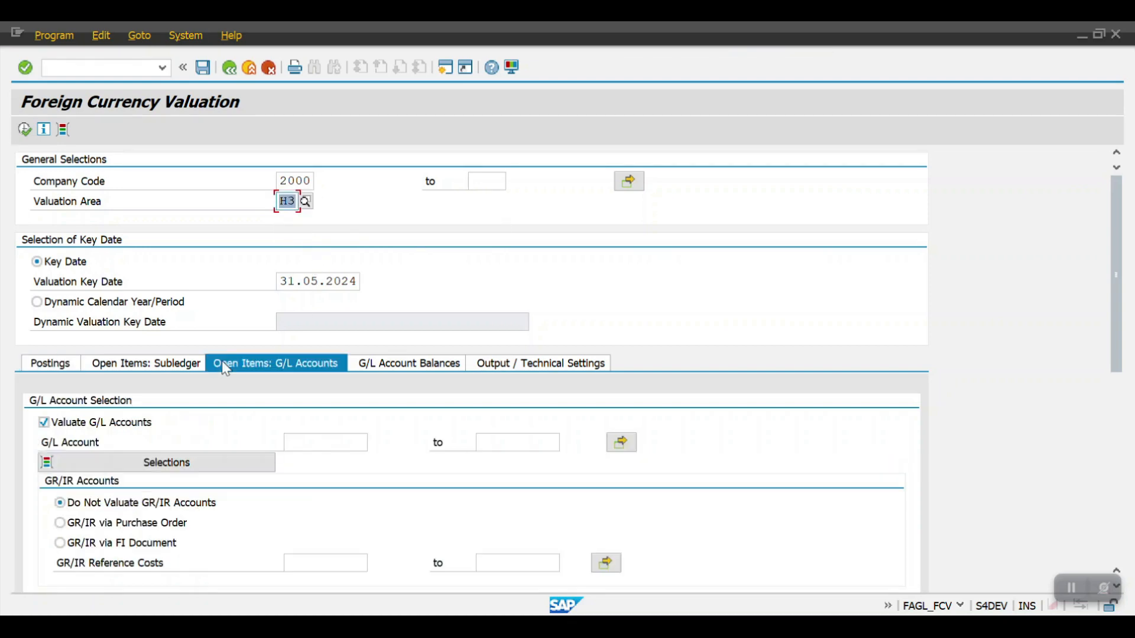
{"action": "left_click", "coordinate": [87, 424]}
{"action": "left_click", "coordinate": [59, 366]}
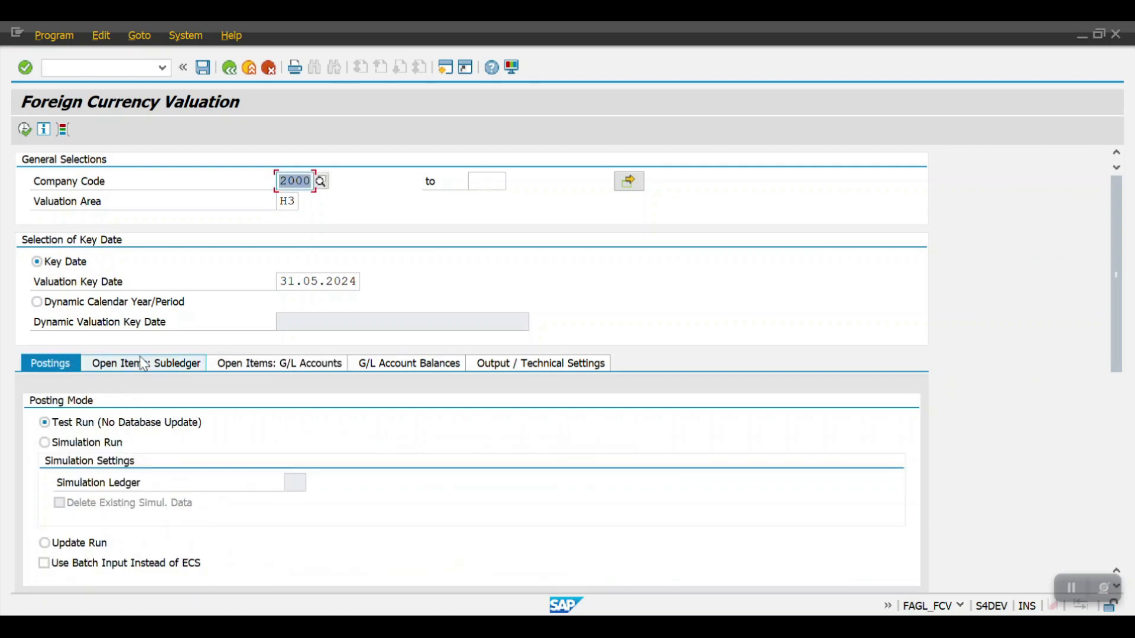
- Select the valuation of G/L account balances including P&L accounts and execute the H3 test run
{"action": "left_click", "coordinate": [417, 369]}
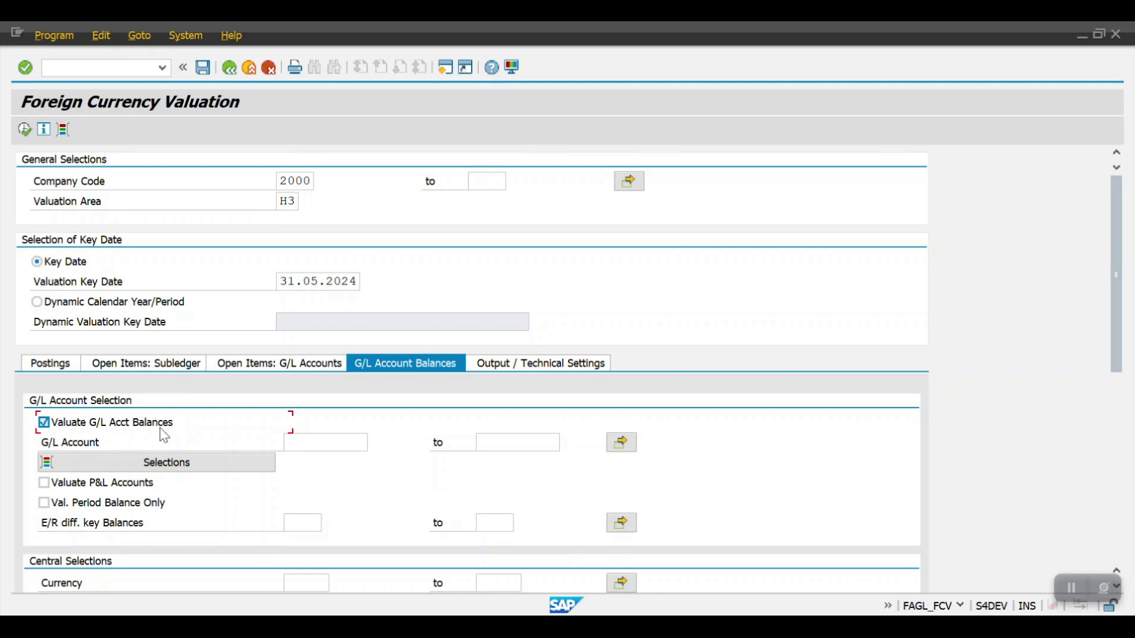
{"action": "left_click", "coordinate": [70, 485]}
{"action": "left_click", "coordinate": [24, 134]}
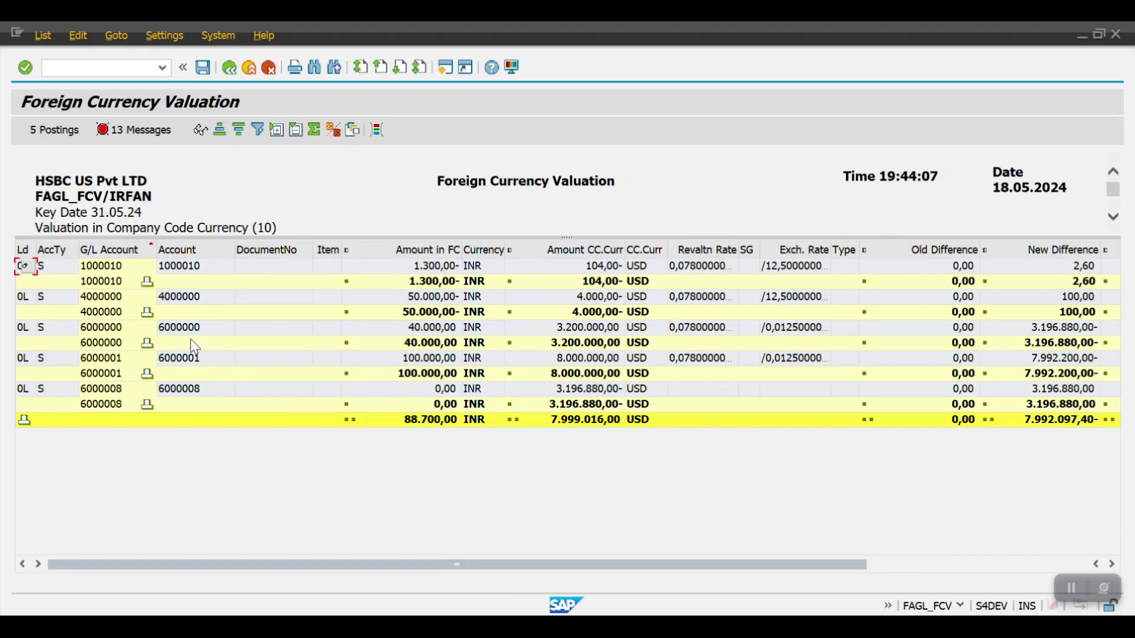
- Examine the valuated accounts 1000010 and 4000000 and the messages on accounts 6000009, 6000000 and 6000001, then return to the valuation list
{"action": "left_click", "coordinate": [184, 268]}
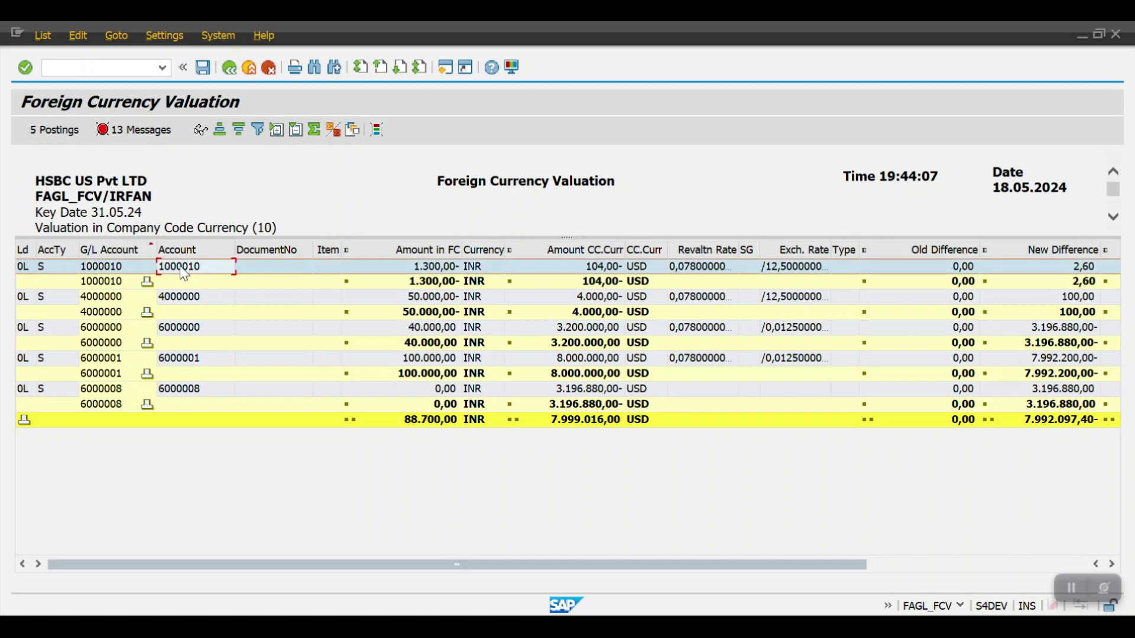
{"action": "left_click", "coordinate": [185, 300]}
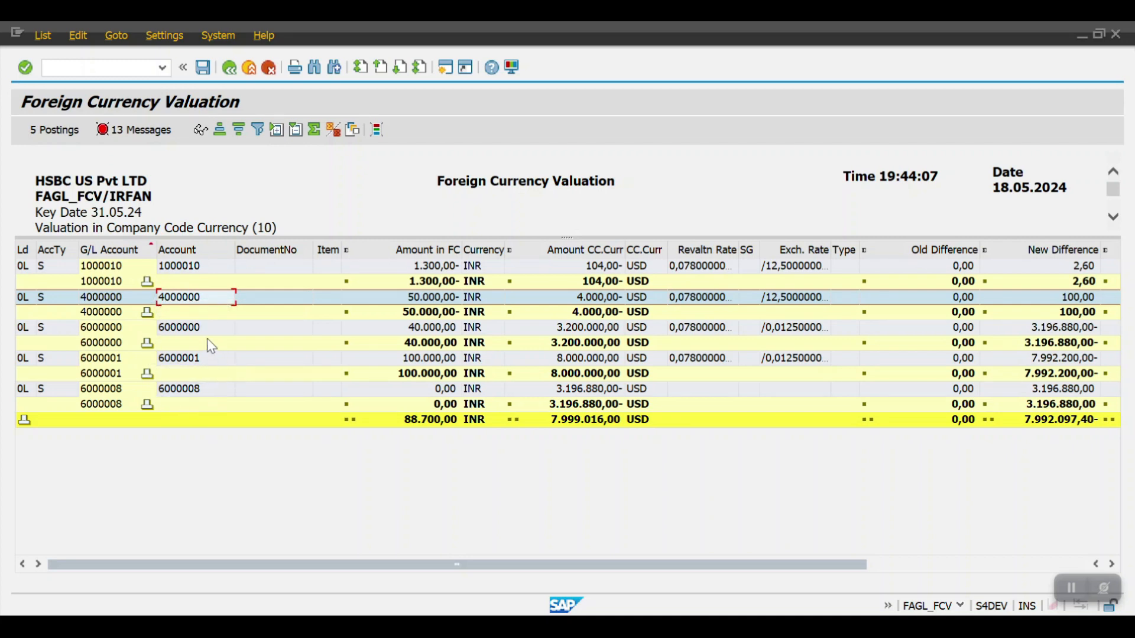
{"action": "left_click", "coordinate": [146, 136]}
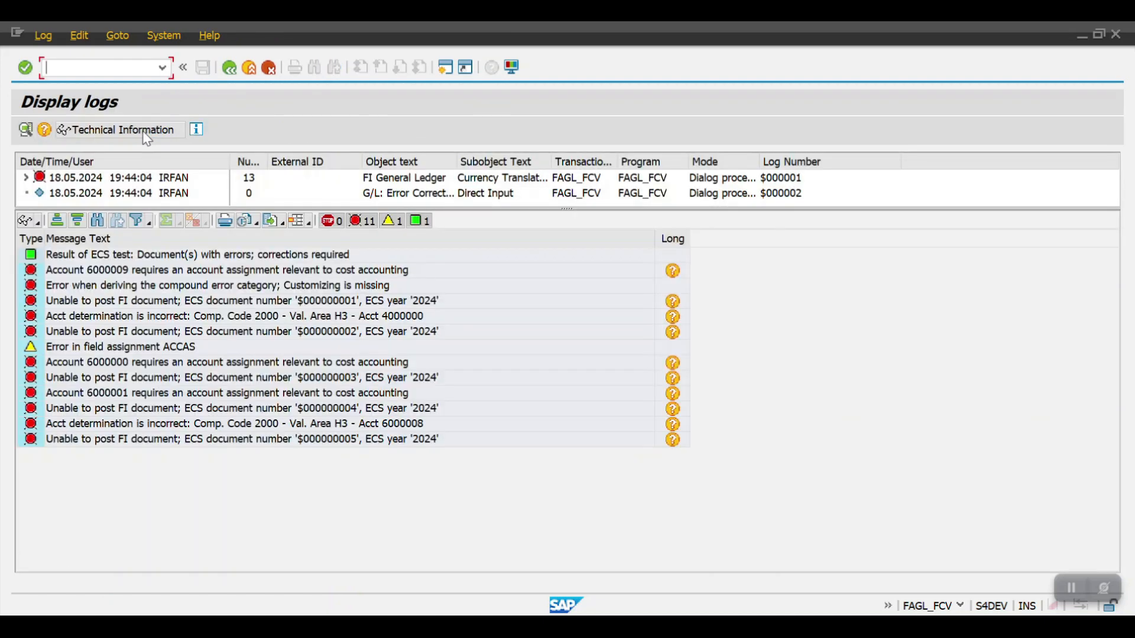
{"action": "left_click", "coordinate": [73, 272]}
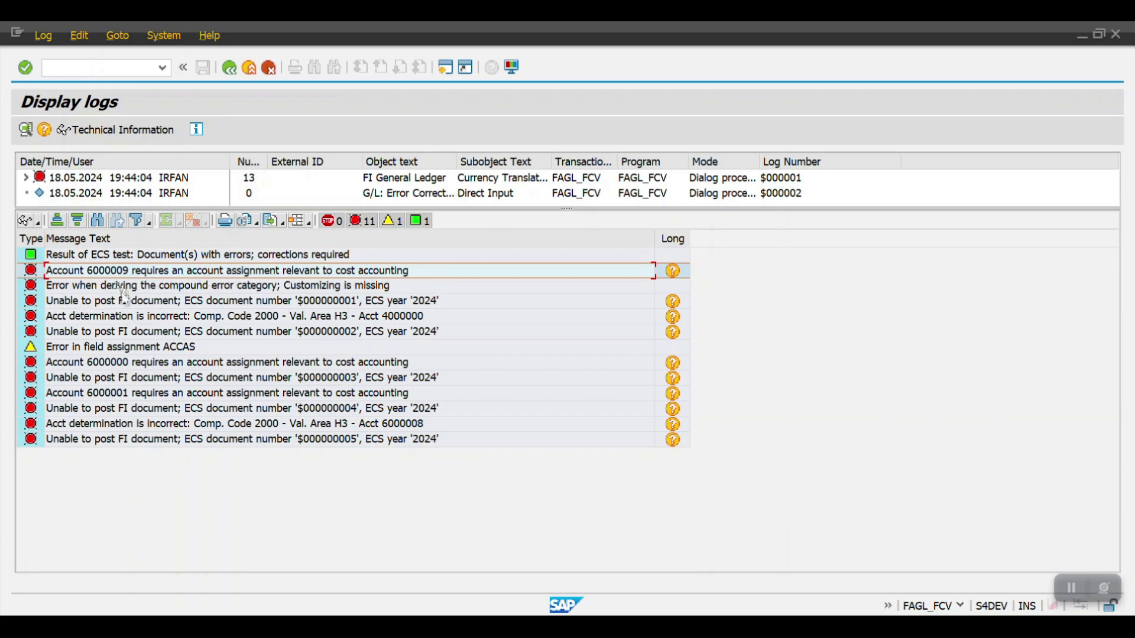
{"action": "left_click", "coordinate": [134, 363]}
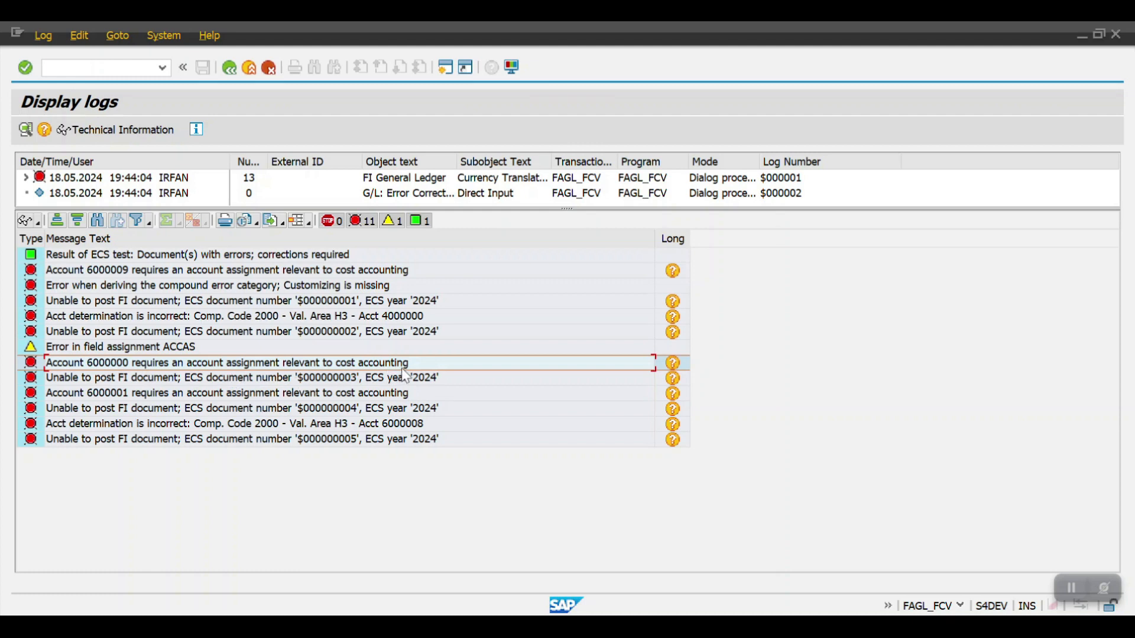
{"action": "left_click", "coordinate": [93, 395]}
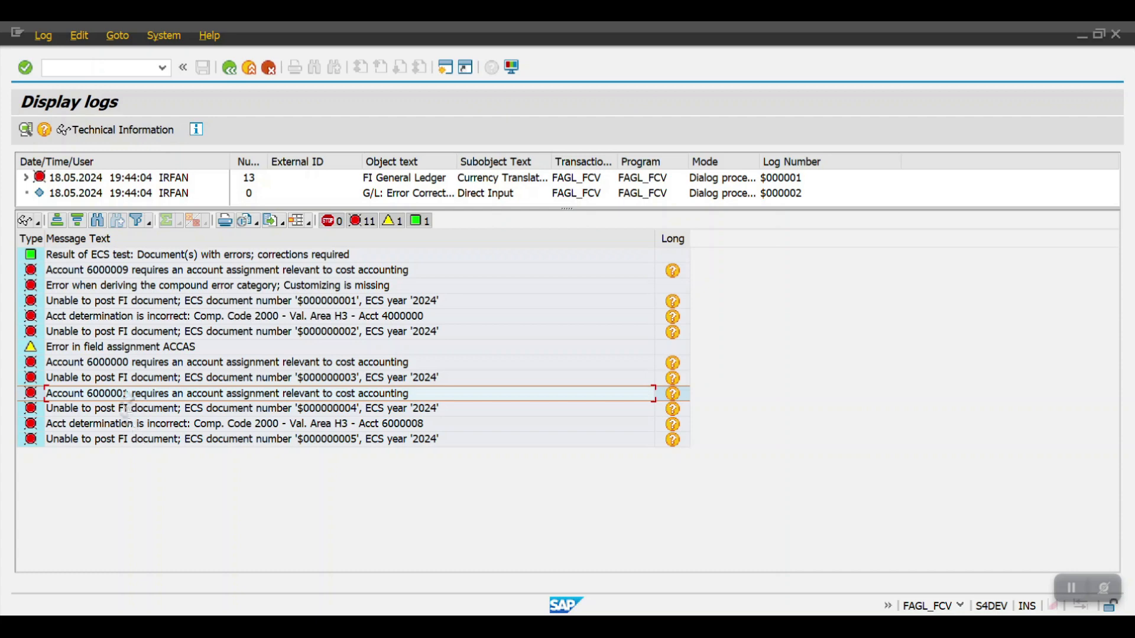
{"action": "left_click", "coordinate": [229, 68]}
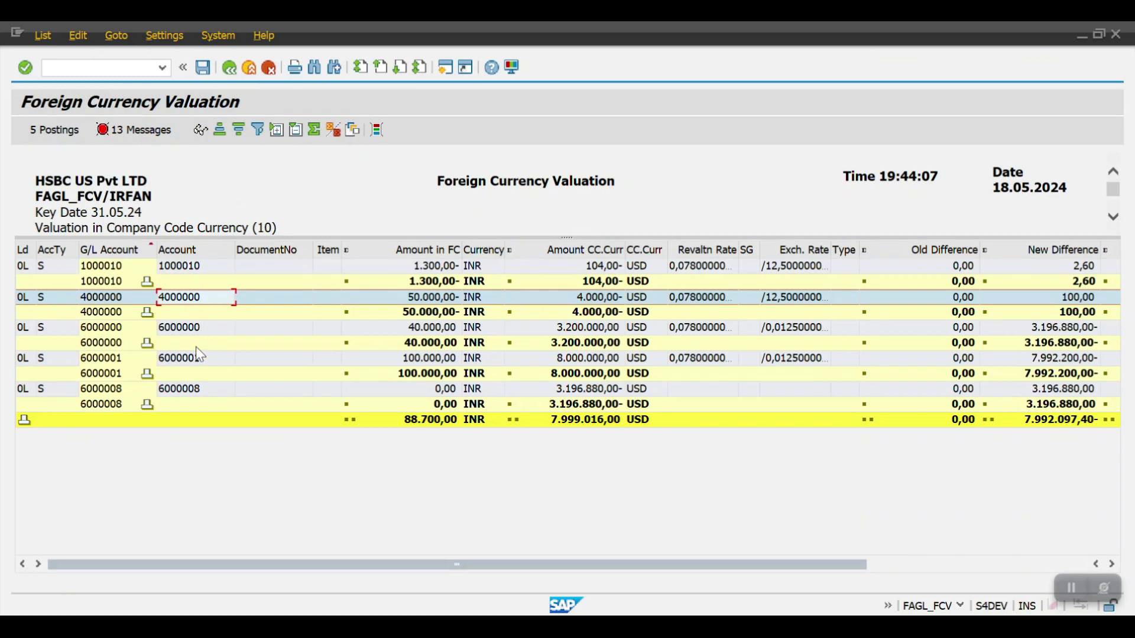
- Compare the accounts in the exchange rate difference account determination overview with the valuation error message for account 4000000
{"action": "mouse_move", "coordinate": [259, 628]}
{"action": "left_click", "coordinate": [408, 532]}
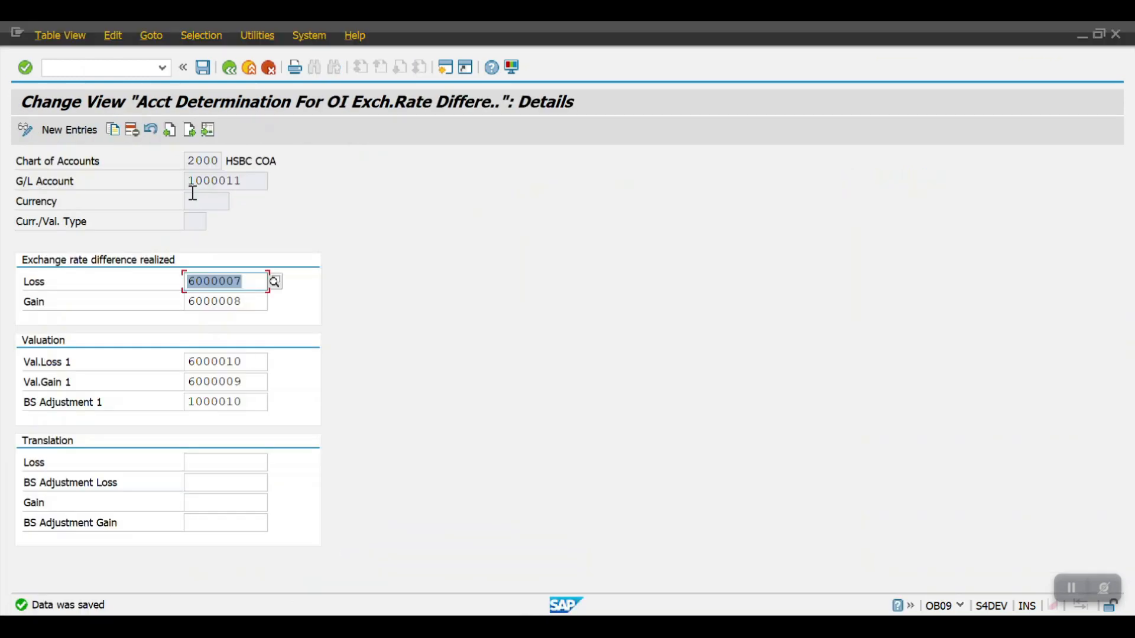
{"action": "left_click", "coordinate": [229, 67]}
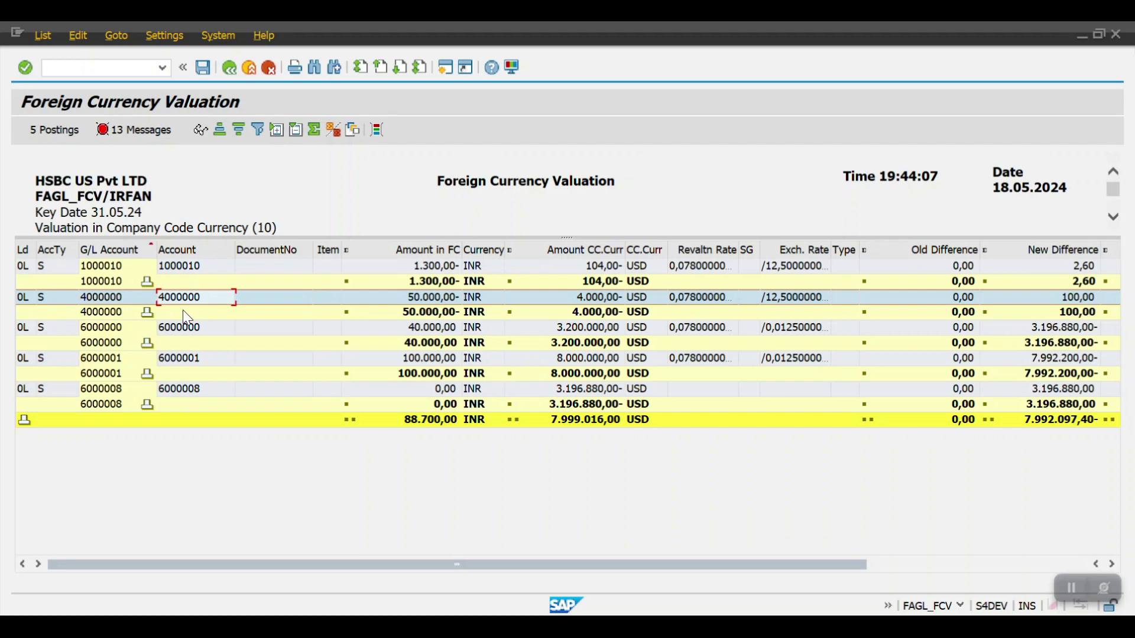
{"action": "key", "text": "alt+Tab"}
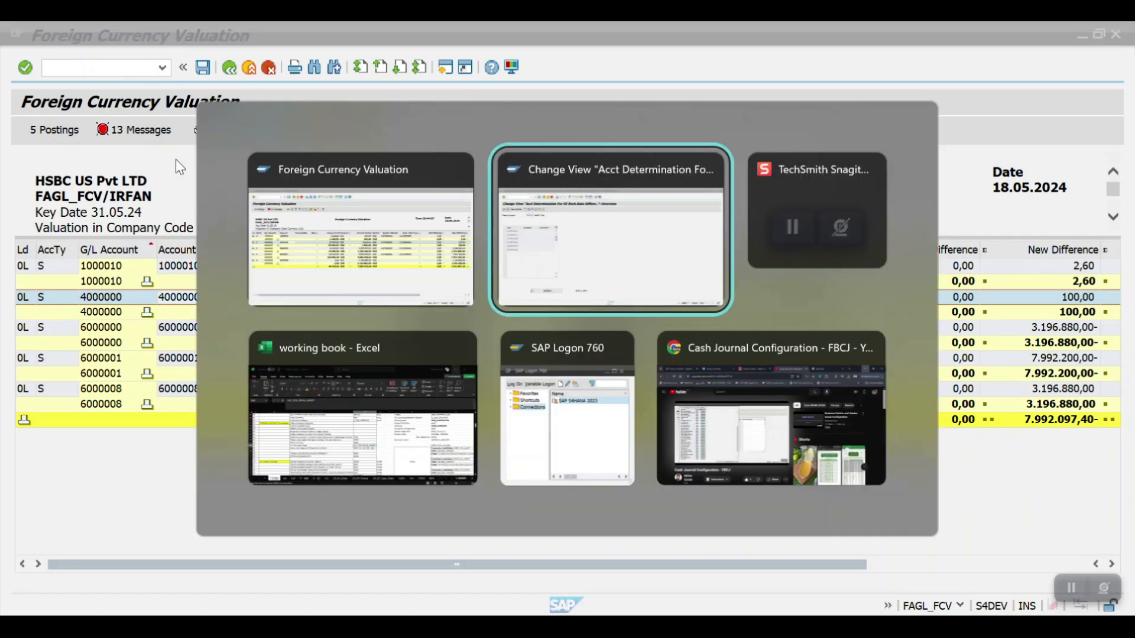
{"action": "key", "text": "Escape"}
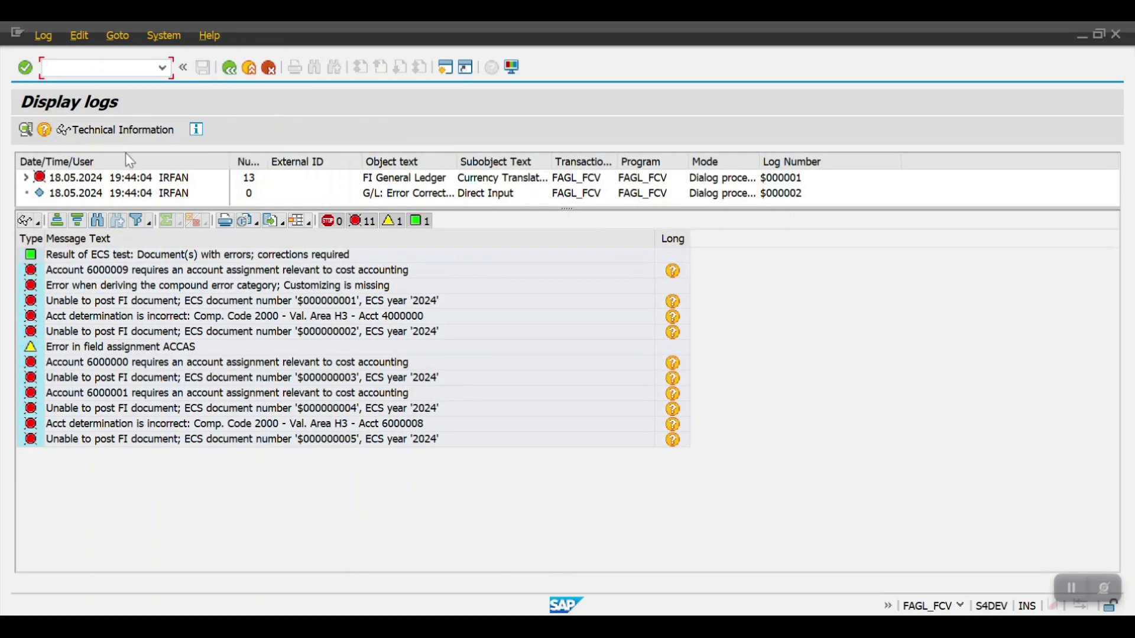
{"action": "left_click", "coordinate": [189, 318]}
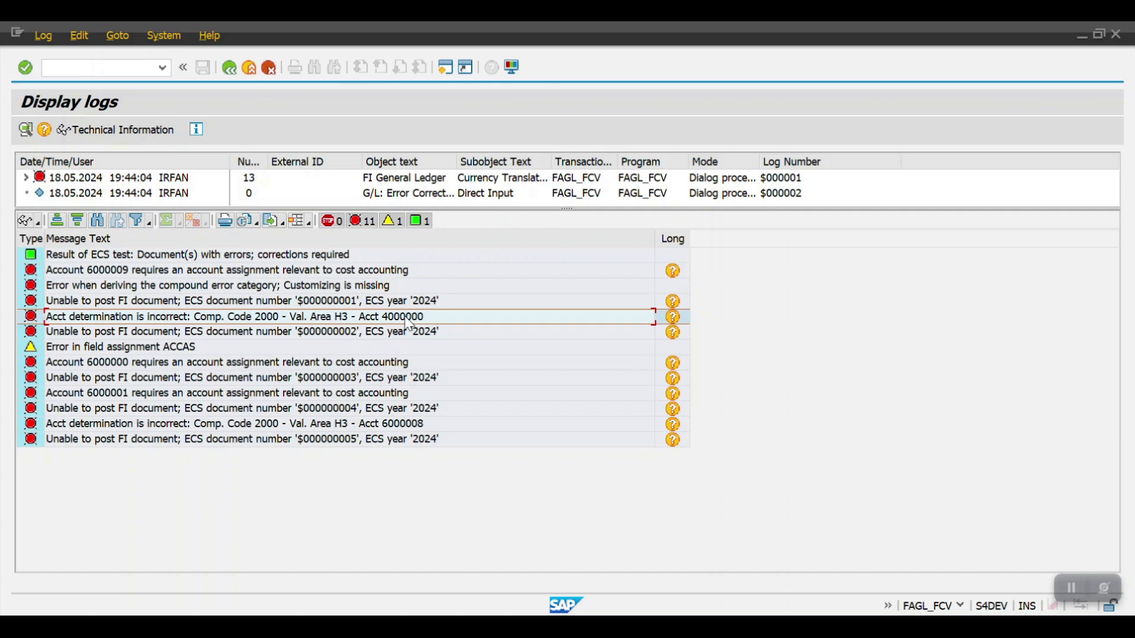
{"action": "key", "text": "alt+Tab"}
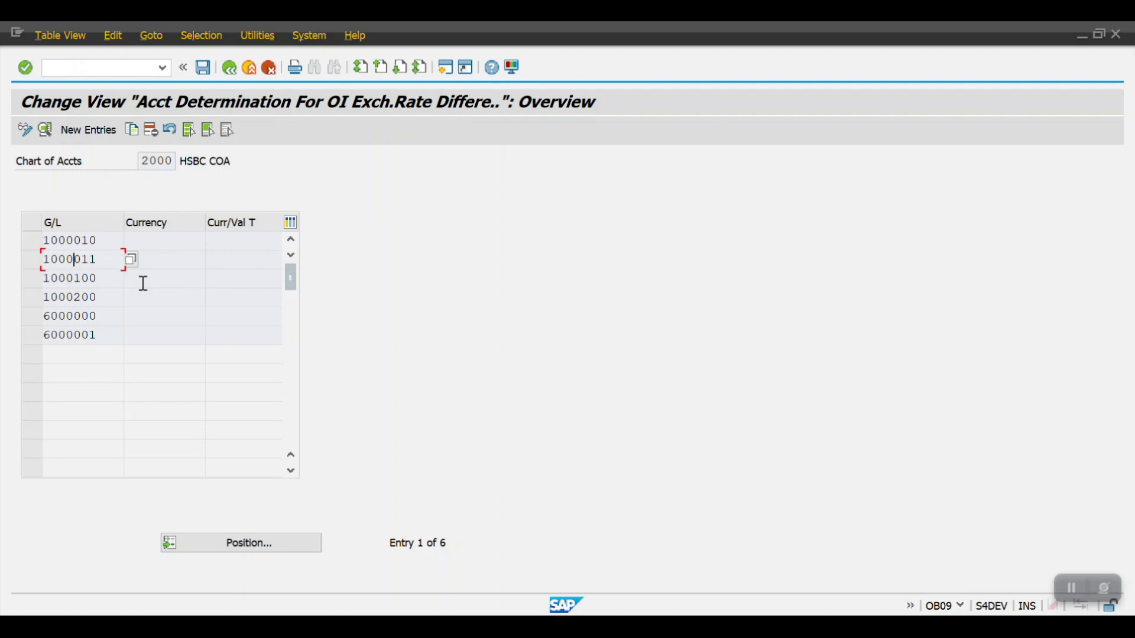
{"action": "key", "text": "alt+Tab"}
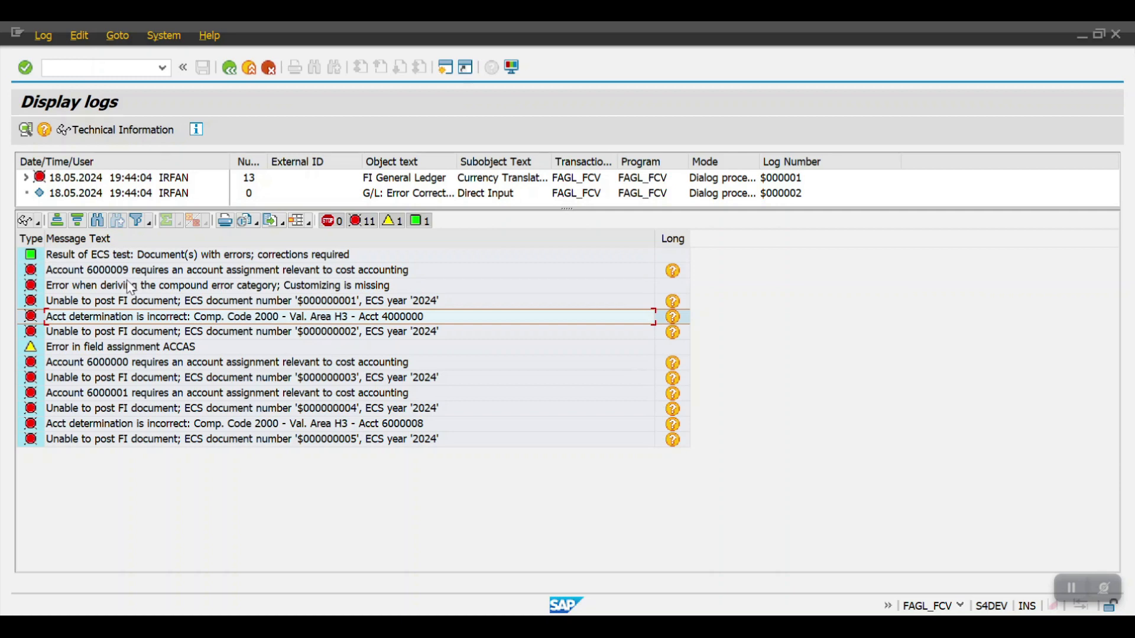
{"action": "key", "text": "alt+Tab"}
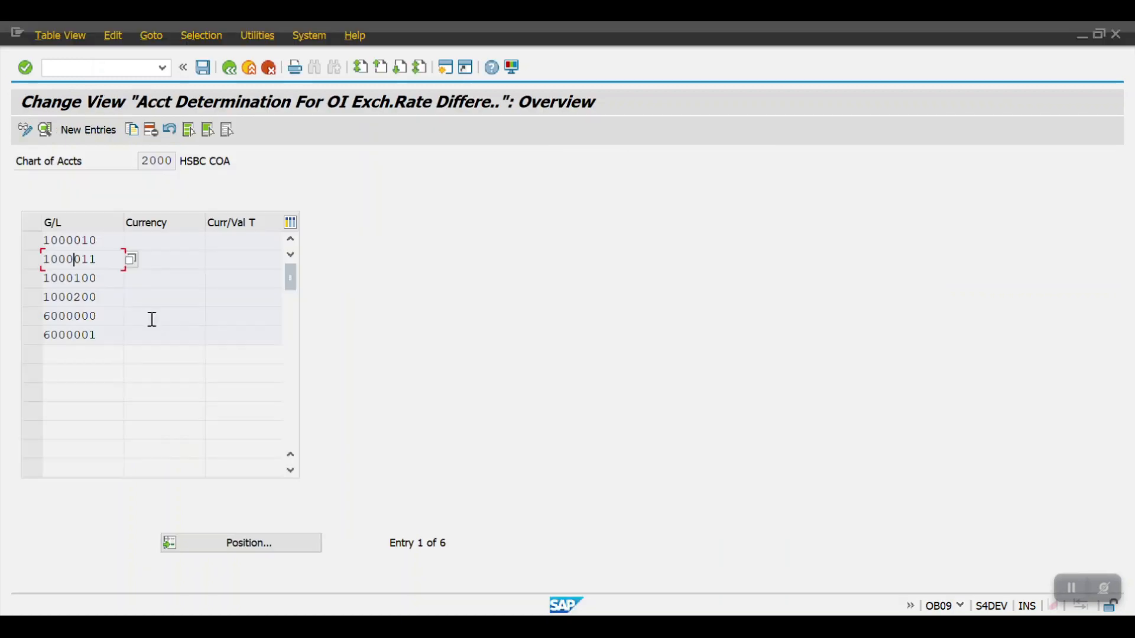
- Create an account determination entry for G/L account 4000000 with realized loss account 6000007 and realized gain account 6000008
{"action": "left_click", "coordinate": [91, 130]}
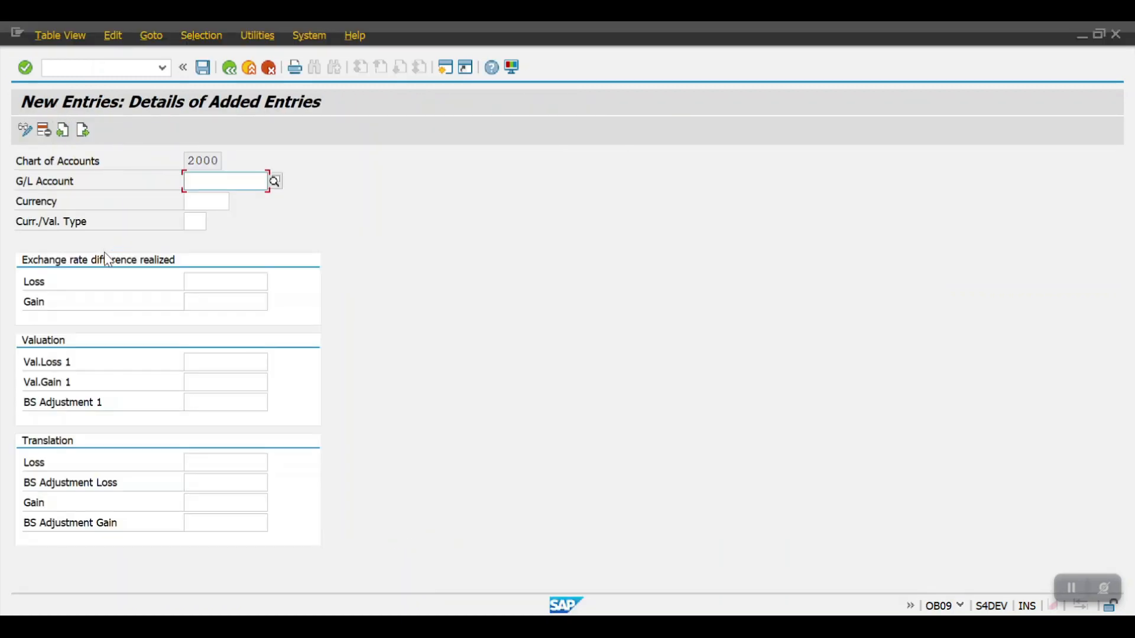
{"action": "type", "text": "40"}
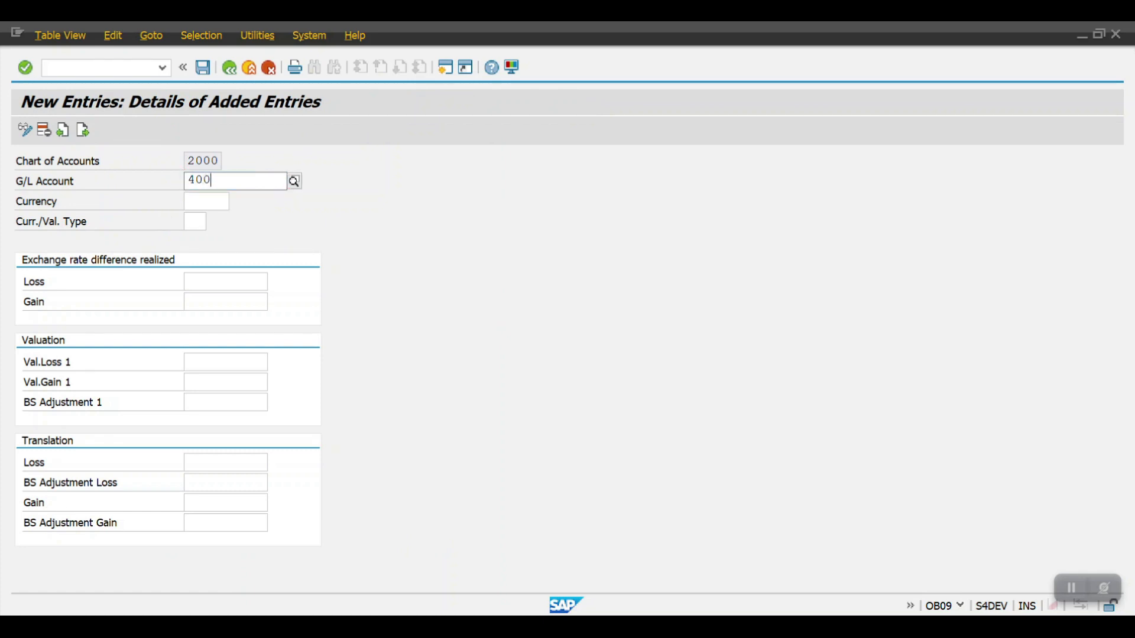
{"action": "type", "text": "0"}
{"action": "key", "text": "Down"}
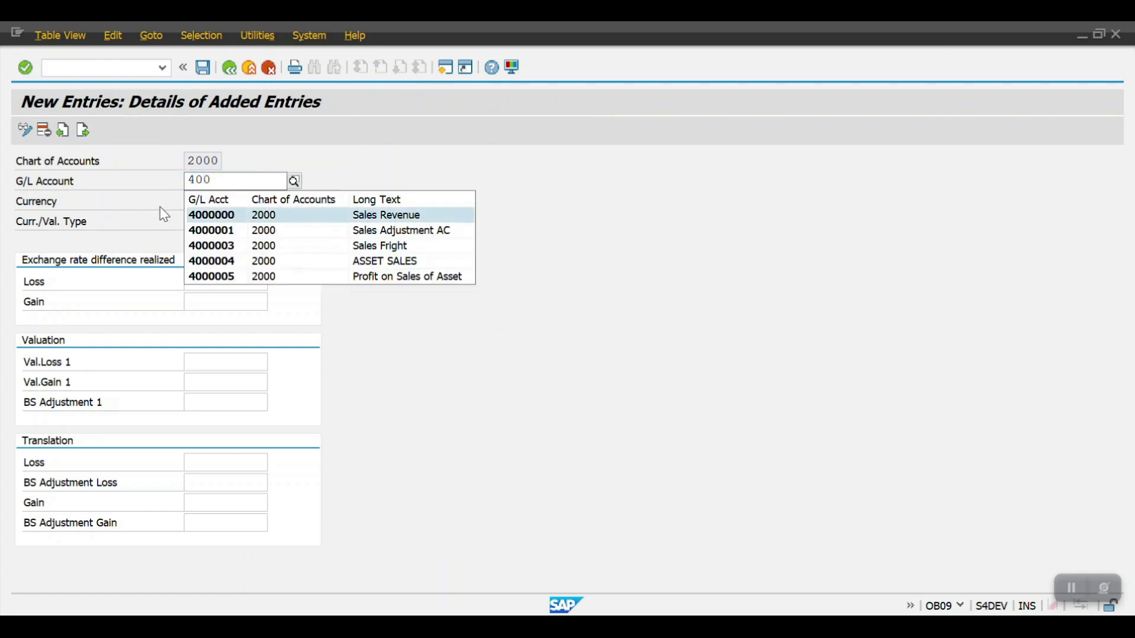
{"action": "key", "text": "Return"}
{"action": "key", "text": "Tab"}
{"action": "key", "text": "Tab"}
{"action": "key", "text": "Tab"}
{"action": "type", "text": "6000007"}
{"action": "key", "text": "Tab"}
{"action": "type", "text": "6000008"}
- Set Val.Loss 1 to 6000010 and Val.Gain 1 to 6000009 for G/L account 4000000
{"action": "key", "text": "Tab"}
{"action": "type", "text": "6000010"}
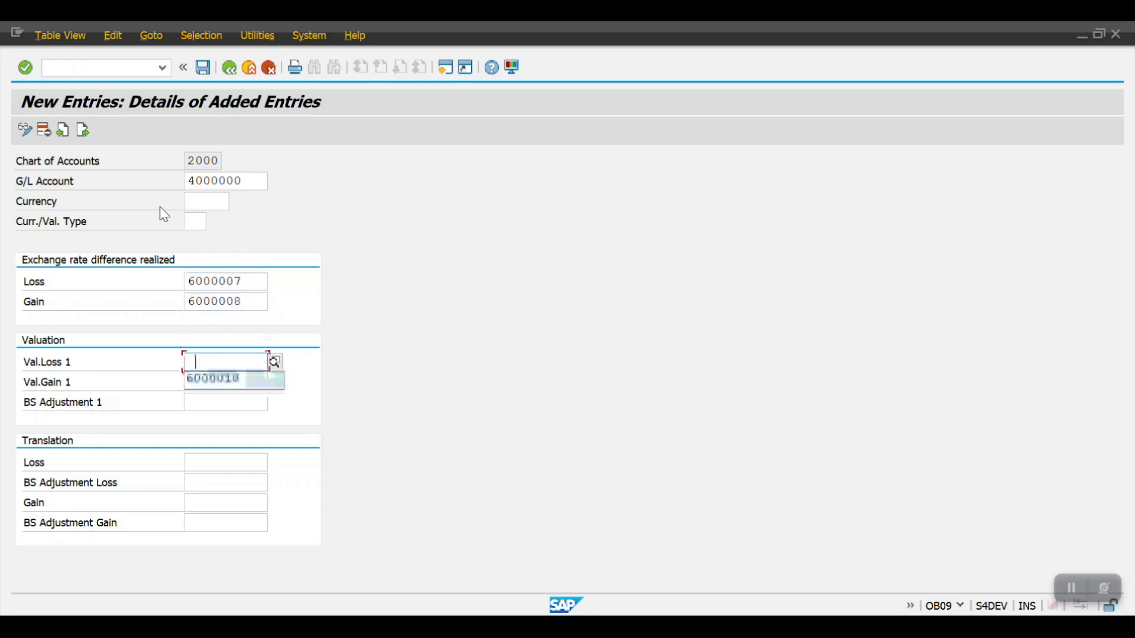
{"action": "key", "text": "Tab"}
{"action": "type", "text": "6000009"}
{"action": "key", "text": "Tab"}
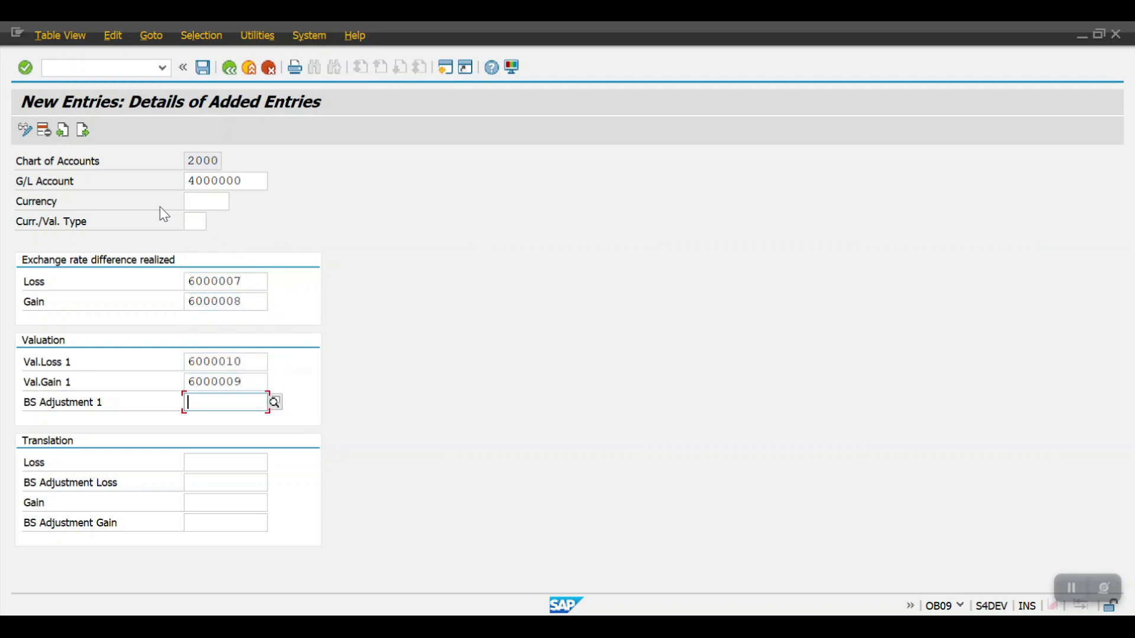
- Use the entry's own account 4000000 as BS Adjustment 1, save the new entry and return to the overview
{"action": "left_click_drag", "start_coordinate": [246, 180], "coordinate": [151, 176]}
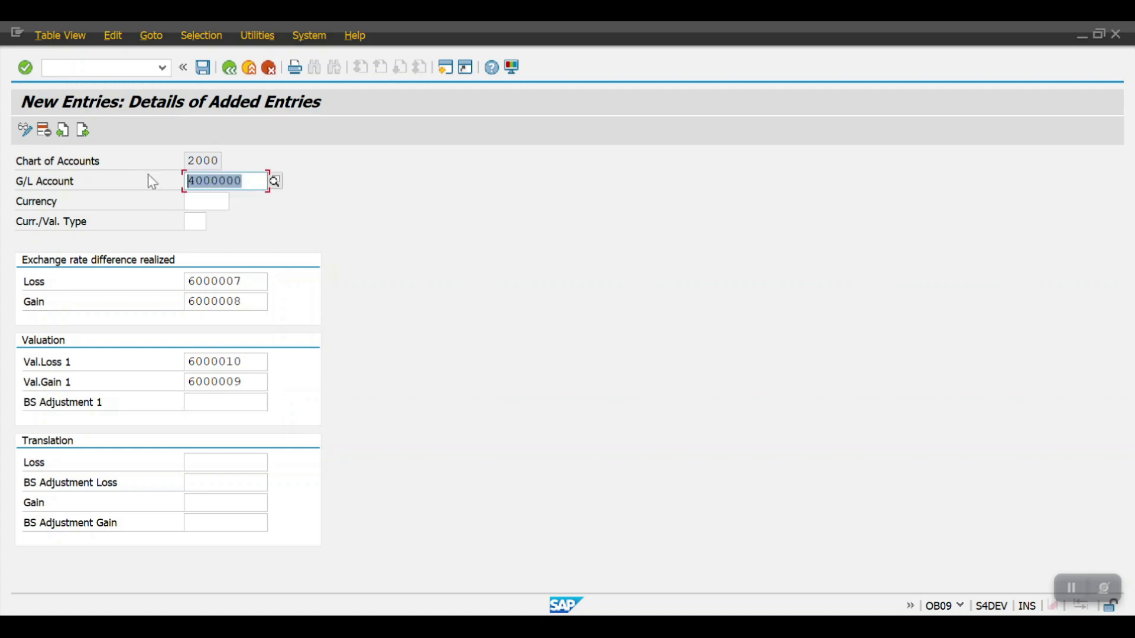
{"action": "key", "text": "ctrl+c"}
{"action": "left_click", "coordinate": [207, 404]}
{"action": "key", "text": "ctrl+v"}
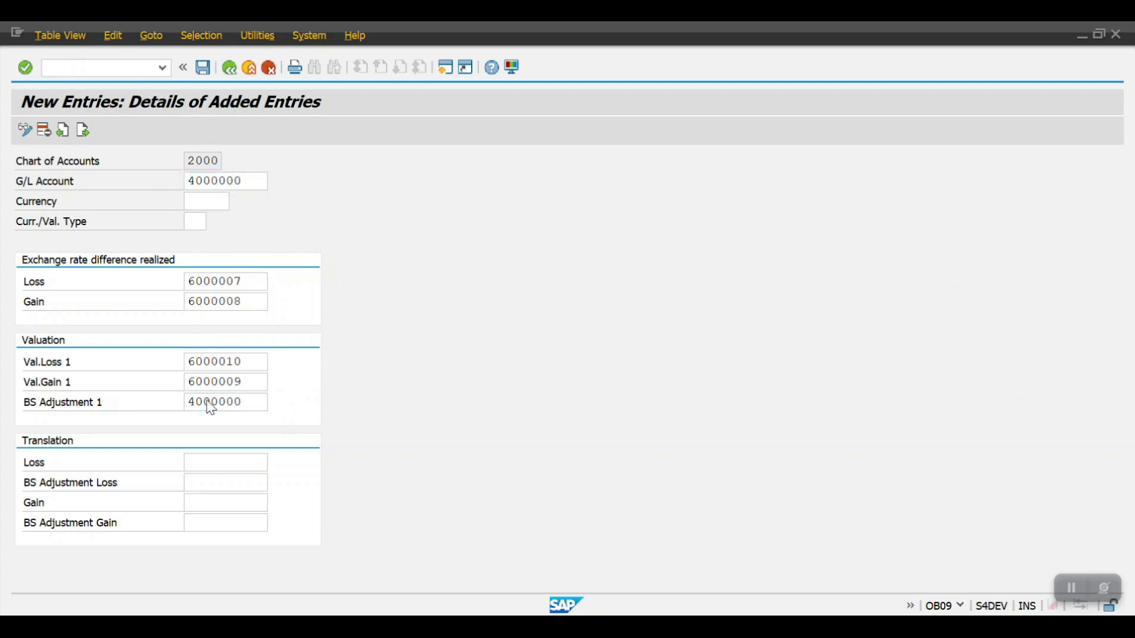
{"action": "key", "text": "ctrl+s"}
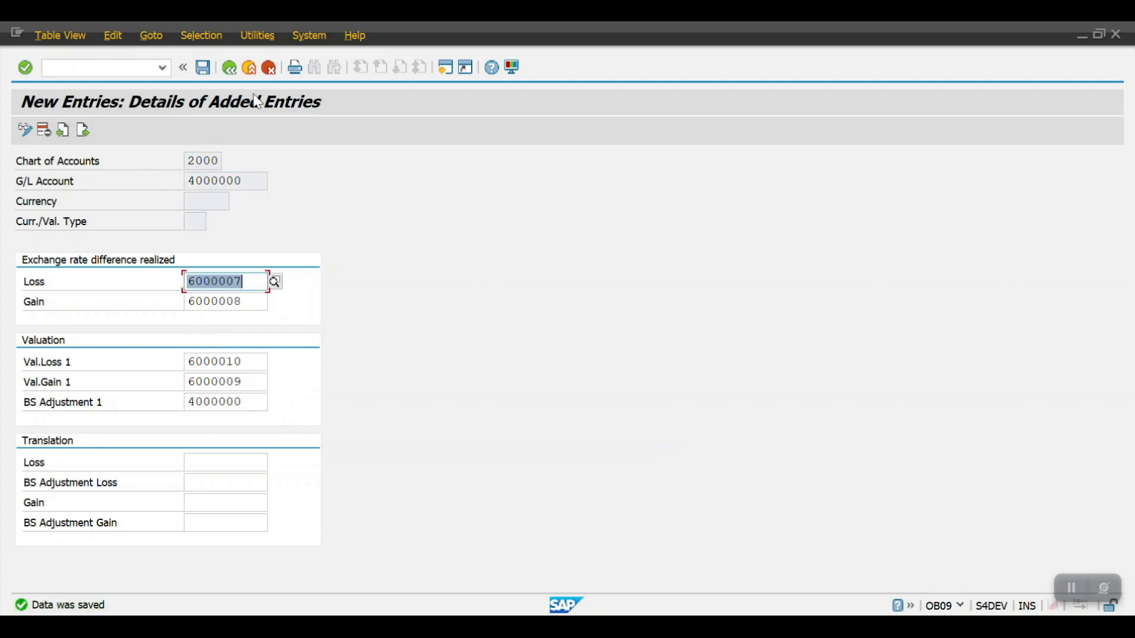
{"action": "left_click", "coordinate": [230, 69]}
- Return to the valuation session, rerun the H3 test run with the same selections and open its messages
{"action": "key", "text": "alt+Tab"}
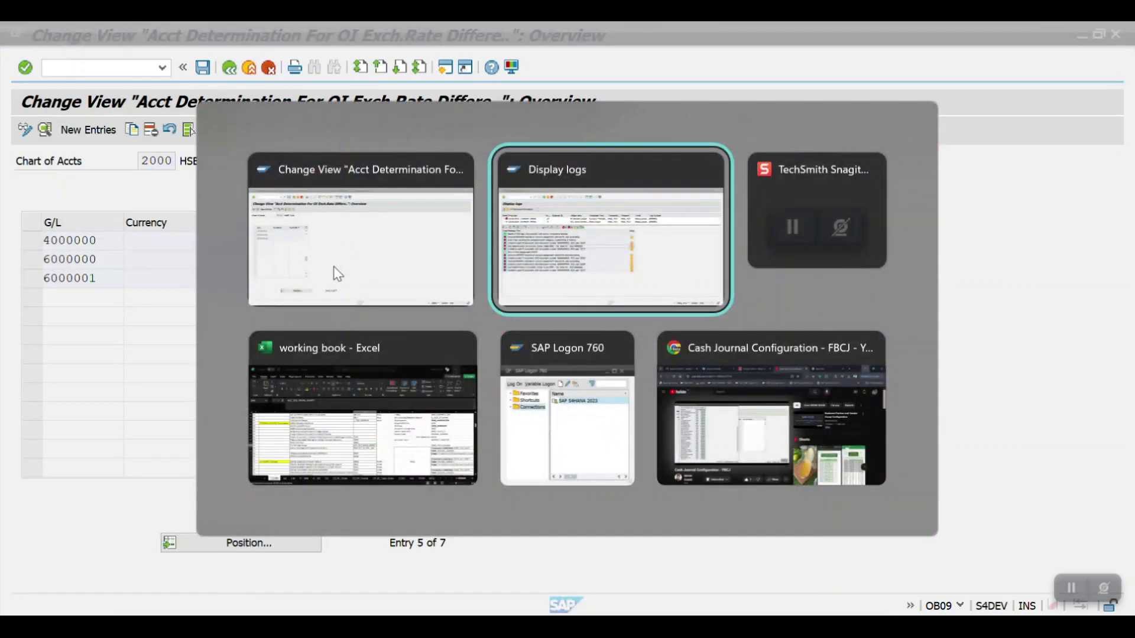
{"action": "left_click", "coordinate": [230, 69]}
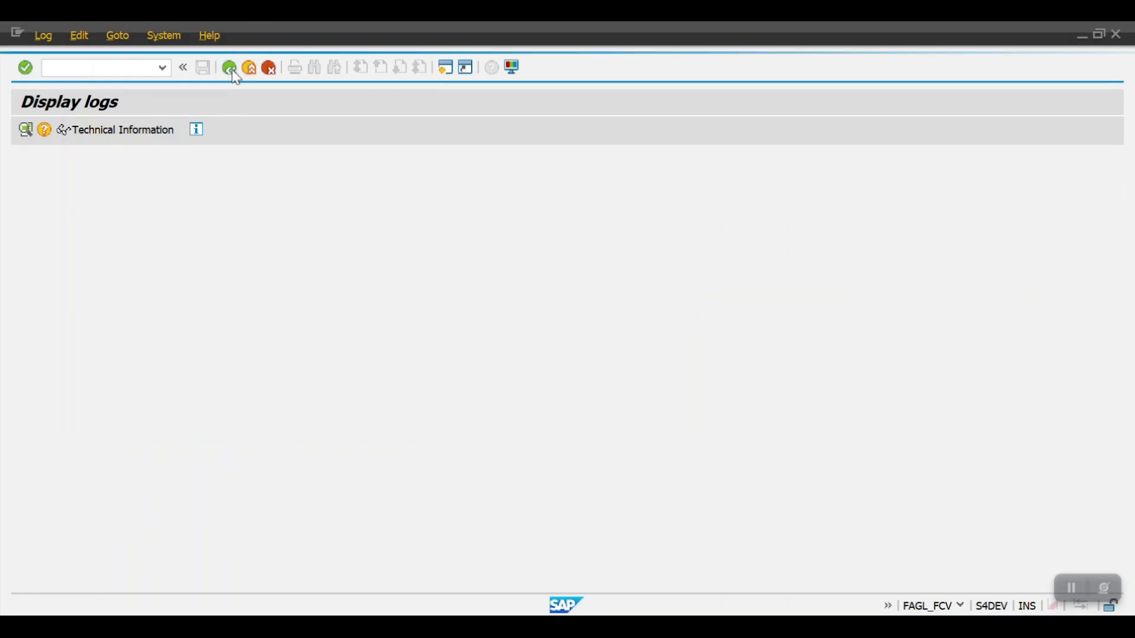
{"action": "left_click", "coordinate": [231, 70]}
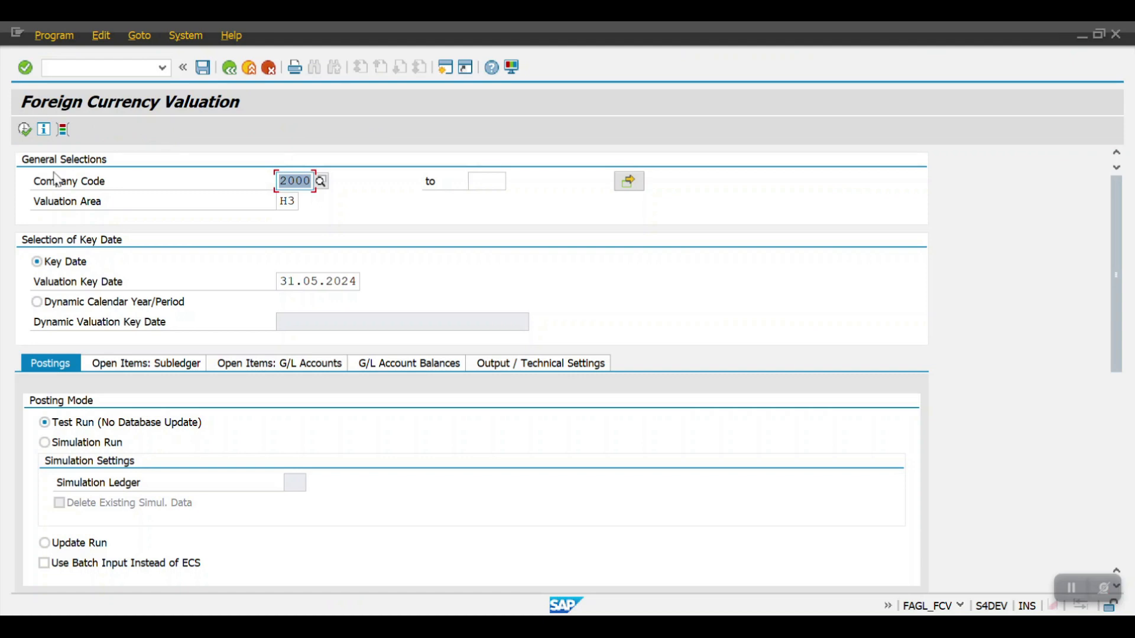
{"action": "left_click", "coordinate": [25, 130]}
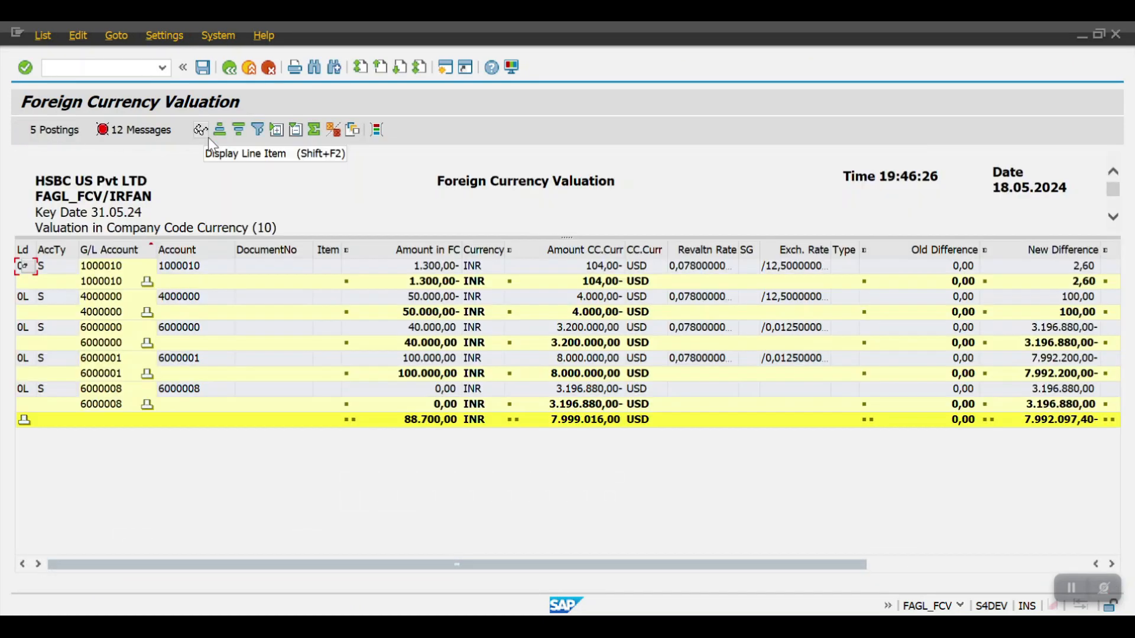
{"action": "left_click", "coordinate": [137, 137]}
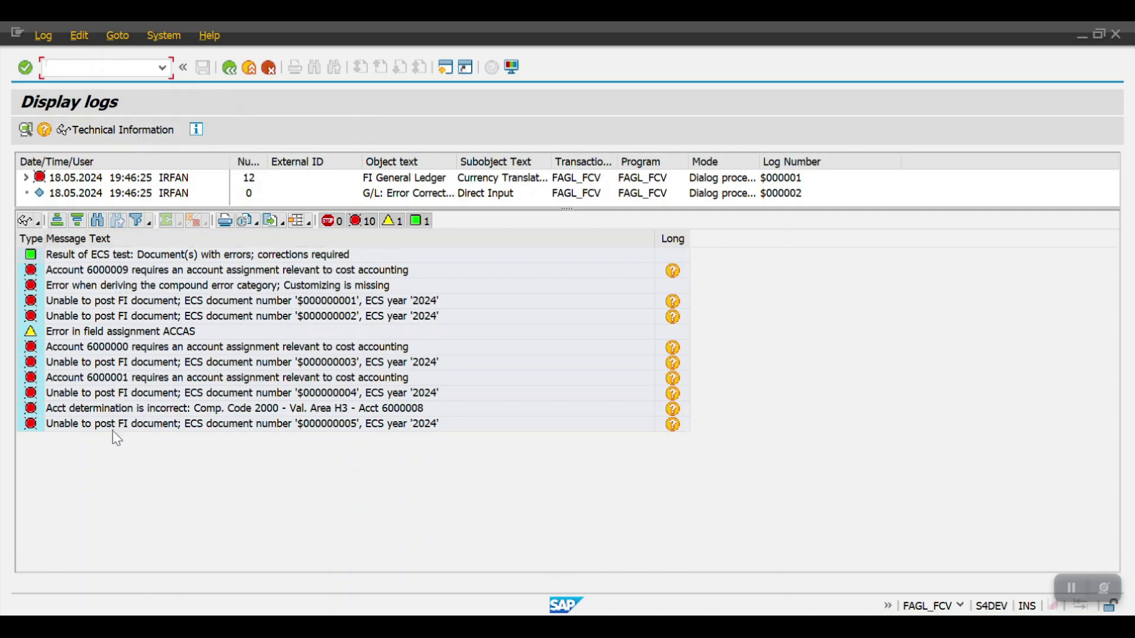
- Review the logged account errors and copy the 6000000 account determination entry as a new entry for G/L account 6000008
{"action": "left_click", "coordinate": [90, 270]}
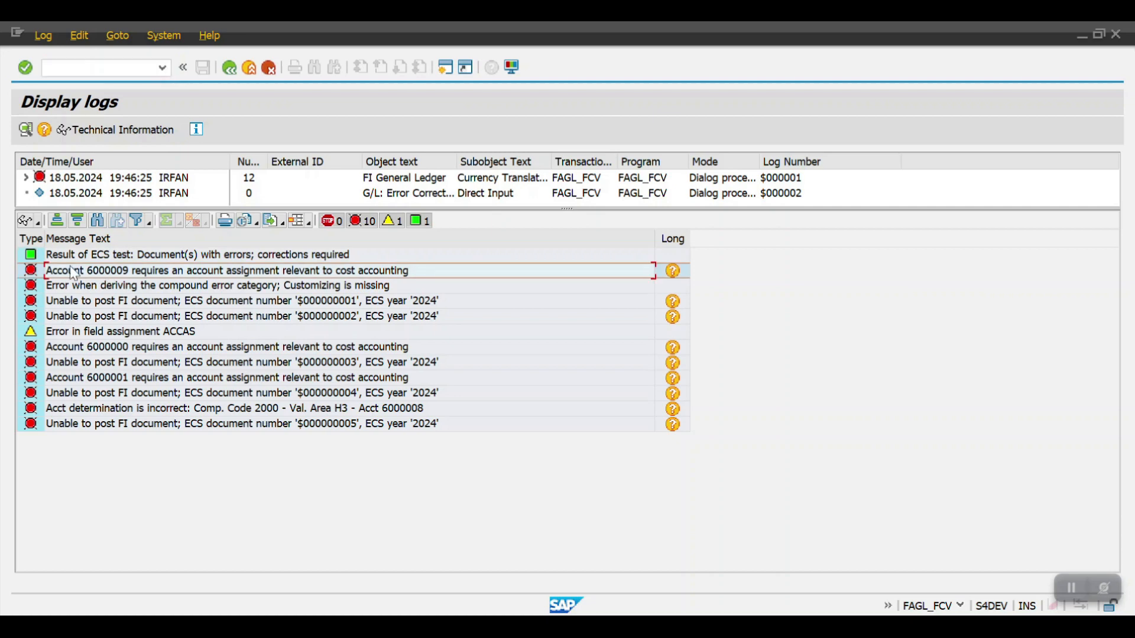
{"action": "left_click", "coordinate": [104, 348]}
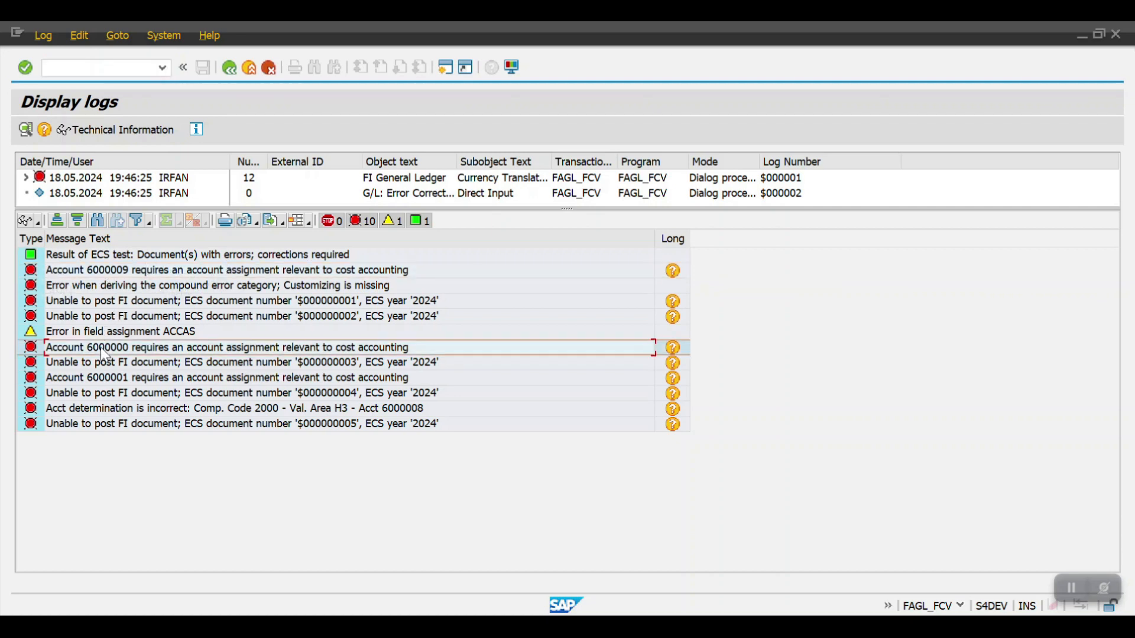
{"action": "left_click", "coordinate": [118, 378]}
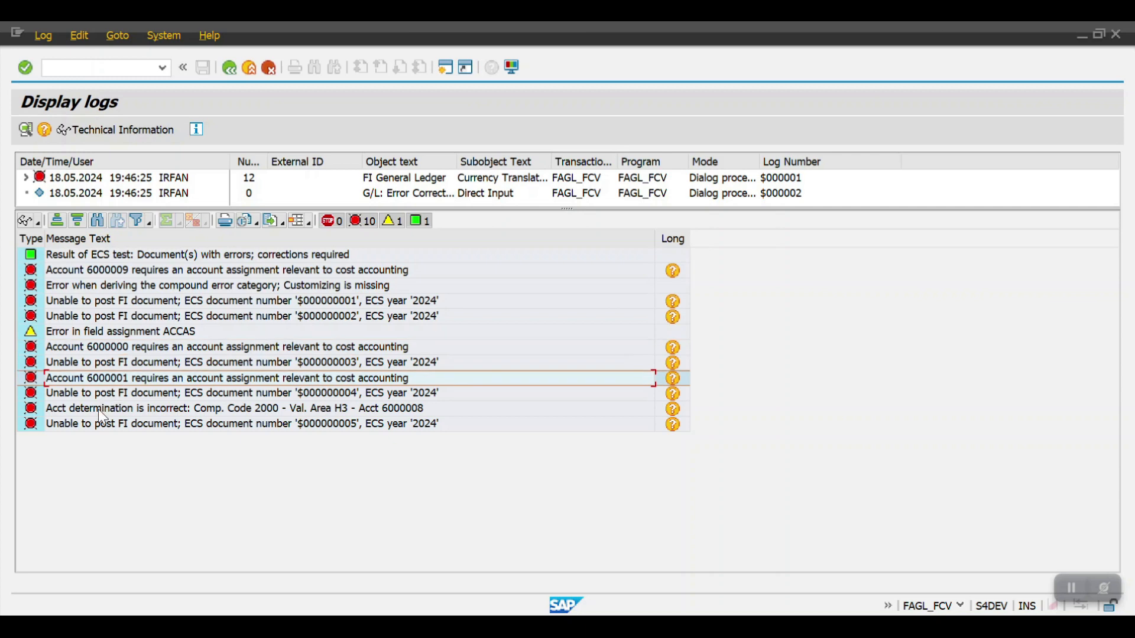
{"action": "left_click", "coordinate": [76, 409]}
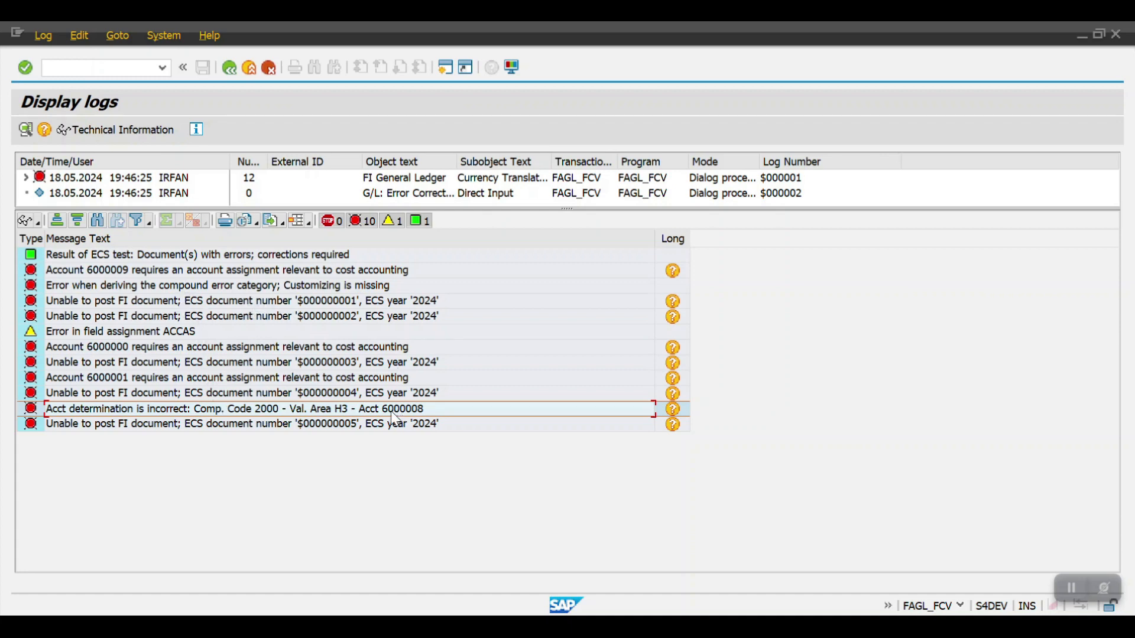
{"action": "key", "text": "alt+Tab"}
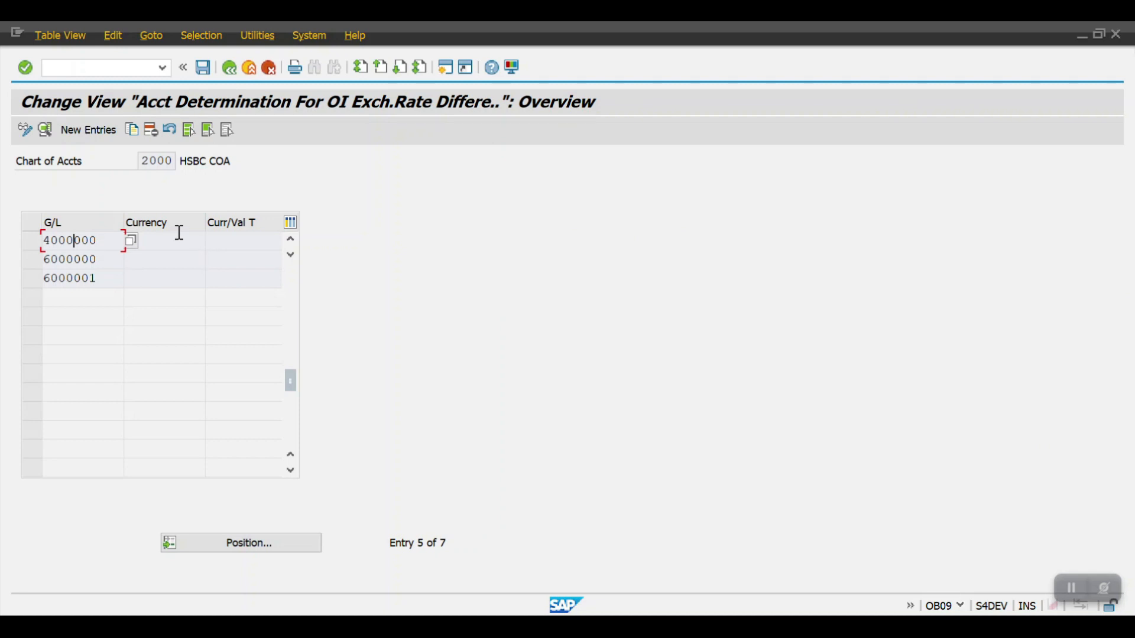
{"action": "left_click", "coordinate": [46, 259]}
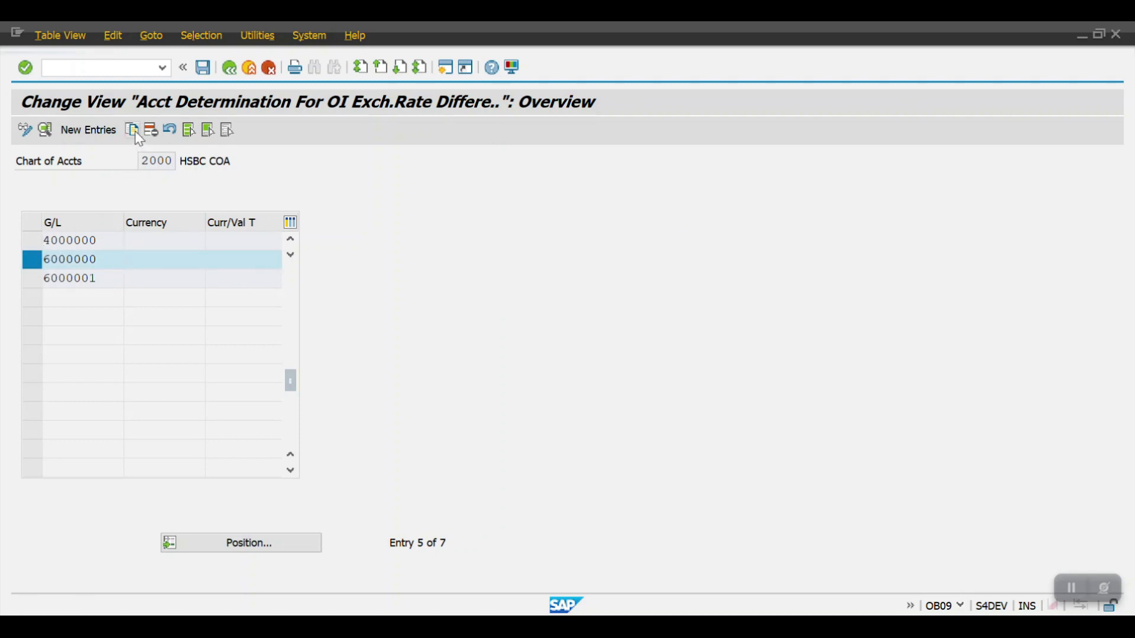
{"action": "key", "text": "F2"}
{"action": "left_click", "coordinate": [249, 181]}
{"action": "key", "text": "BackSpace"}
{"action": "type", "text": "8"}
{"action": "key", "text": "Return"}
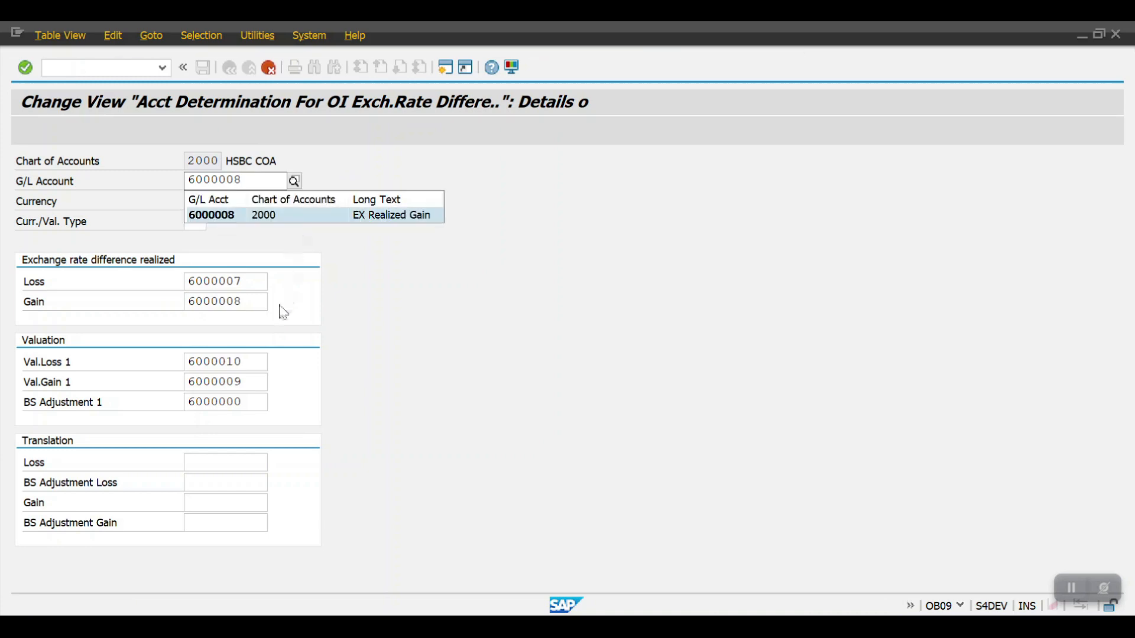
{"action": "left_click", "coordinate": [239, 217]}
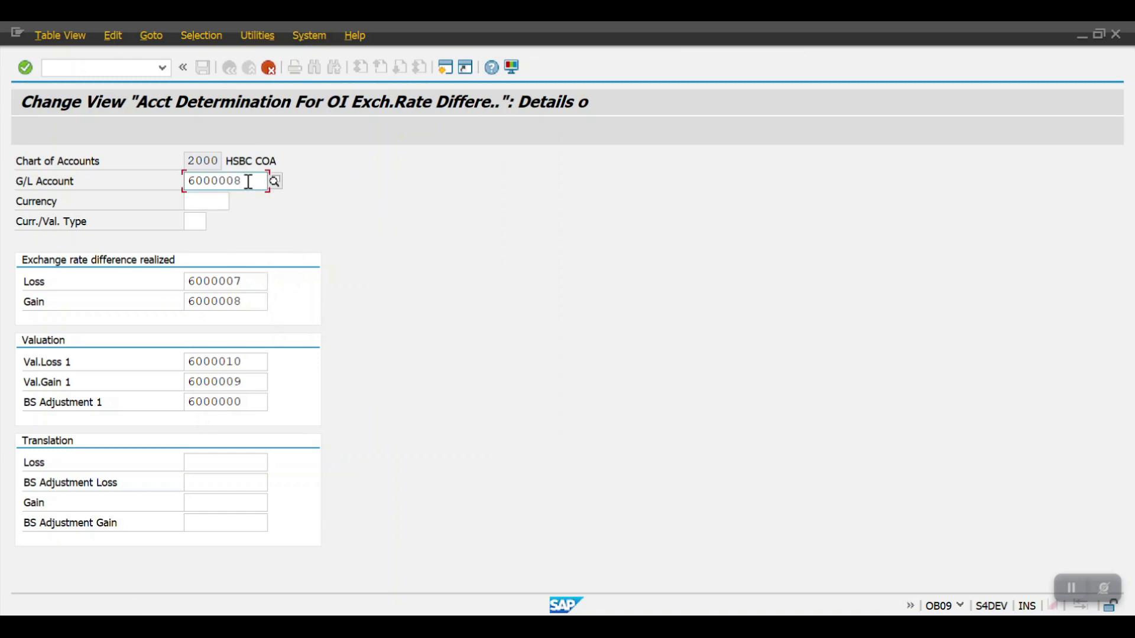
- Check the account named in the determination error, set BS Adjustment 1 to 6000008 and save the copied entry
{"action": "key", "text": "alt+Tab"}
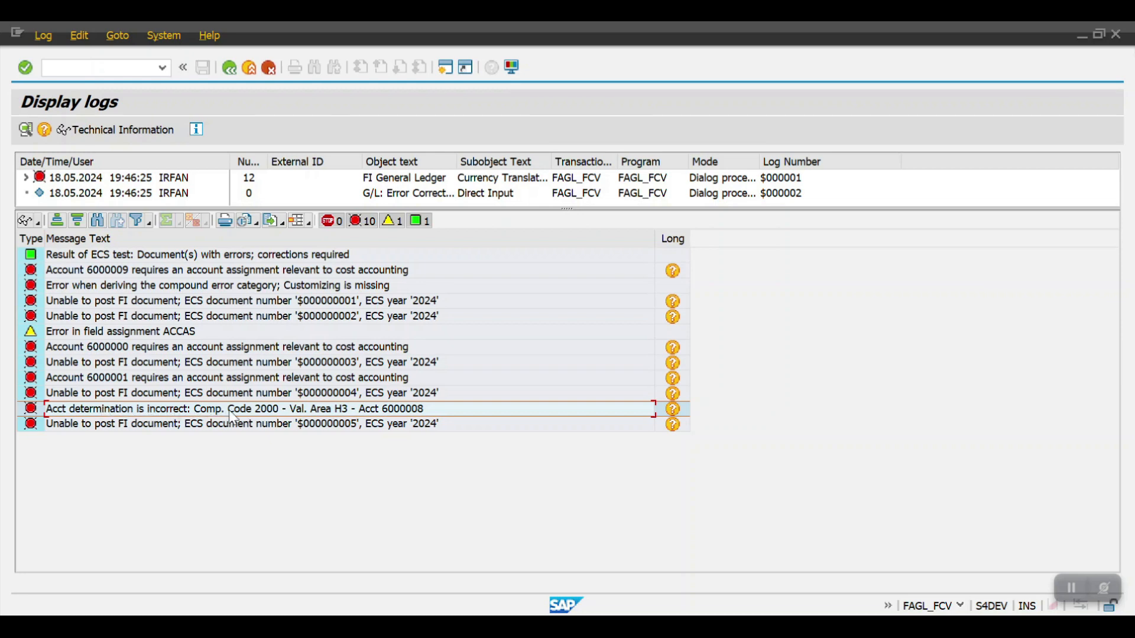
{"action": "left_click", "coordinate": [406, 411]}
{"action": "double_click", "coordinate": [424, 417]}
{"action": "left_click", "coordinate": [249, 403]}
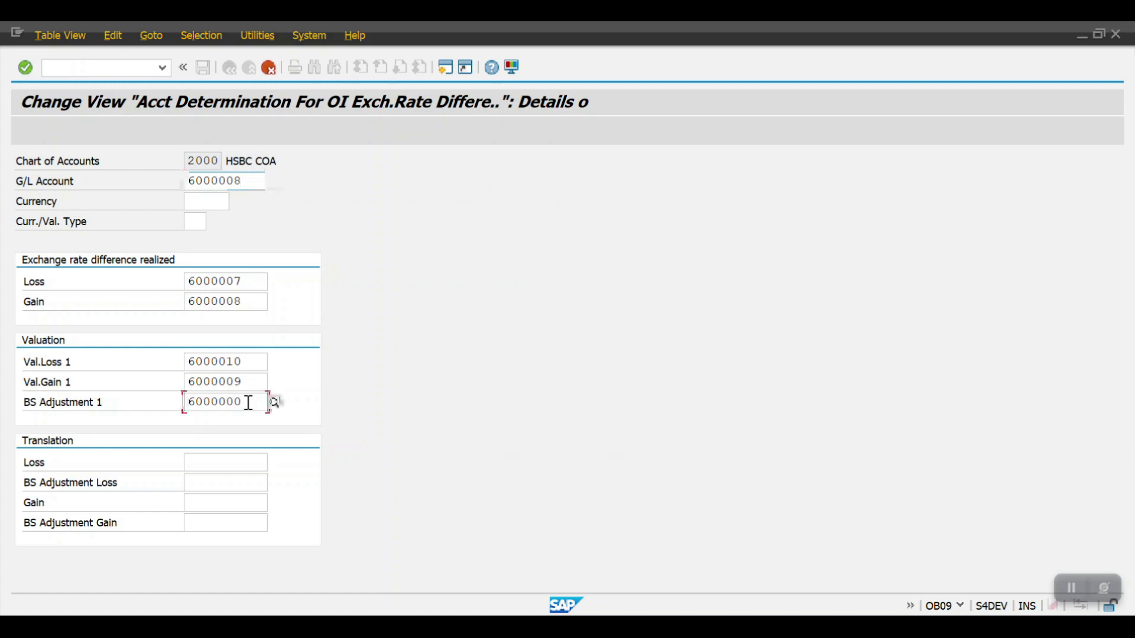
{"action": "key", "text": "BackSpace"}
{"action": "type", "text": "8"}
{"action": "key", "text": "Return"}
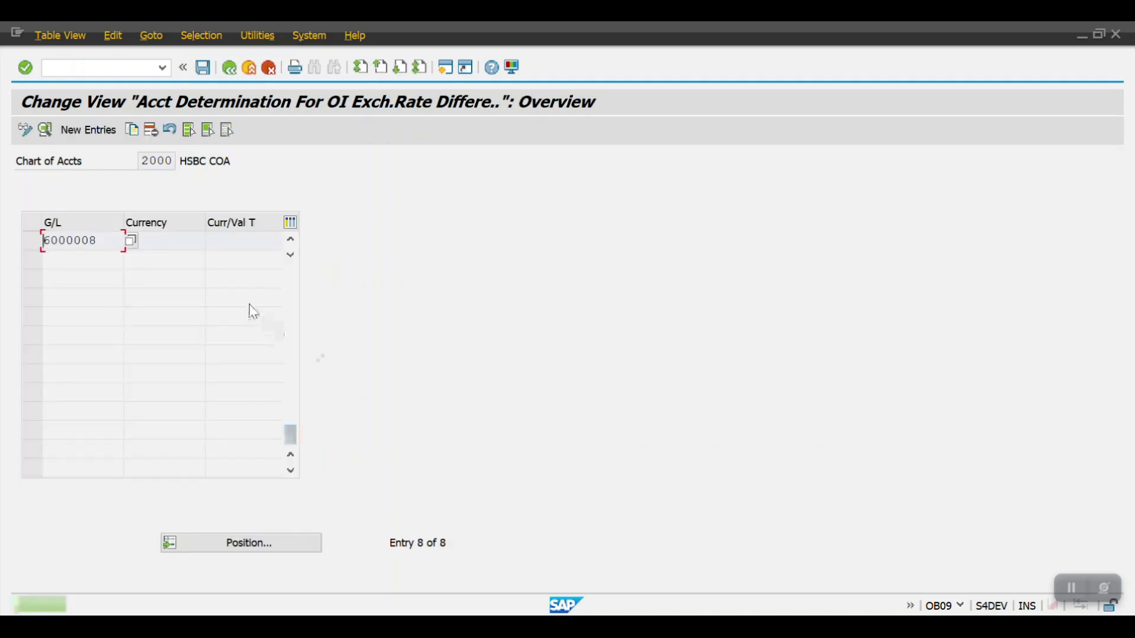
{"action": "left_click", "coordinate": [202, 67]}
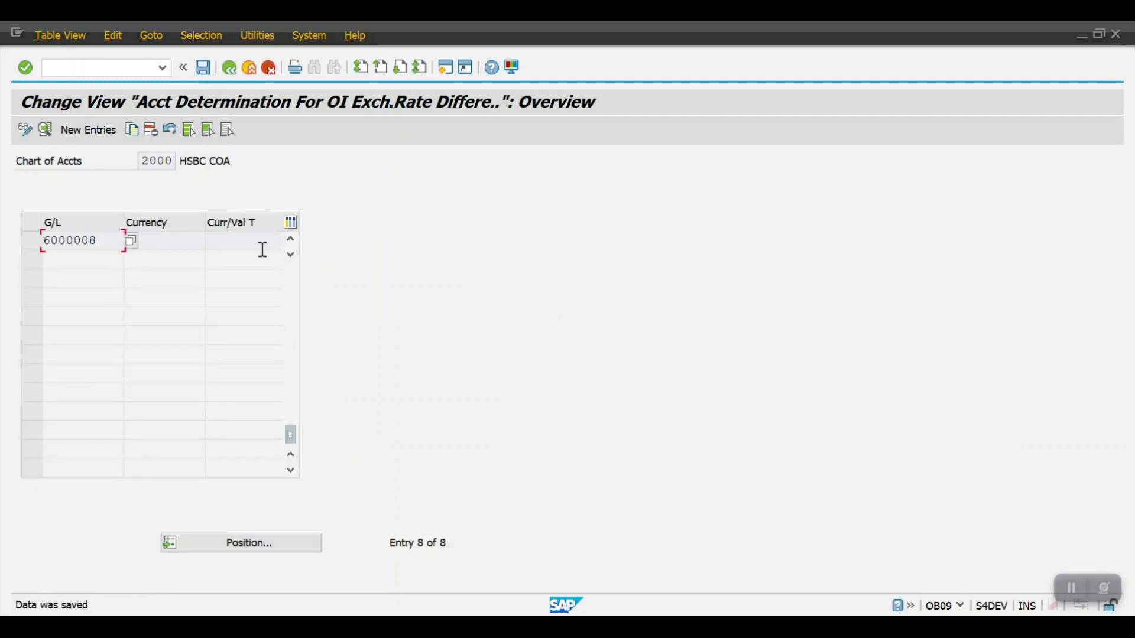
- Return to the valuation session, rerun the H3 test run and review the cost accounting assignment errors in its messages
{"action": "key", "text": "alt+Tab"}
{"action": "left_click", "coordinate": [229, 69]}
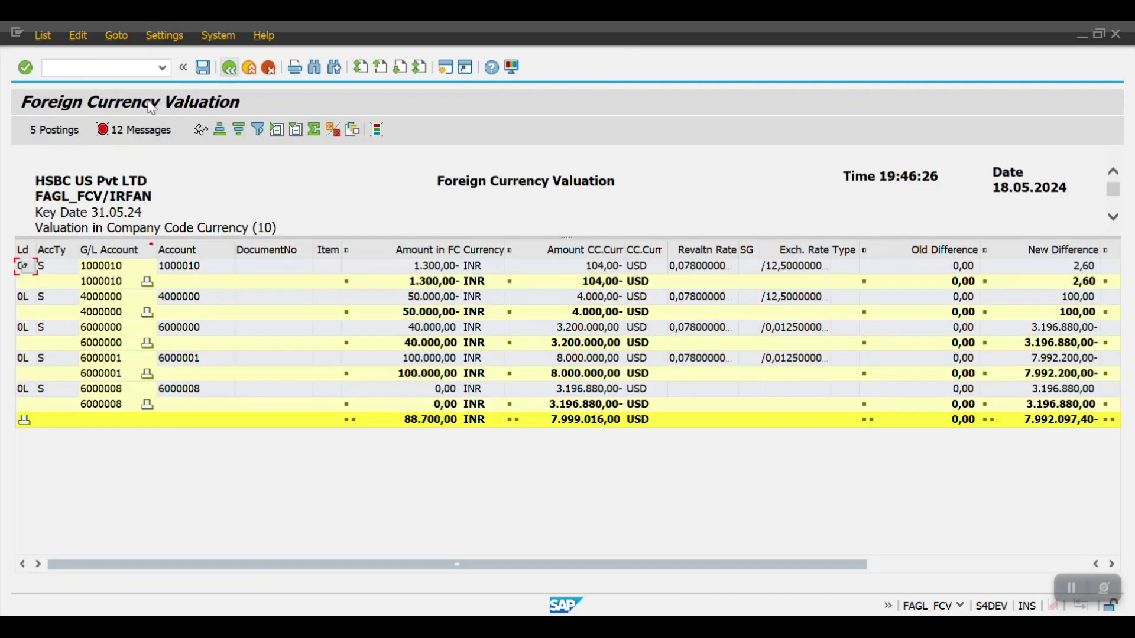
{"action": "left_click", "coordinate": [225, 67]}
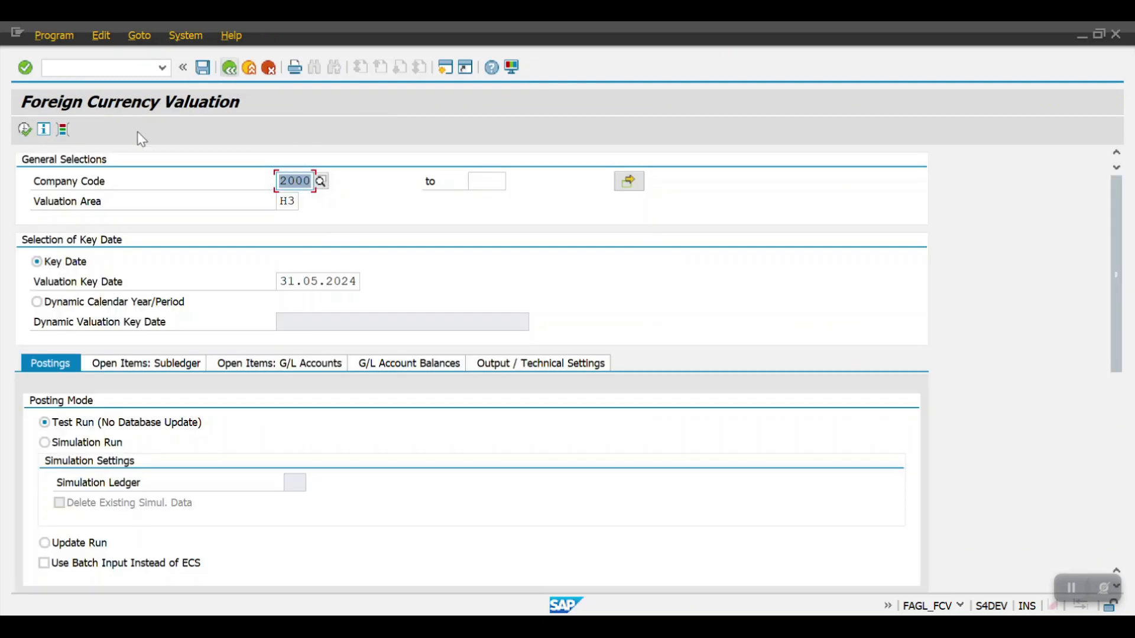
{"action": "left_click", "coordinate": [25, 129]}
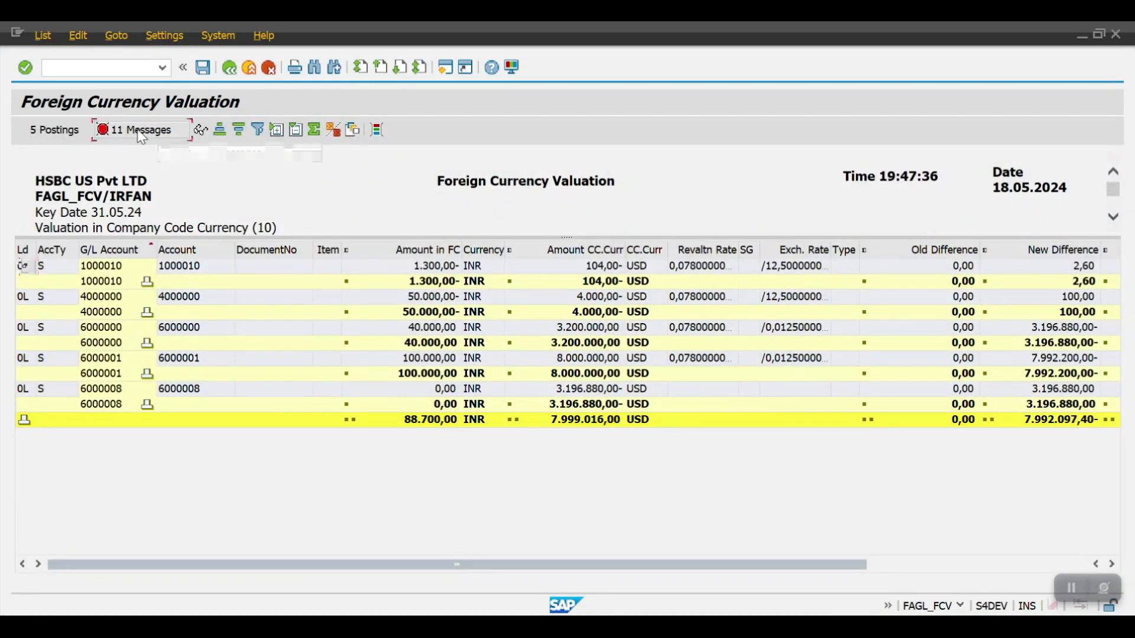
{"action": "left_click", "coordinate": [141, 130]}
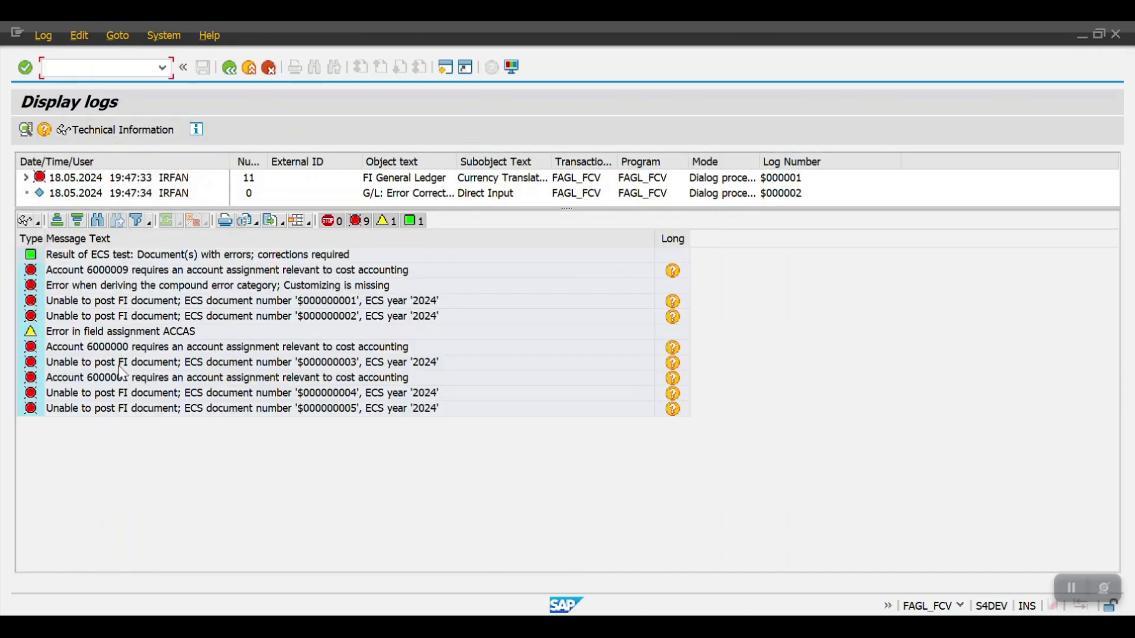
{"action": "left_click", "coordinate": [105, 377]}
{"action": "left_click", "coordinate": [108, 351]}
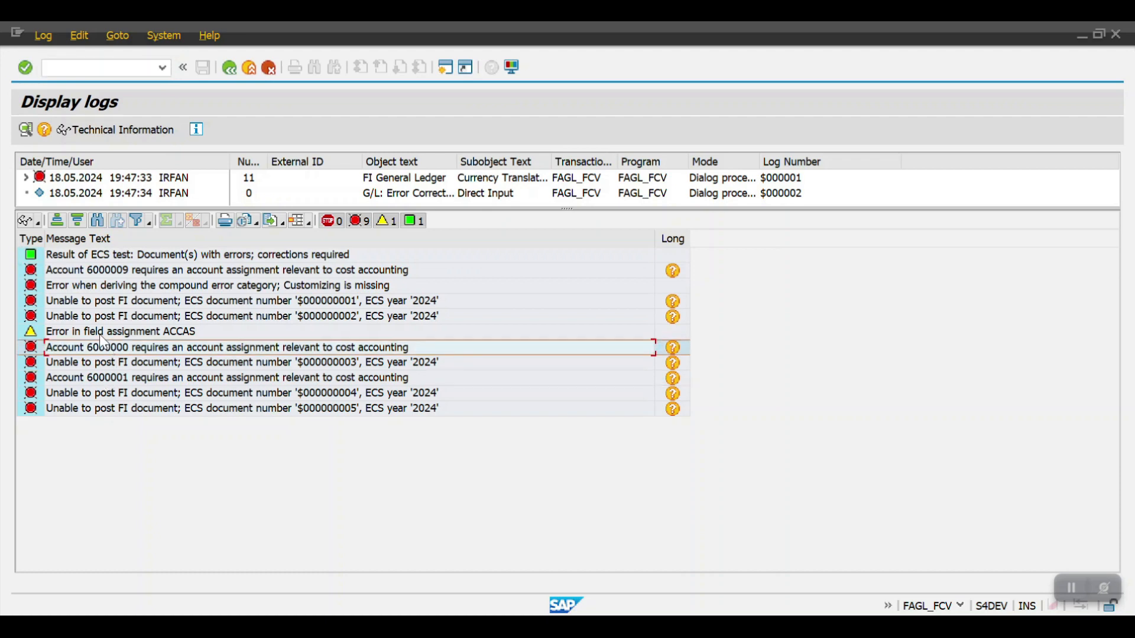
{"action": "left_click", "coordinate": [108, 272]}
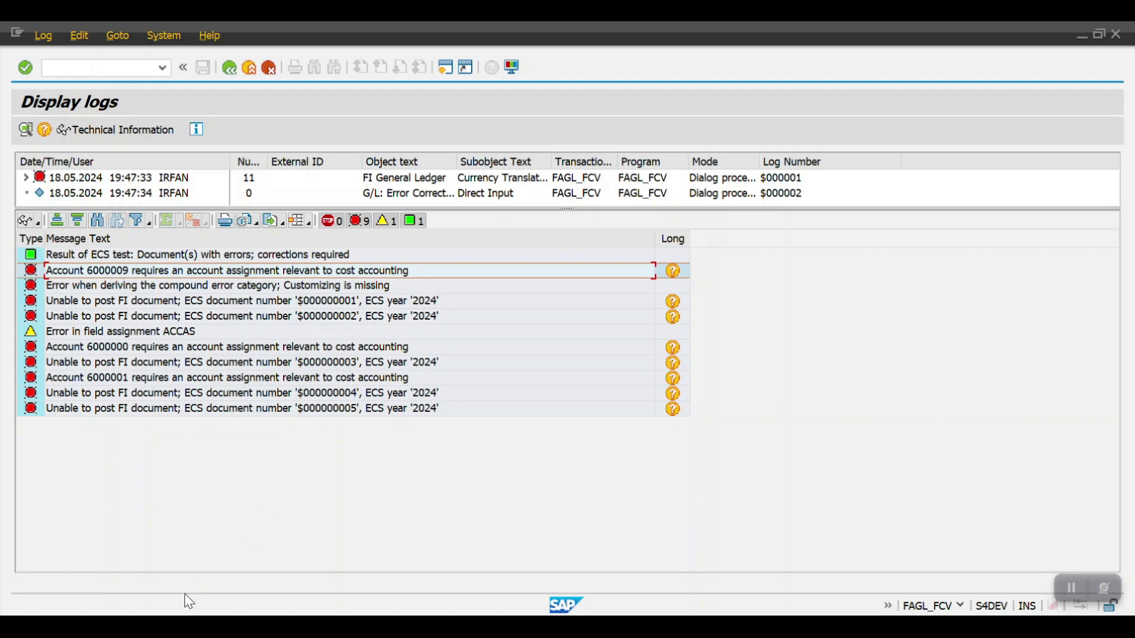
- Switch to the account determination session and open the default account assignment settings with transaction /NOKB9
{"action": "mouse_move", "coordinate": [189, 626]}
{"action": "left_click", "coordinate": [393, 554]}
{"action": "left_click", "coordinate": [104, 68]}
{"action": "type", "text": "/N"}
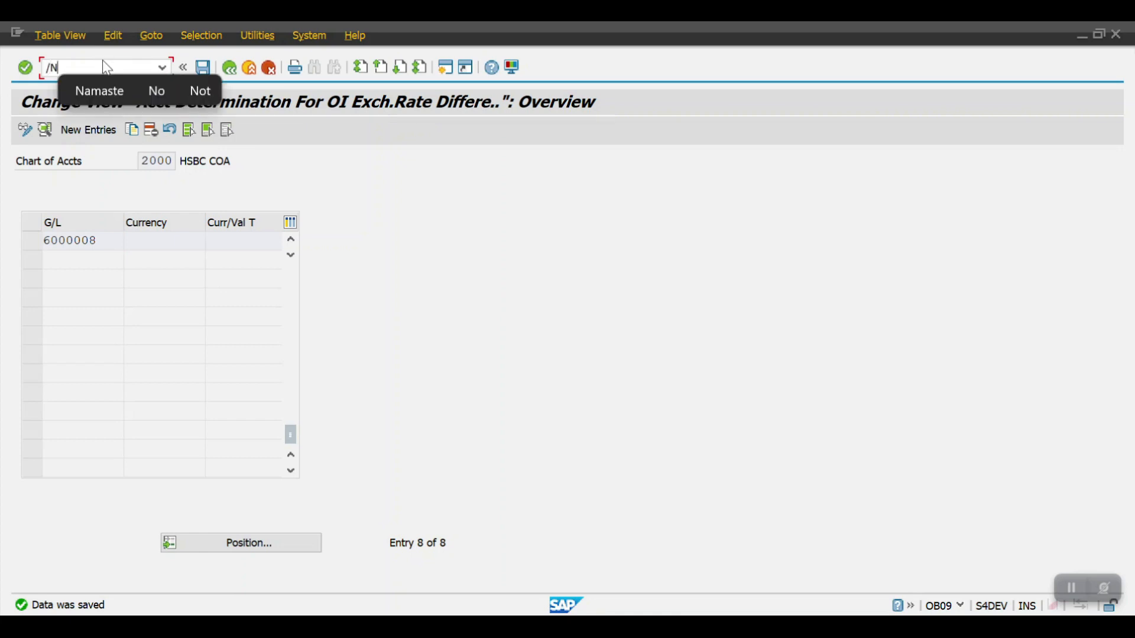
{"action": "type", "text": "OKB9"}
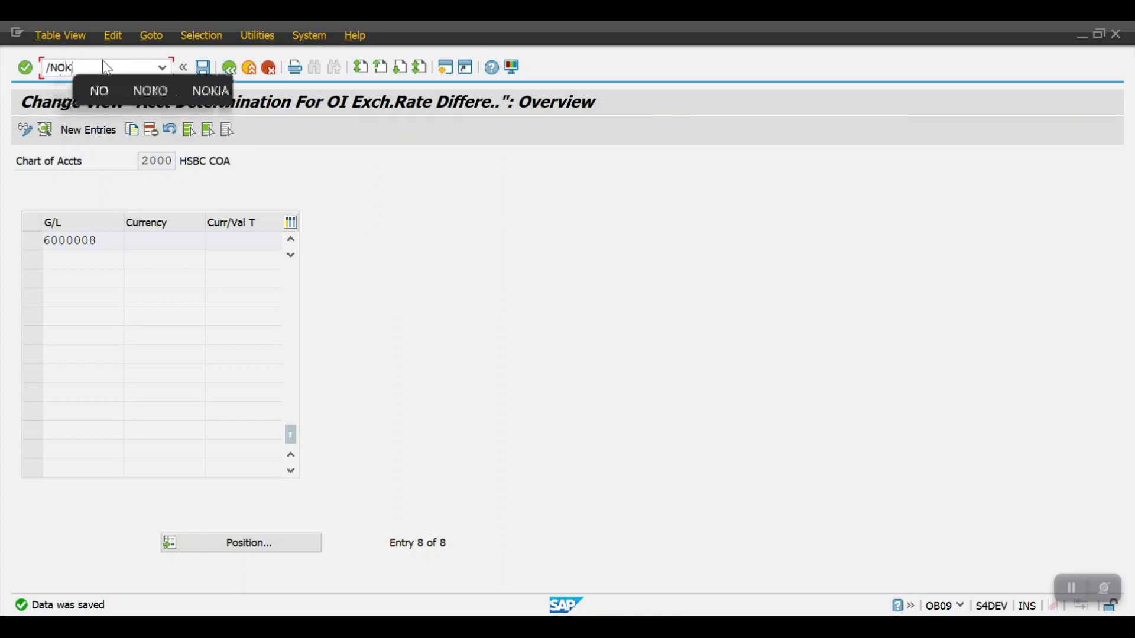
{"action": "key", "text": "Return"}
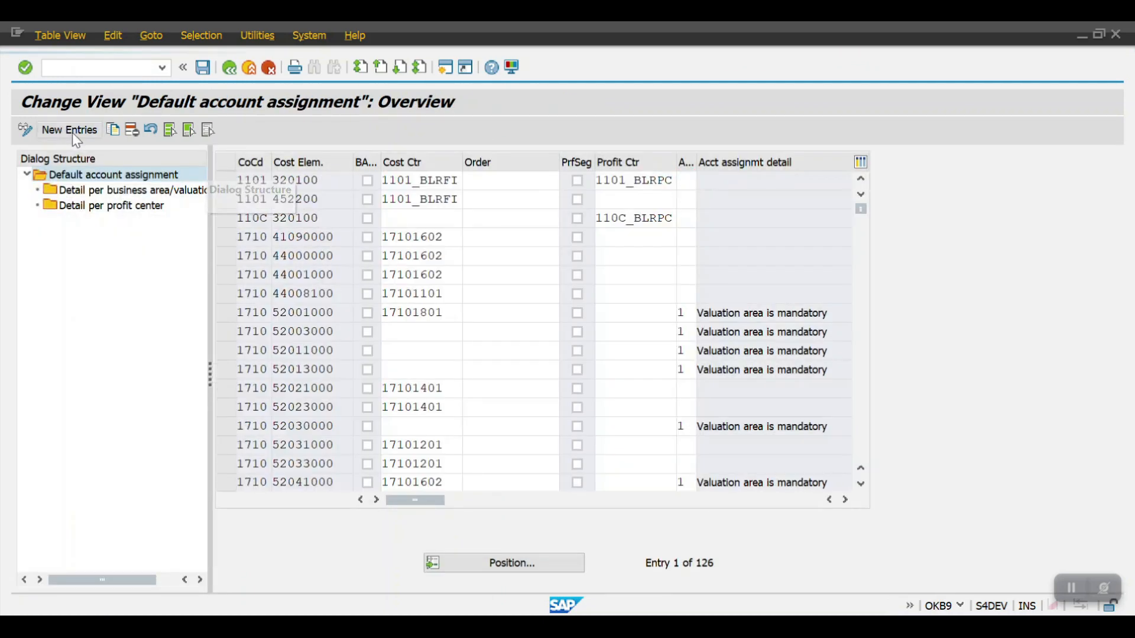
- Start new default account assignment entries and enter company code 2000 in the first three rows
{"action": "left_click", "coordinate": [70, 130]}
{"action": "type", "text": "2000"}
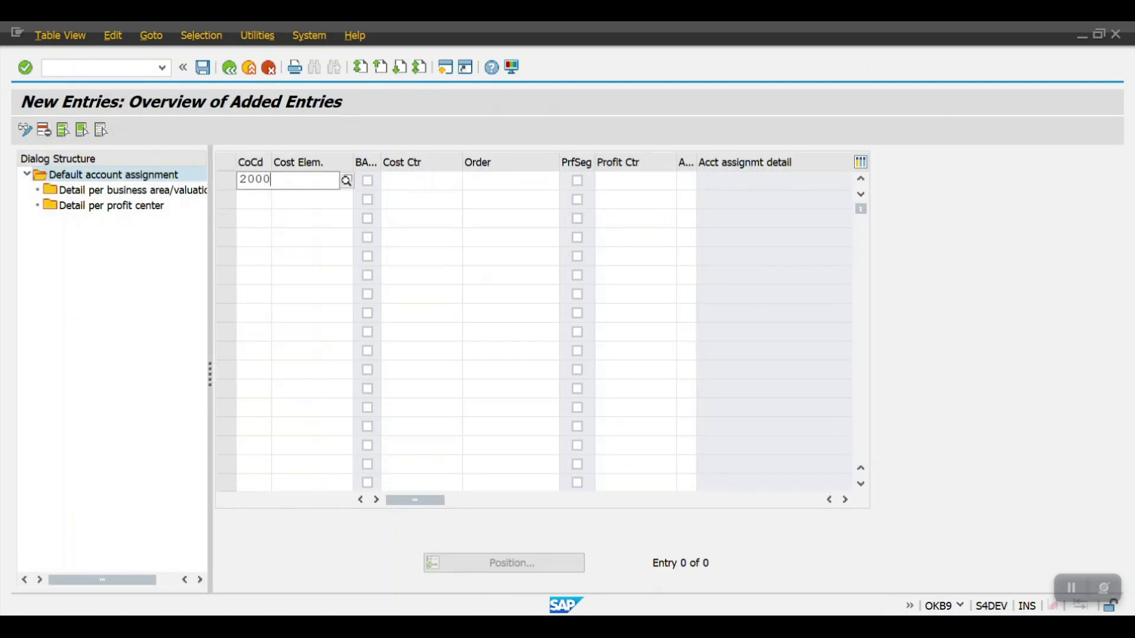
{"action": "left_click", "coordinate": [261, 214]}
{"action": "key", "text": "ctrl+a"}
{"action": "key", "text": "ctrl+c"}
{"action": "left_click", "coordinate": [259, 199]}
{"action": "key", "text": "ctrl+v"}
{"action": "left_click", "coordinate": [259, 222]}
{"action": "key", "text": "ctrl+v"}
- Assign cost center ADMIN_001 to all three new company code 2000 rows
{"action": "left_click", "coordinate": [400, 184]}
{"action": "left_click", "coordinate": [407, 201]}
{"action": "left_click", "coordinate": [405, 202]}
{"action": "left_click", "coordinate": [411, 220]}
{"action": "left_click", "coordinate": [407, 222]}
{"action": "left_click", "coordinate": [411, 234]}
- Enter cost element 6000000 in the first new row and 6000001 in the second
{"action": "left_click", "coordinate": [304, 181]}
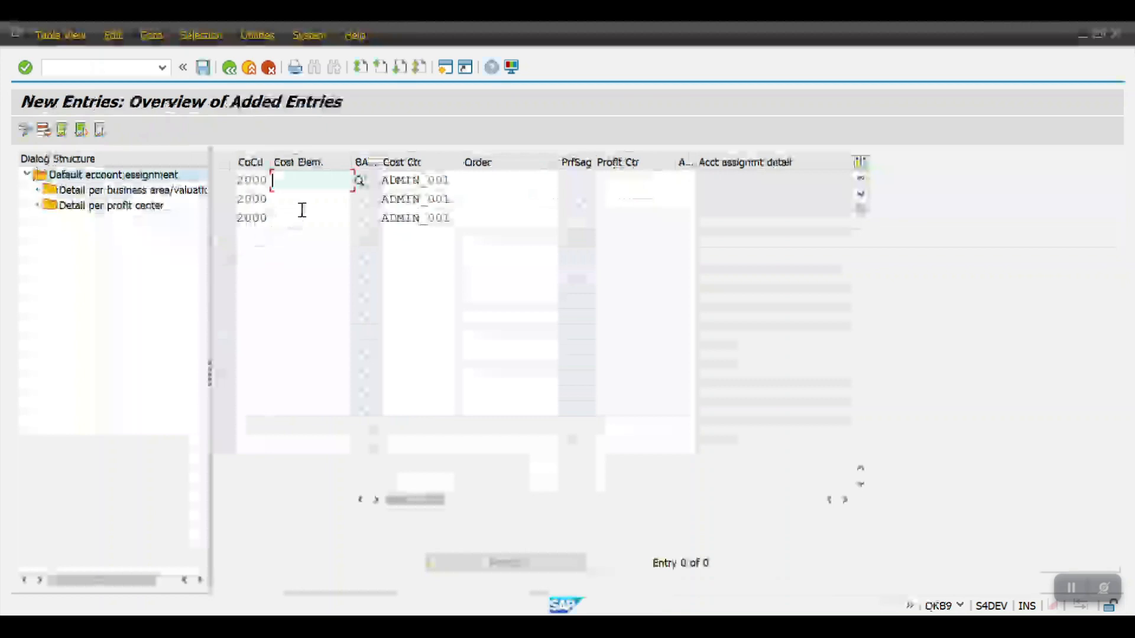
{"action": "type", "text": "6000"}
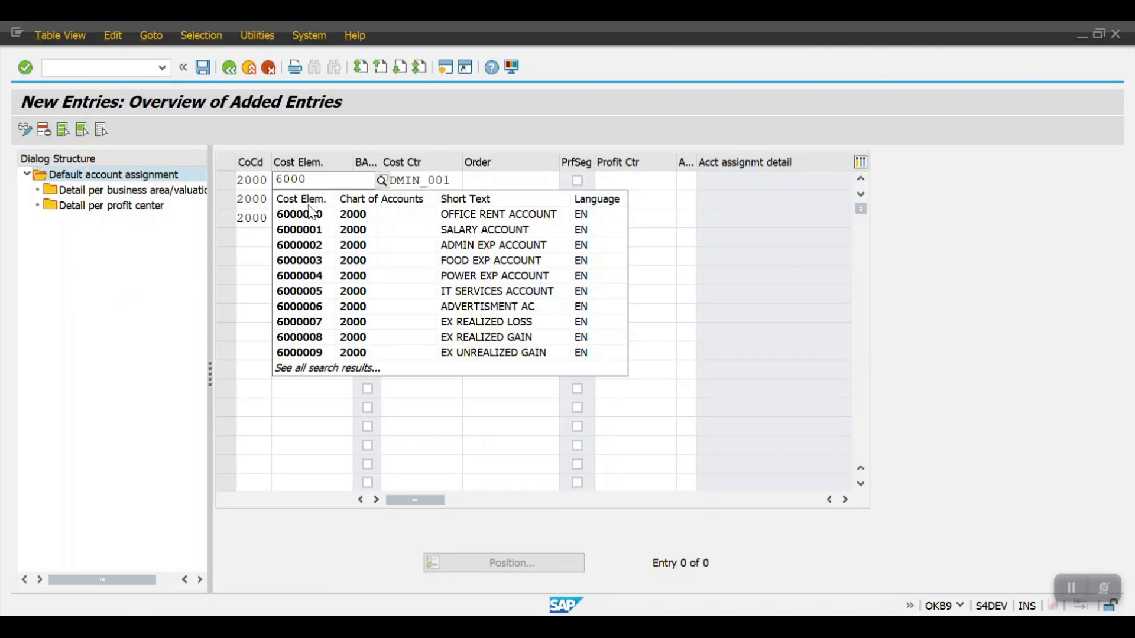
{"action": "left_click", "coordinate": [312, 214]}
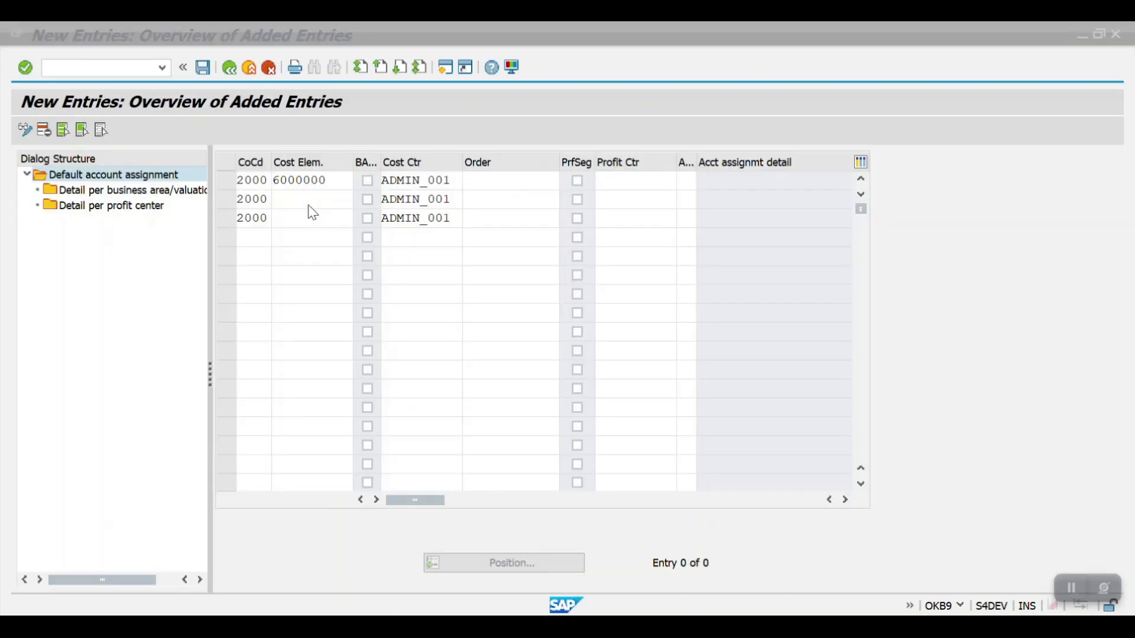
{"action": "key", "text": "Up"}
{"action": "left_click", "coordinate": [309, 205]}
{"action": "type", "text": "6000001"}
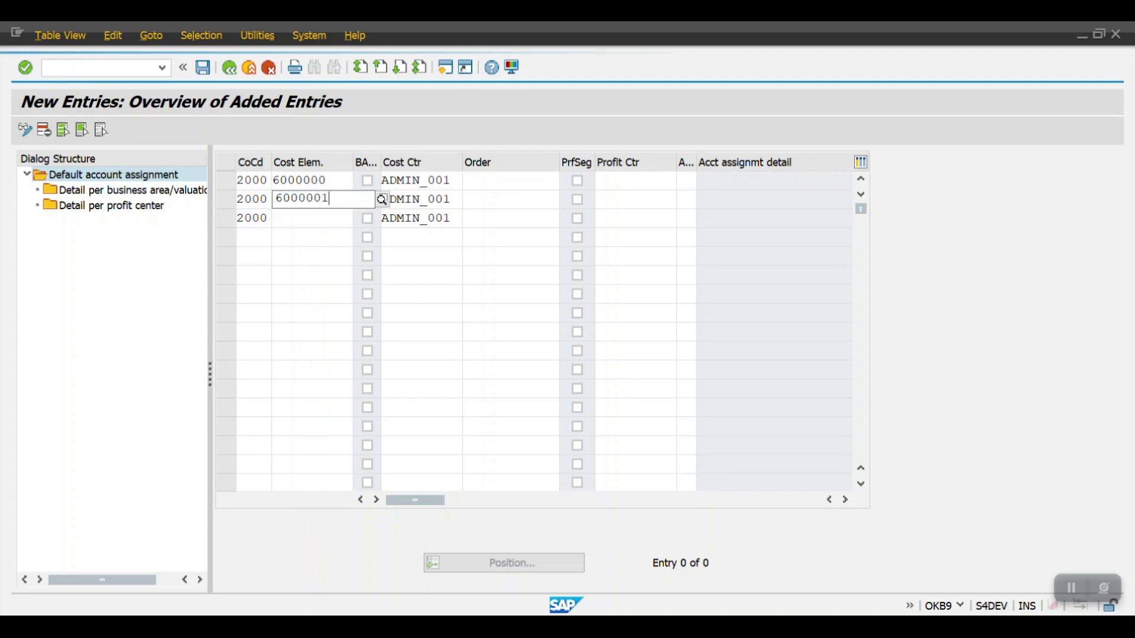
- Enter cost element 6000009 in the third row and save the entries under the HSBC Config customizing request
{"action": "left_click", "coordinate": [310, 206]}
{"action": "double_click", "coordinate": [310, 205]}
{"action": "key", "text": "ctrl+c"}
{"action": "key", "text": "Down"}
{"action": "key", "text": "ctrl+v"}
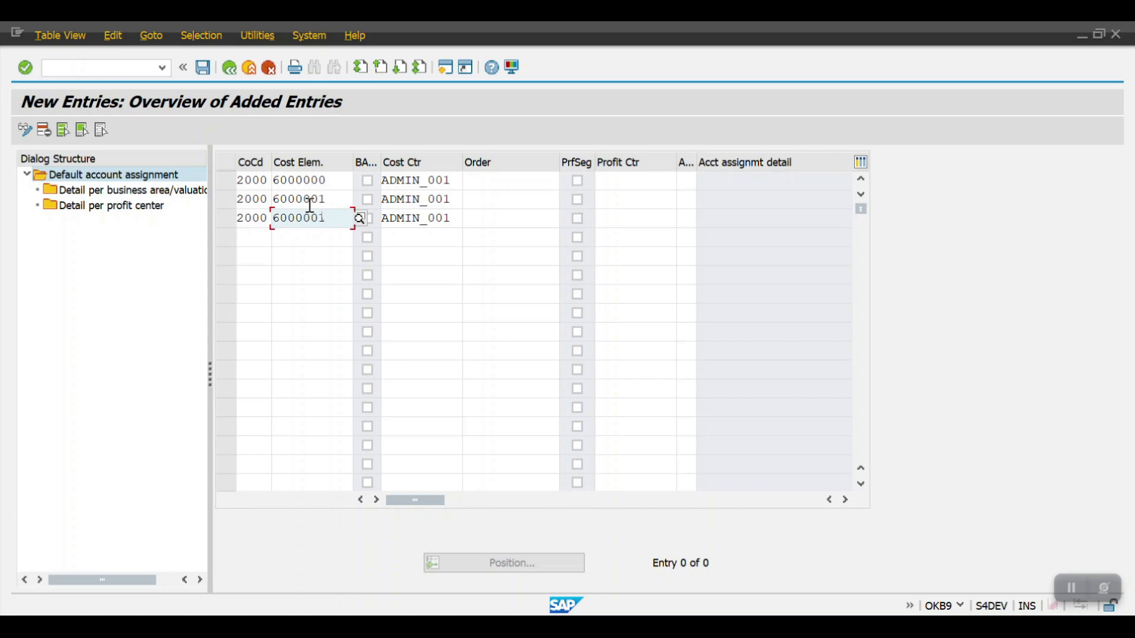
{"action": "key", "text": "BackSpace"}
{"action": "type", "text": "9"}
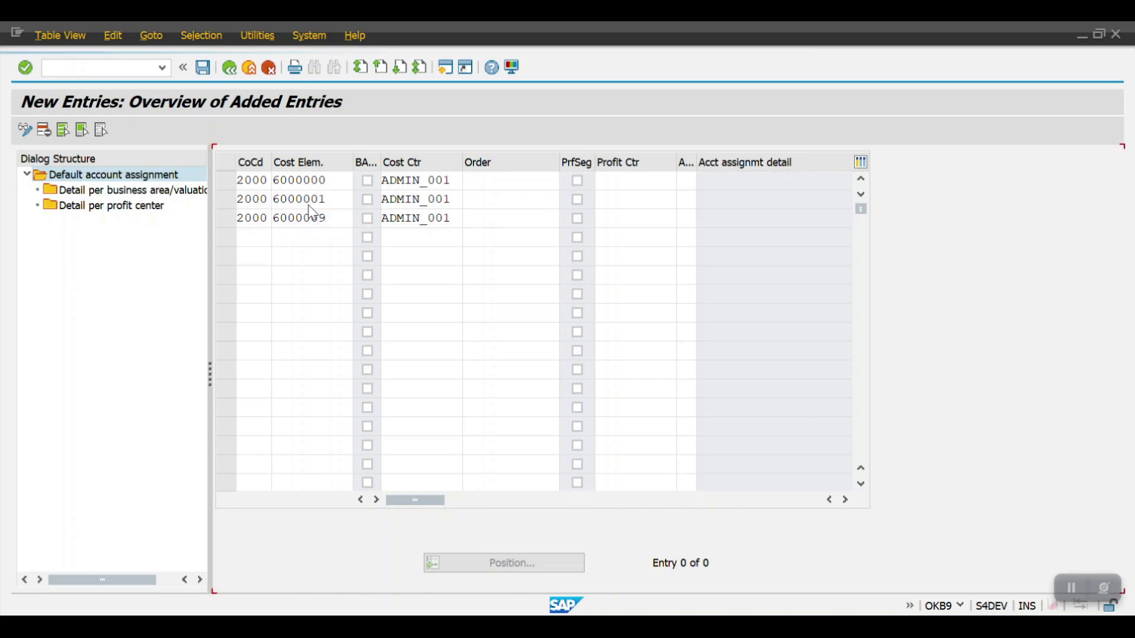
{"action": "key", "text": "Return"}
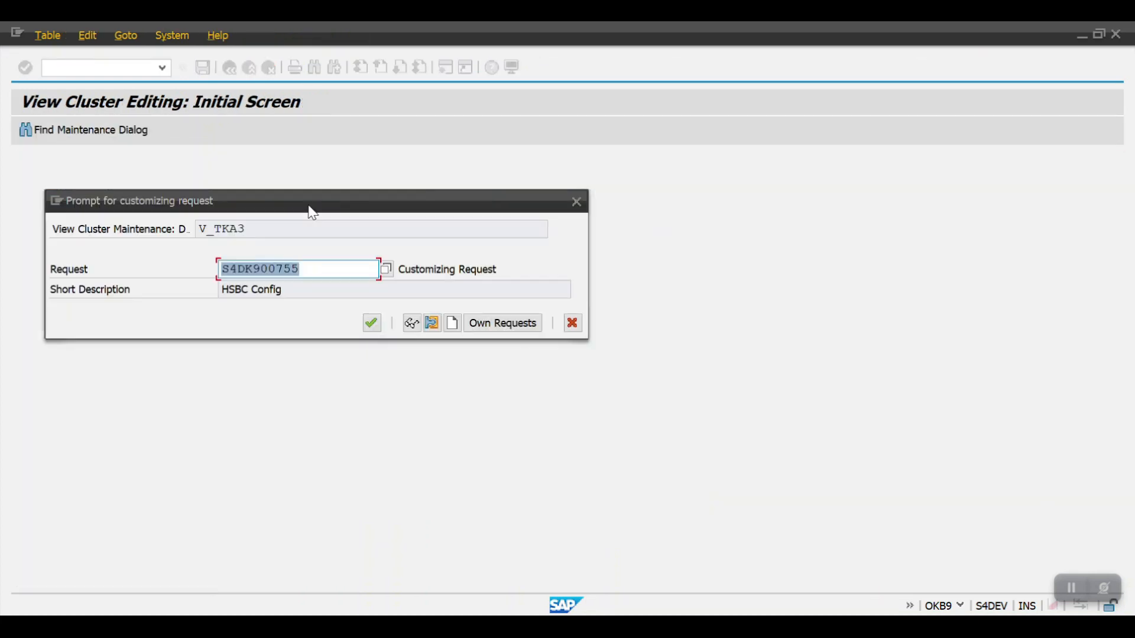
{"action": "left_click", "coordinate": [370, 322]}
- Switch back to the valuation session, rerun the H3 test run with unchanged selections and display the resulting messages
{"action": "key", "text": "alt+Tab"}
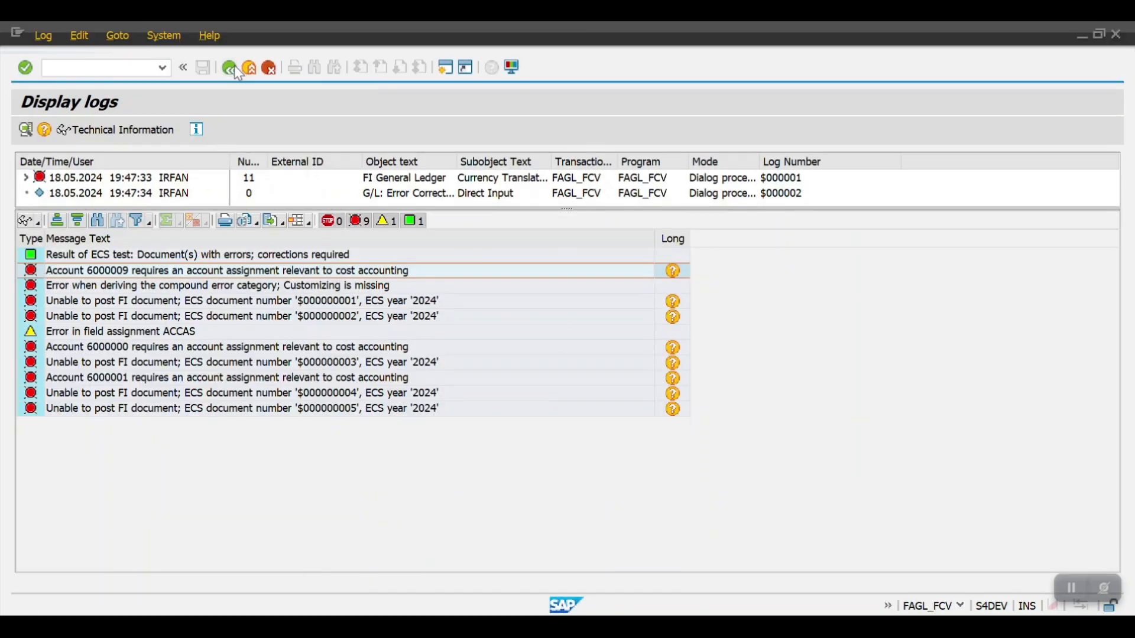
{"action": "left_click", "coordinate": [230, 66]}
{"action": "left_click", "coordinate": [230, 67]}
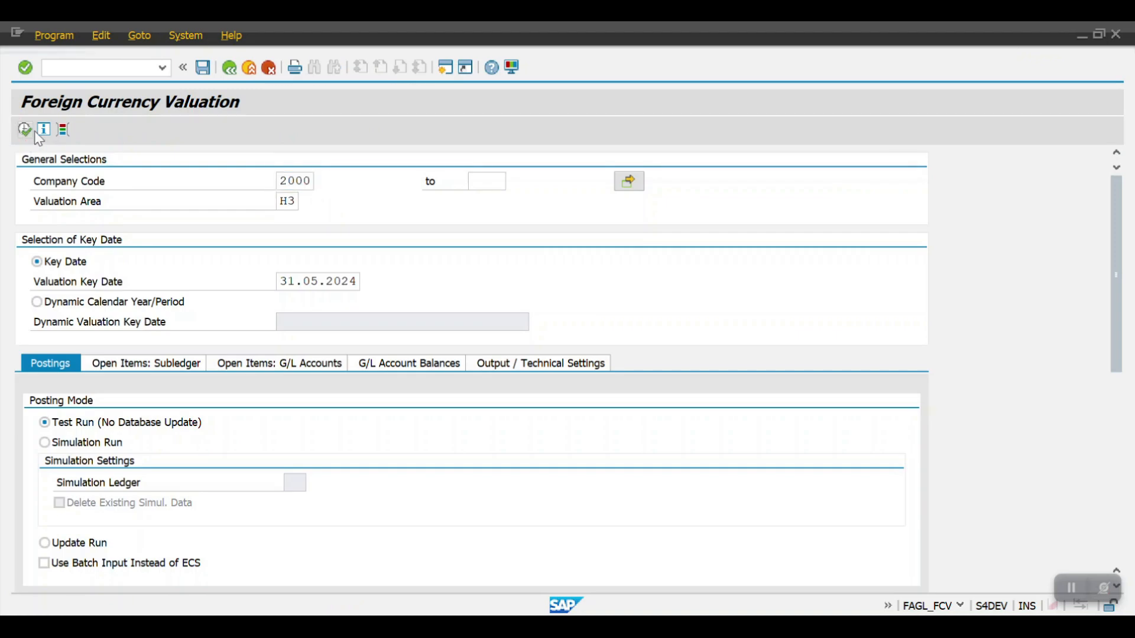
{"action": "left_click", "coordinate": [33, 131]}
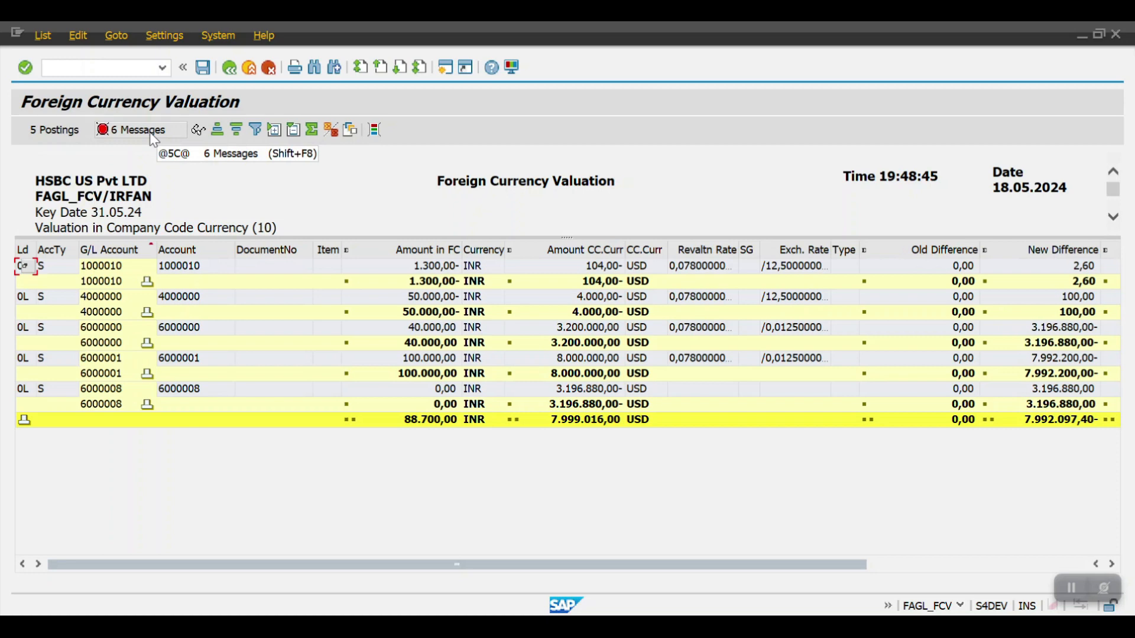
{"action": "left_click", "coordinate": [138, 134]}
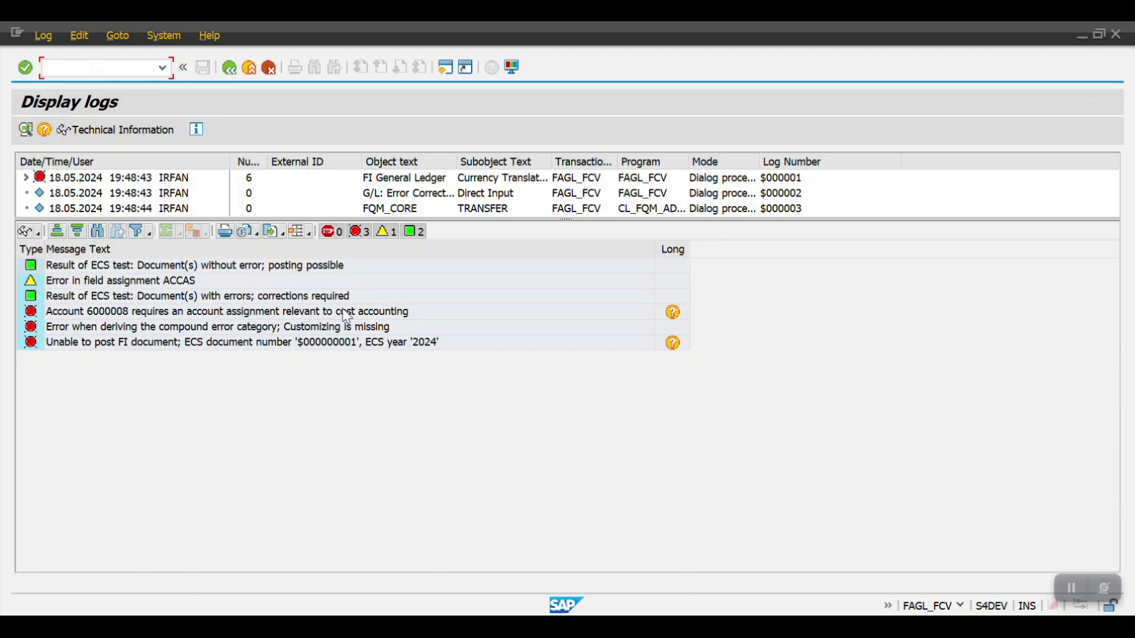
- Add a fourth default assignment row for company code 2000, cost element 6000008 from the error message, with cost center ADMIN_001, and save it
{"action": "left_click", "coordinate": [108, 313]}
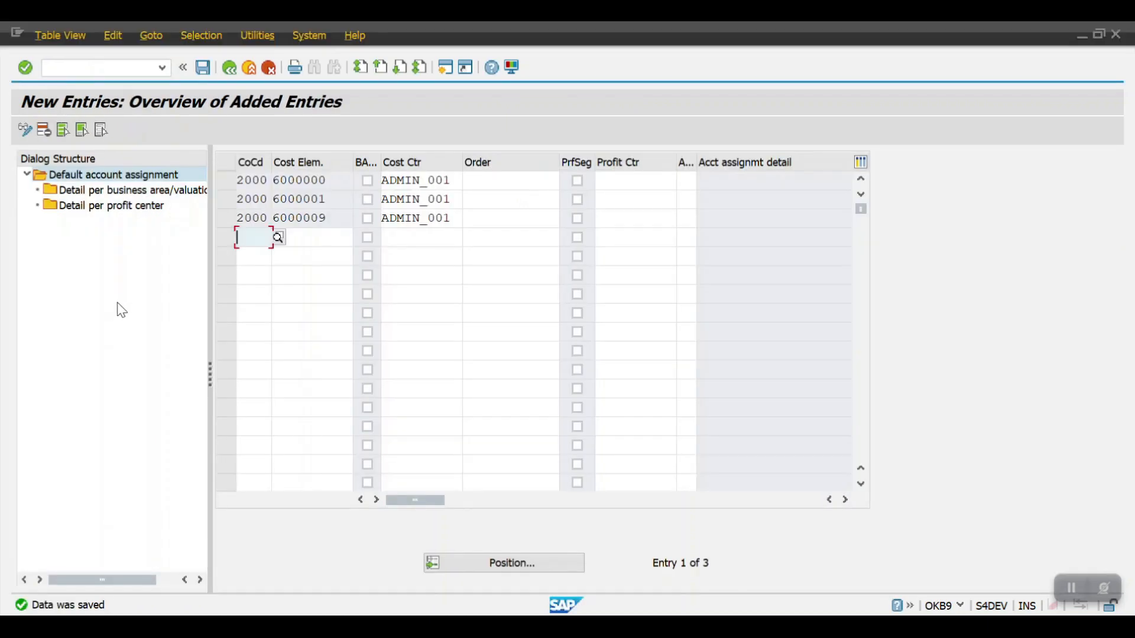
{"action": "type", "text": "2000"}
{"action": "left_click", "coordinate": [309, 244]}
{"action": "left_click", "coordinate": [308, 256]}
{"action": "key", "text": "BackSpace"}
{"action": "type", "text": "9"}
{"action": "key", "text": "Return"}
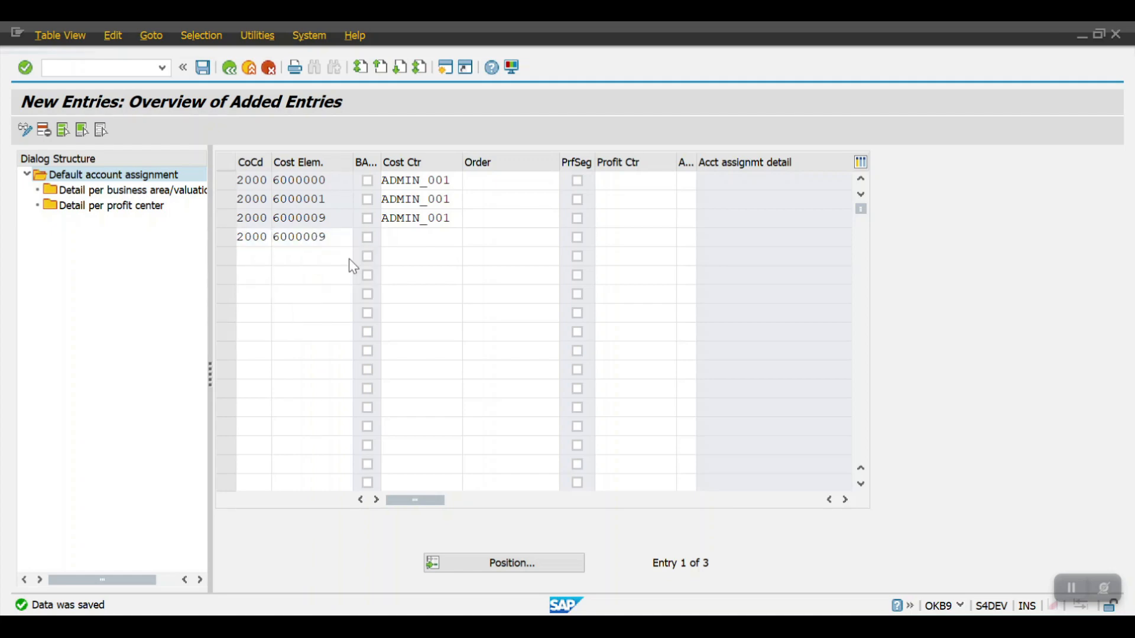
{"action": "left_click", "coordinate": [397, 236]}
{"action": "left_click", "coordinate": [415, 252]}
{"action": "key", "text": "ctrl+s"}
- Switch back to the valuation session, rerun the test run for valuation area H3 and display its message log
{"action": "key", "text": "alt+Tab"}
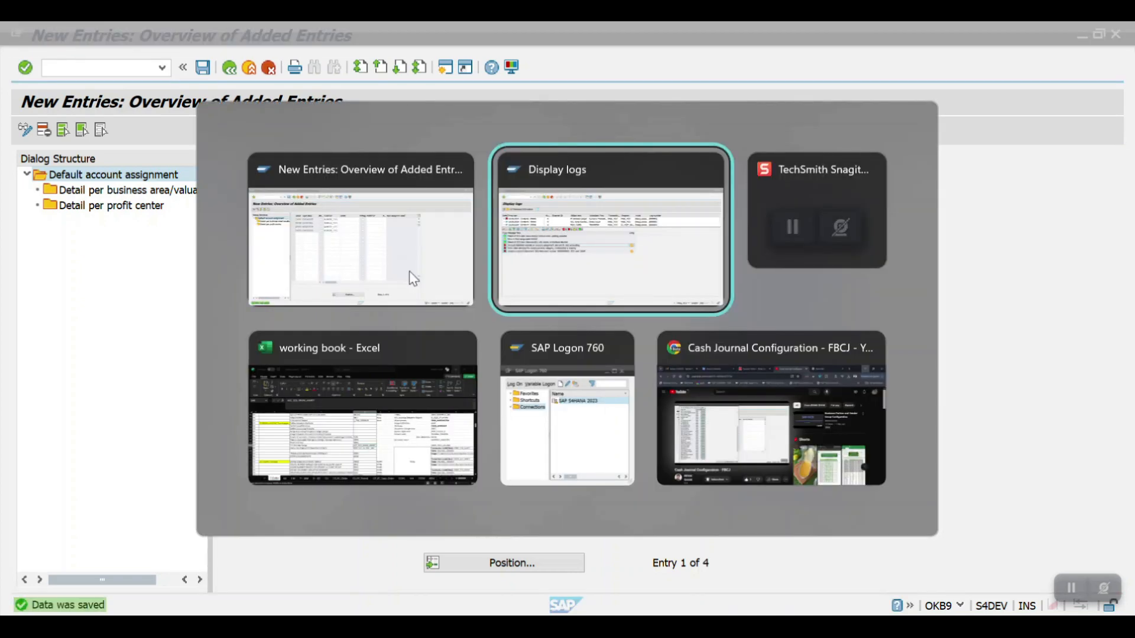
{"action": "left_click", "coordinate": [230, 70]}
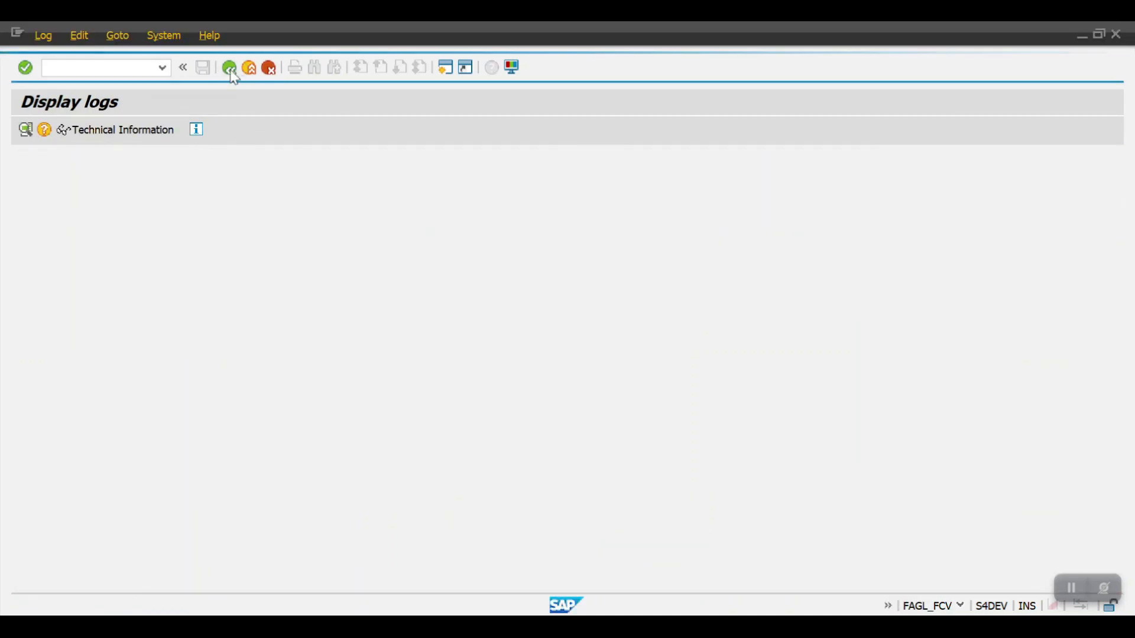
{"action": "left_click", "coordinate": [230, 69]}
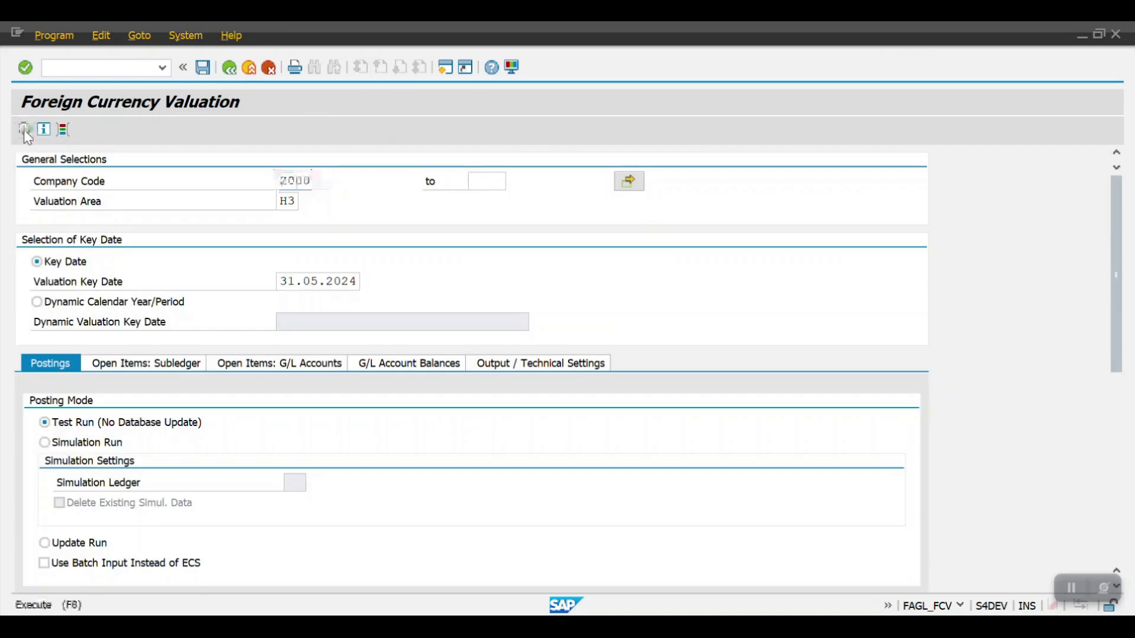
{"action": "left_click", "coordinate": [24, 129]}
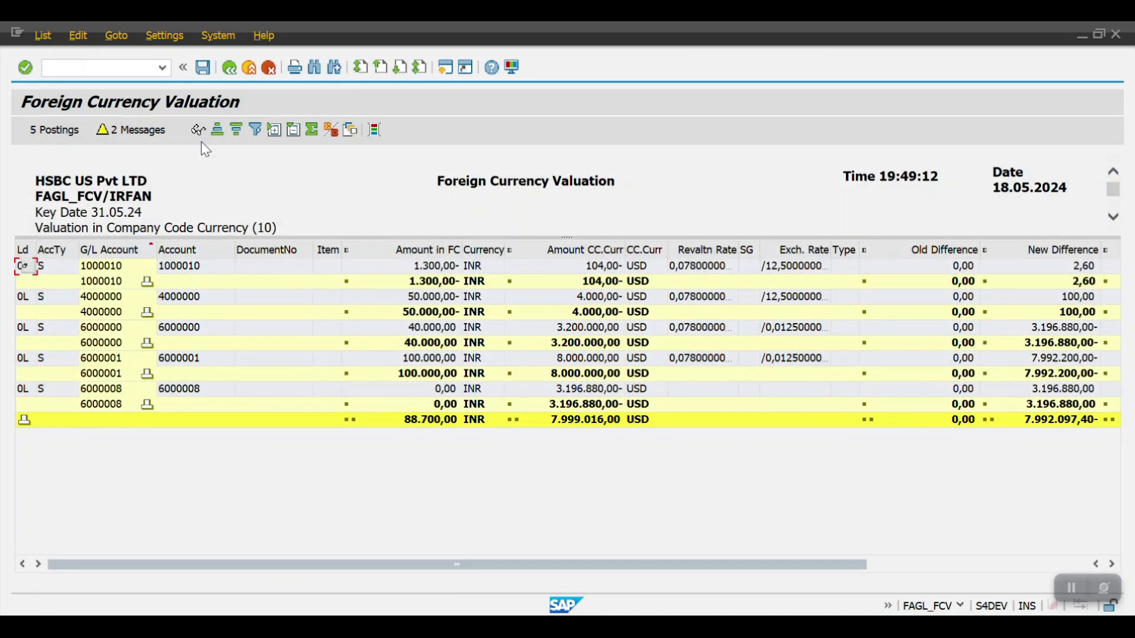
{"action": "left_click", "coordinate": [131, 135]}
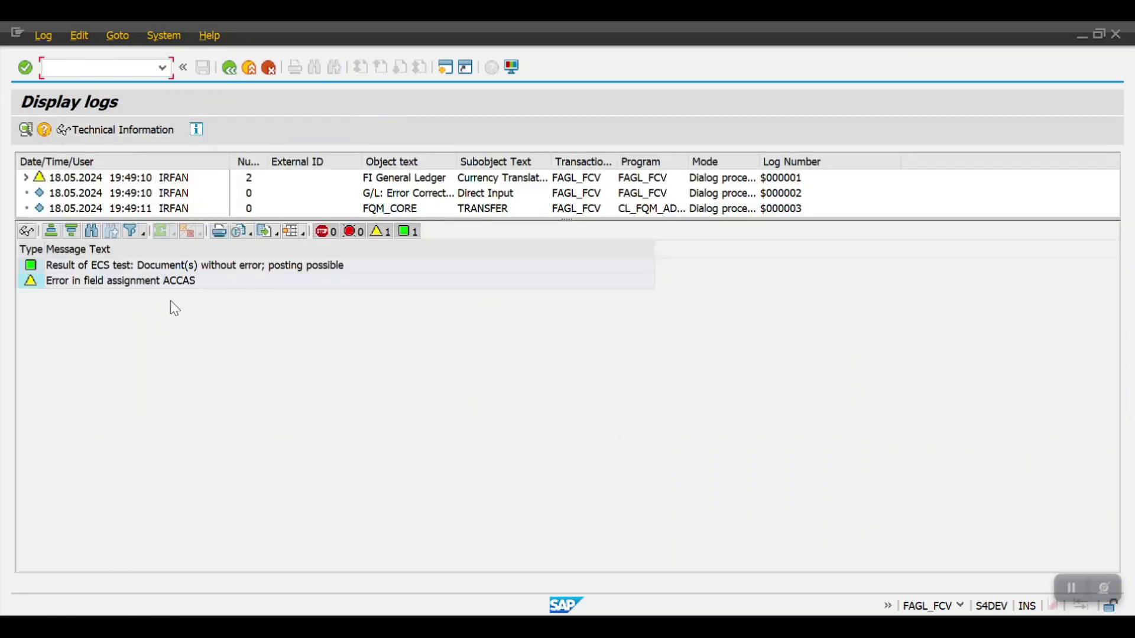
- Open the posting proposal from the valuation results and examine the amounts in company code currency and global currency for each item
{"action": "left_click", "coordinate": [228, 69]}
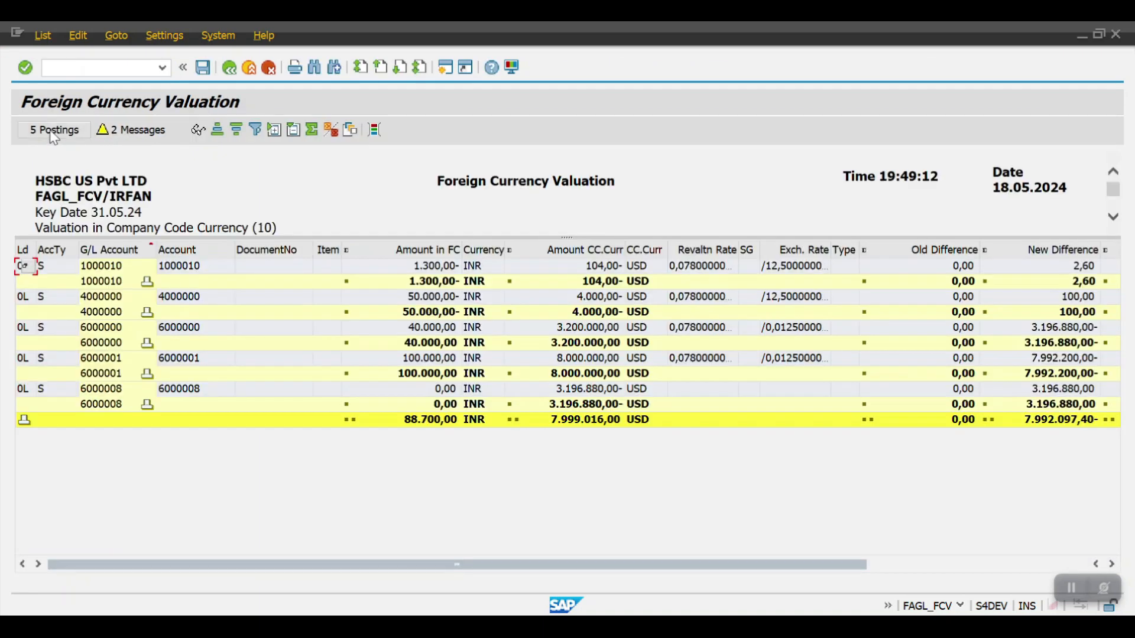
{"action": "left_click", "coordinate": [52, 133]}
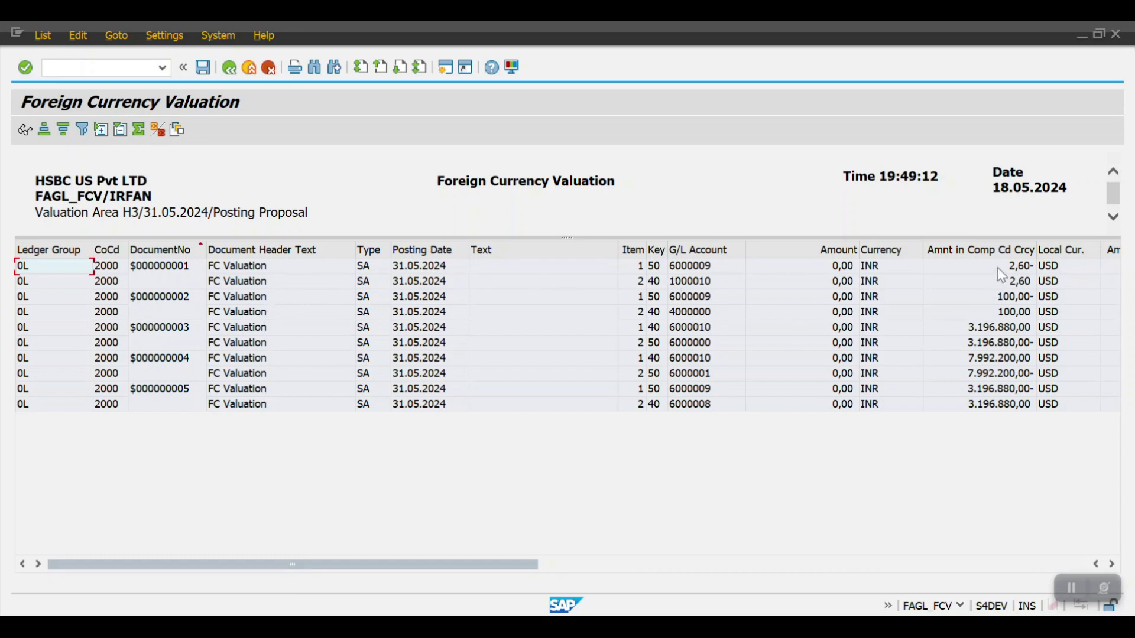
{"action": "left_click", "coordinate": [999, 250]}
{"action": "left_click", "coordinate": [1112, 564]}
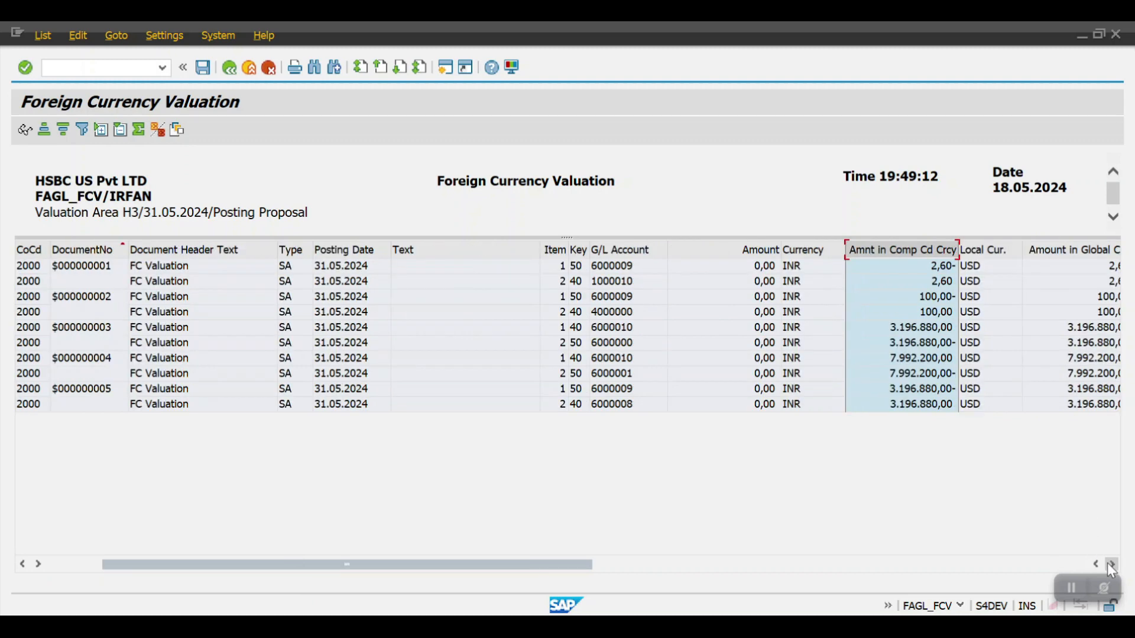
{"action": "left_click", "coordinate": [1107, 564]}
{"action": "left_click", "coordinate": [1108, 563]}
{"action": "left_click", "coordinate": [1107, 563]}
{"action": "left_click", "coordinate": [1106, 564]}
{"action": "left_click", "coordinate": [1106, 563]}
{"action": "left_click", "coordinate": [1105, 564]}
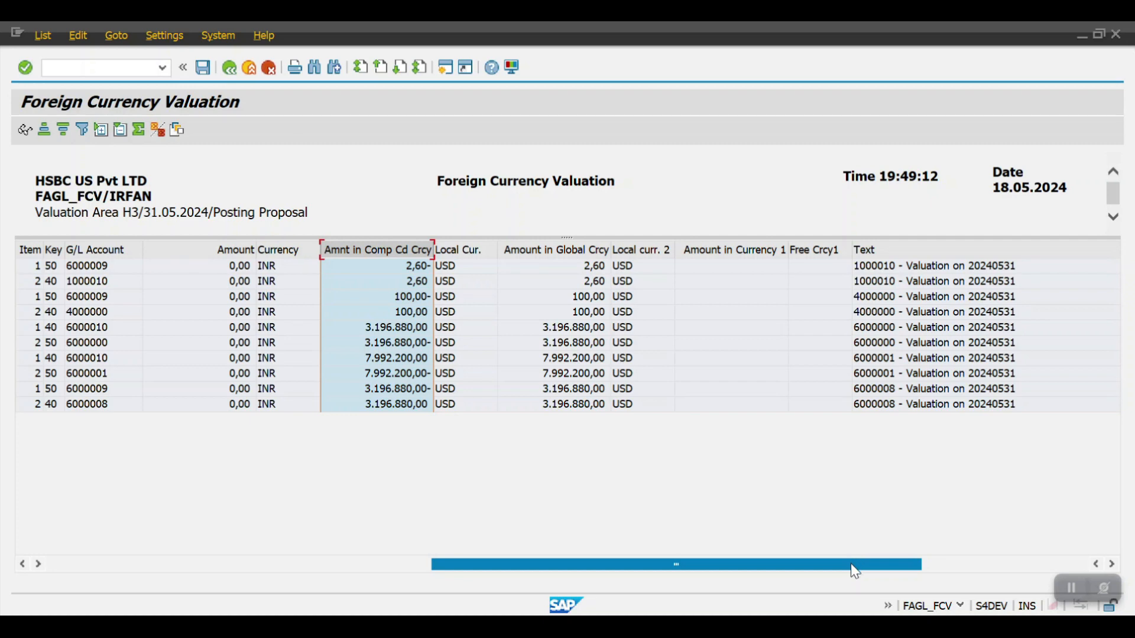
{"action": "left_click_drag", "start_coordinate": [851, 564], "coordinate": [753, 541]}
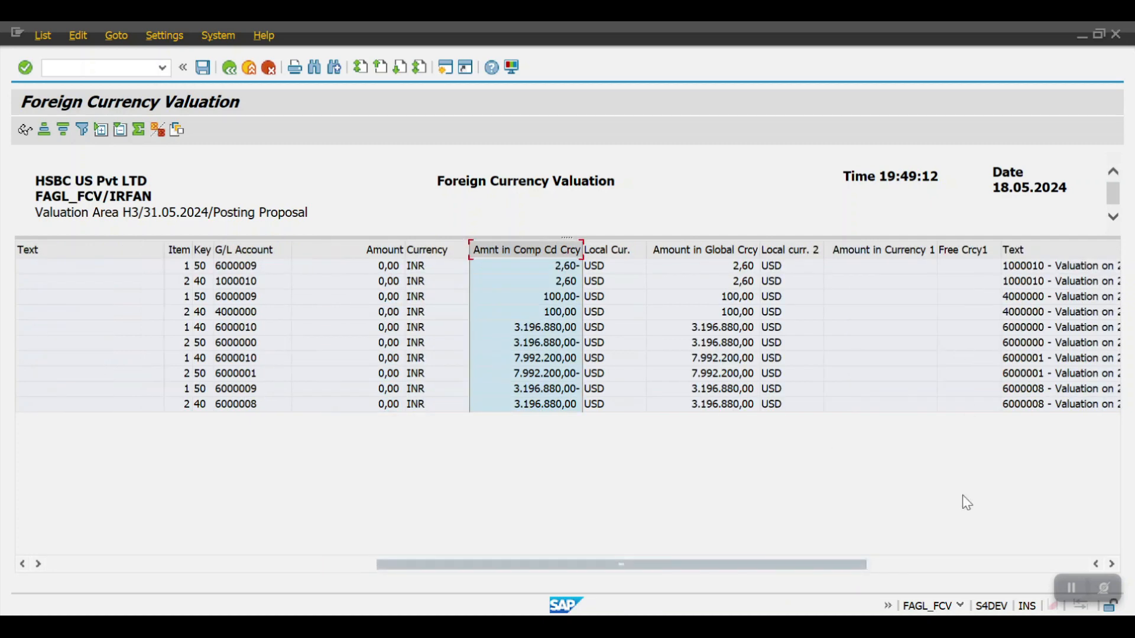
- Examine the valuation text of each proposed posting item and return to the Foreign Currency Valuation selection screen
{"action": "left_click", "coordinate": [1111, 564]}
{"action": "left_click", "coordinate": [1112, 564]}
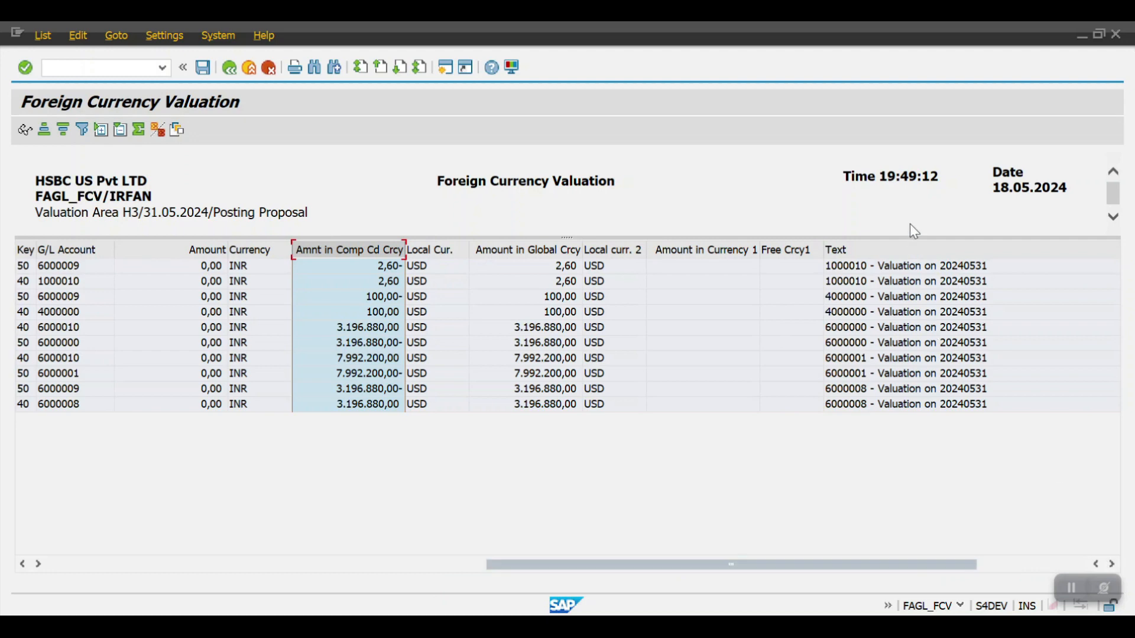
{"action": "left_click", "coordinate": [910, 249]}
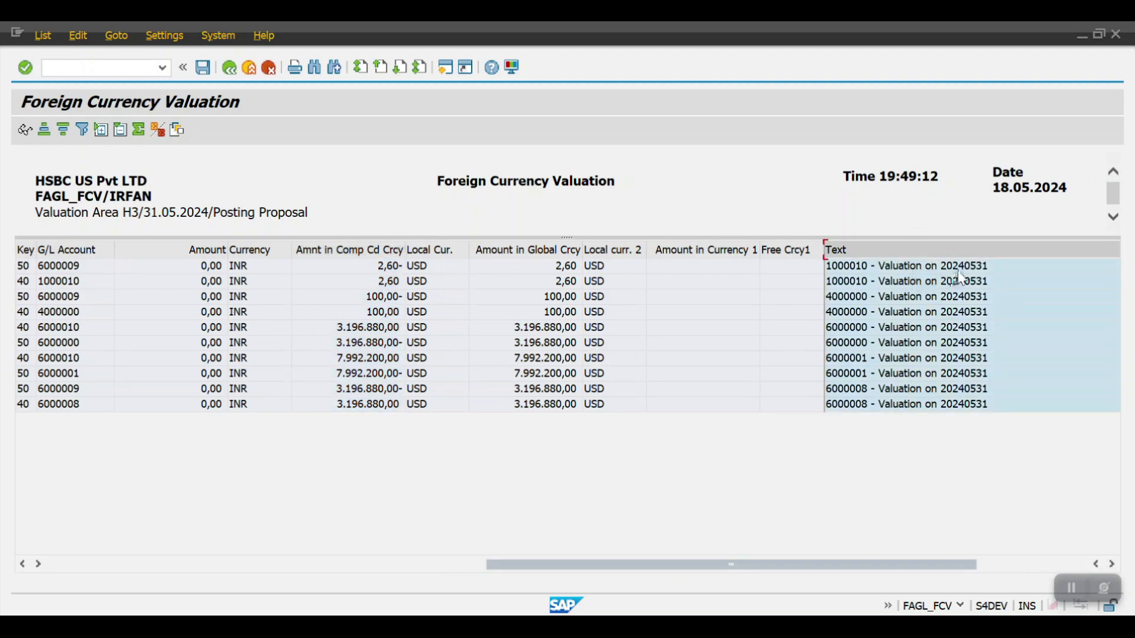
{"action": "left_click_drag", "start_coordinate": [800, 566], "coordinate": [248, 498]}
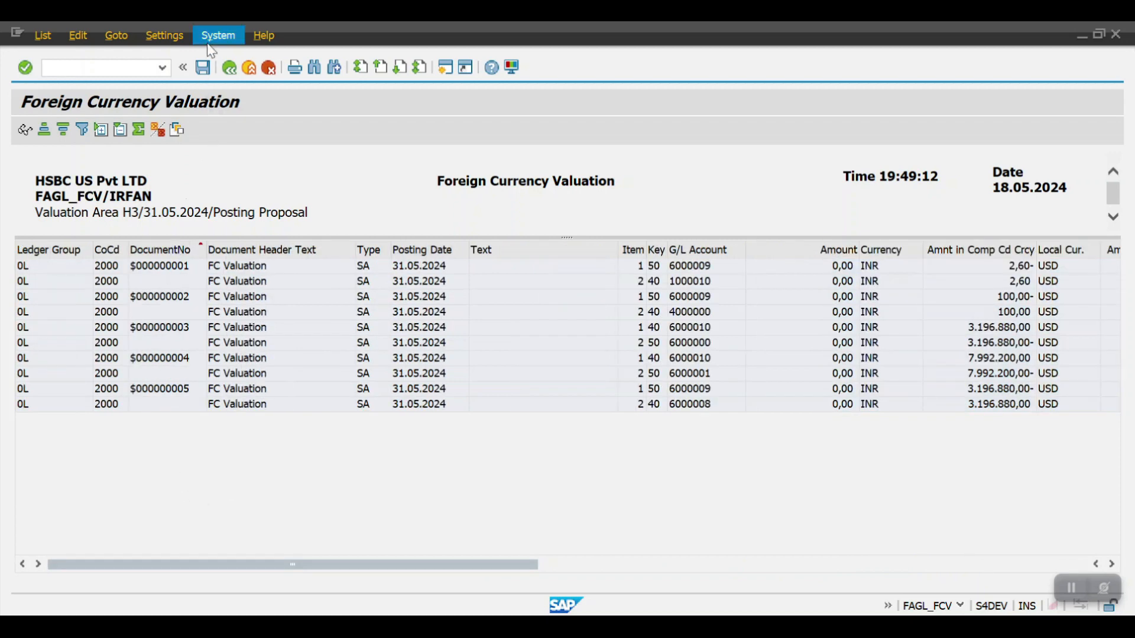
{"action": "left_click", "coordinate": [228, 67]}
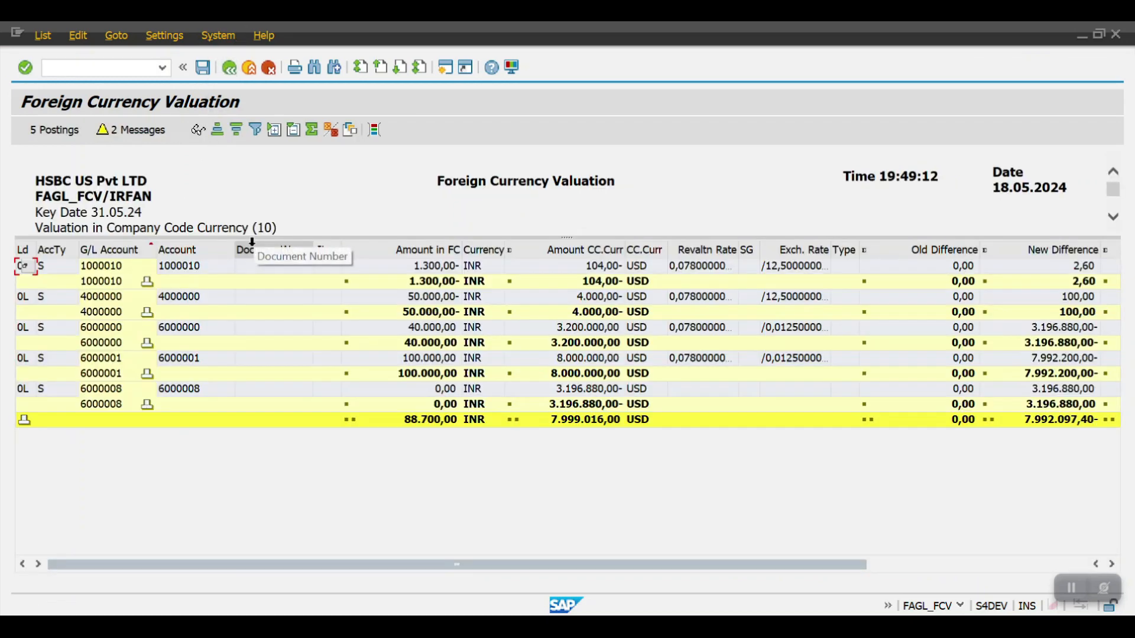
{"action": "left_click", "coordinate": [231, 70]}
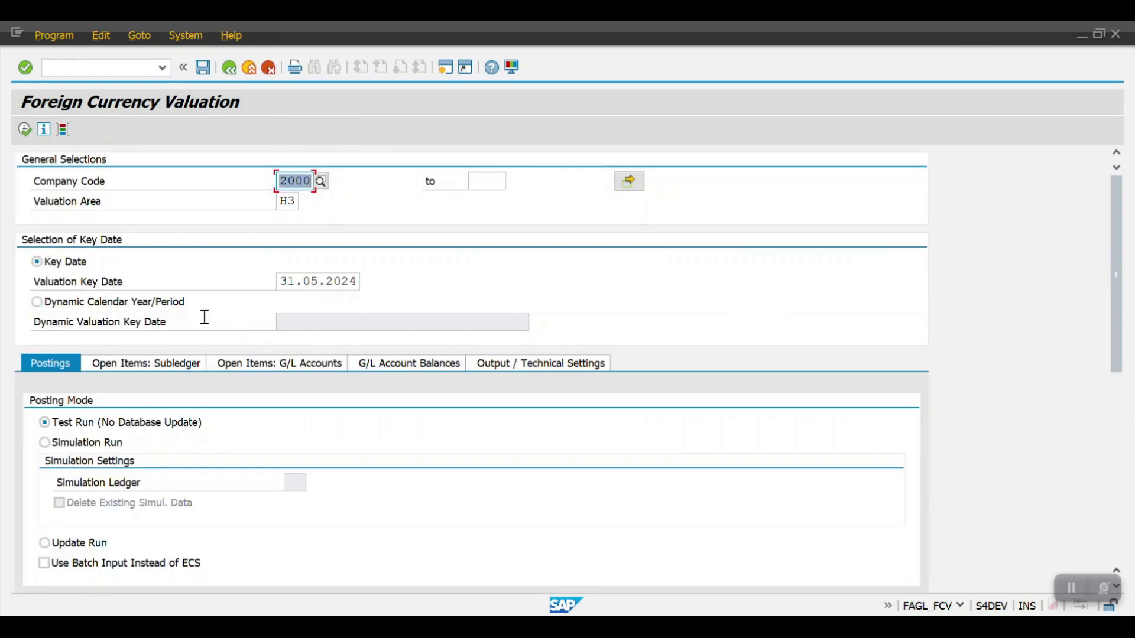